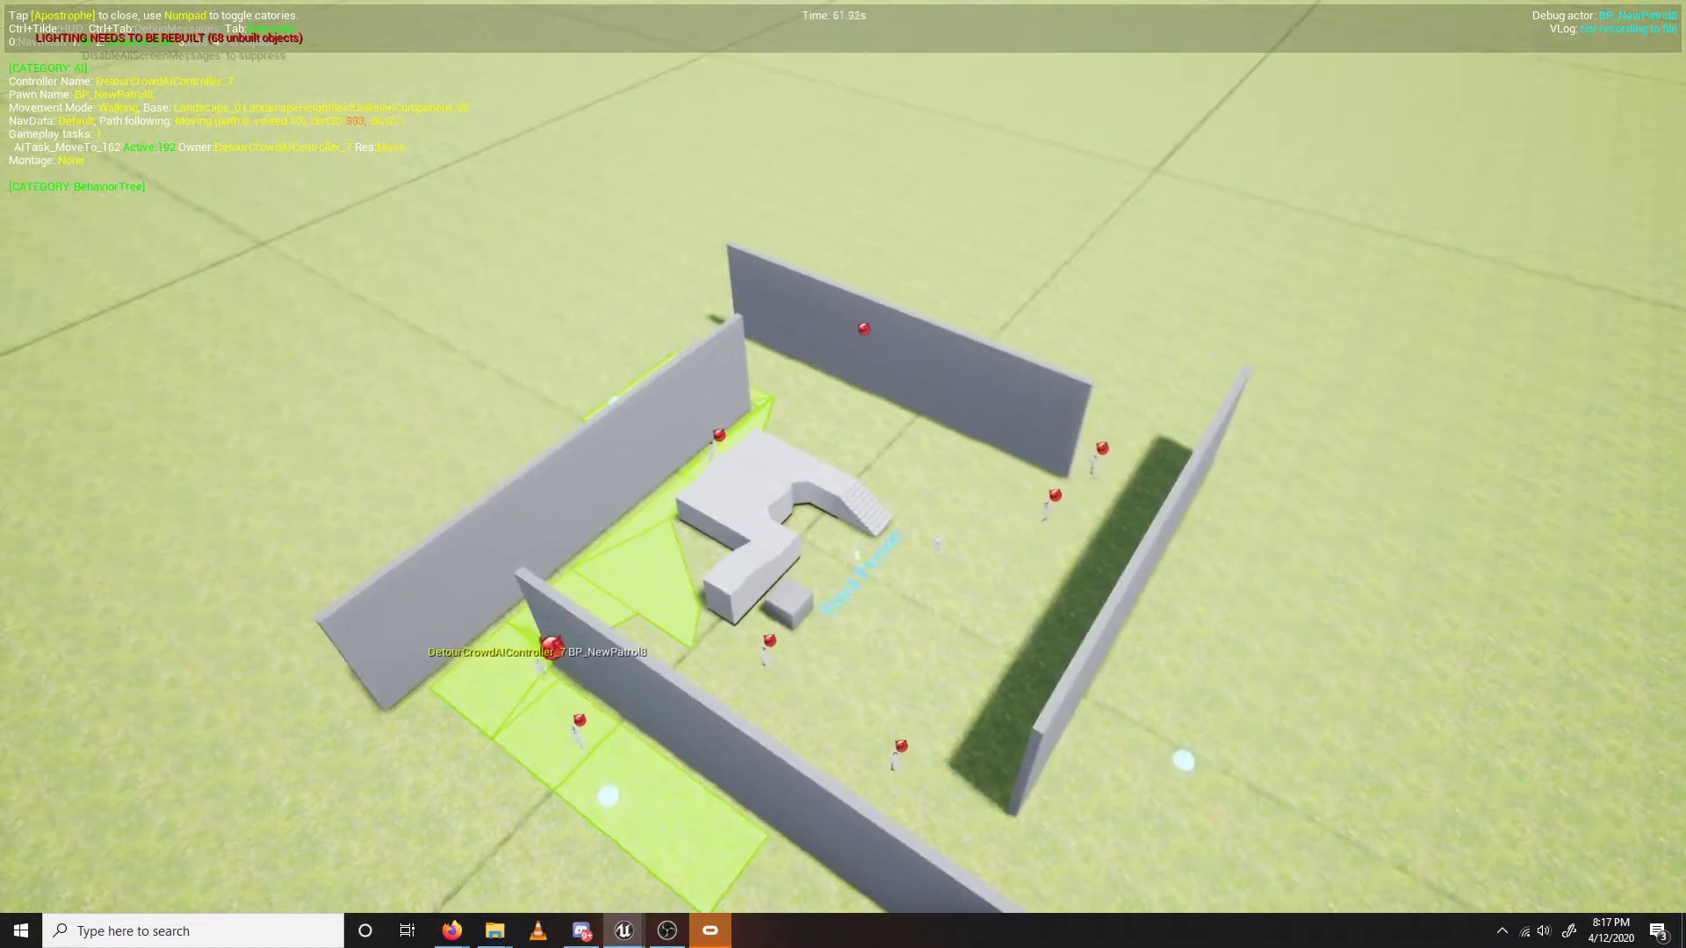
Exit the running game preview and look over the walled third-person arena from several angles.
key("Escape")
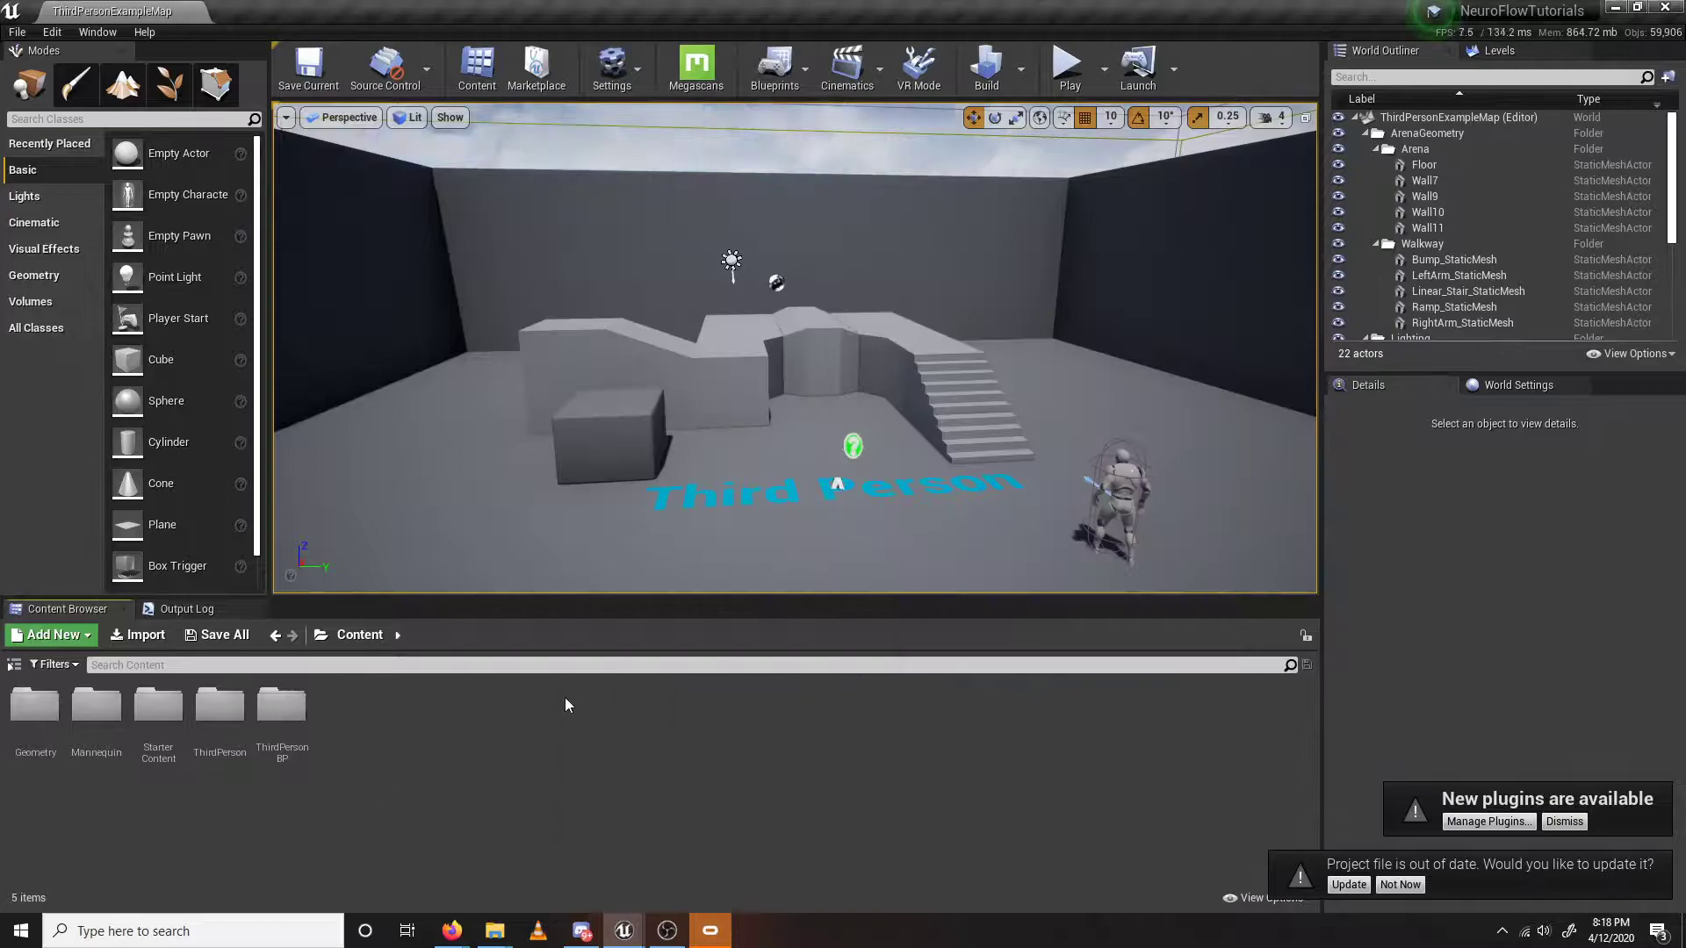
right_click_drag(795, 347, 821, 392)
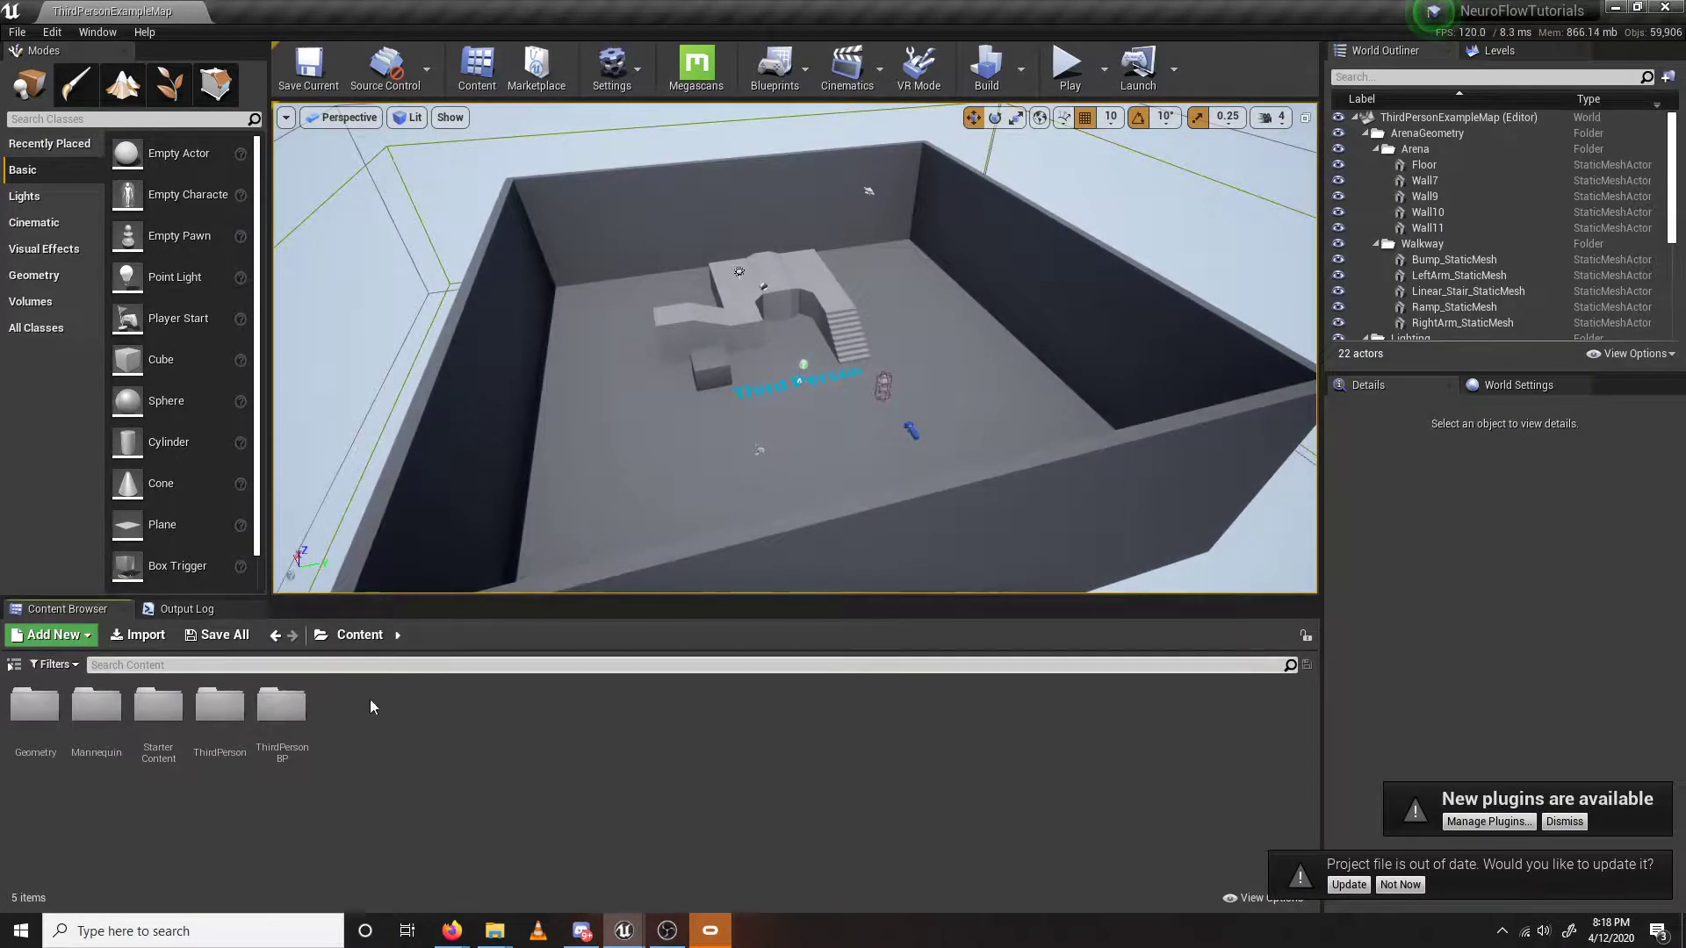
right_click_drag(676, 425, 723, 376)
key("d")
key("a")
key("w")
key("d")
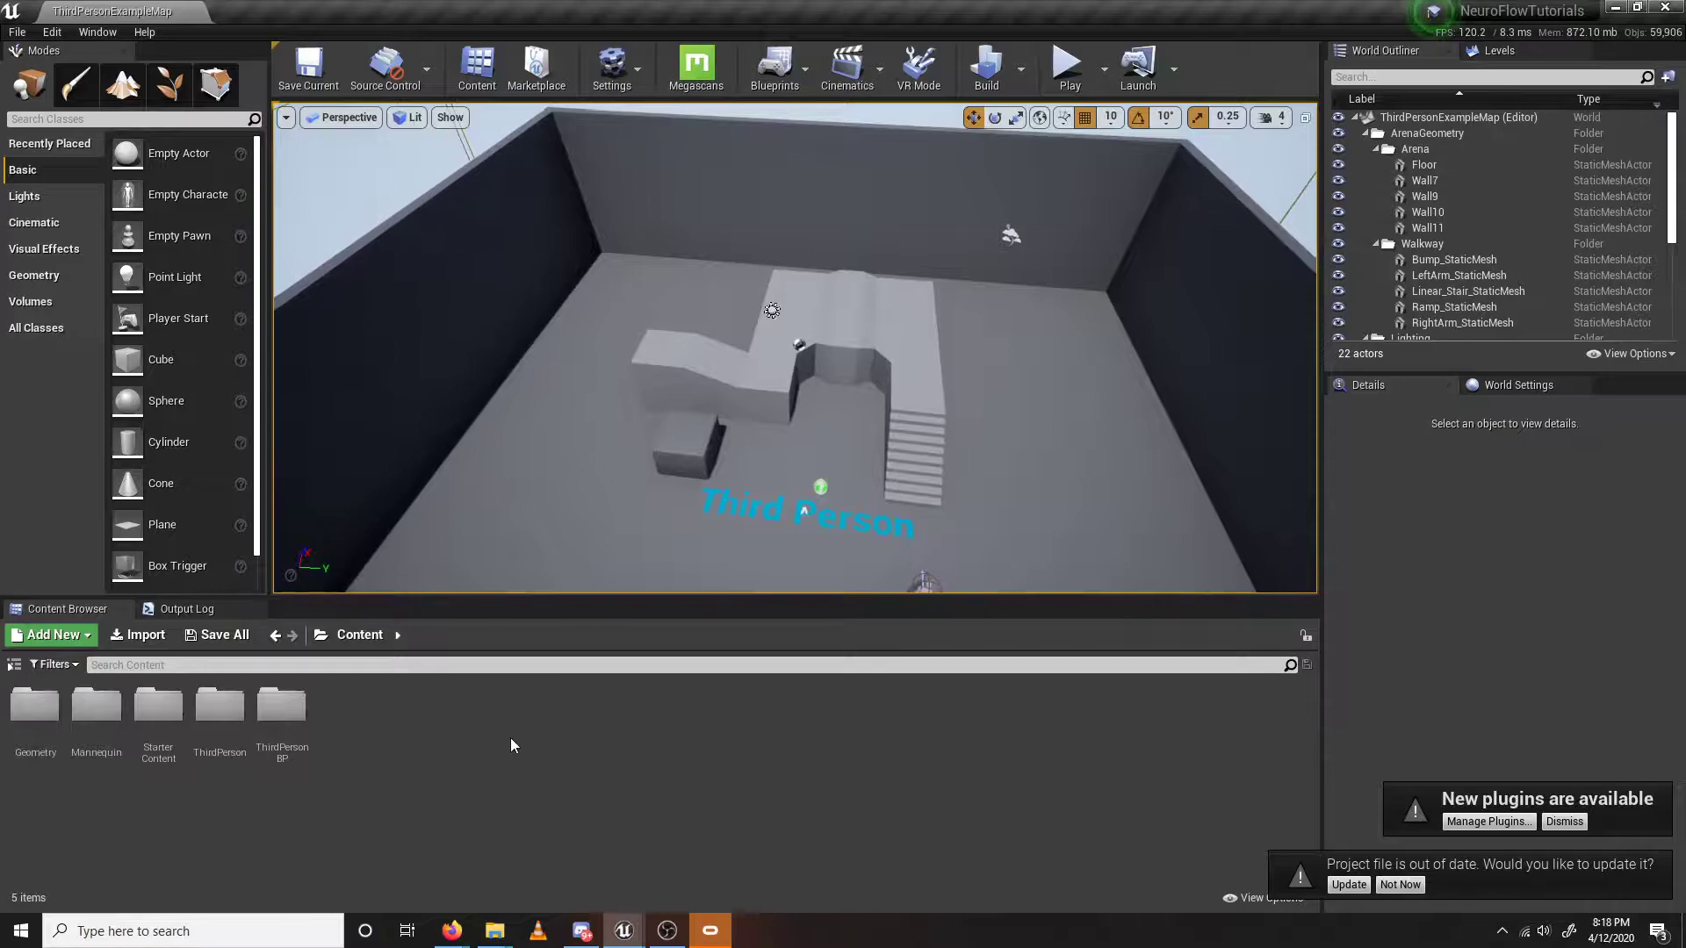
mouse_move(774, 506)
right_mouse_down()
mouse_move(747, 501)
mouse_move(843, 536)
mouse_move(773, 505)
right_mouse_up()
key("a")
key("s")
key("d")
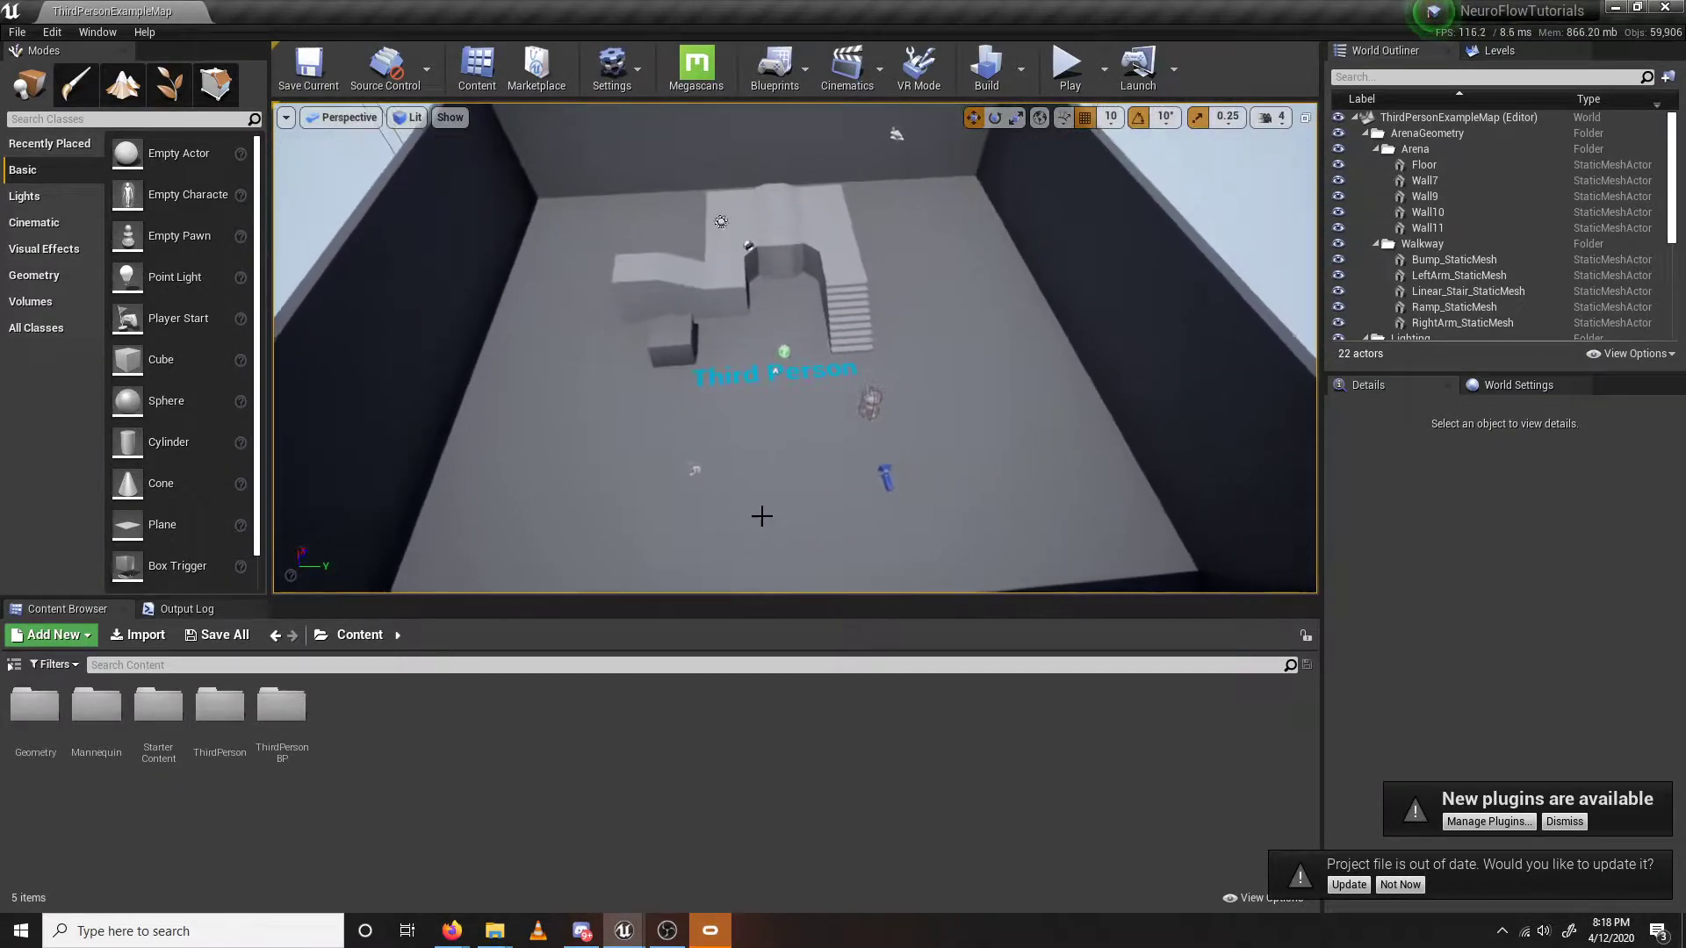
Delete the LightmassImportanceVolume and the PostProcessVolume surrounding the arena.
left_click(836, 491)
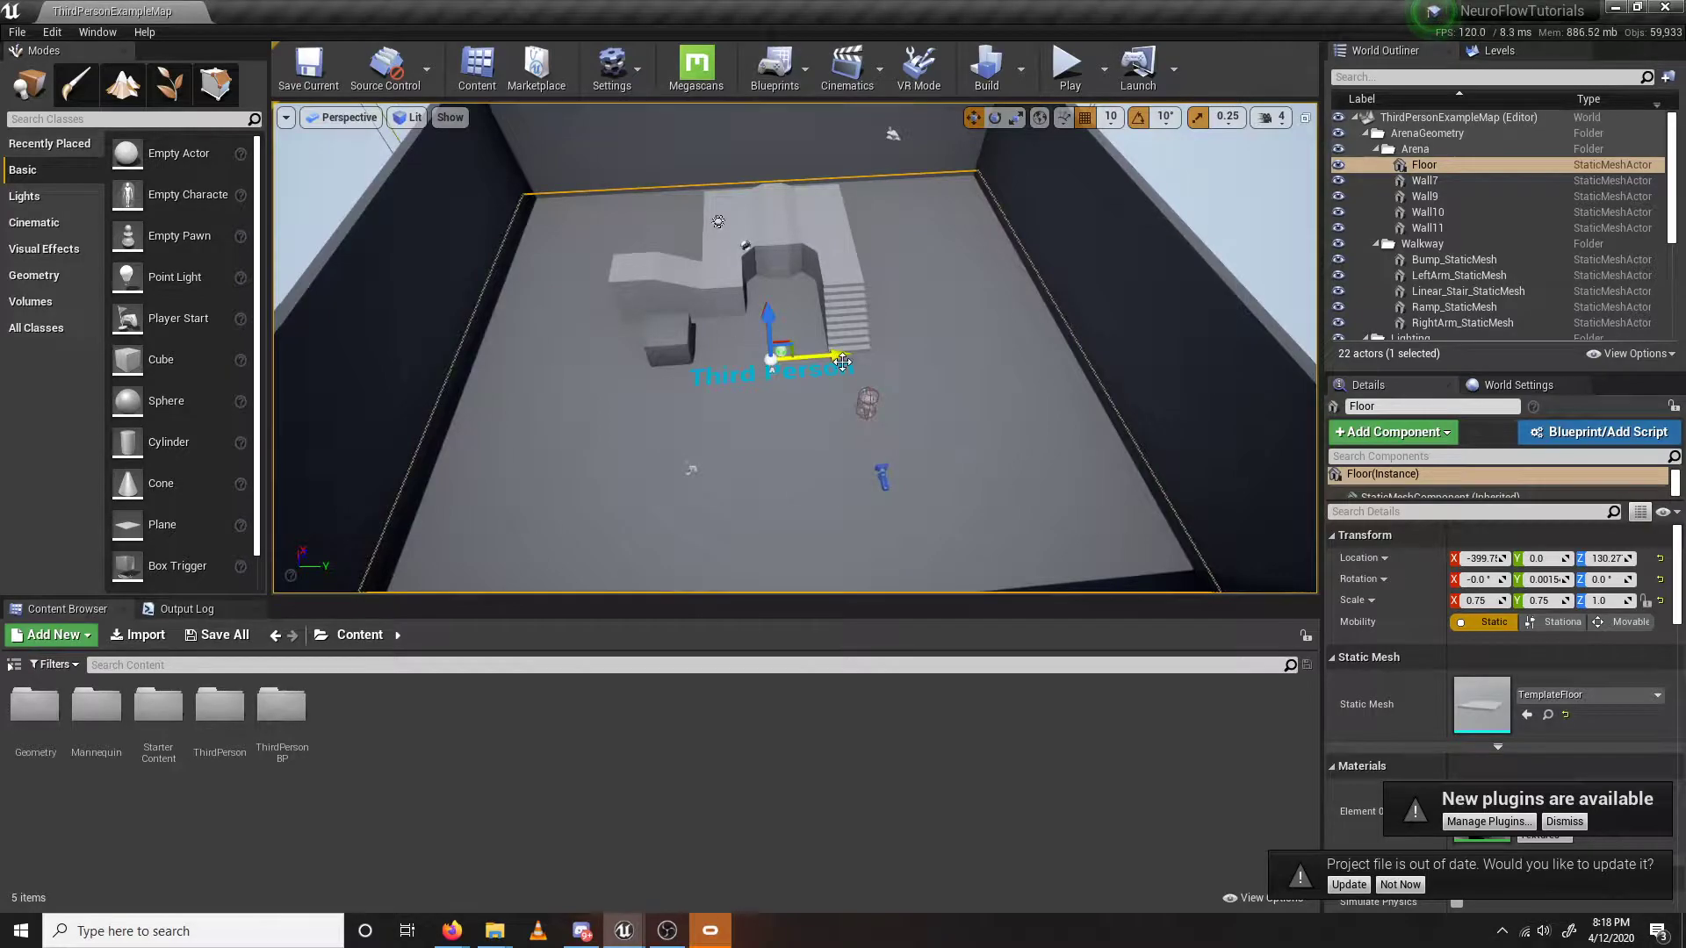
right_click_drag(913, 445, 864, 386)
key("s")
key("s")
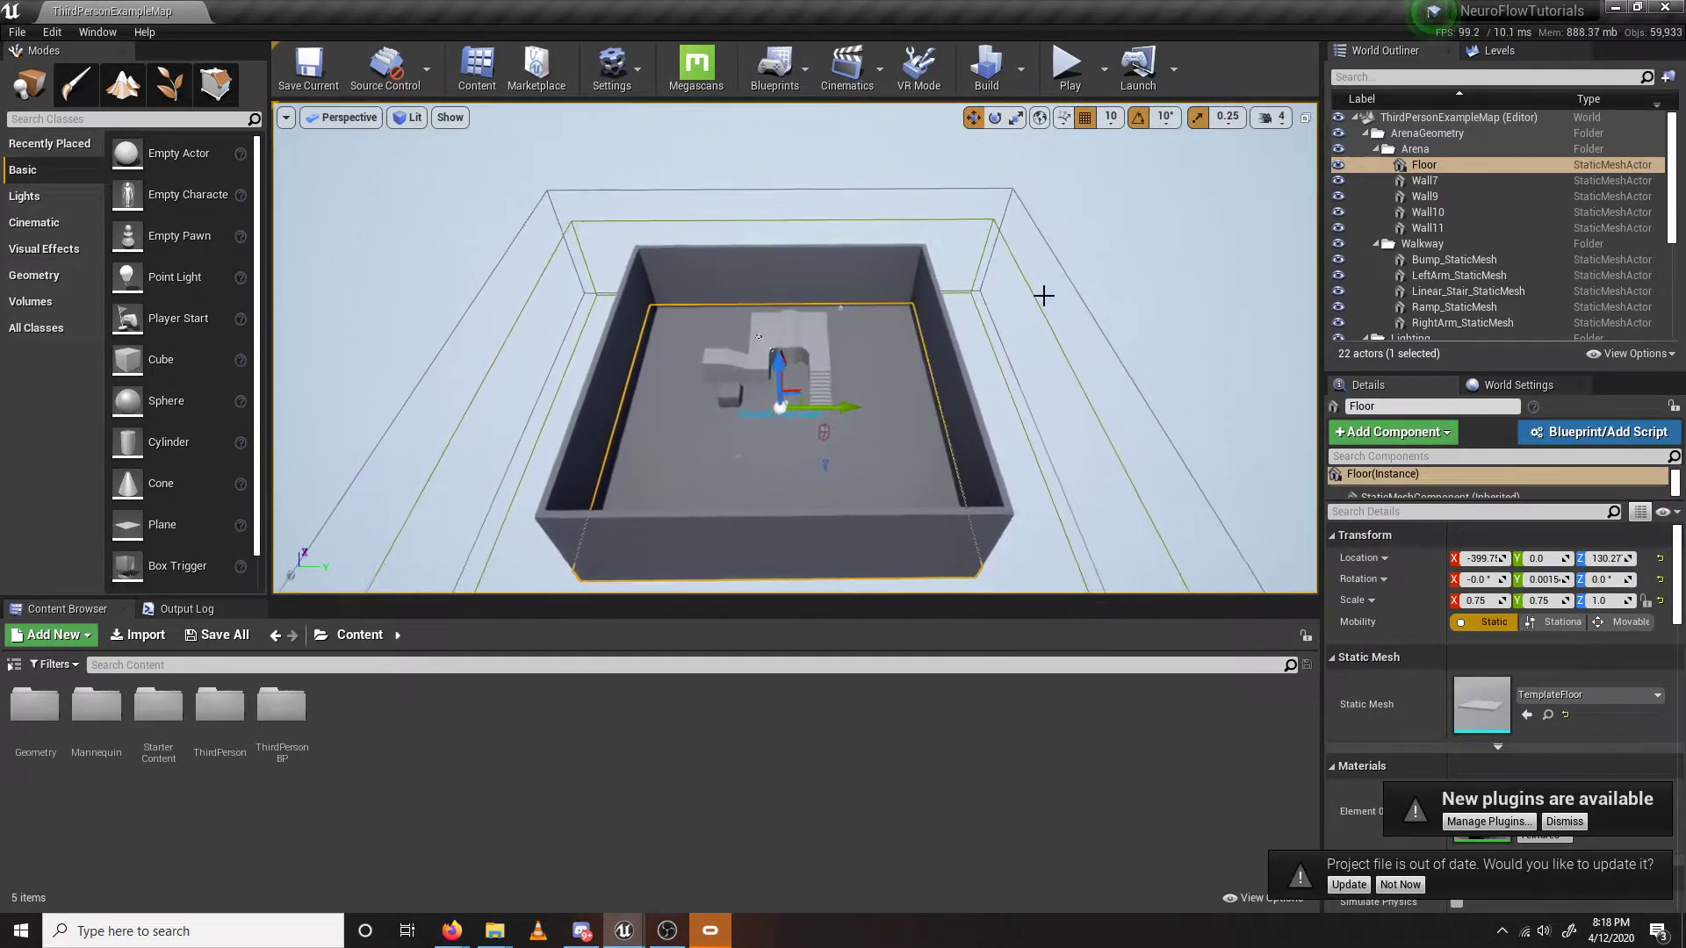
left_click(1007, 248)
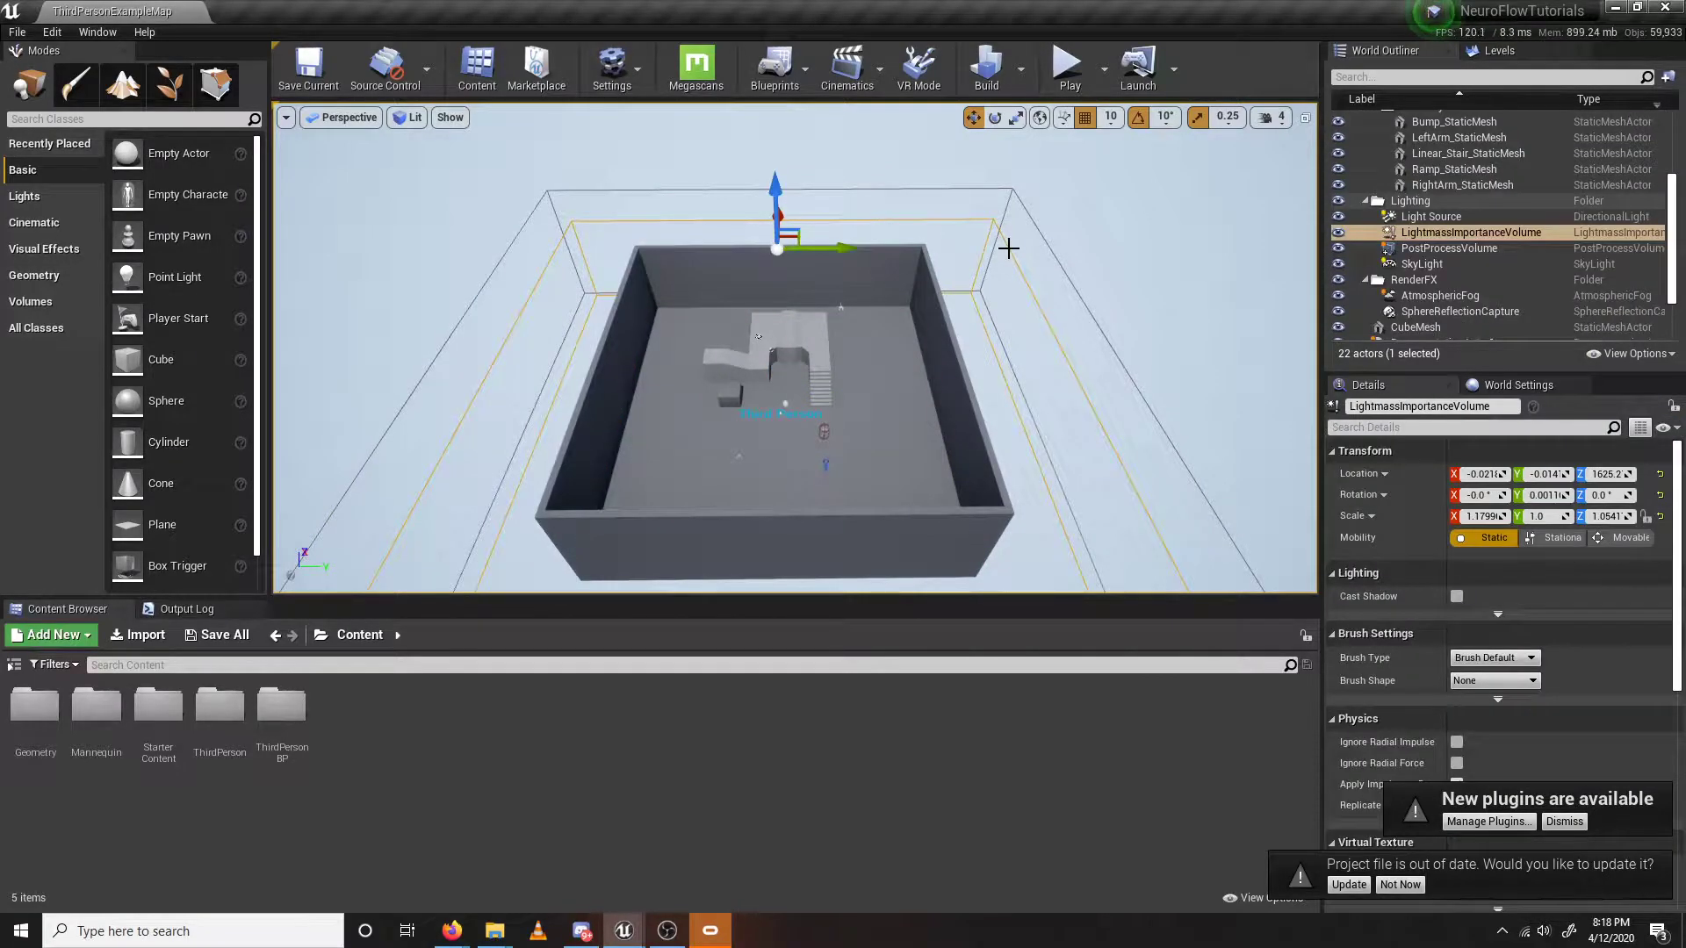
key("Delete")
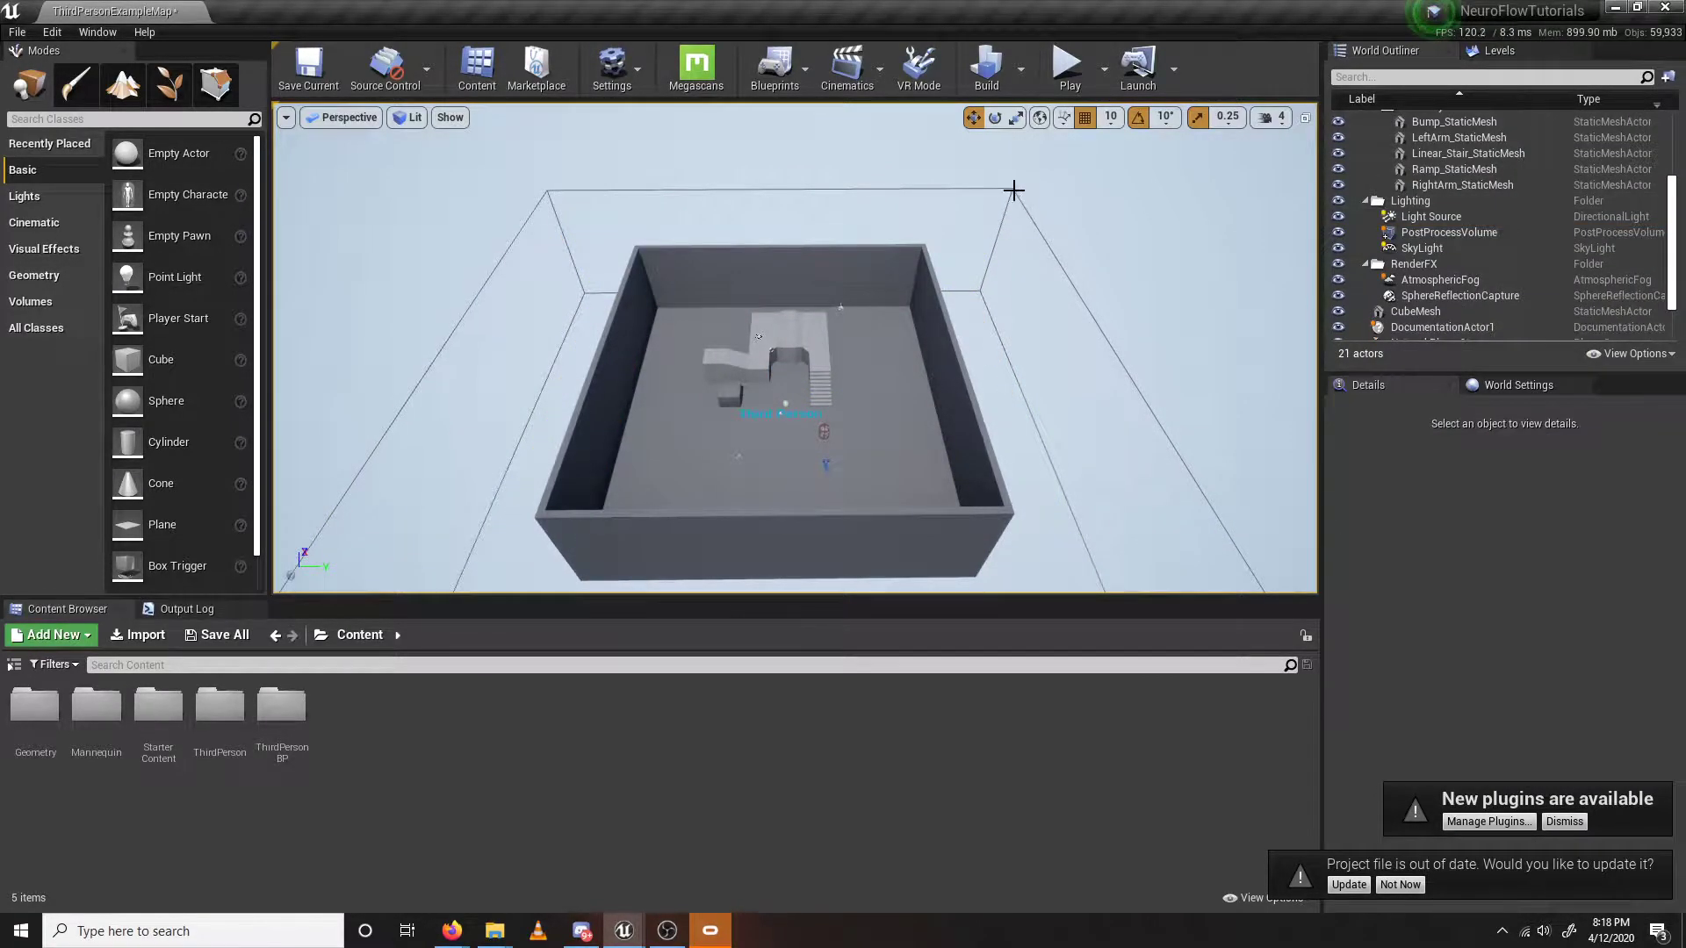
left_click(1011, 189)
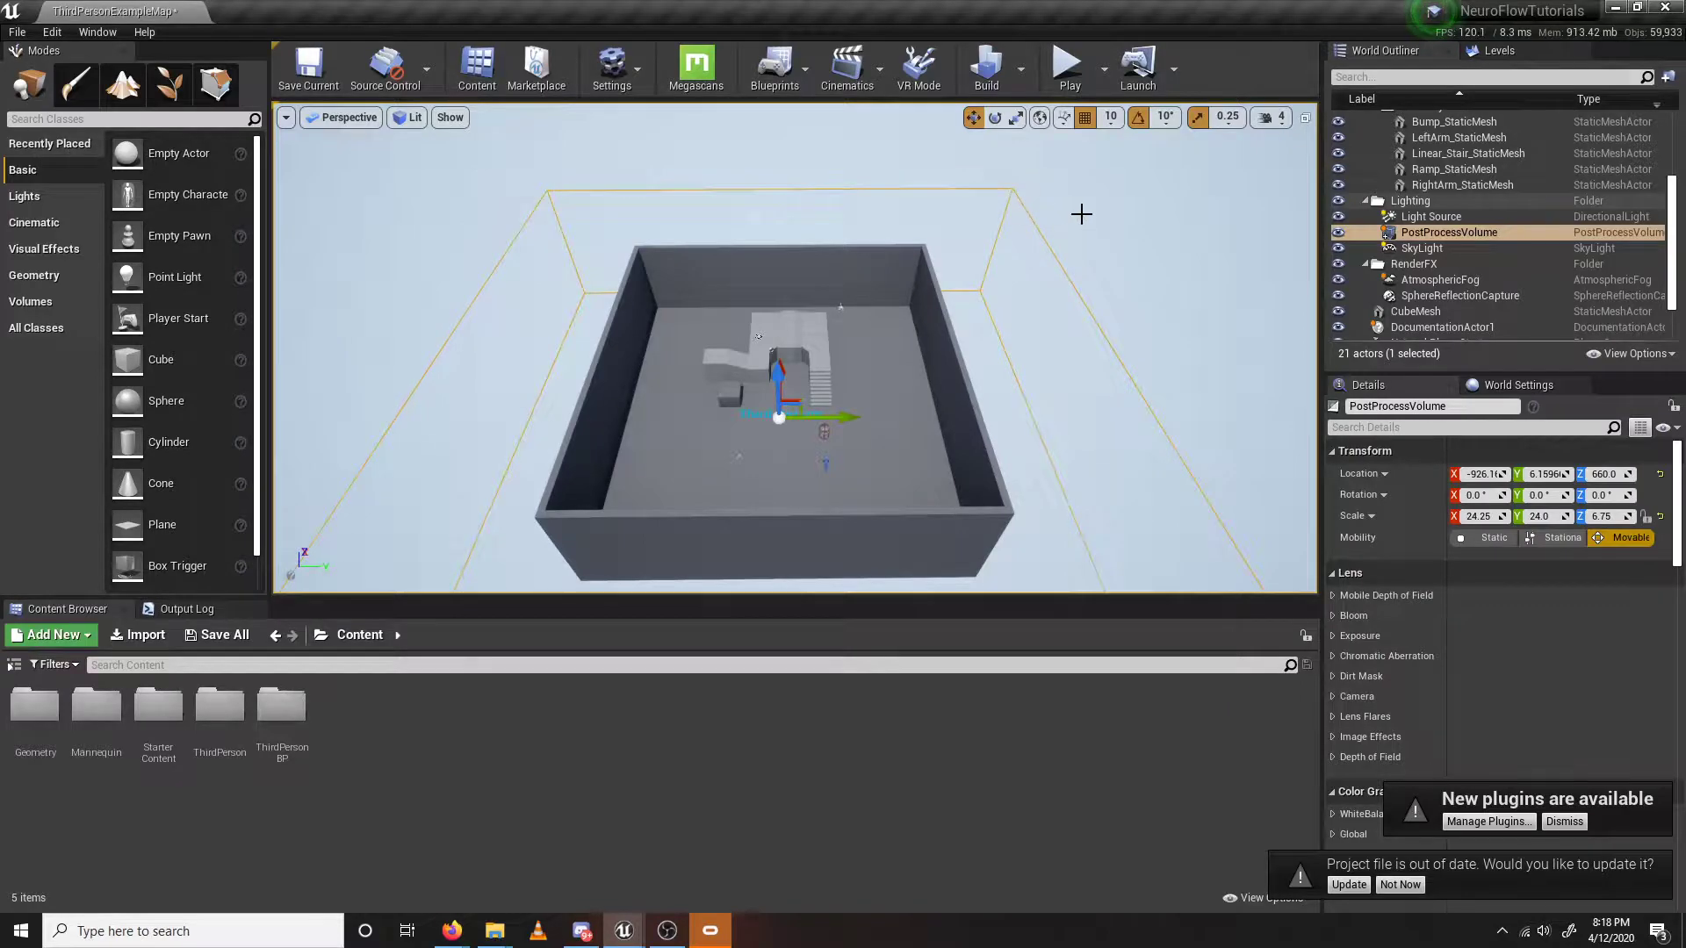
key("Delete")
scroll(936, 248, "up", 5)
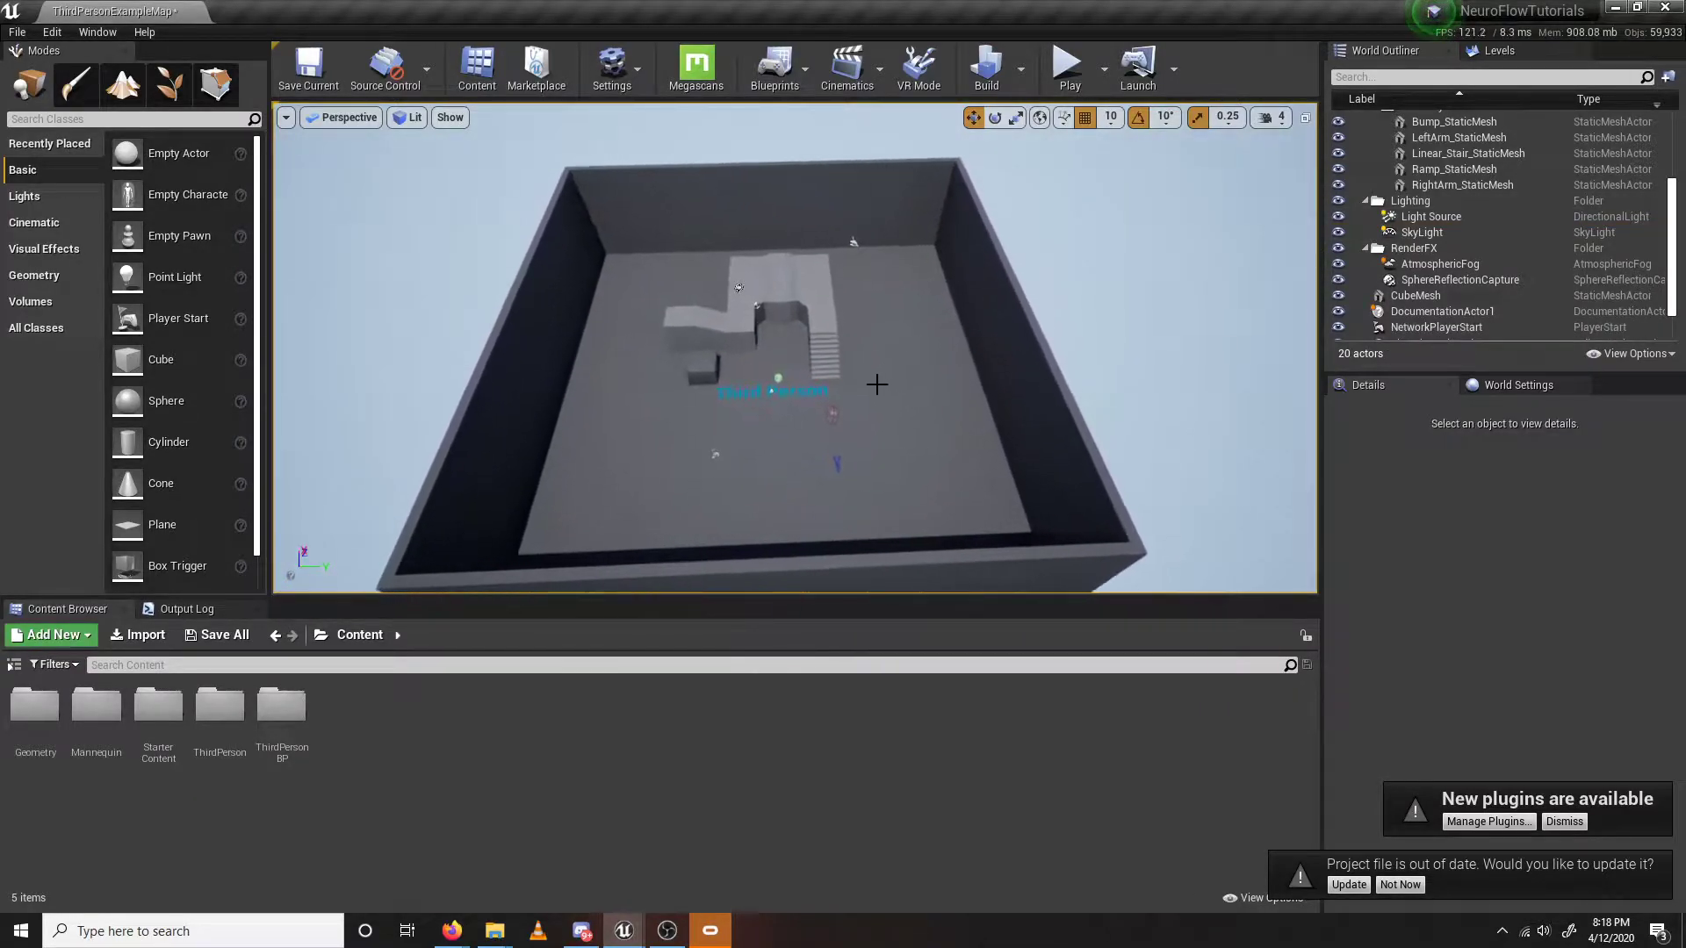
Scale the arena's Floor up horizontally so it extends far beyond the walls.
left_click(876, 384)
right_click_drag(903, 364, 869, 341)
key("s")
key("r")
key("w")
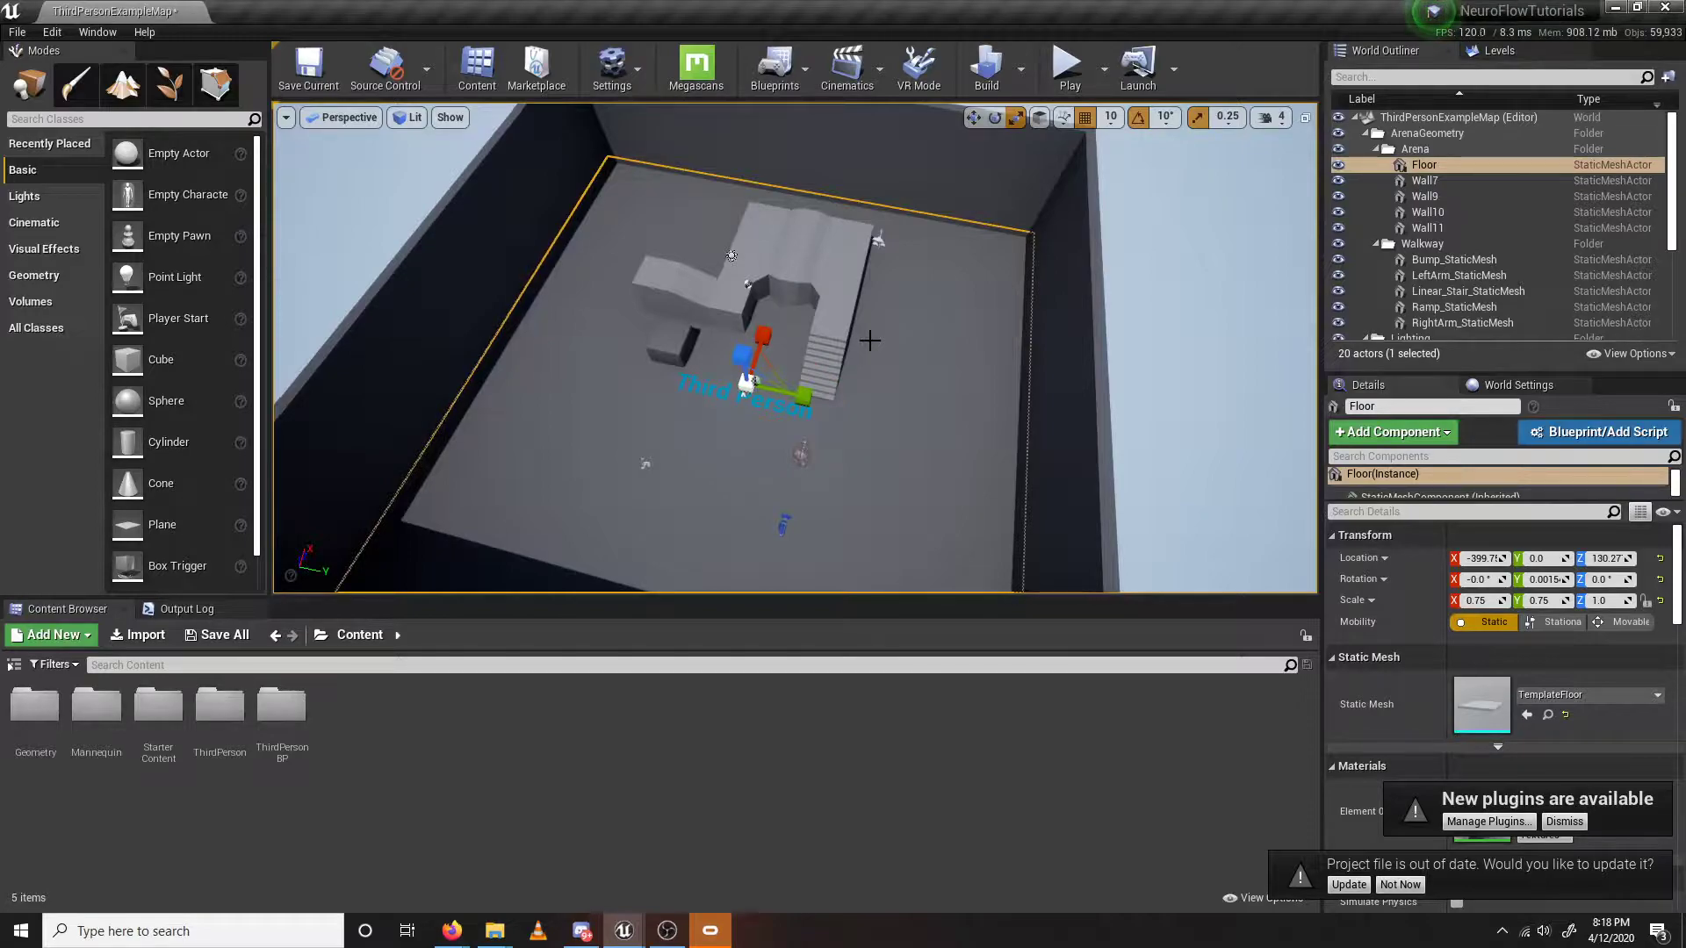
mouse_move(826, 353)
right_mouse_down()
mouse_move(790, 386)
mouse_move(831, 346)
right_mouse_up()
key("s")
left_click_drag(806, 336, 940, 225)
Assign the CE_OpaqueMaster material to Wall11.
mouse_move(858, 327)
right_mouse_down()
mouse_move(899, 213)
mouse_move(905, 297)
mouse_move(927, 307)
mouse_move(918, 344)
mouse_move(979, 337)
mouse_move(922, 369)
mouse_move(857, 313)
right_mouse_up()
key("s")
key("w")
key("s")
left_click(858, 313)
scroll(1525, 695, "down", 3)
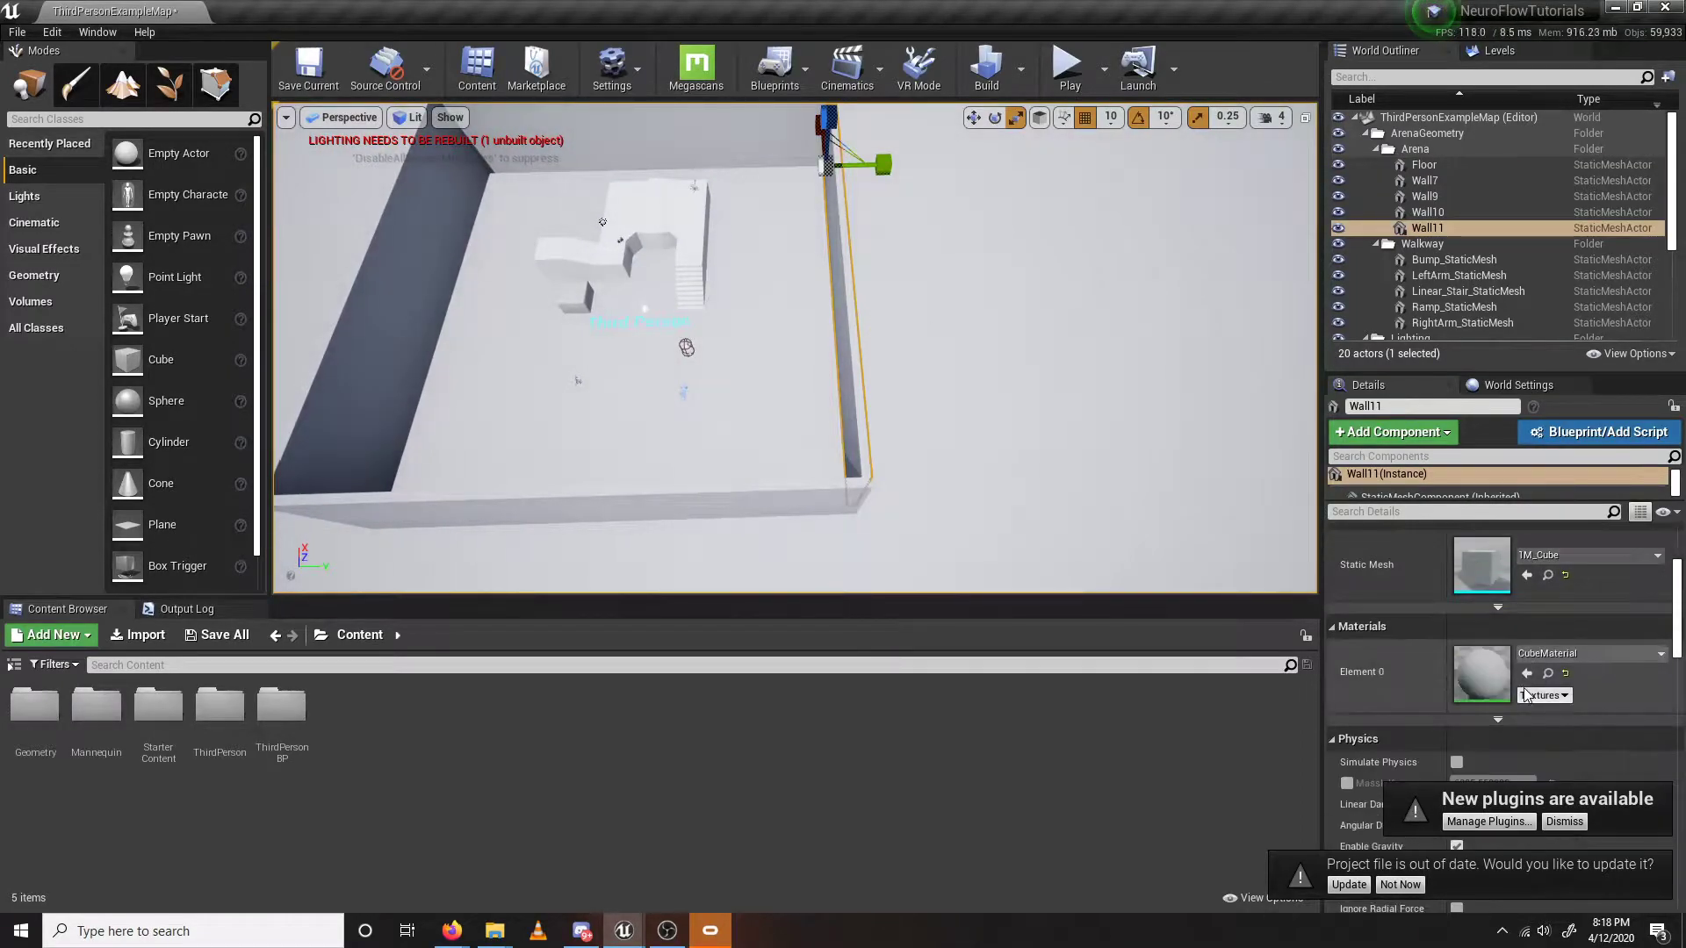
left_click(1596, 657)
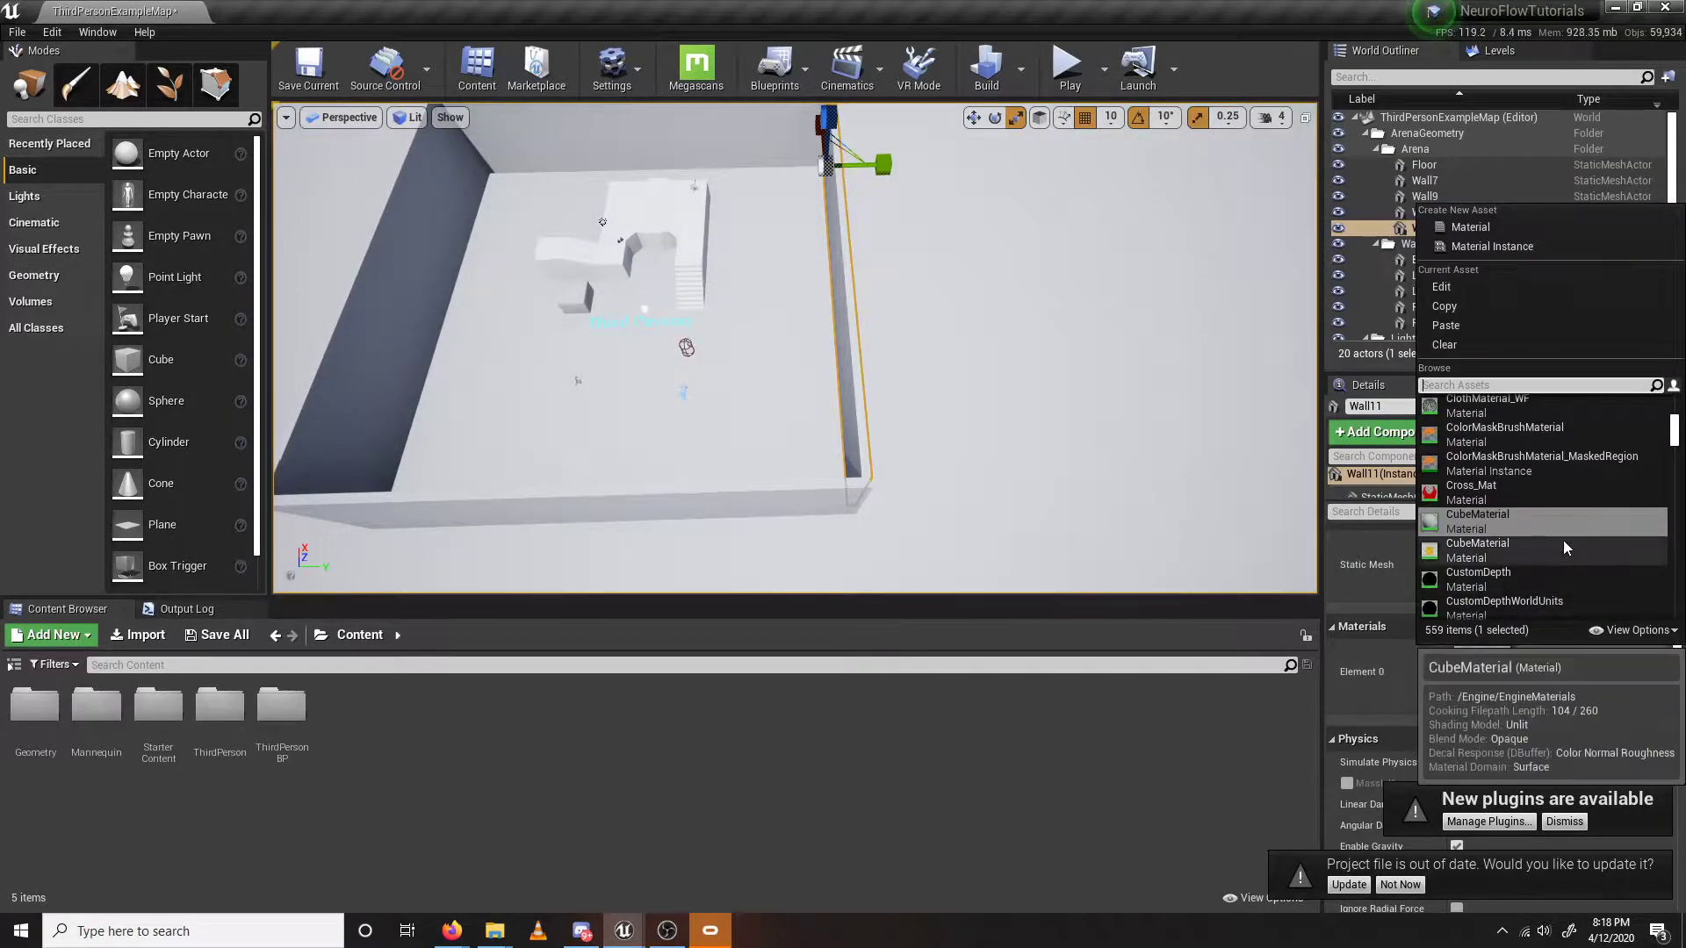
scroll(1558, 544, "up", 2)
scroll(1557, 544, "up", 3)
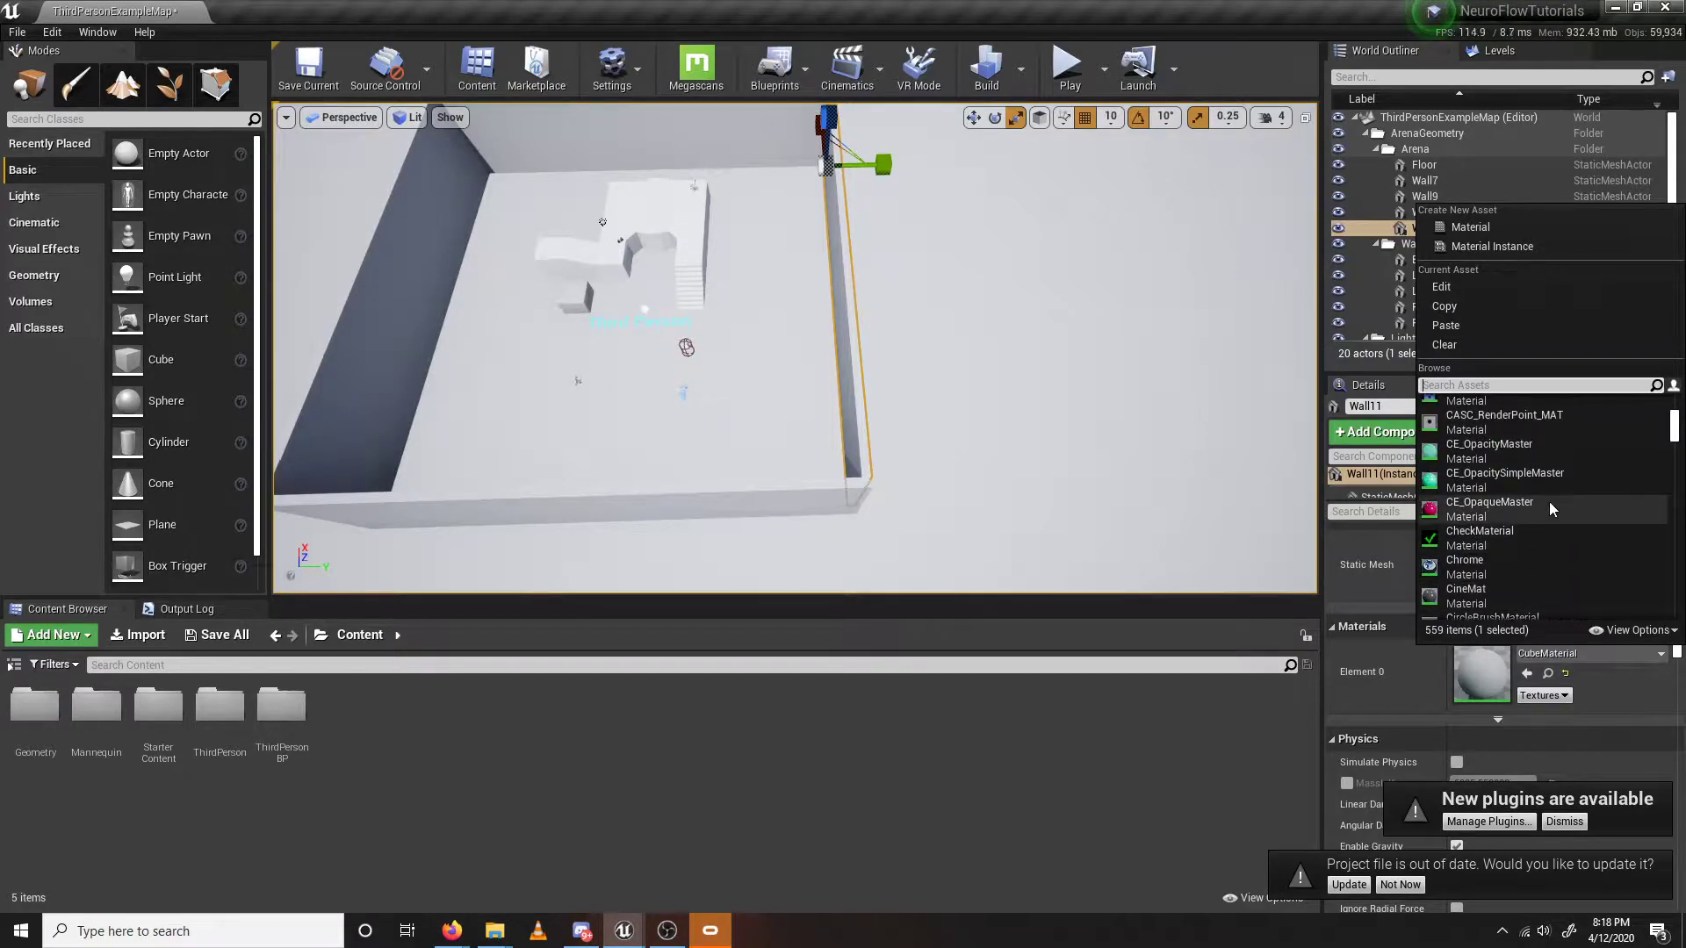
left_click(1548, 502)
Move Wall11 outward along the Y axis, away from the central walkway structure.
right_click_drag(1010, 378, 1291, 360)
right_click_drag(790, 351, 602, 373)
key("w")
left_click_drag(979, 276, 1066, 293)
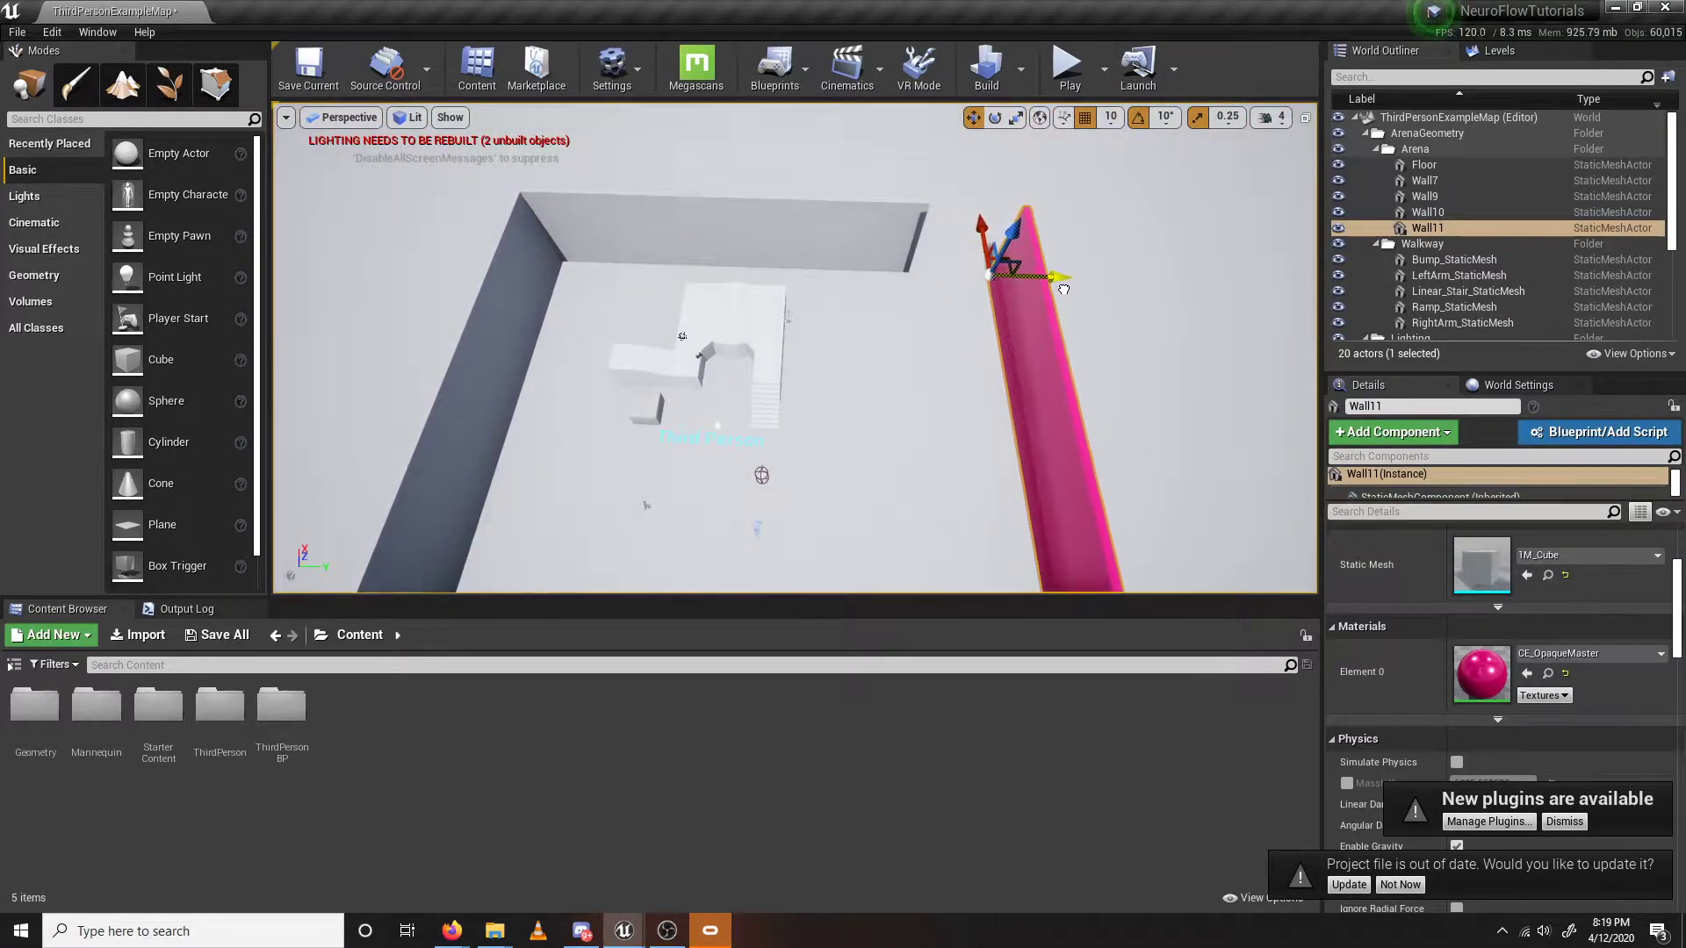
right_click_drag(1066, 292, 1058, 325)
right_click_drag(865, 456, 896, 497)
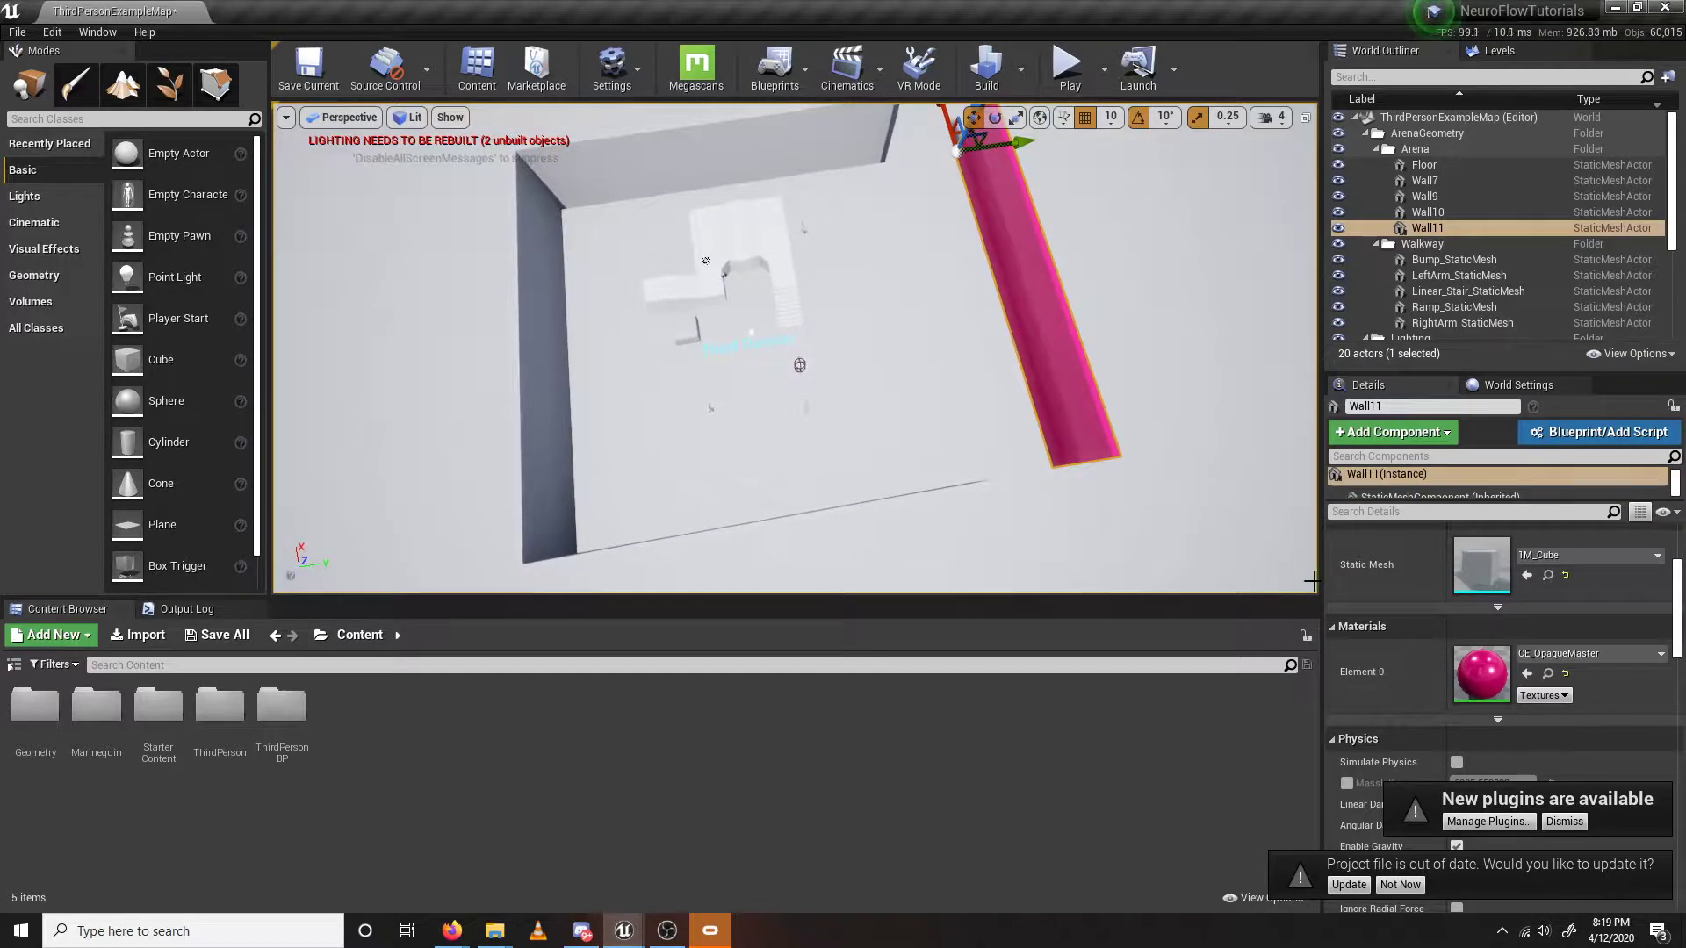
Locate the CE_OpaqueMaster asset and apply it to the other three arena walls.
left_click(1548, 674)
left_click(941, 489)
left_click(1527, 673)
left_click(538, 369)
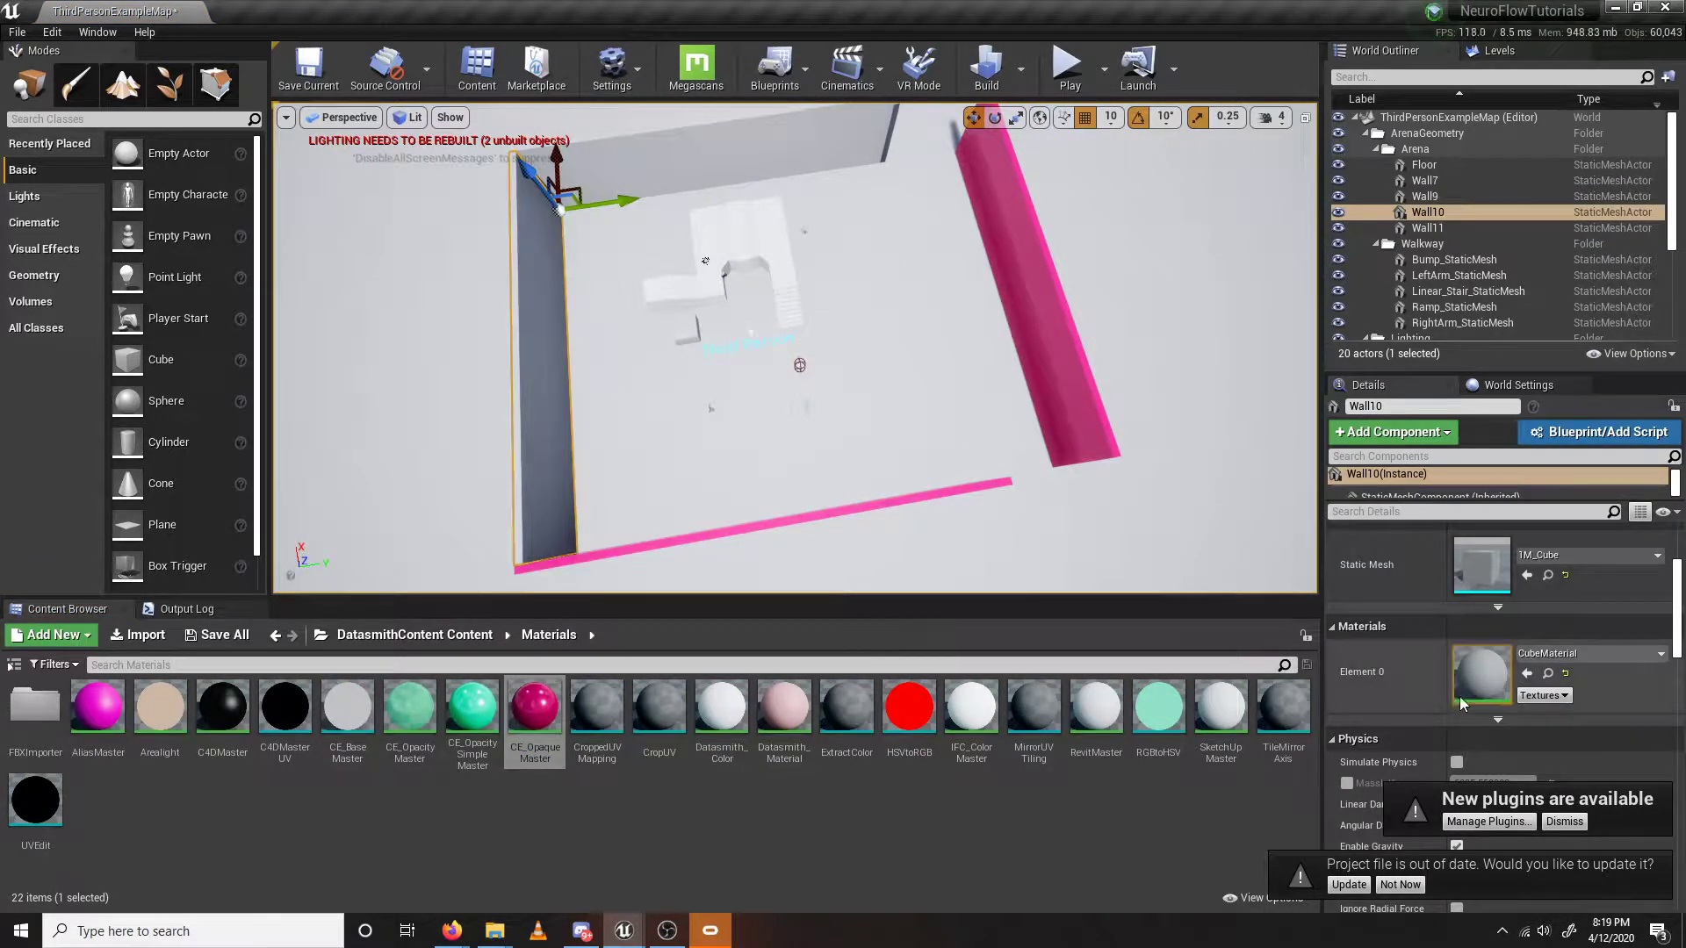
left_click(1527, 673)
left_click(780, 159)
left_click(1528, 673)
Move Wall9 outward from the arena, leaving gaps between it and its neighbouring walls.
right_click_drag(871, 416, 1163, 411)
left_click(923, 352)
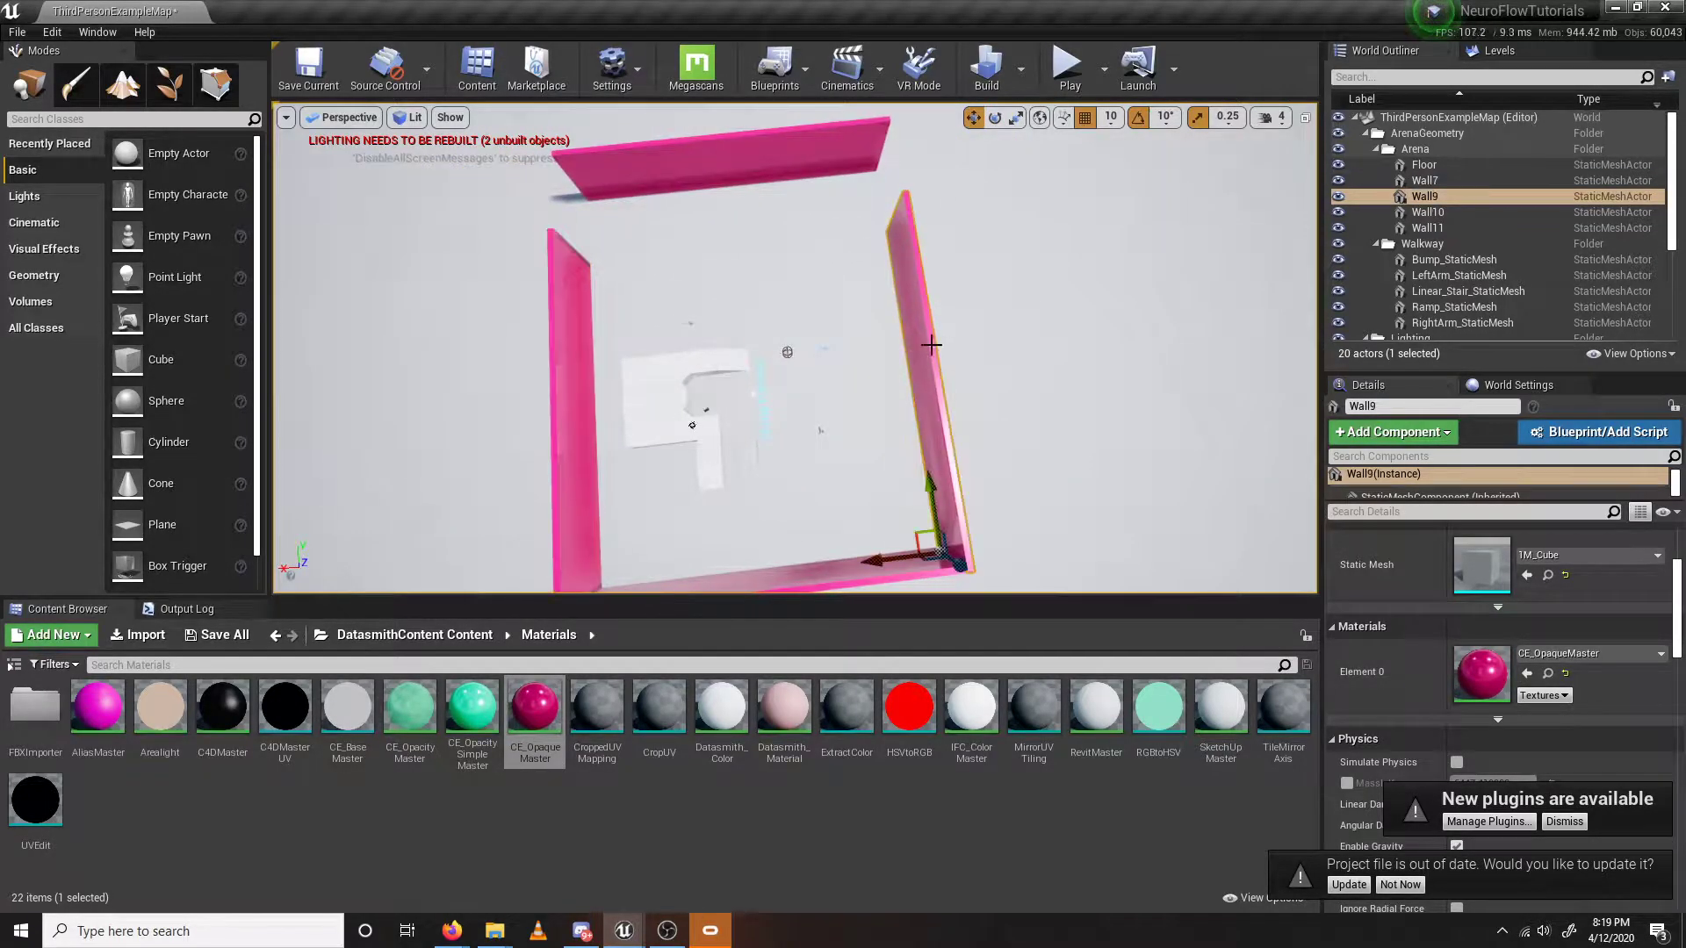
left_click_drag(933, 522, 937, 465)
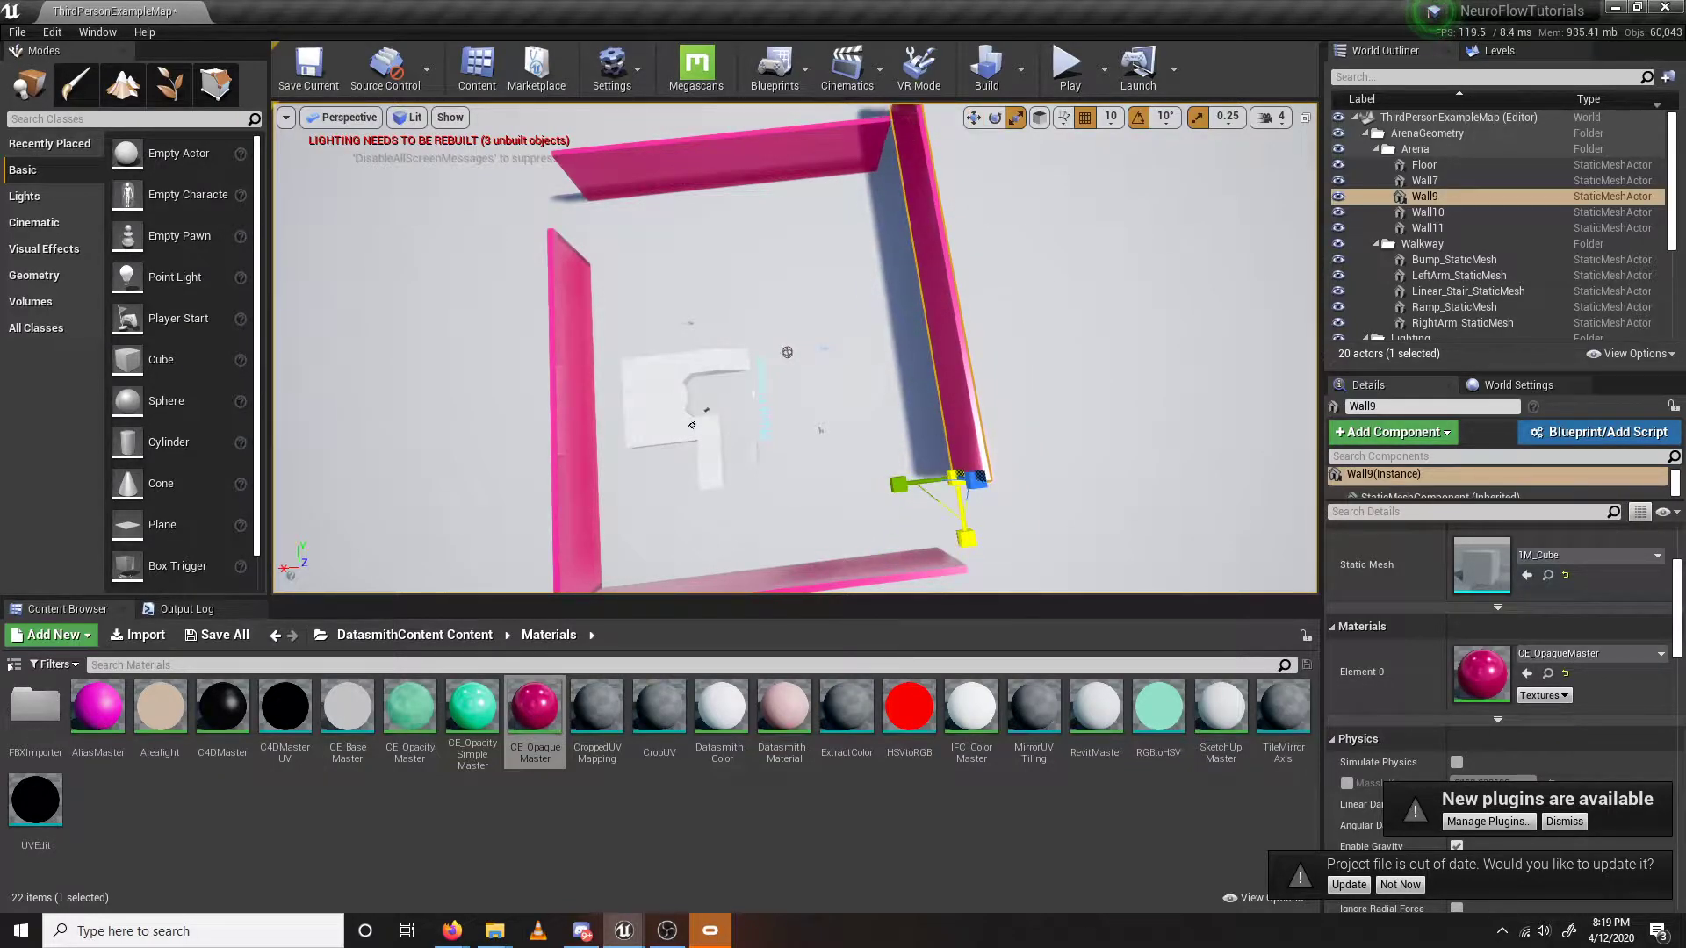
key("w")
right_click_drag(964, 389, 964, 400)
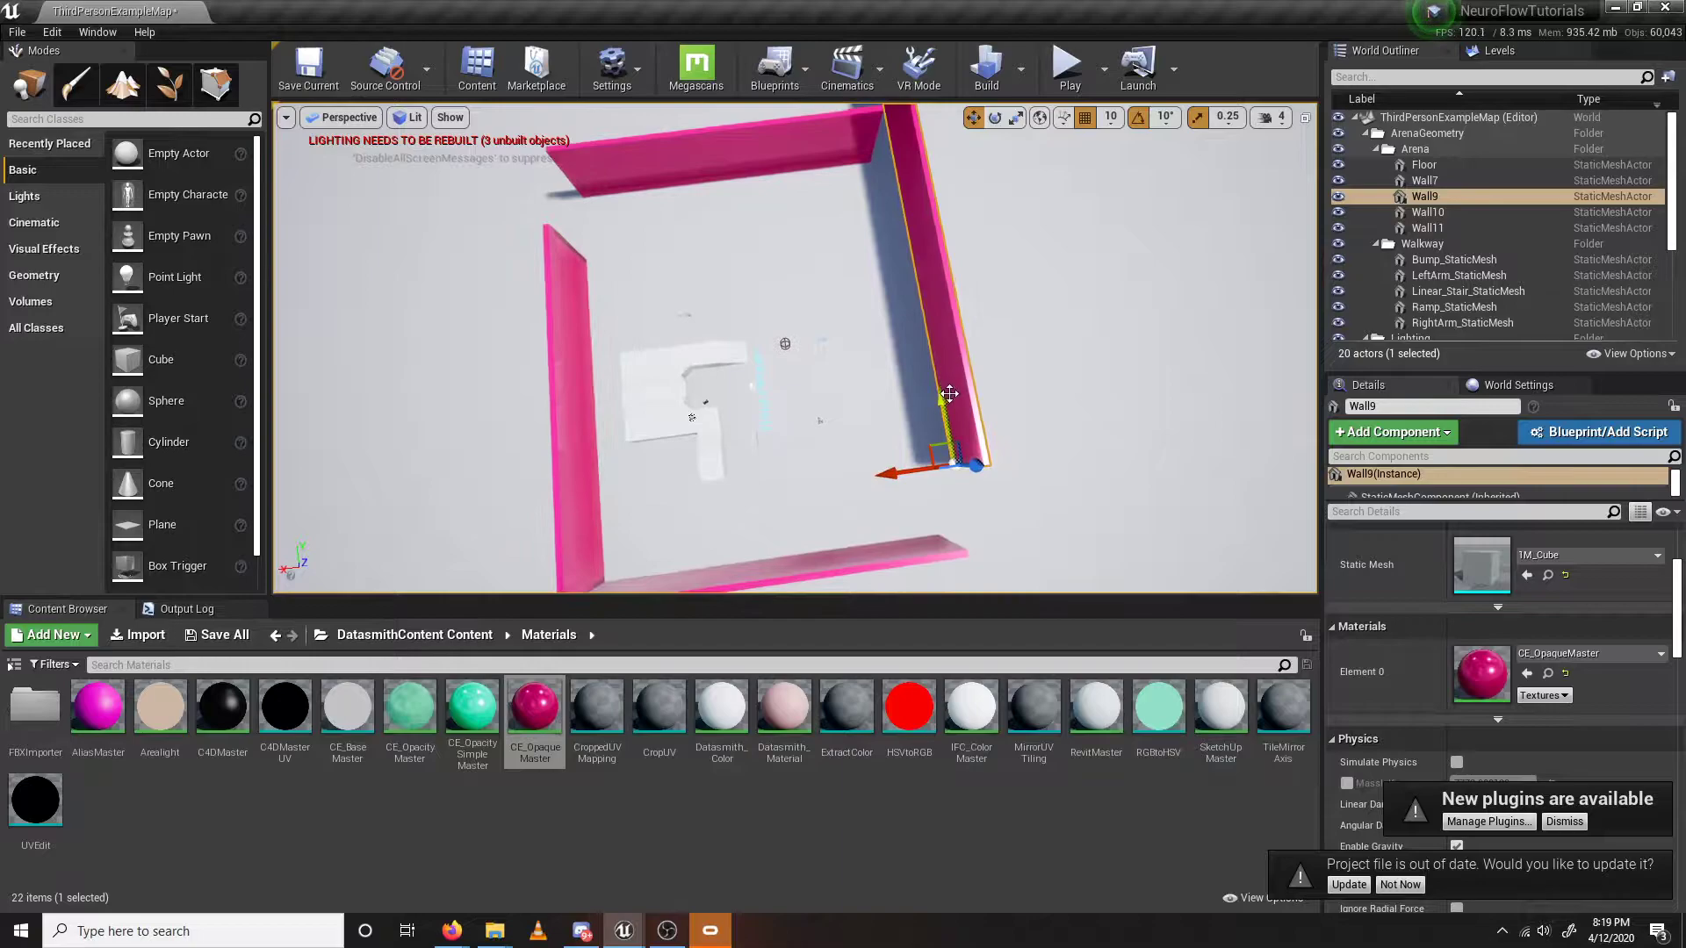
left_click_drag(969, 461, 1006, 571)
Spread the remaining arena walls farther apart, including Wall10 and Wall11, to open up the play area.
left_click(656, 550)
right_click_drag(655, 550, 646, 550)
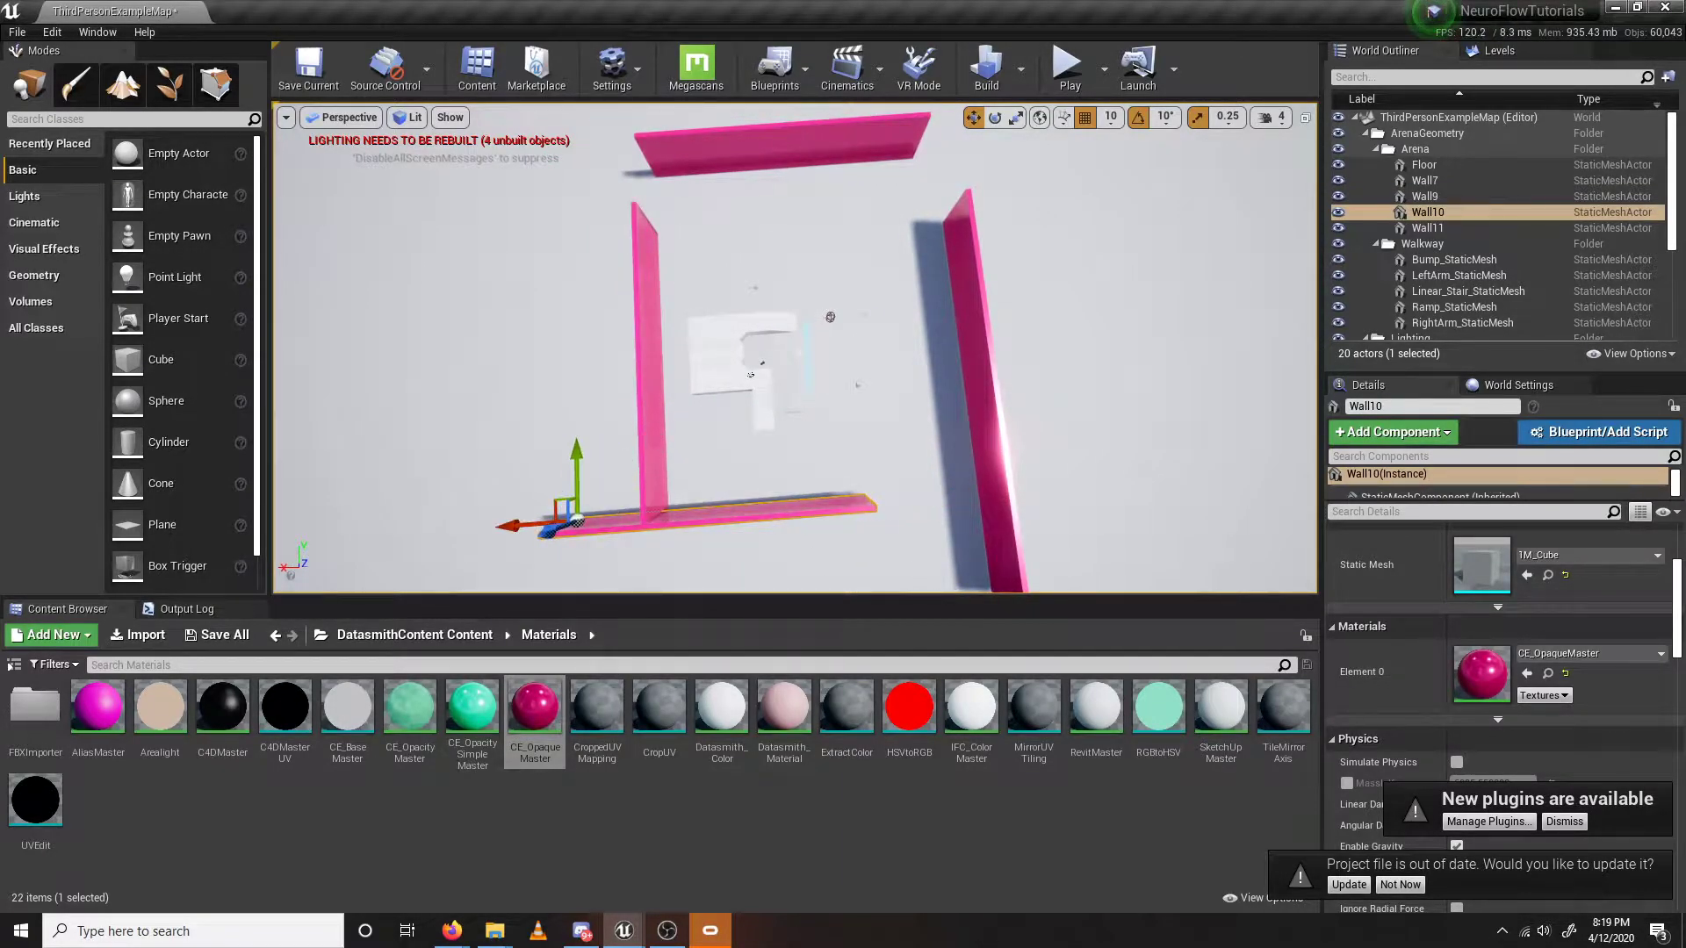
left_click(647, 434)
left_click_drag(652, 434, 656, 326)
left_click(795, 159)
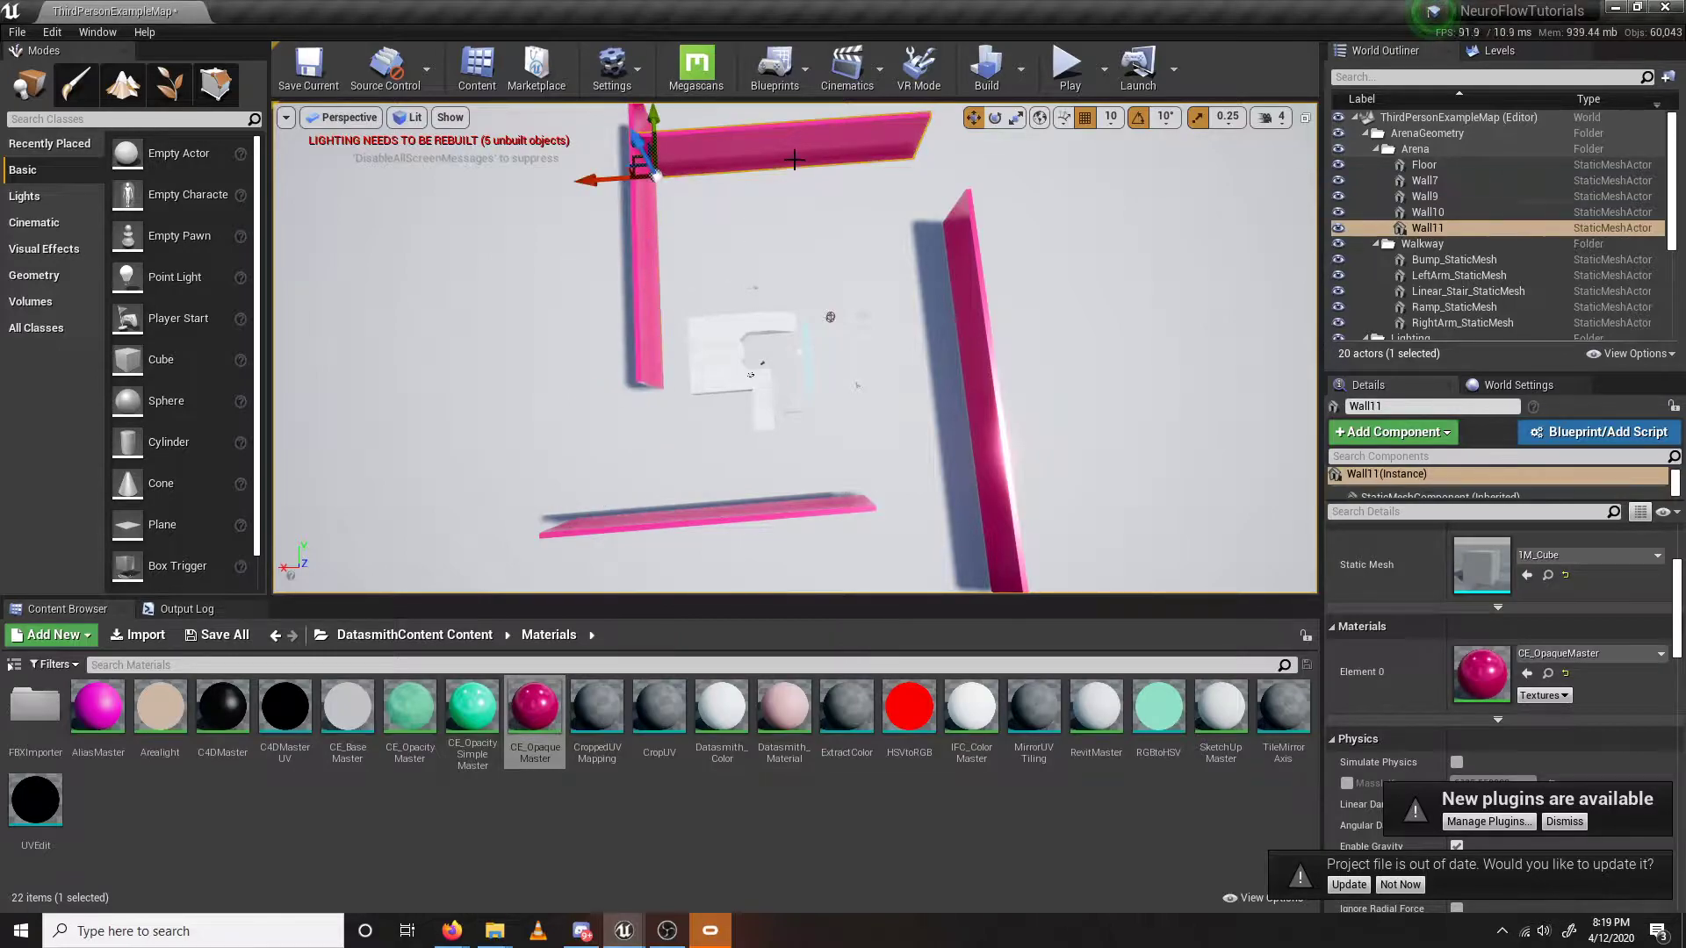
mouse_move(306, 464)
right_mouse_down()
mouse_move(369, 463)
mouse_move(306, 464)
right_mouse_up()
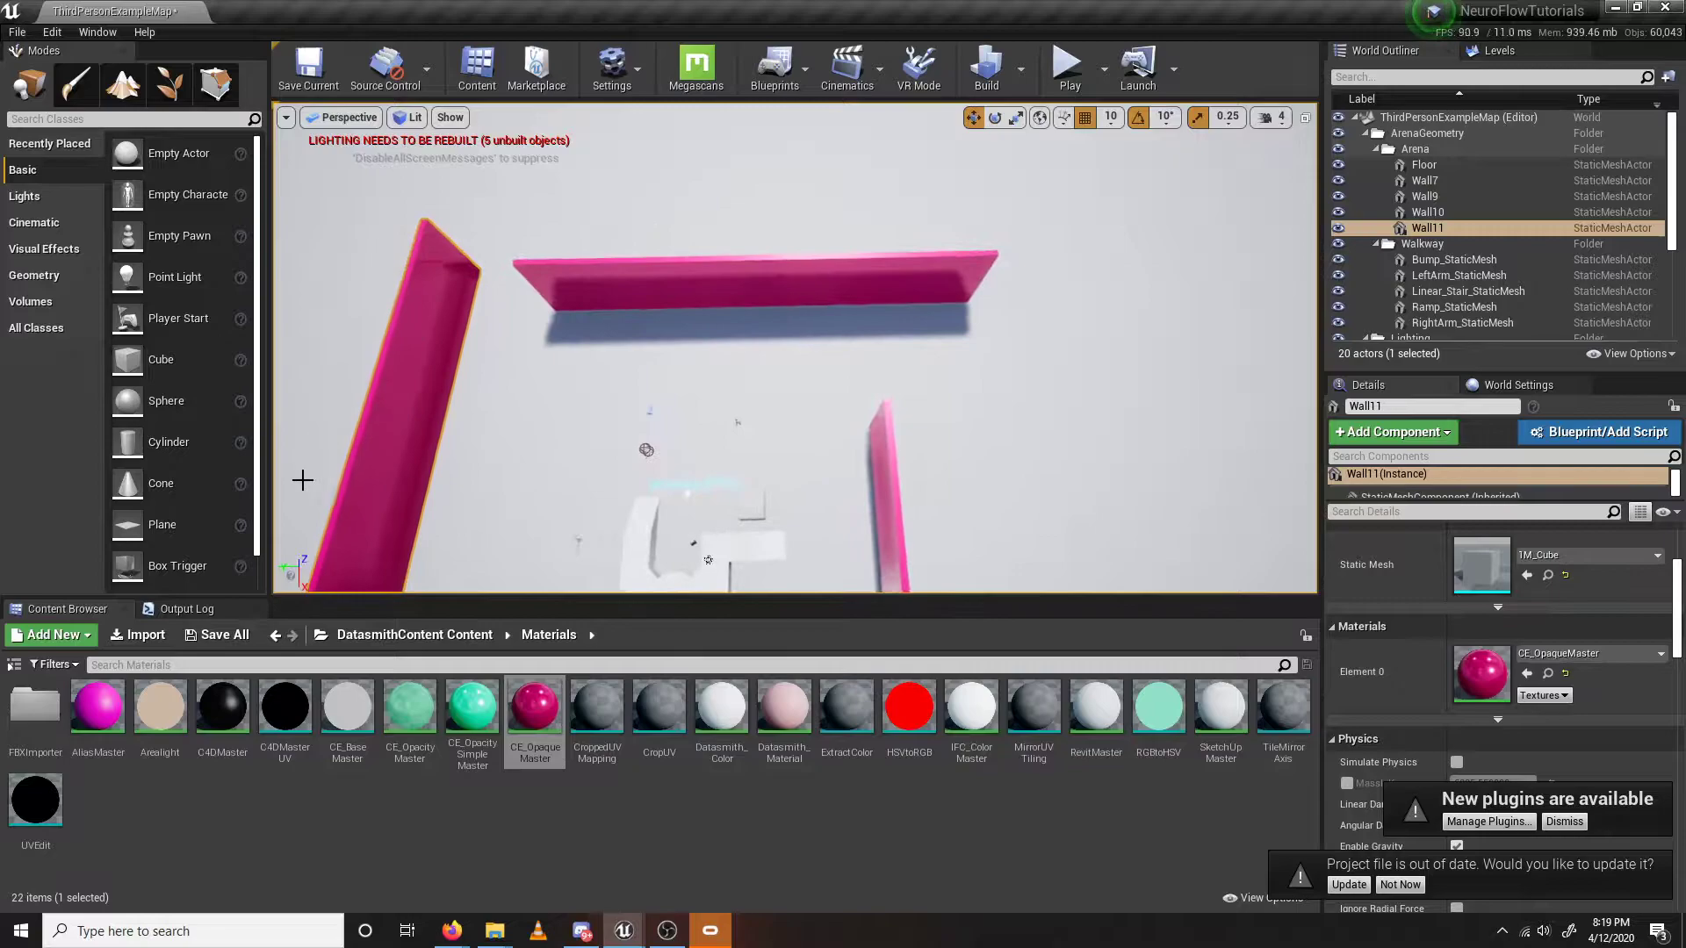
Browse to the ThirdPersonCharacter's animation class asset and go back up to the project's root Content folder.
left_click(394, 636)
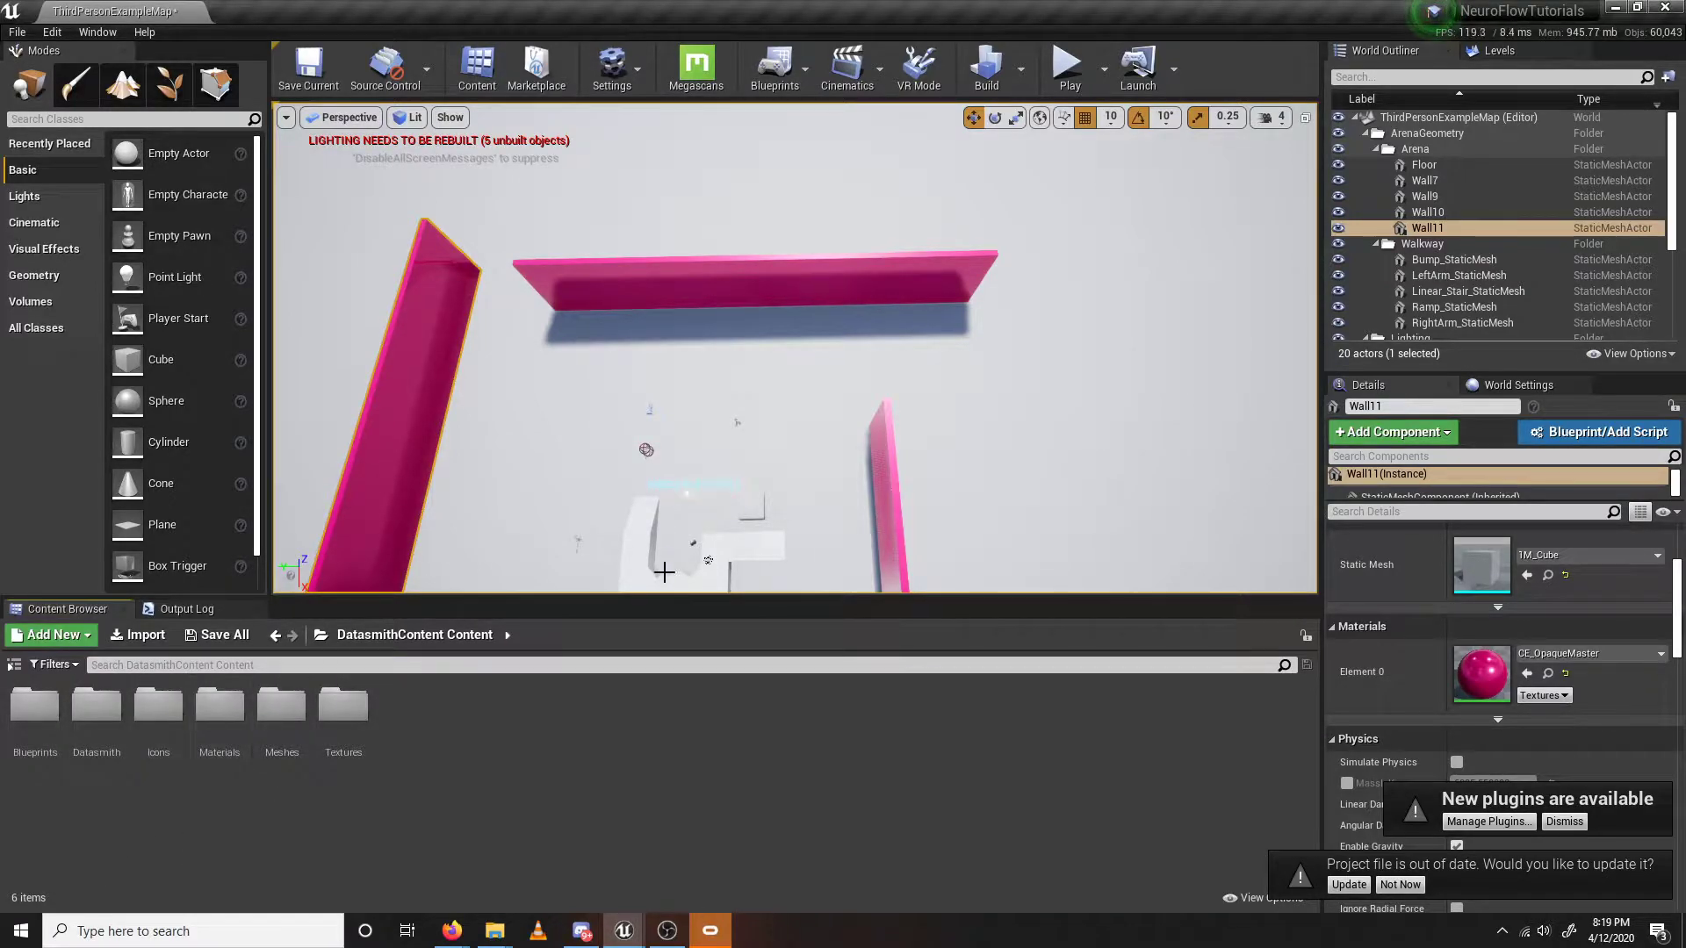
right_click_drag(683, 544, 695, 532)
left_click(689, 420)
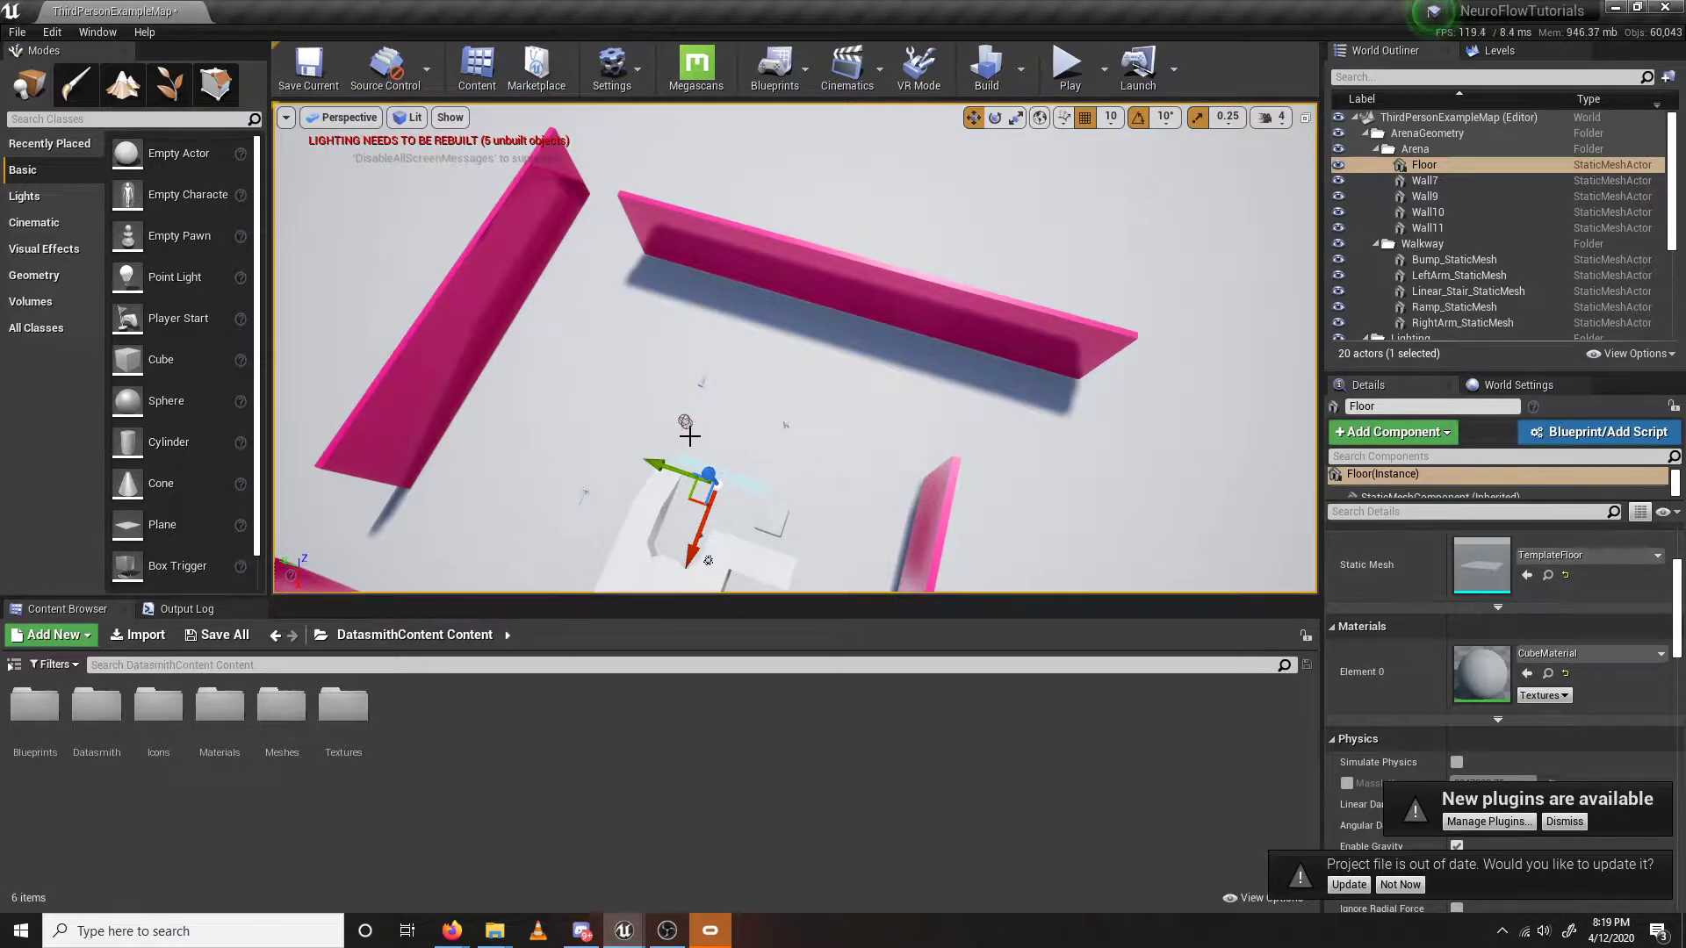
left_click(683, 419)
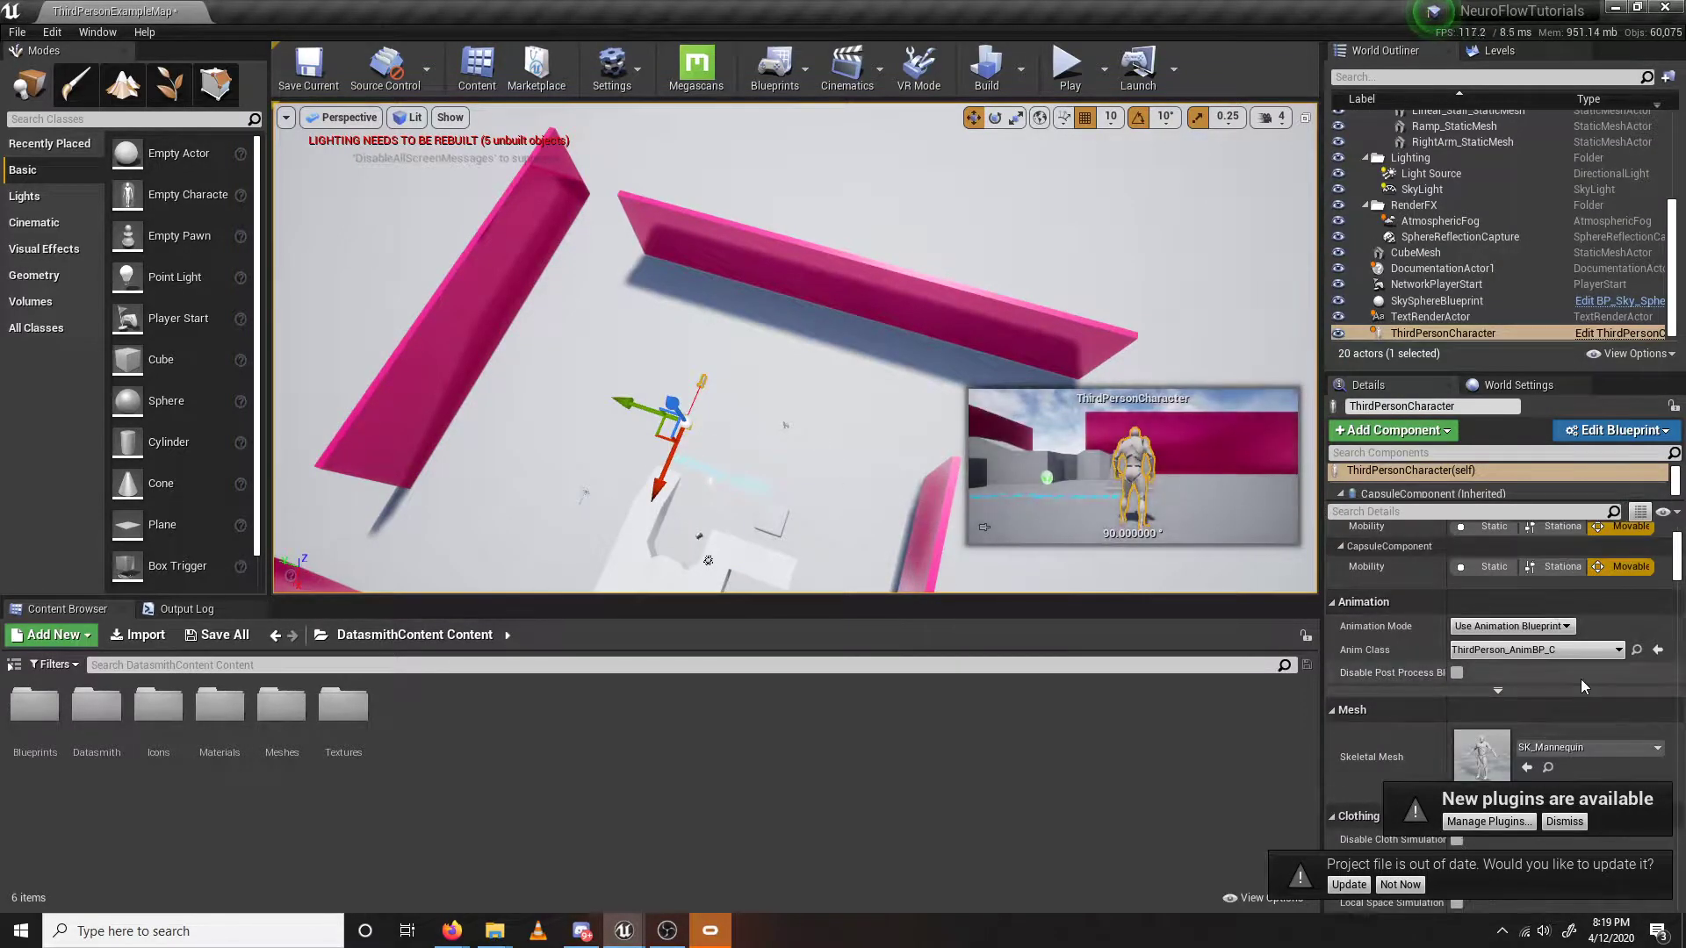
left_click(1637, 678)
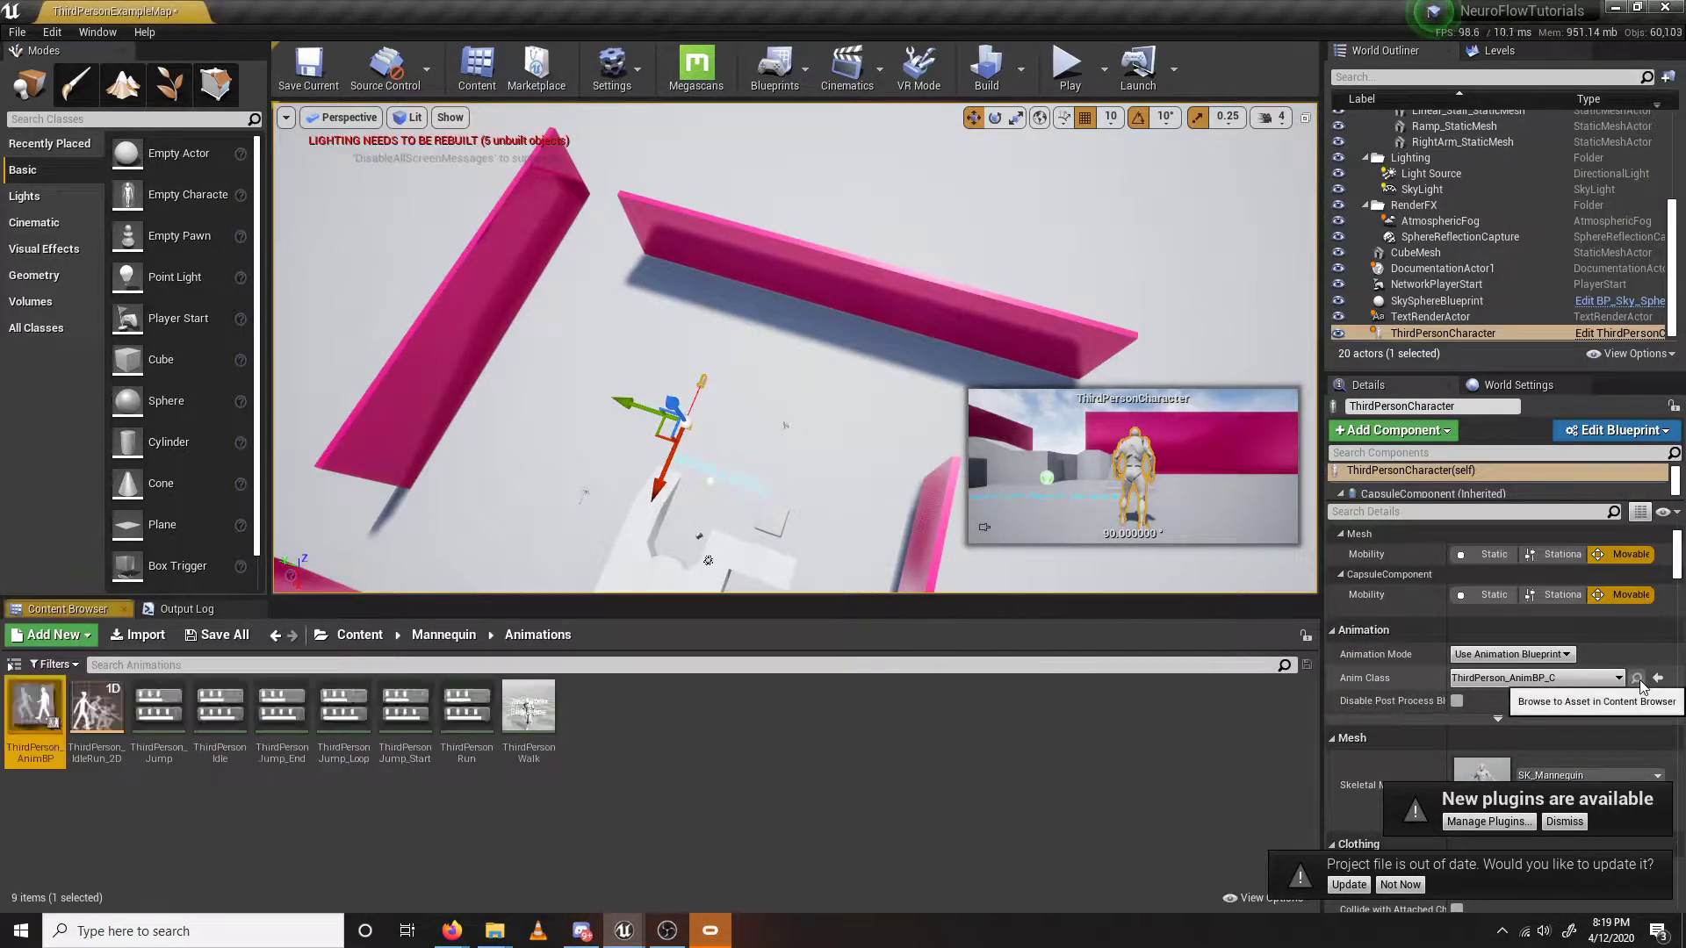
left_click(357, 635)
Create a folder named BP in Content and a subfolder named AI inside it.
right_click(389, 812)
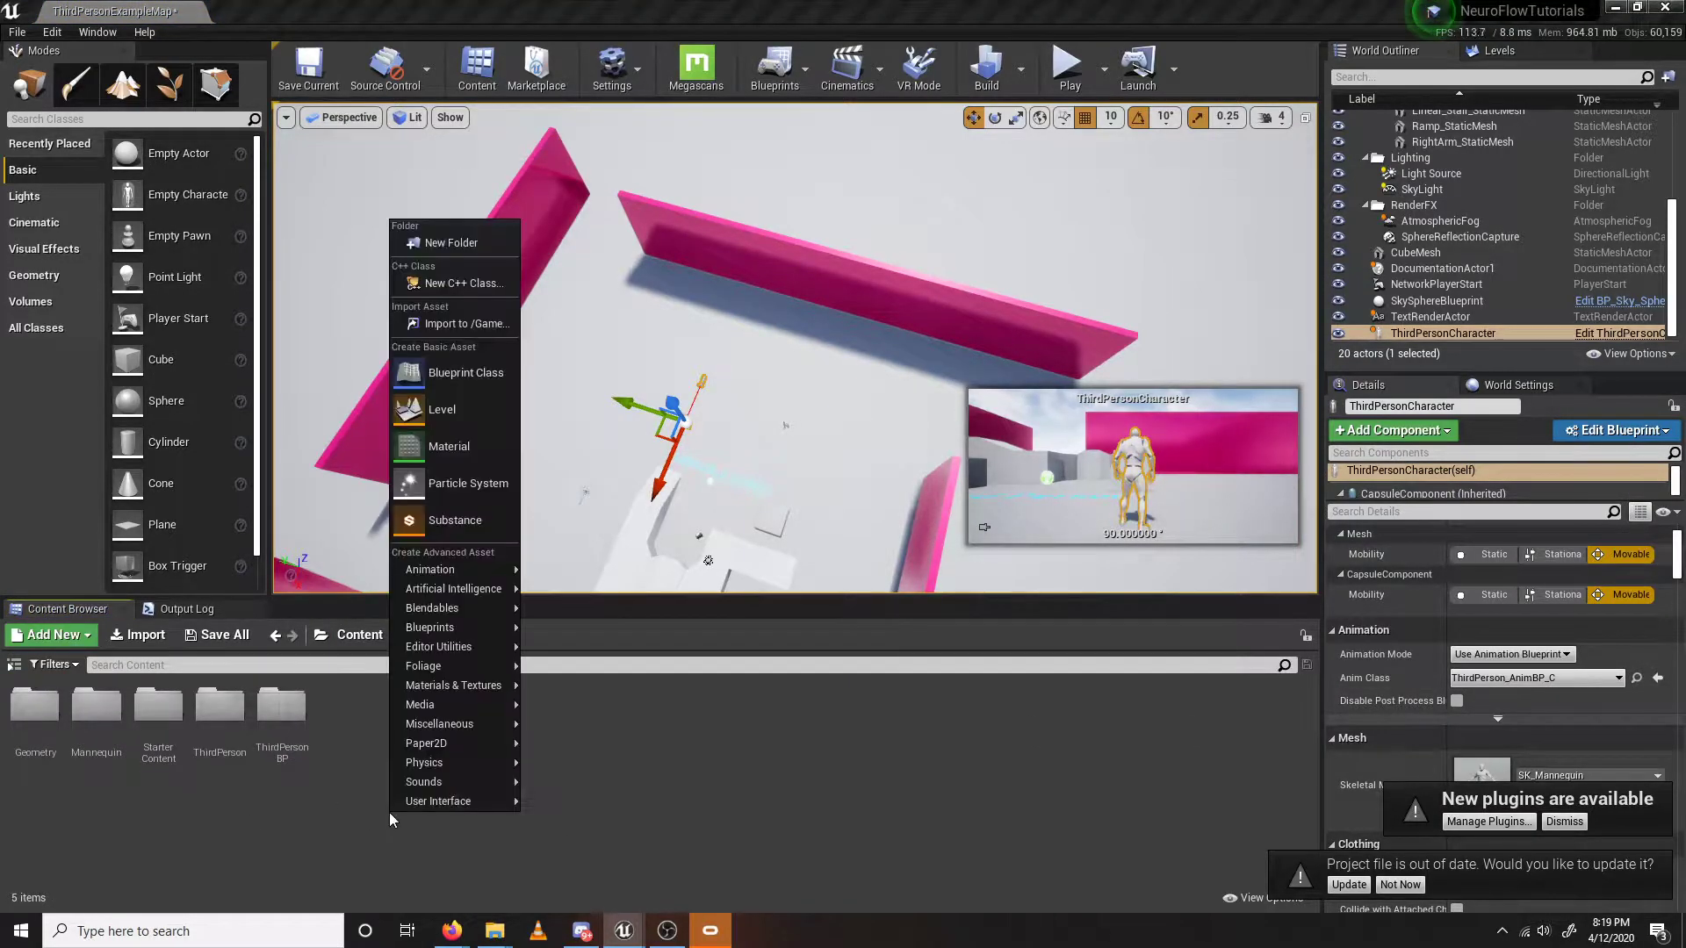
left_click(457, 245)
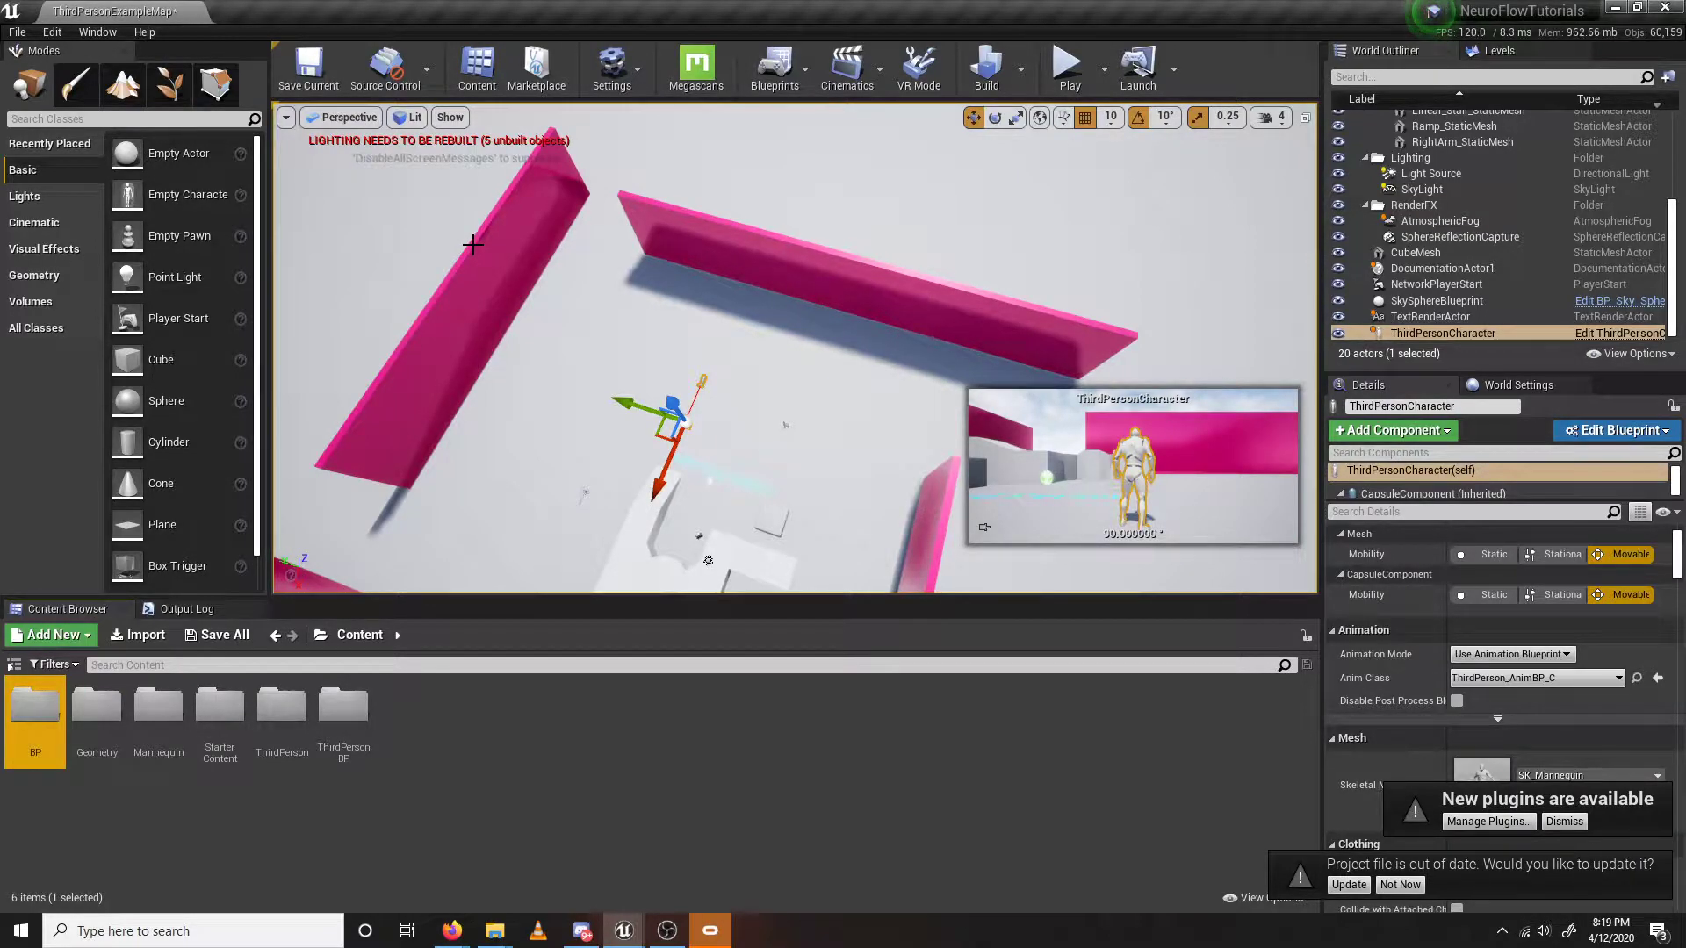
double_click(40, 718)
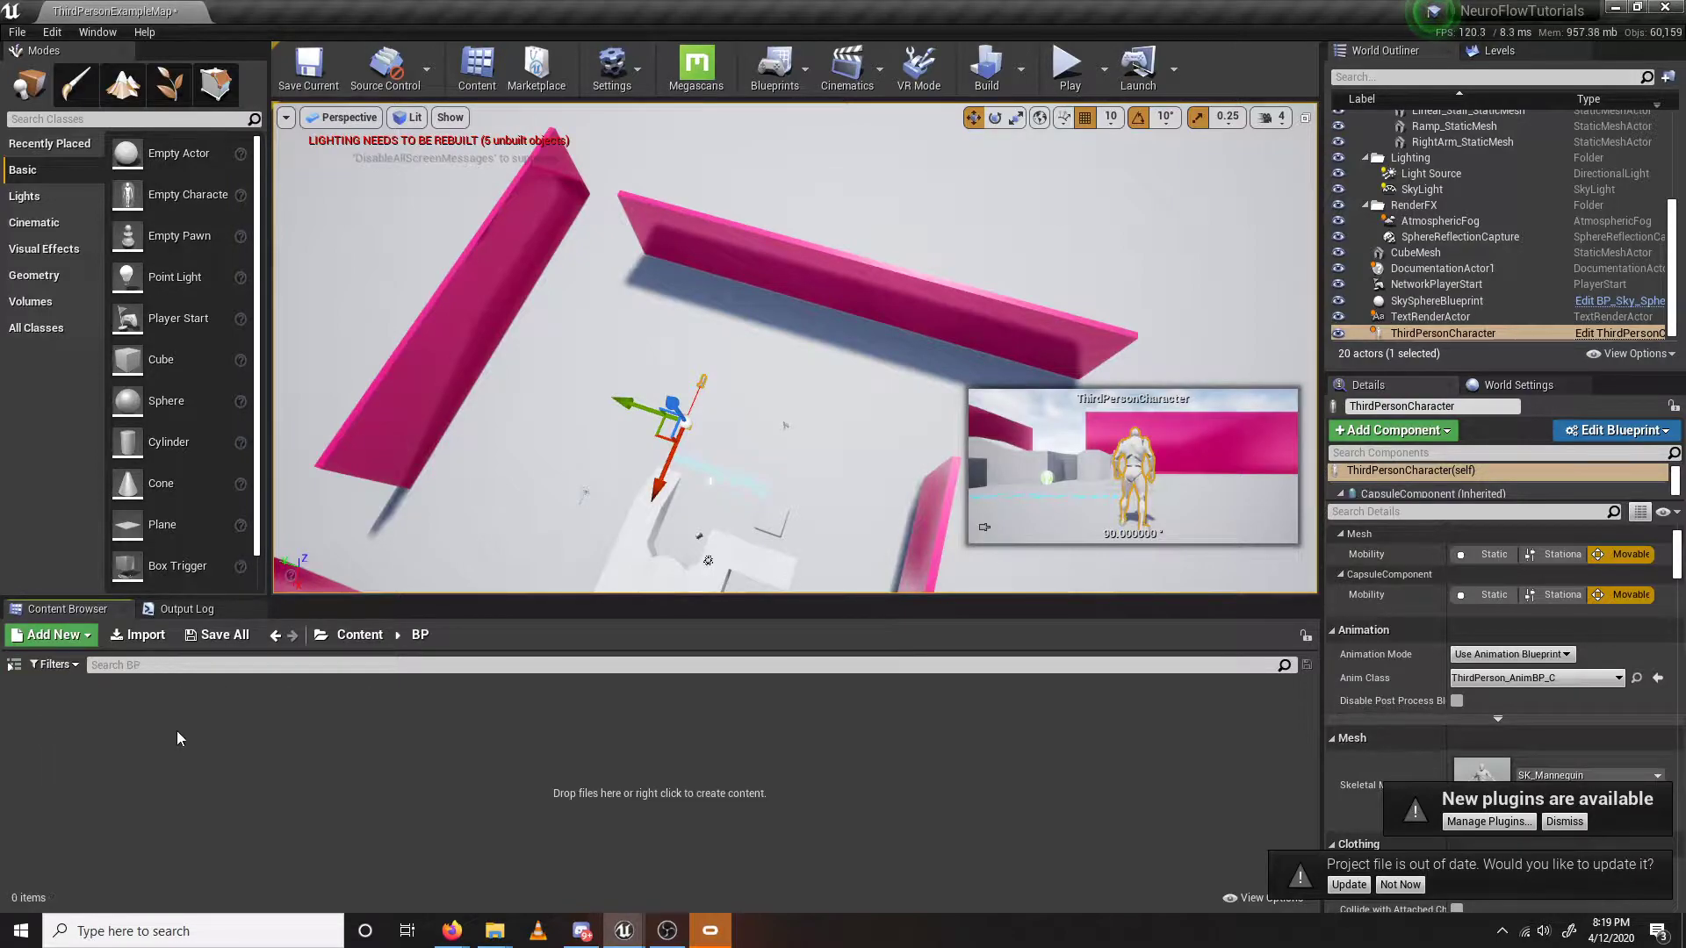
right_click(179, 734)
left_click(239, 162)
Create an Actor blueprint class named BP_PatrolLocation in the AI folder and open it in a maximized editor.
right_click(158, 762)
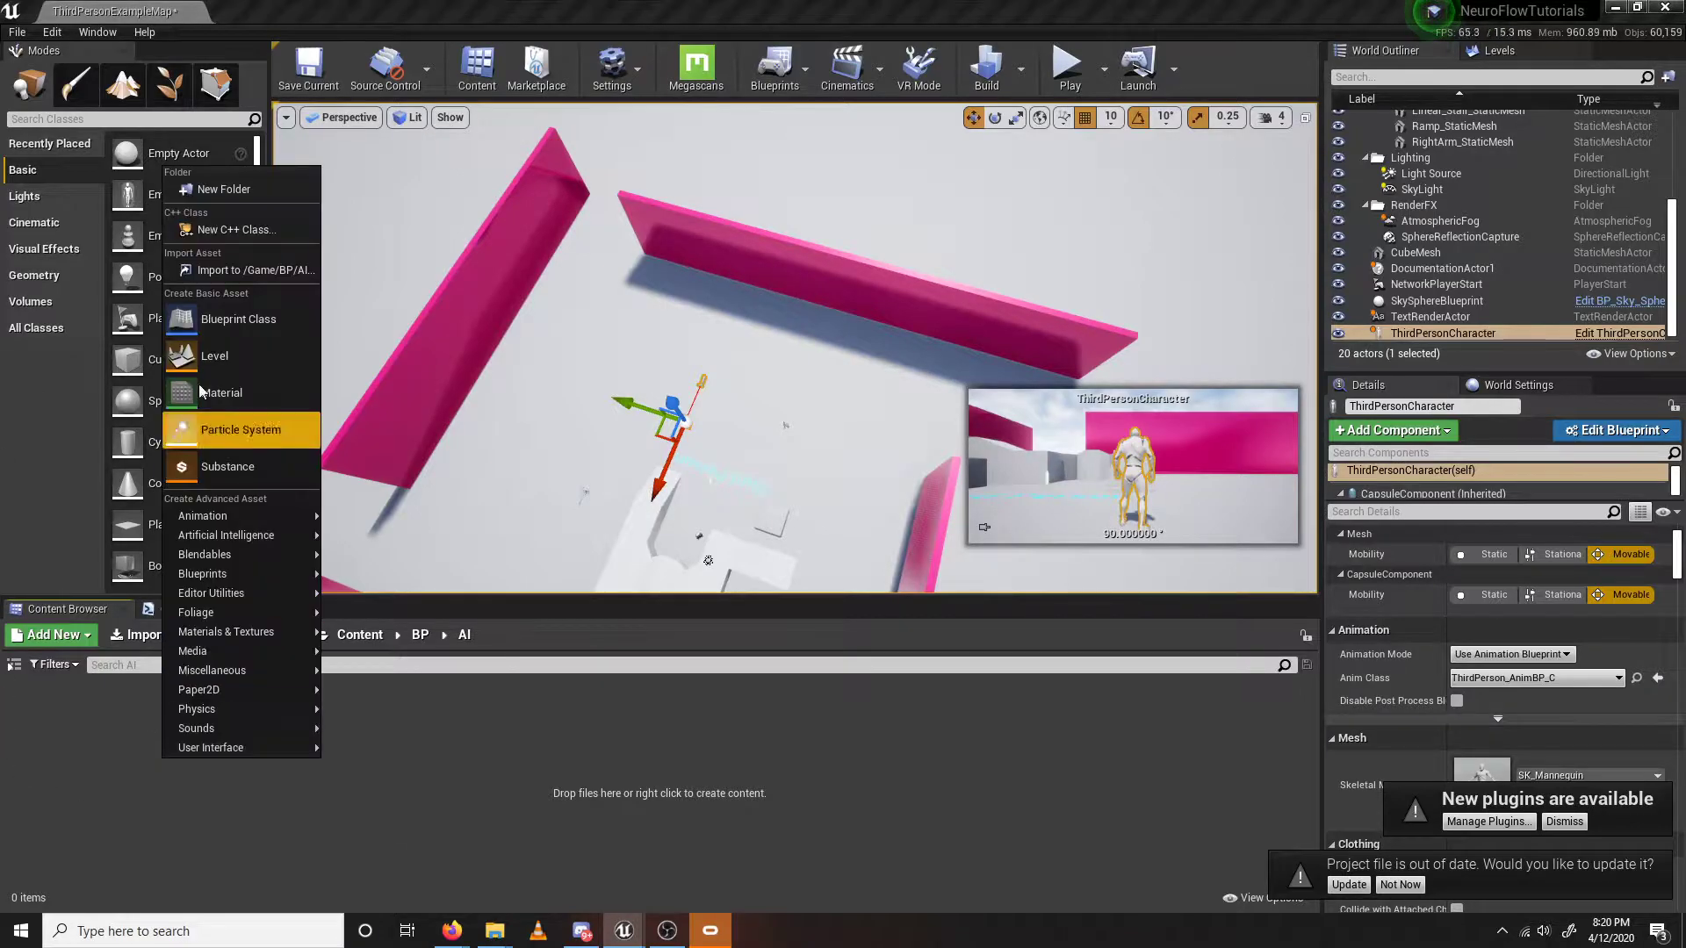
left_click(260, 320)
left_click(658, 318)
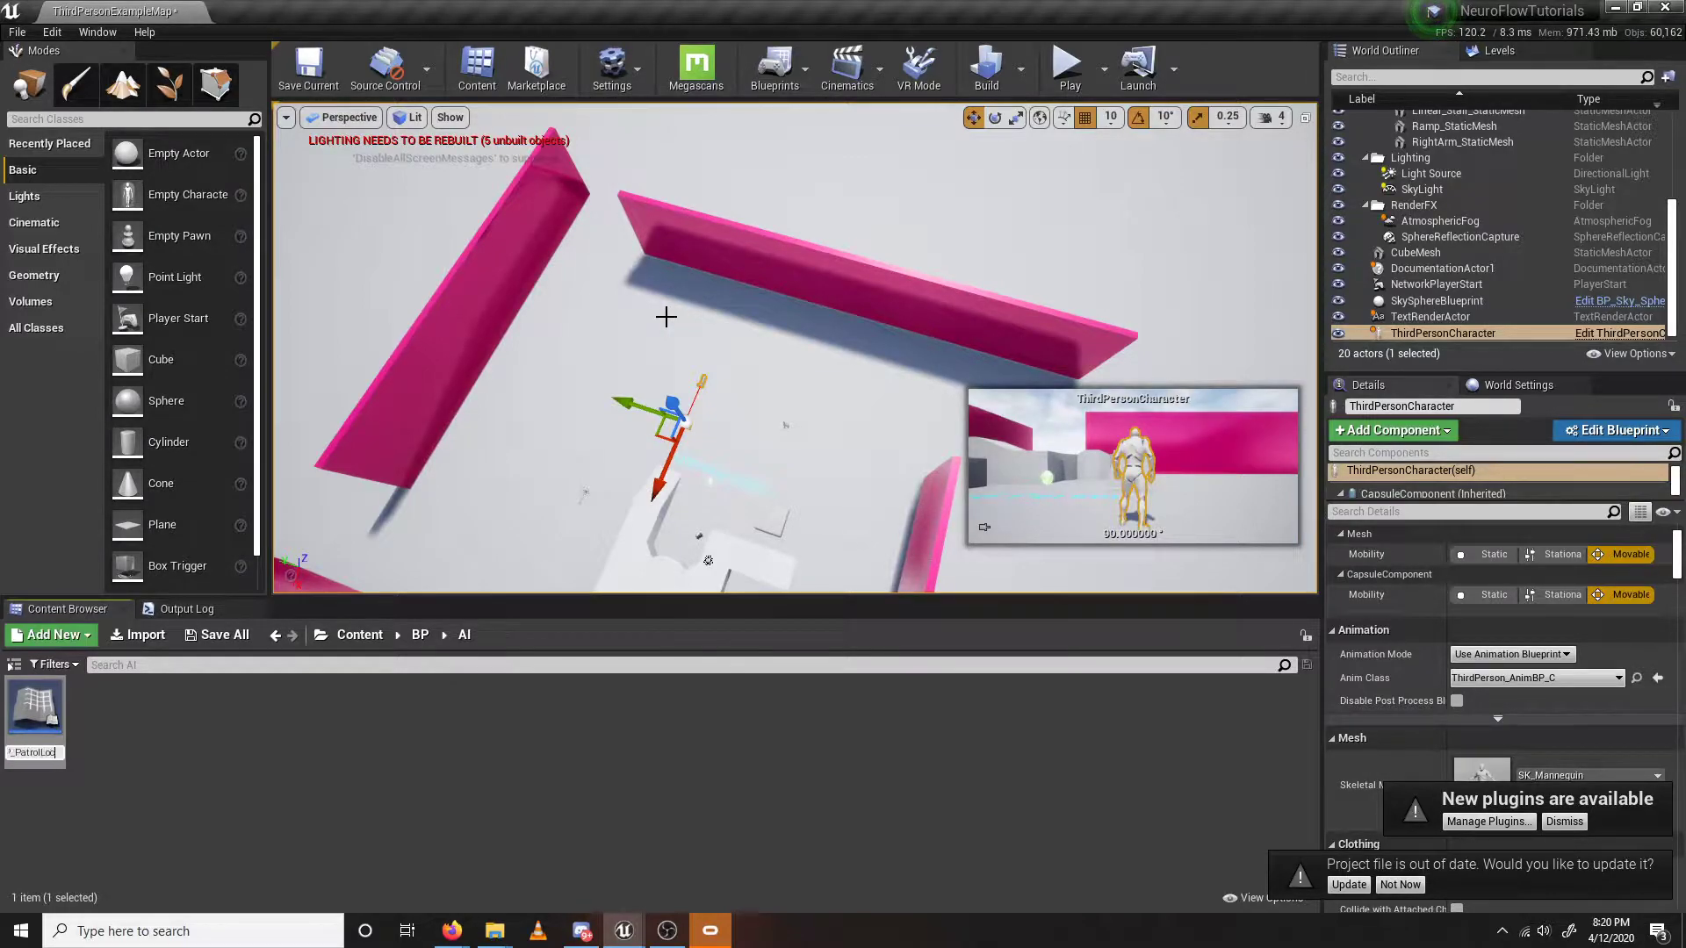
key("Return")
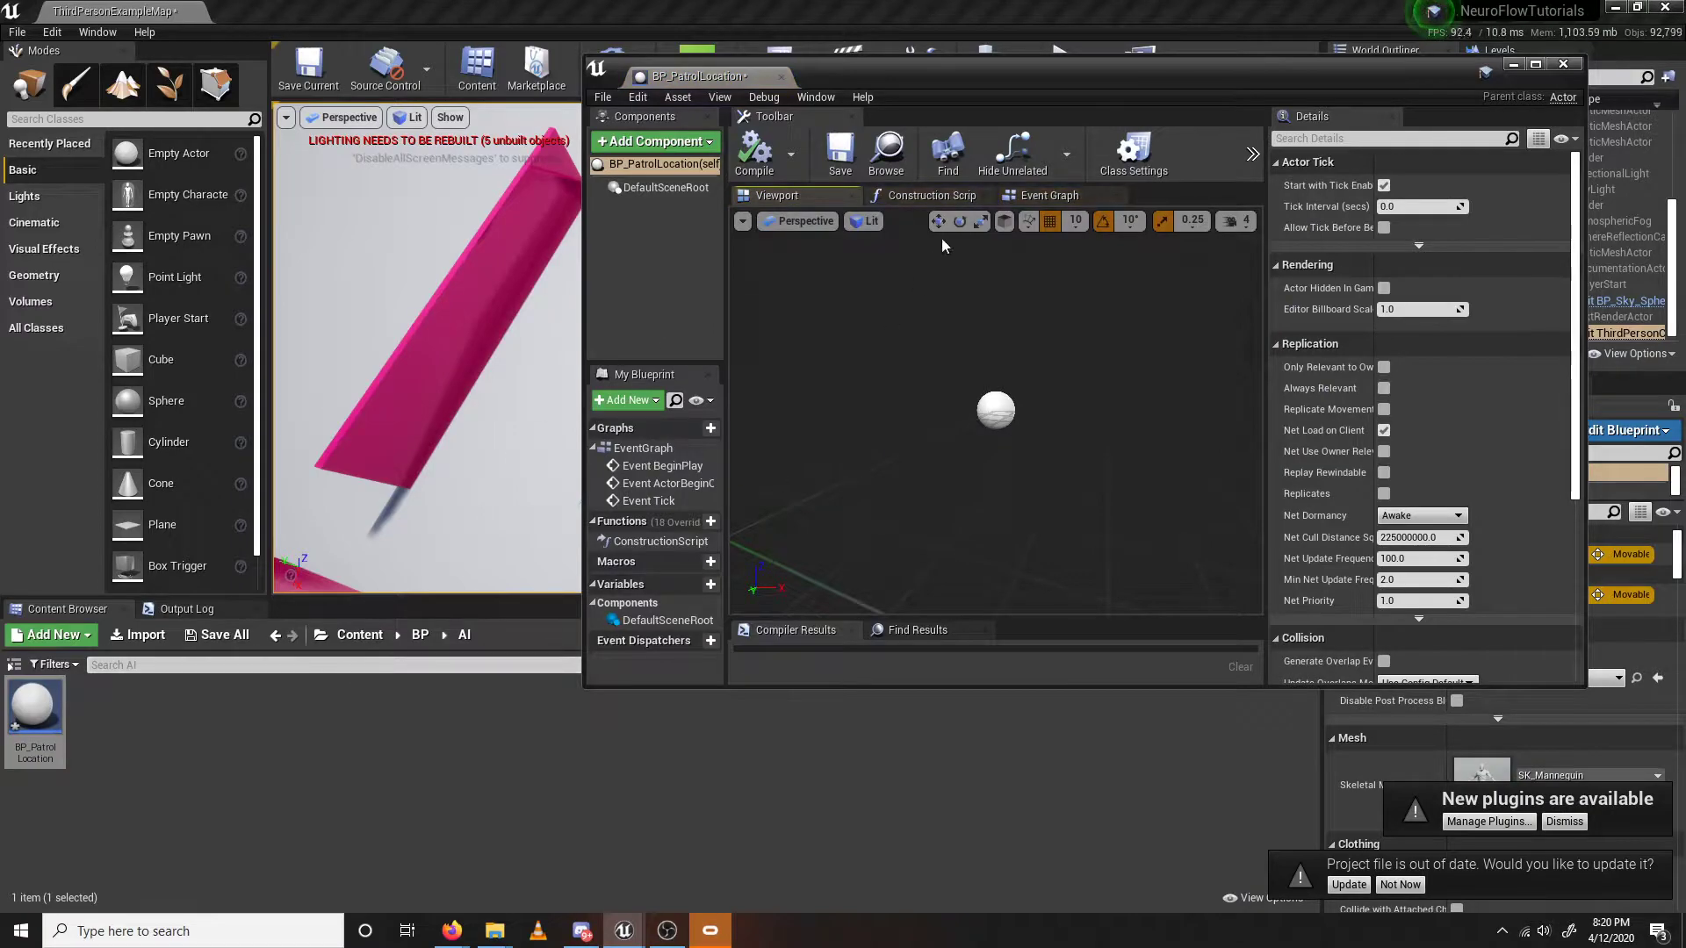
double_click(1108, 66)
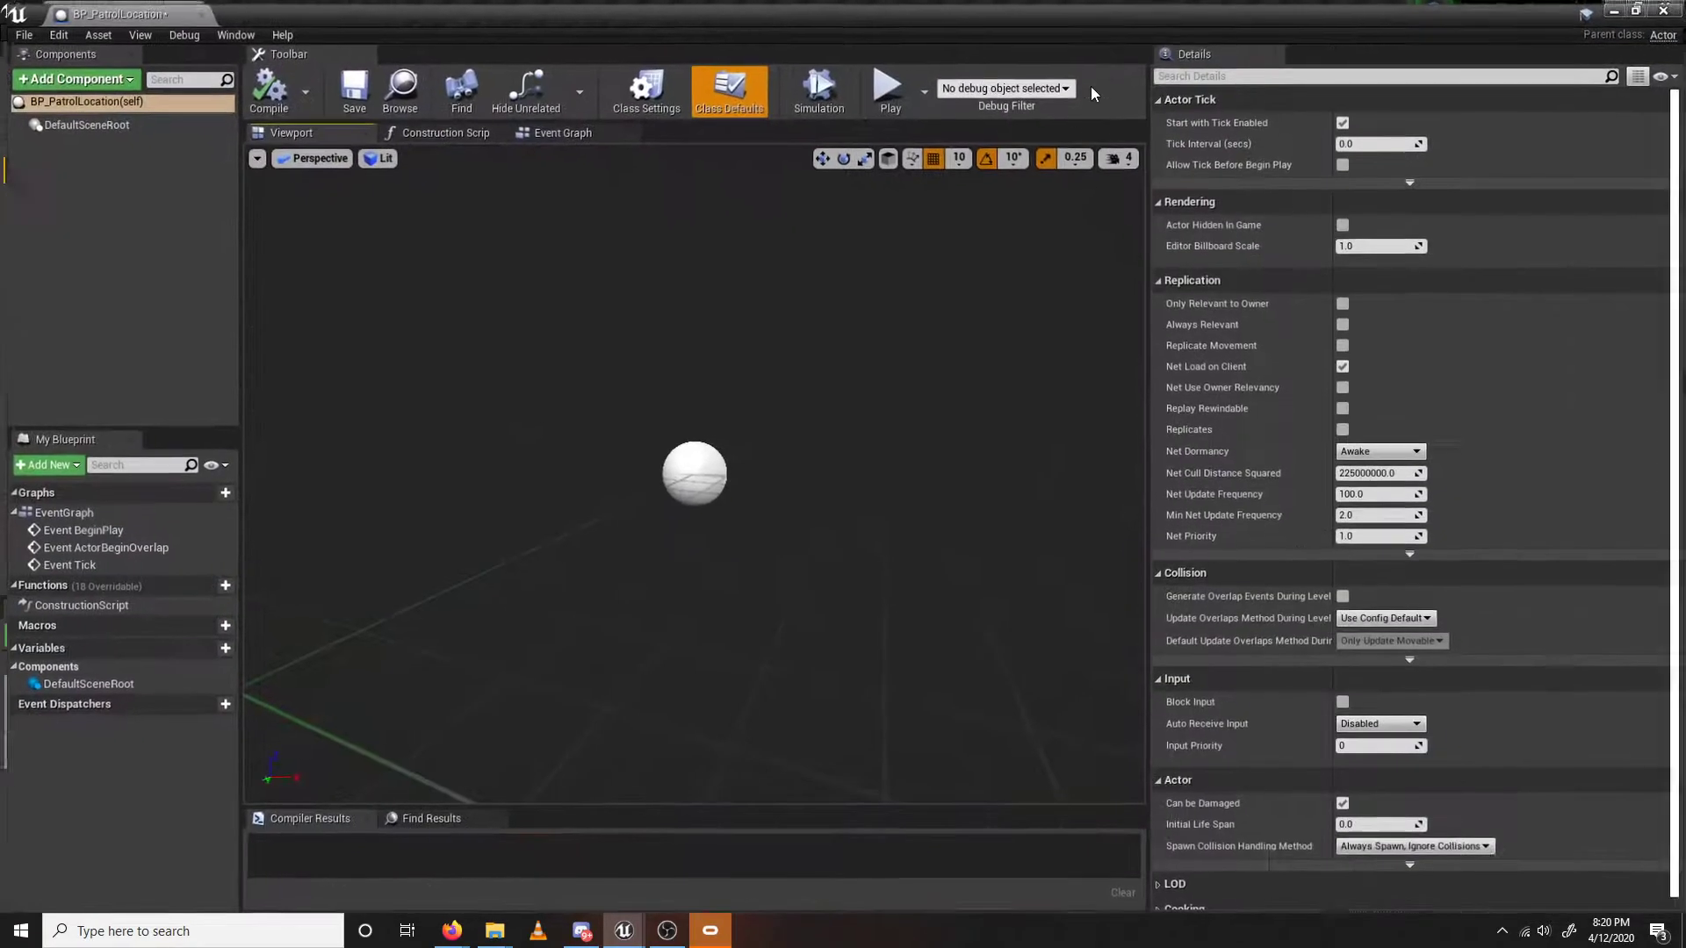
right_click_drag(691, 472, 791, 395)
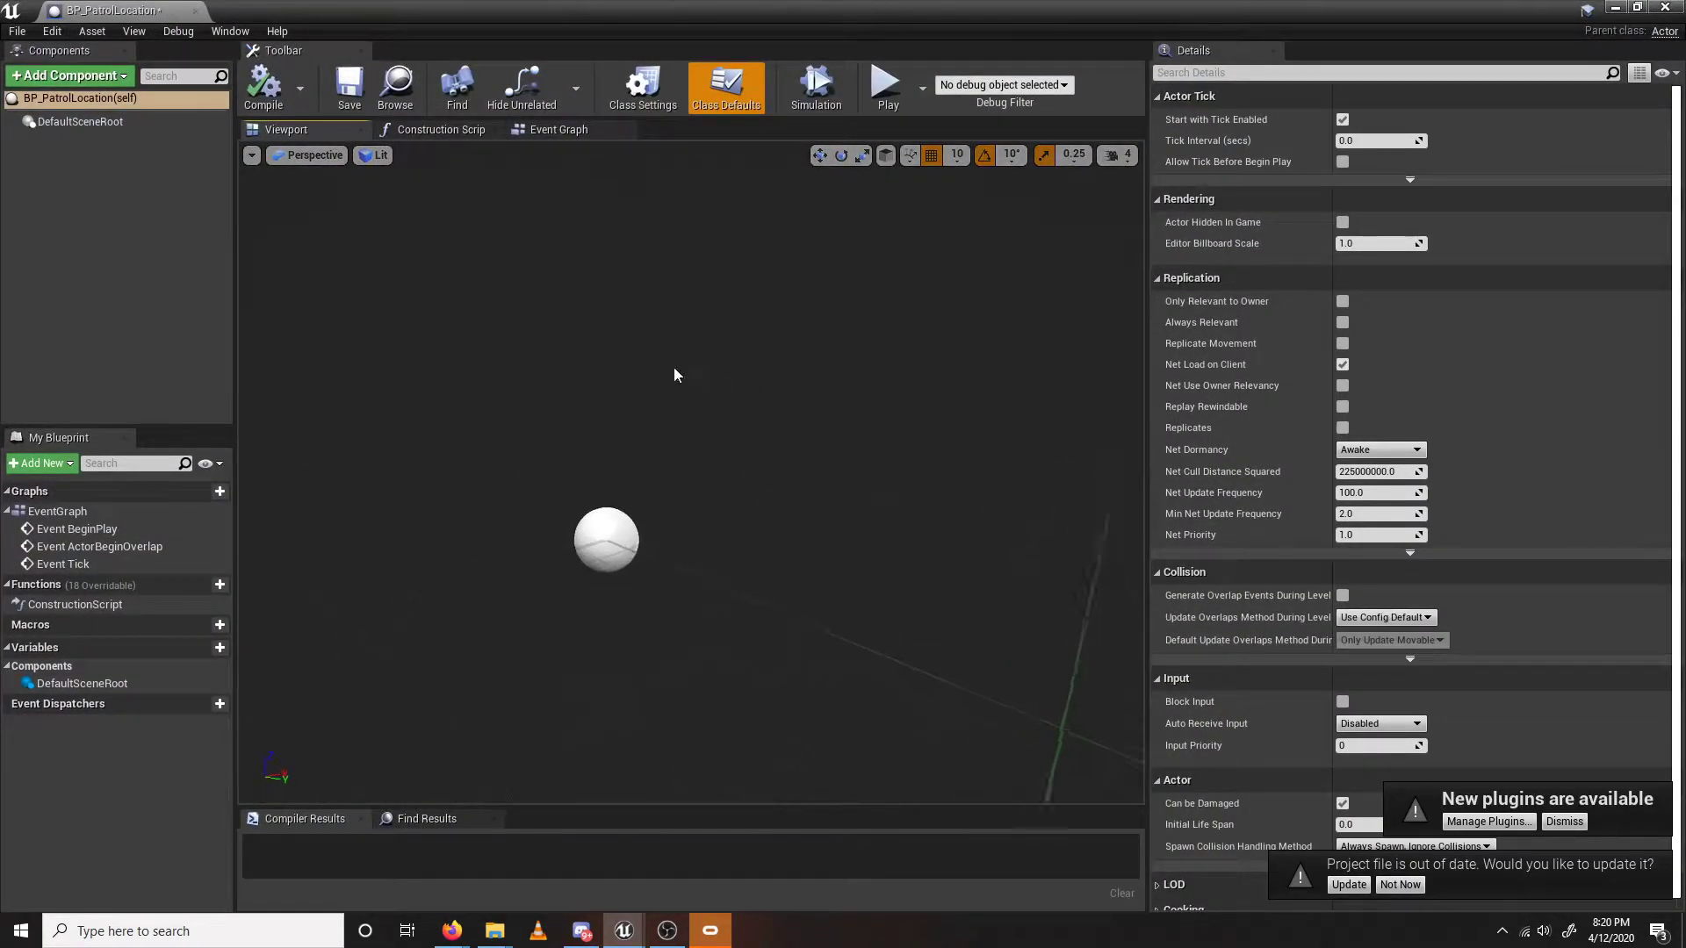
Add a Sphere component under the DefaultSceneRoot of BP_PatrolLocation.
left_click(109, 125)
left_click(109, 74)
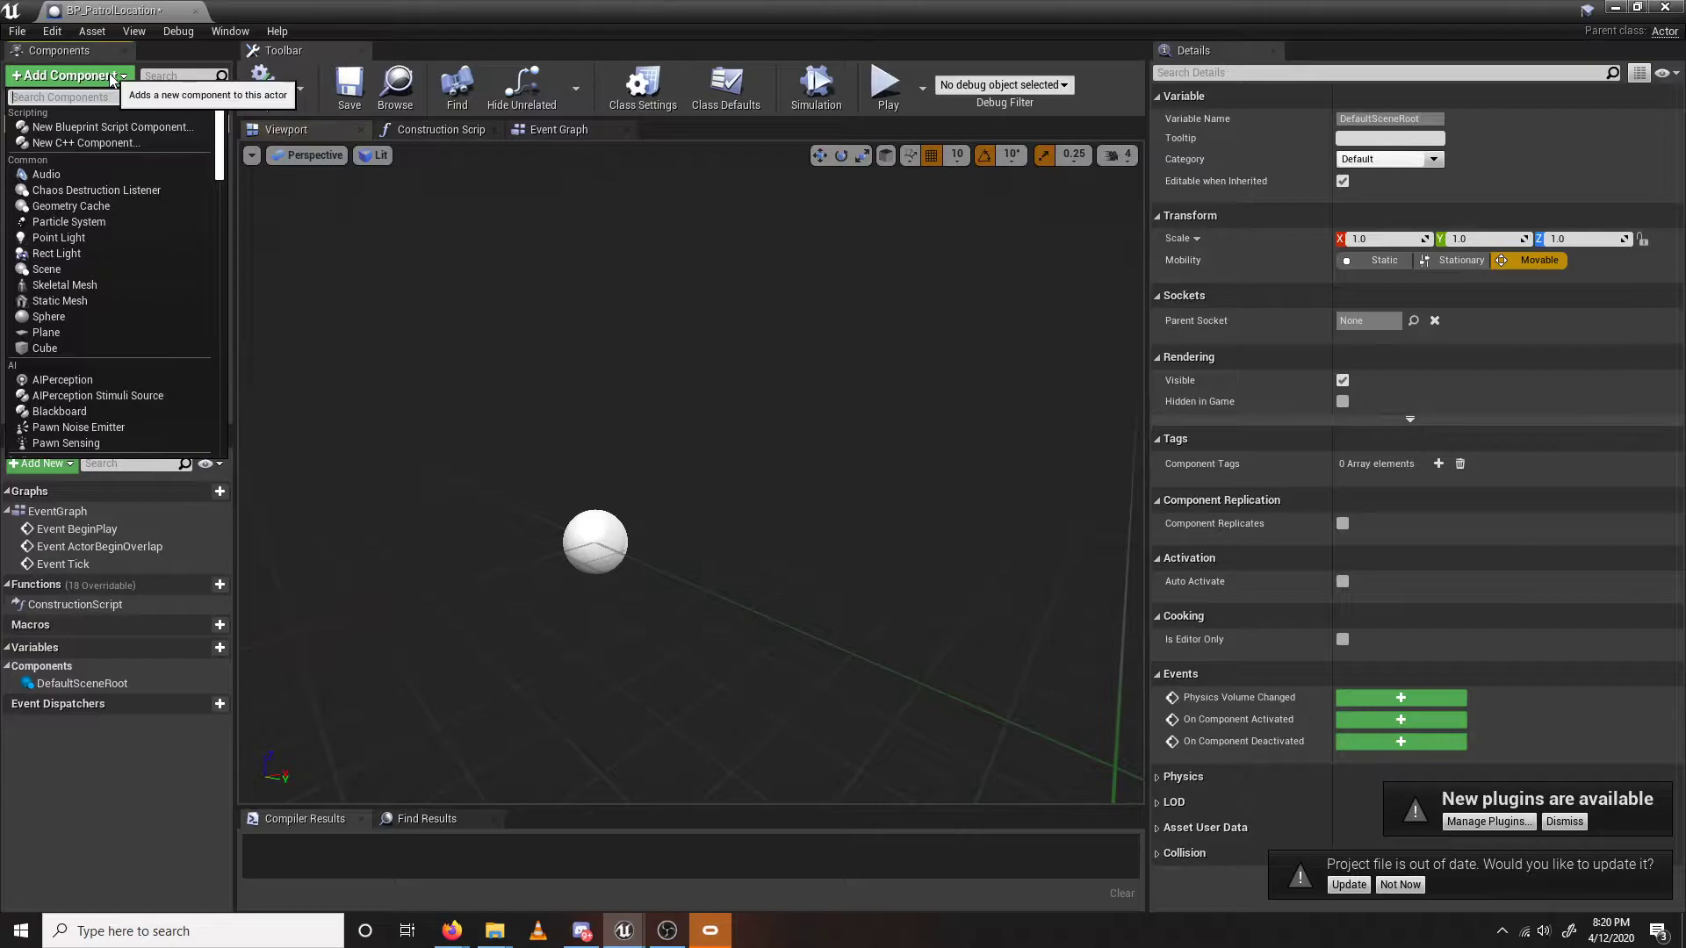
type("sphere")
key("Return")
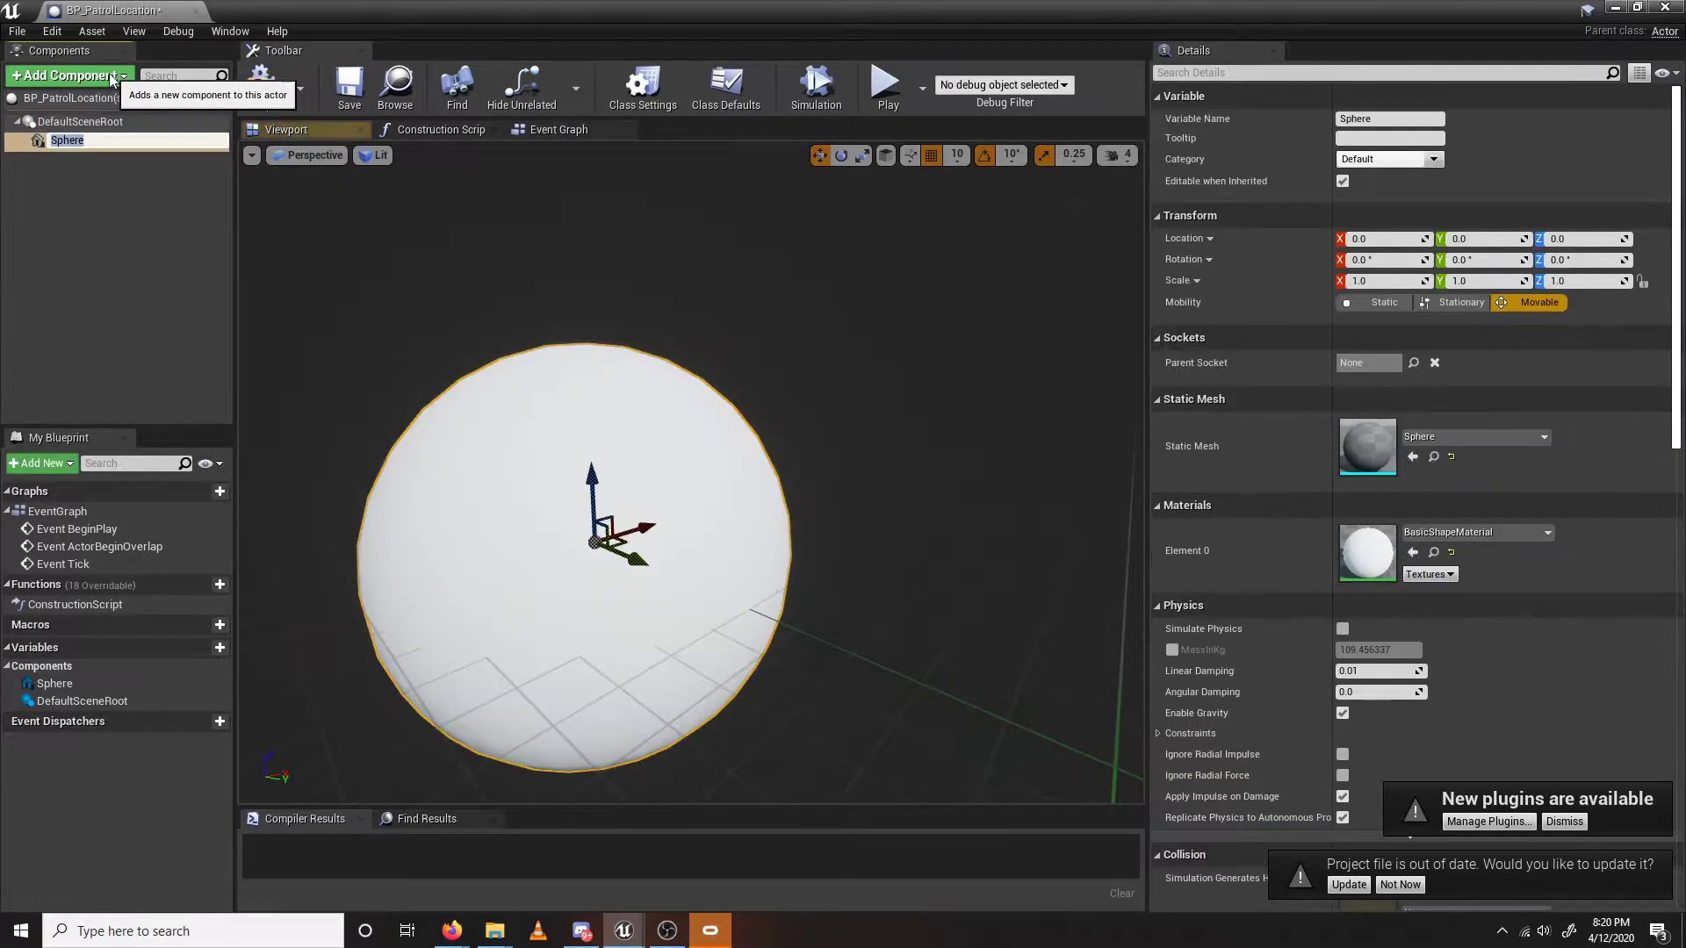
Assign the green BasicAsset03 material to the sphere's Element 0 slot.
left_click(1475, 533)
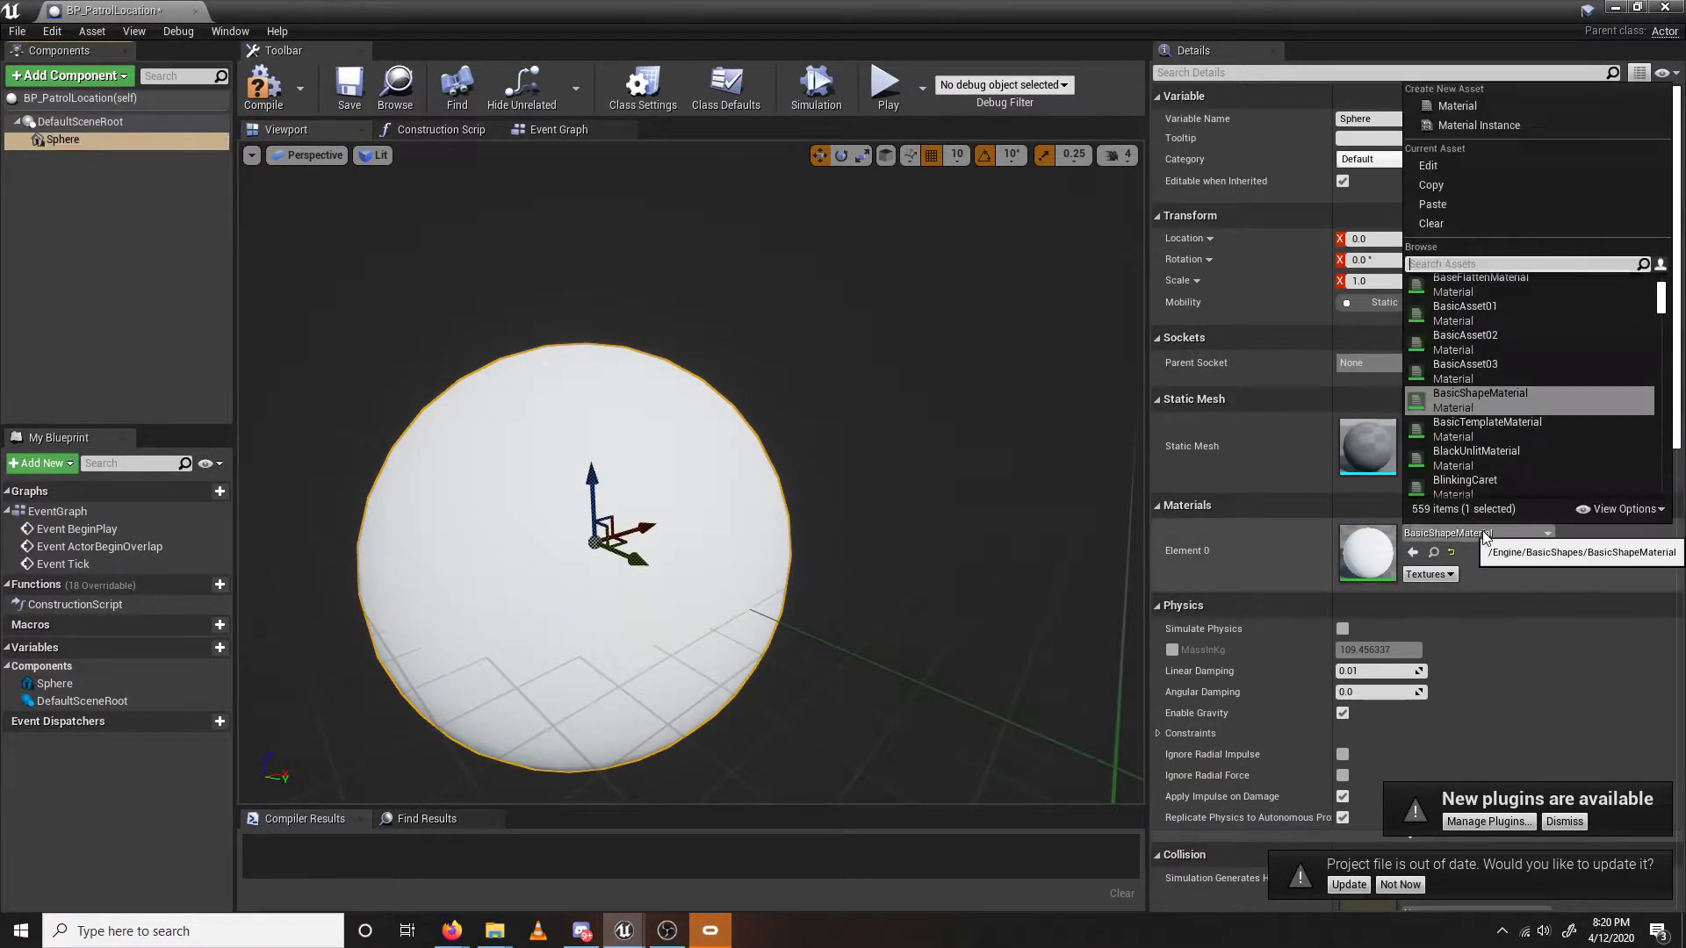
left_click(1482, 534)
left_click(1484, 534)
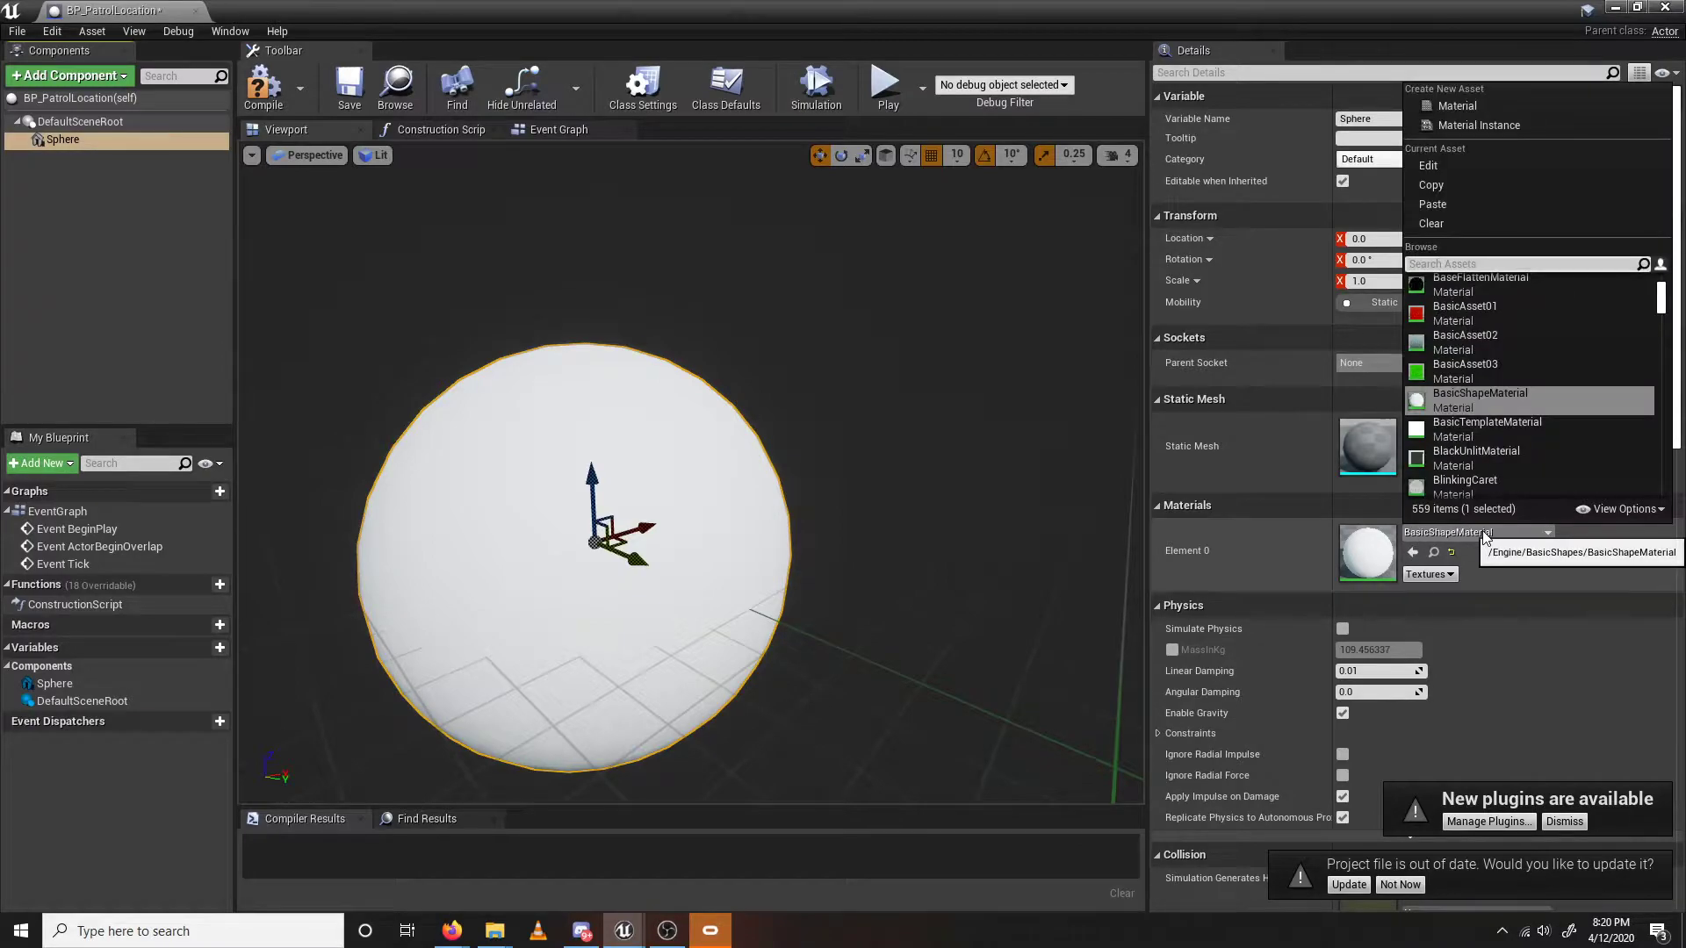
left_click(1512, 378)
right_click_drag(773, 456, 983, 448)
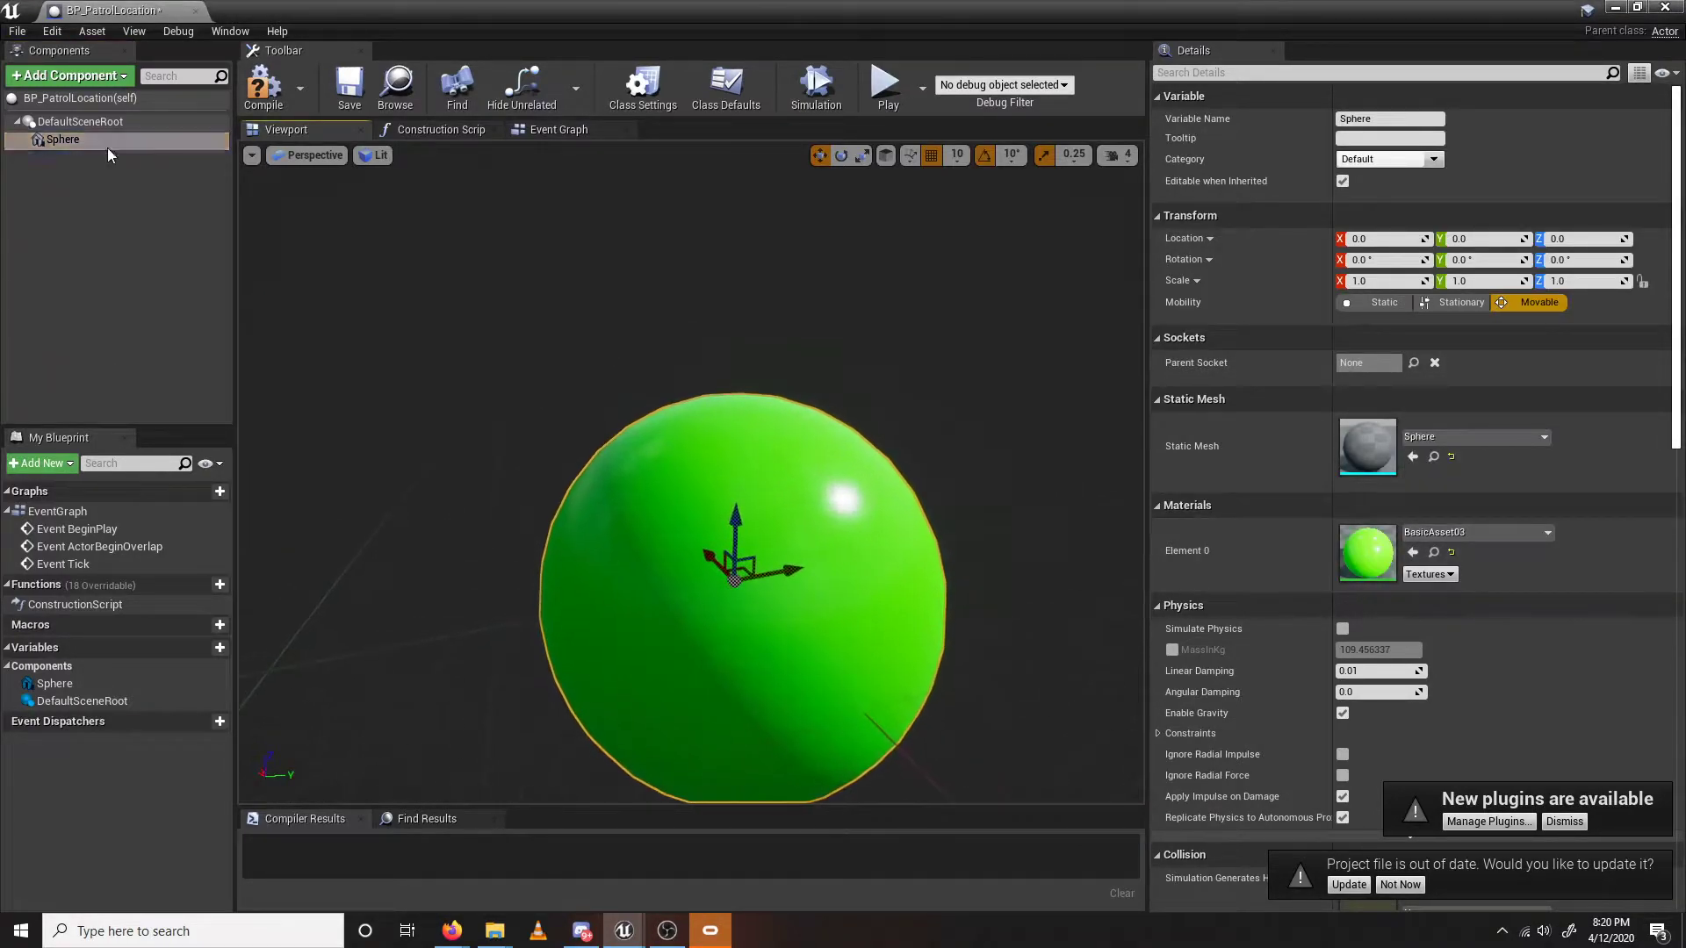
Set the sphere's collision preset to Custom with Collision Enabled set to No Collision.
left_click(132, 123)
left_click(131, 139)
scroll(1468, 527, "down", 3)
scroll(1468, 526, "down", 4)
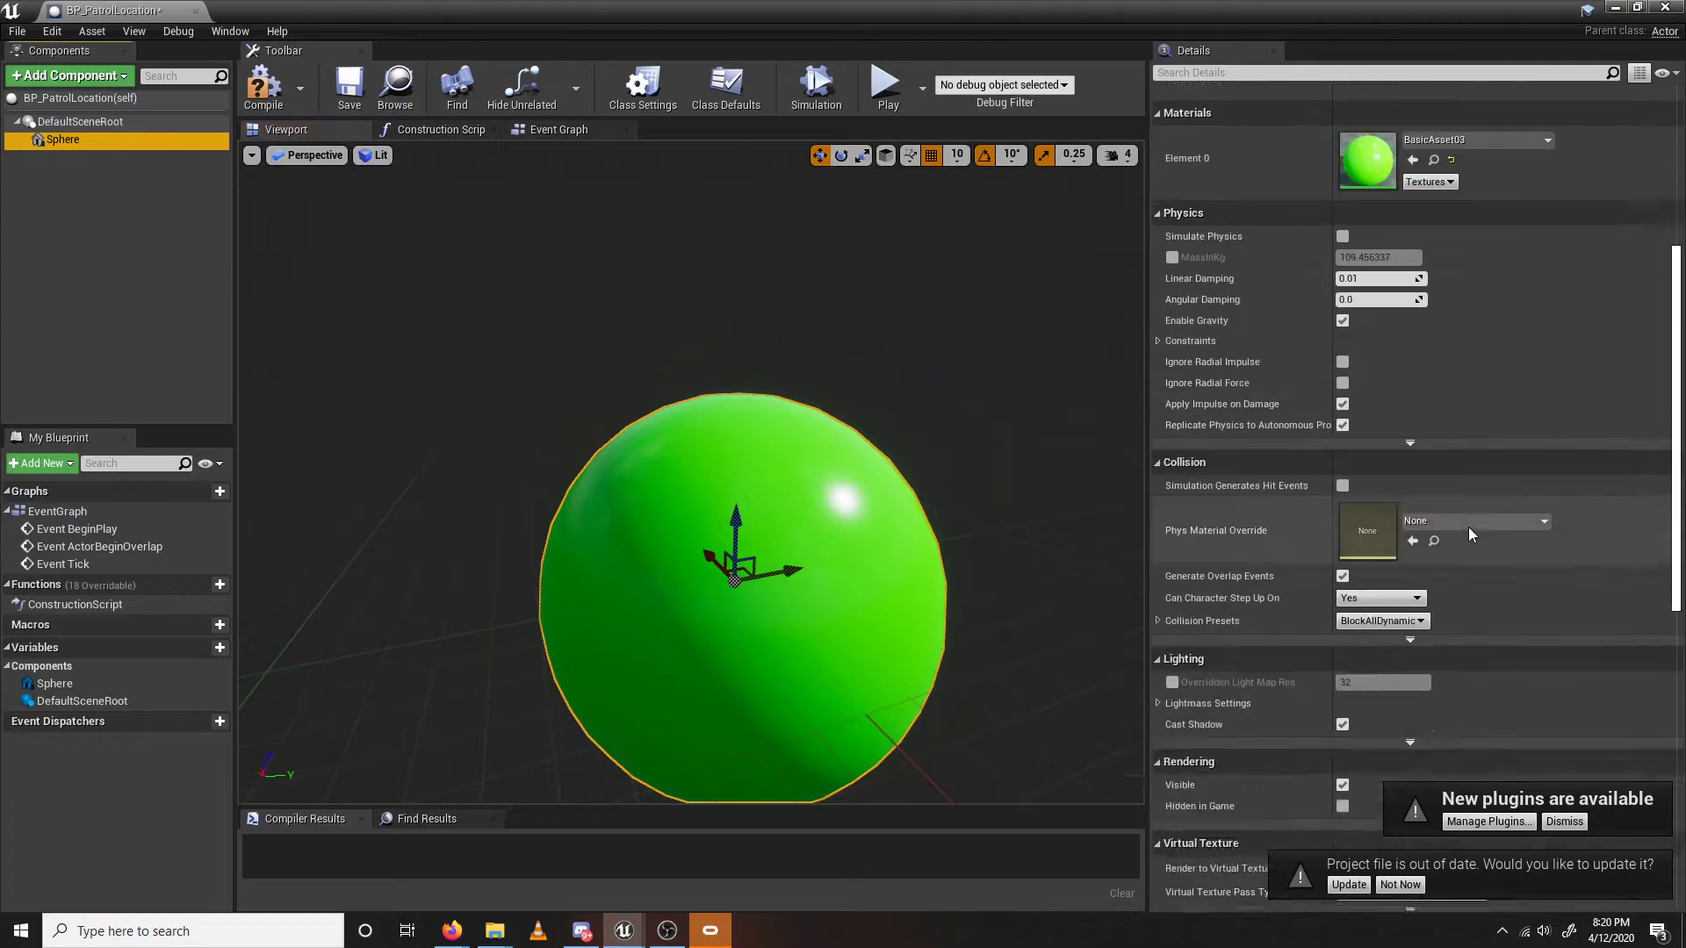
left_click(1396, 593)
left_click(1409, 629)
left_click(1418, 593)
left_click(1410, 619)
scroll(1423, 579, "down", 2)
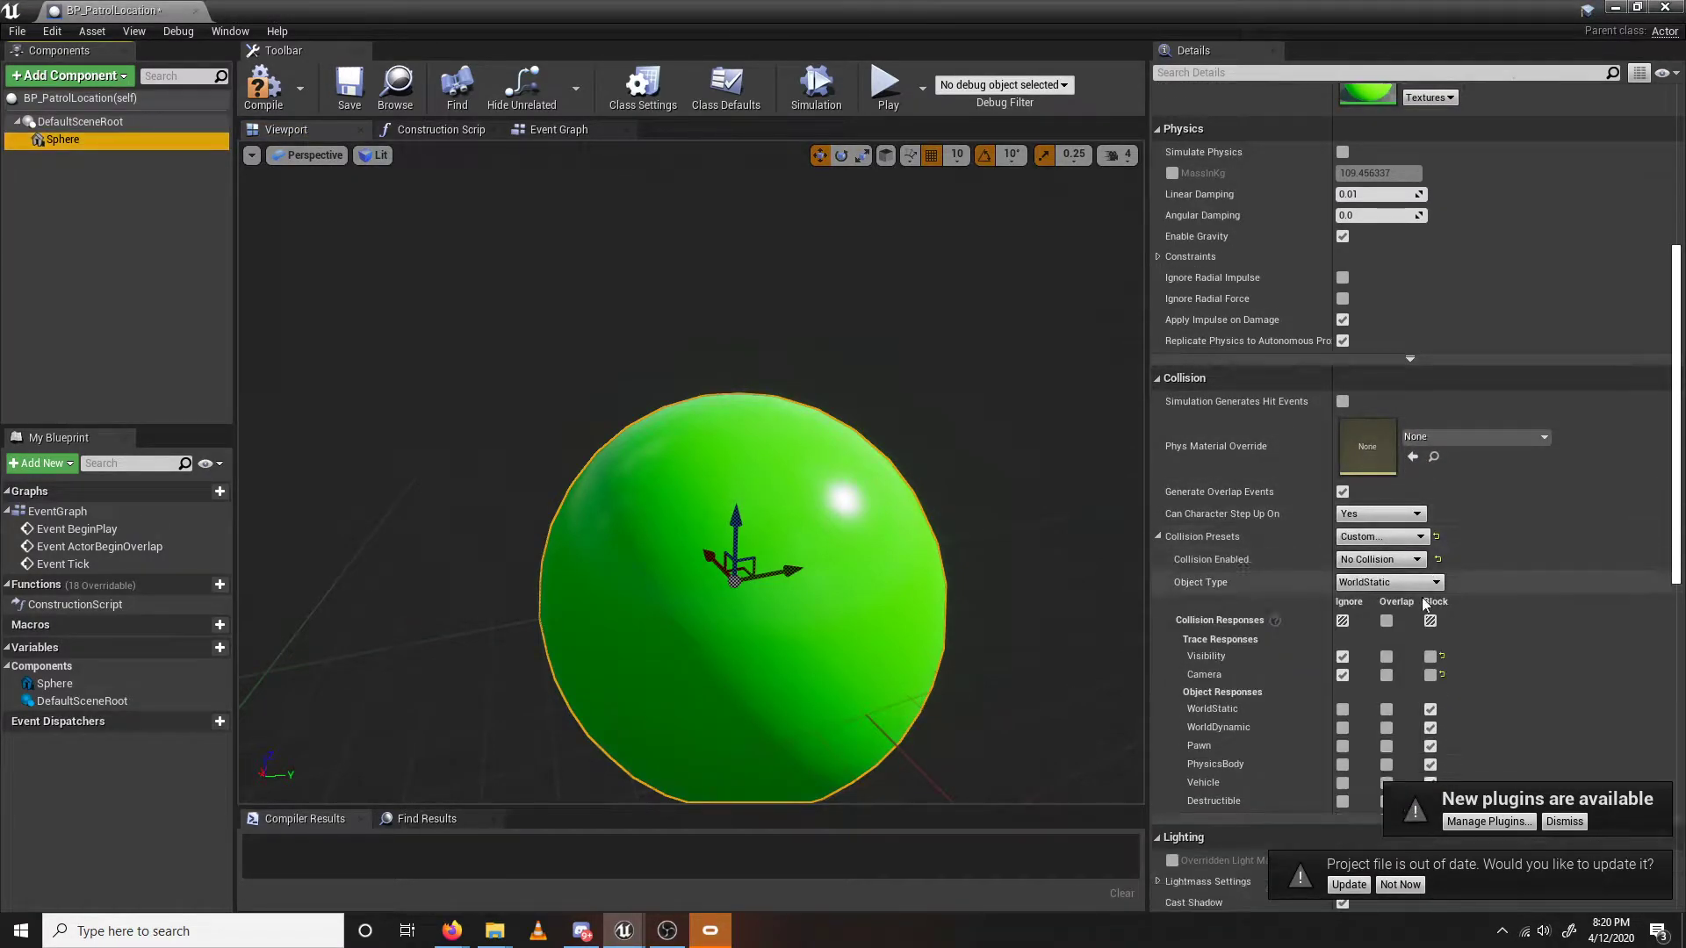
Set all of the sphere's collision responses to Ignore, compiling and saving the blueprint.
left_click(1341, 619)
left_click(1341, 620)
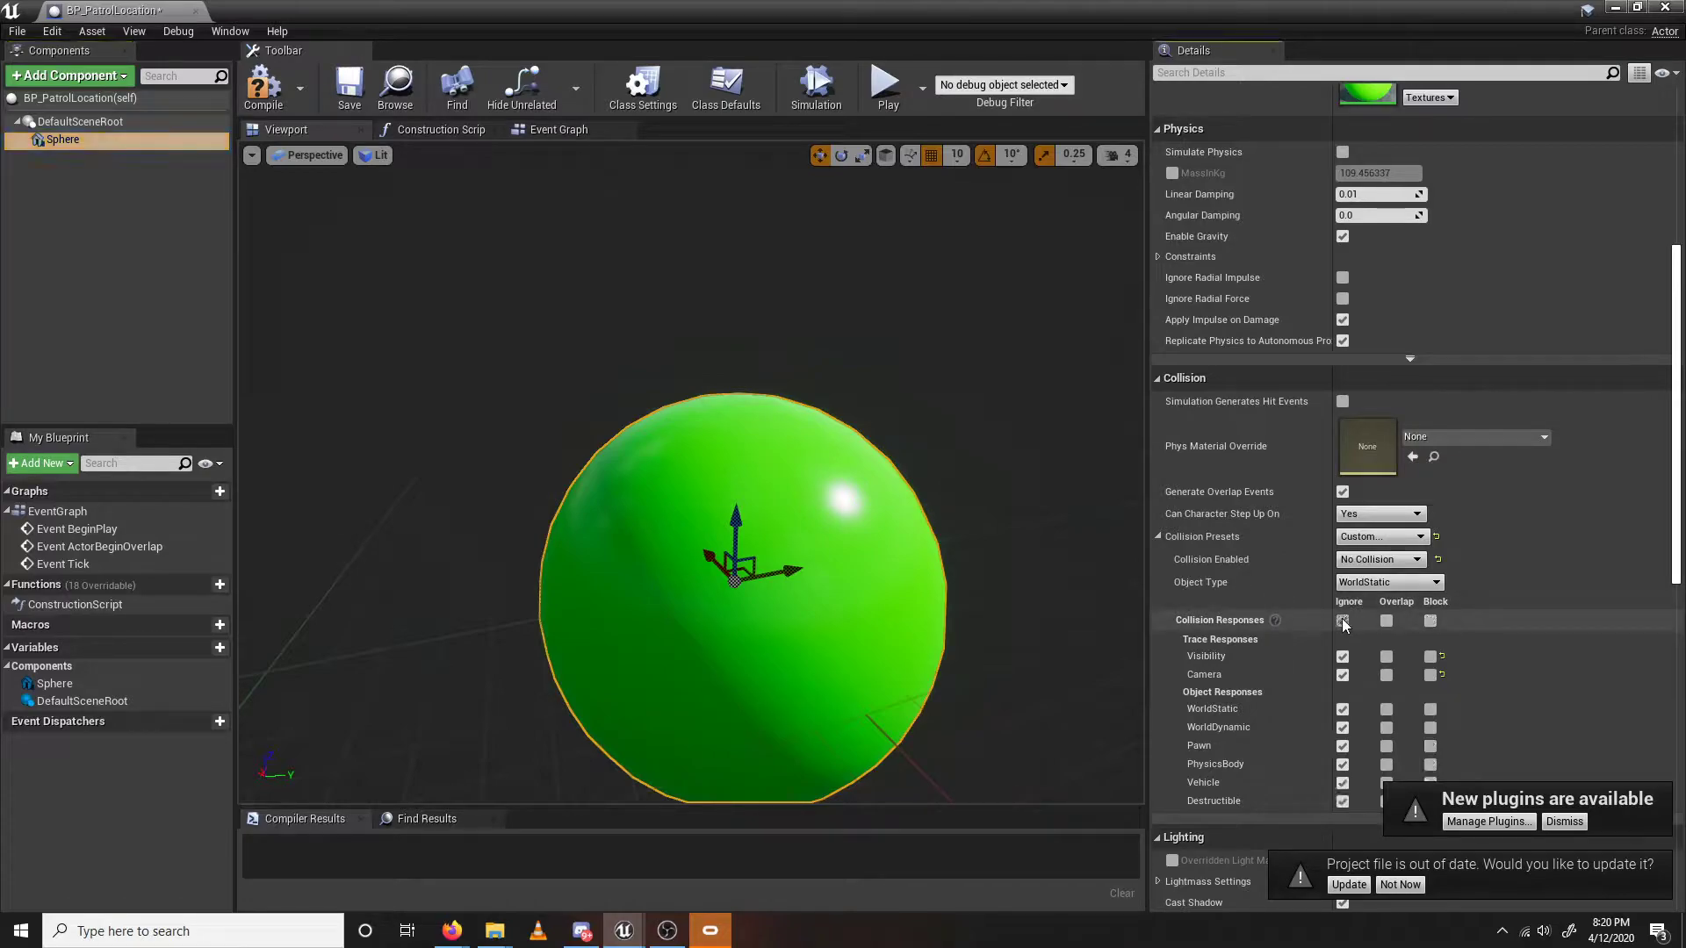
left_click(349, 88)
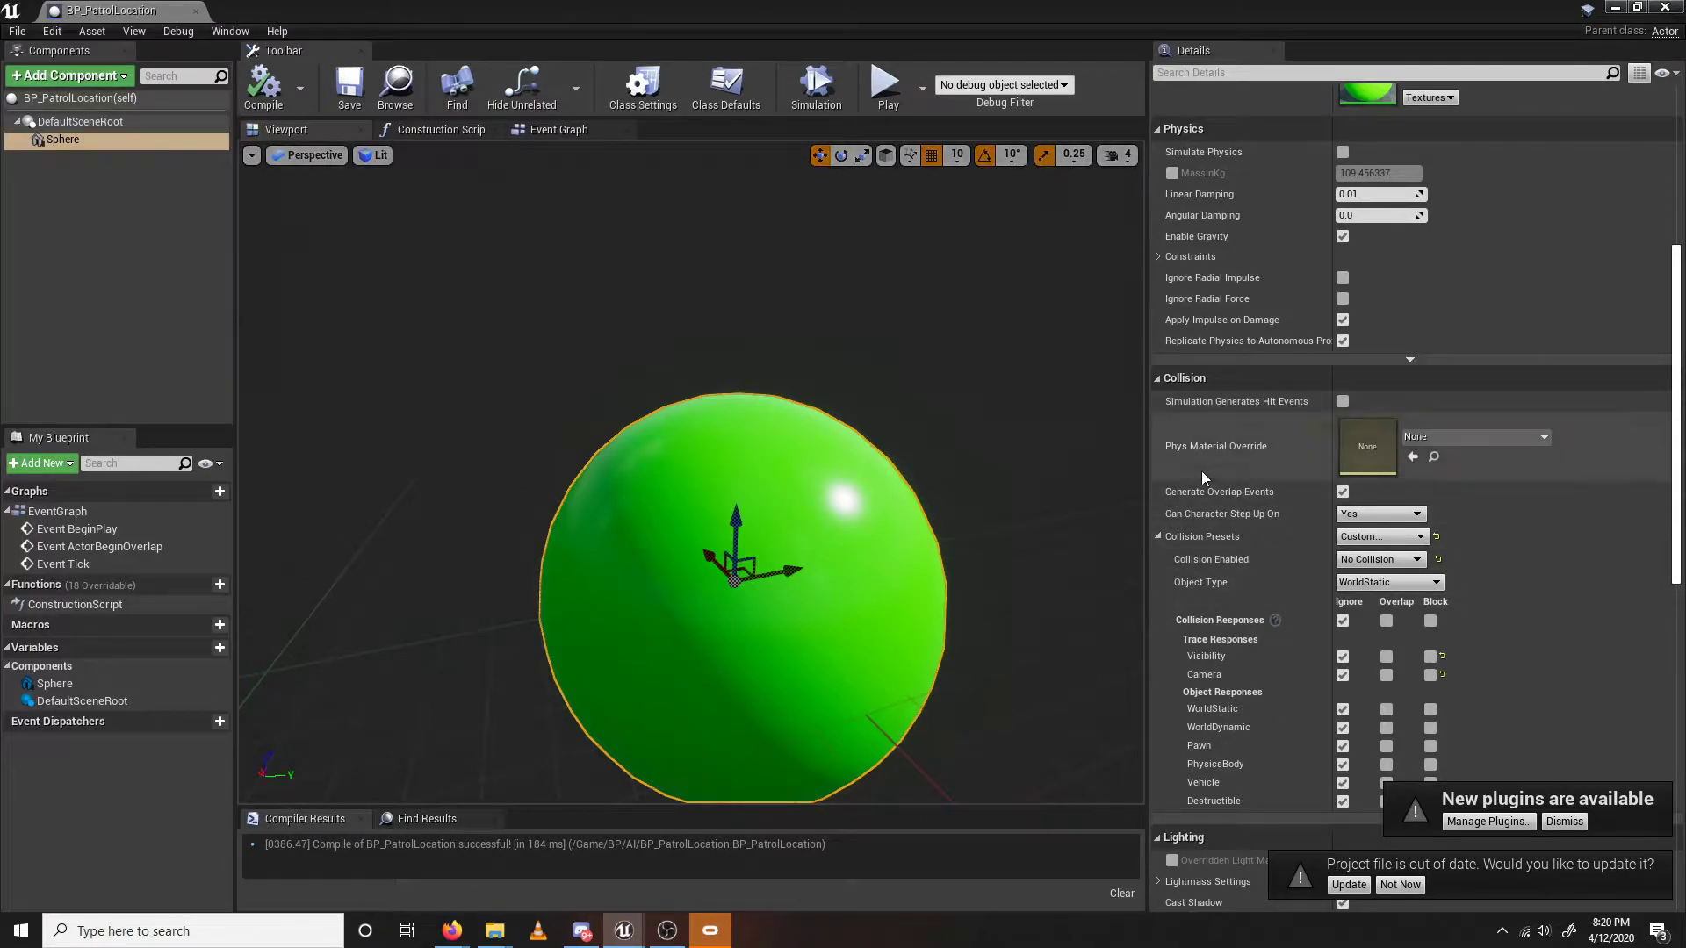
Filter the sphere's details for "hidden", enable Hidden in Game, and save the blueprint.
scroll(1254, 420, "up", 10)
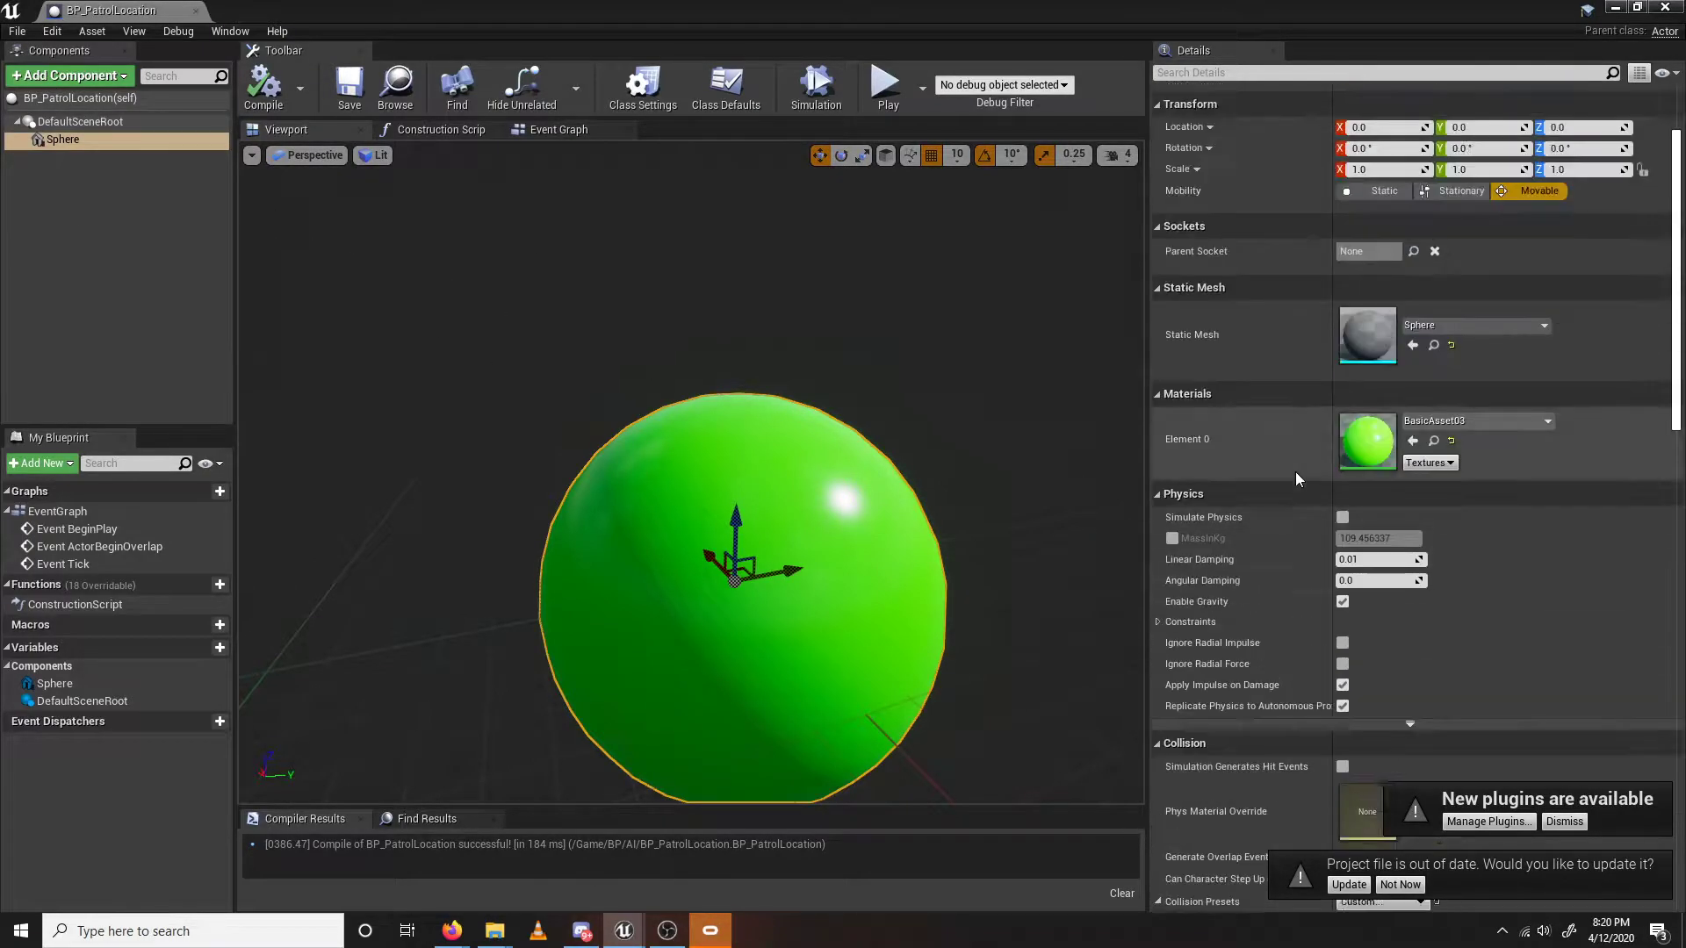
left_click(1286, 72)
type("hidden")
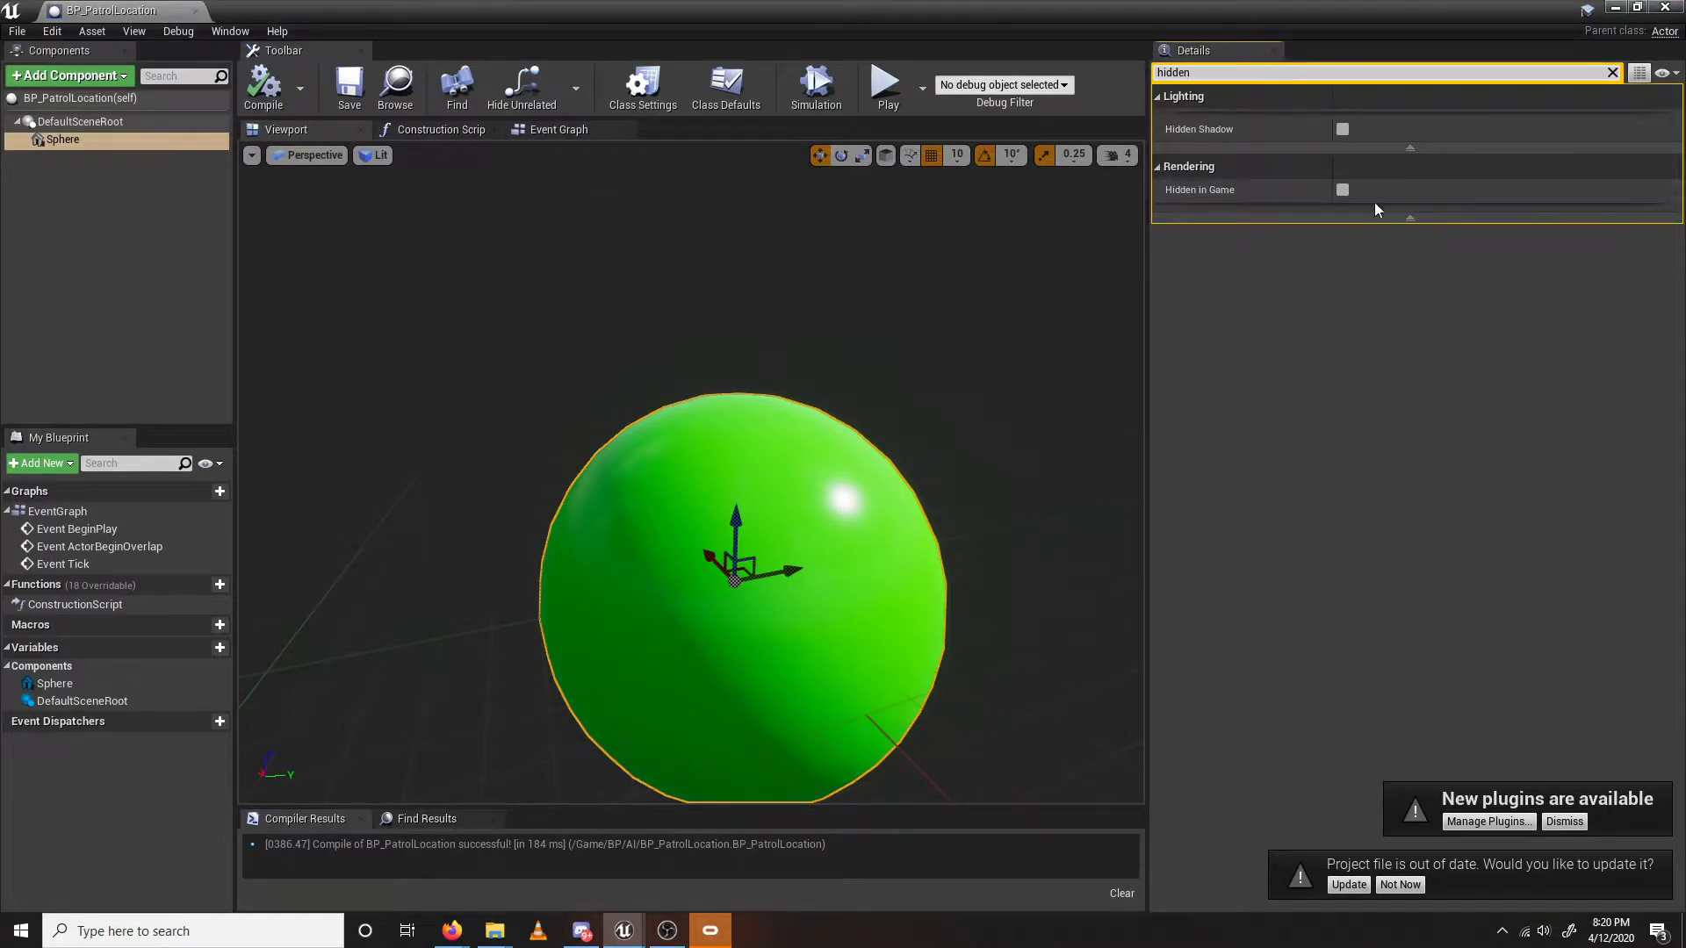
left_click(1342, 190)
left_click(349, 91)
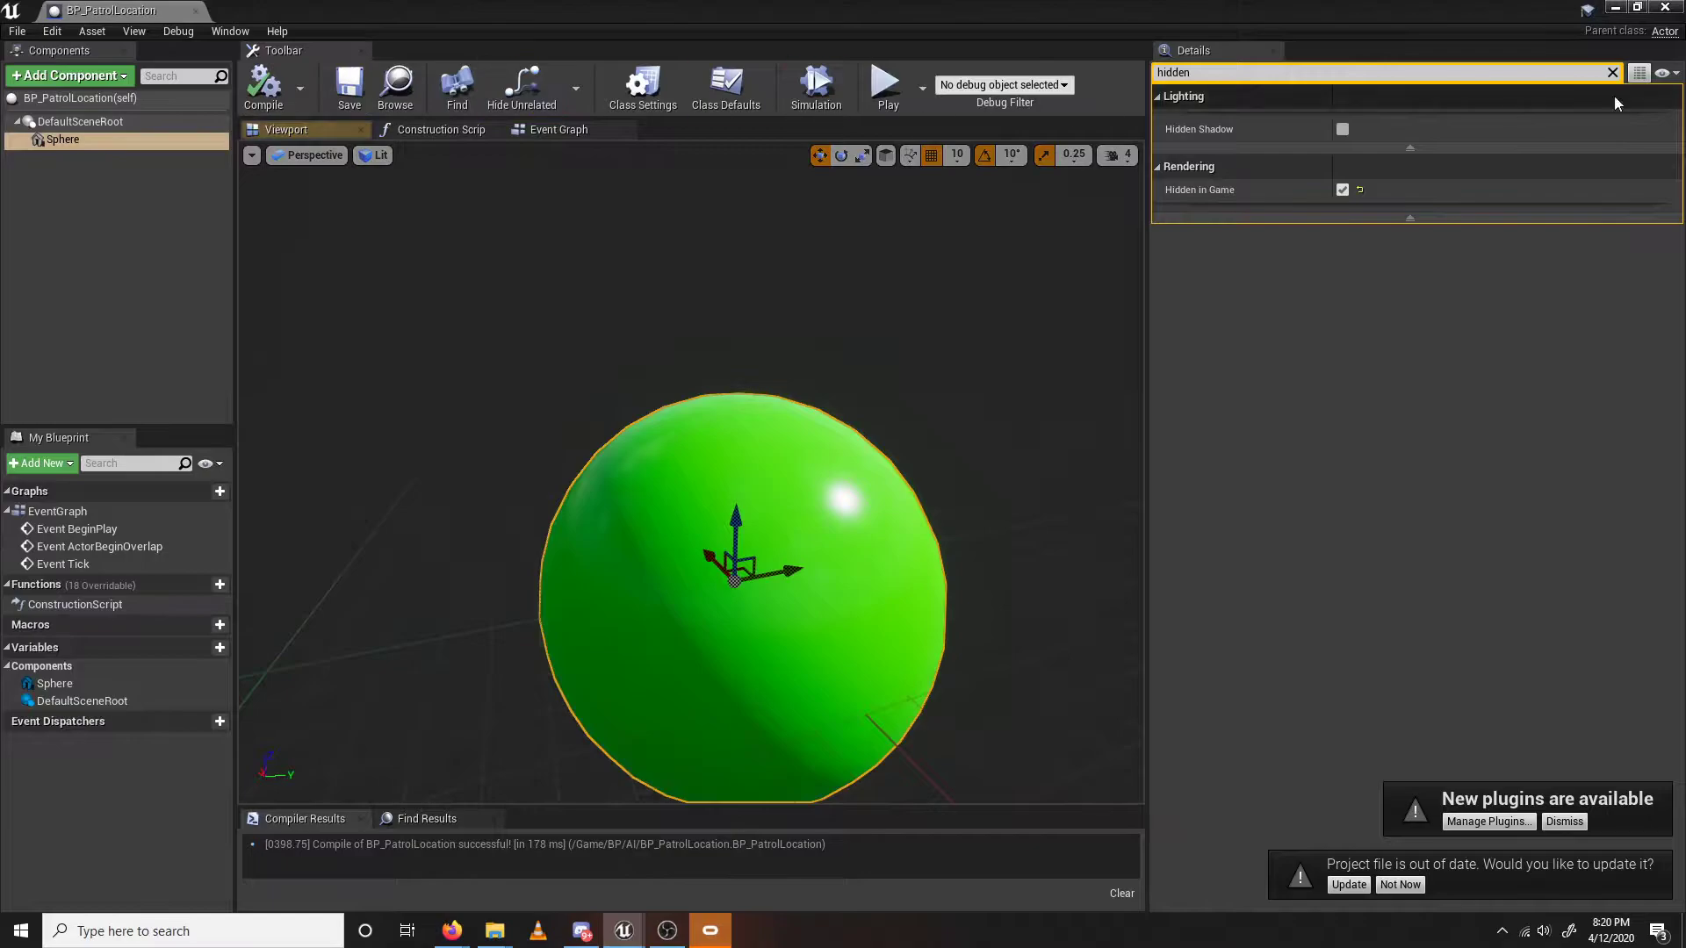
Close the blueprint editor and place a BP_PatrolLocation actor on the arena floor near the foot of the stairs.
left_click(1665, 7)
right_click_drag(878, 307, 812, 353)
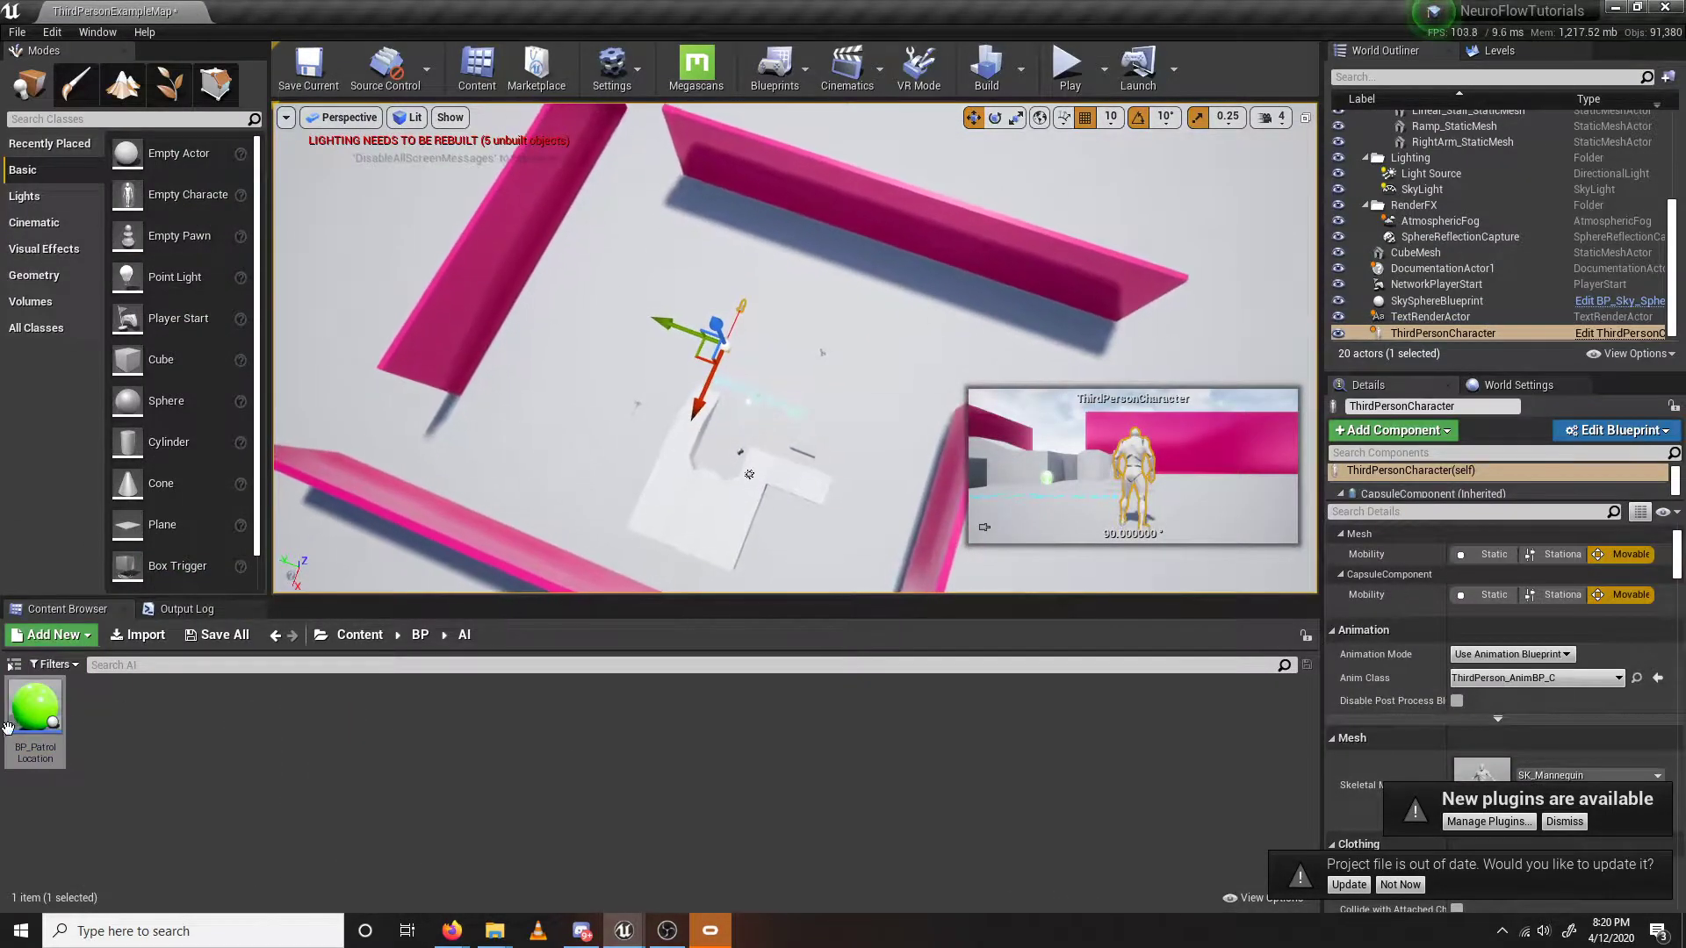
left_click_drag(35, 712, 684, 372)
key("w")
right_click_drag(684, 372, 303, 299)
key("s")
key("w")
key("s")
right_click_drag(1083, 454, 1061, 425)
key("w")
left_click_drag(1011, 421, 650, 353)
Play the level, run the character around near the patrol location to check its visibility, and stop the session.
left_click(1067, 79)
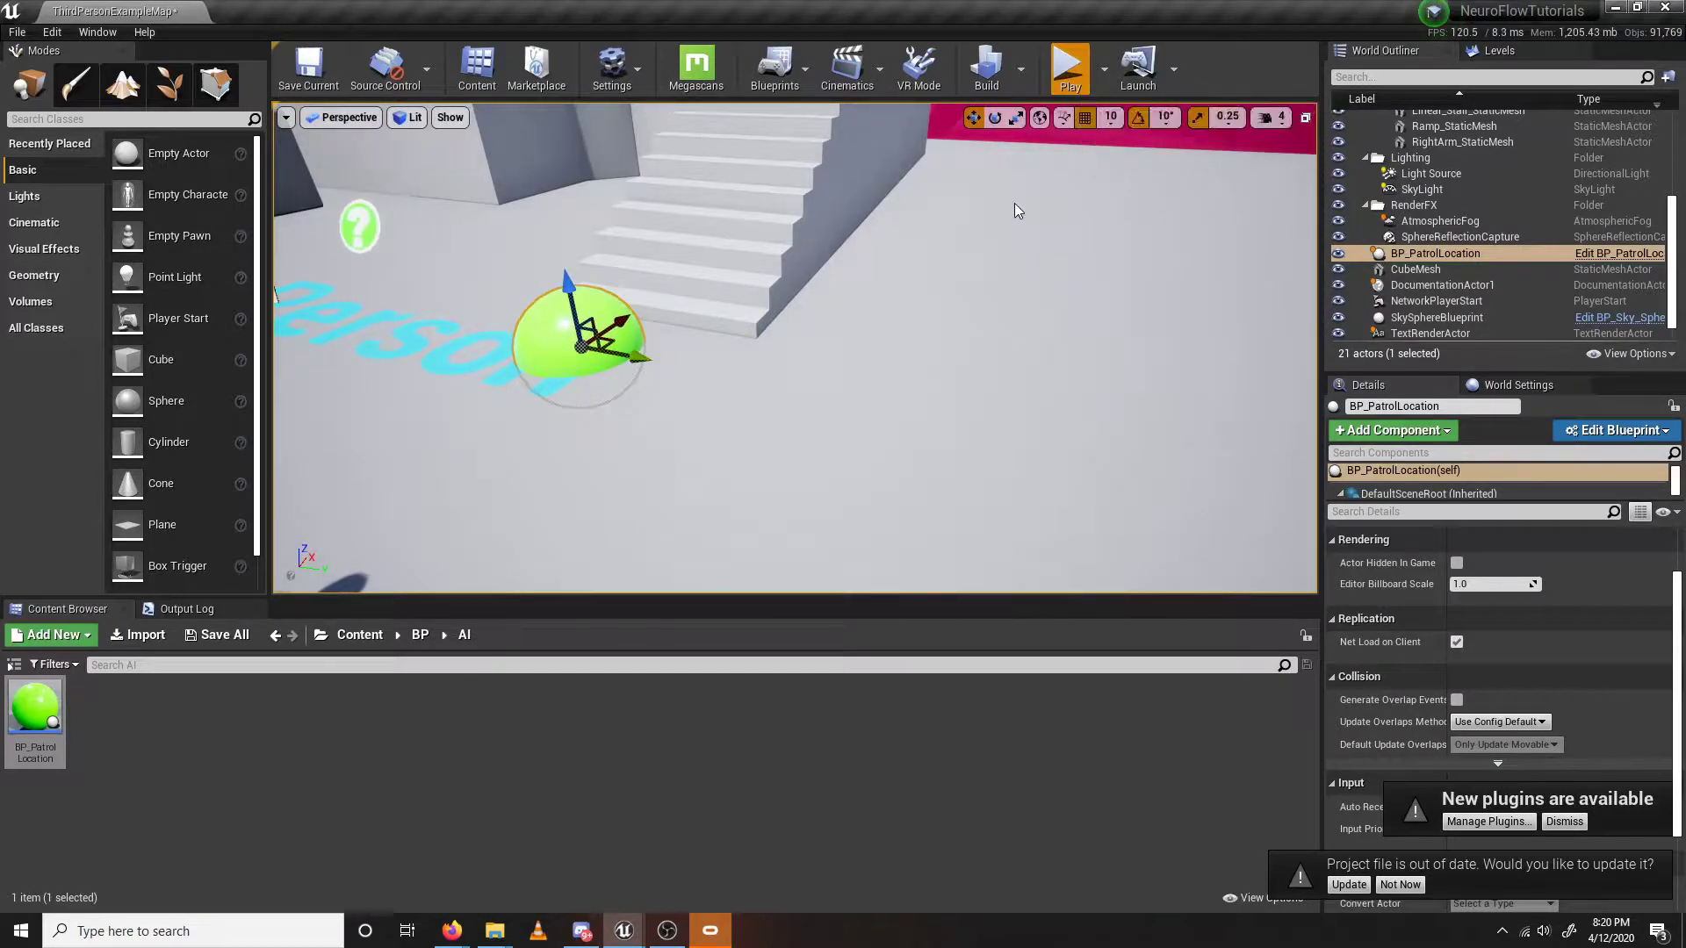
key("w")
key("d")
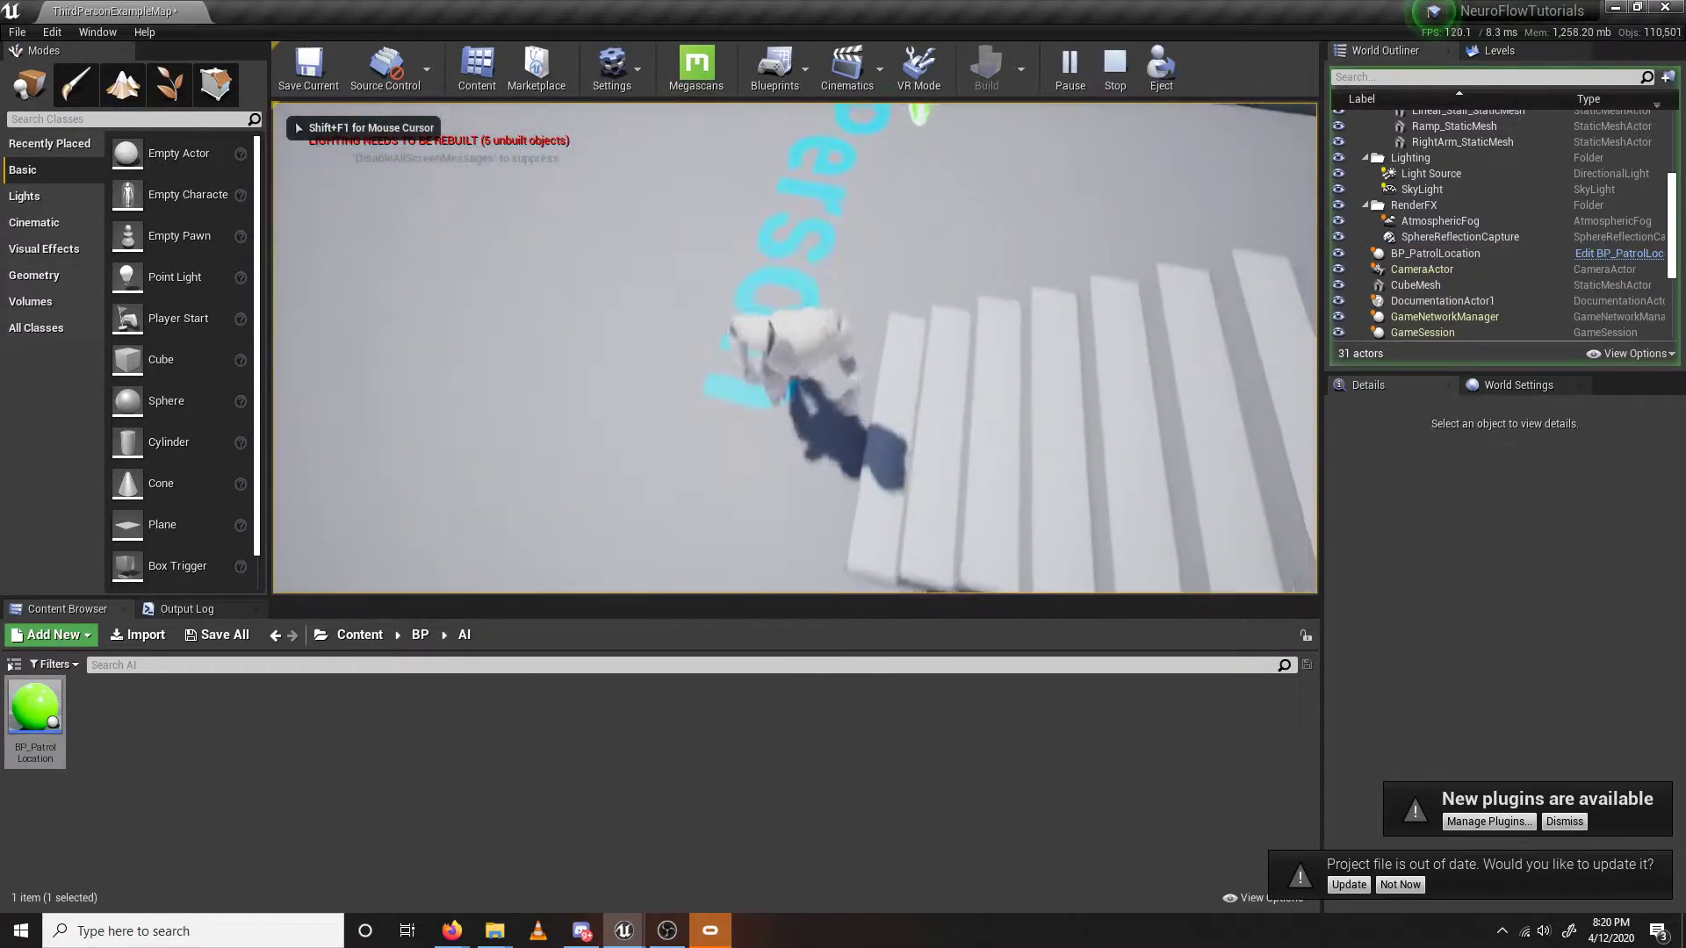
key("a")
key("d")
key("a")
key("d")
key("s")
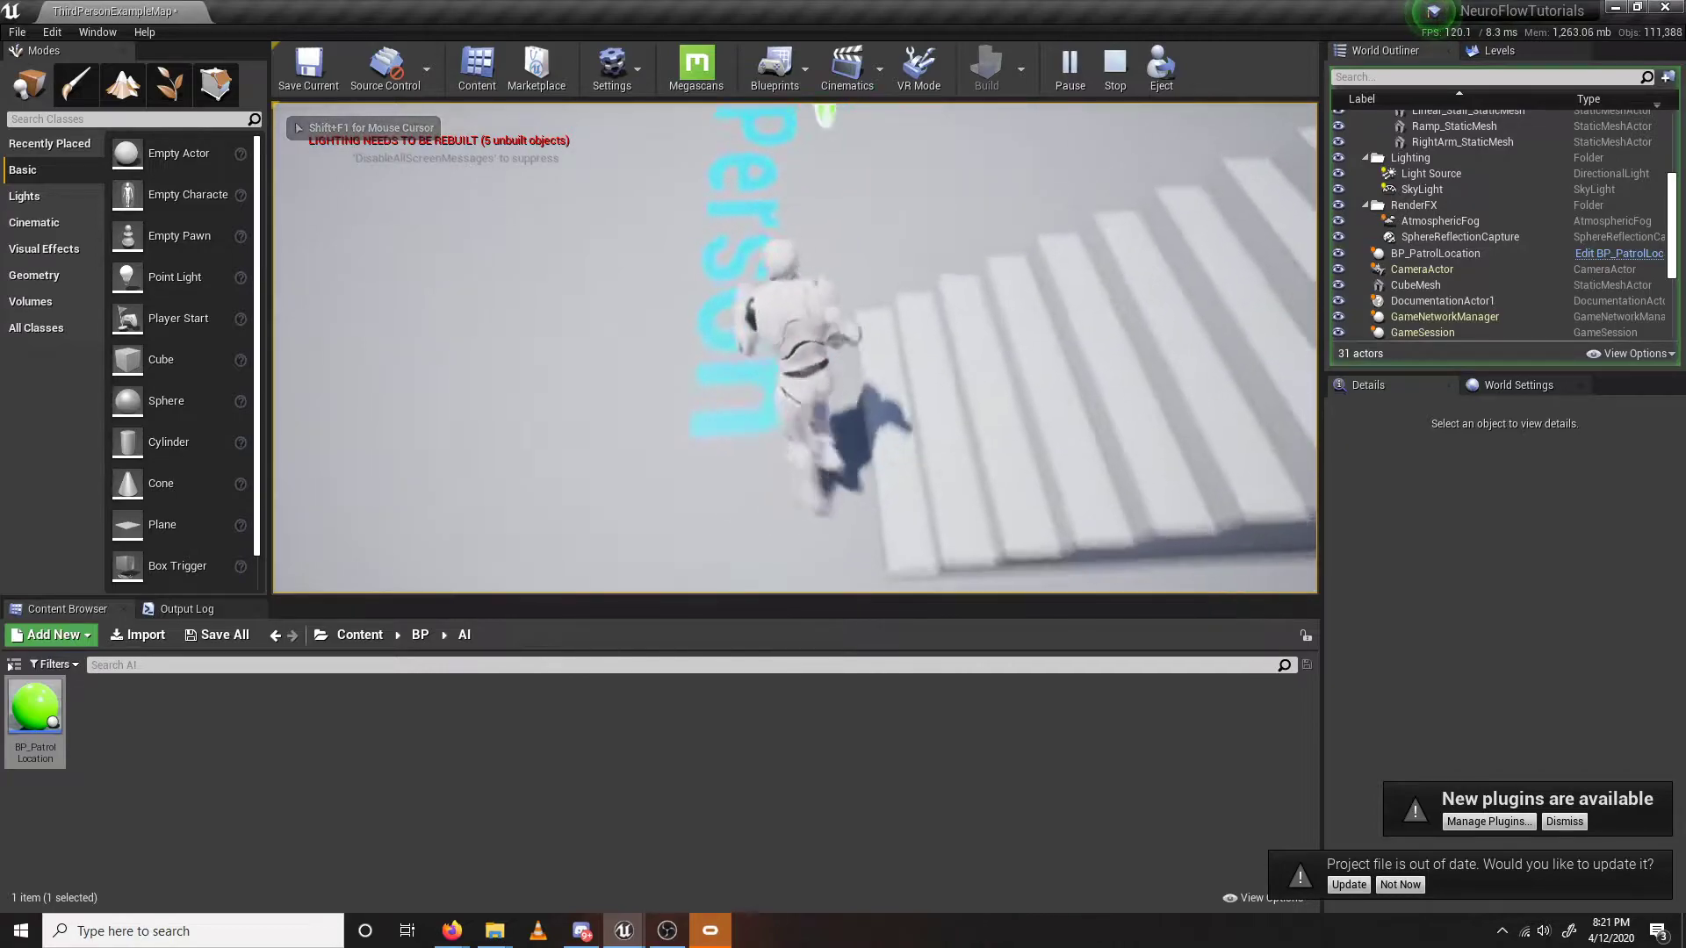
key("a")
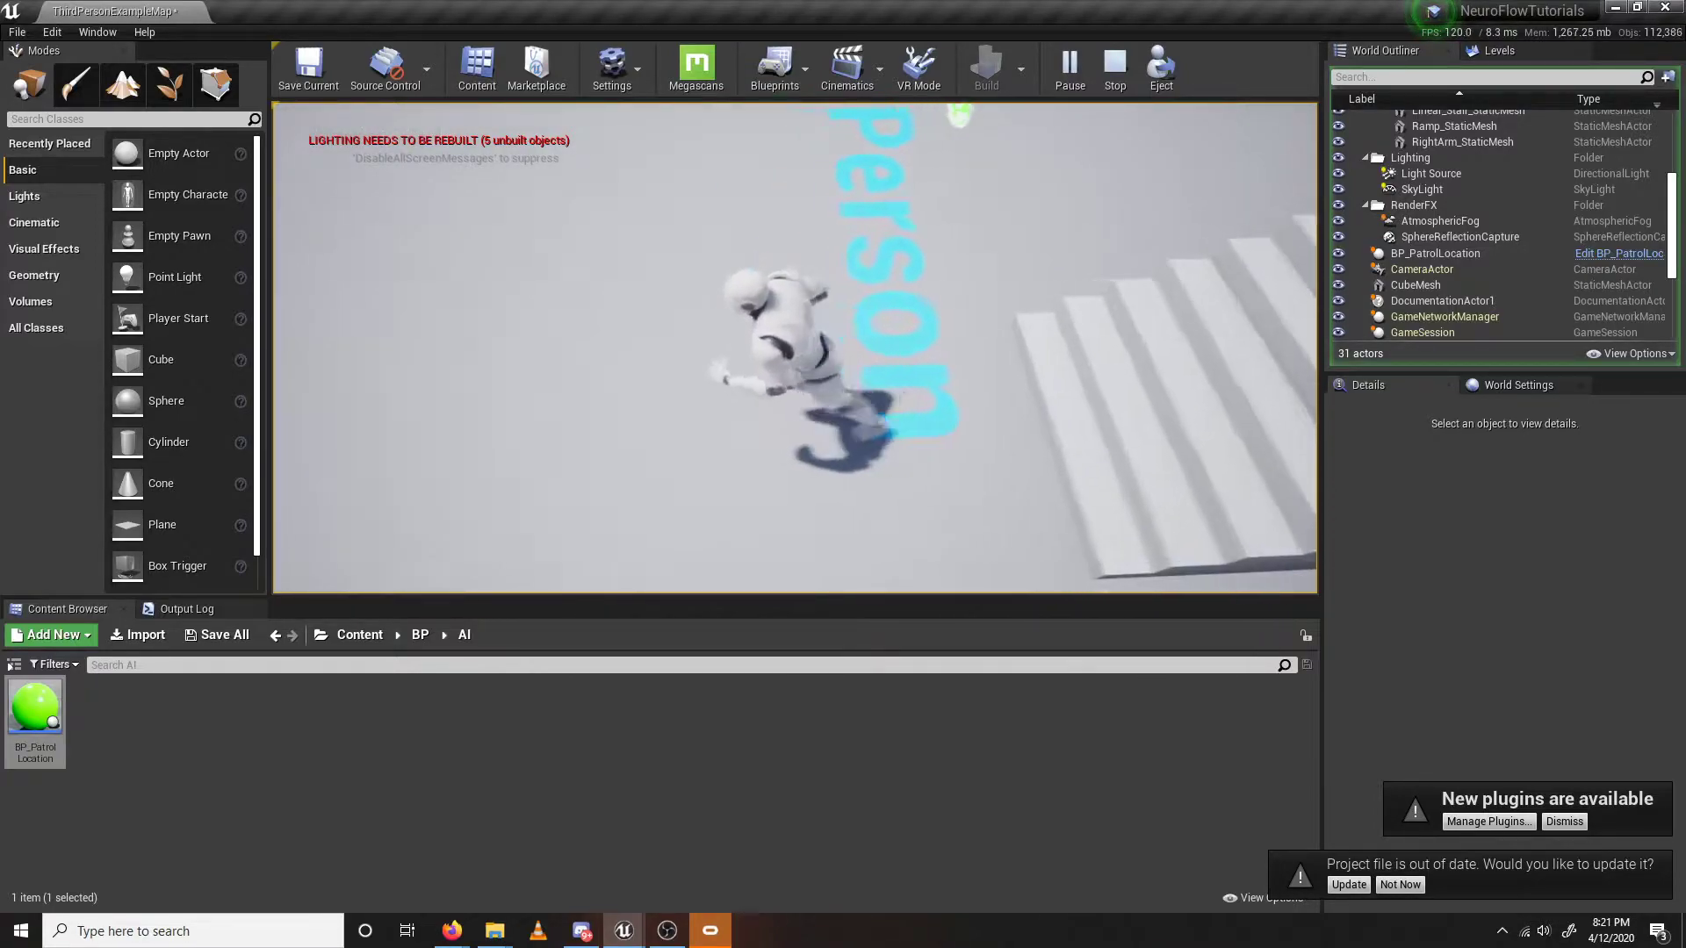
key("Escape")
right_click_drag(667, 448, 661, 454)
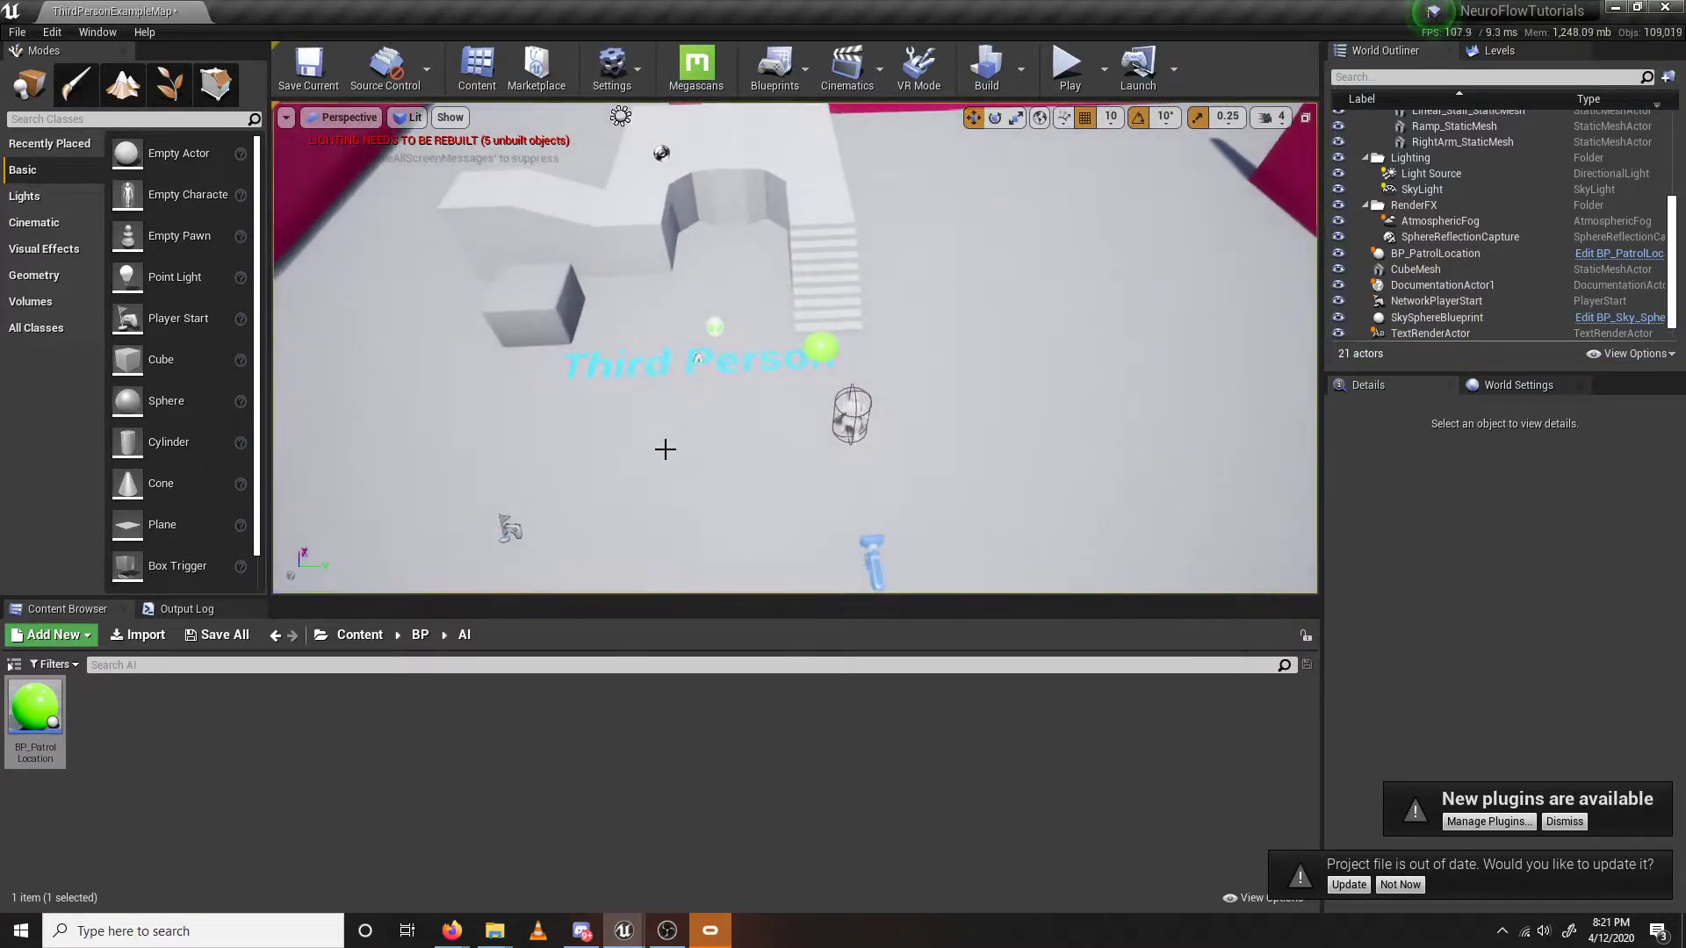
Create a Character blueprint class named BP_PatrolAI in the AI folder and open it.
right_click(213, 764)
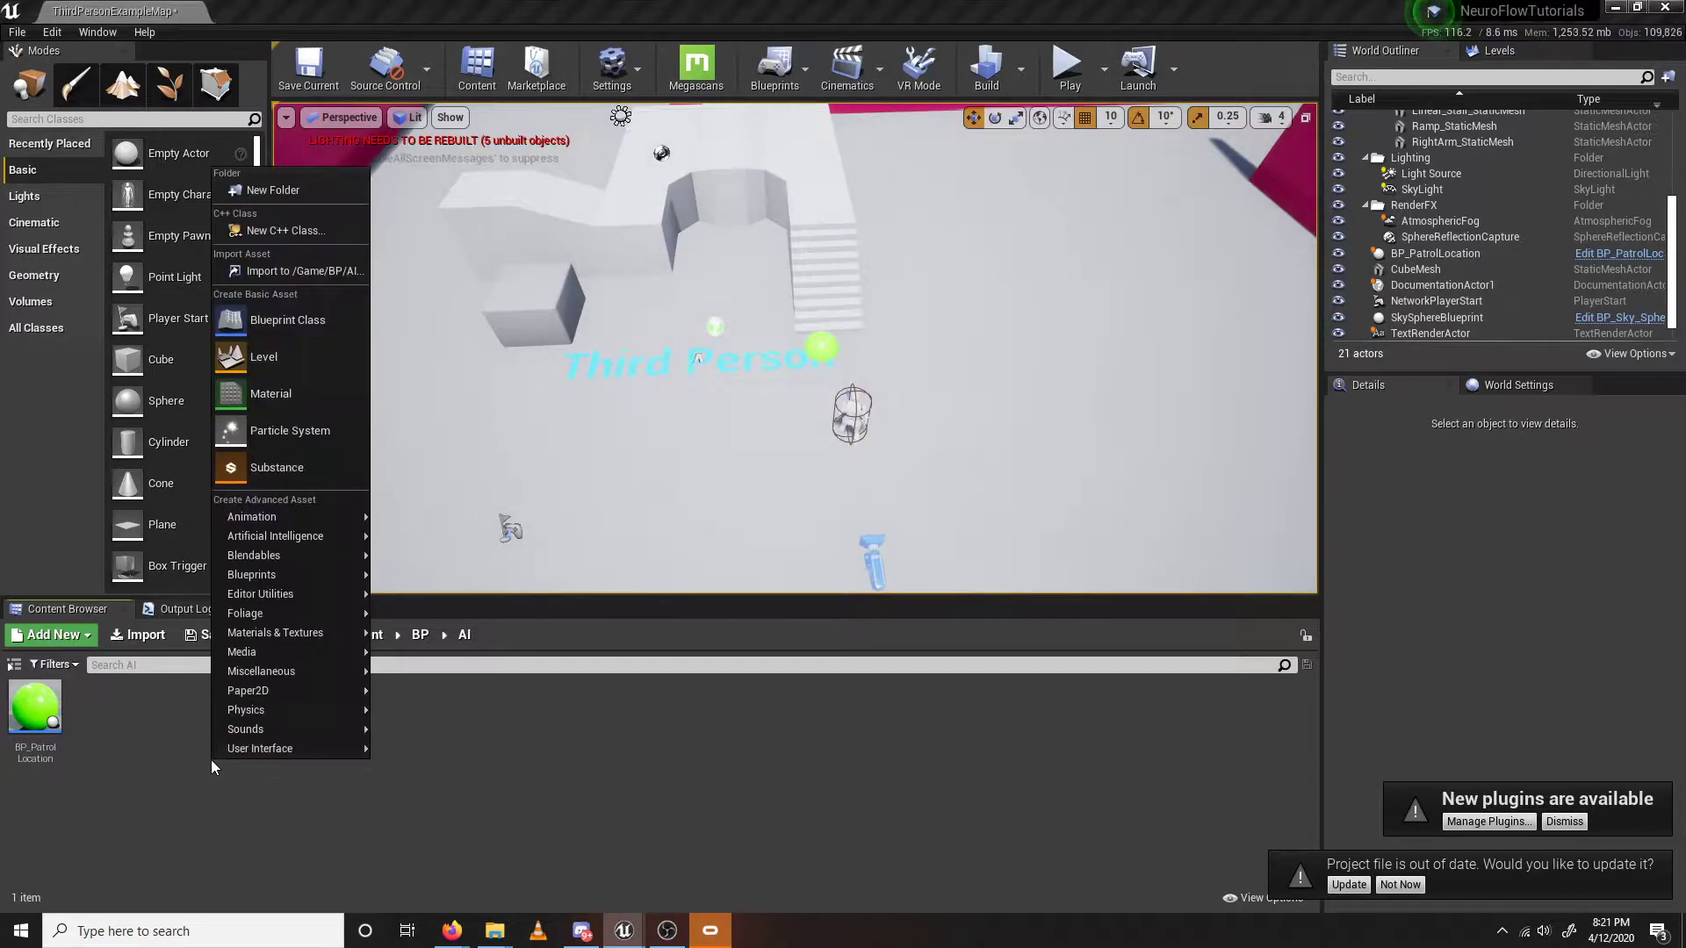
left_click(276, 318)
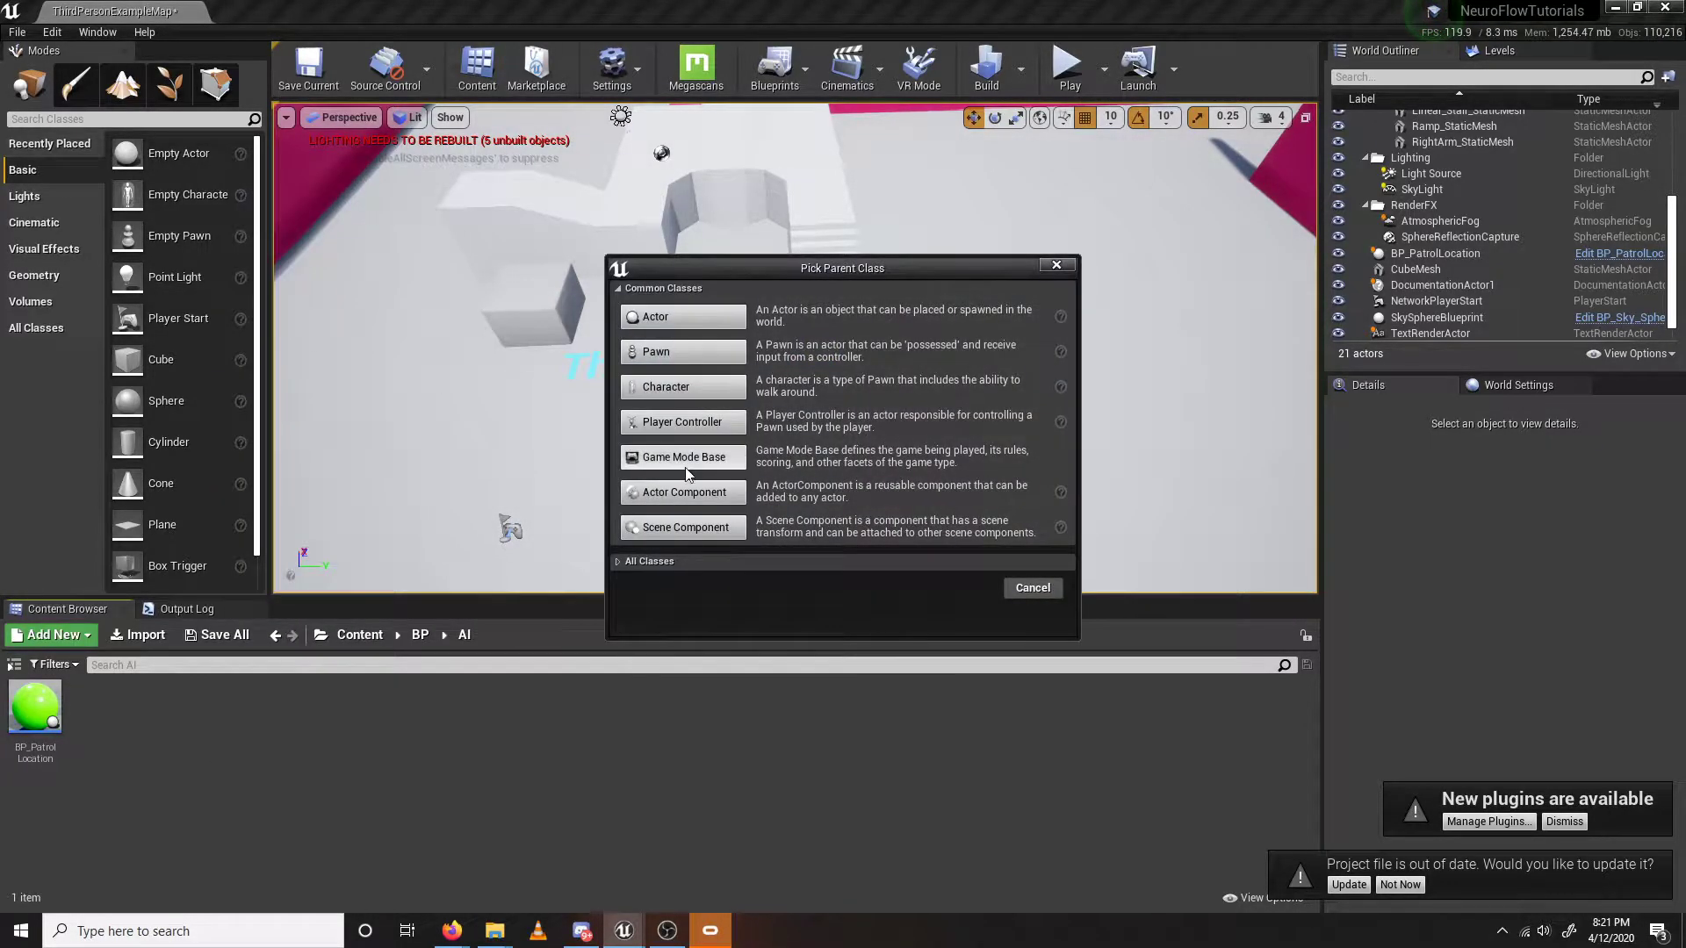
left_click(725, 387)
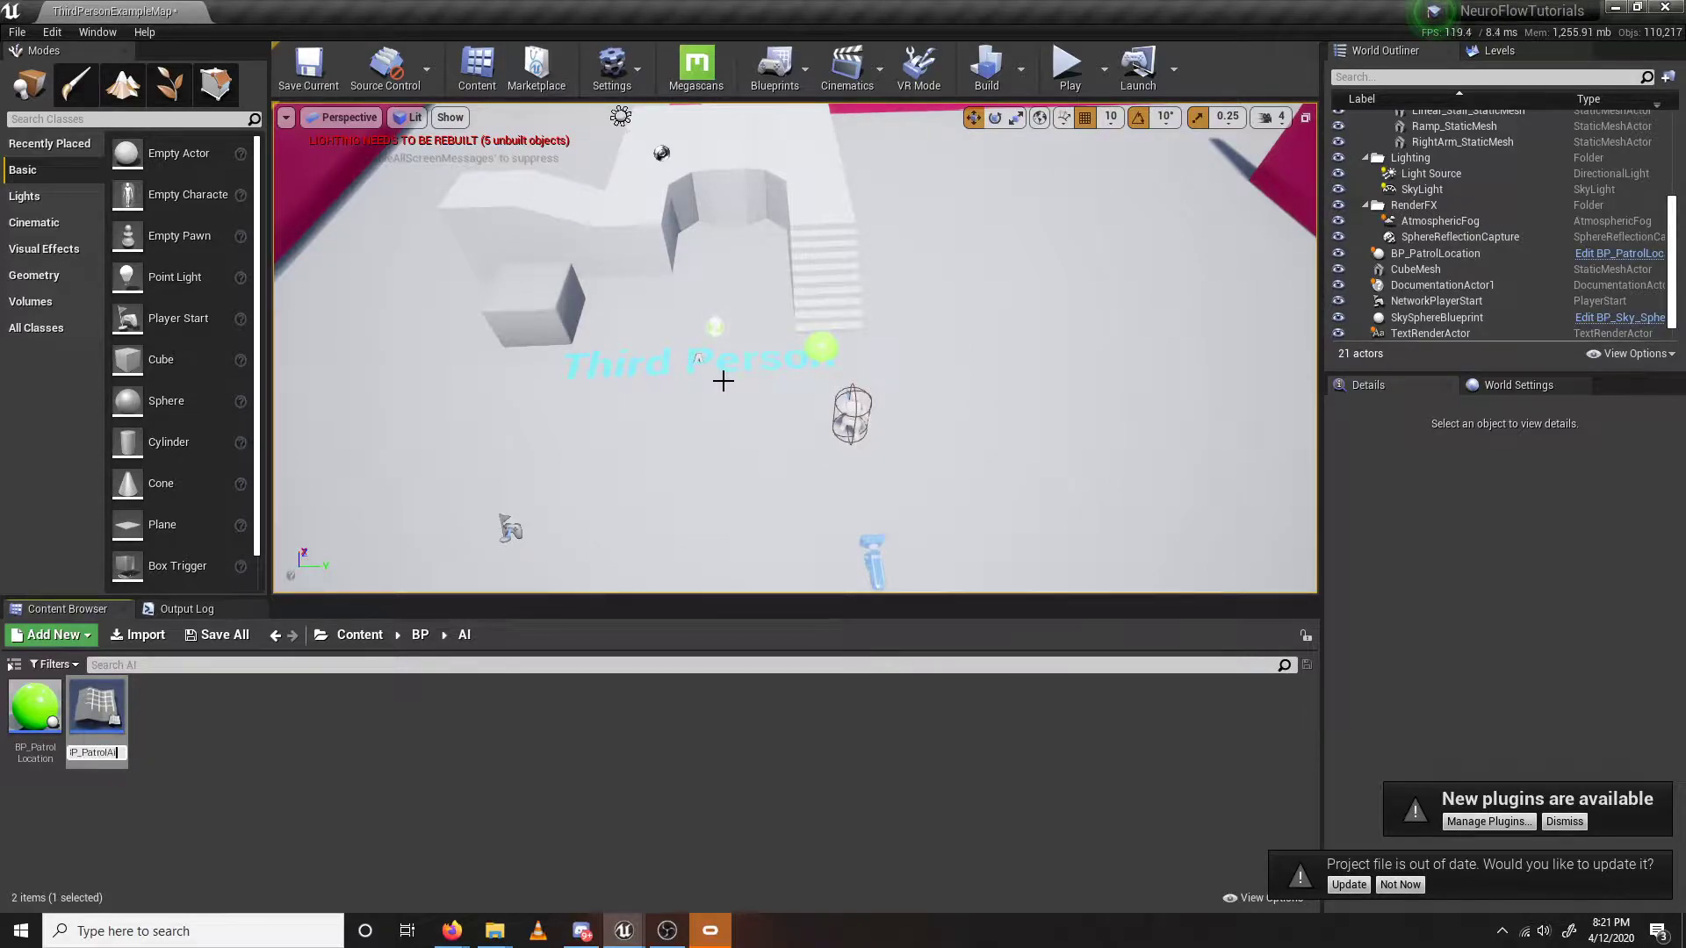
key("Return")
key("Return")
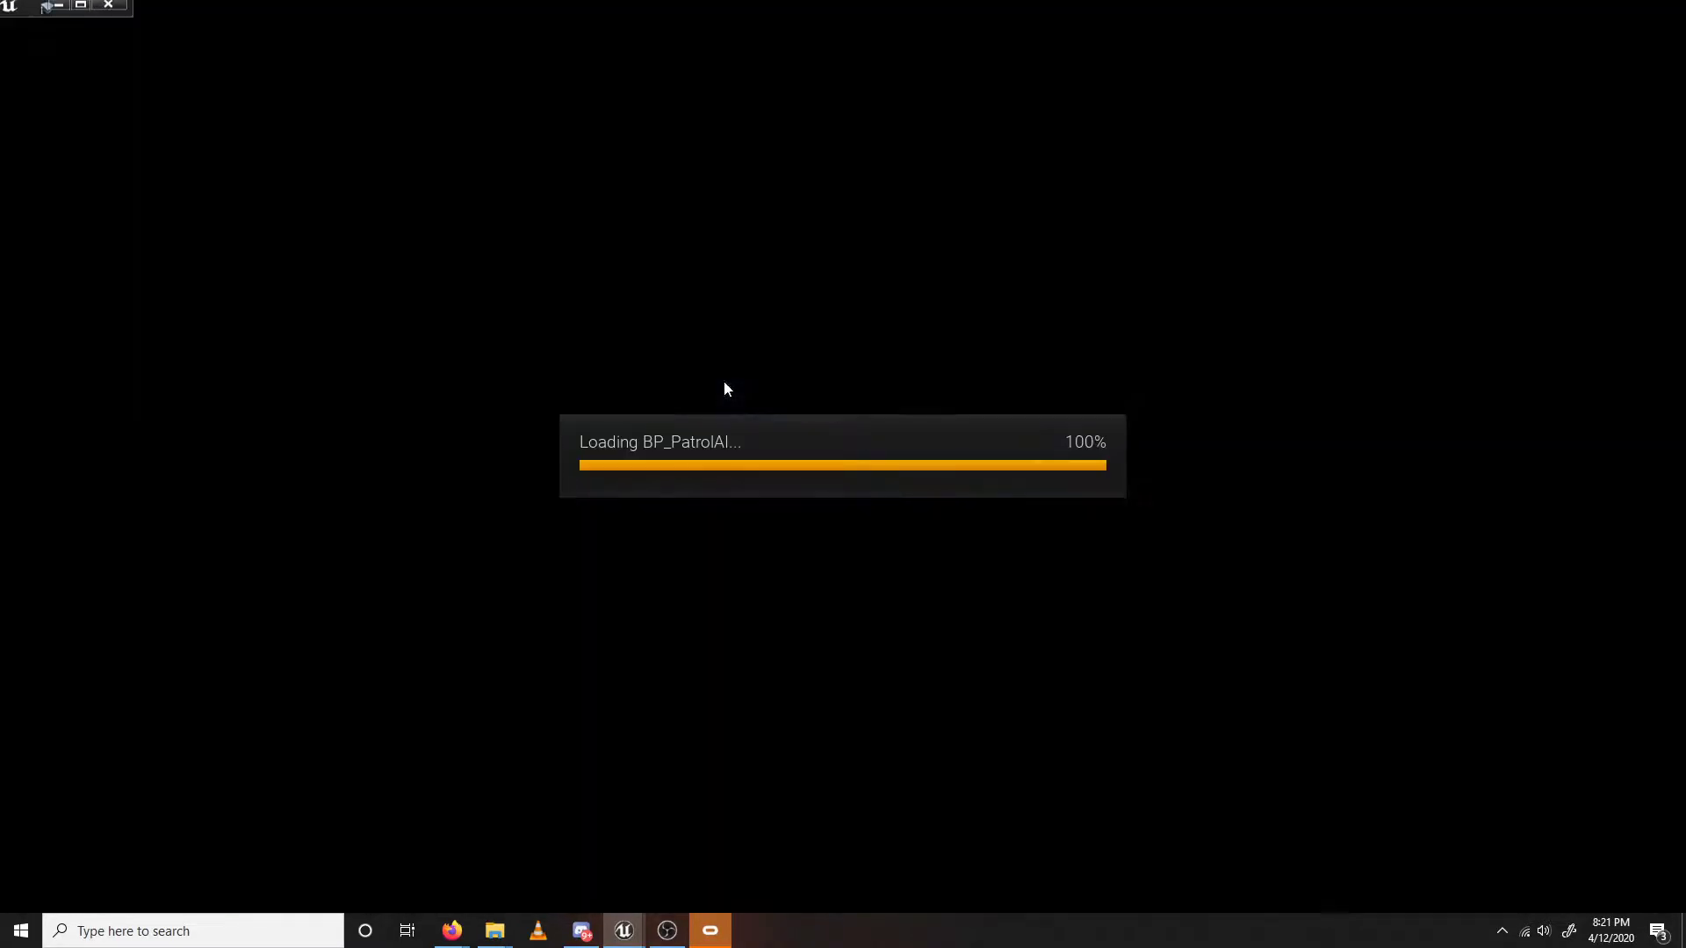
Select BP_PatrolAI's inherited Mesh component and open the level's ThirdPersonCharacter blueprint in a maximized editor.
left_click(111, 160)
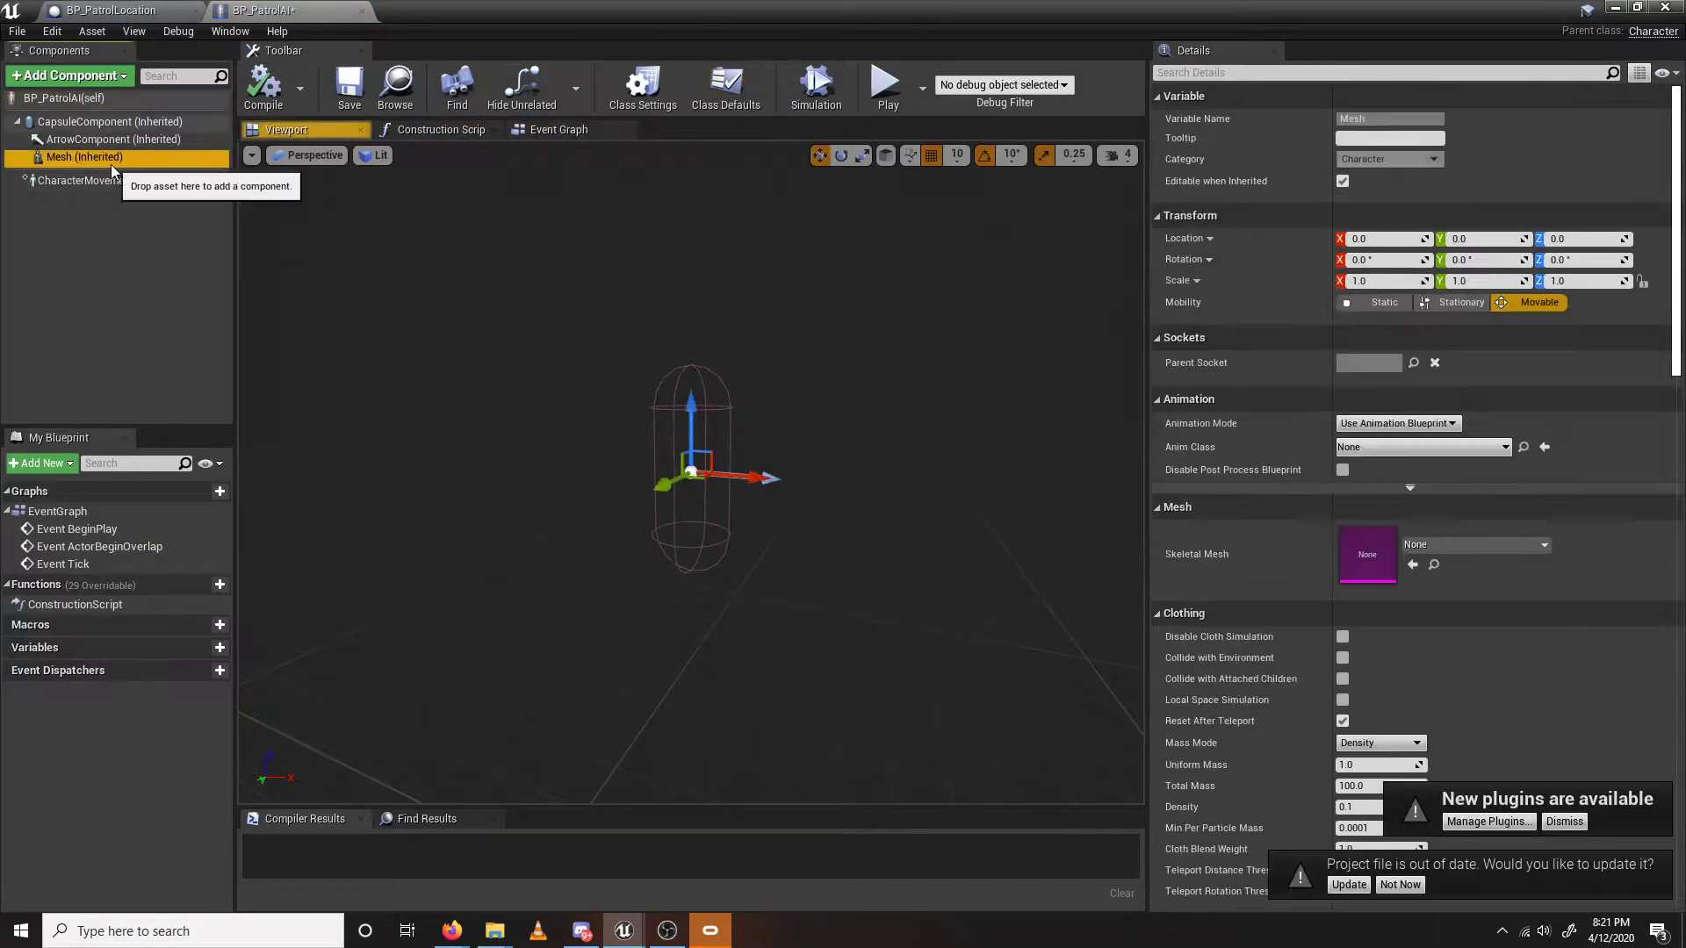
left_click(1447, 542)
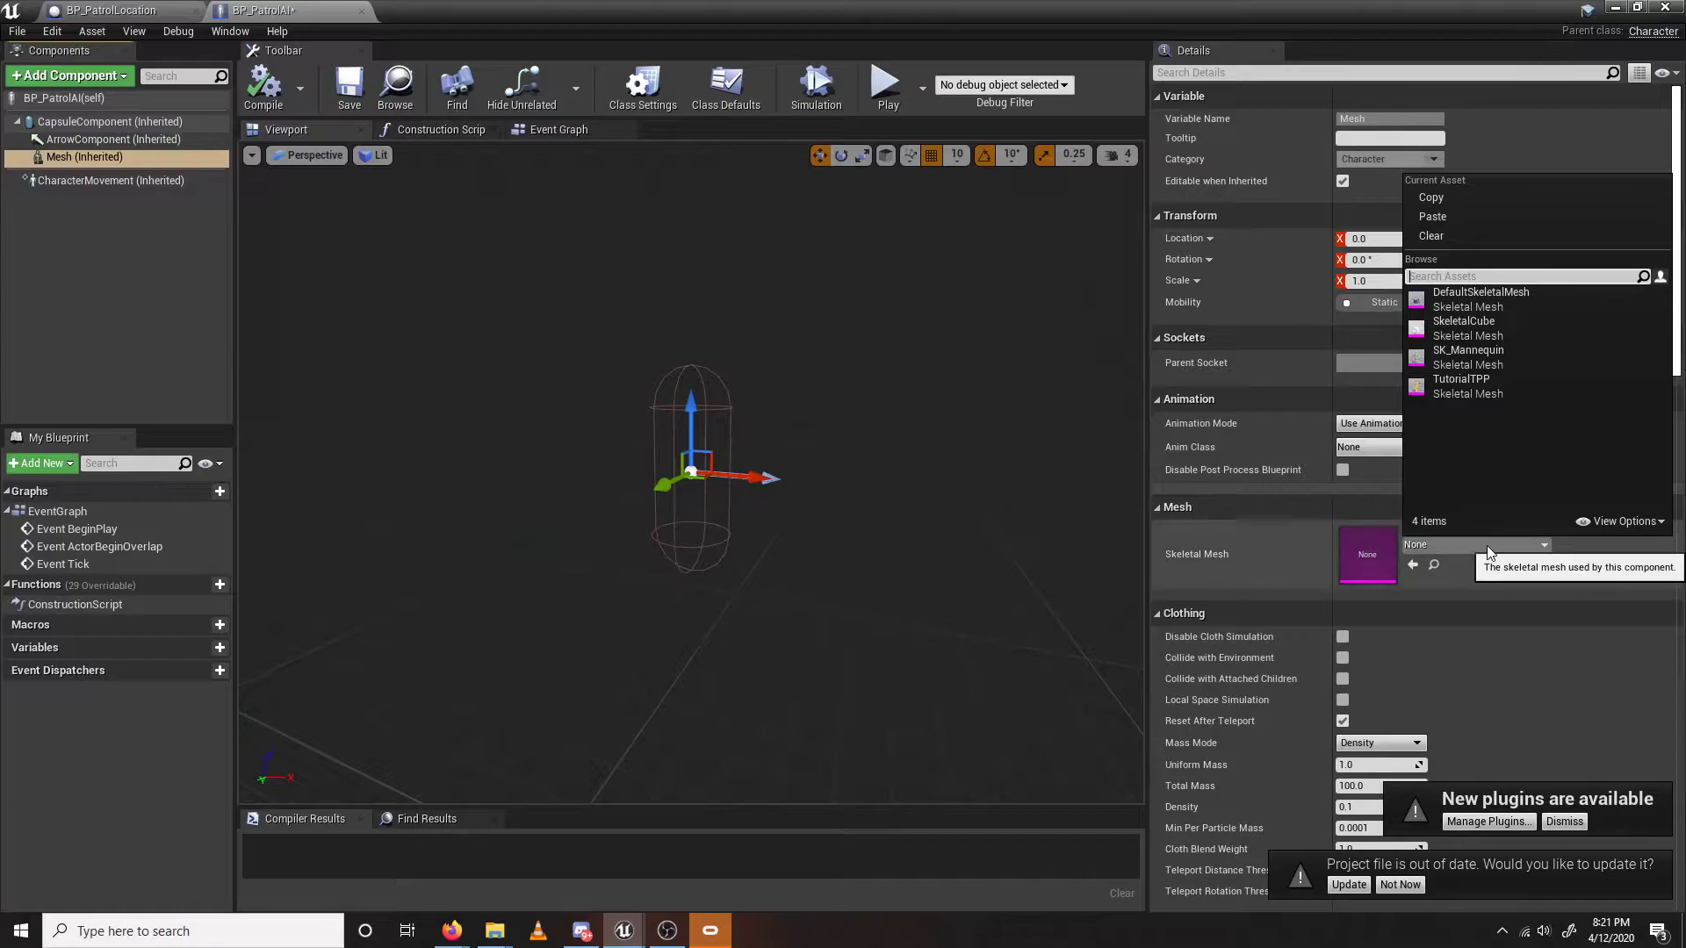
left_click(1385, 202)
left_click_drag(887, 10, 828, 435)
left_click(845, 421)
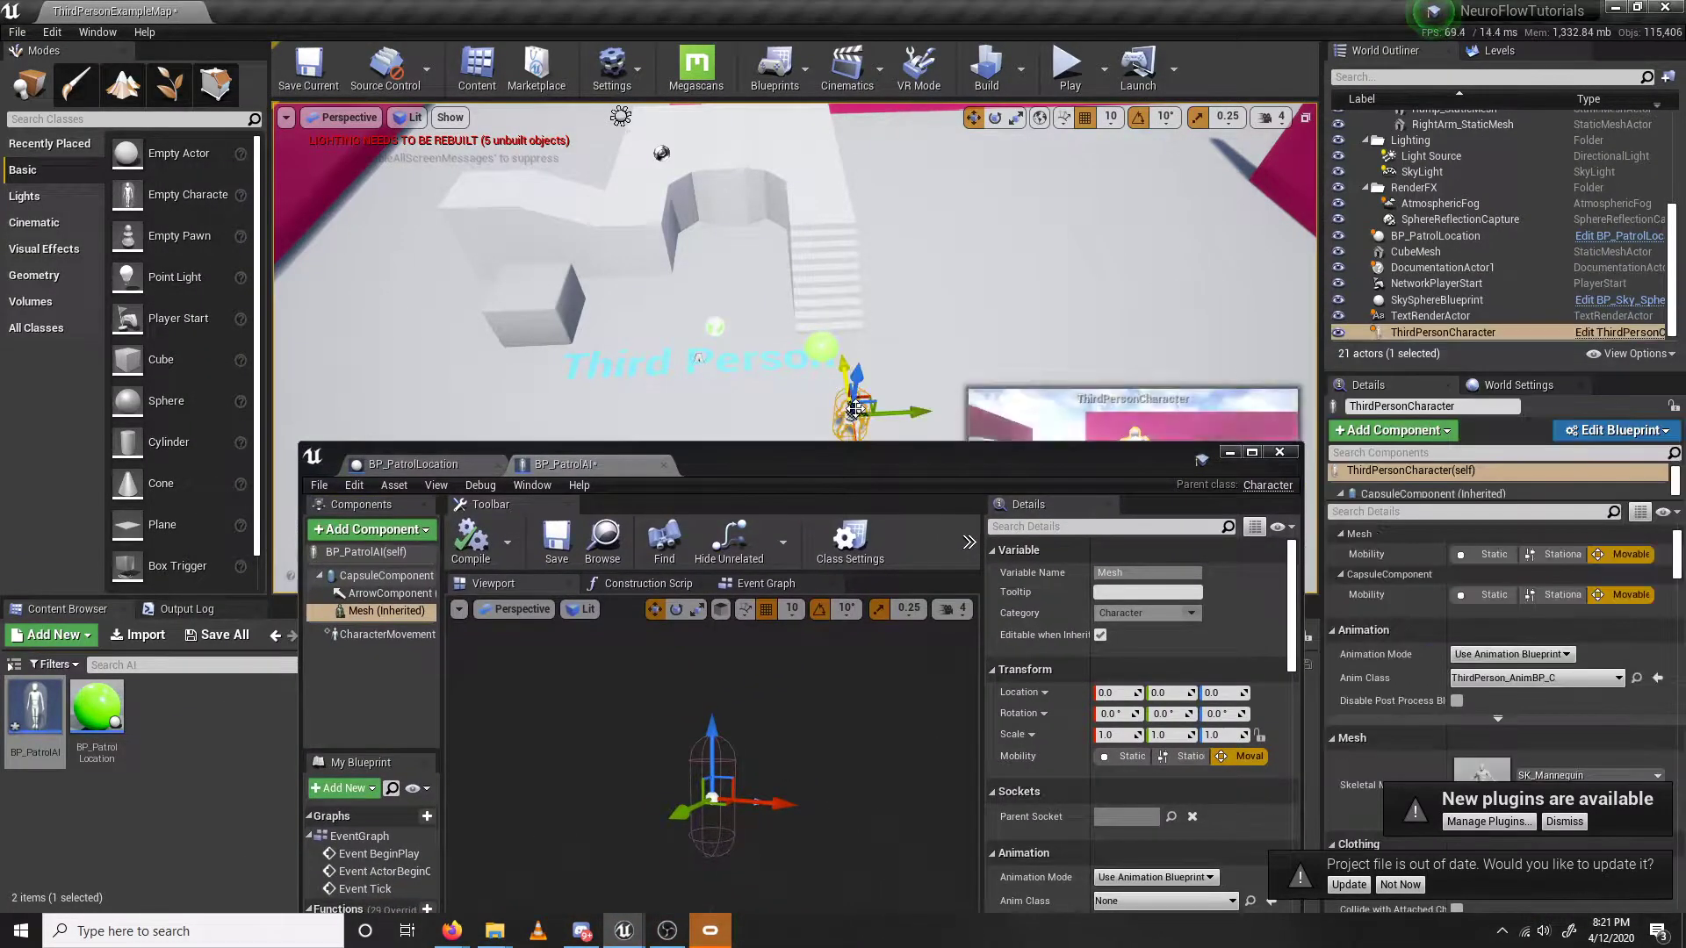
left_click(1616, 431)
left_click(1521, 465)
double_click(1075, 455)
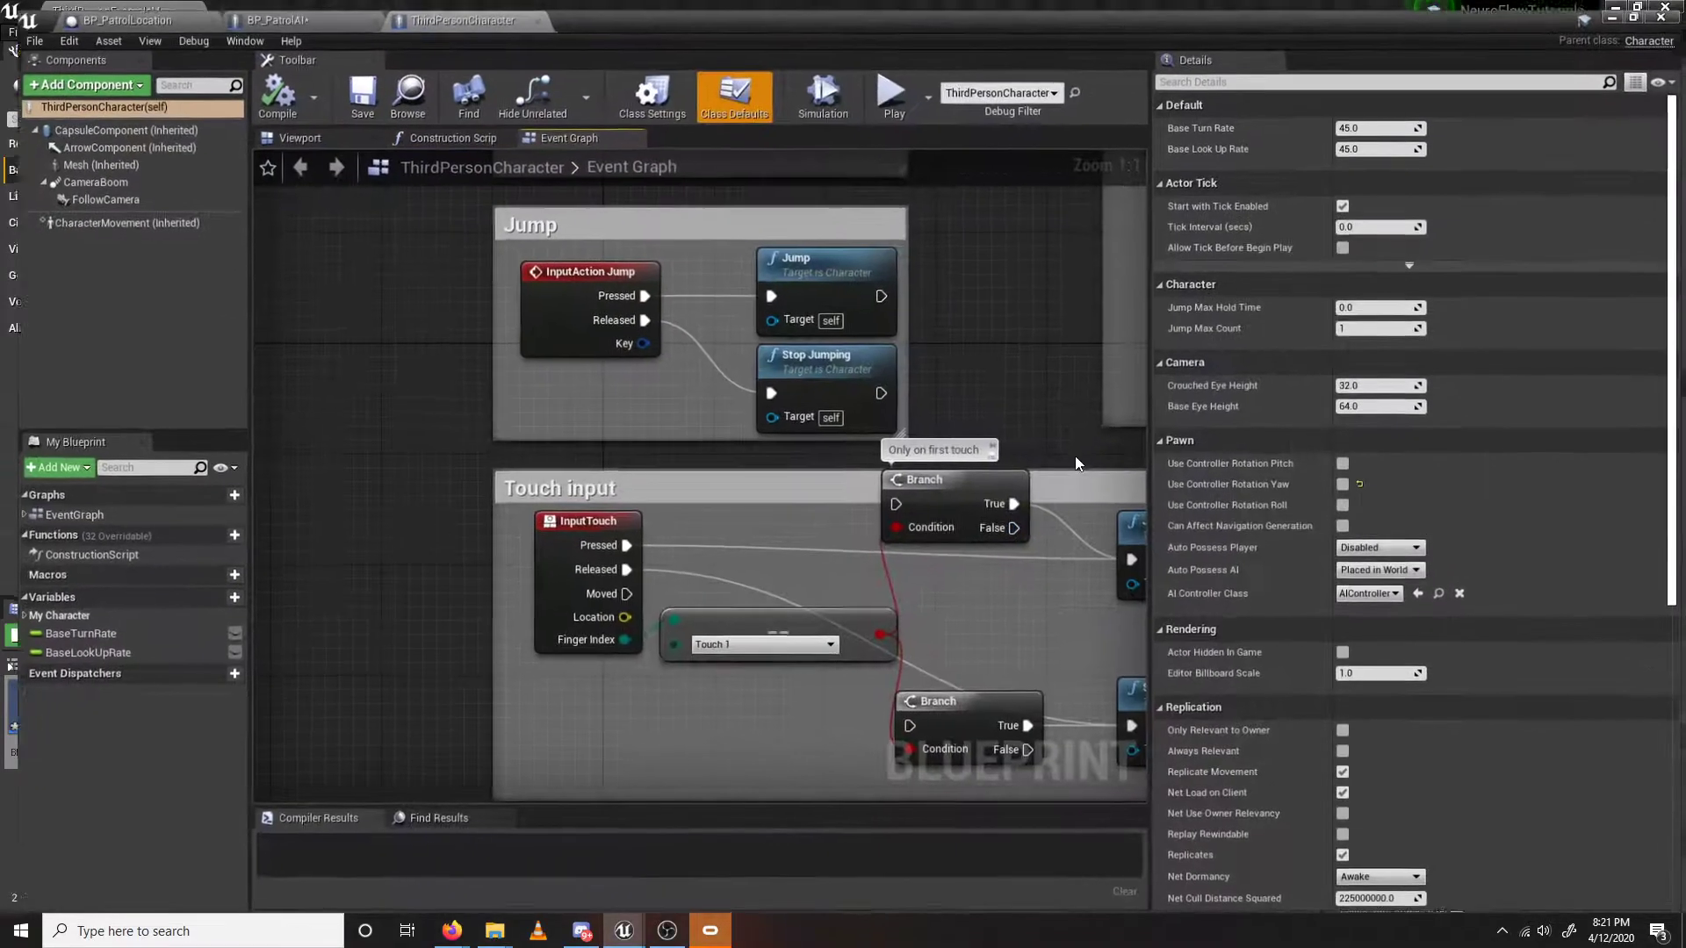
Locate the SK_Mannequin asset from ThirdPersonCharacter's mesh and assign it as the skeletal mesh in BP_PatrolAI.
left_click(85, 156)
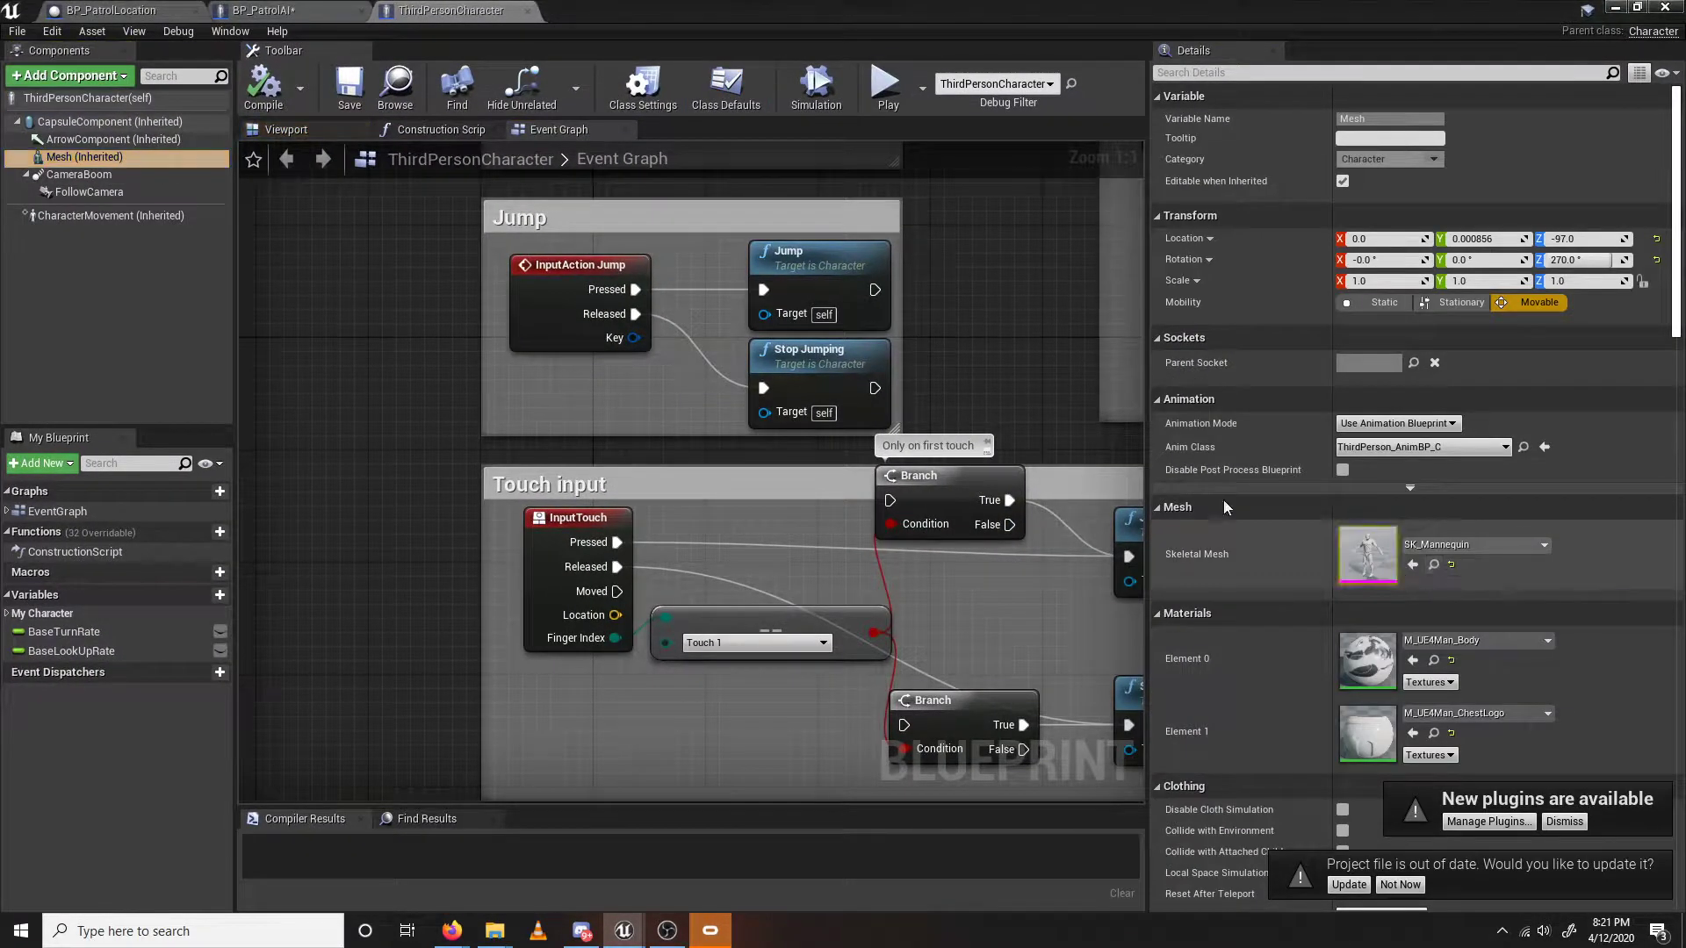
left_click(296, 9)
left_click(446, 9)
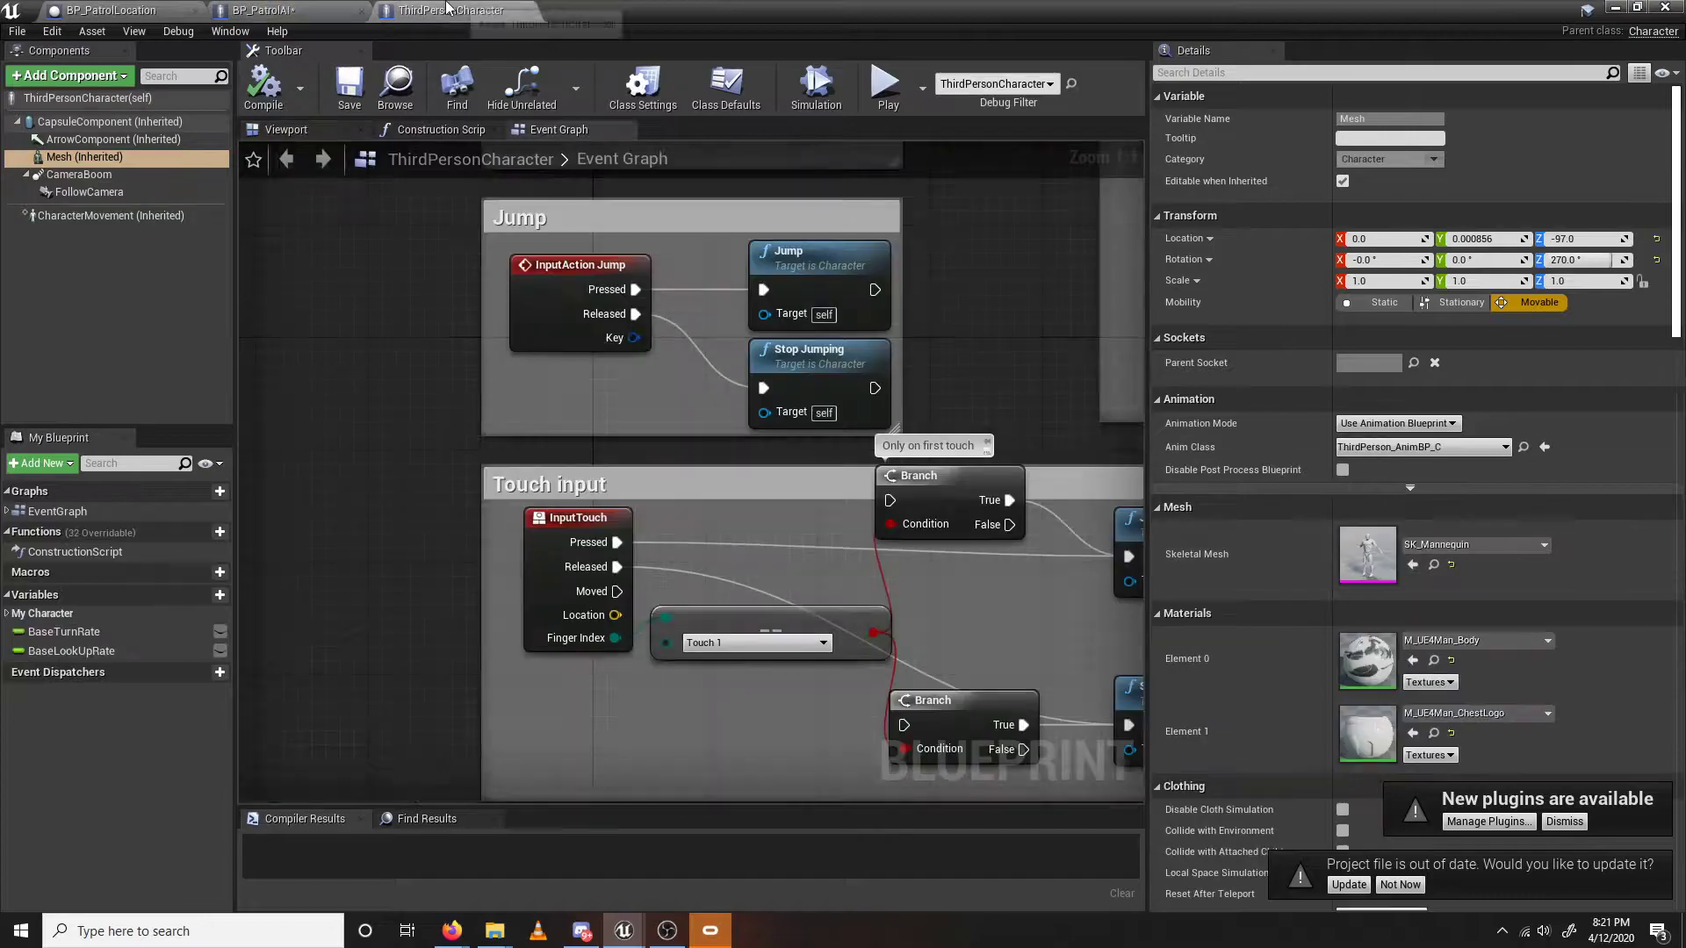
left_click(1435, 566)
left_click_drag(1040, 9, 545, 2)
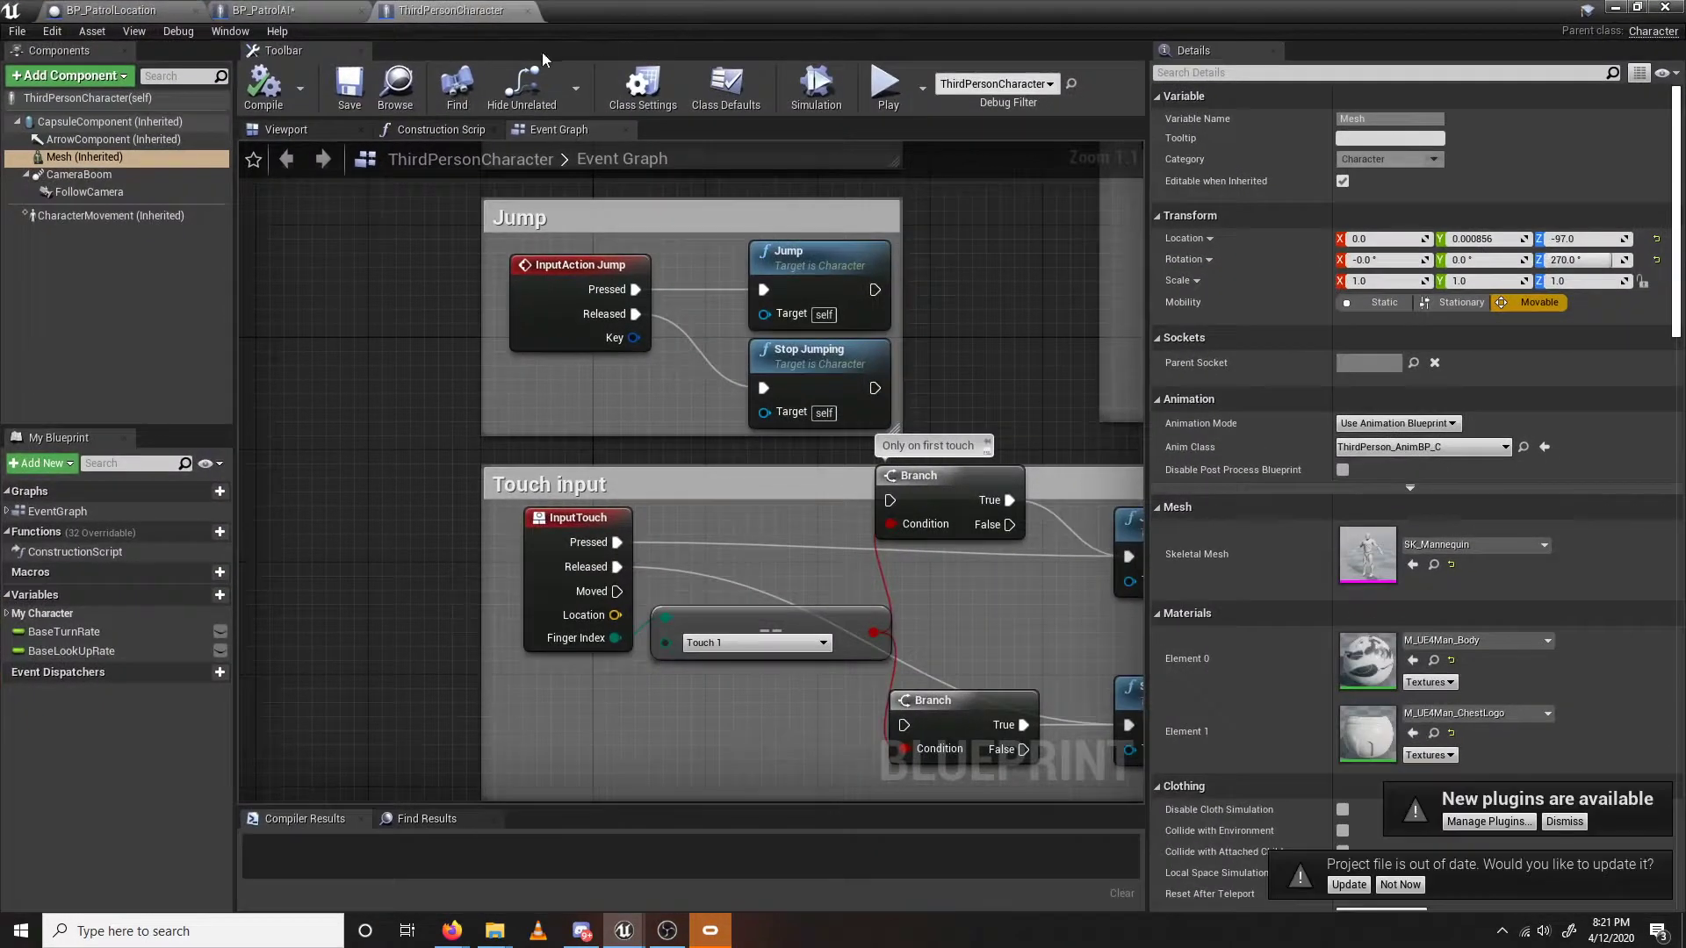
left_click(292, 8)
left_click(1412, 565)
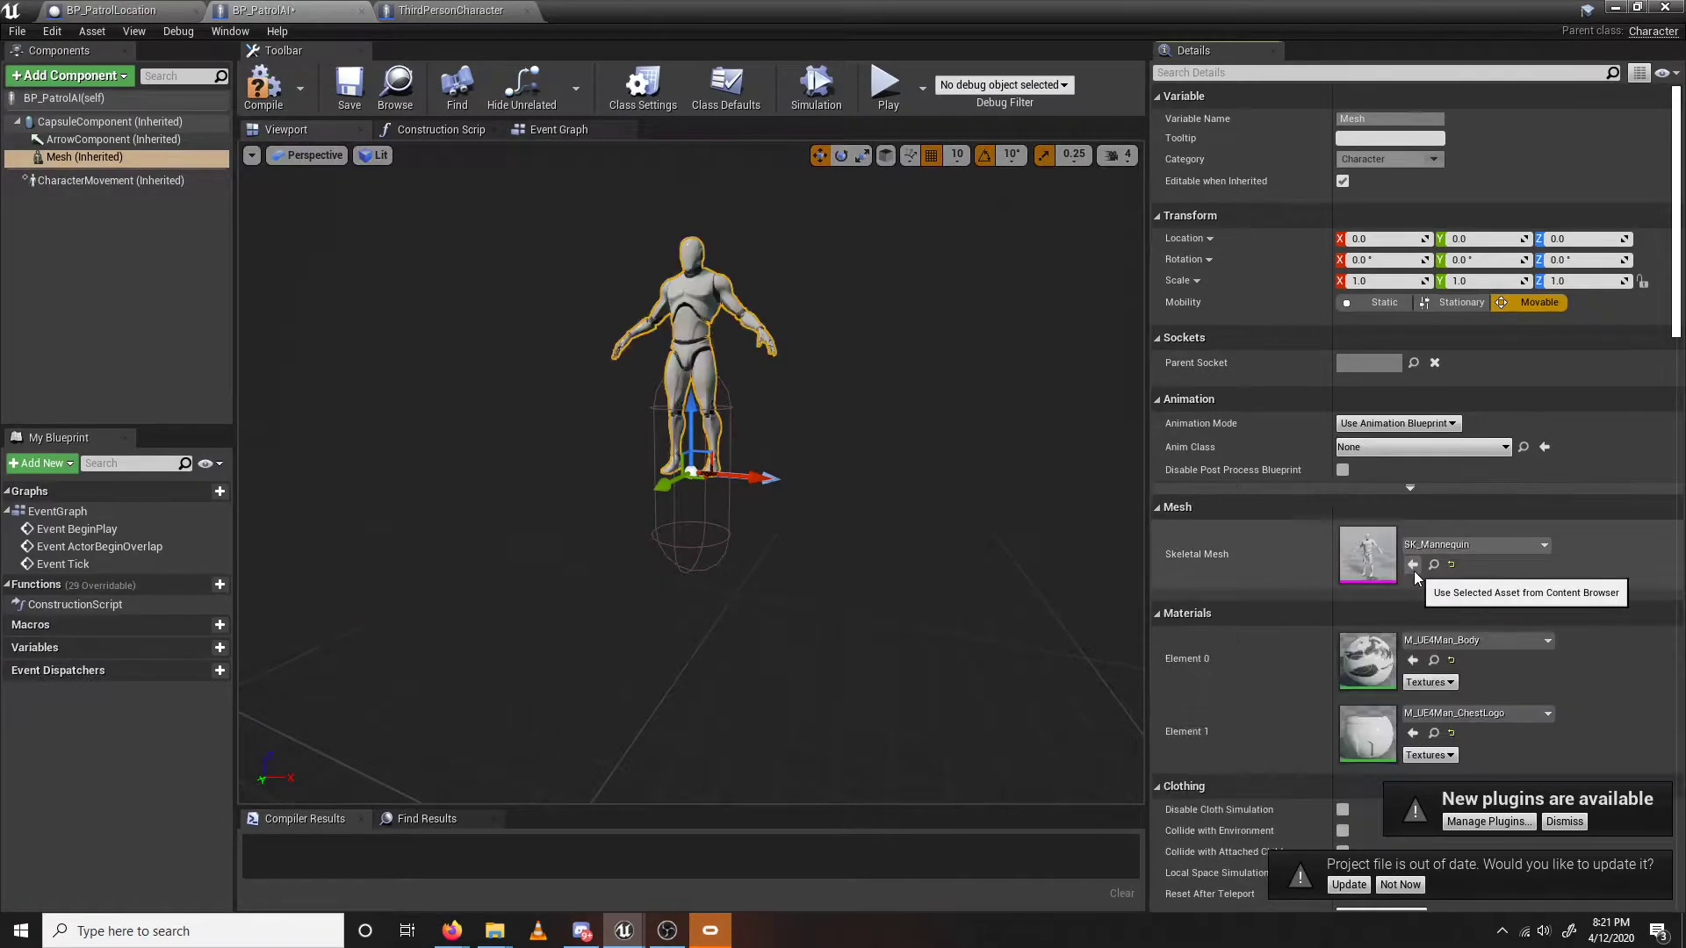
Lower the mannequin mesh to Z -80 and rotate it to face along the forward arrow.
right_click_drag(694, 474, 698, 562)
left_click_drag(698, 312, 713, 466)
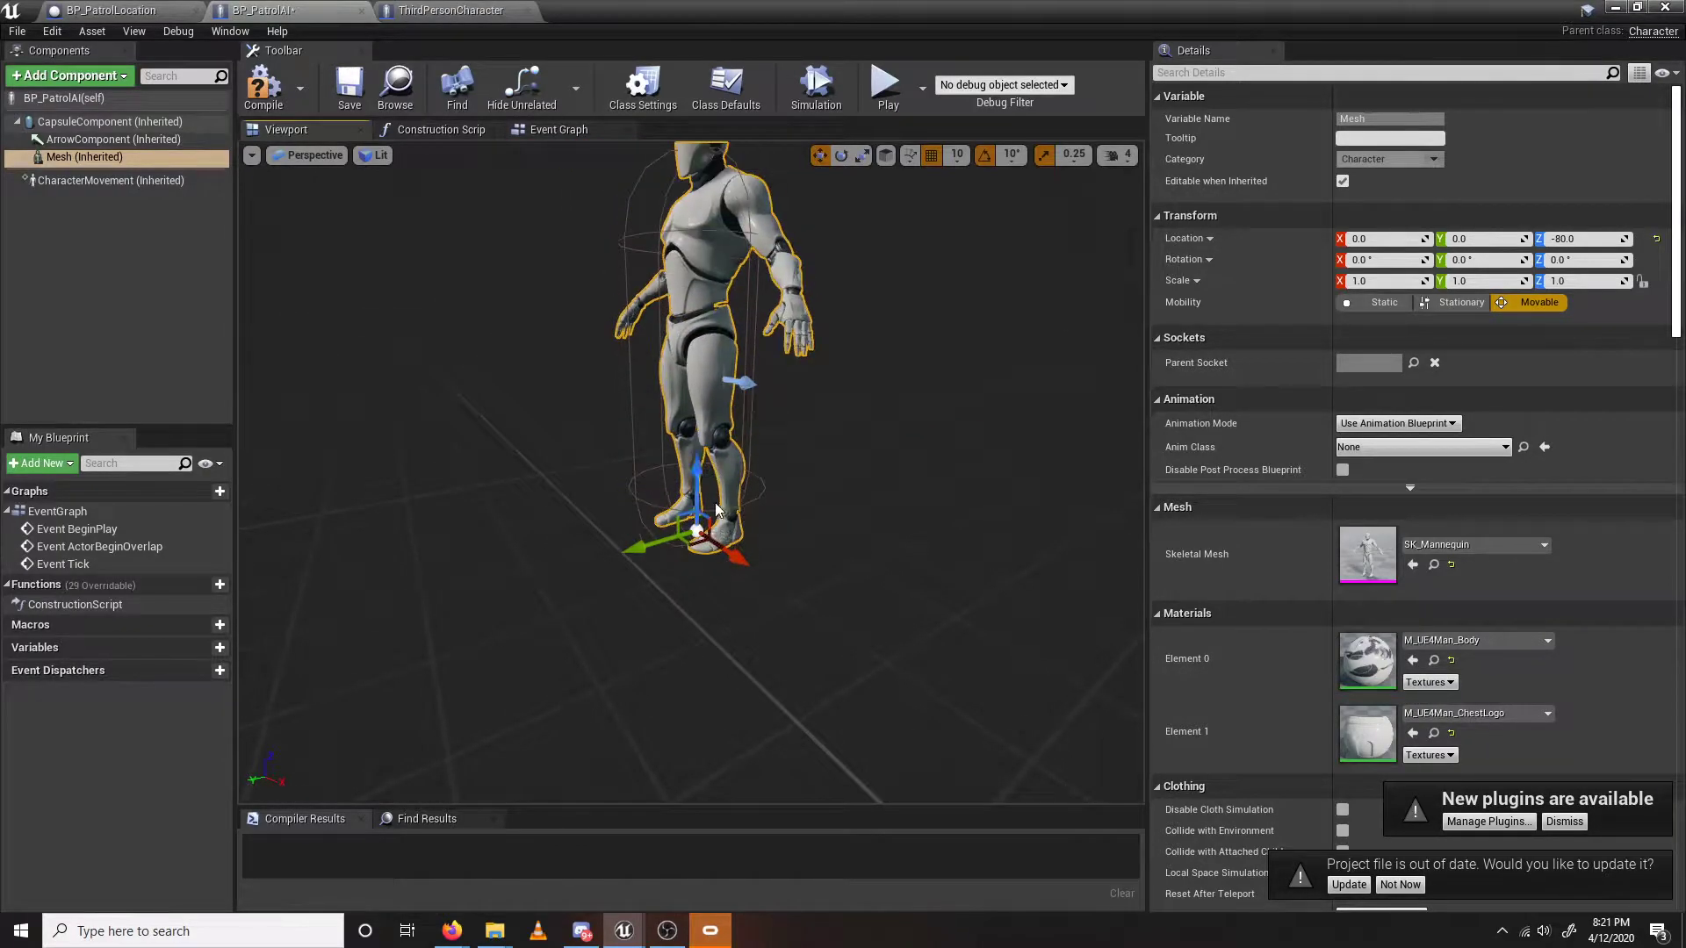
key("e")
left_click_drag(693, 566, 628, 571)
right_click_drag(782, 529, 773, 433)
left_click(770, 436)
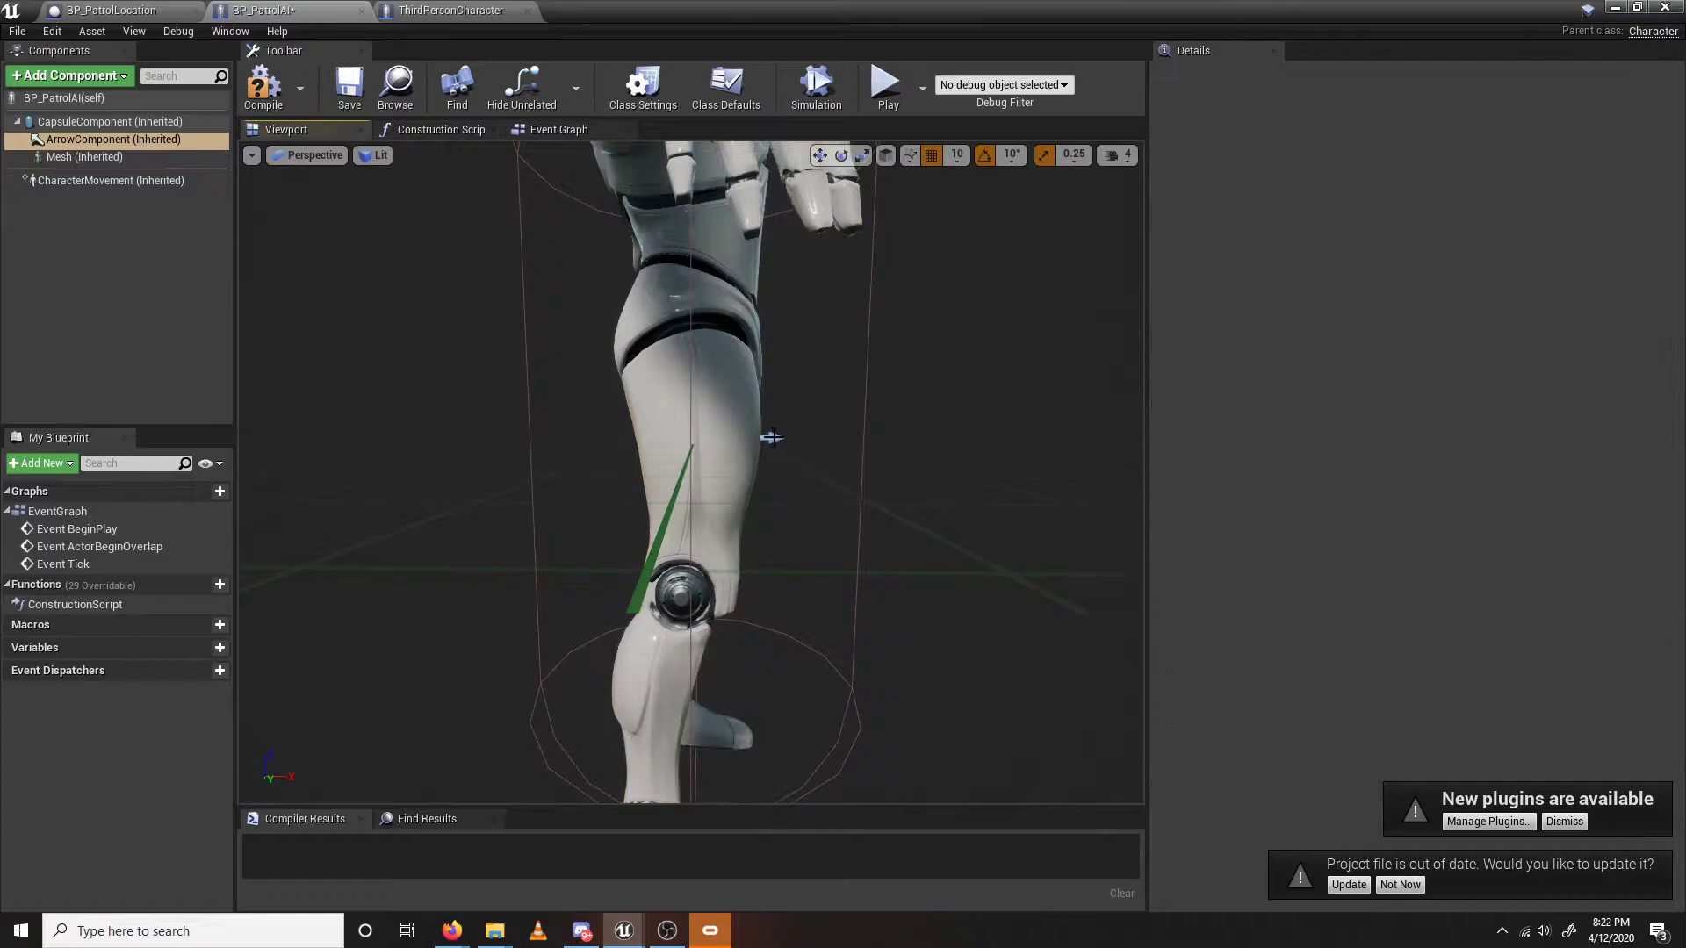
scroll(737, 347, "down", 5)
right_click_drag(737, 347, 715, 331)
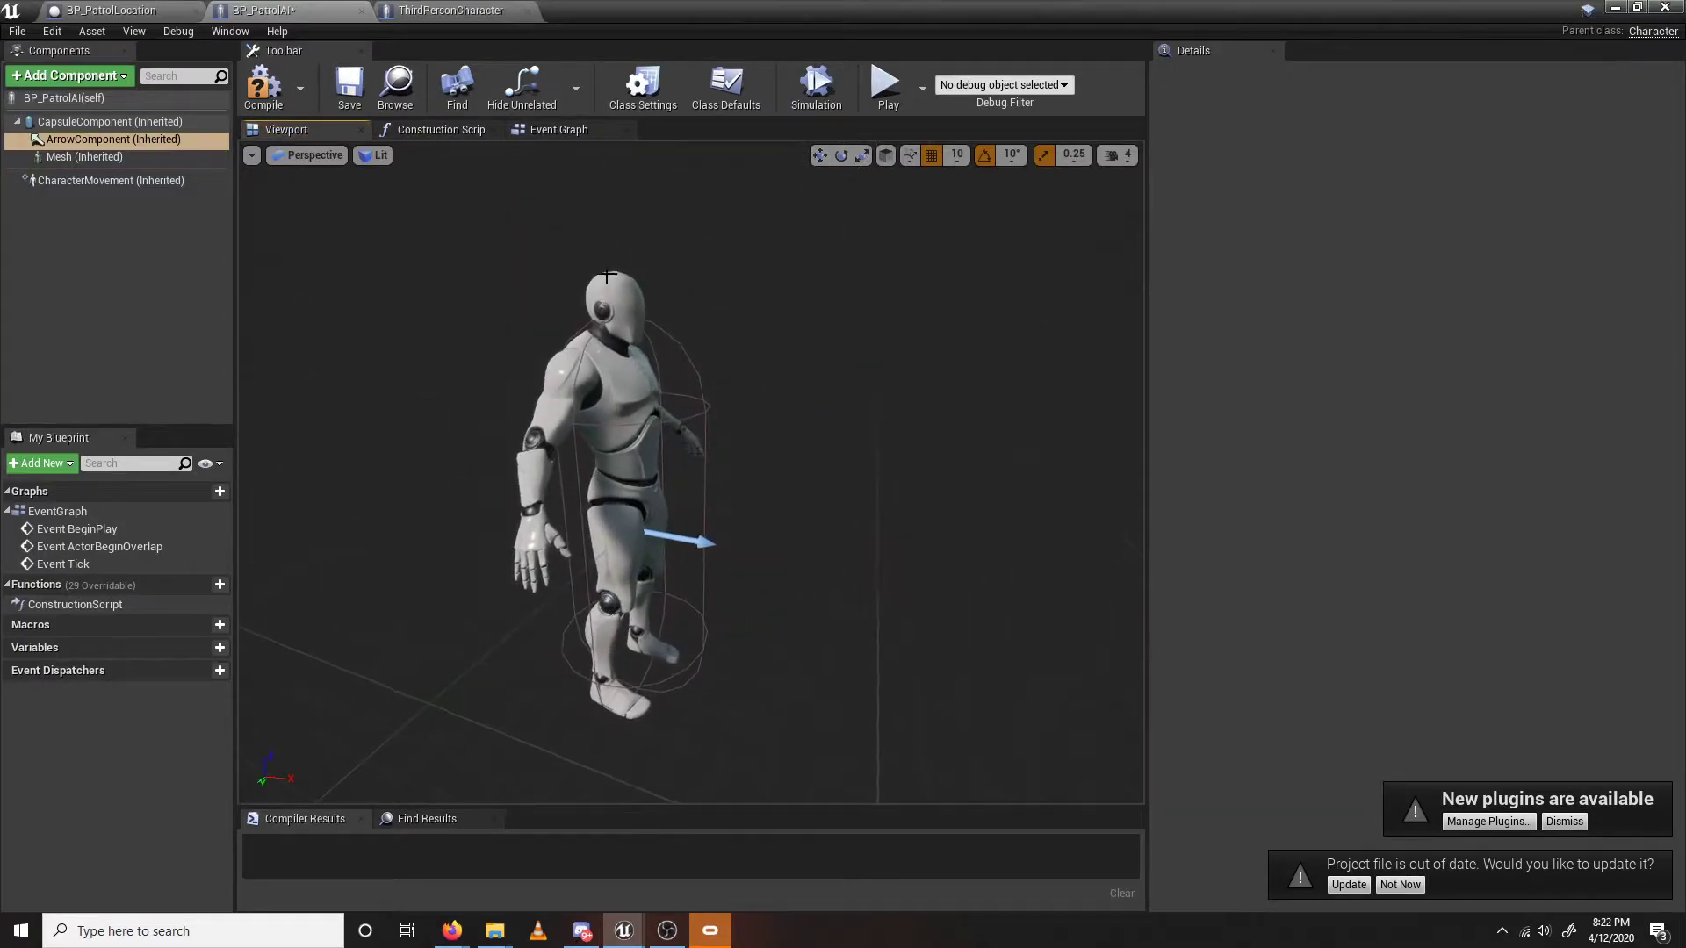
Try a Capsule Half Height of 90 and 100 on BP_PatrolAI's CapsuleComponent.
left_click(604, 288)
left_click(693, 361)
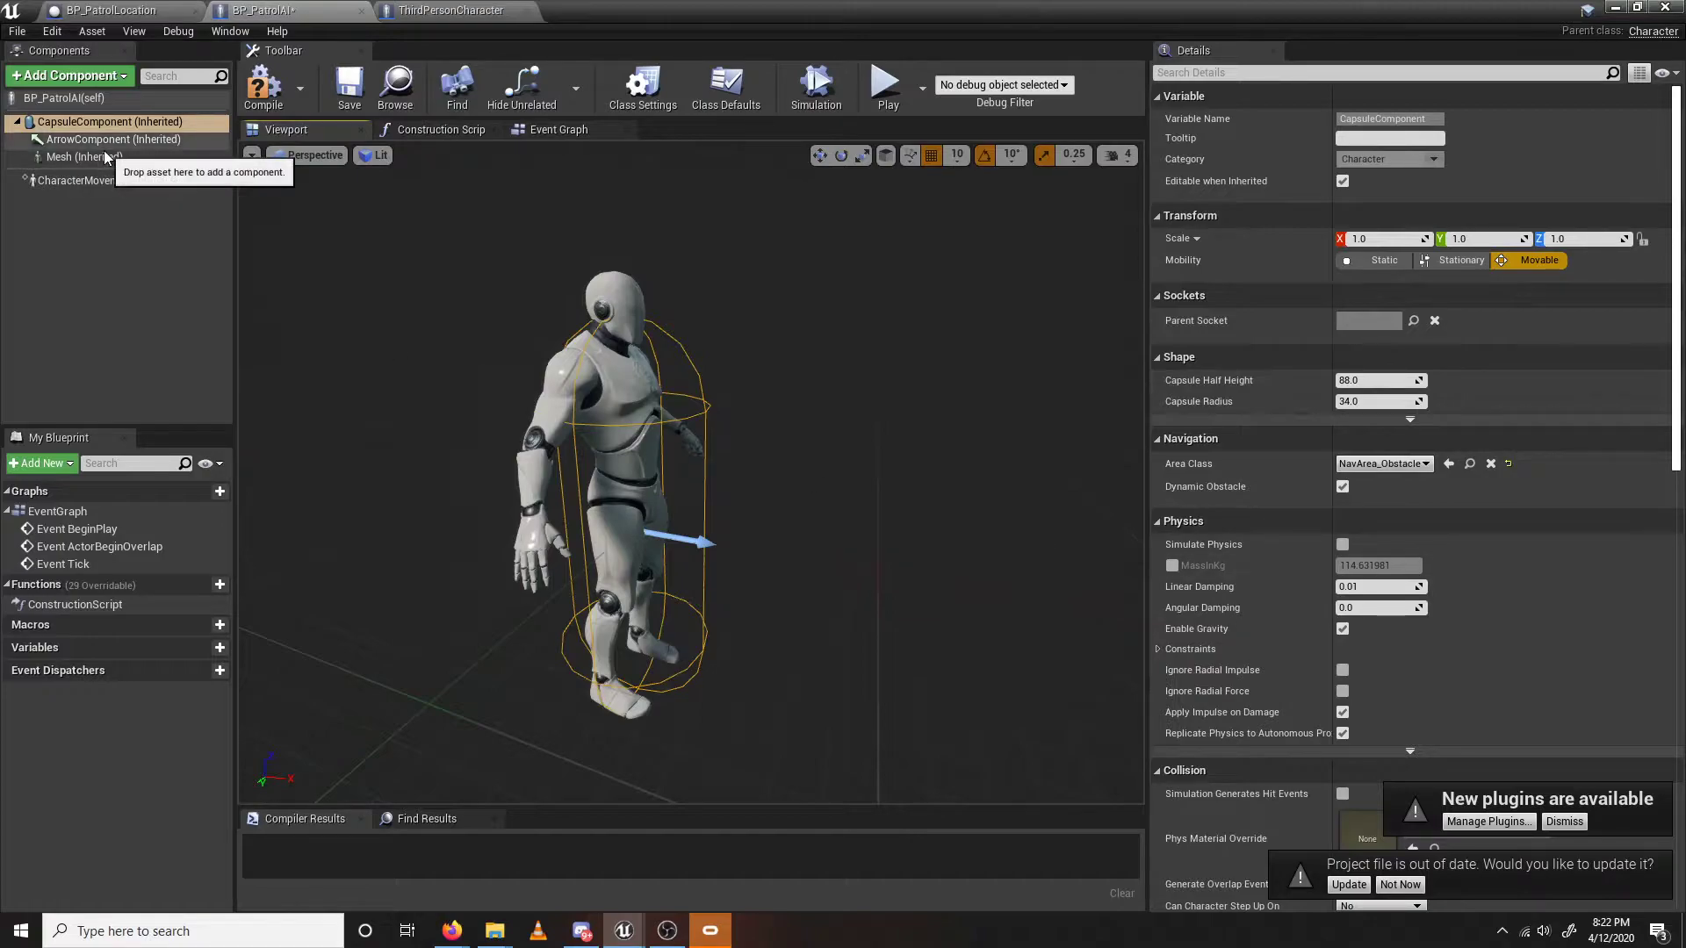
scroll(1377, 378, "down", 1)
left_click(1375, 356)
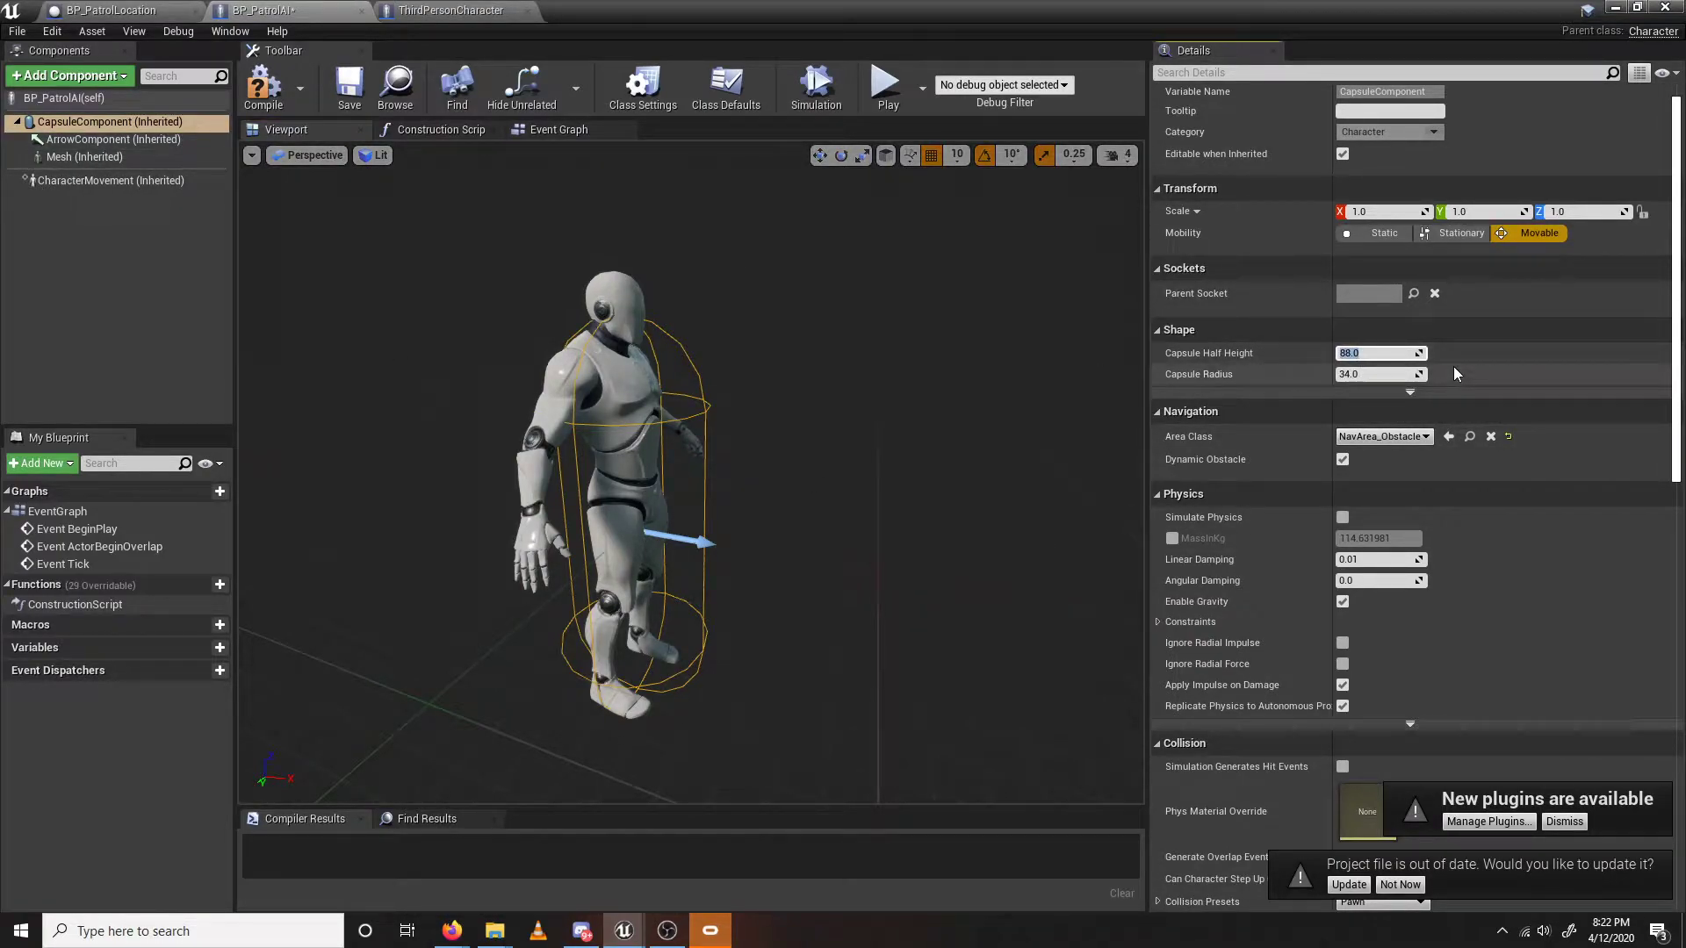
type("90")
key("Return")
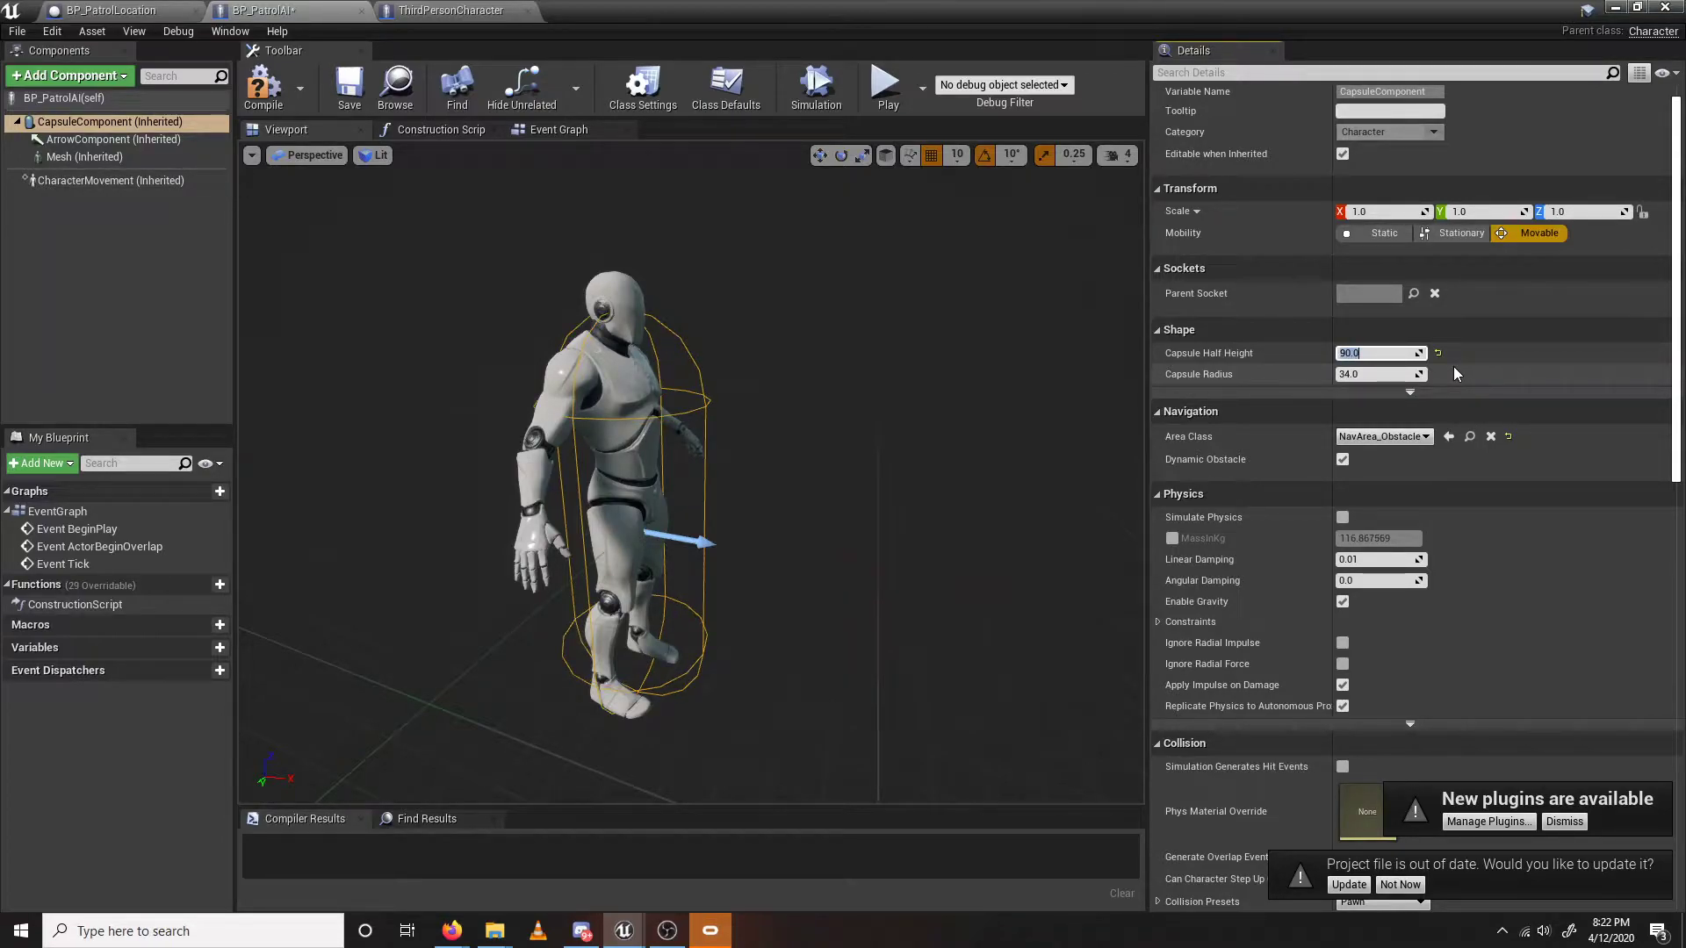
type("100")
key("Return")
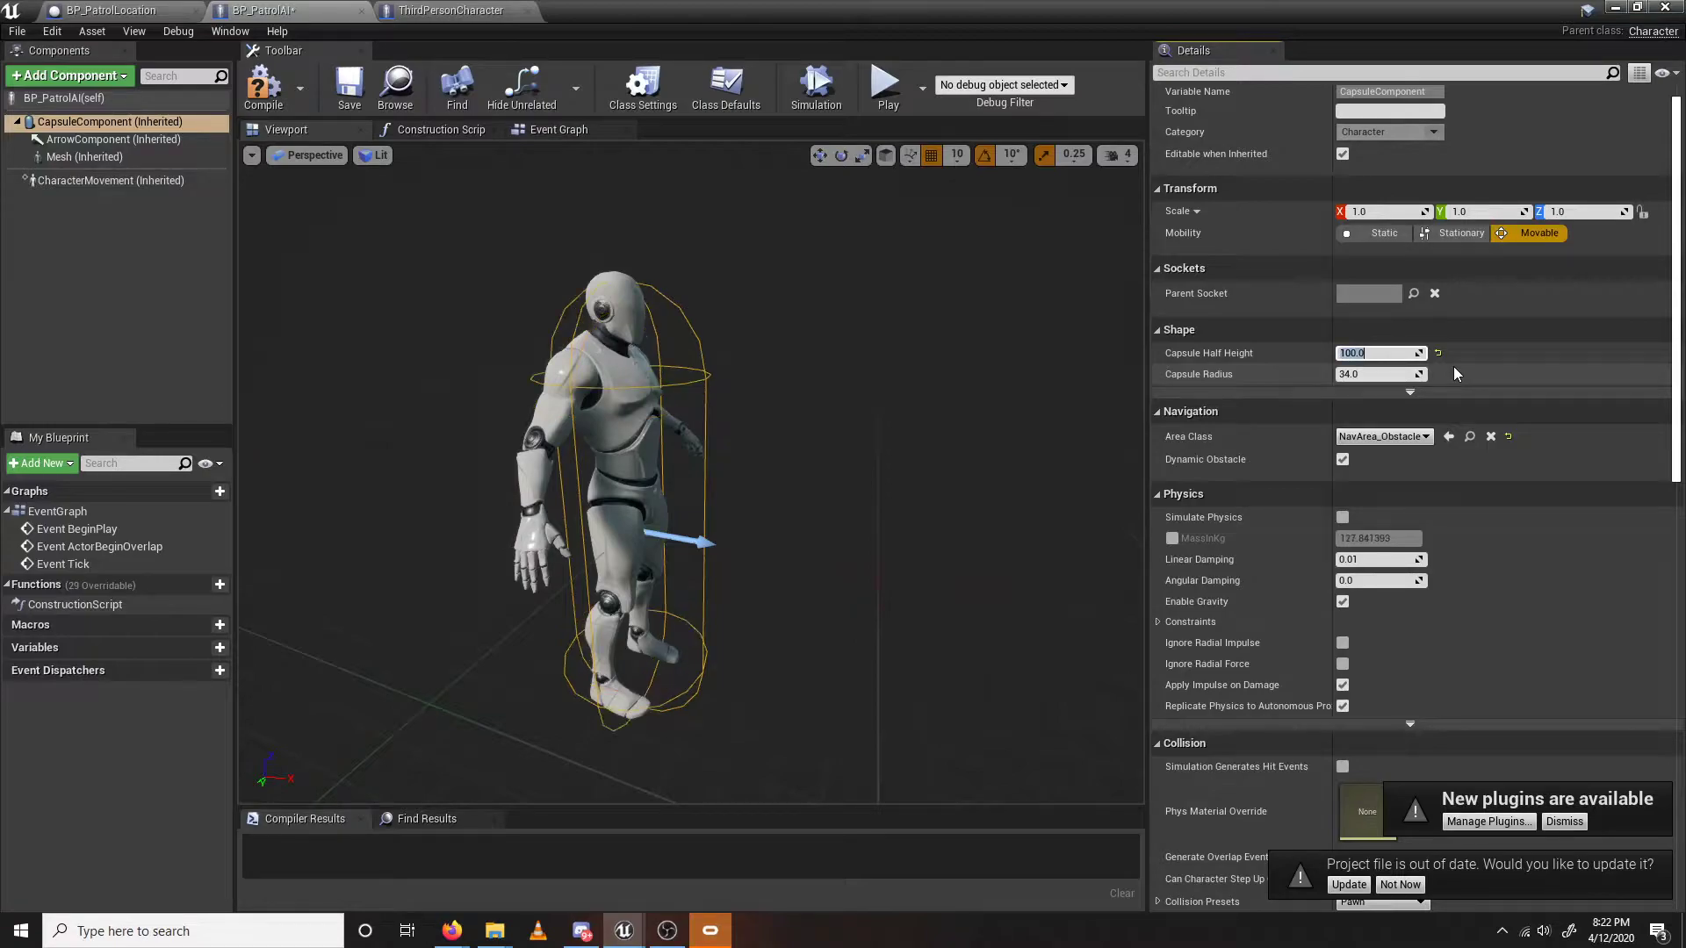
Lower the mannequin mesh to Z -90 inside the capsule.
left_click(617, 283)
scroll(720, 623, "up", 5)
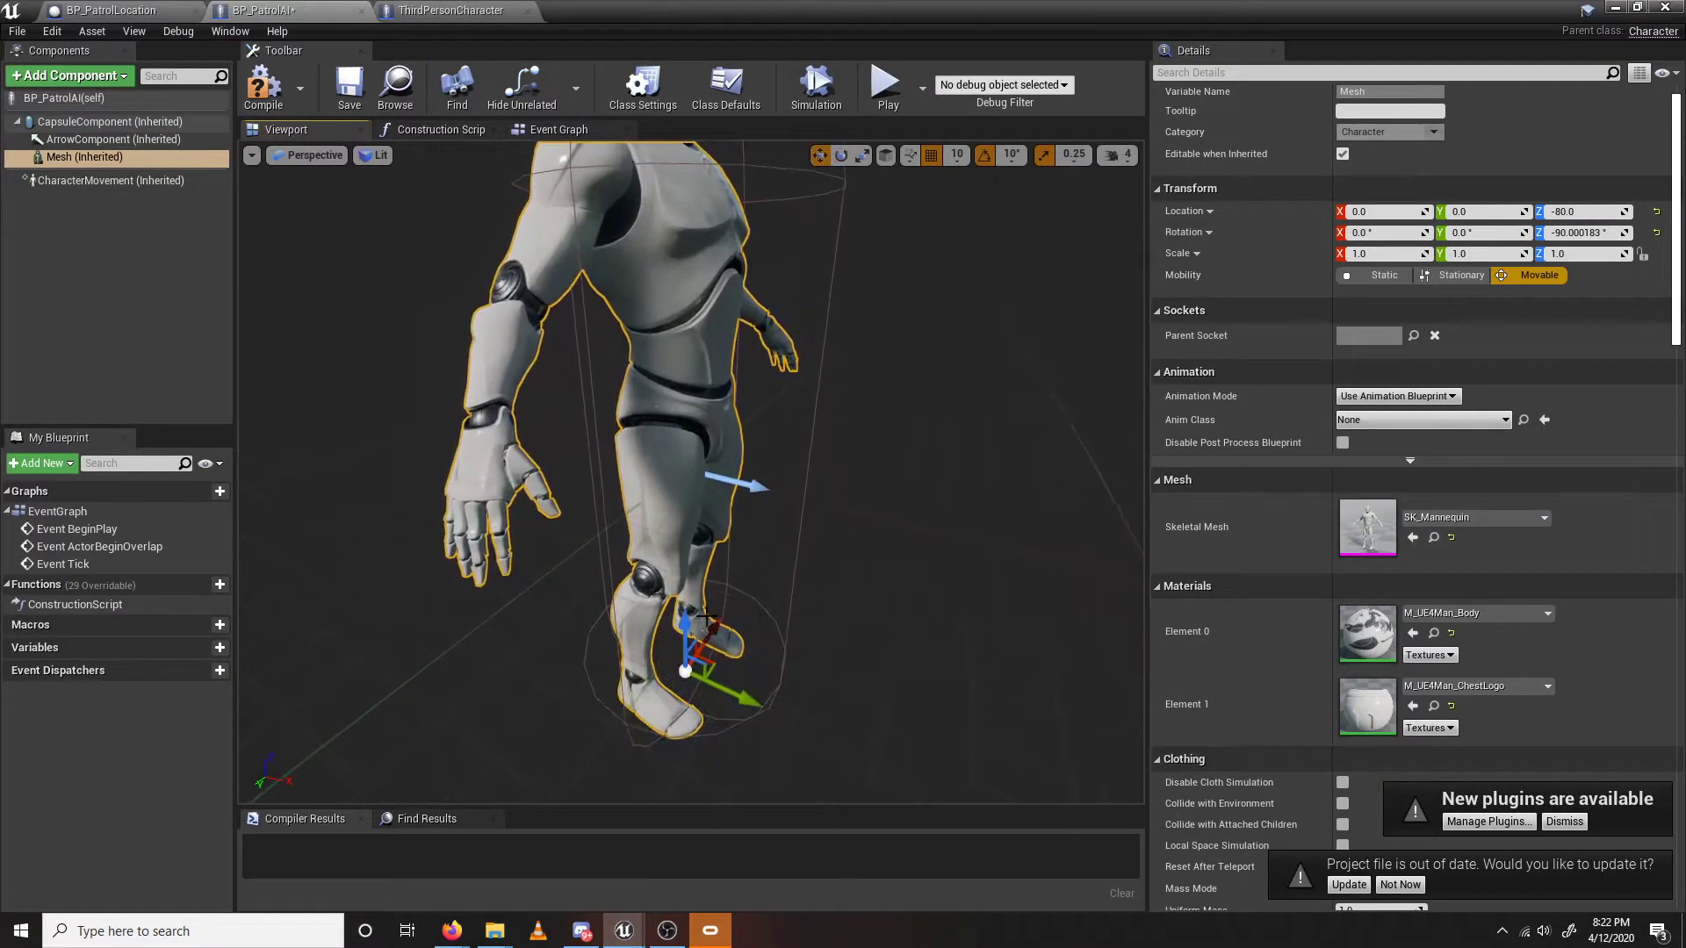
left_click_drag(686, 624, 687, 639)
right_click_drag(686, 639, 685, 588)
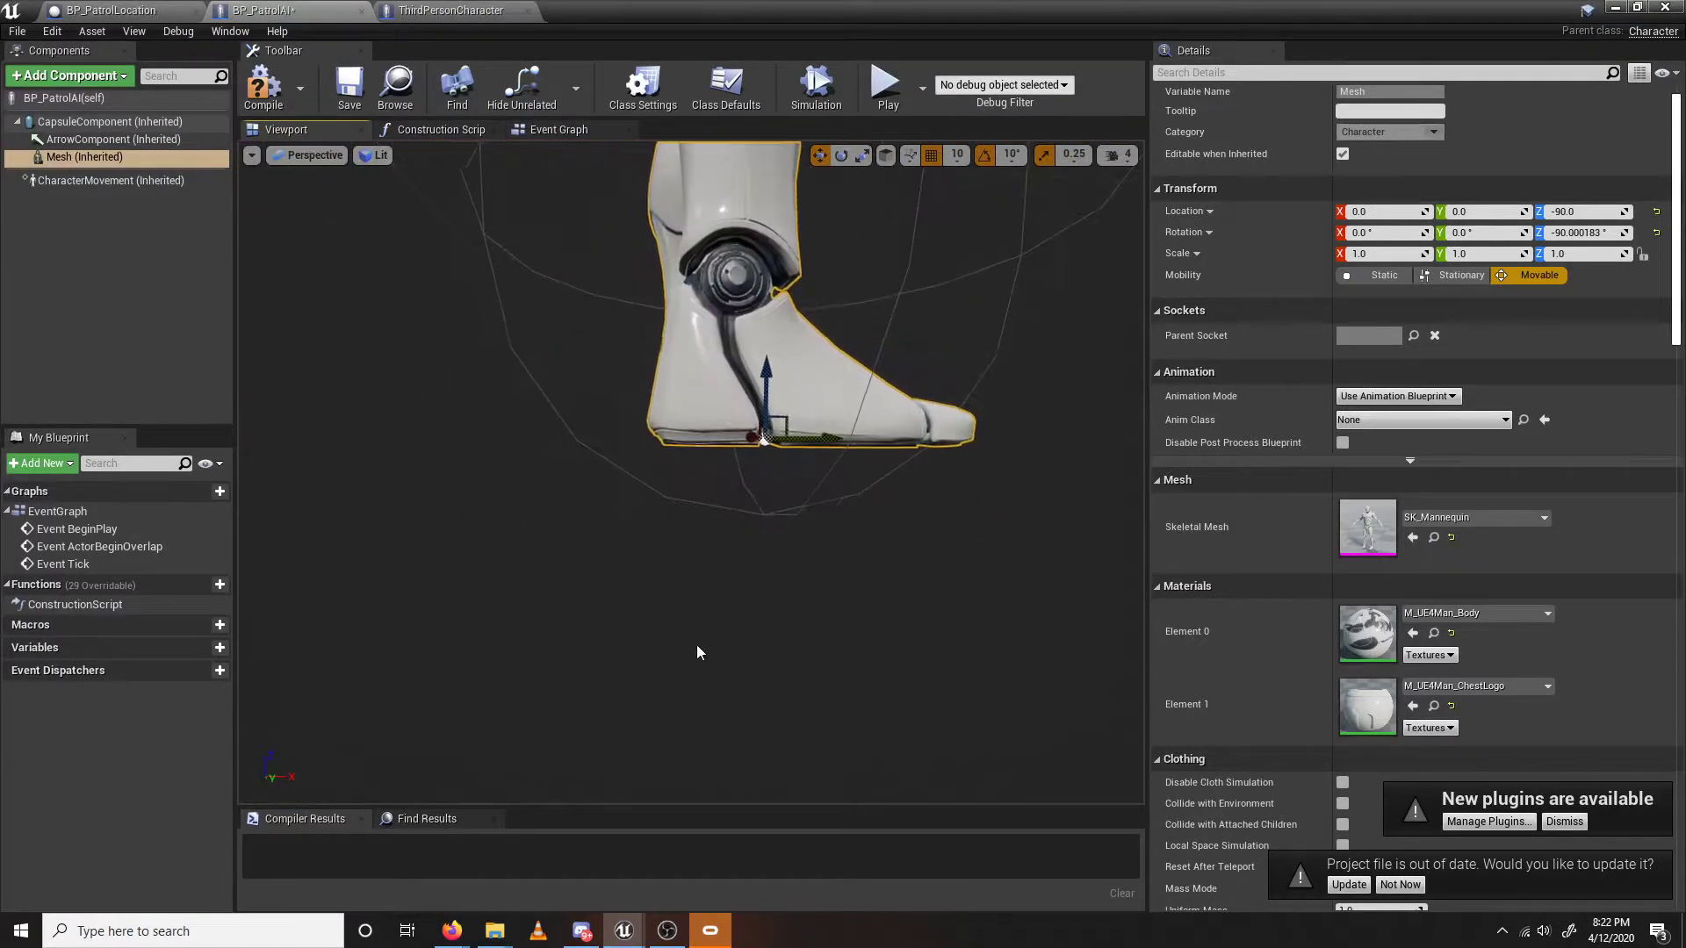
mouse_move(773, 410)
left_mouse_down()
mouse_move(773, 476)
mouse_move(781, 402)
left_mouse_up()
Set the CapsuleComponent's Capsule Half Height to 92 and its Capsule Radius to 17.
right_click_drag(786, 396, 689, 360)
left_click(789, 384)
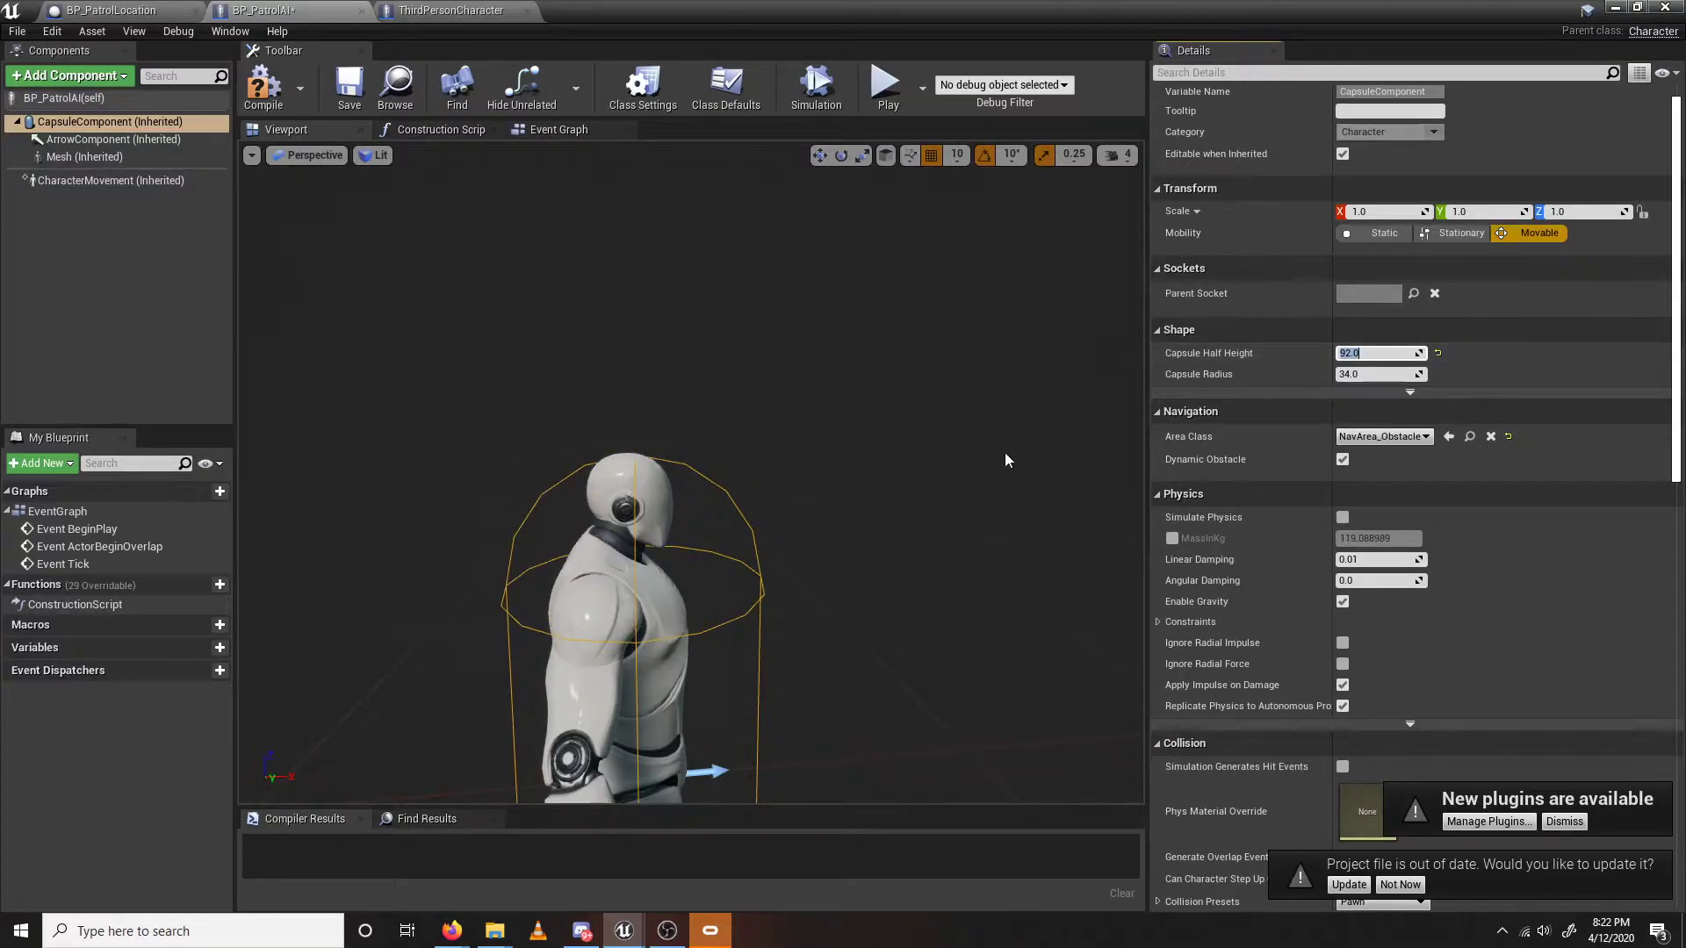
right_click_drag(948, 421, 668, 479)
mouse_move(989, 500)
right_mouse_down()
mouse_move(944, 479)
mouse_move(1009, 492)
mouse_move(989, 500)
right_mouse_up()
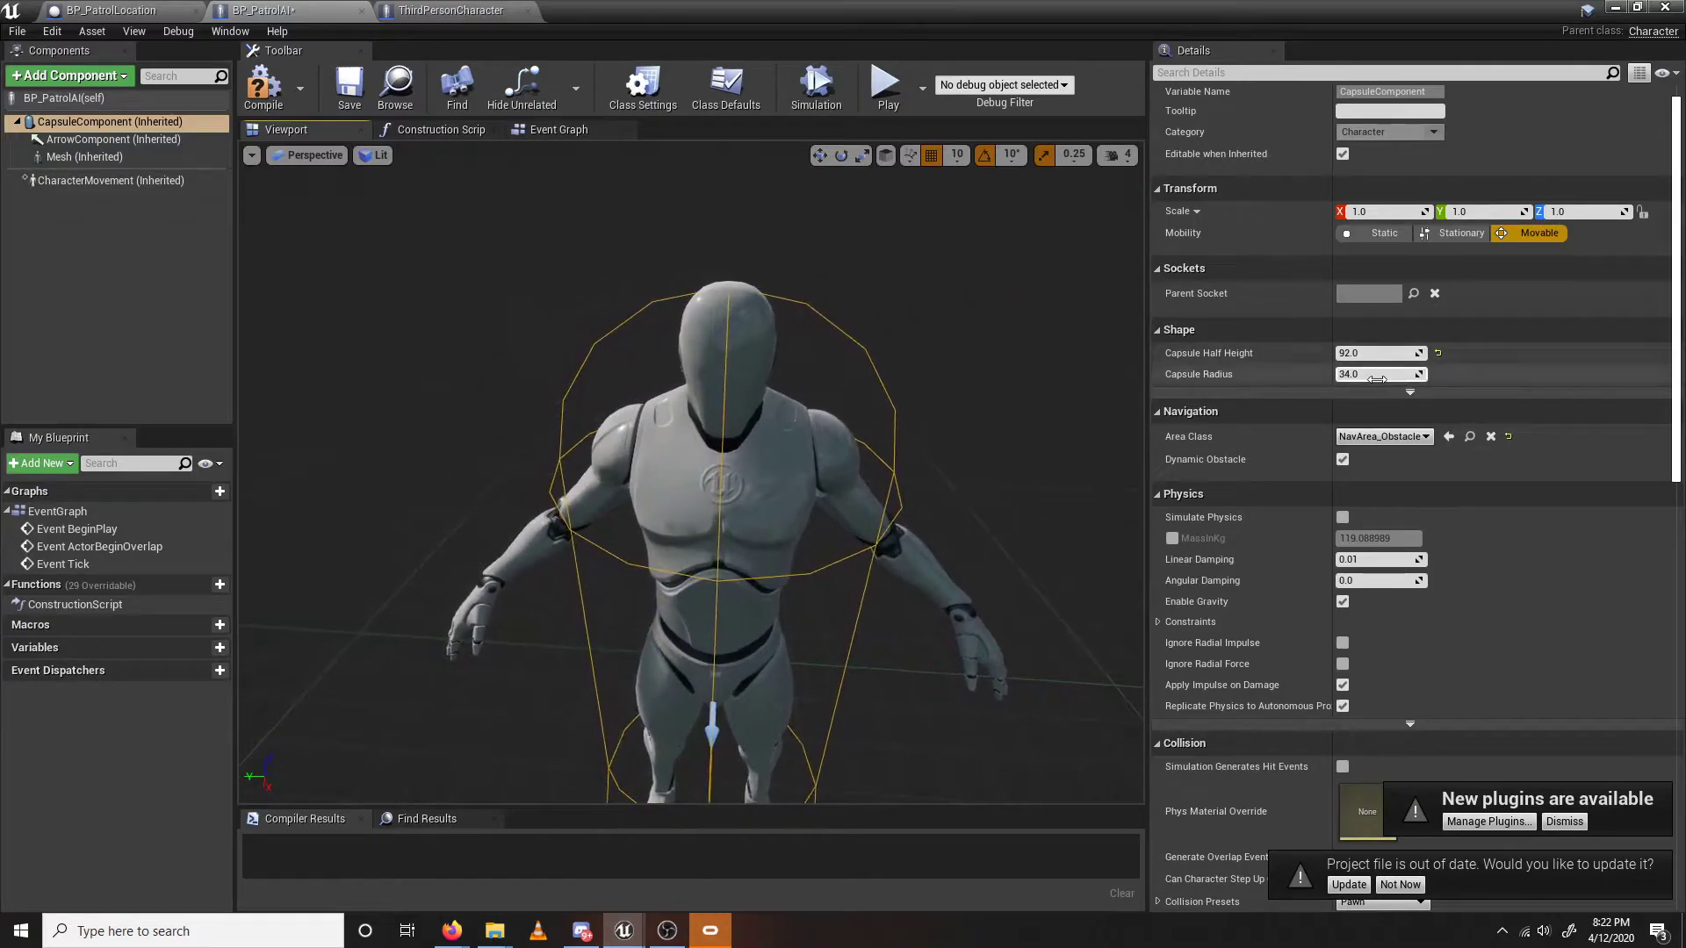
type("17")
key("Return")
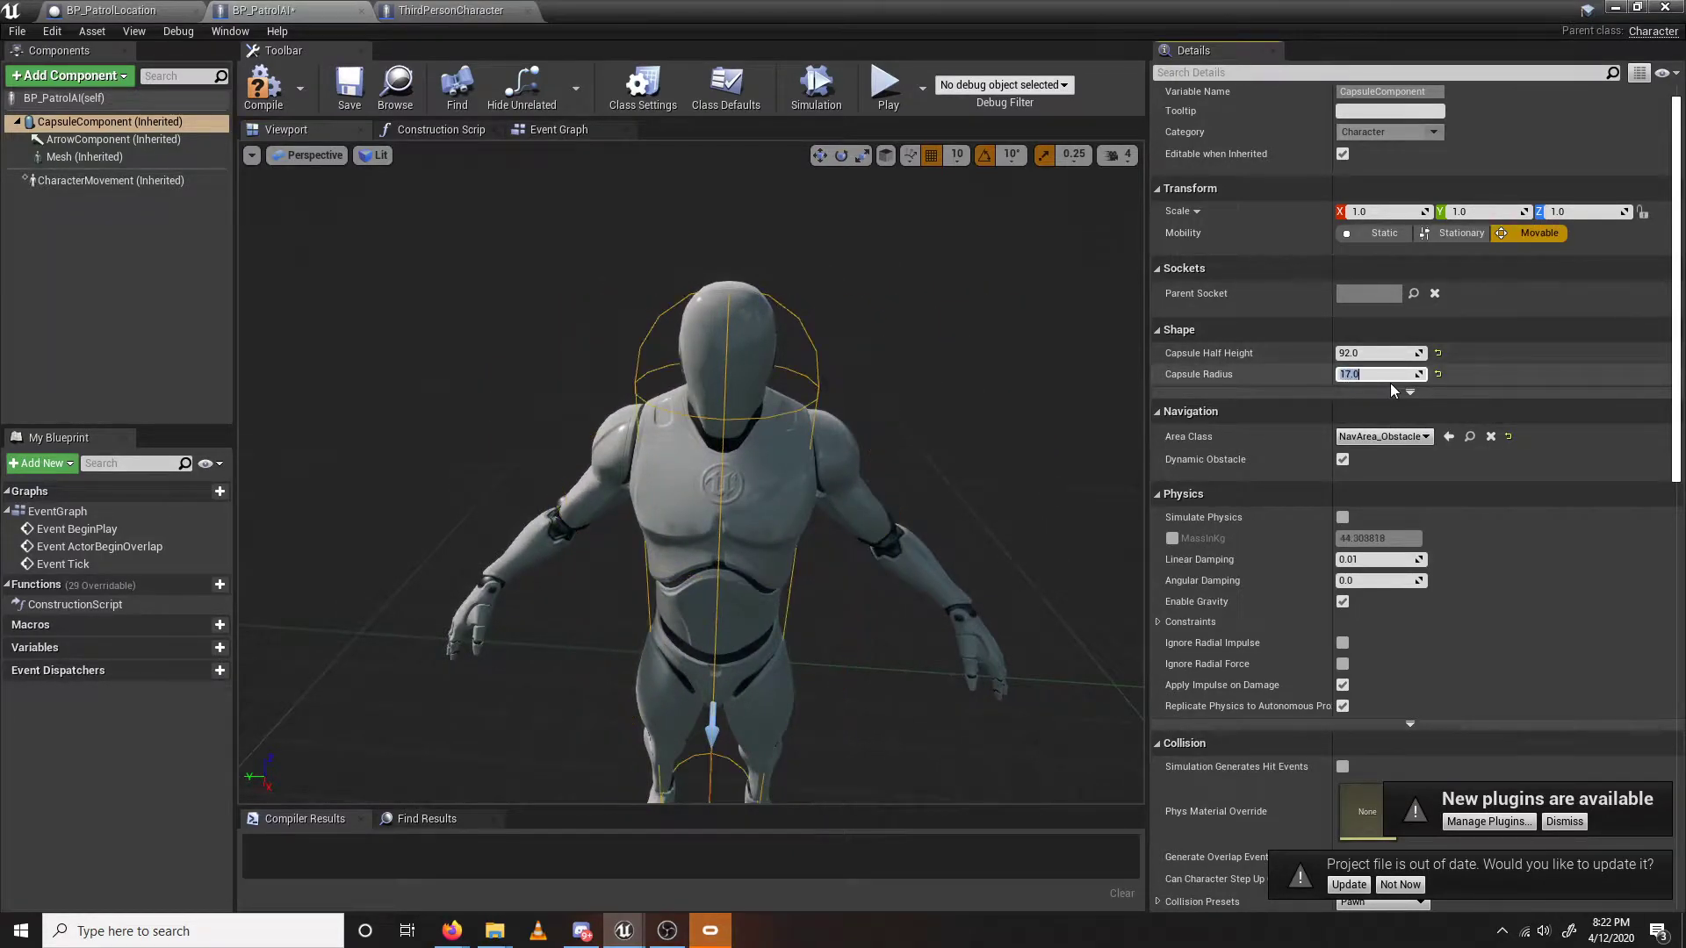
right_click_drag(1001, 448, 1168, 527)
right_click_drag(723, 538, 714, 458)
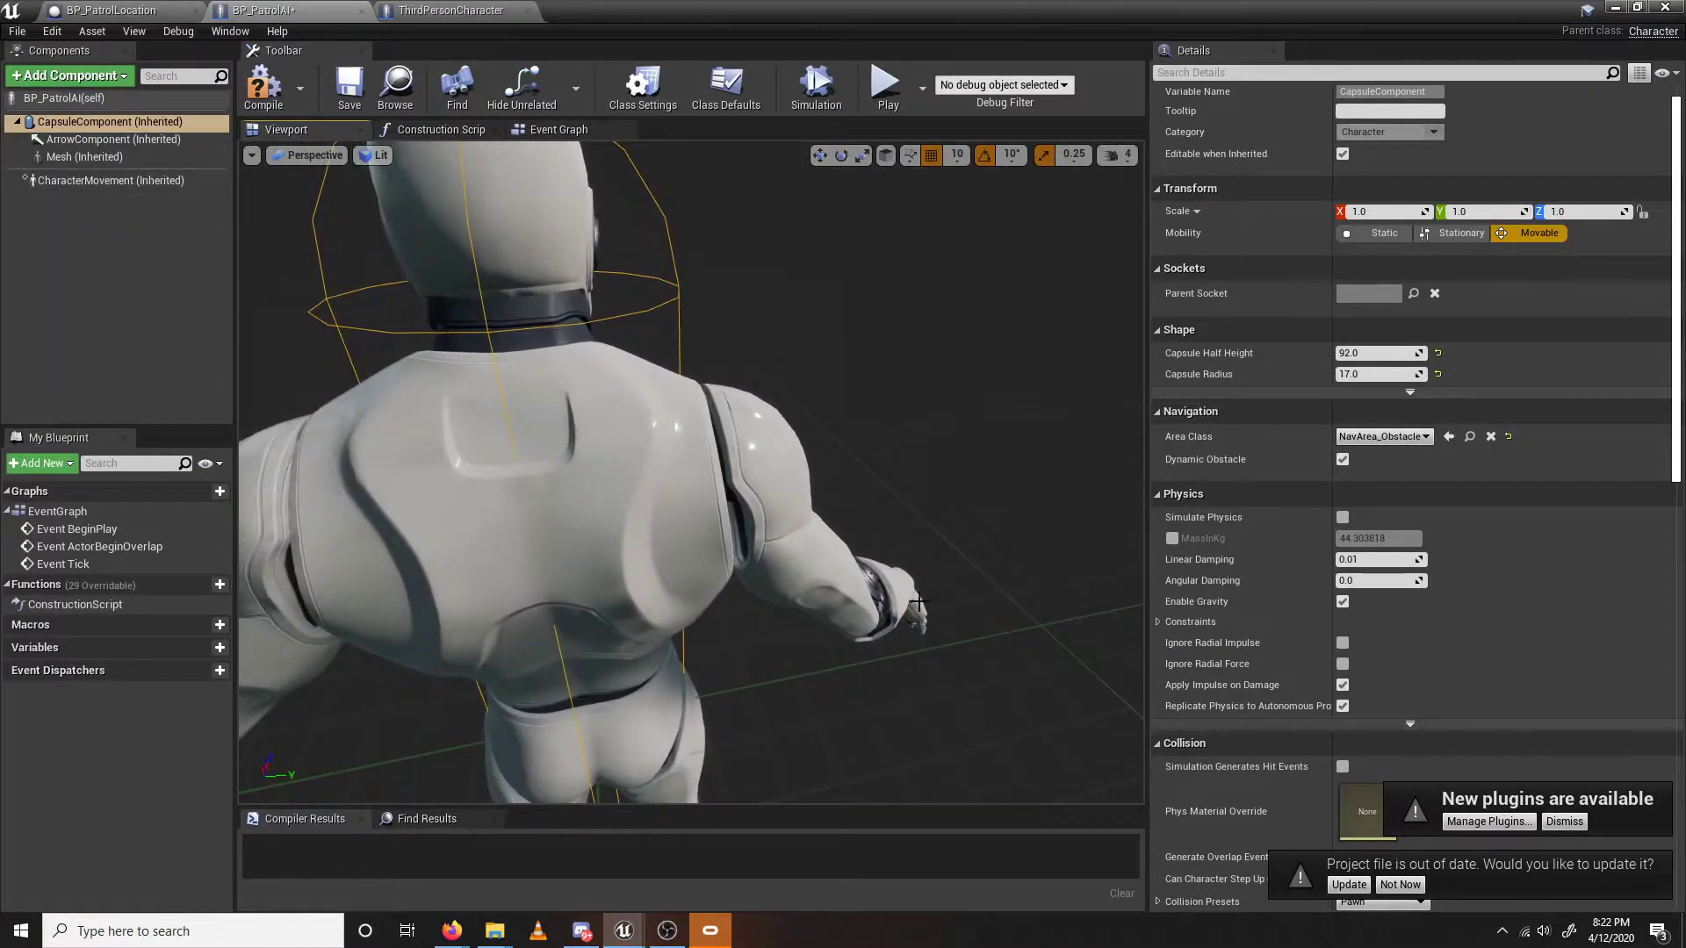
right_click_drag(841, 520, 483, 579)
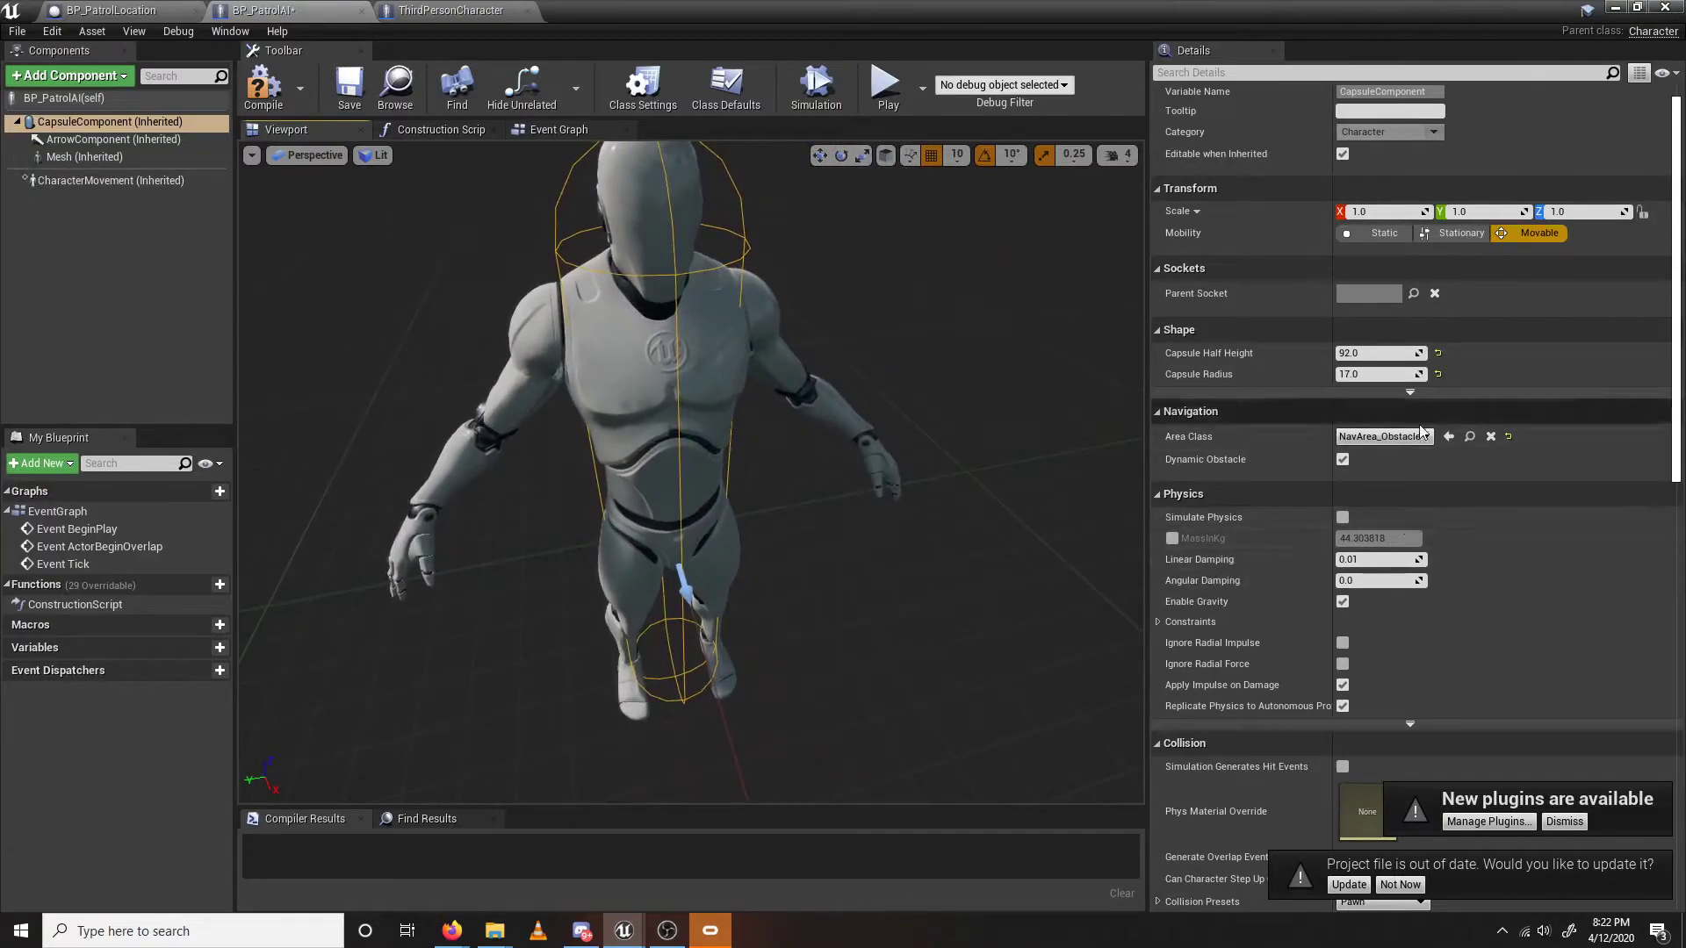
Locate the animation blueprint used by ThirdPersonCharacter's mesh, ThirdPerson_AnimBP, and open it in a maximized editor.
left_click(127, 157)
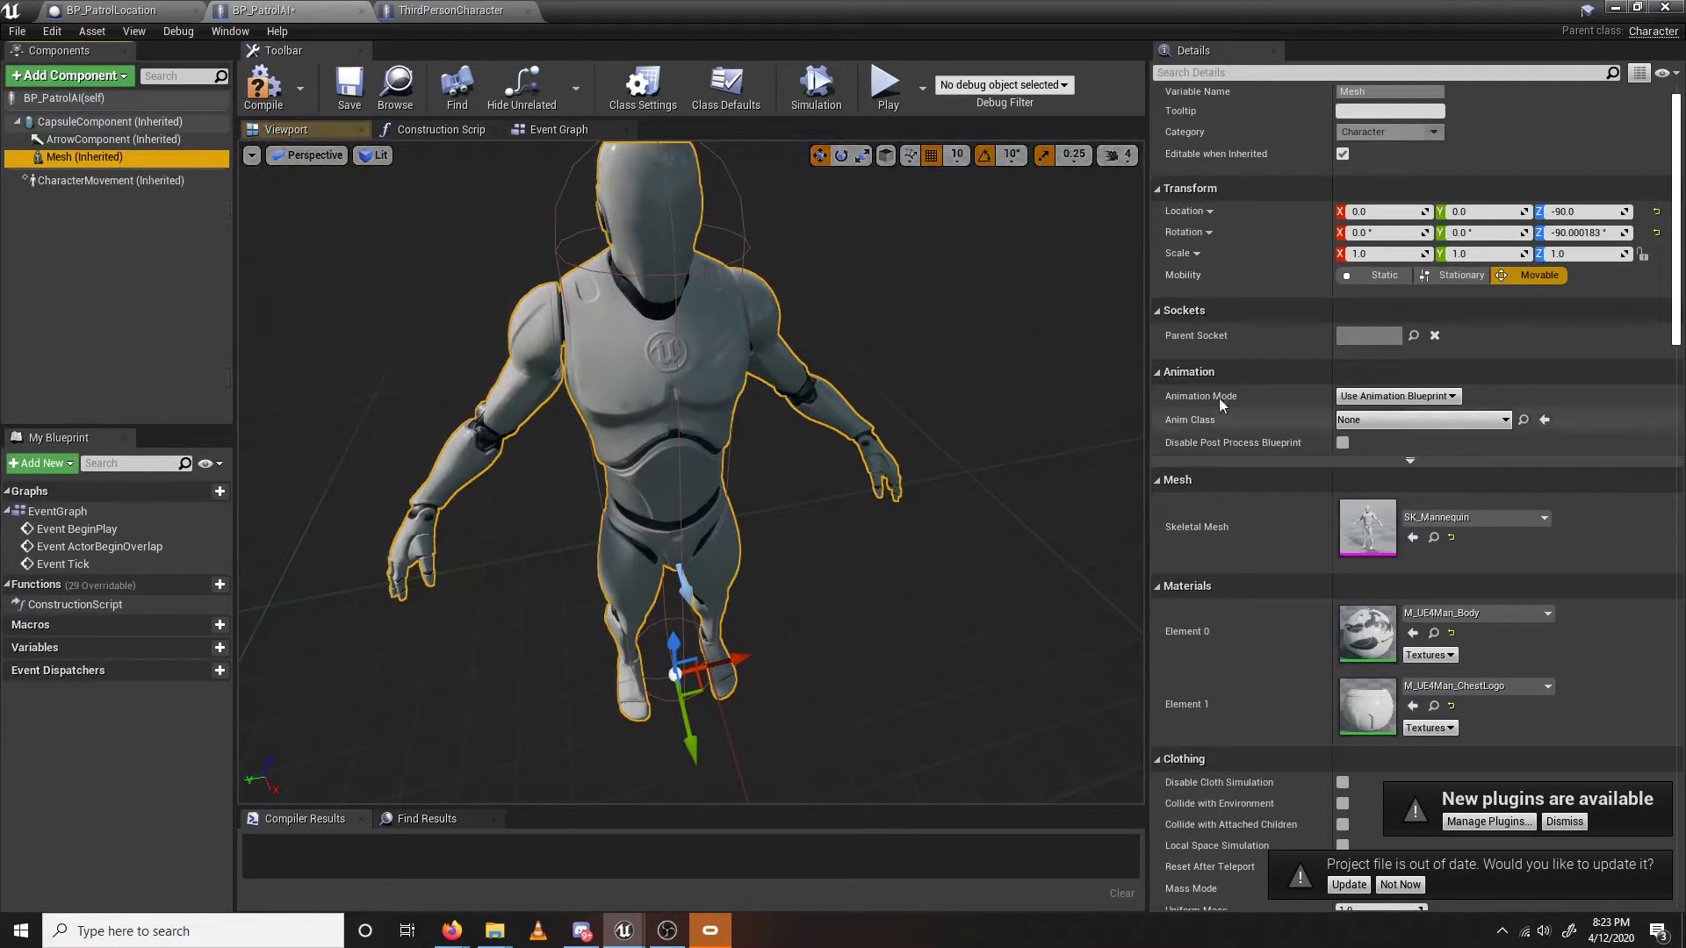
right_click_drag(342, 166, 666, 356)
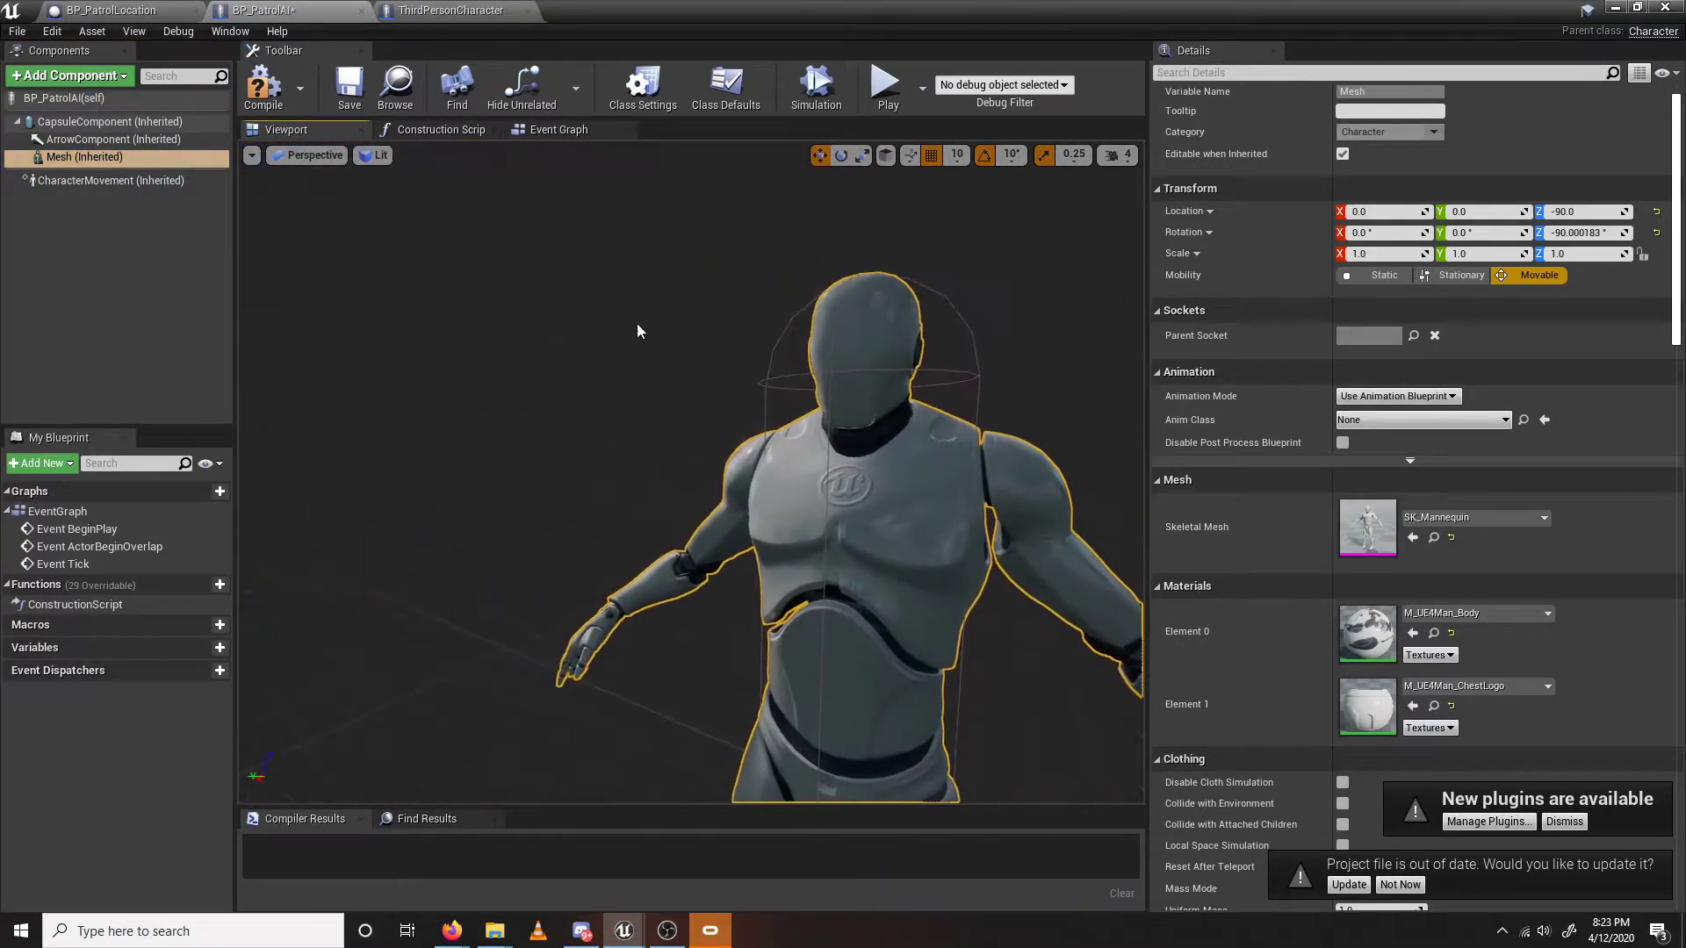
left_click(461, 15)
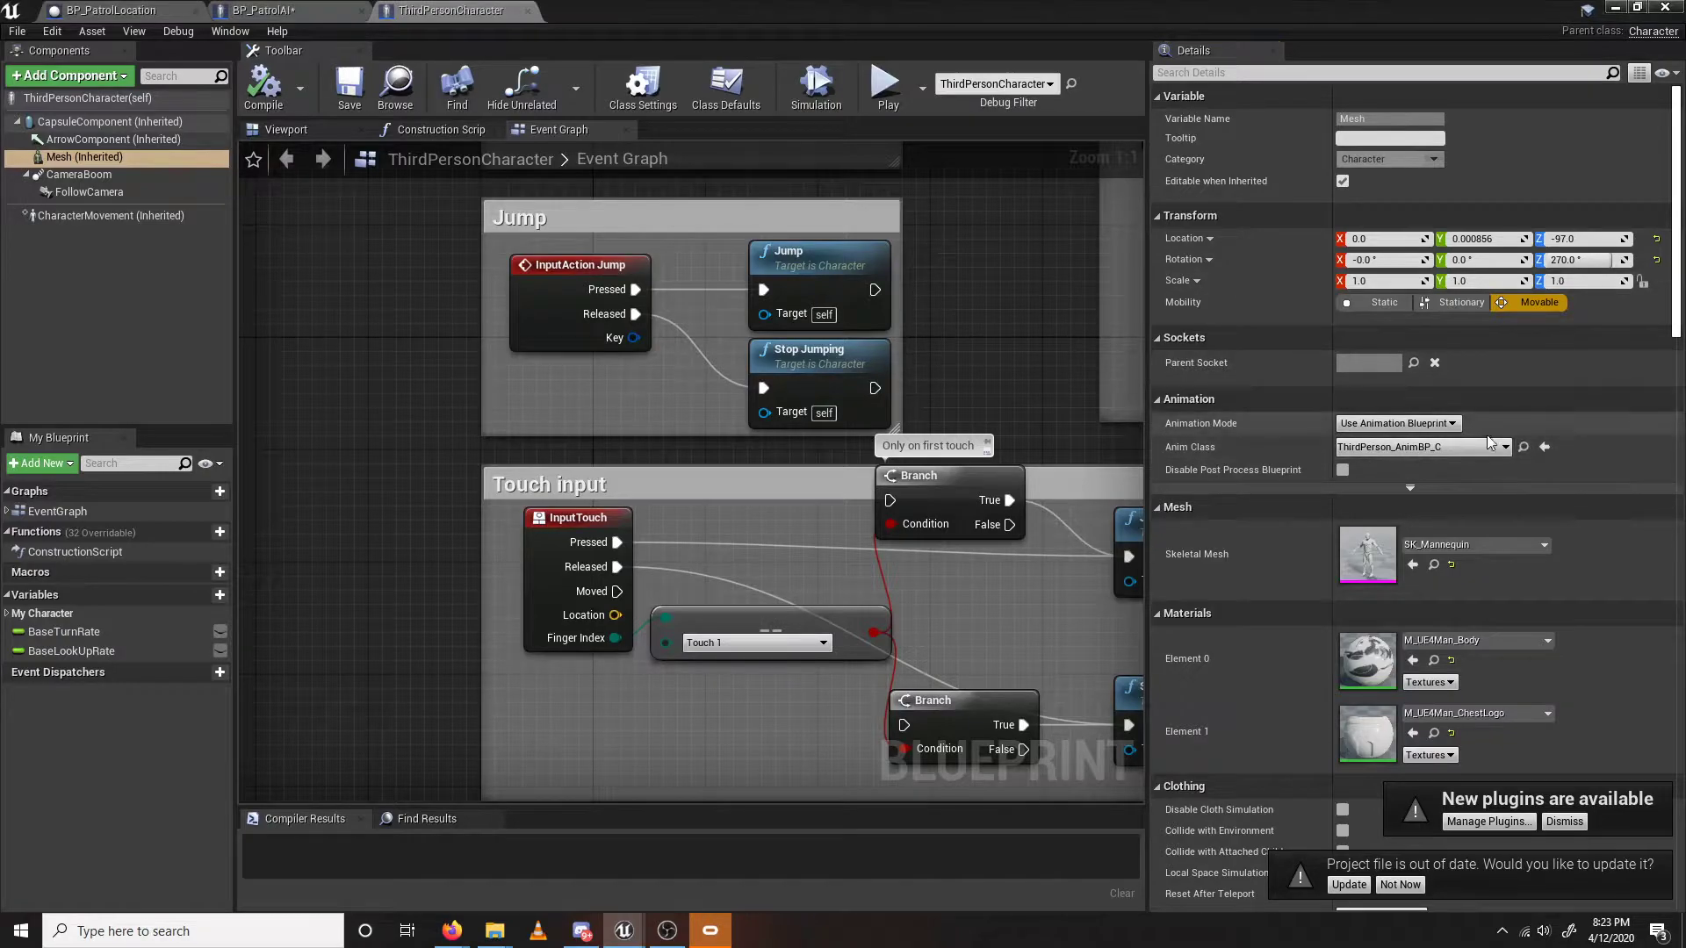
left_click_drag(1077, 11, 1135, 134)
double_click(19, 725)
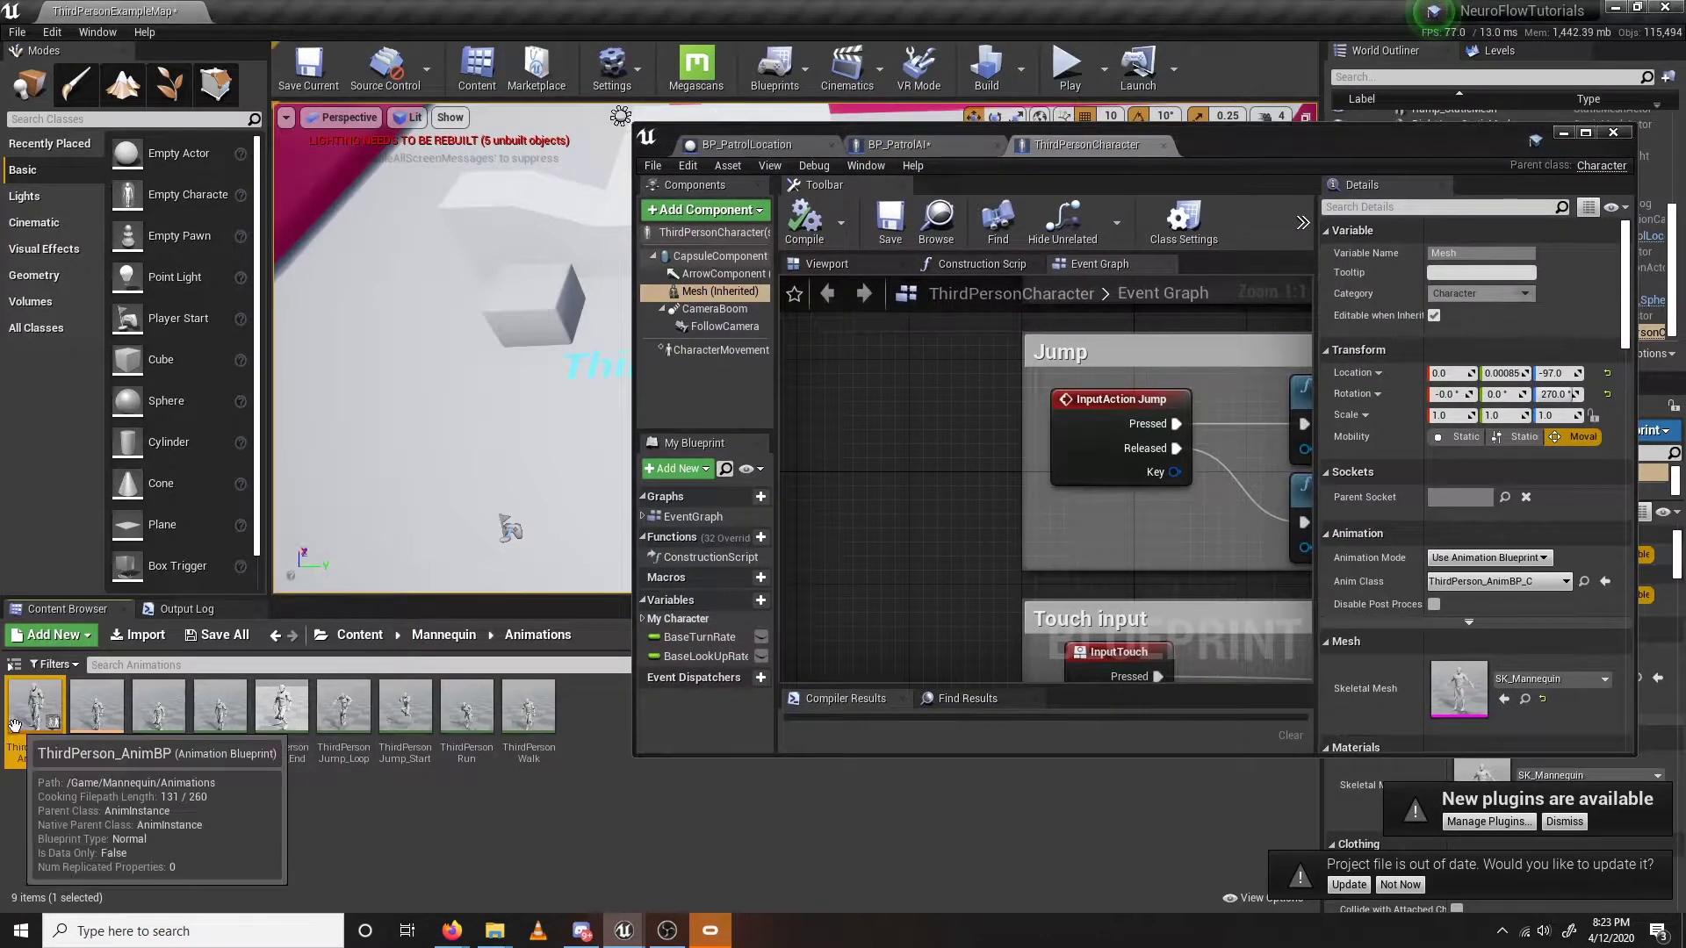
double_click(1308, 128)
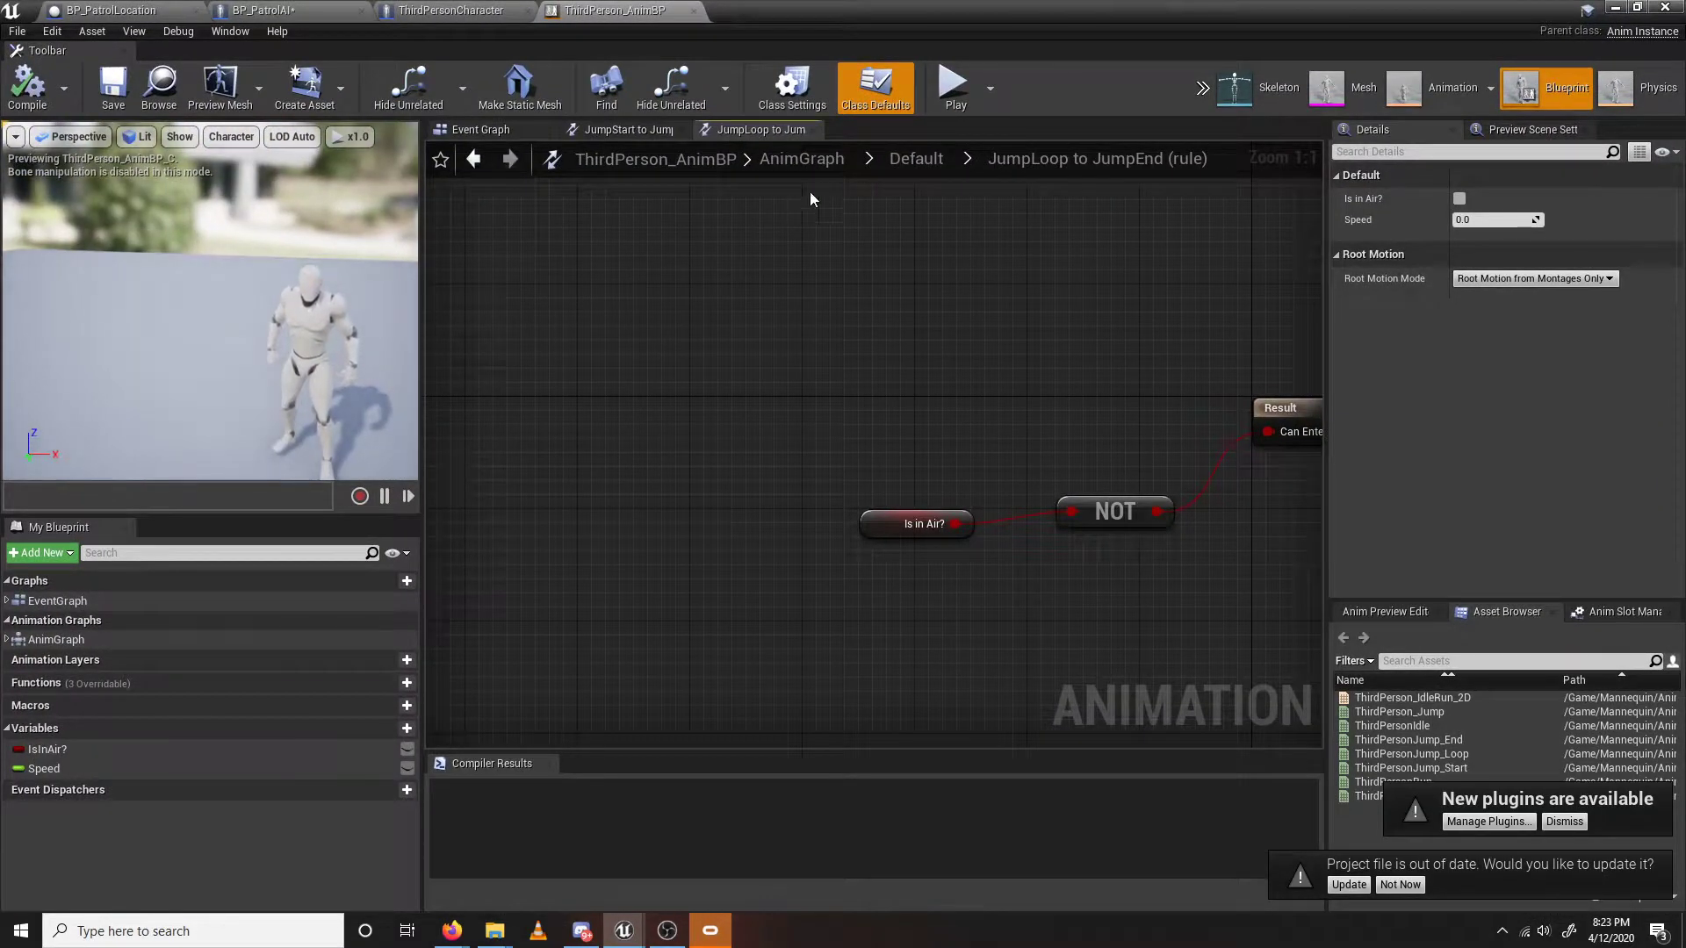
Examine ThirdPerson_AnimBP's Default state machine, including the Idle/Run state and its ThirdPerson_IdleRun_2D blend space.
left_click(914, 158)
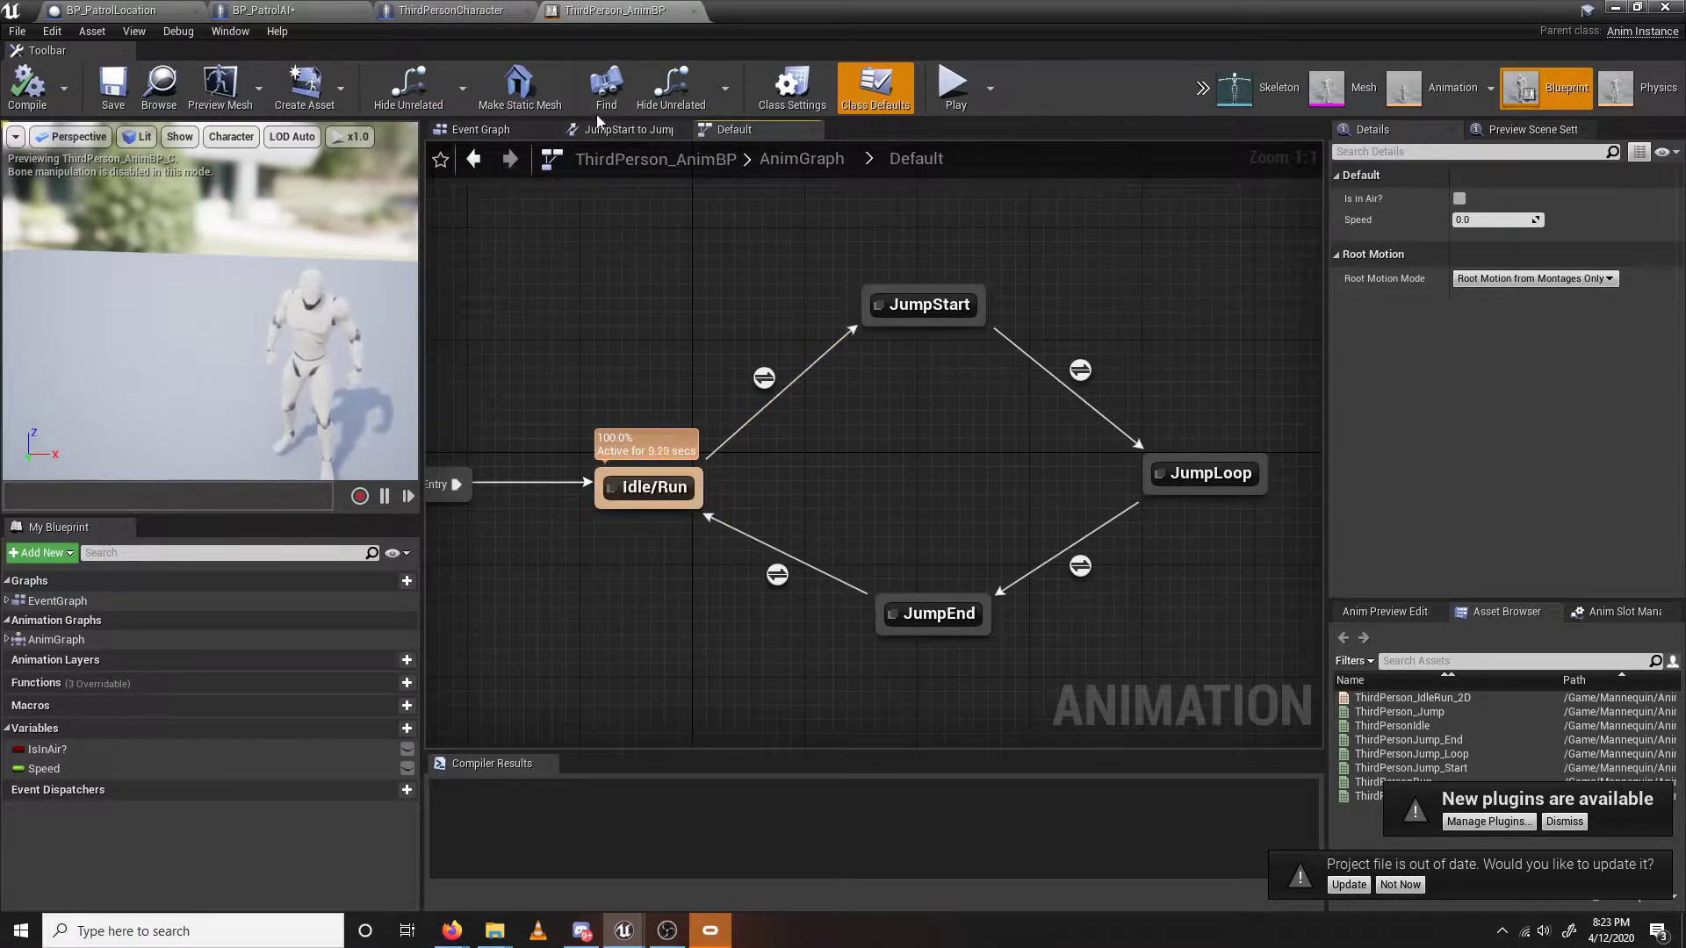
left_click(800, 158)
left_click(787, 473)
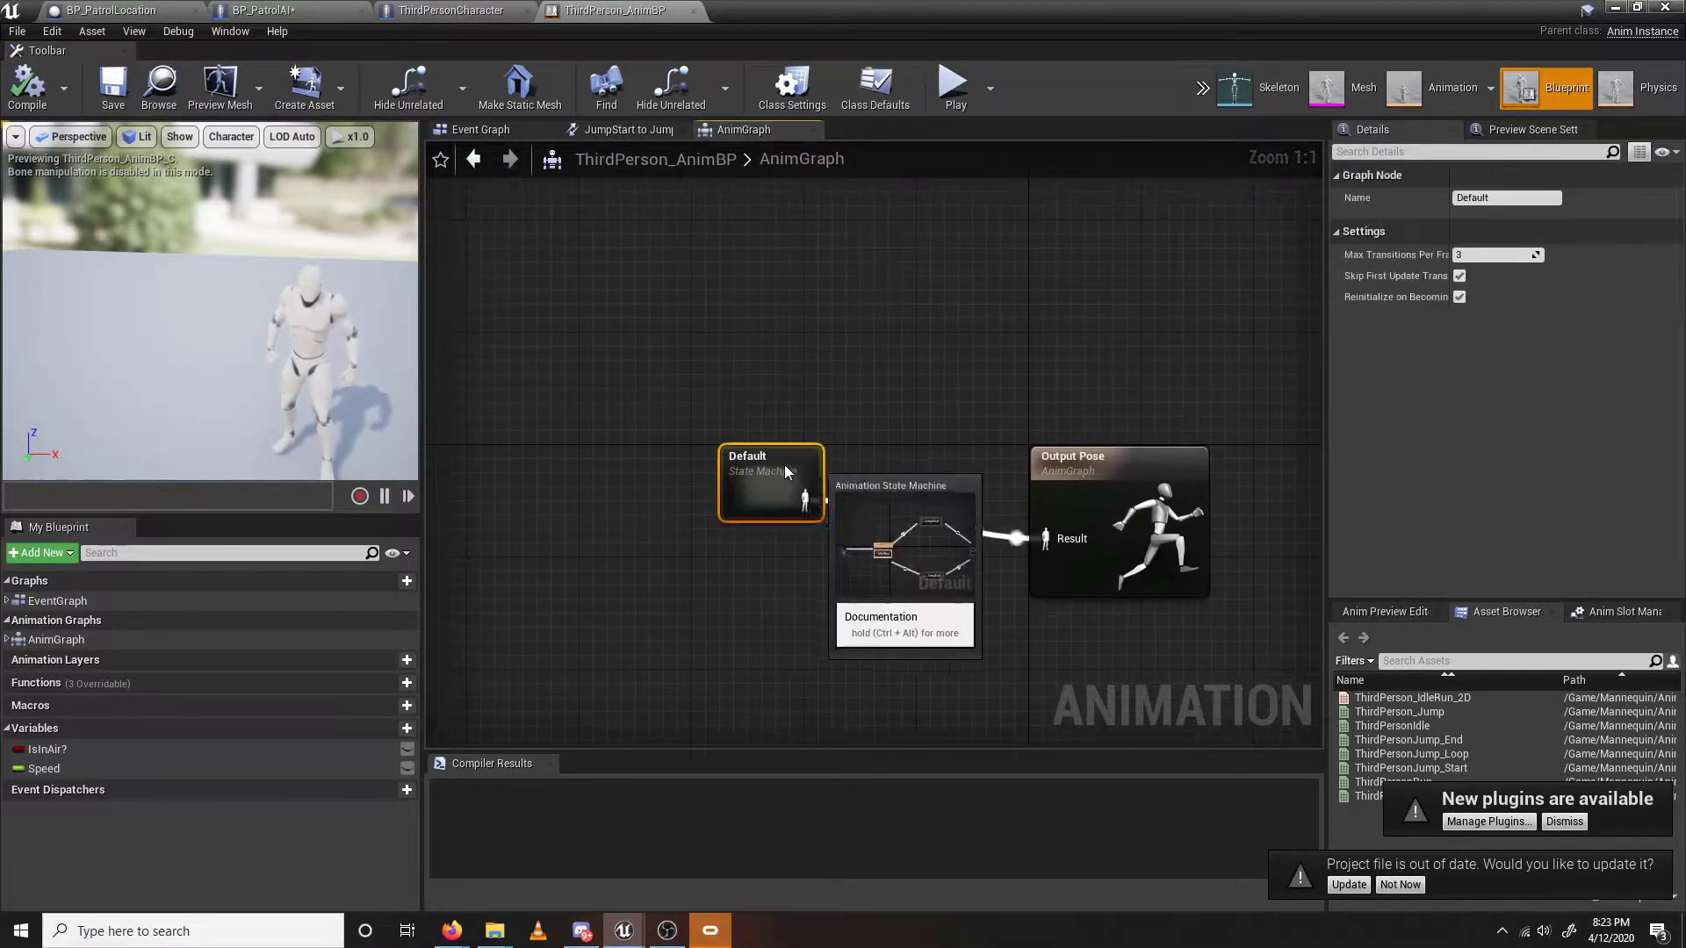
double_click(786, 473)
double_click(817, 463)
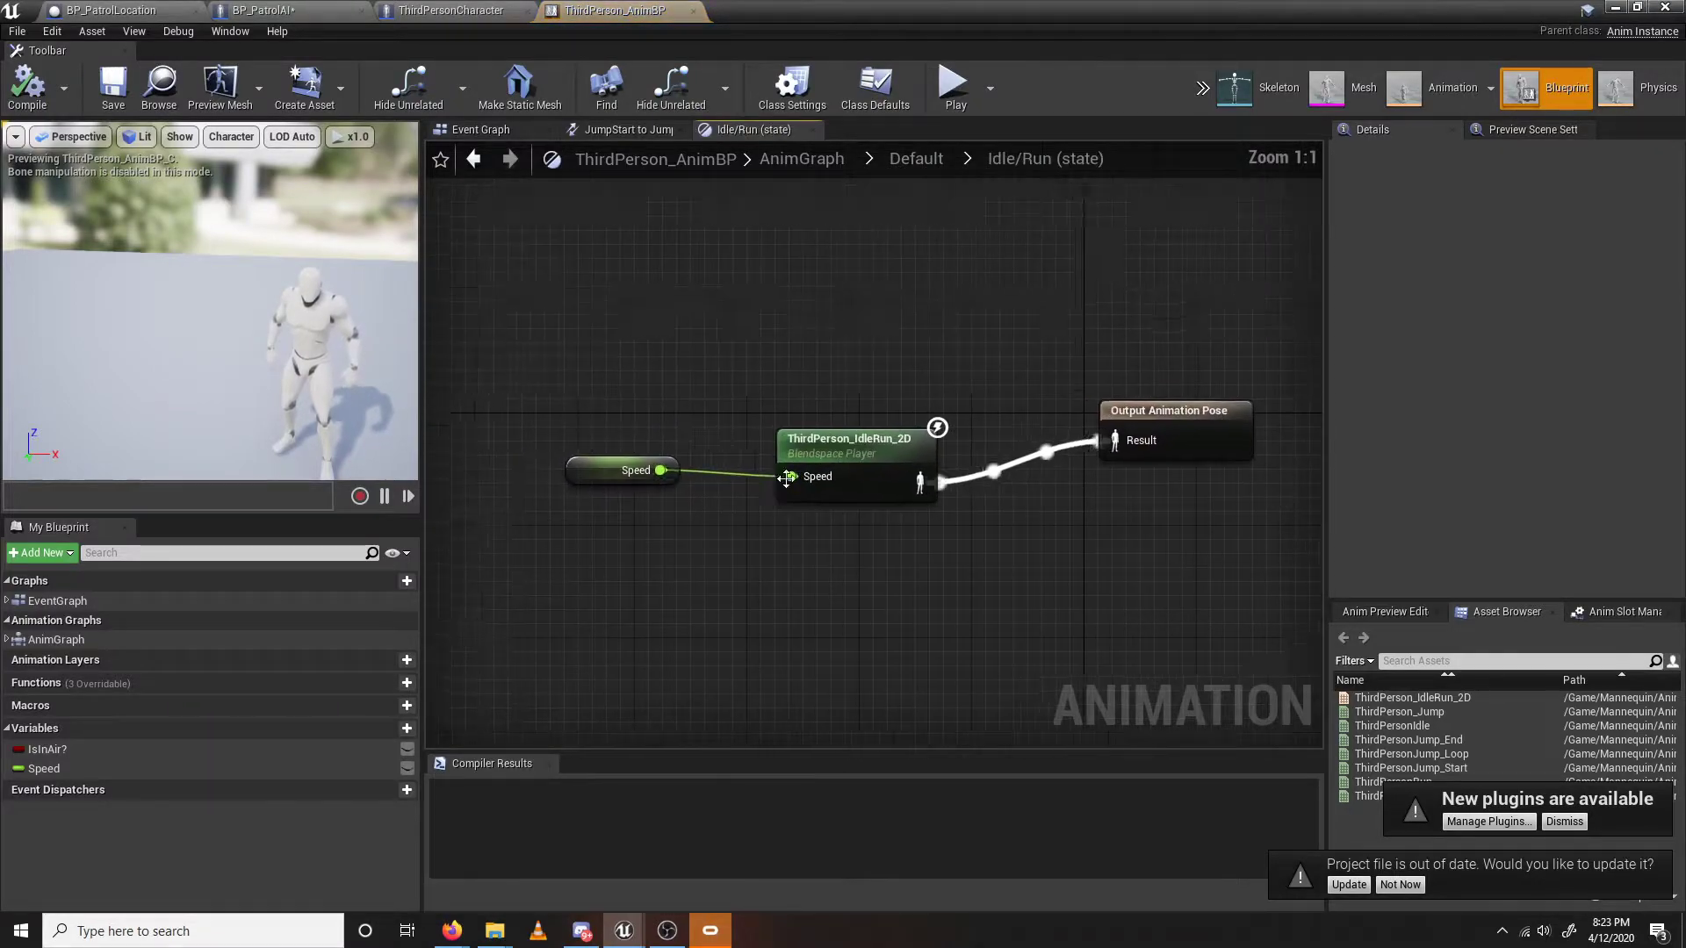
double_click(874, 473)
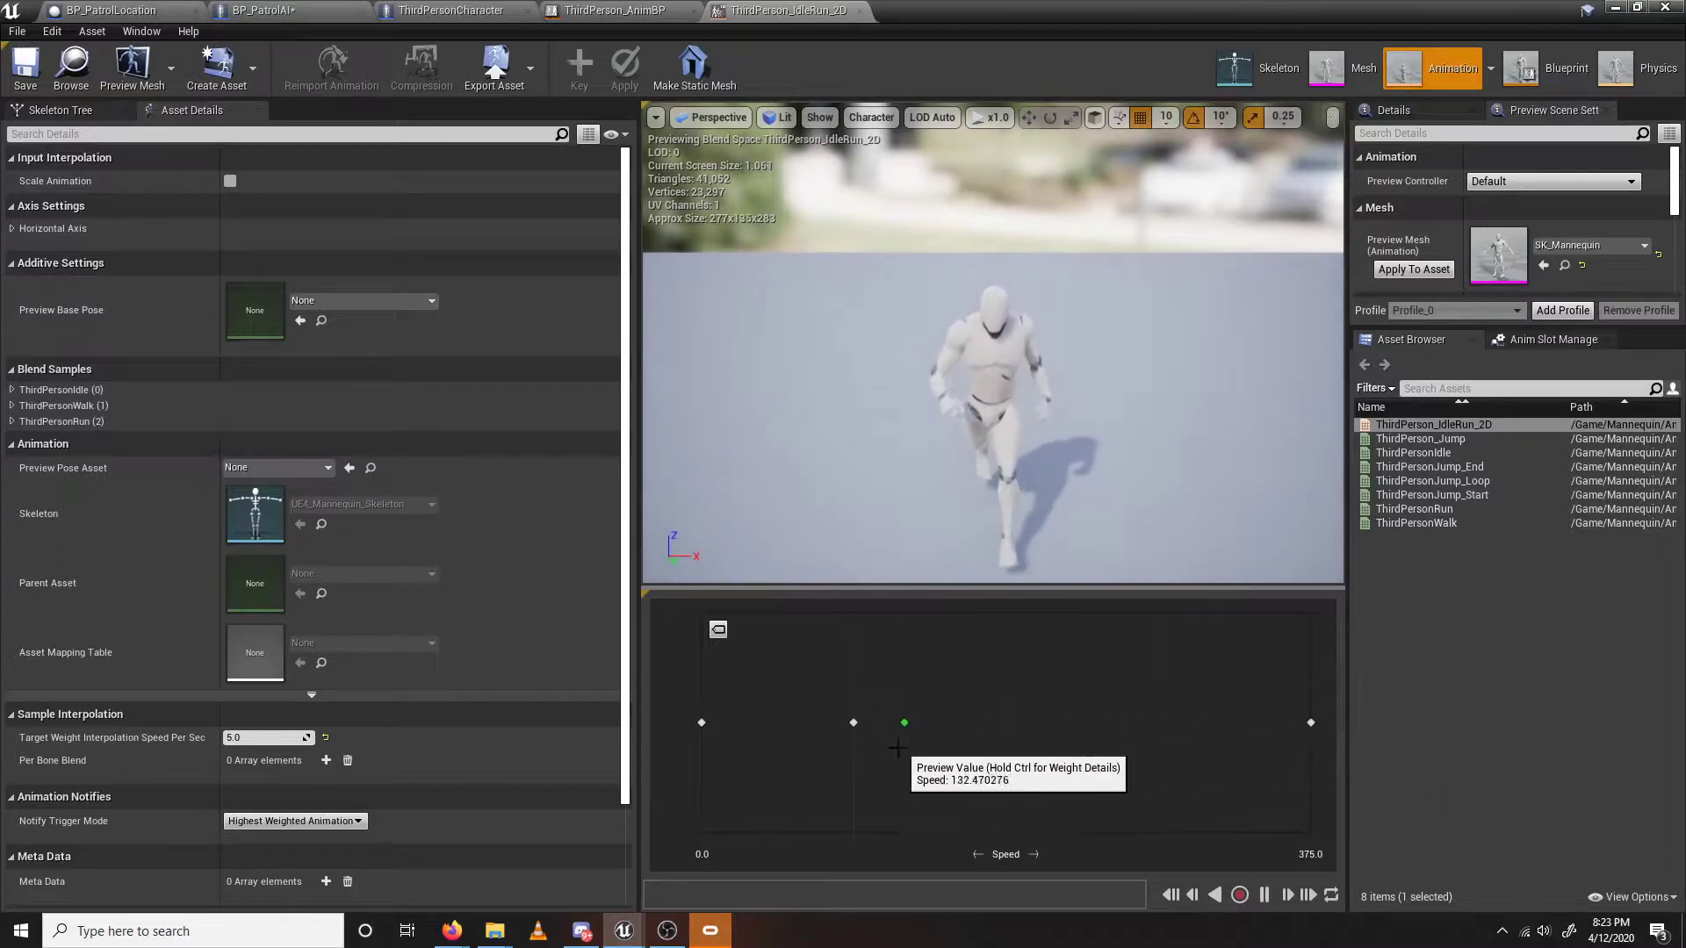
Return to BP_PatrolAI and assign ThirdPerson_AnimBP as its mesh's Anim Class.
left_click(614, 10)
left_click(450, 9)
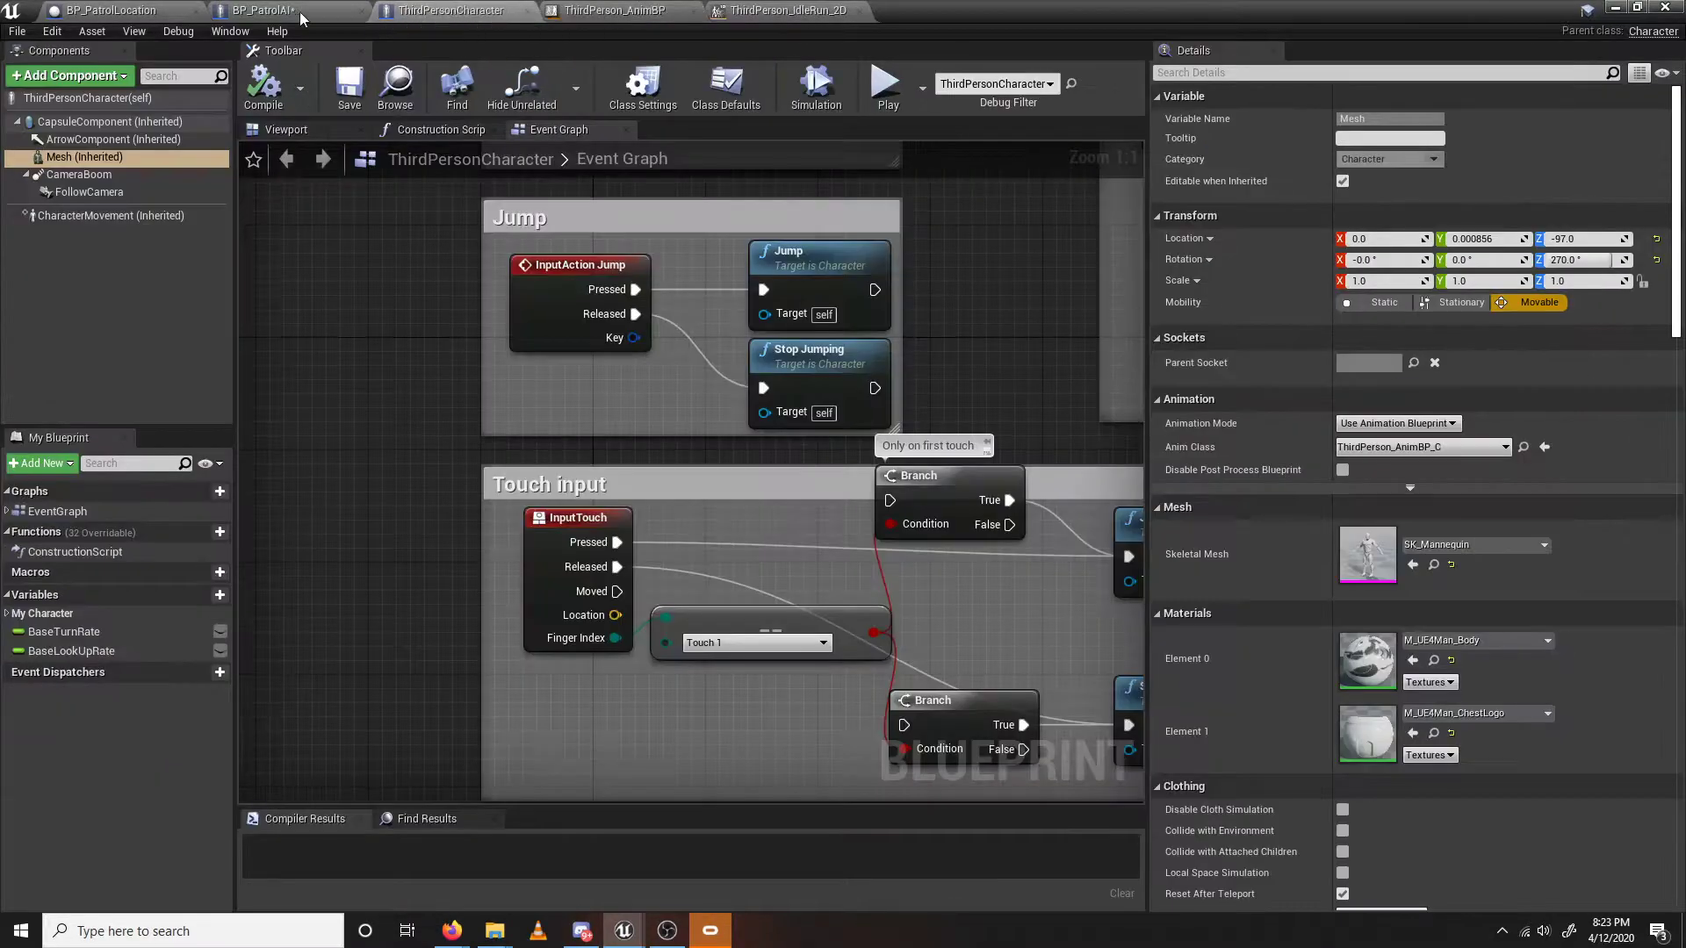
left_click(309, 12)
mouse_move(931, 474)
right_mouse_down()
mouse_move(1124, 505)
mouse_move(921, 527)
mouse_move(773, 496)
mouse_move(939, 483)
right_mouse_up()
Set BP_PatrolAI's AI Controller Class to DetourCrowdAIController in its class defaults.
left_click(106, 99)
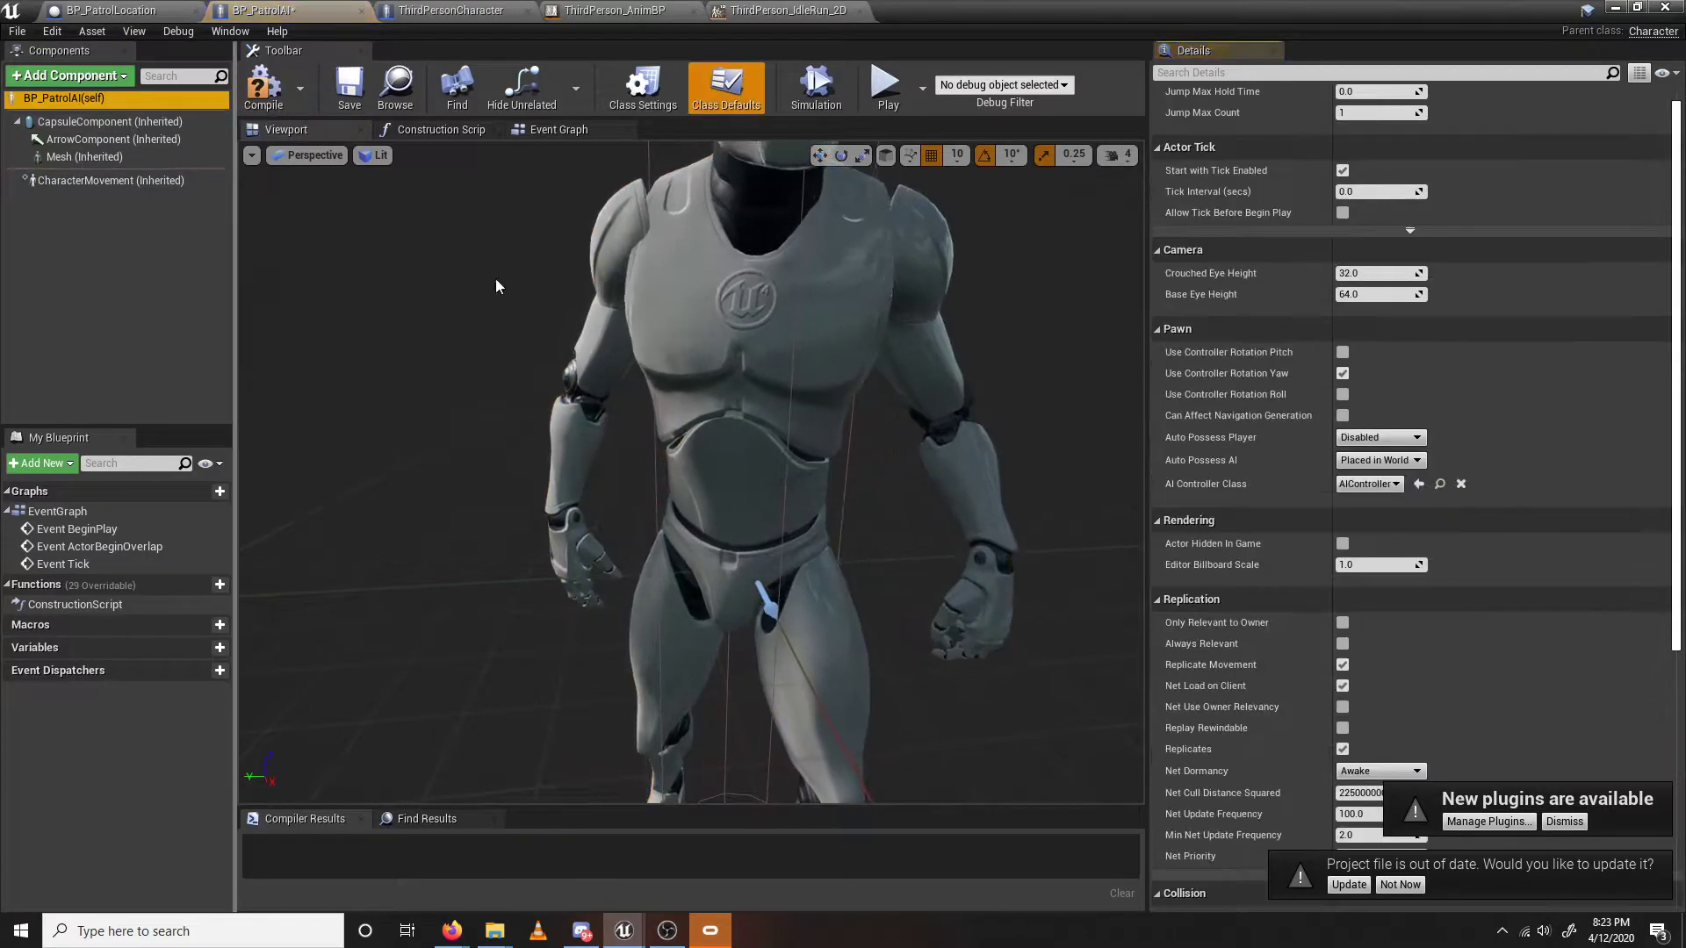
right_click_drag(983, 509, 1141, 496)
left_click(1378, 487)
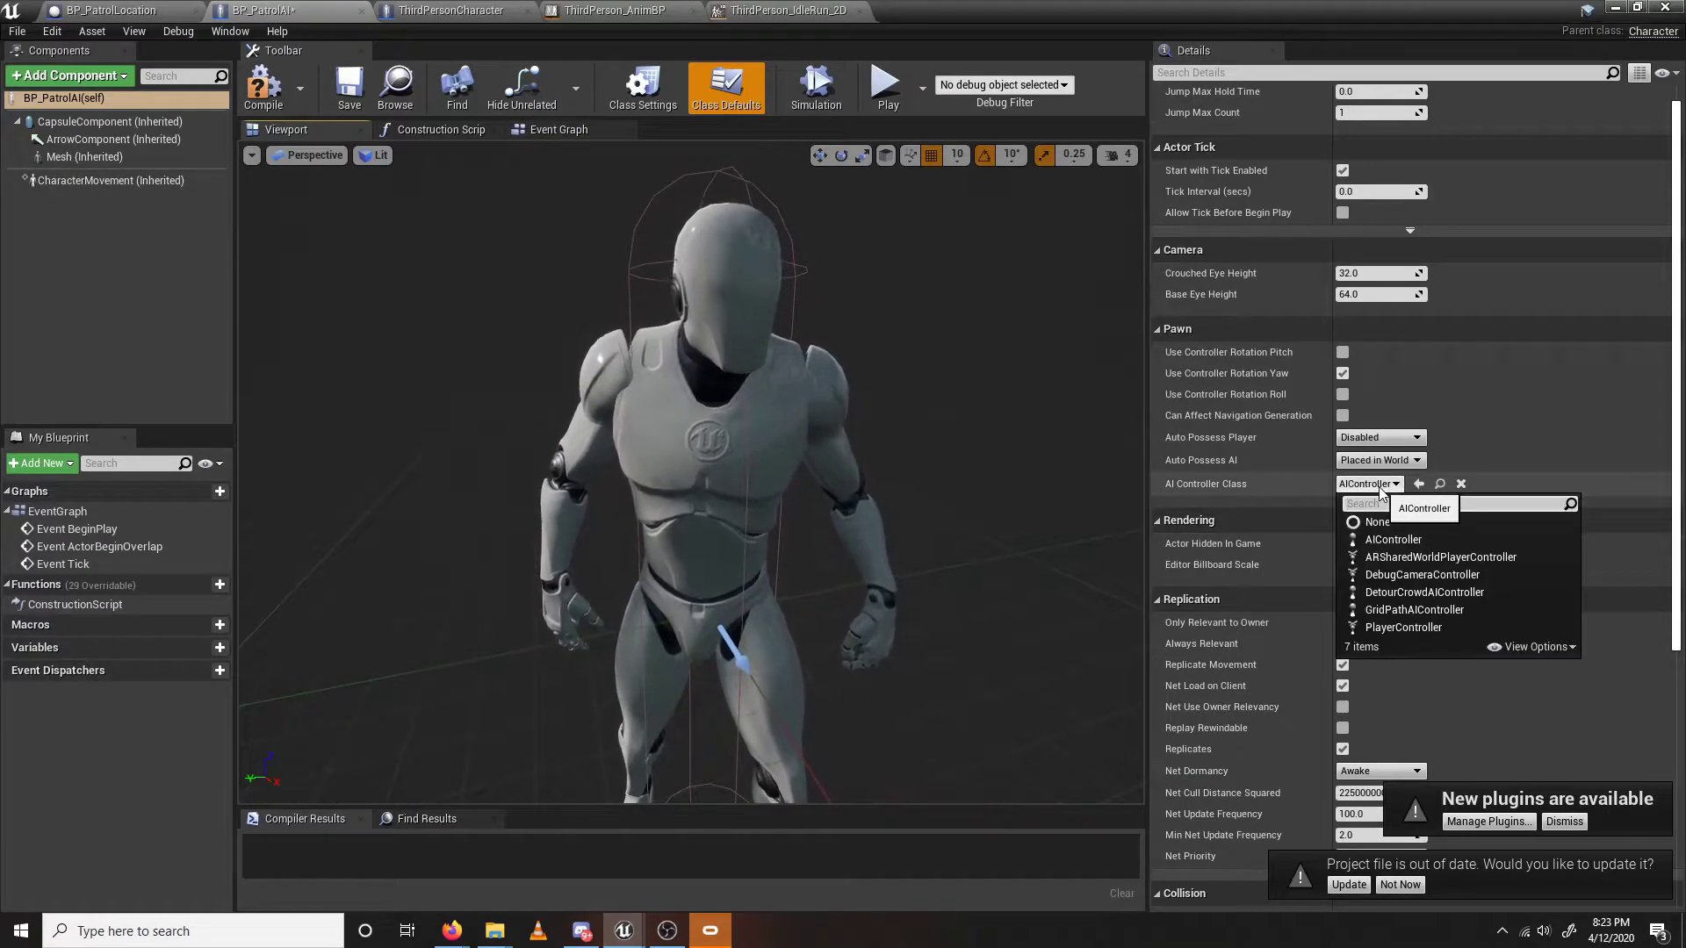
left_click(1436, 593)
right_click_drag(693, 474, 949, 545)
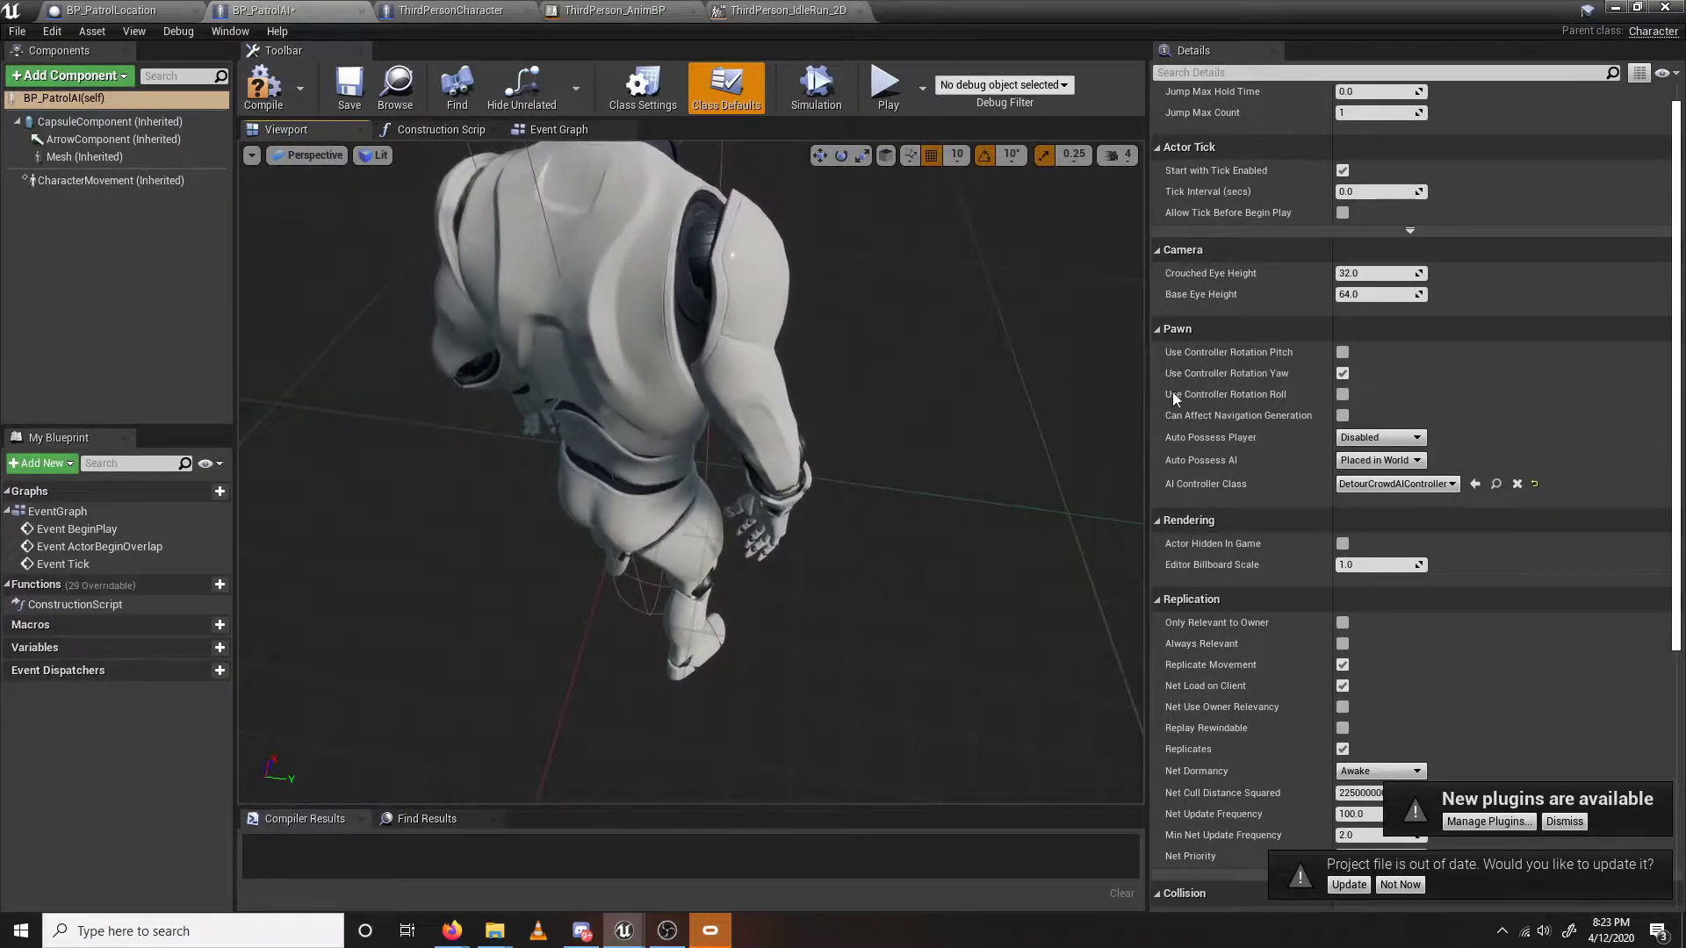
Set BP_PatrolAI's Auto Possess AI option to Placed in World or Spawned.
left_click(1416, 462)
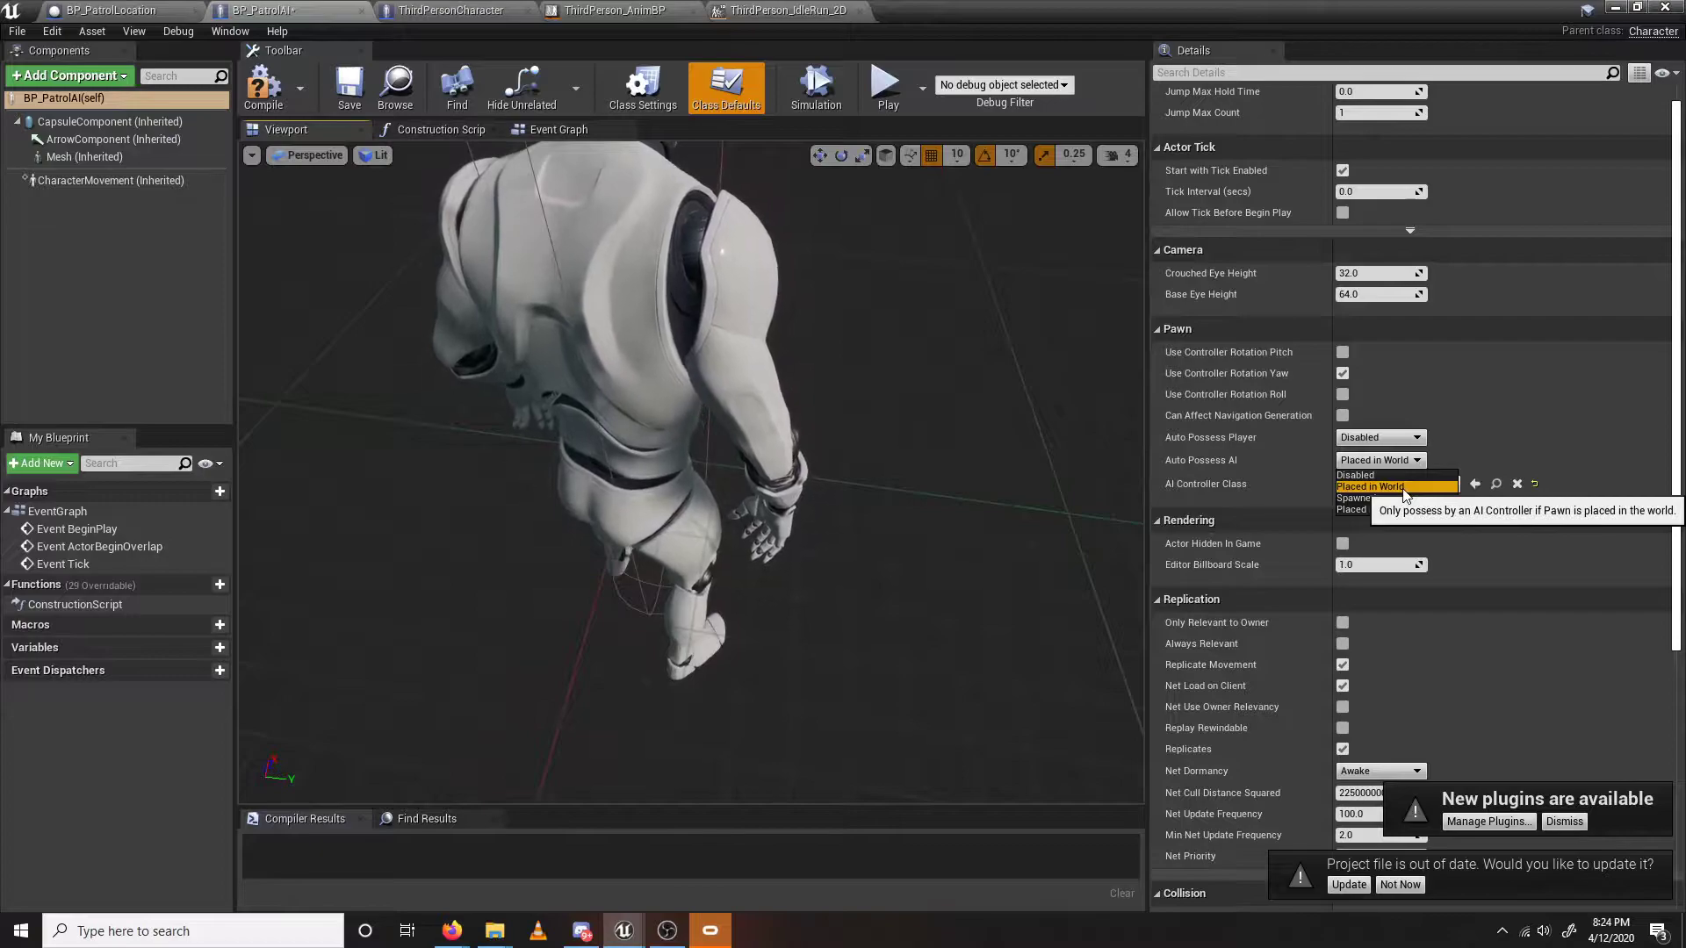
left_click(1398, 488)
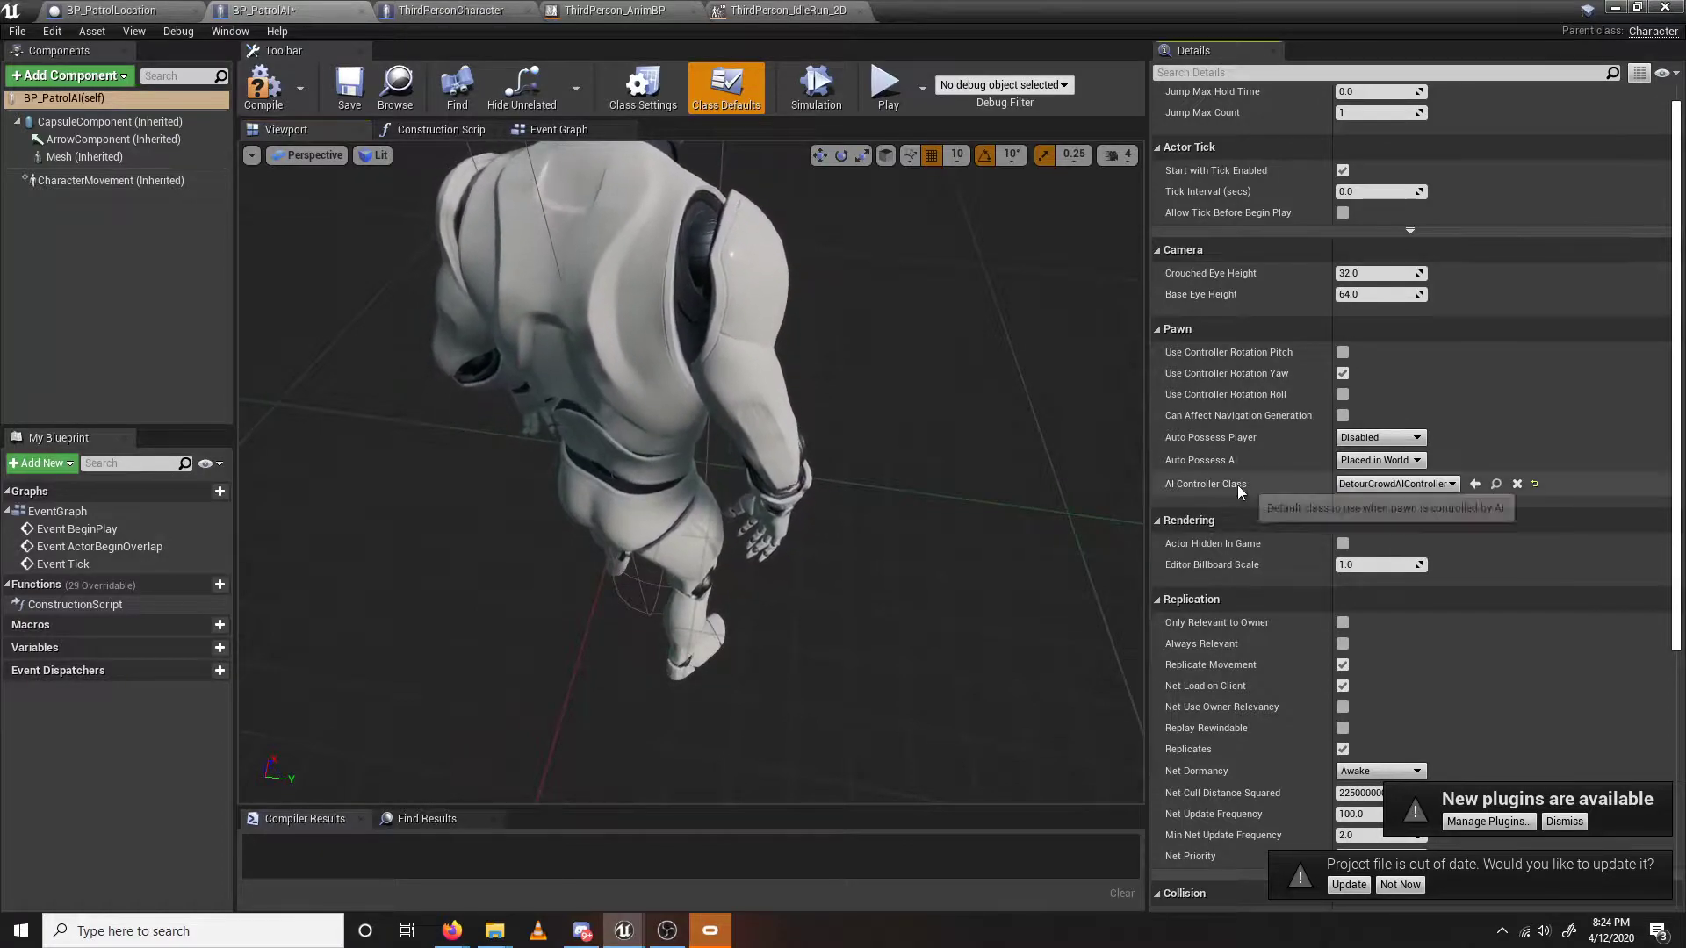
left_click(1371, 463)
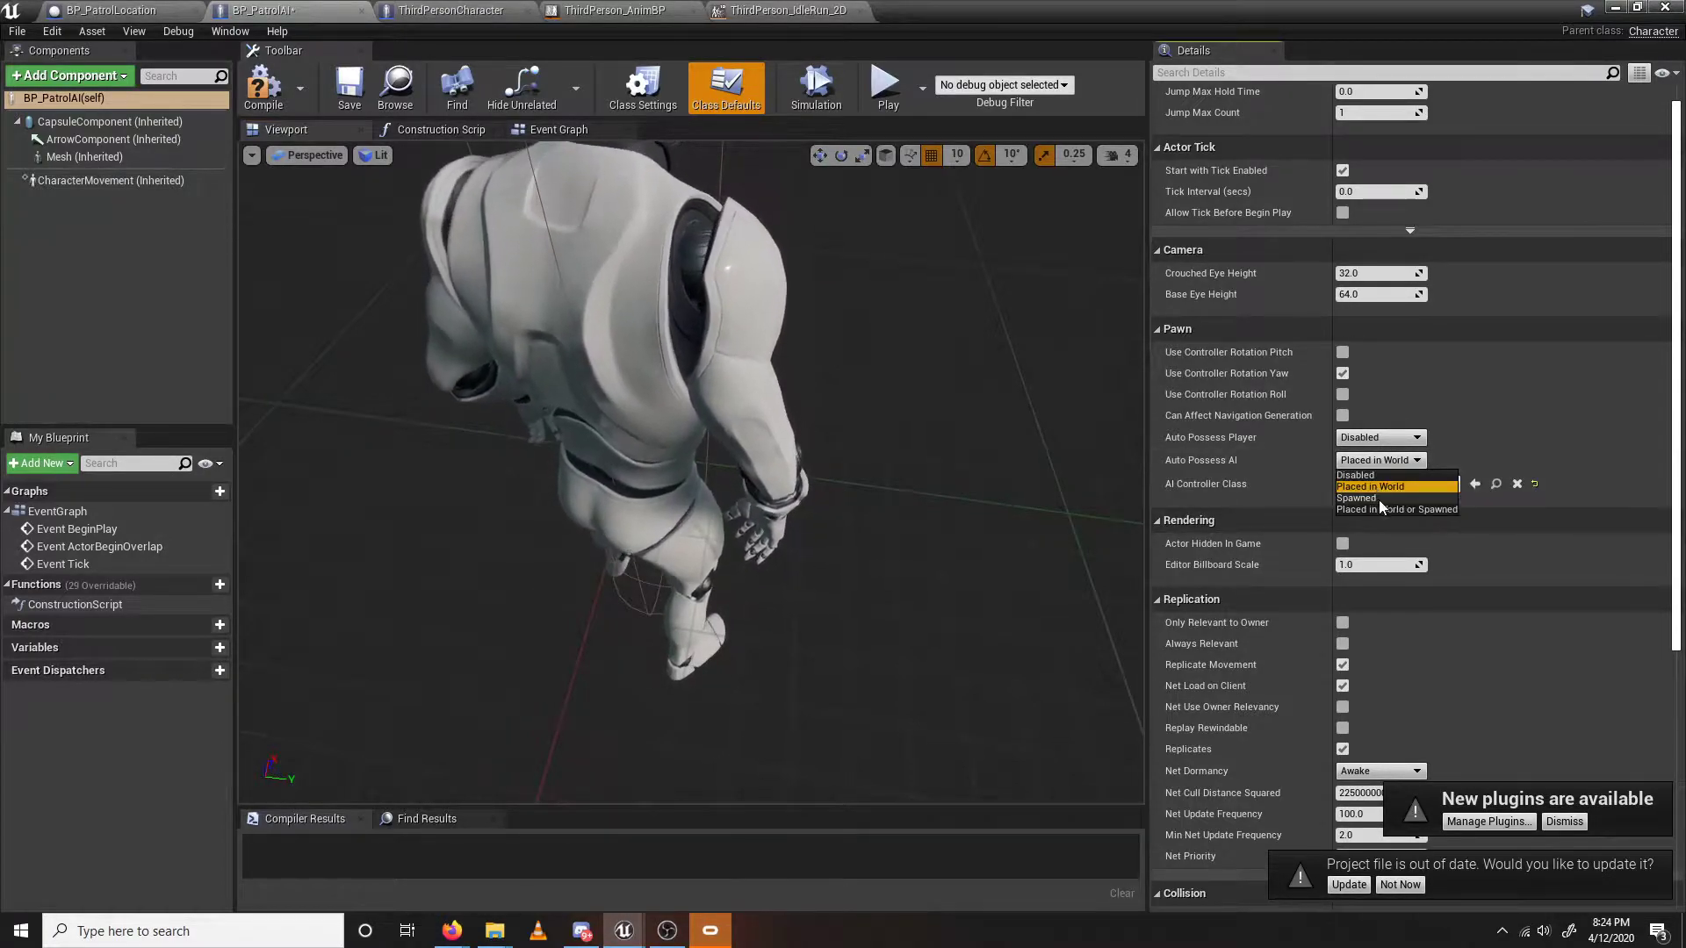
left_click(1382, 510)
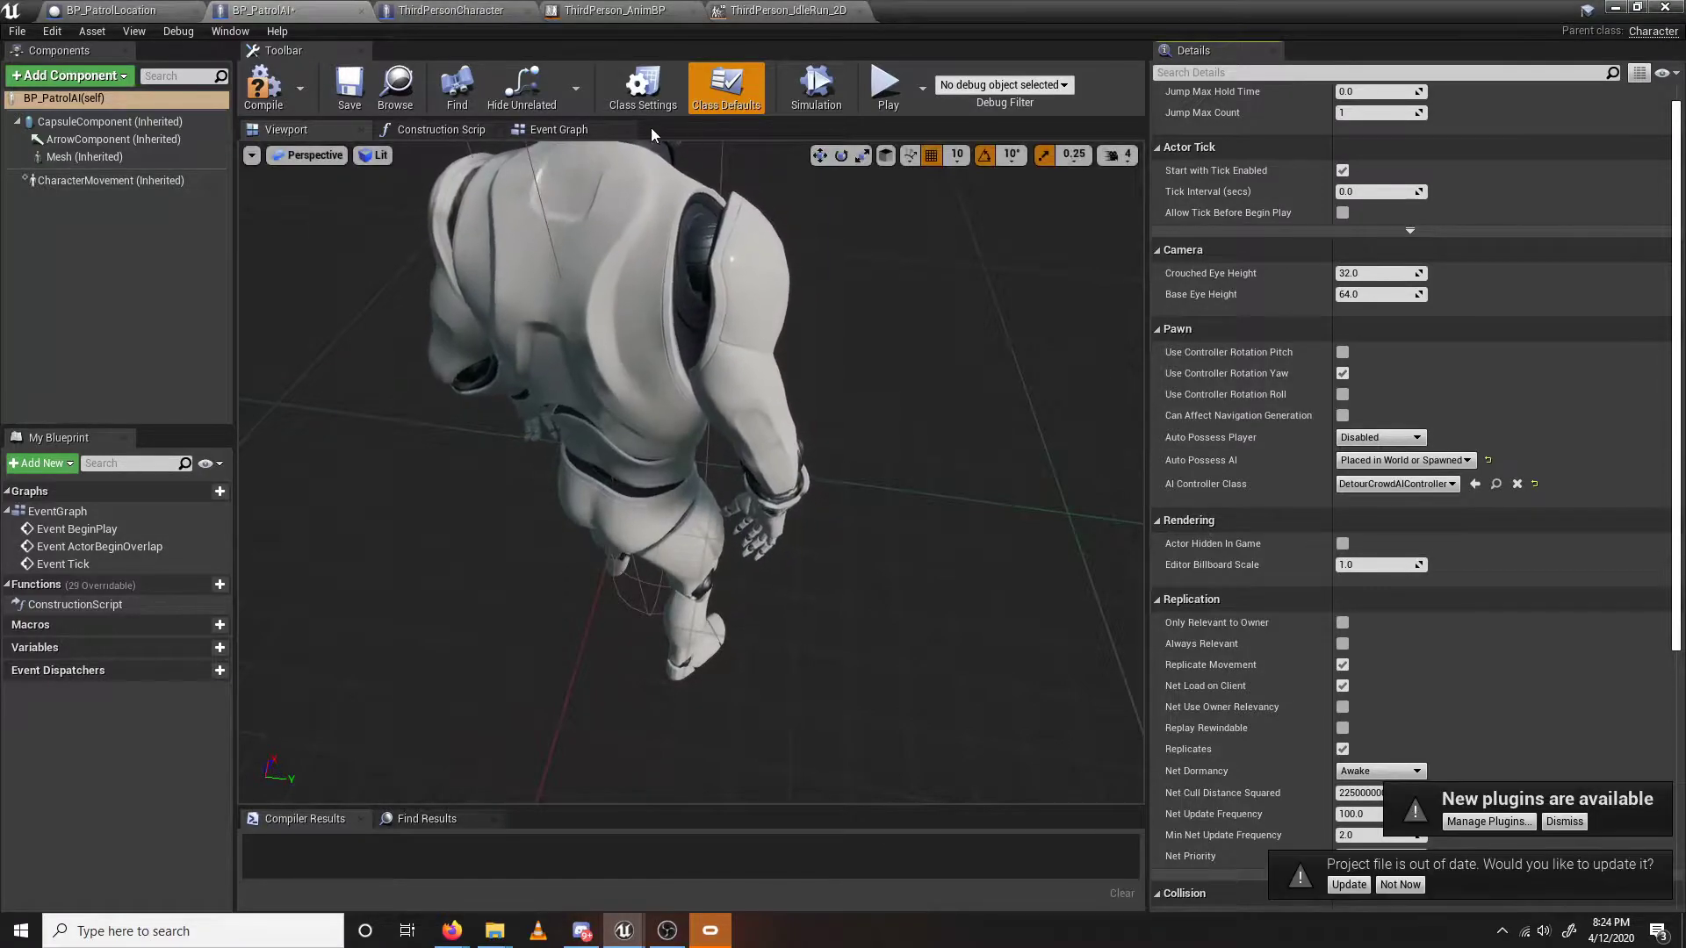
Place a trial Spawn Actor node in BP_PatrolAI's Event Graph, and delete it after reviewing the Auto Possess AI options.
left_click(562, 129)
right_click(956, 360)
type("spawn actor")
key("Return")
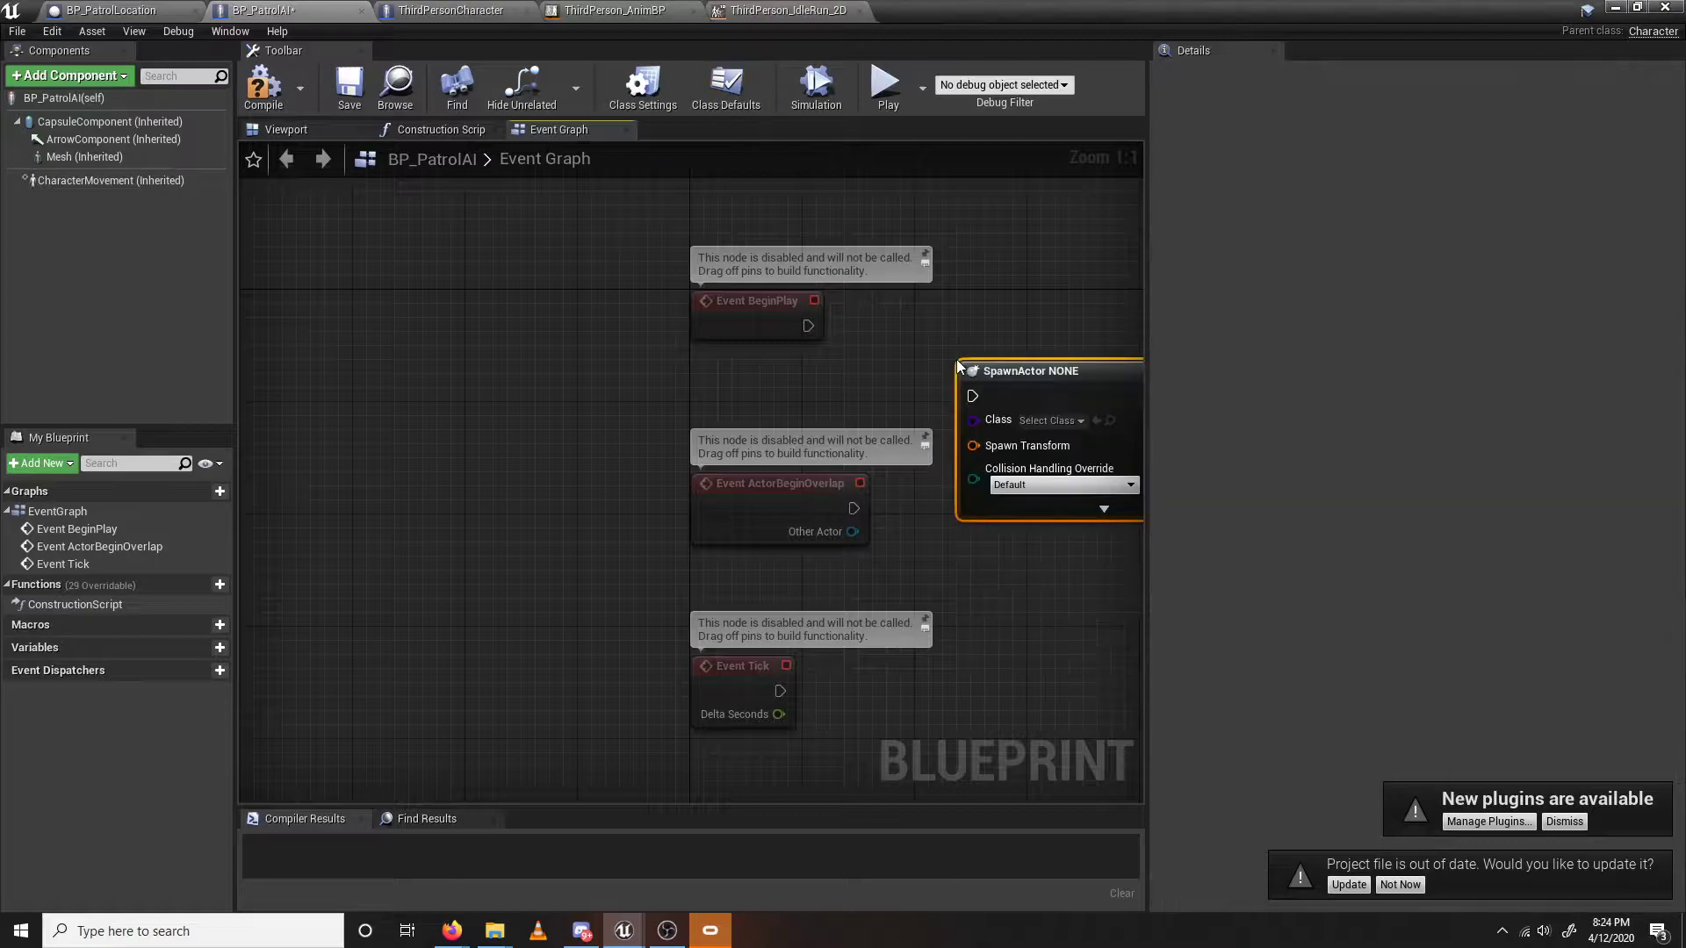
left_click(107, 103)
left_click(1447, 462)
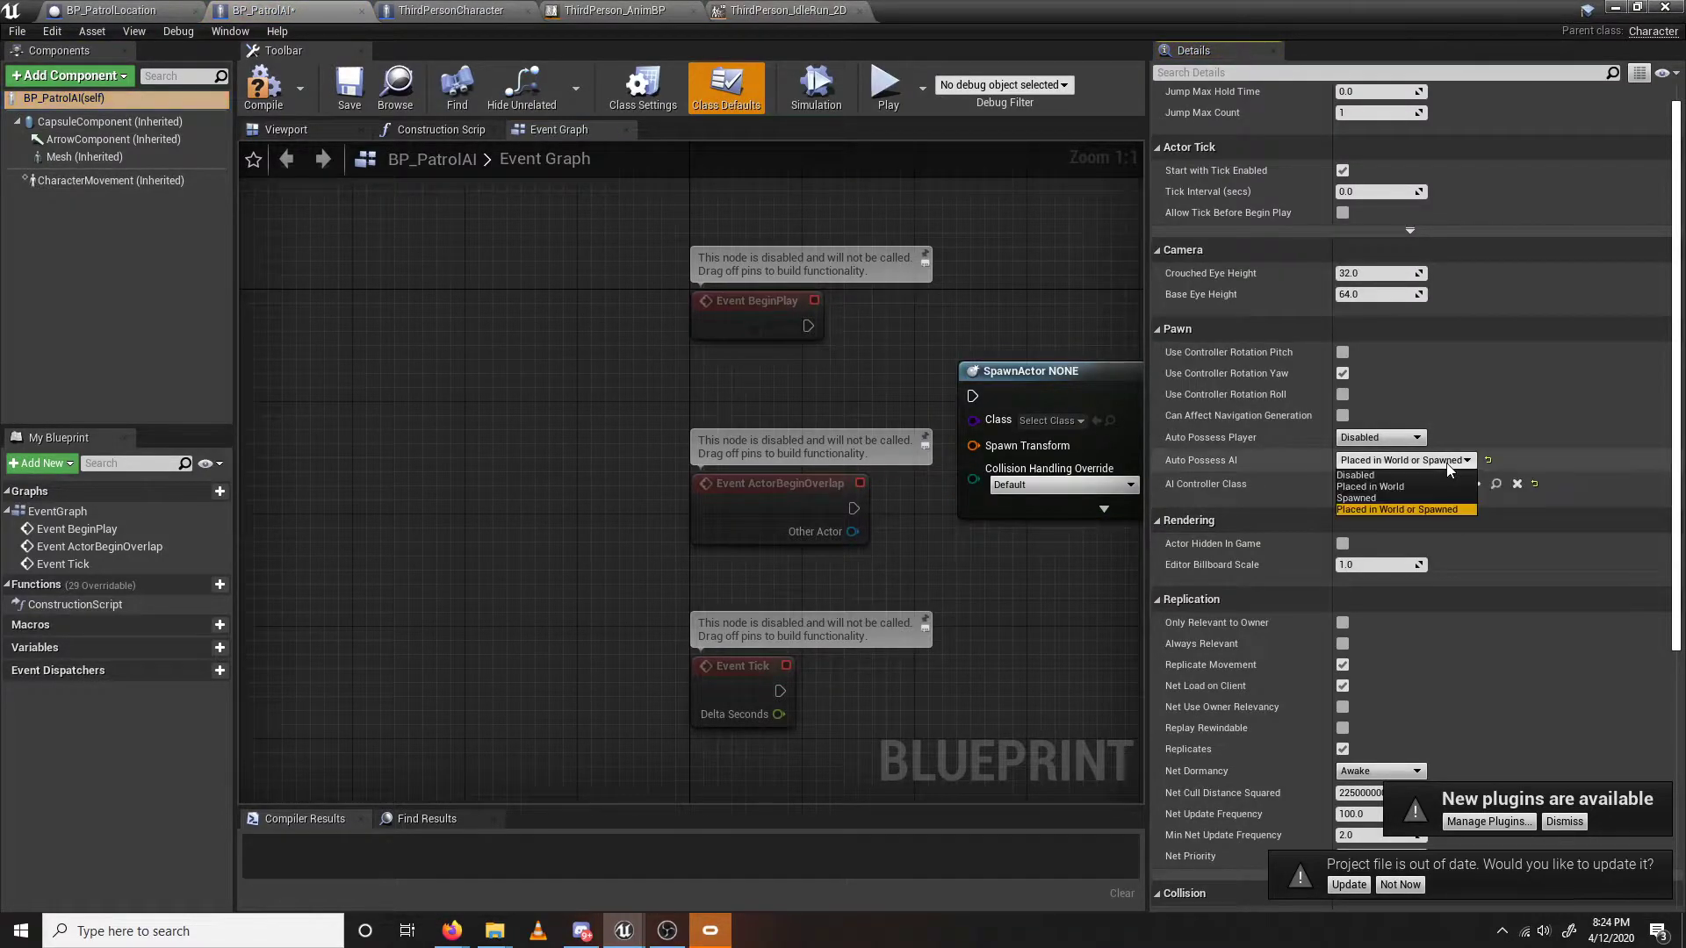
left_click(1448, 510)
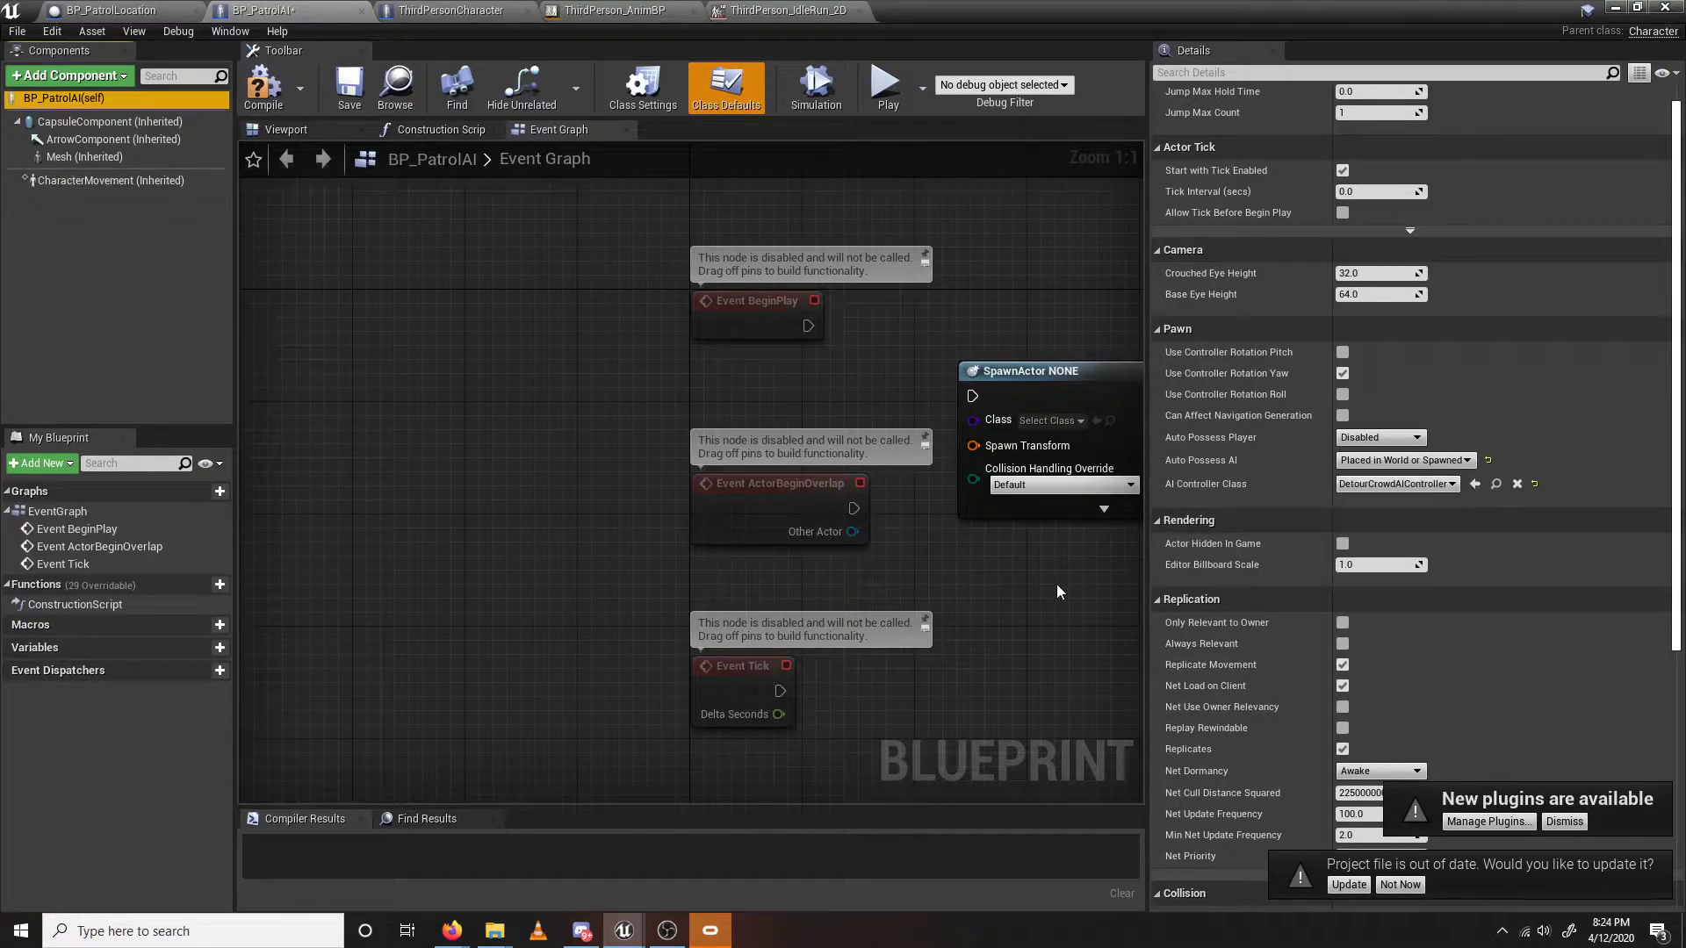
right_click_drag(1056, 589, 772, 561)
left_click(863, 363)
key("Delete")
Compile the BP_PatrolAI blueprint.
left_click(264, 86)
right_click_drag(948, 432, 820, 580)
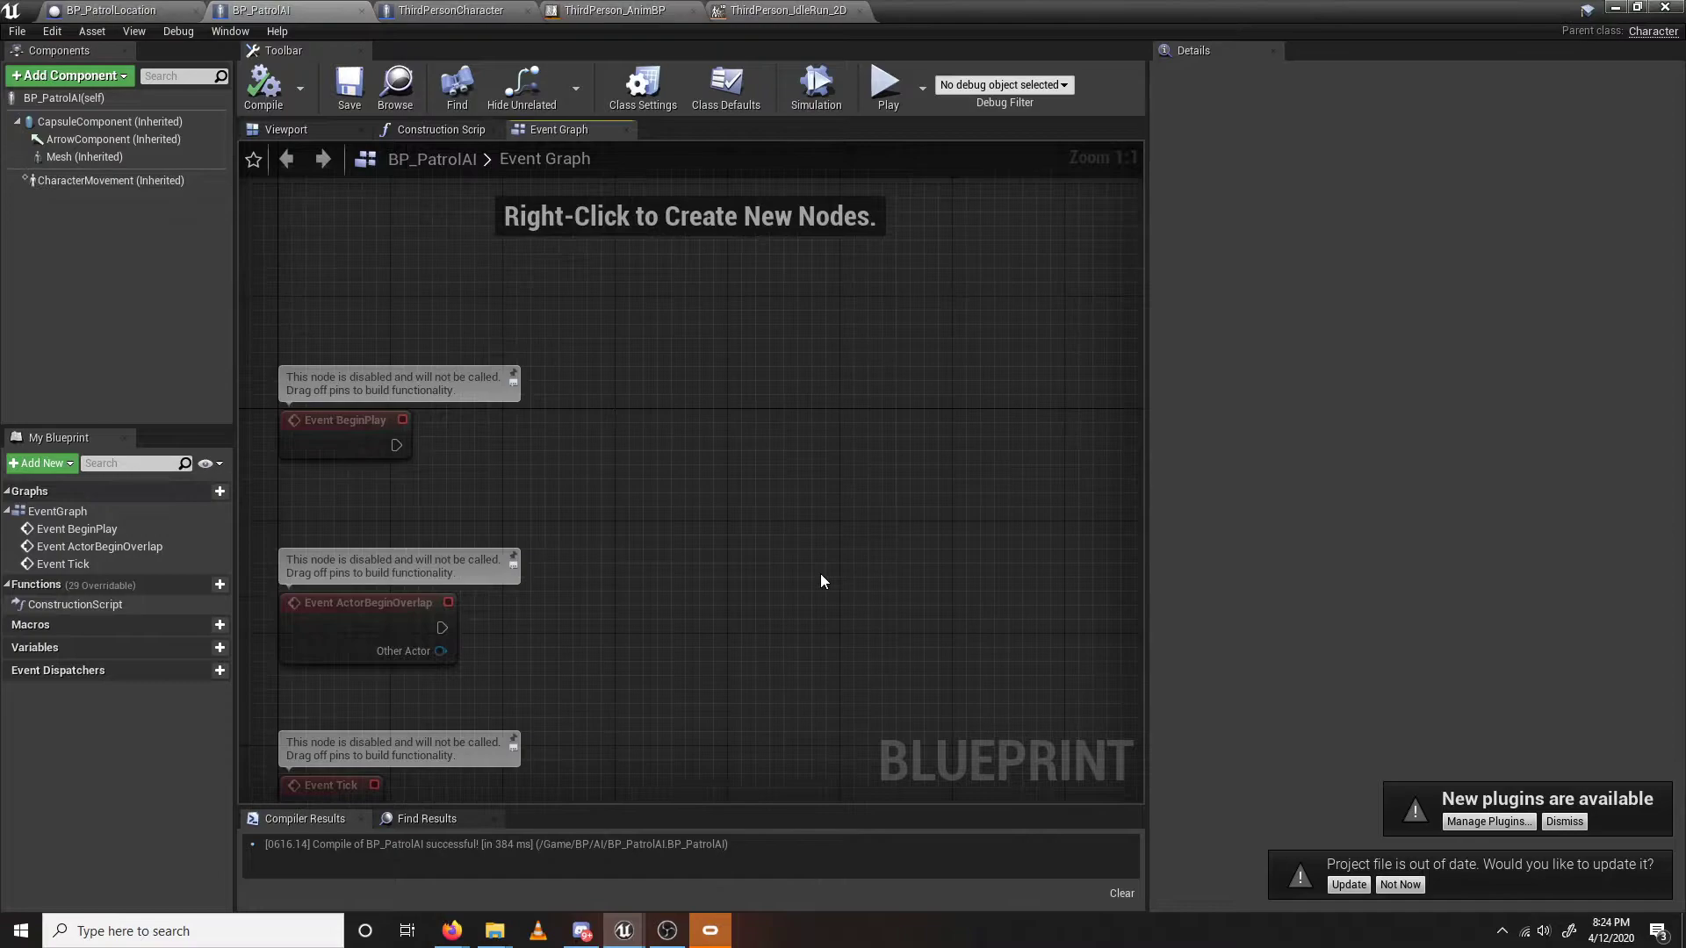
right_click_drag(641, 377, 729, 342)
scroll(729, 342, "down", 2)
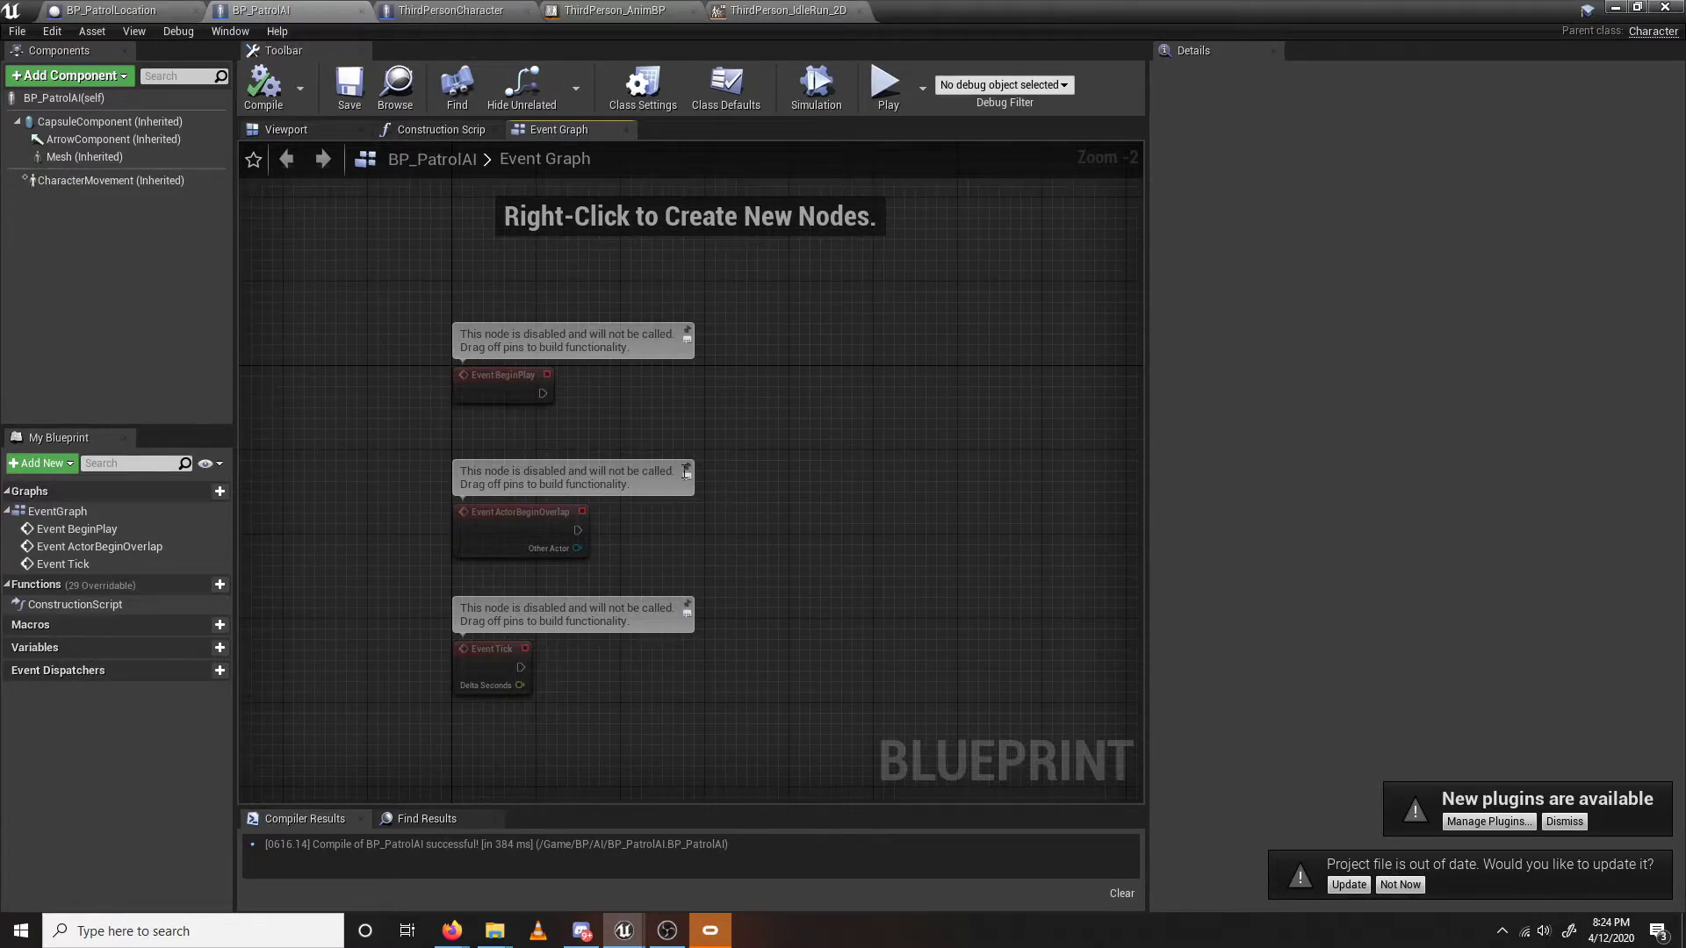
scroll(716, 492, "up", 2)
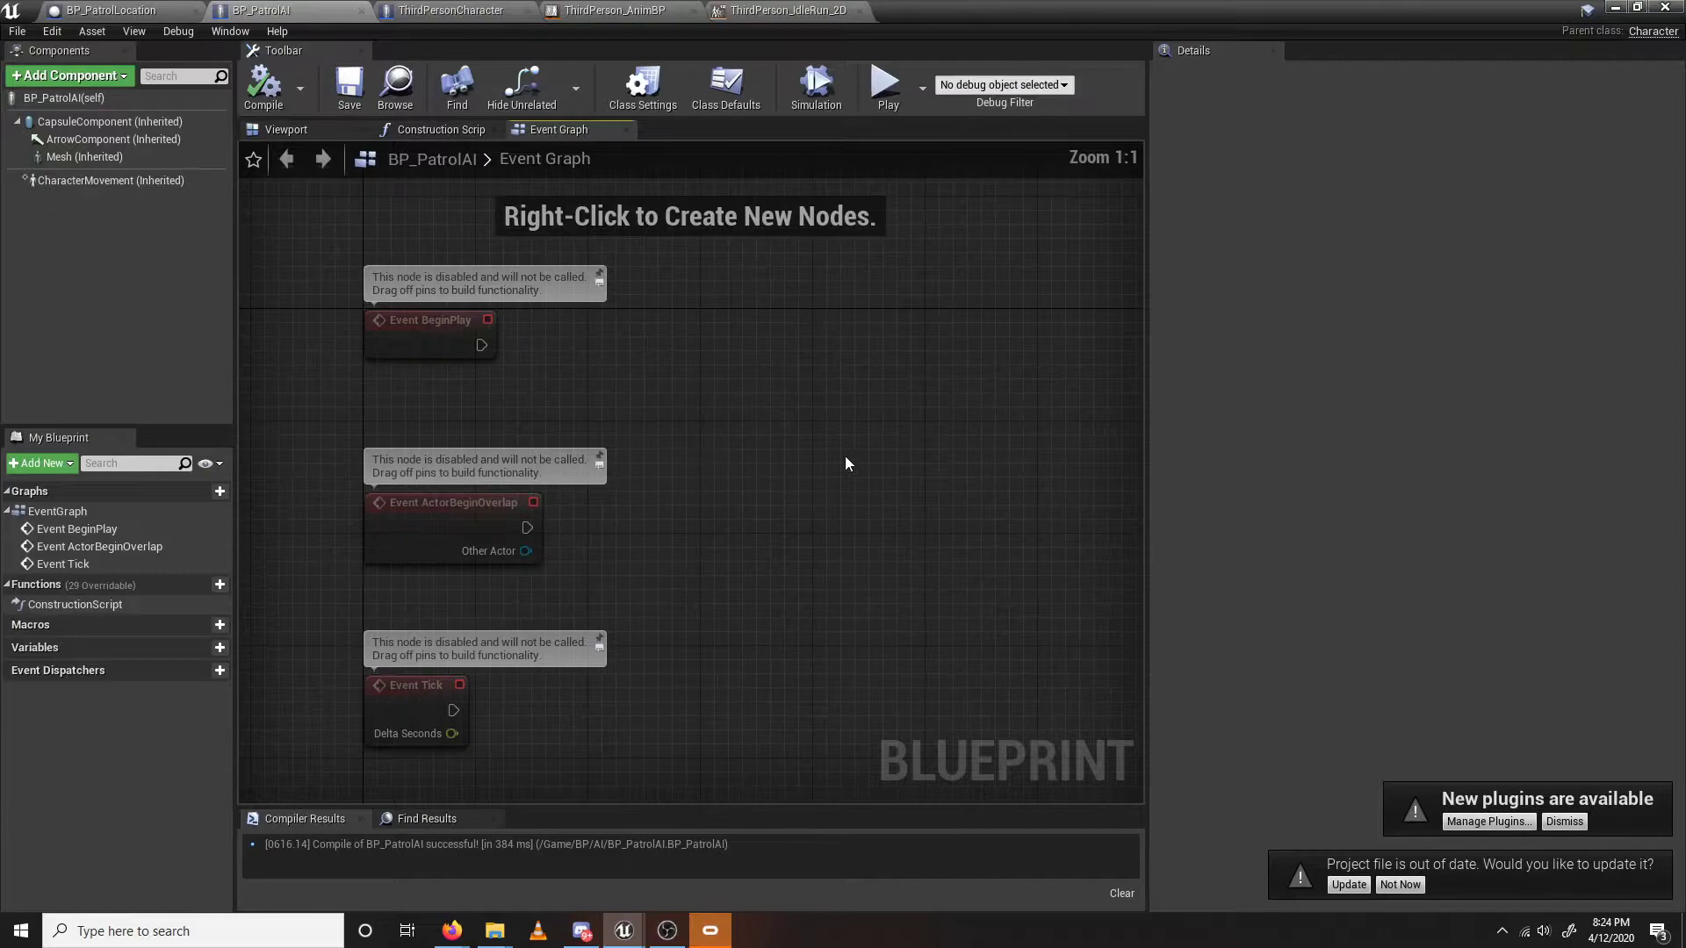
right_click_drag(845, 457, 667, 436)
right_click_drag(566, 450, 762, 450)
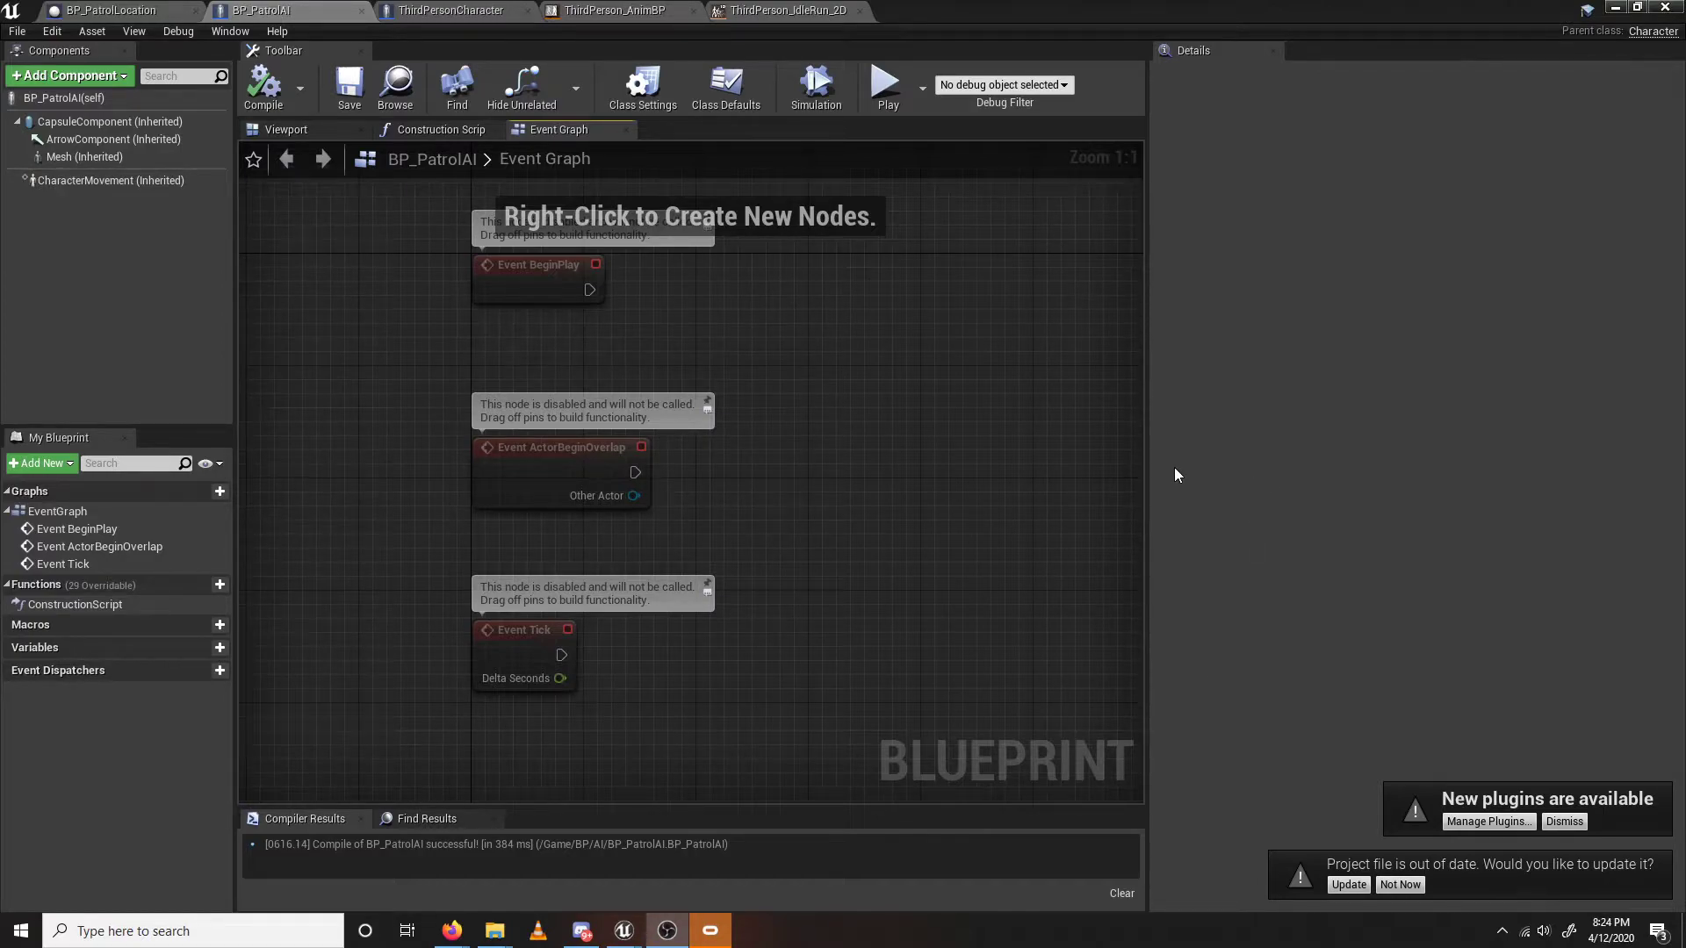
Delete the Event ActorBeginOverlap and Event Tick nodes from BP_PatrolAI's Event Graph, keeping Event BeginPlay.
right_click_drag(824, 323, 766, 291)
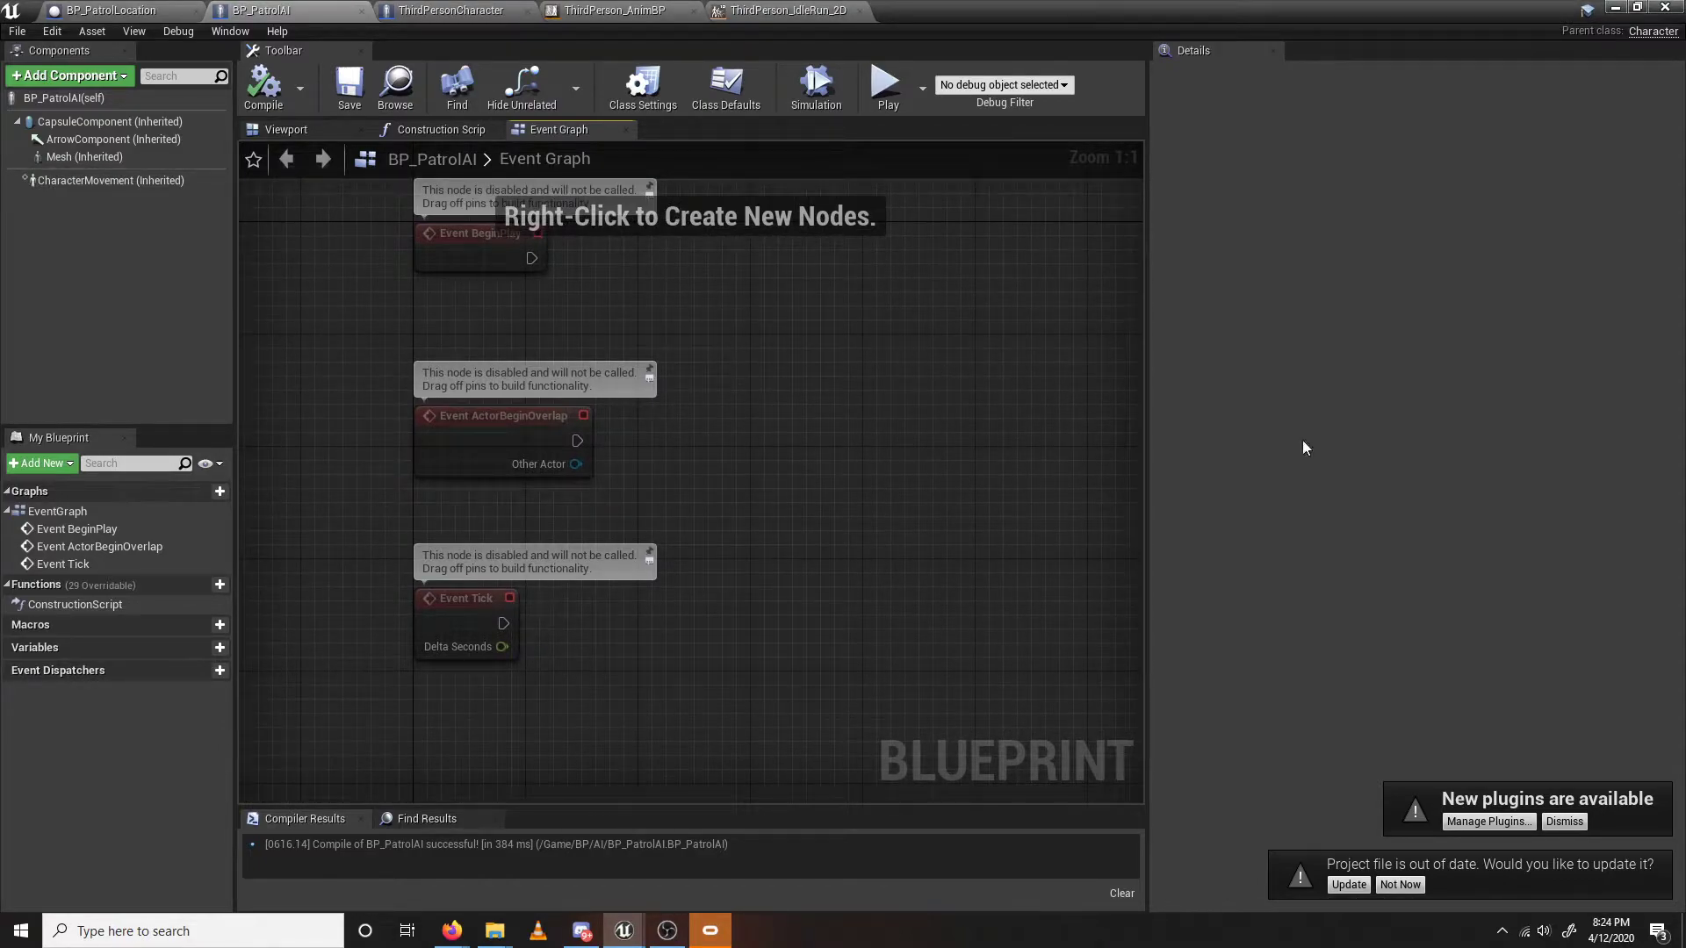
right_click_drag(802, 493, 803, 560)
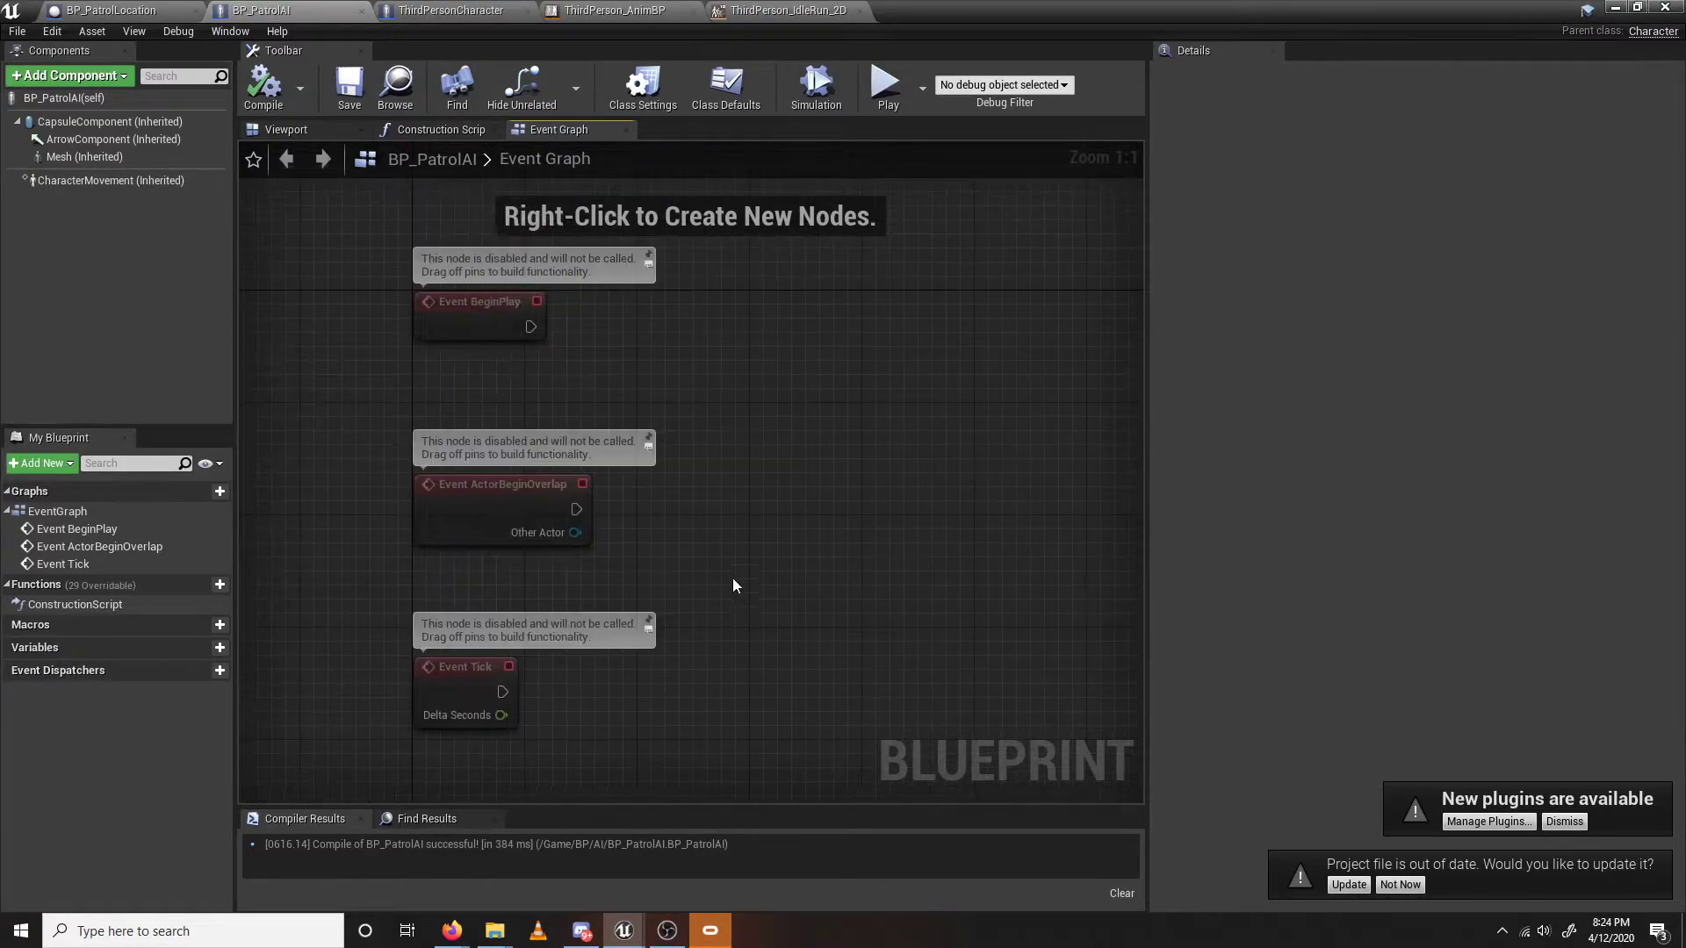
scroll(739, 547, "down", 1)
left_click_drag(1147, 680, 1352, 672)
left_click_drag(677, 751, 451, 475)
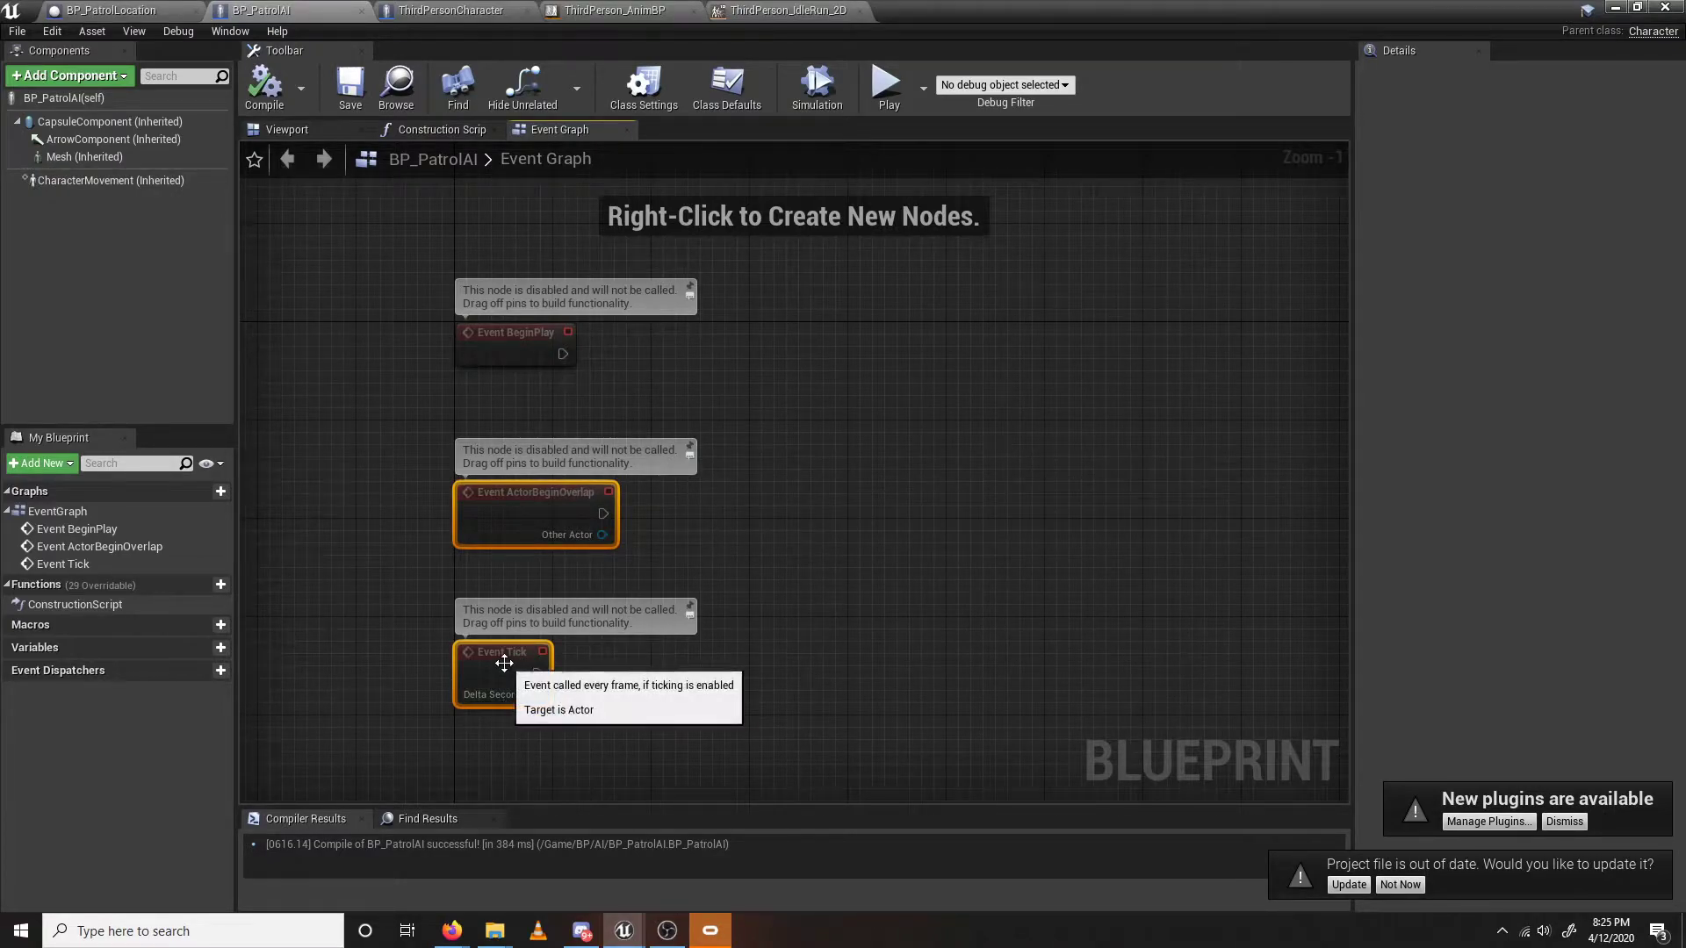
key("Delete")
right_click_drag(479, 381, 523, 428)
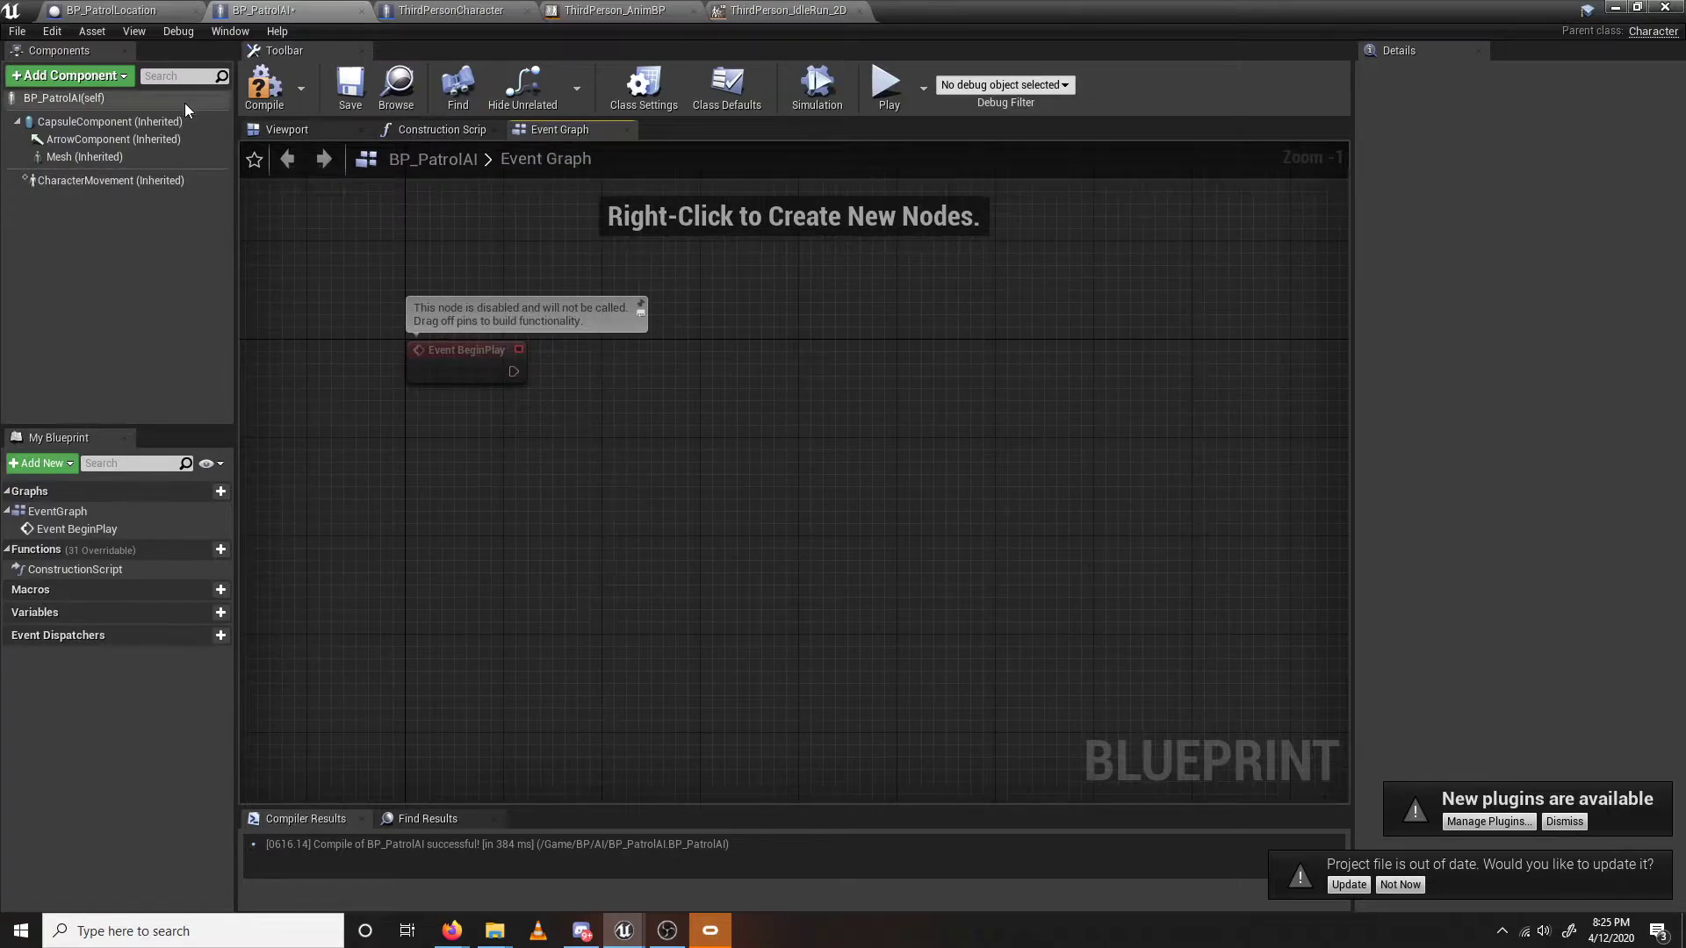
Filter BP_PatrolAI's class defaults by "tic" to review the Actor Tick settings, and clear the filter.
left_click(148, 98)
type("tic")
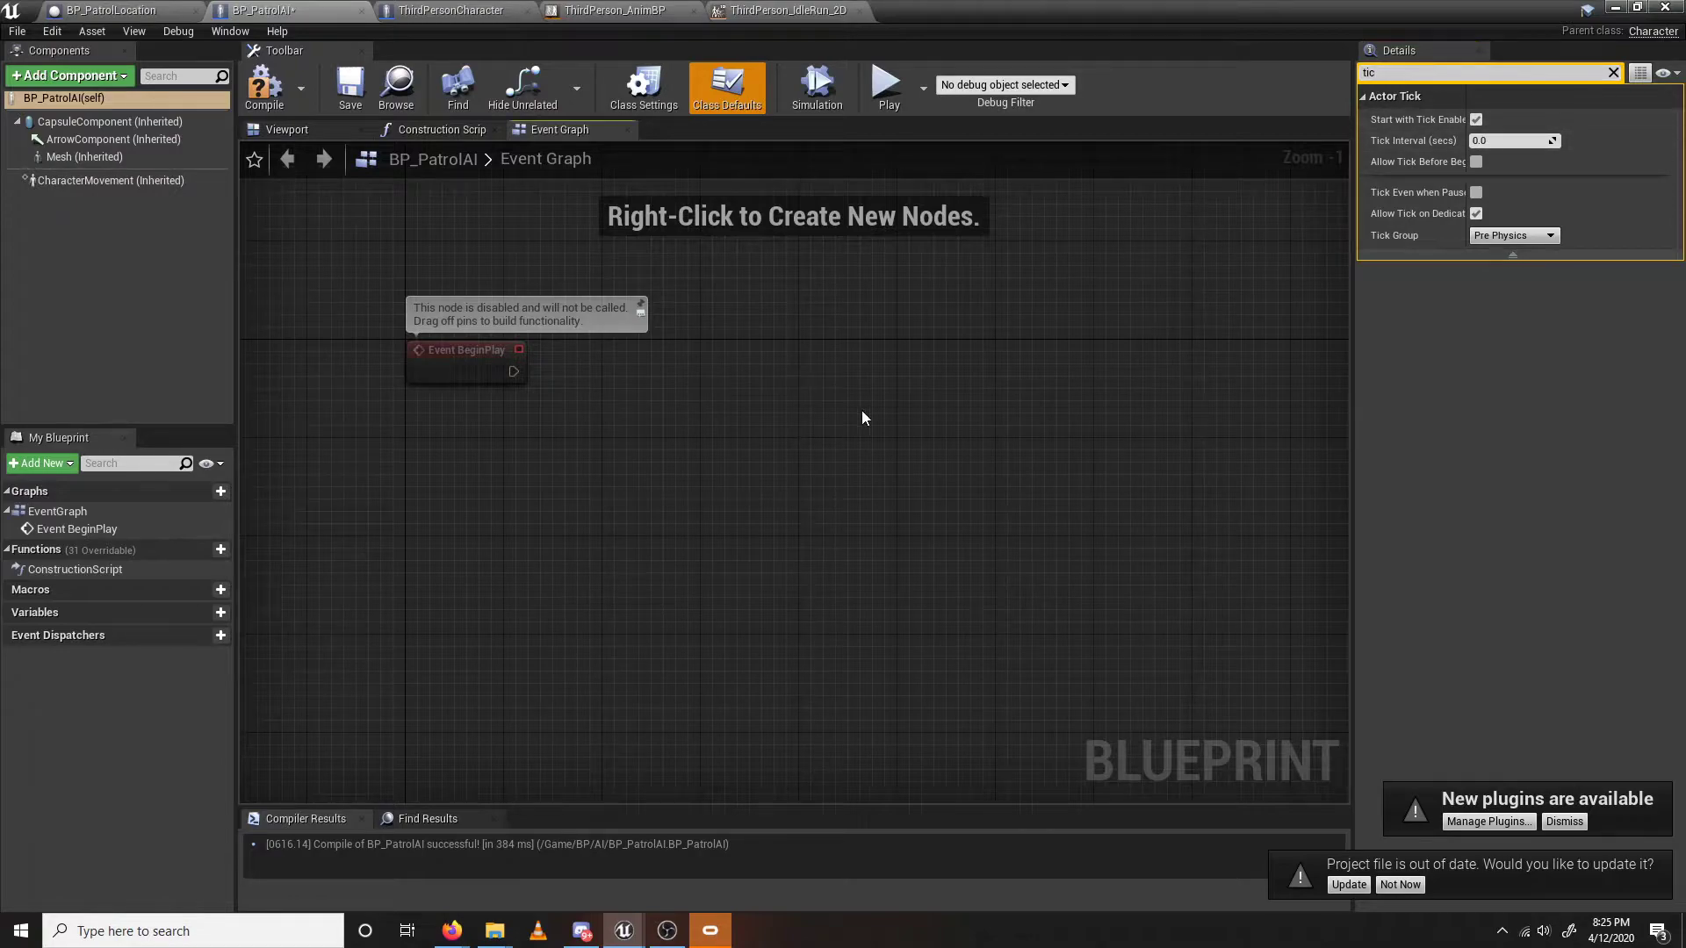
left_click(1613, 73)
Add a variable named PatrolLocations to BP_PatrolAI.
right_click_drag(806, 496, 707, 487)
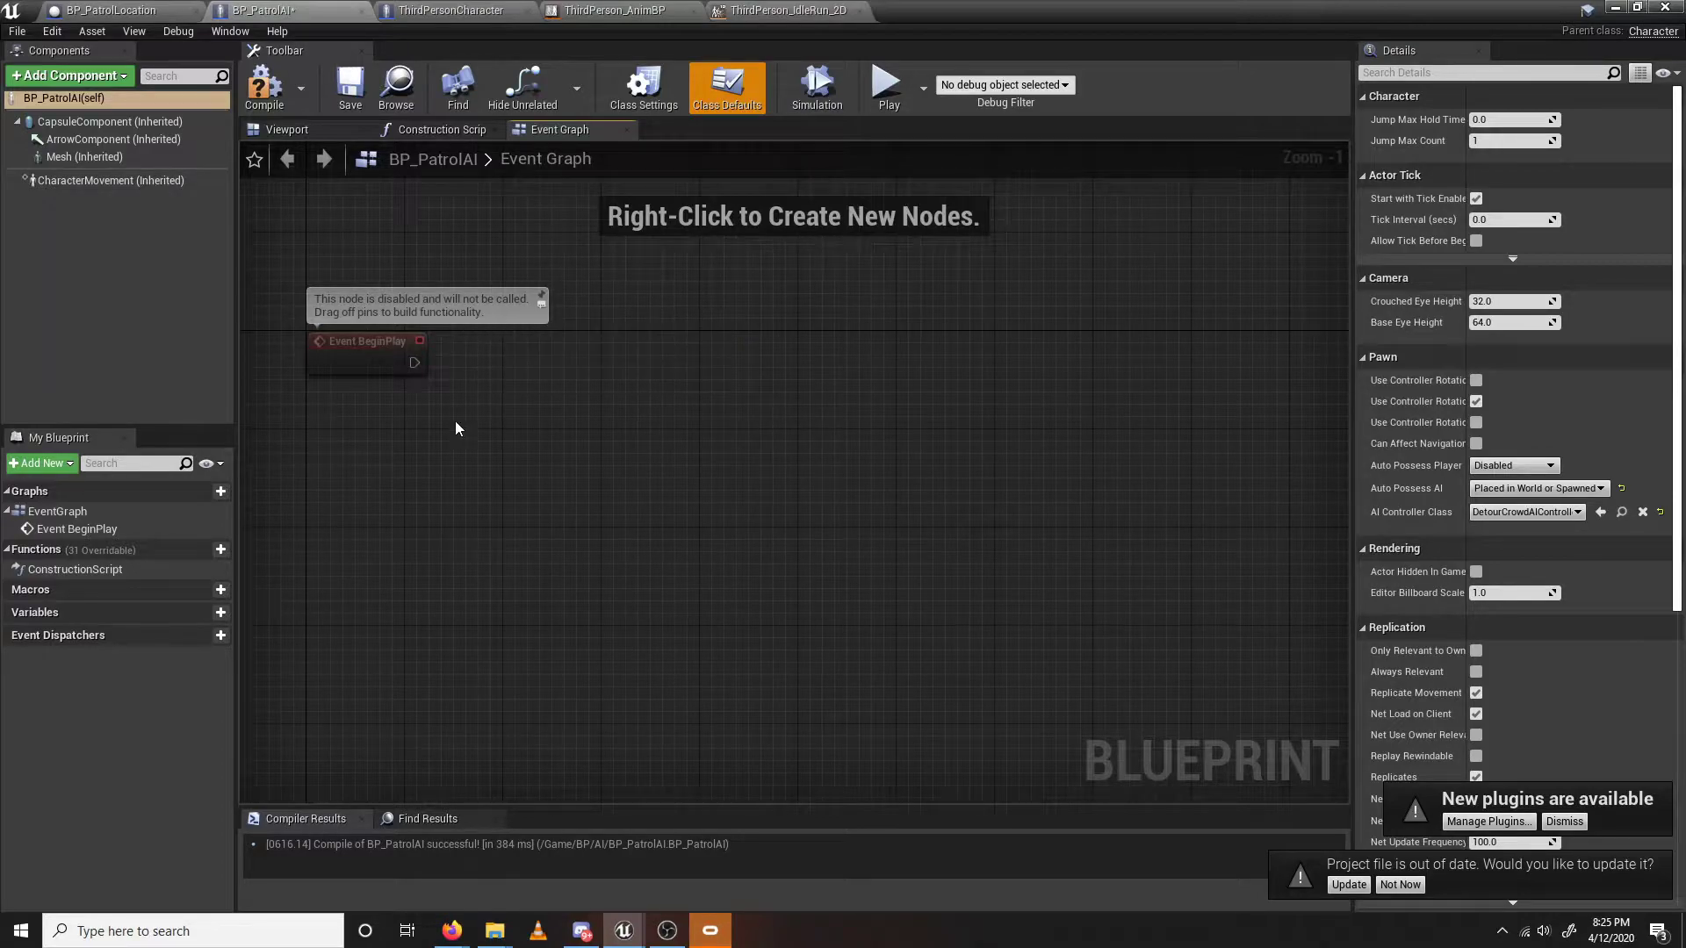
right_click(211, 609)
left_click(207, 614)
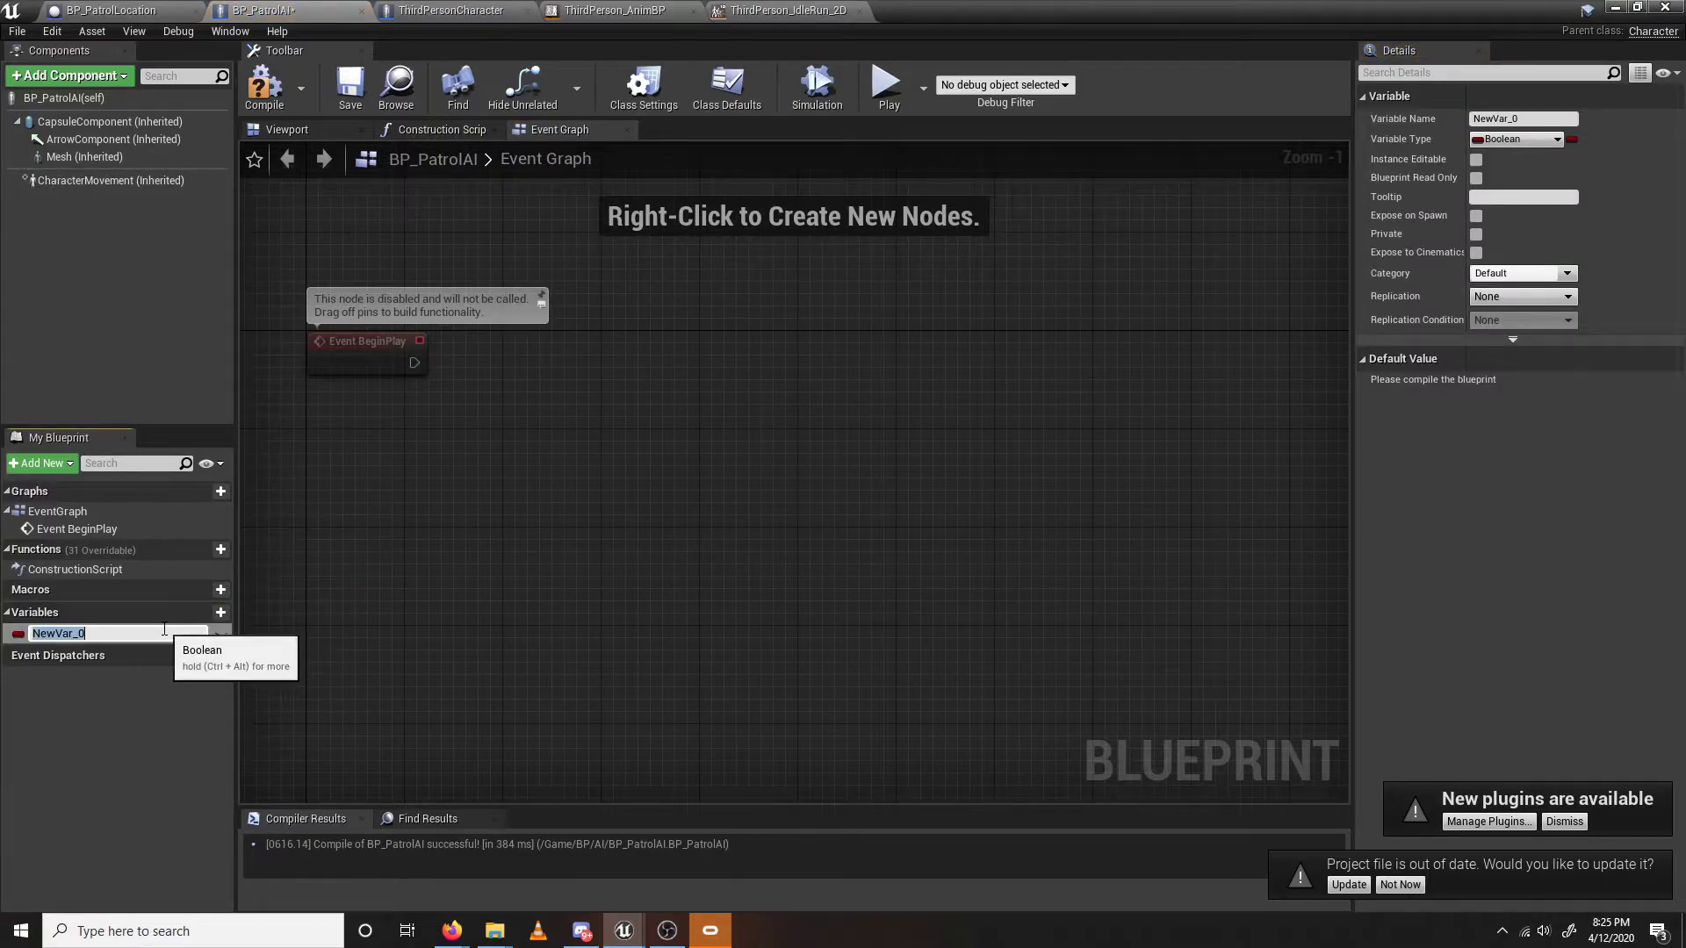
type("PatrolLocations")
key("Return")
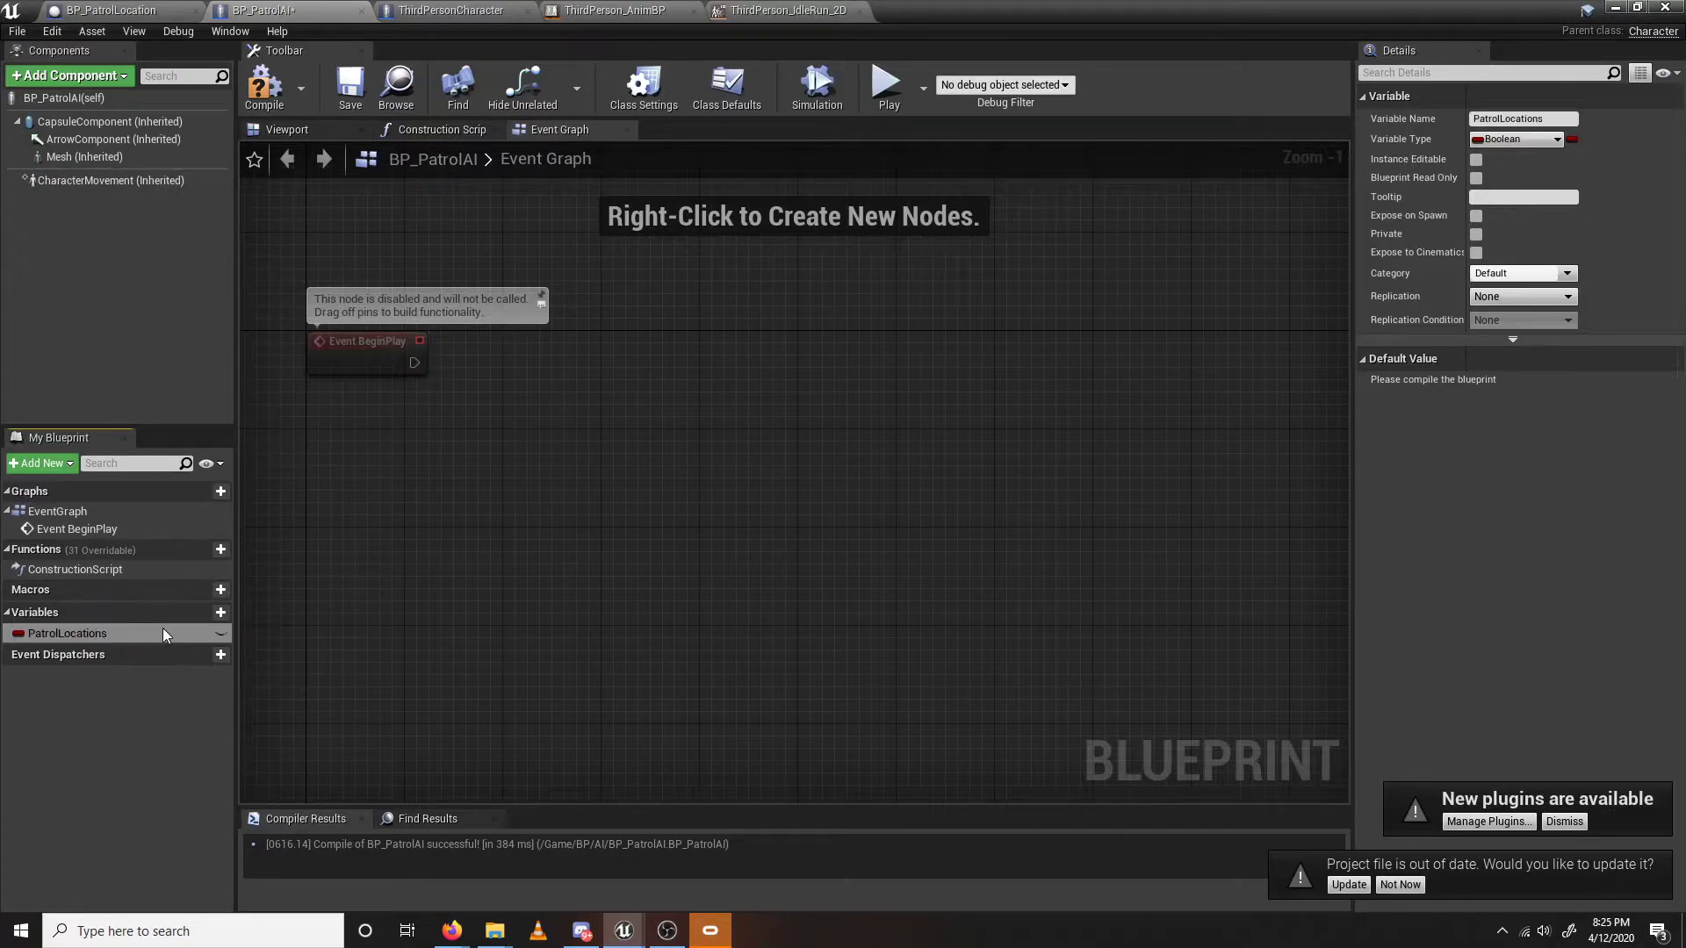
Make PatrolLocations an array of BP Patrol Location object references, and compile and save the blueprint.
left_click(1542, 140)
type("BP_pat")
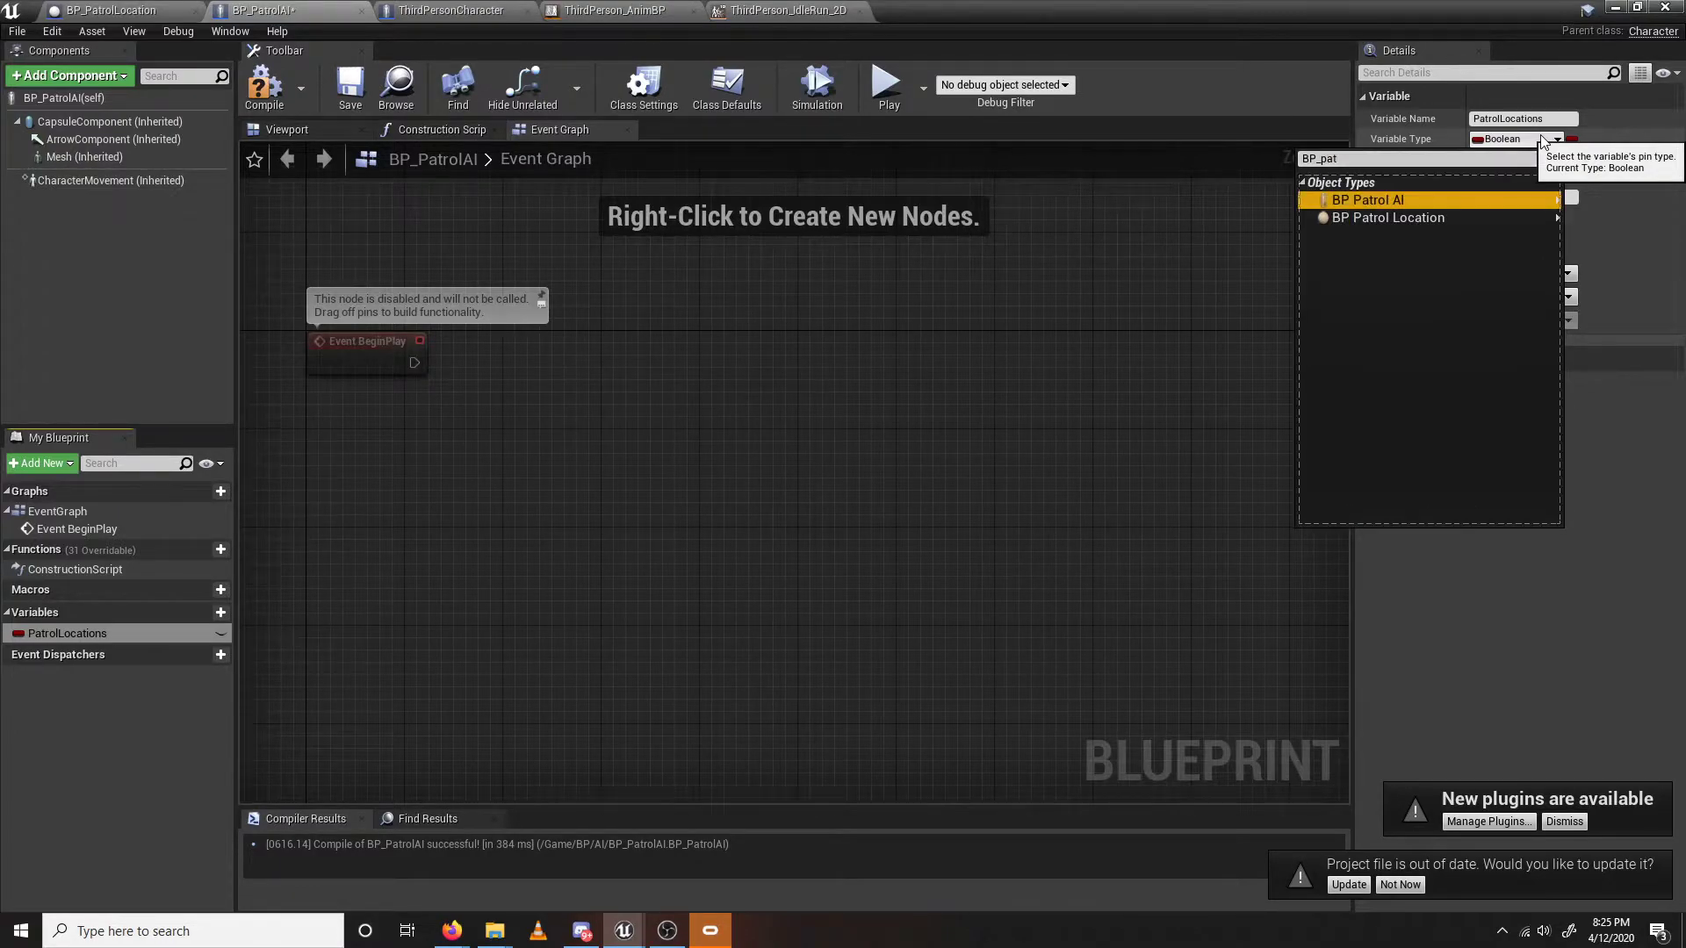
key("Down")
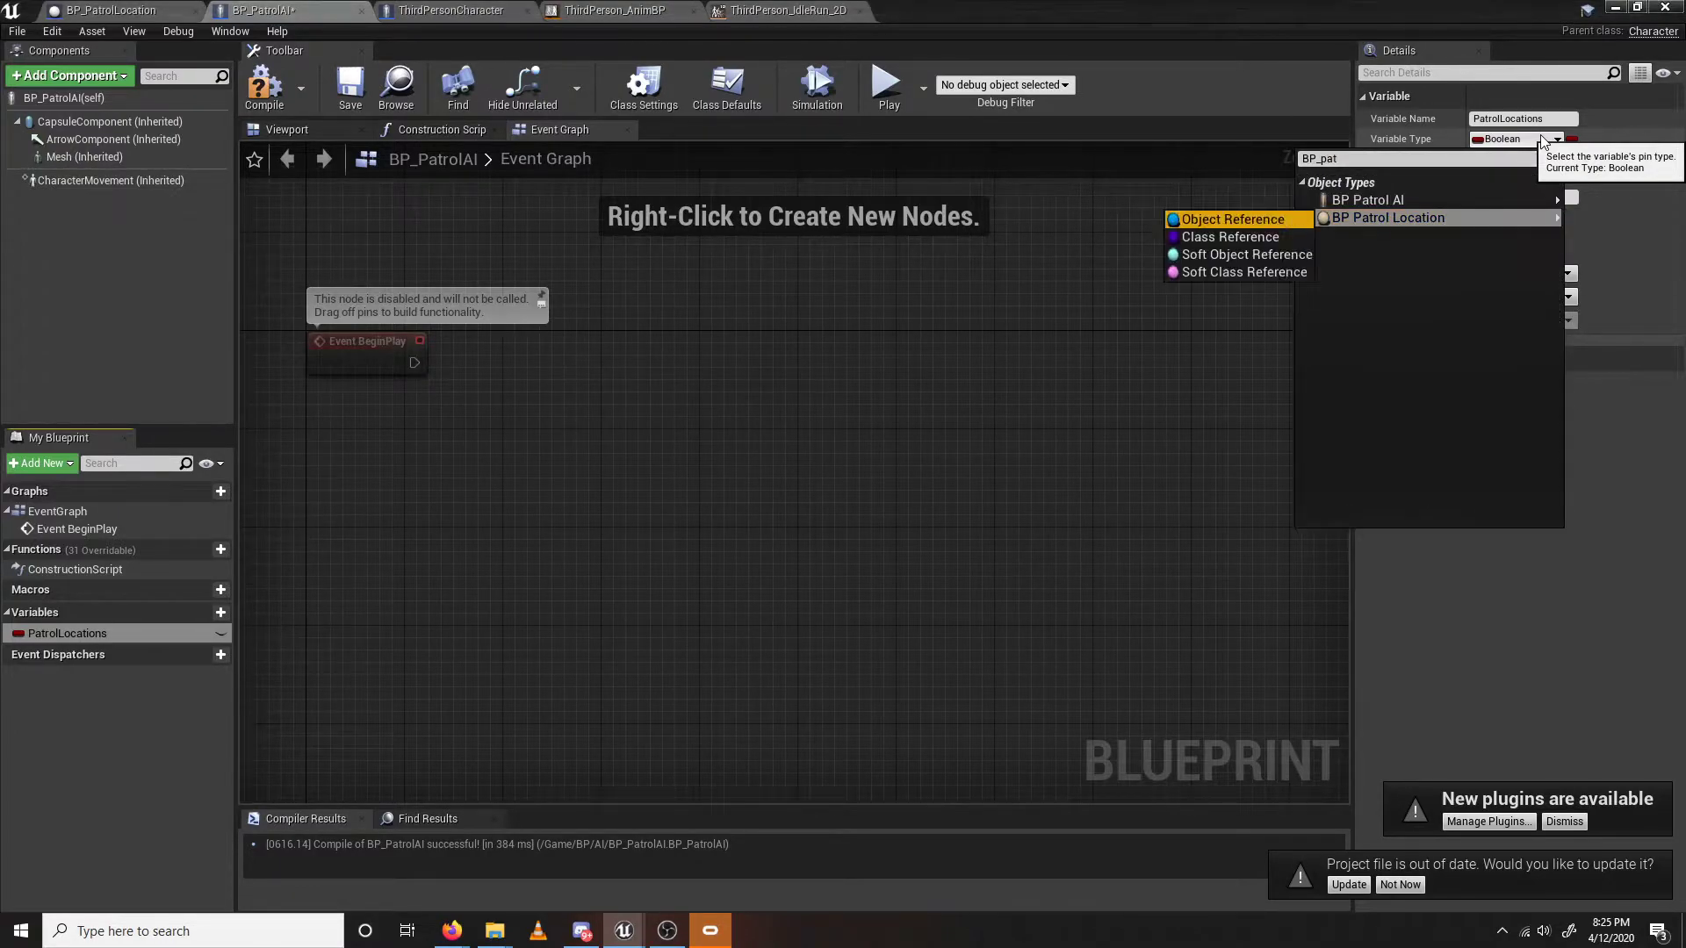
key("Return")
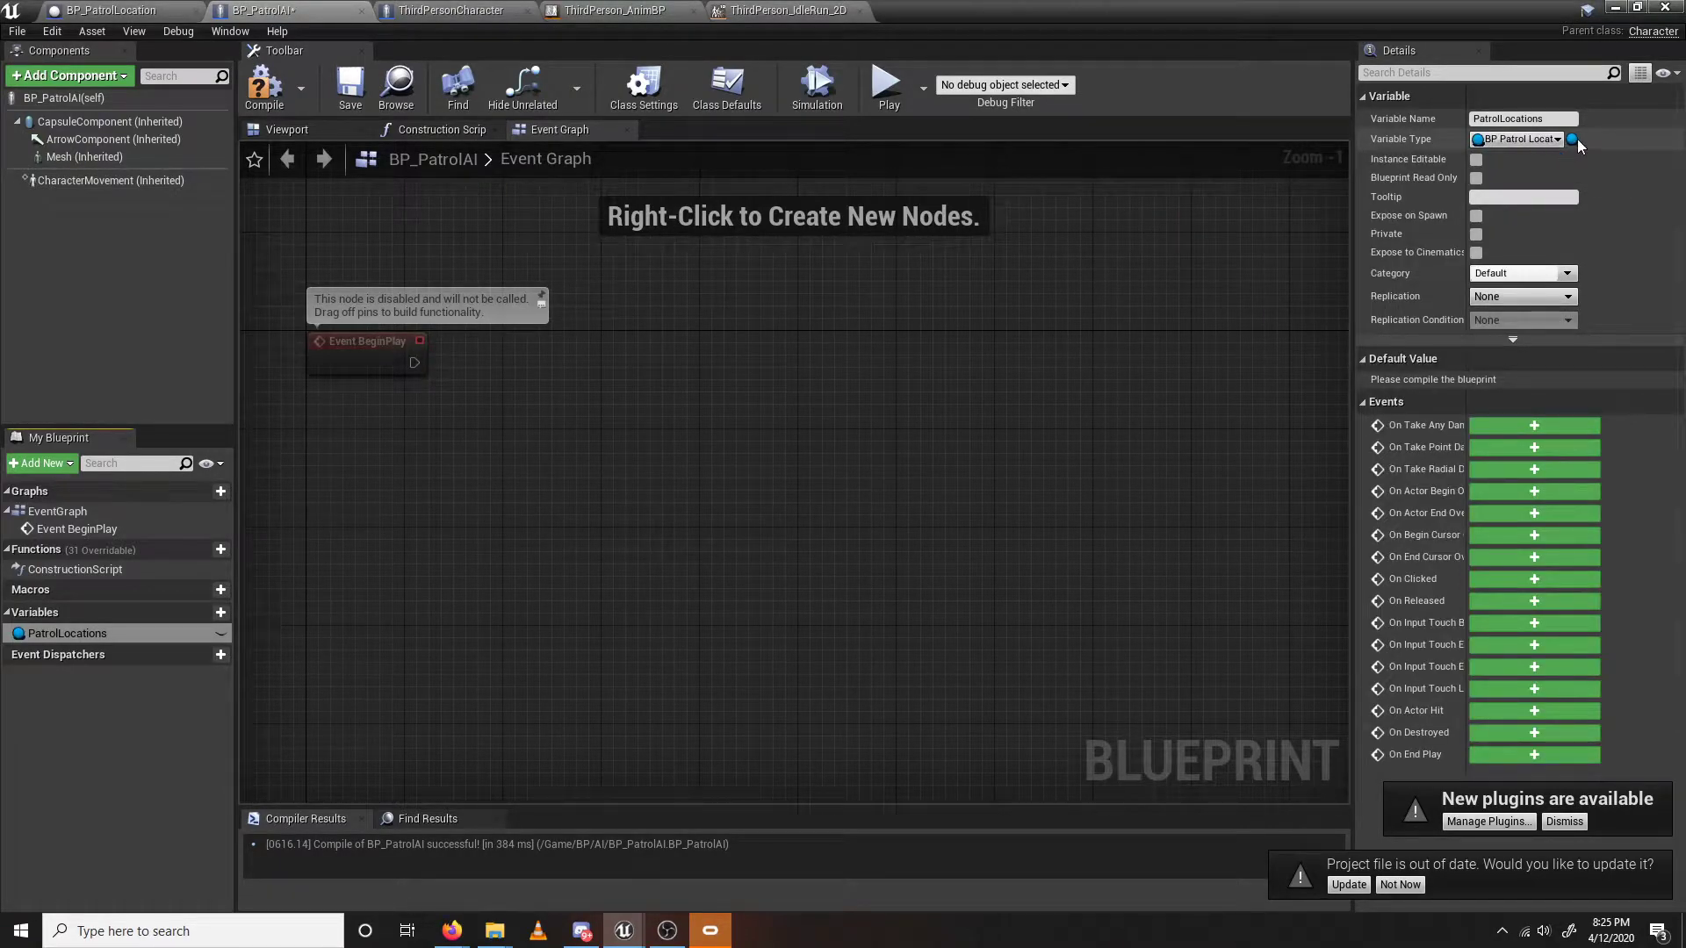
left_click(1571, 138)
left_click(1578, 172)
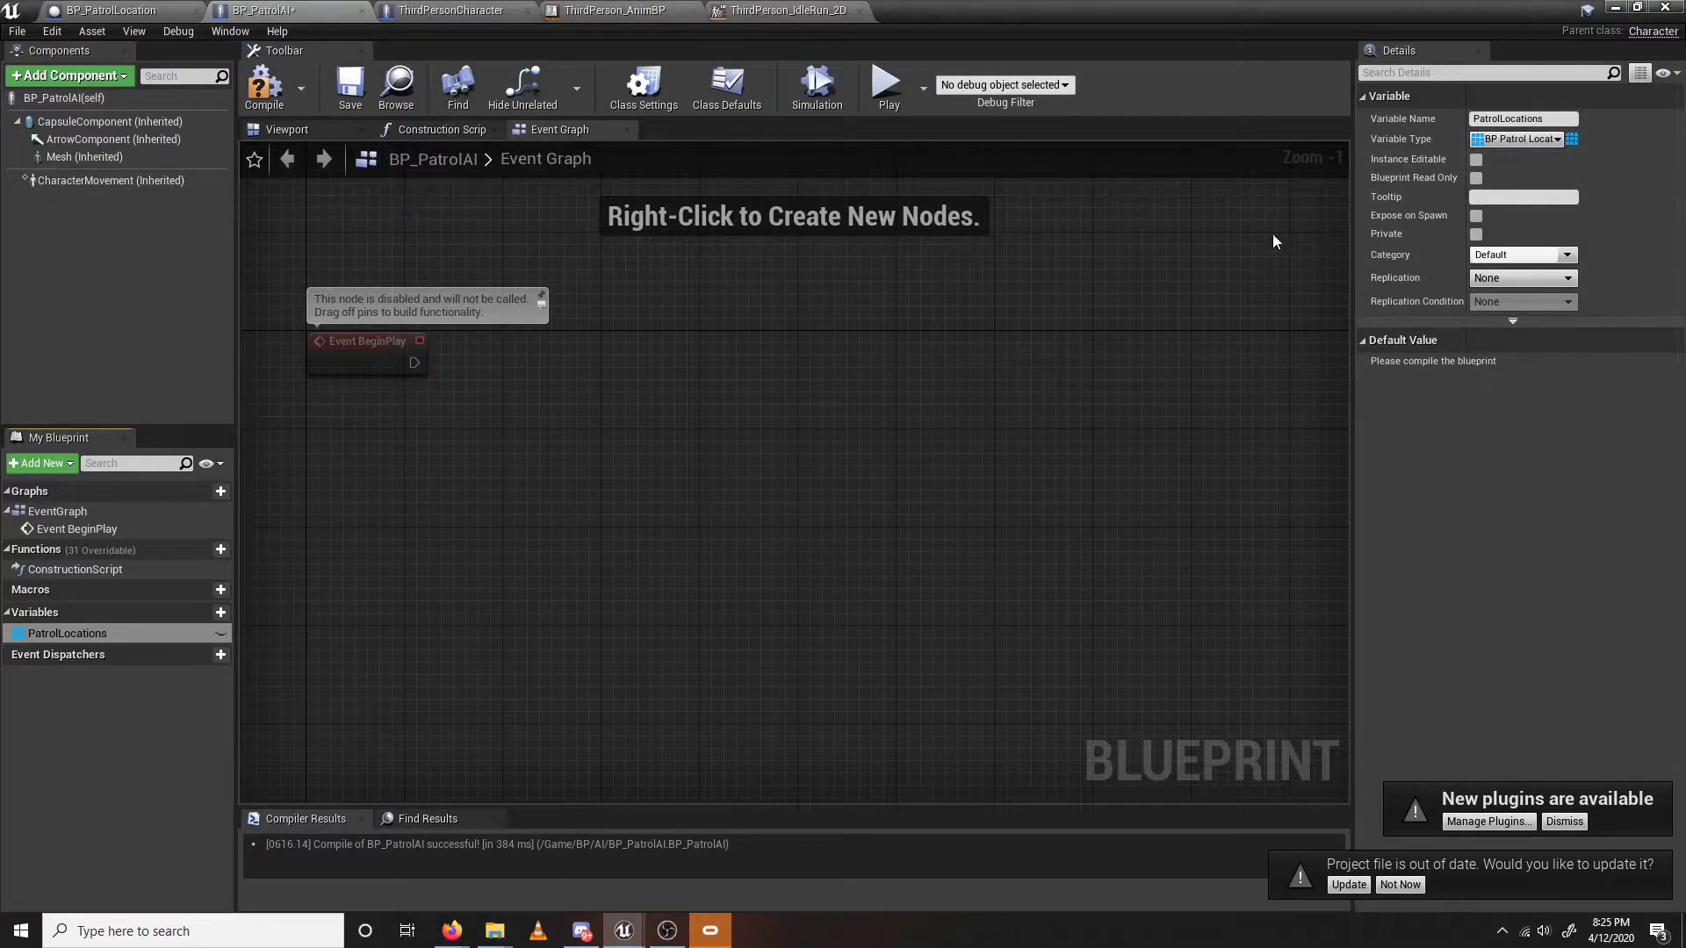
left_click(263, 83)
left_click(351, 88)
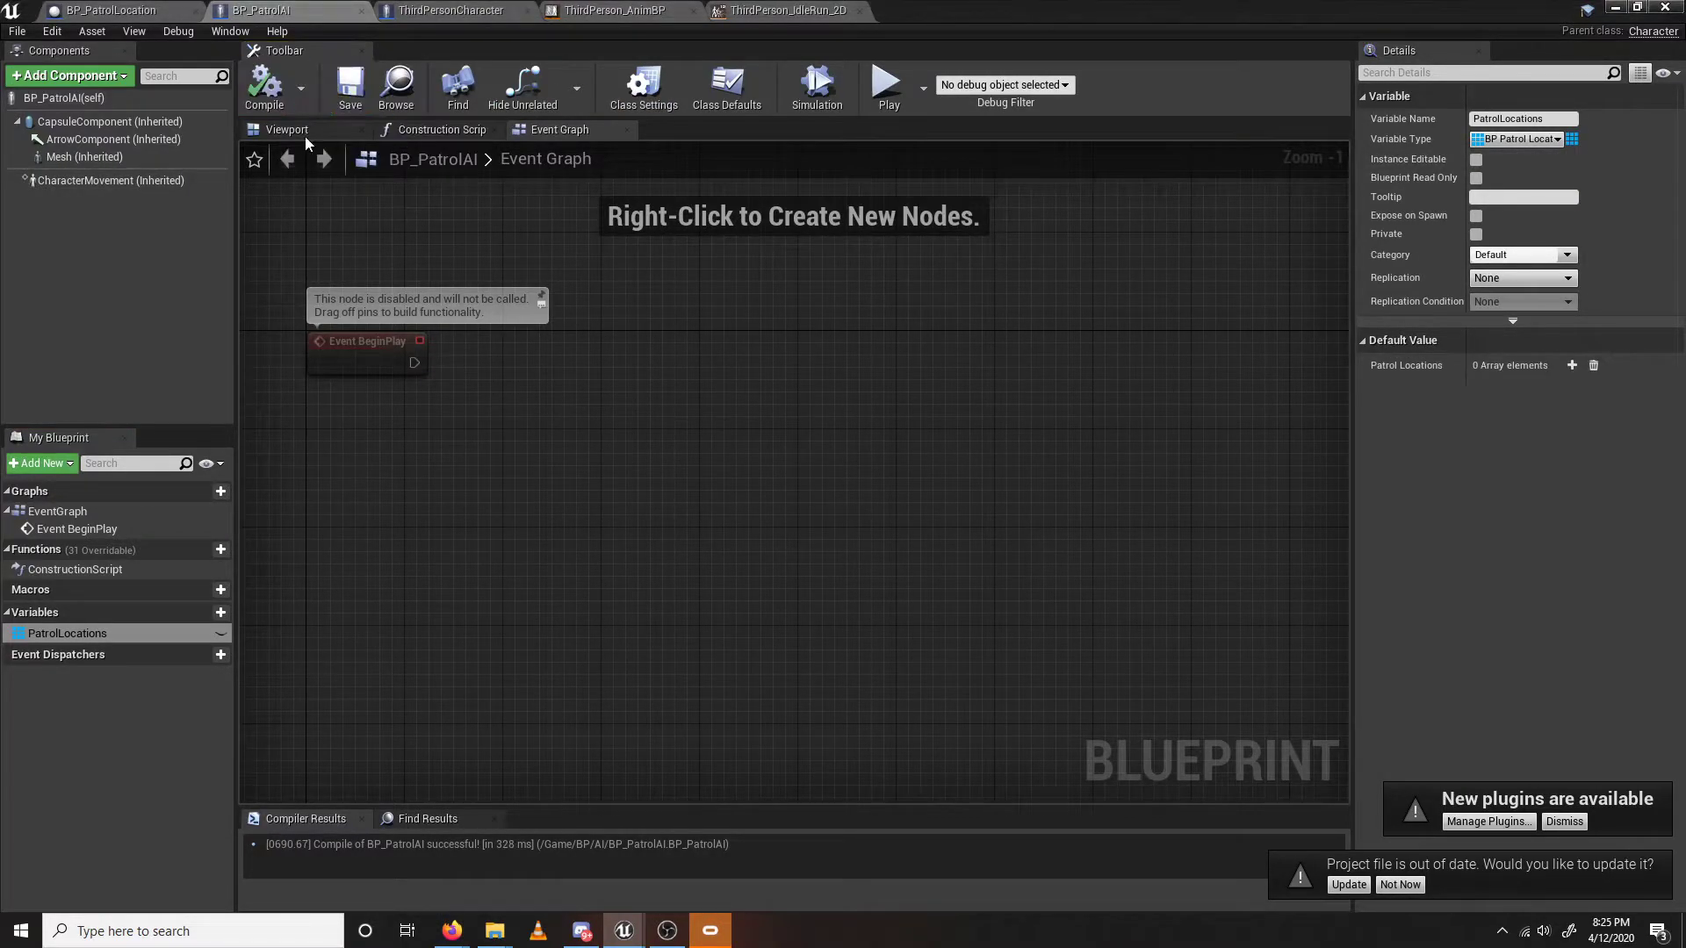
Add an Integer variable named CurrentPatrolIndex to BP_PatrolAI.
left_click(220, 612)
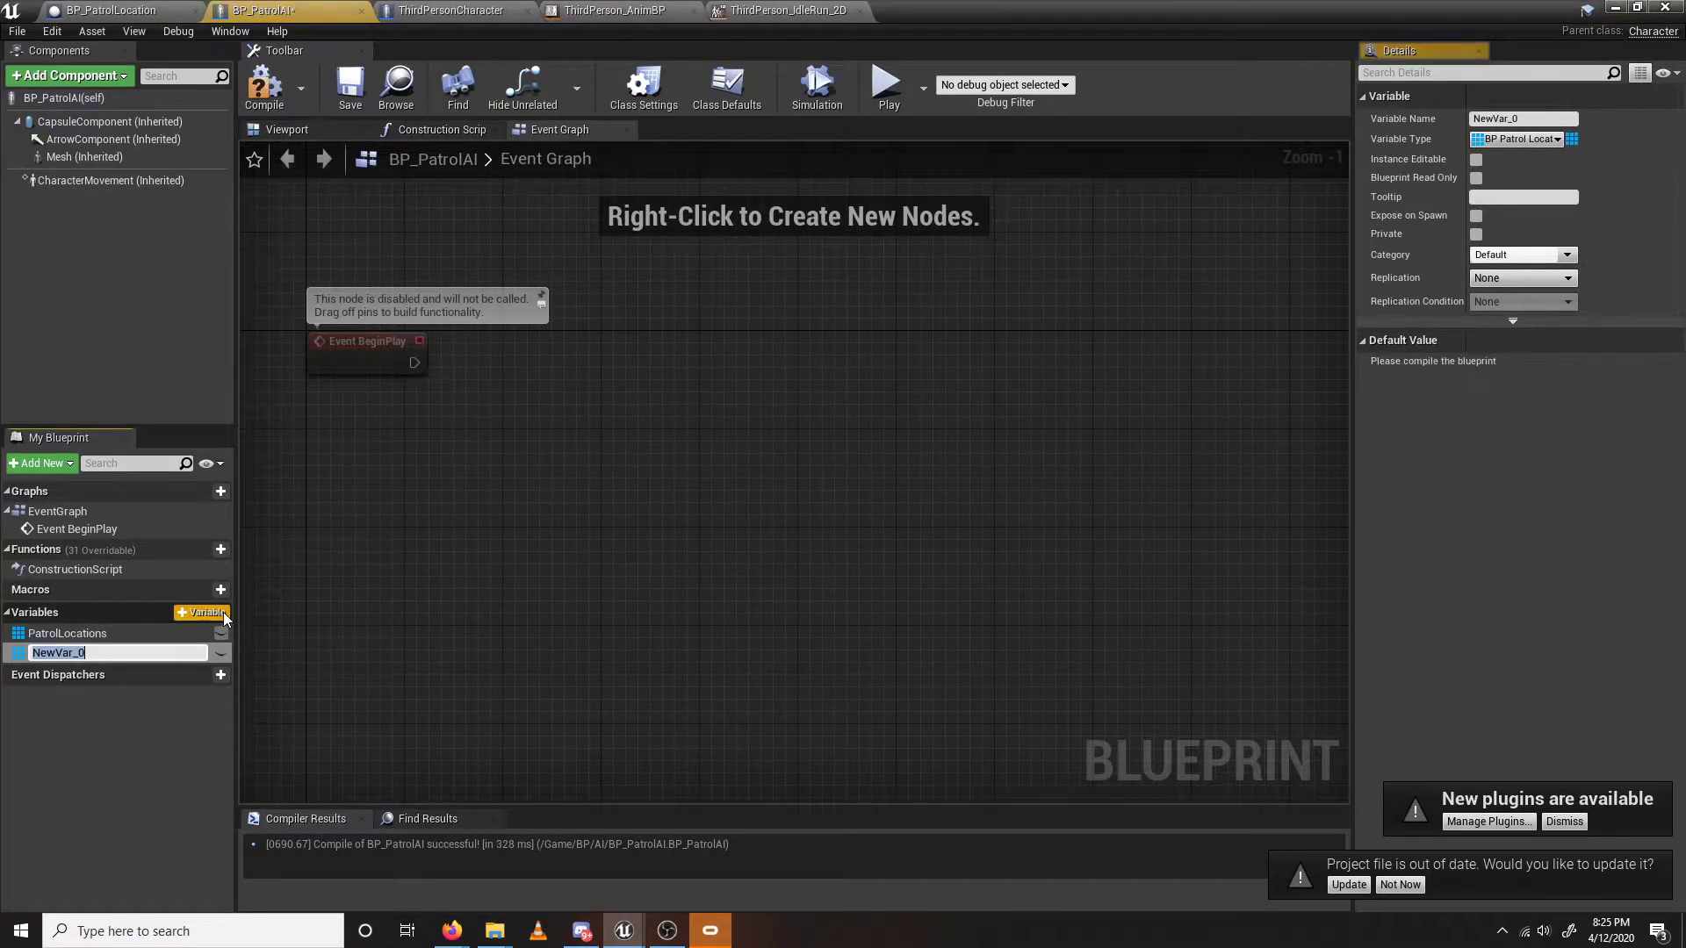
left_click(1507, 139)
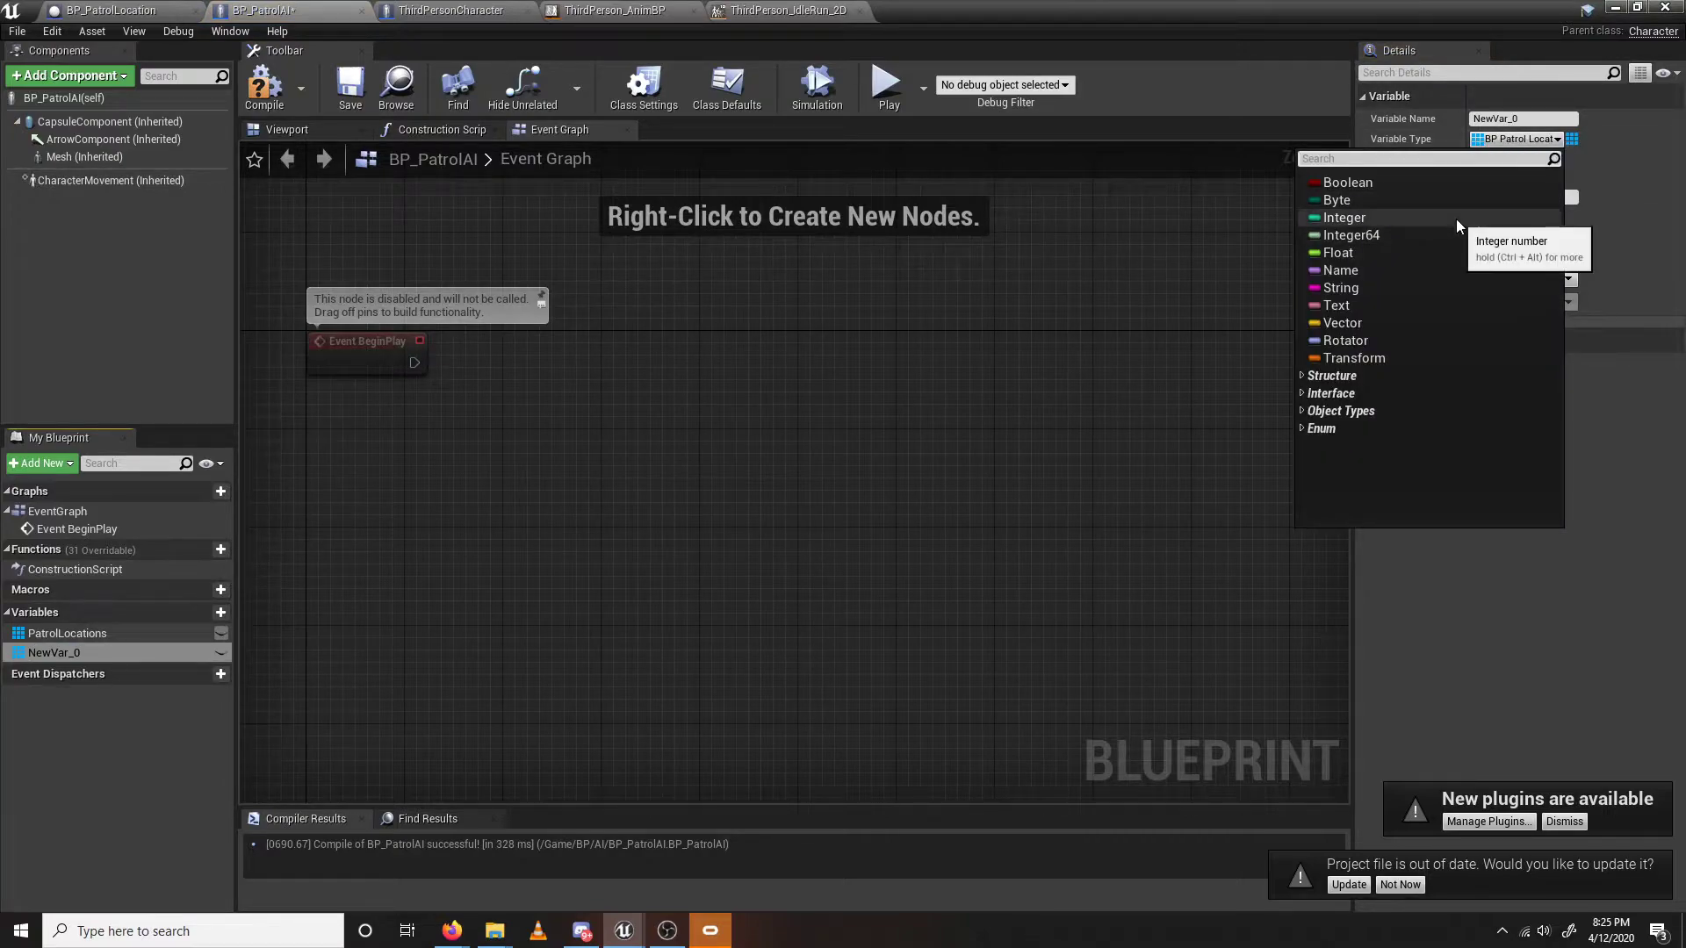
left_click(1455, 218)
left_click(1473, 118)
type("Current")
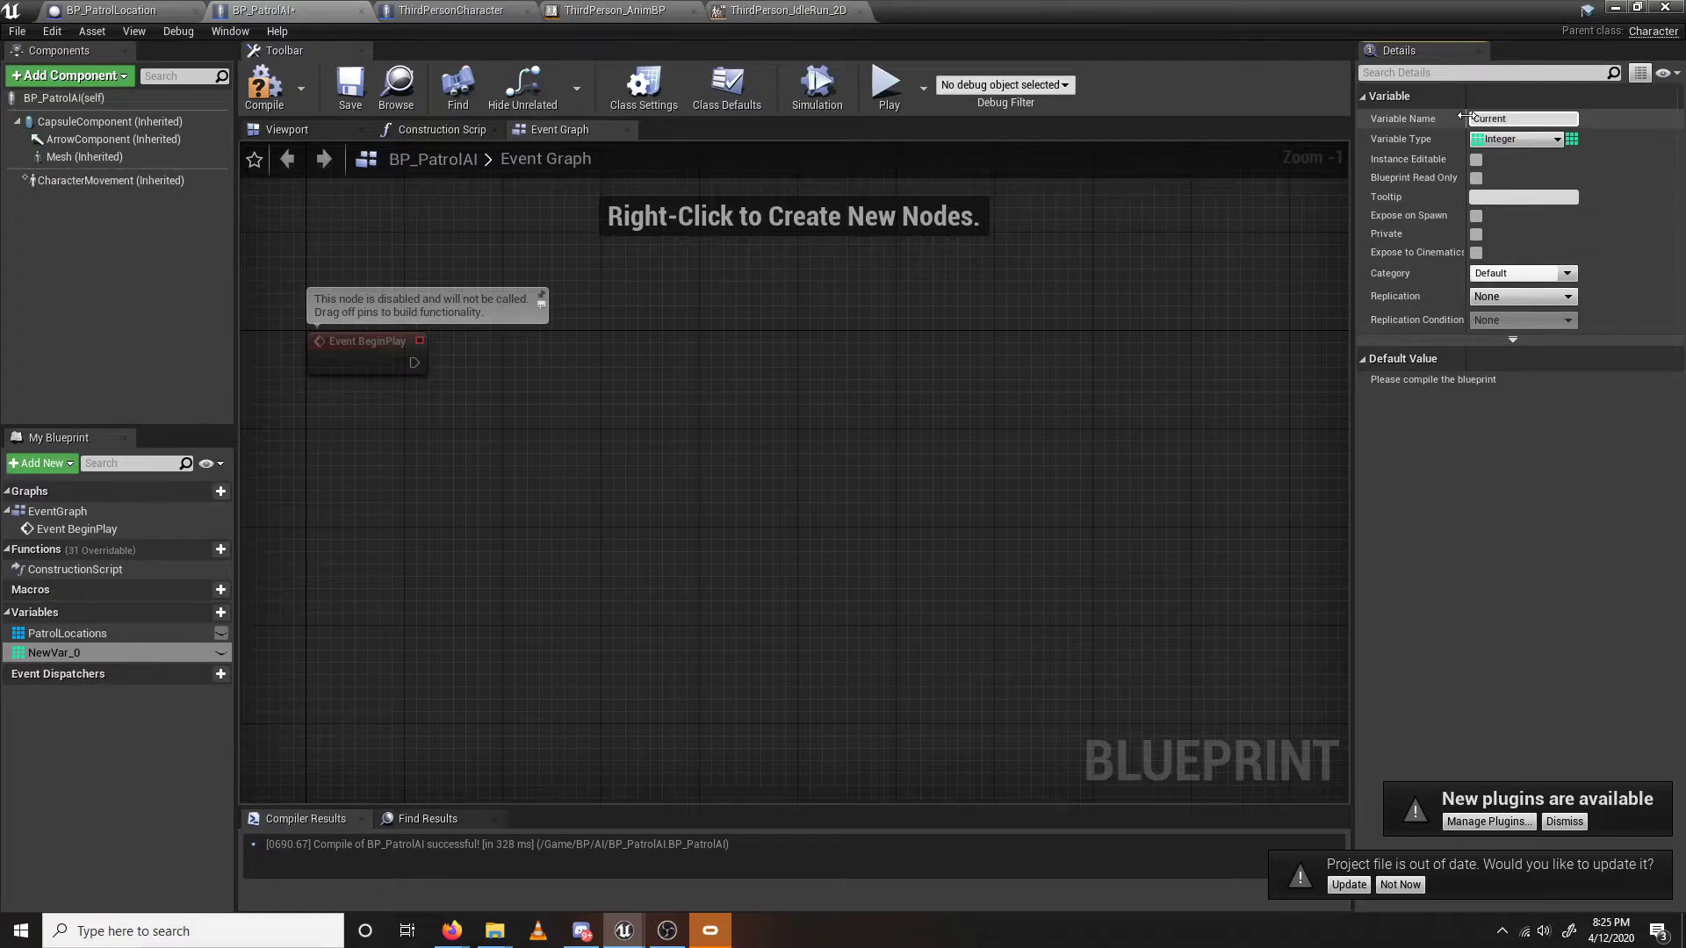
type("PatrolIndex")
key("Return")
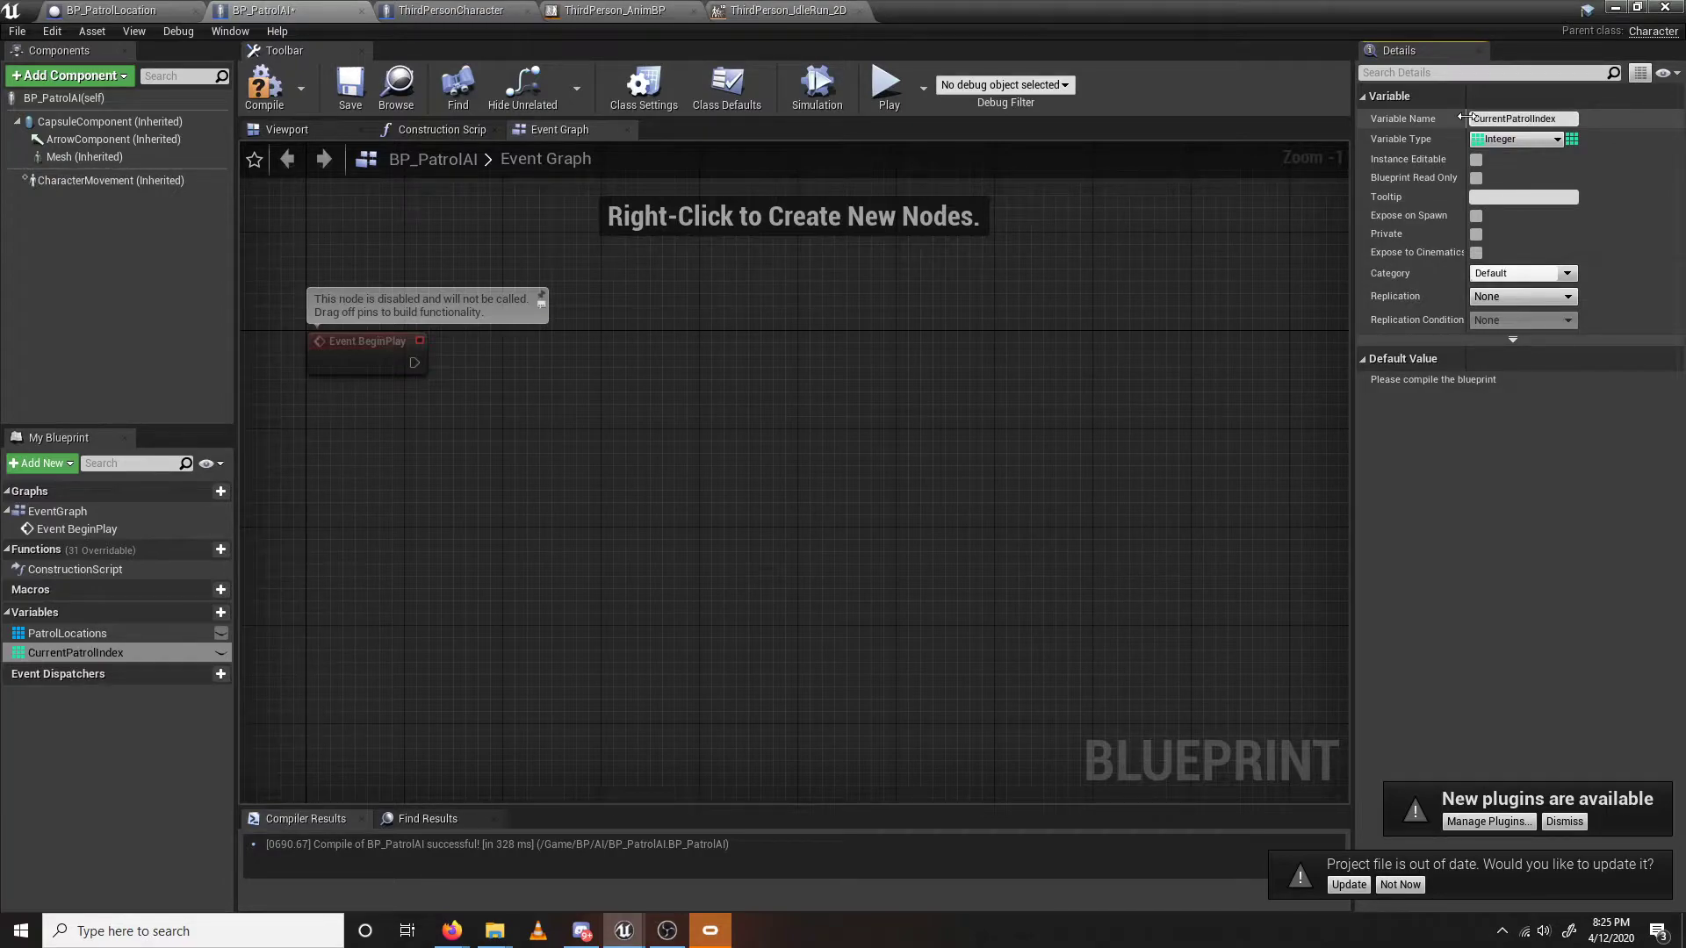
Change CurrentPatrolIndex from an array to a single variable, and compile and save the blueprint.
left_click(1572, 139)
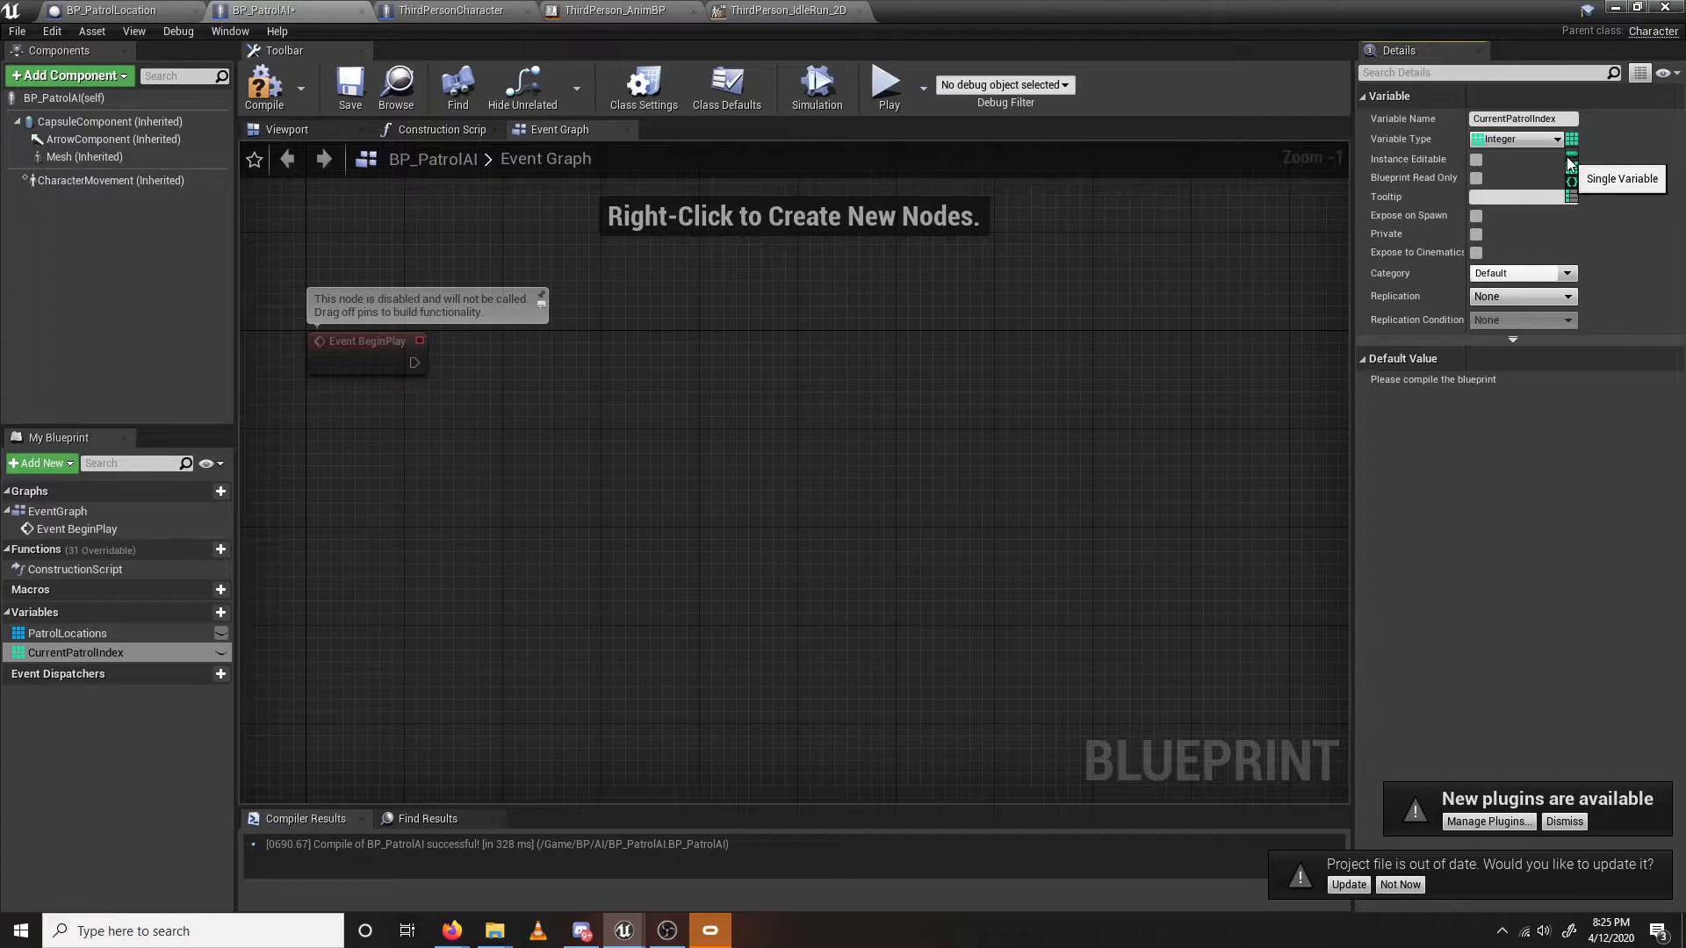
left_click(1571, 163)
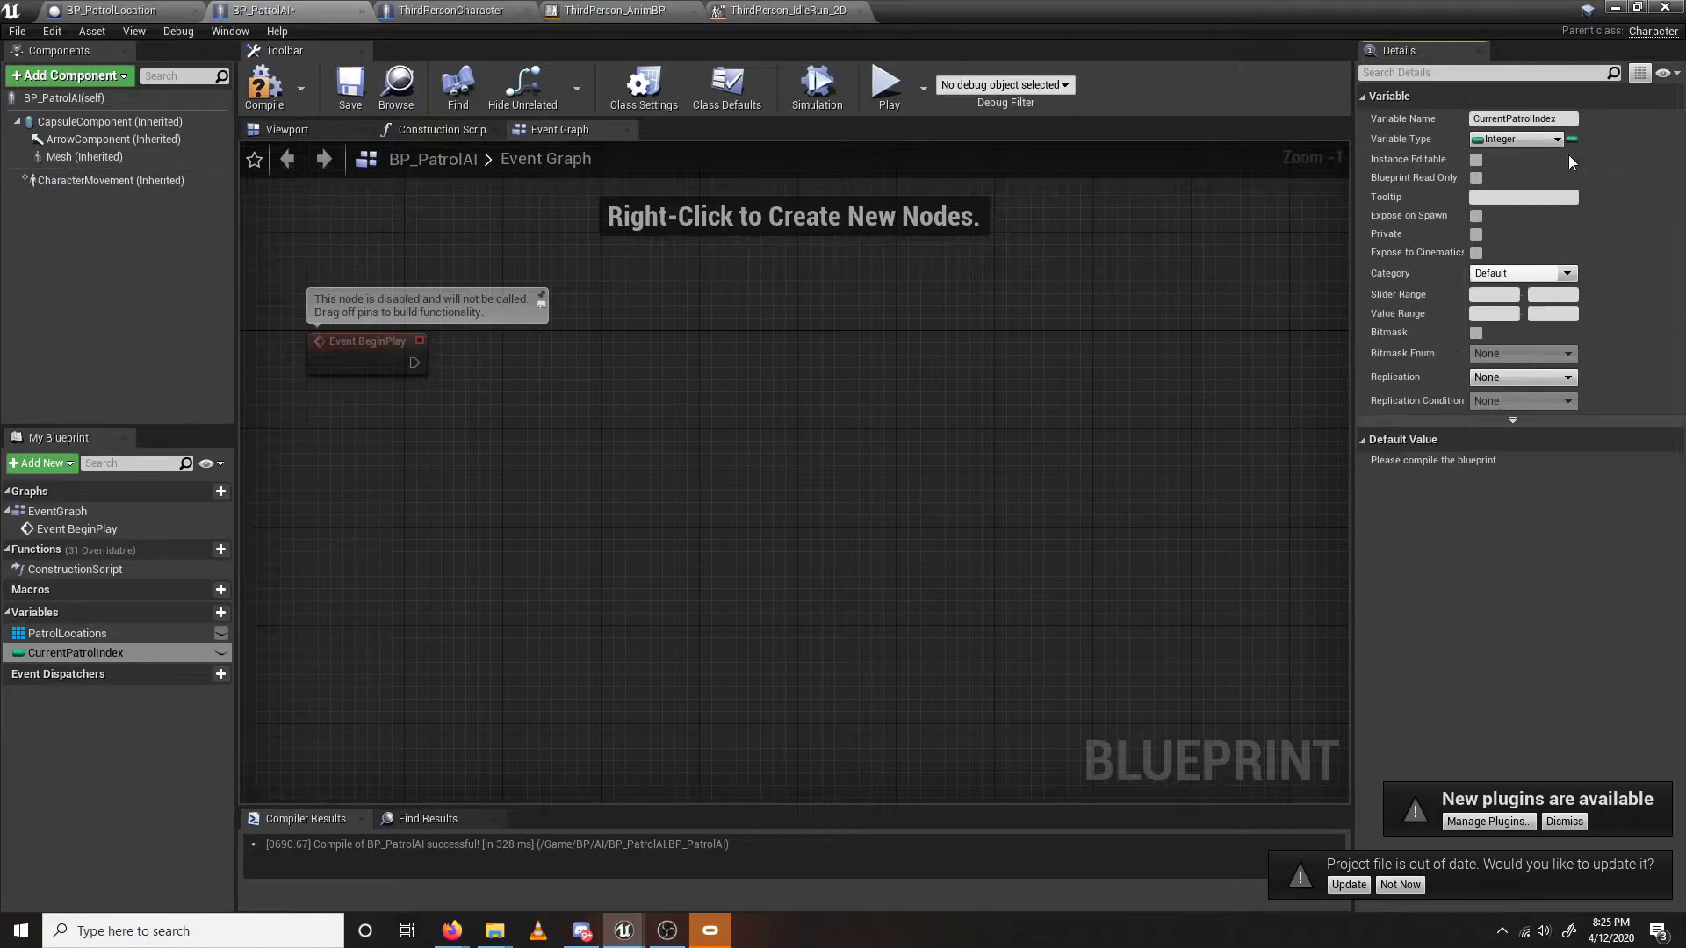
left_click(263, 85)
left_click(350, 85)
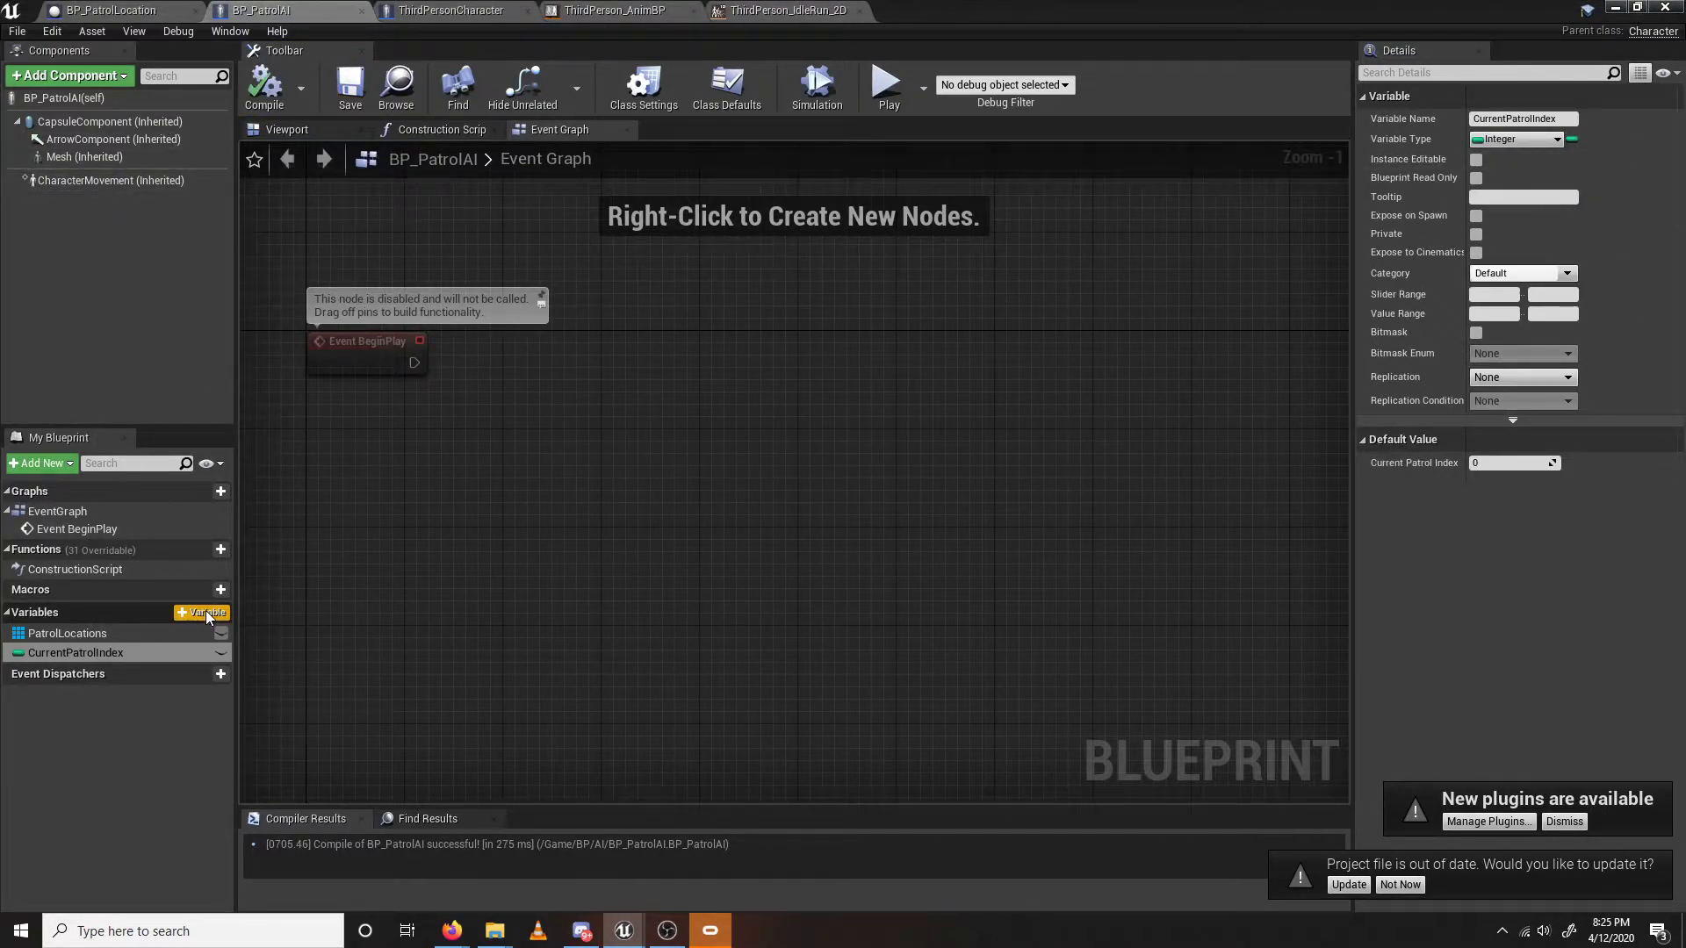
Add a Float variable named PathfindAcceptanceRadius to BP_PatrolAI, and compile and save the blueprint.
left_click(202, 612)
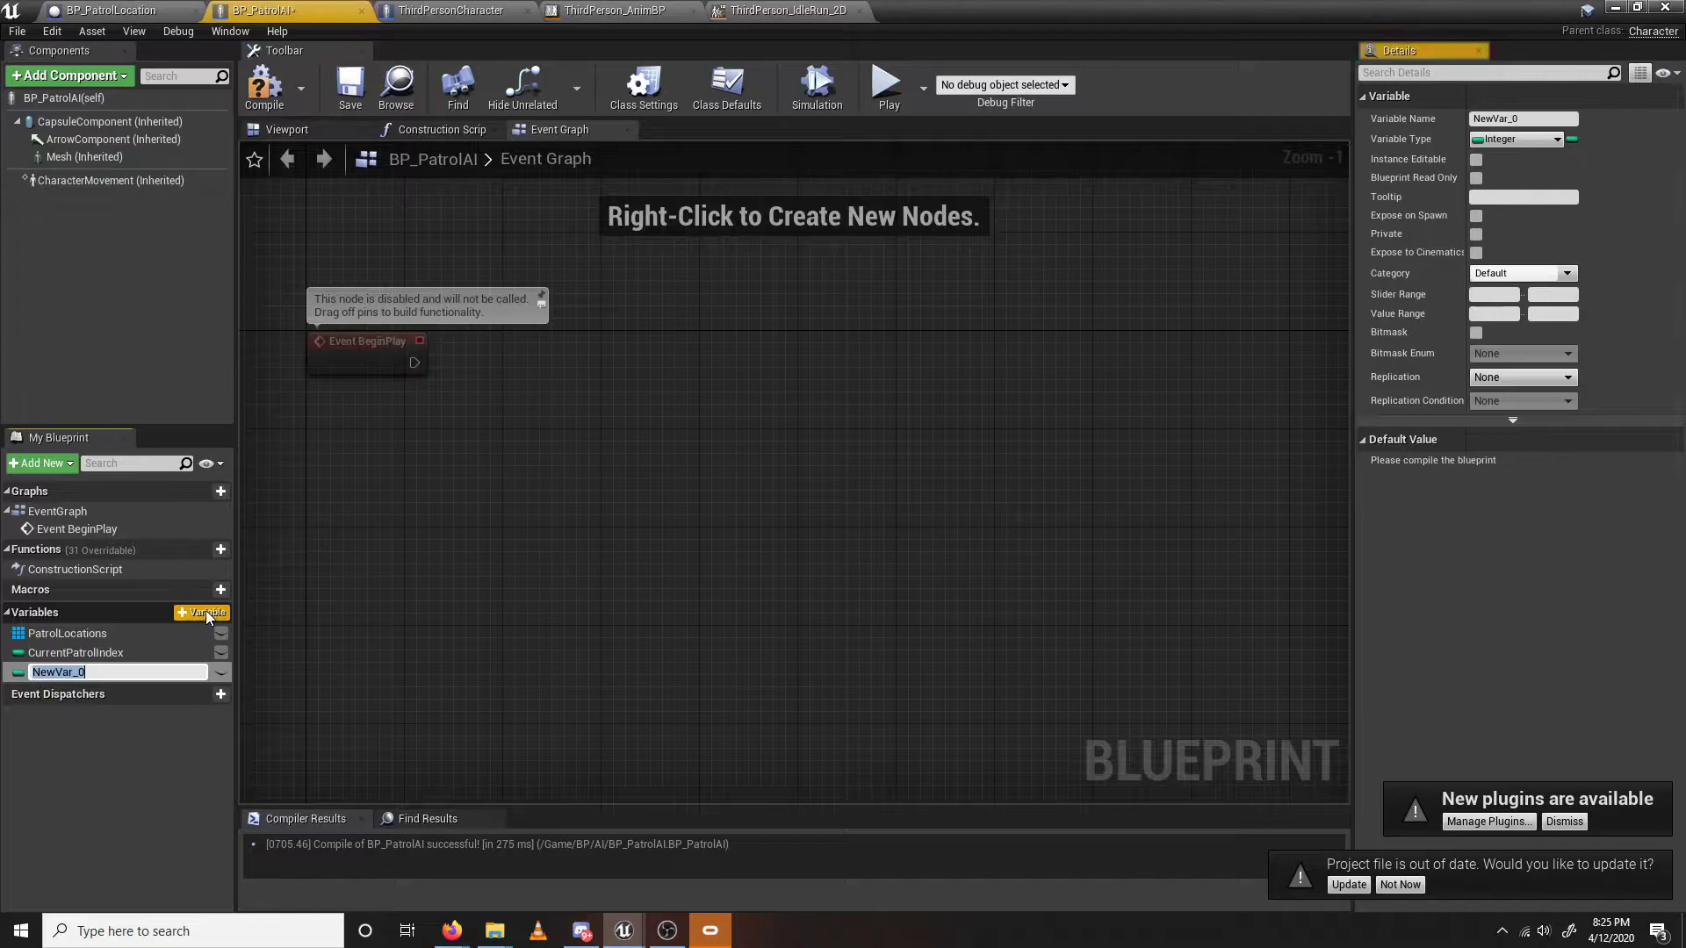
left_click(1540, 140)
left_click(1445, 242)
left_click(1493, 118)
type("PathfindAcceptanceRadius")
key("Return")
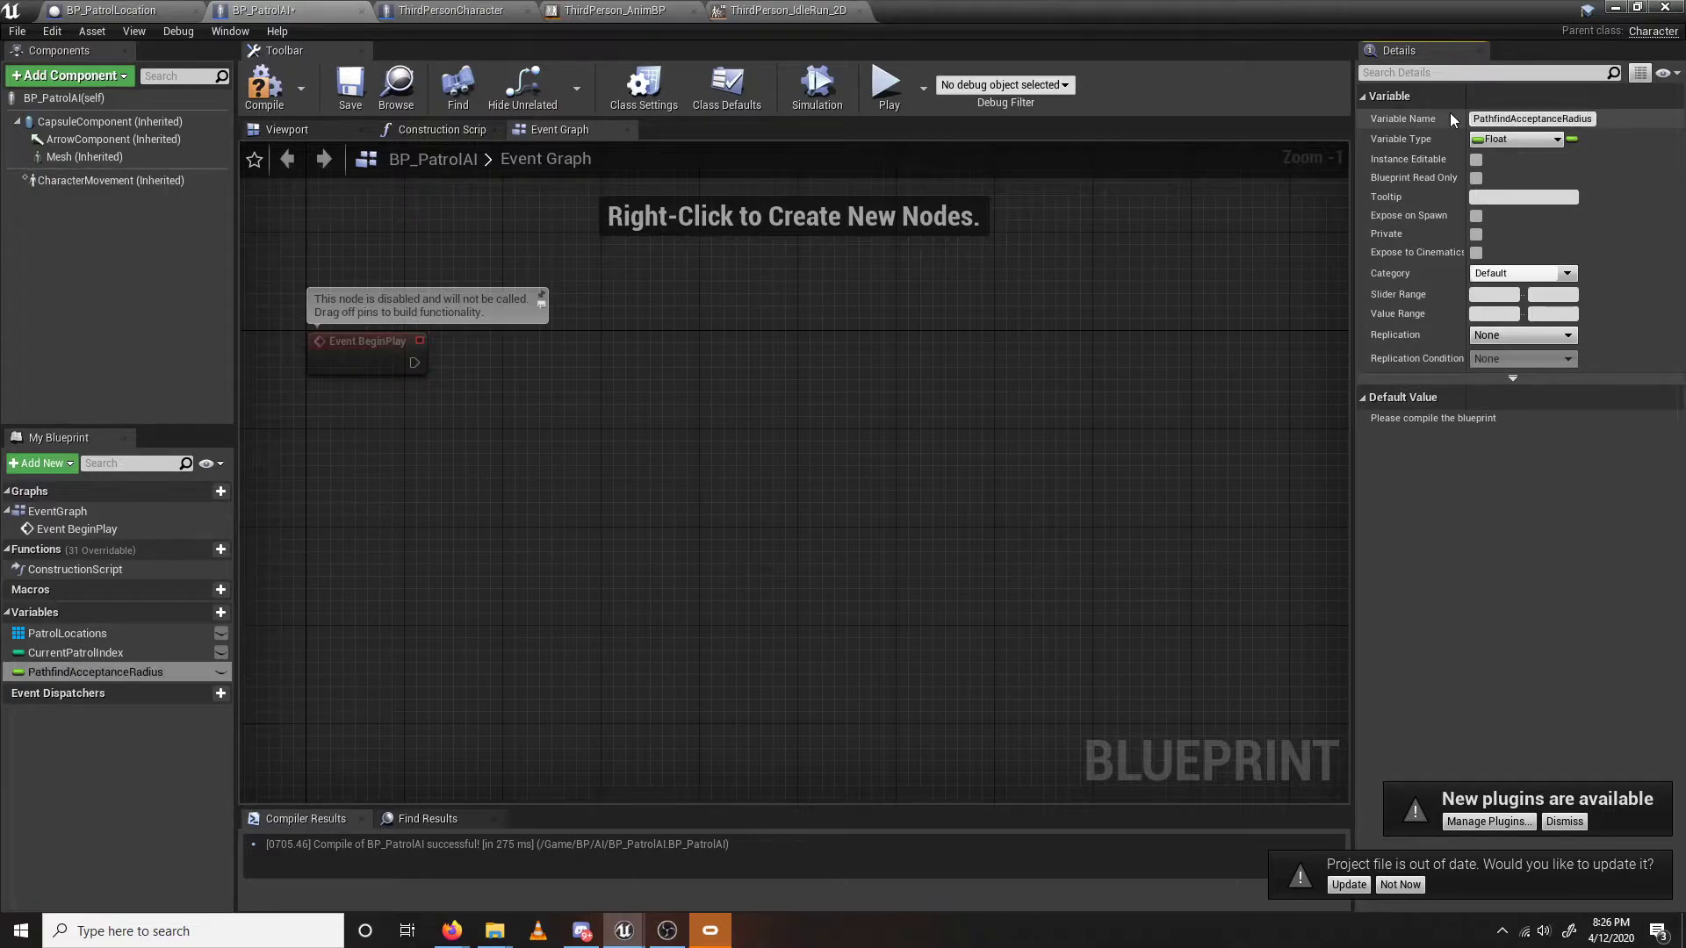
left_click(263, 85)
left_click(350, 85)
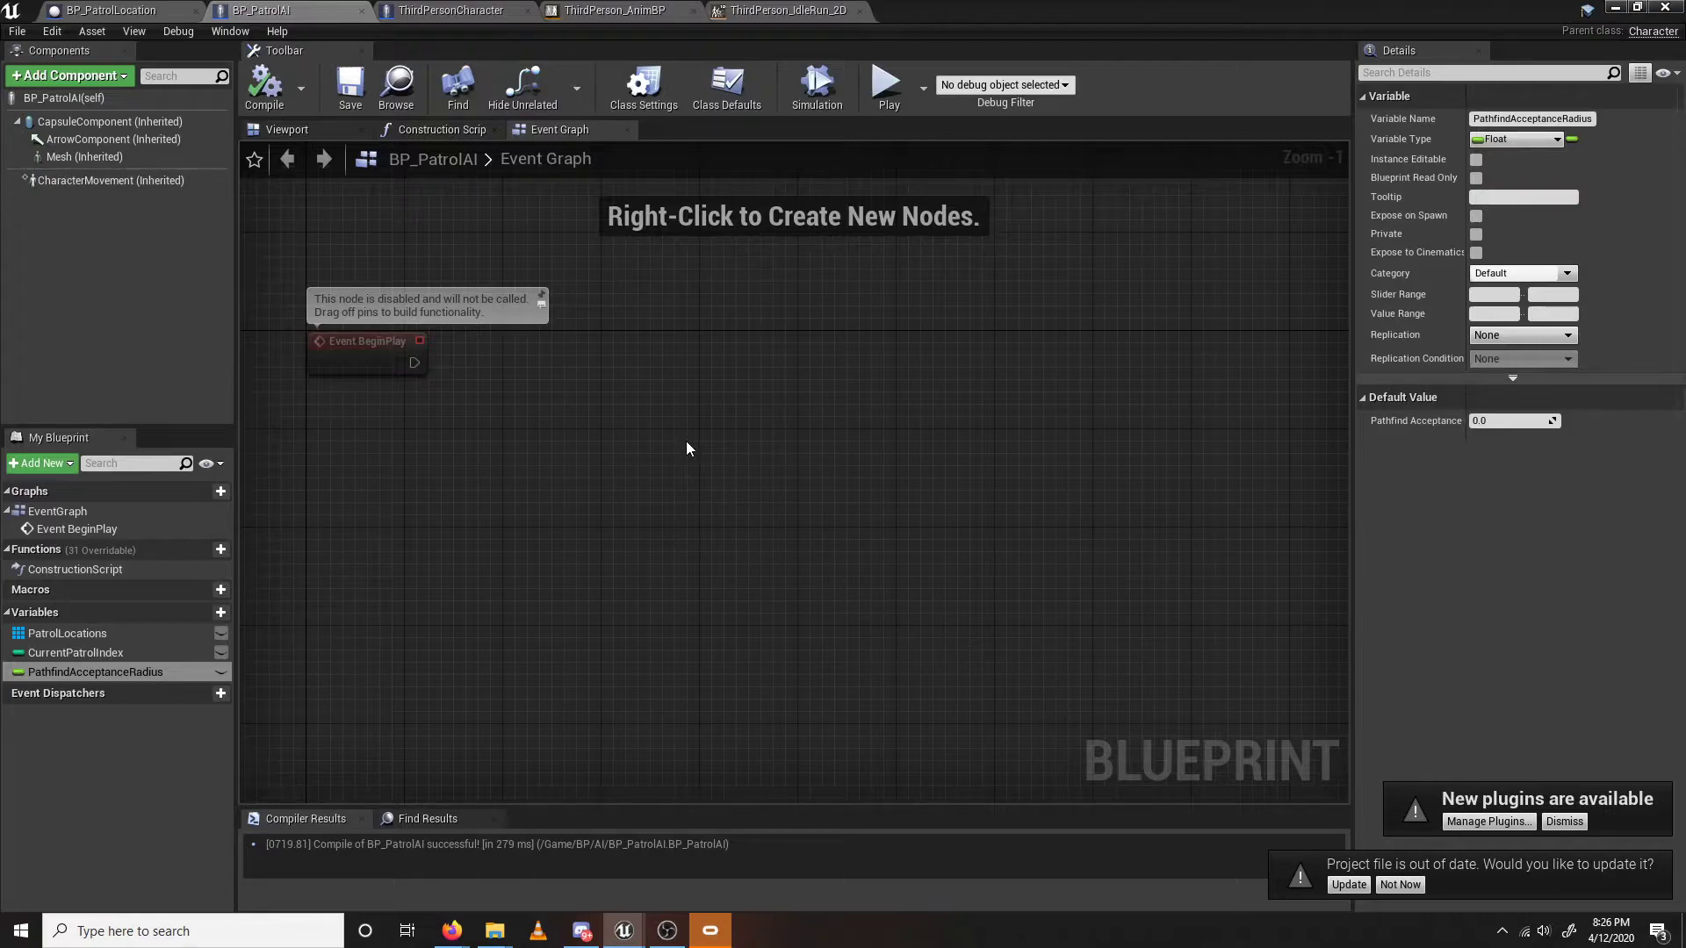
Place a BP_PatrolAI actor from the BP/AI folder on the level's floor, in front of the grey cube.
left_click(112, 639)
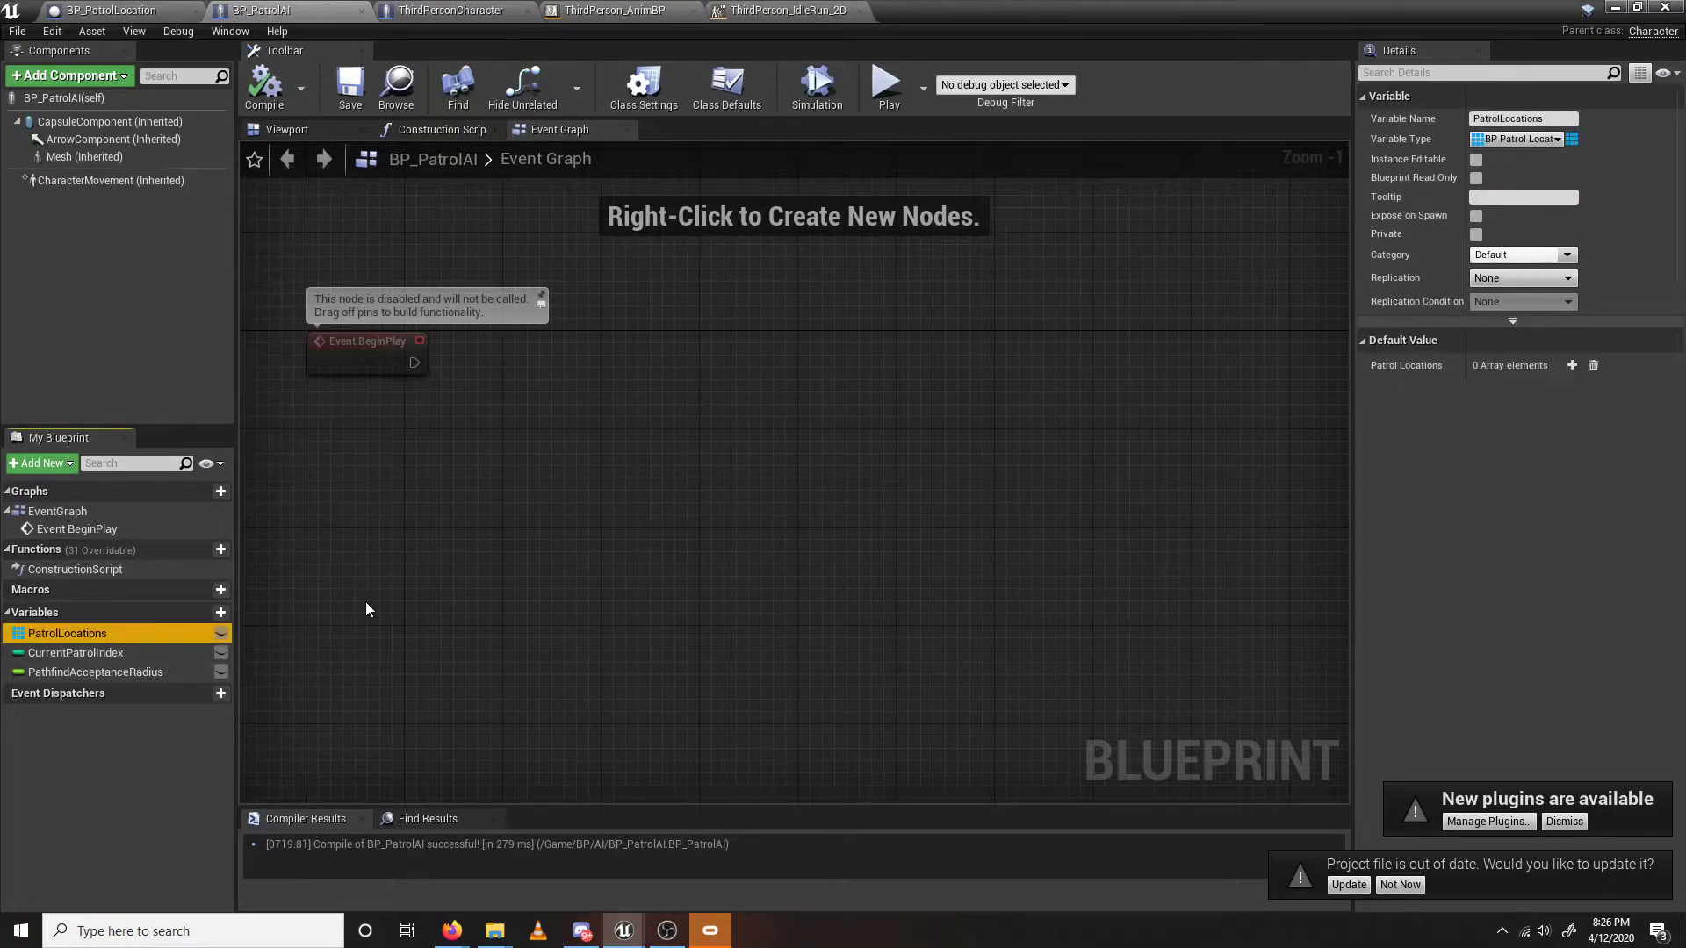
left_click_drag(955, 4, 1104, 135)
left_click(359, 634)
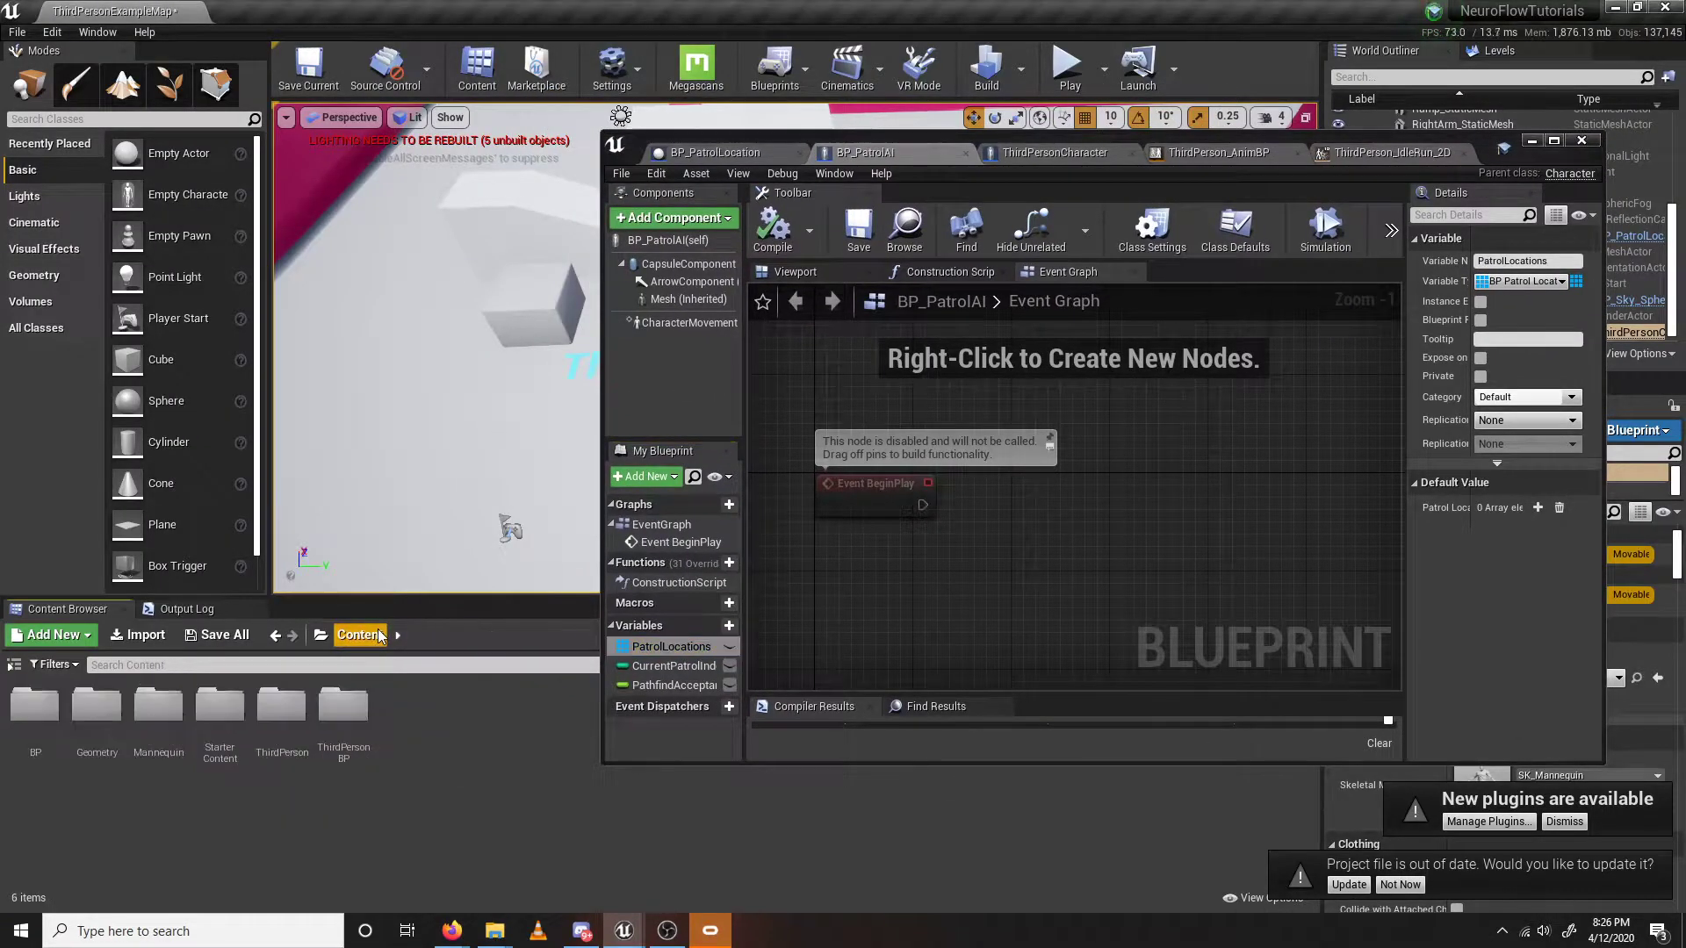
double_click(35, 716)
double_click(35, 721)
left_click_drag(35, 715, 395, 446)
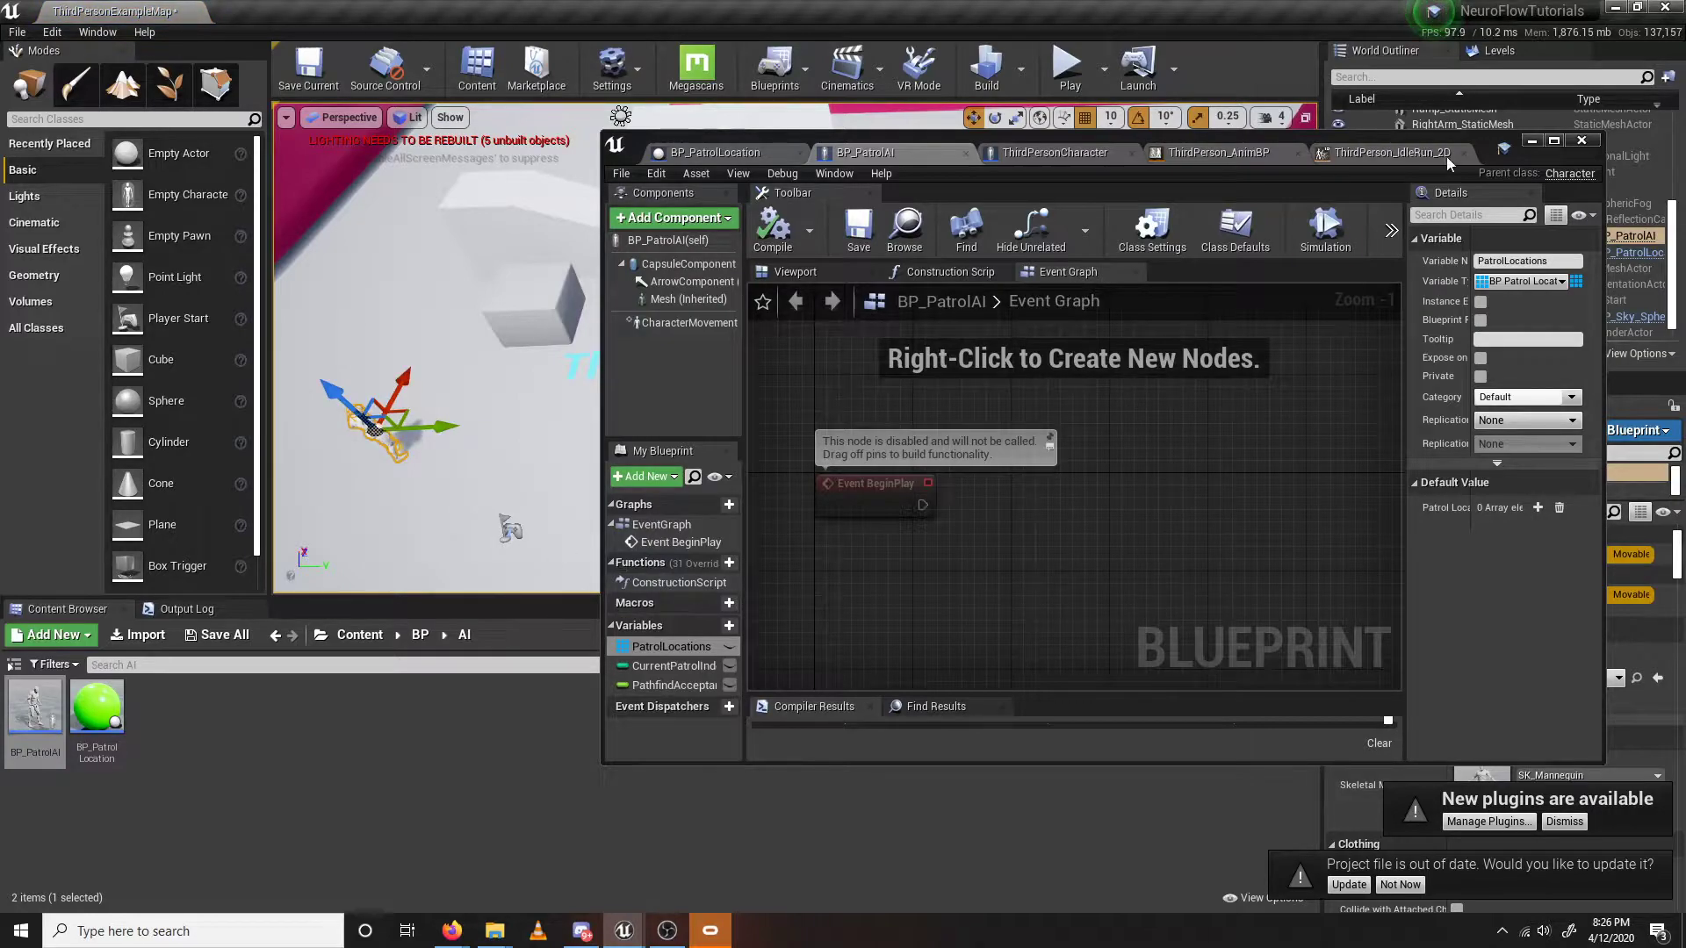
left_click(1582, 140)
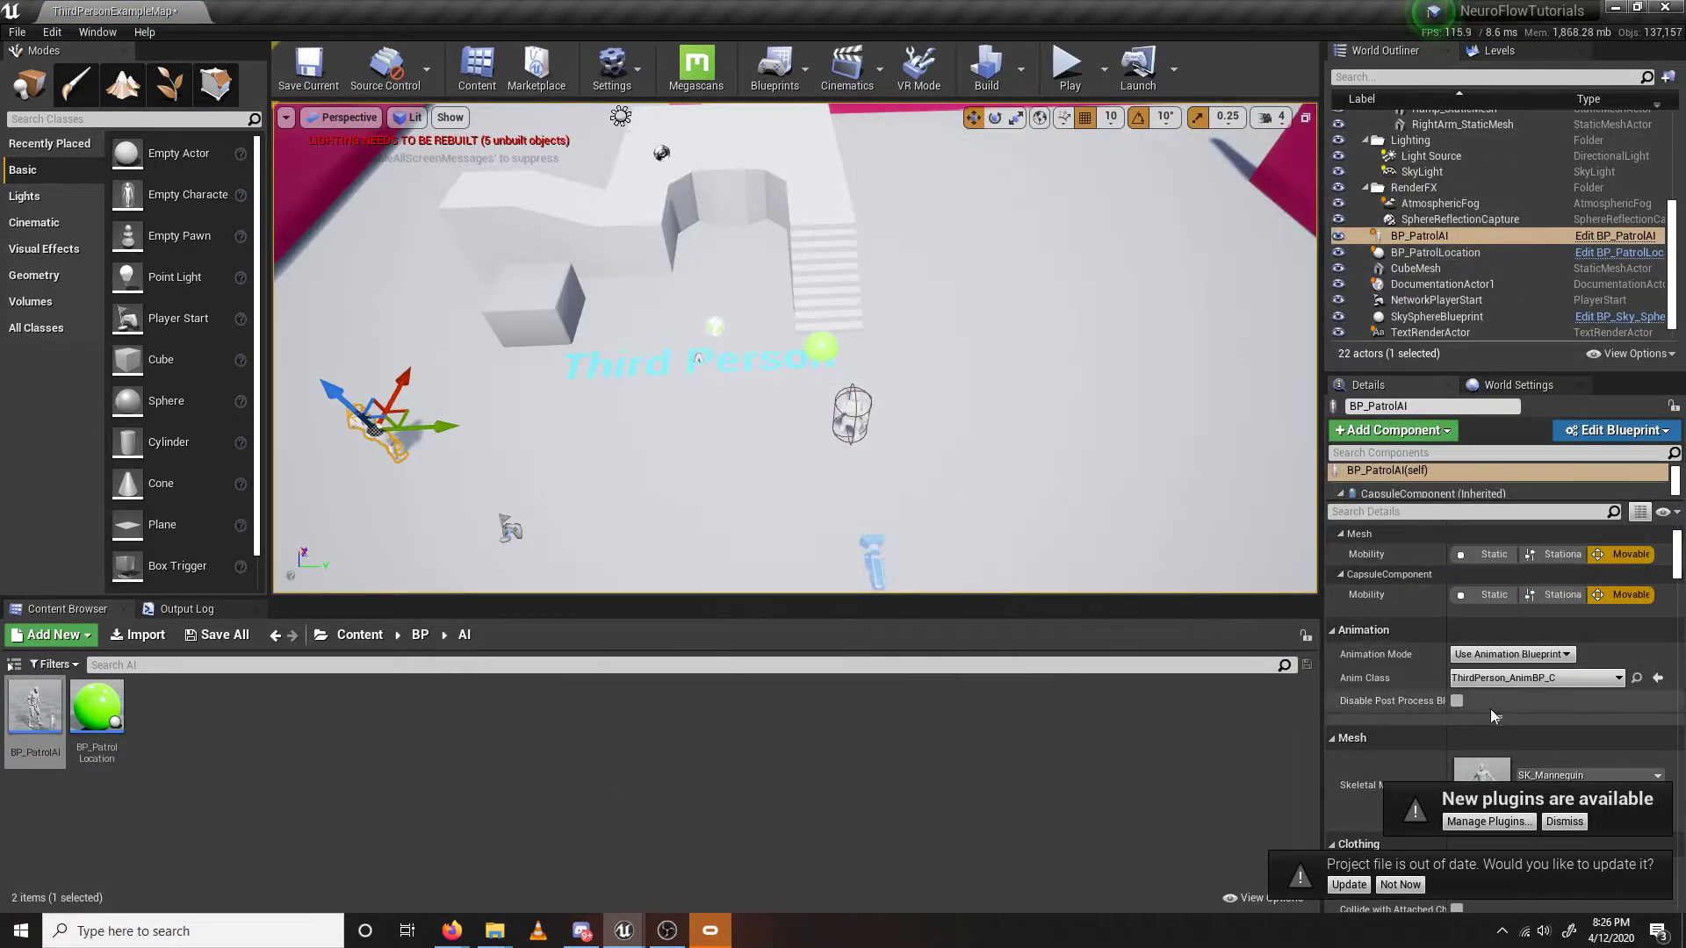
Dismiss the new-plugins and project-update notifications, and return to the maximized BP_PatrolAI blueprint editor.
left_click(1489, 820)
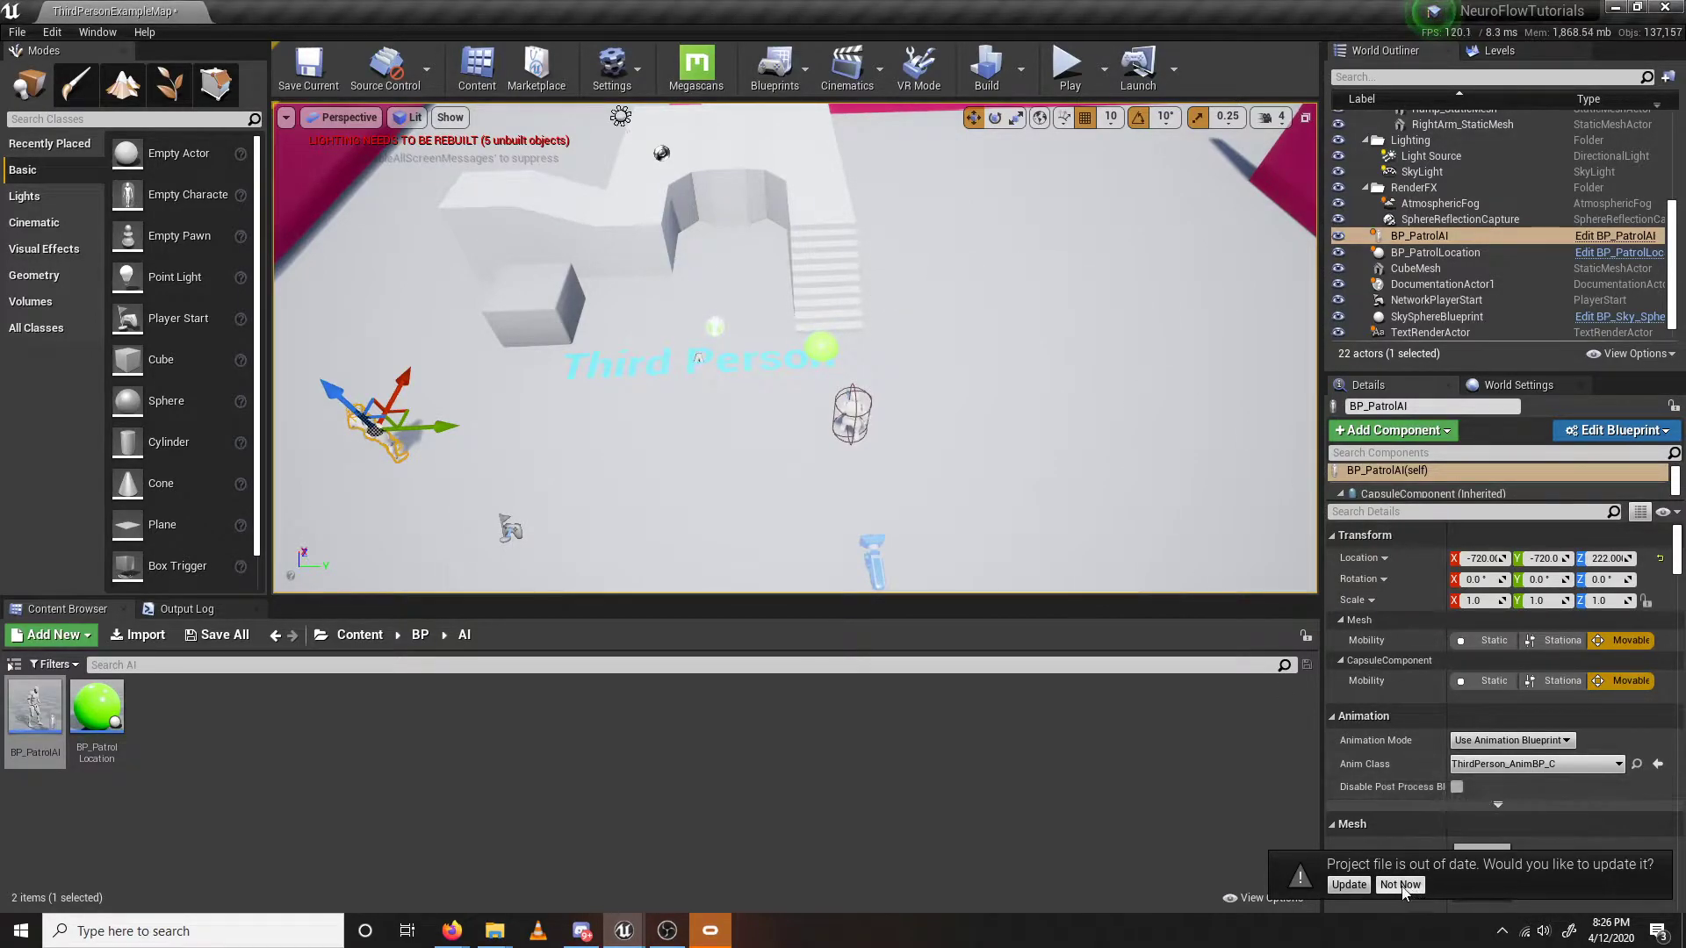
scroll(1540, 769, "down", 3)
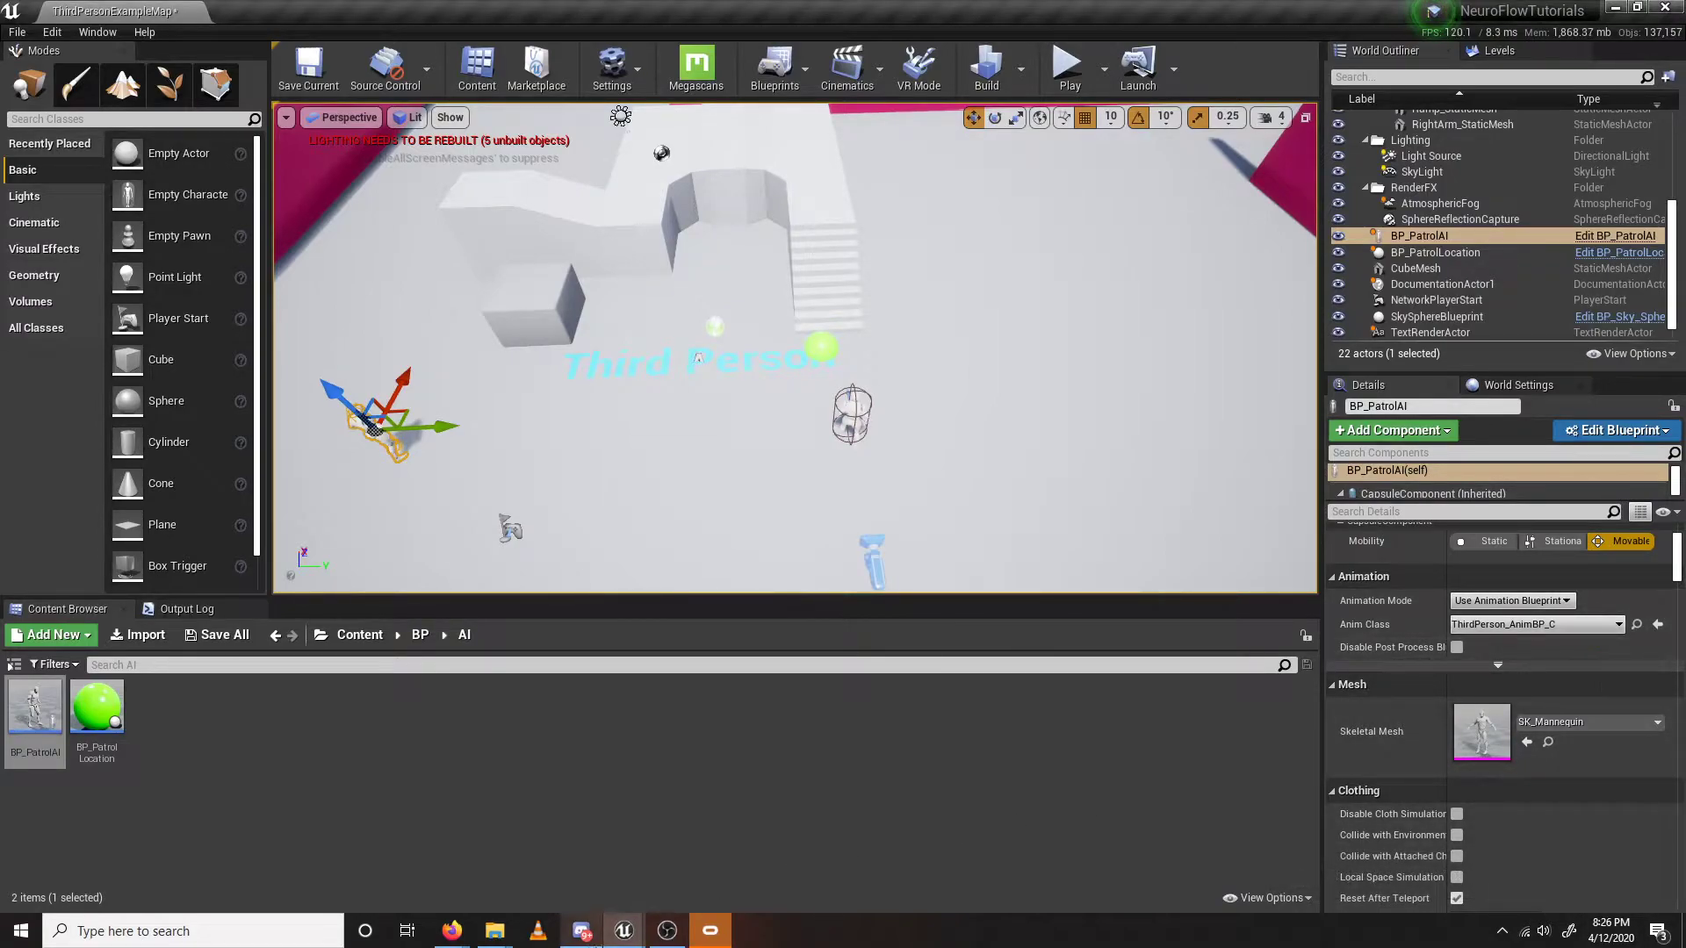
mouse_move(620, 942)
left_click(904, 845)
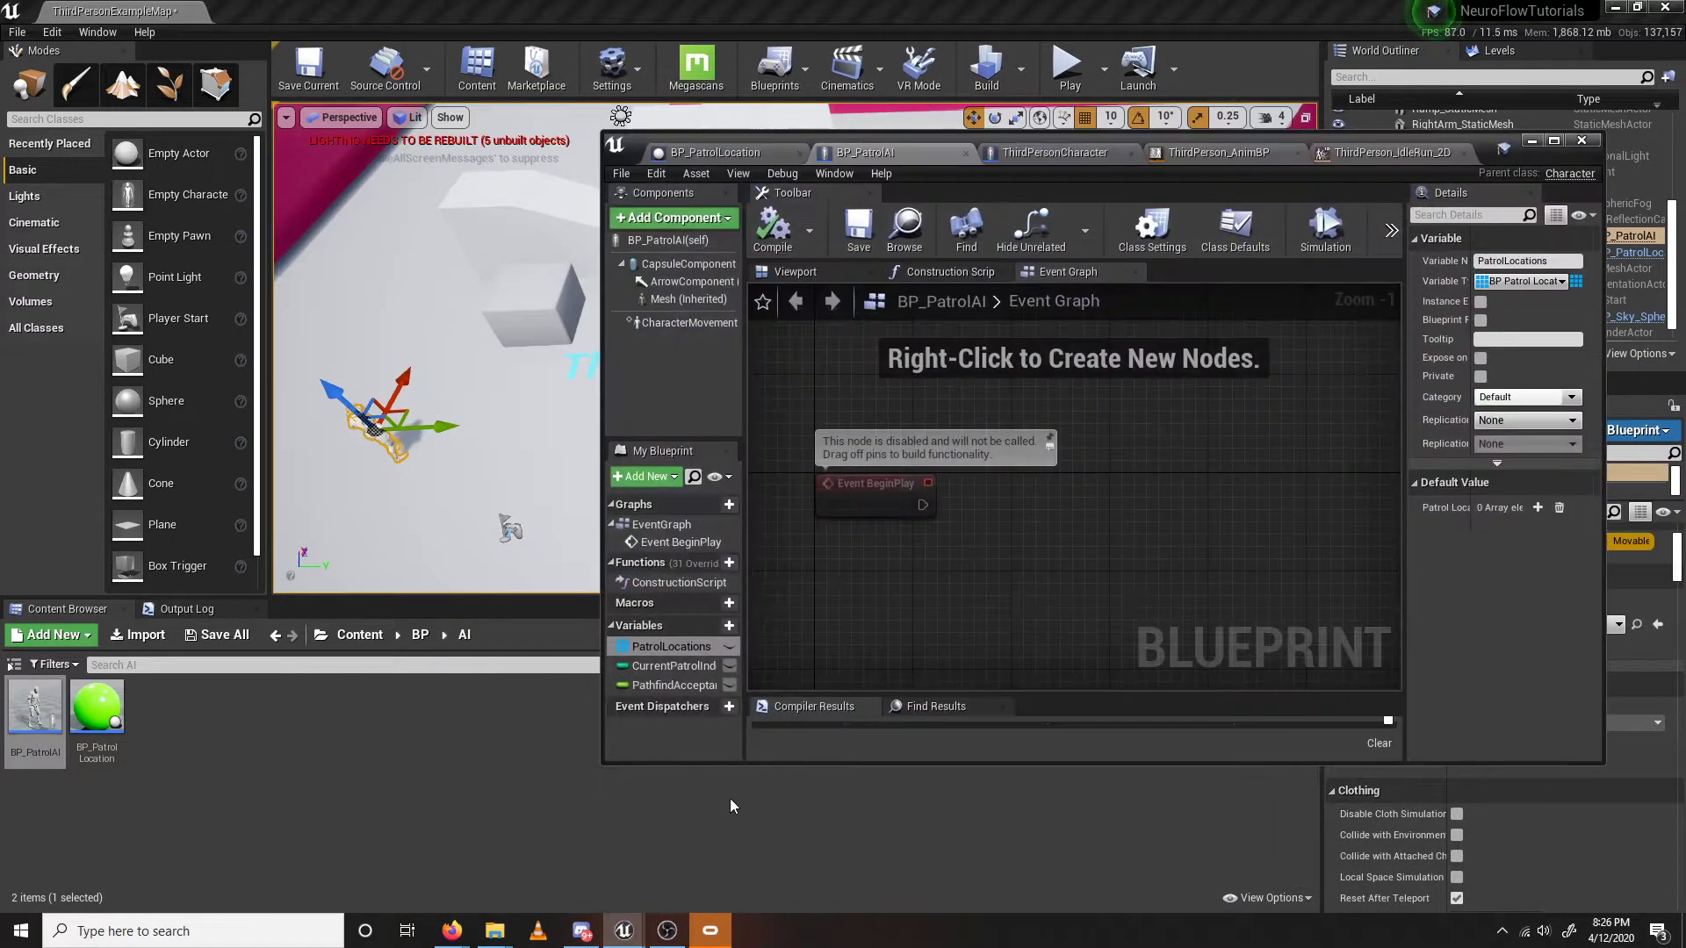
left_click(1555, 140)
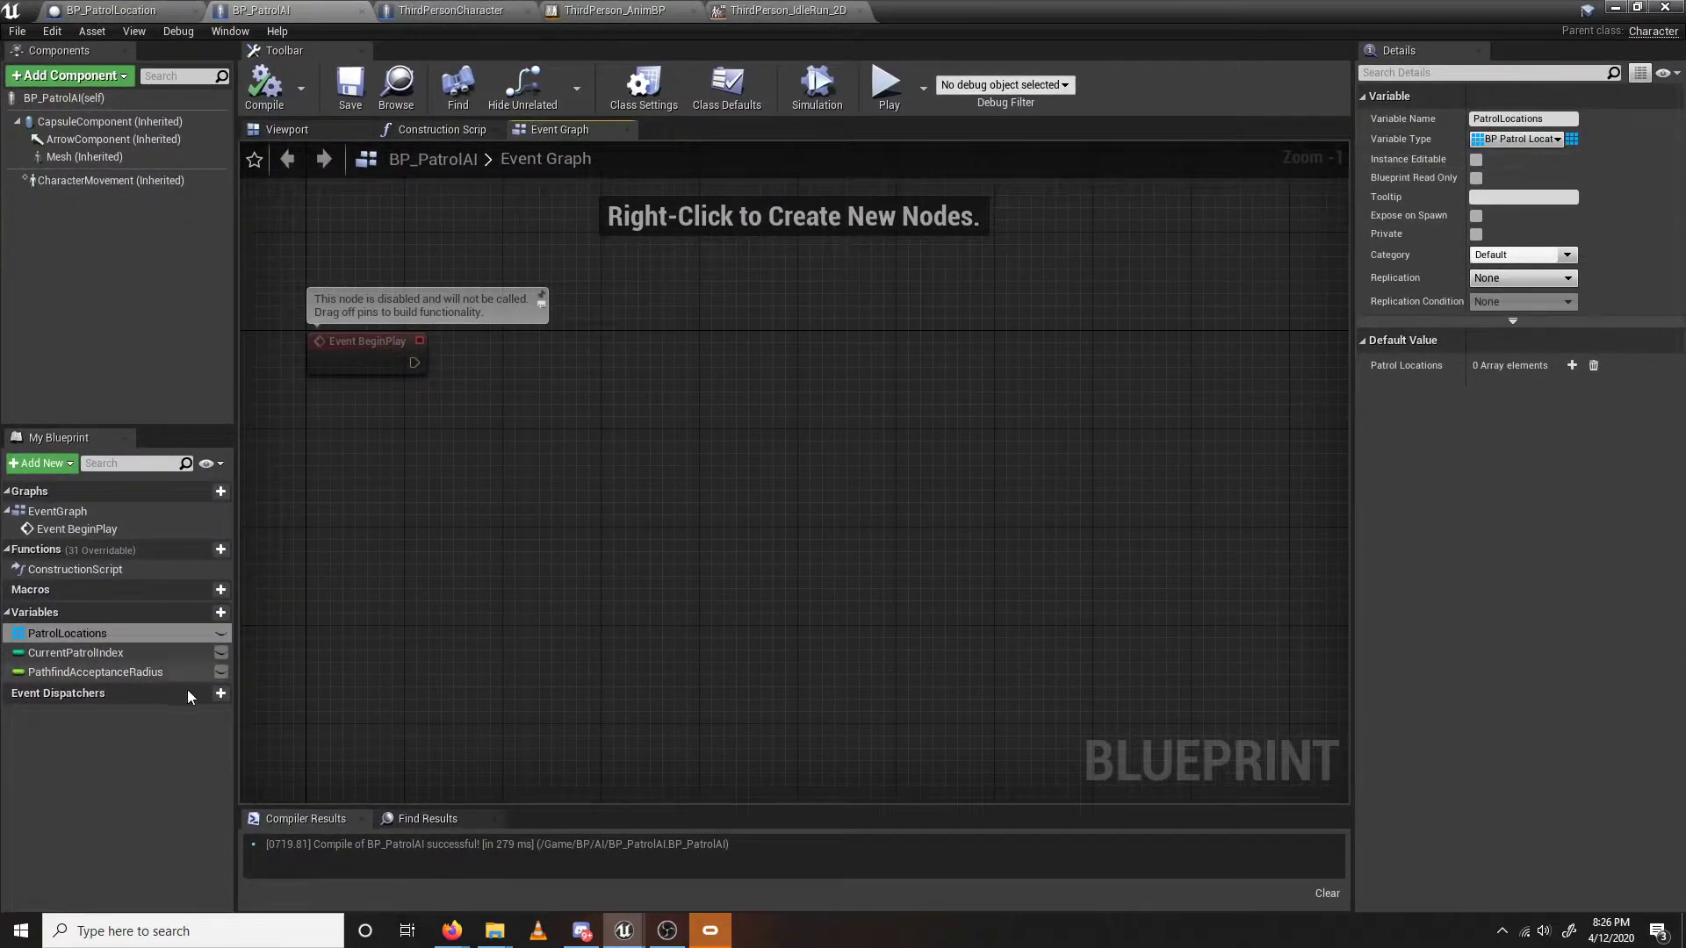
Make PatrolLocations and PathfindAcceptanceRadius instance editable, compile BP_PatrolAI, and move its editor window aside to expose the level.
left_click(7, 635)
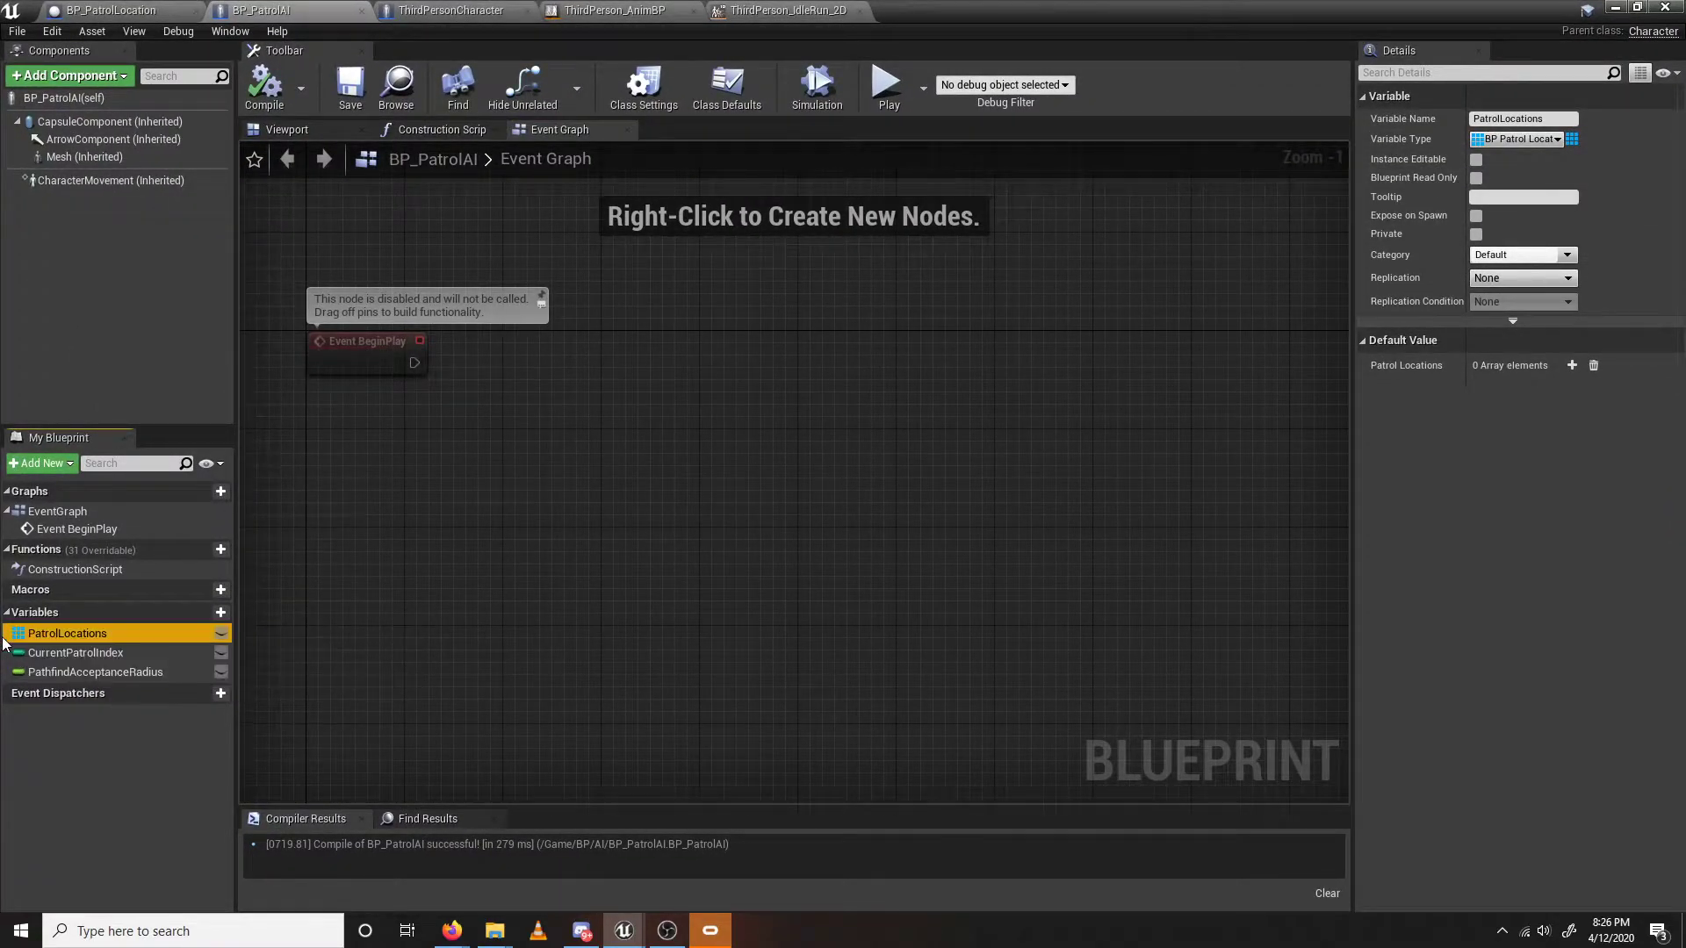
left_click(1476, 160)
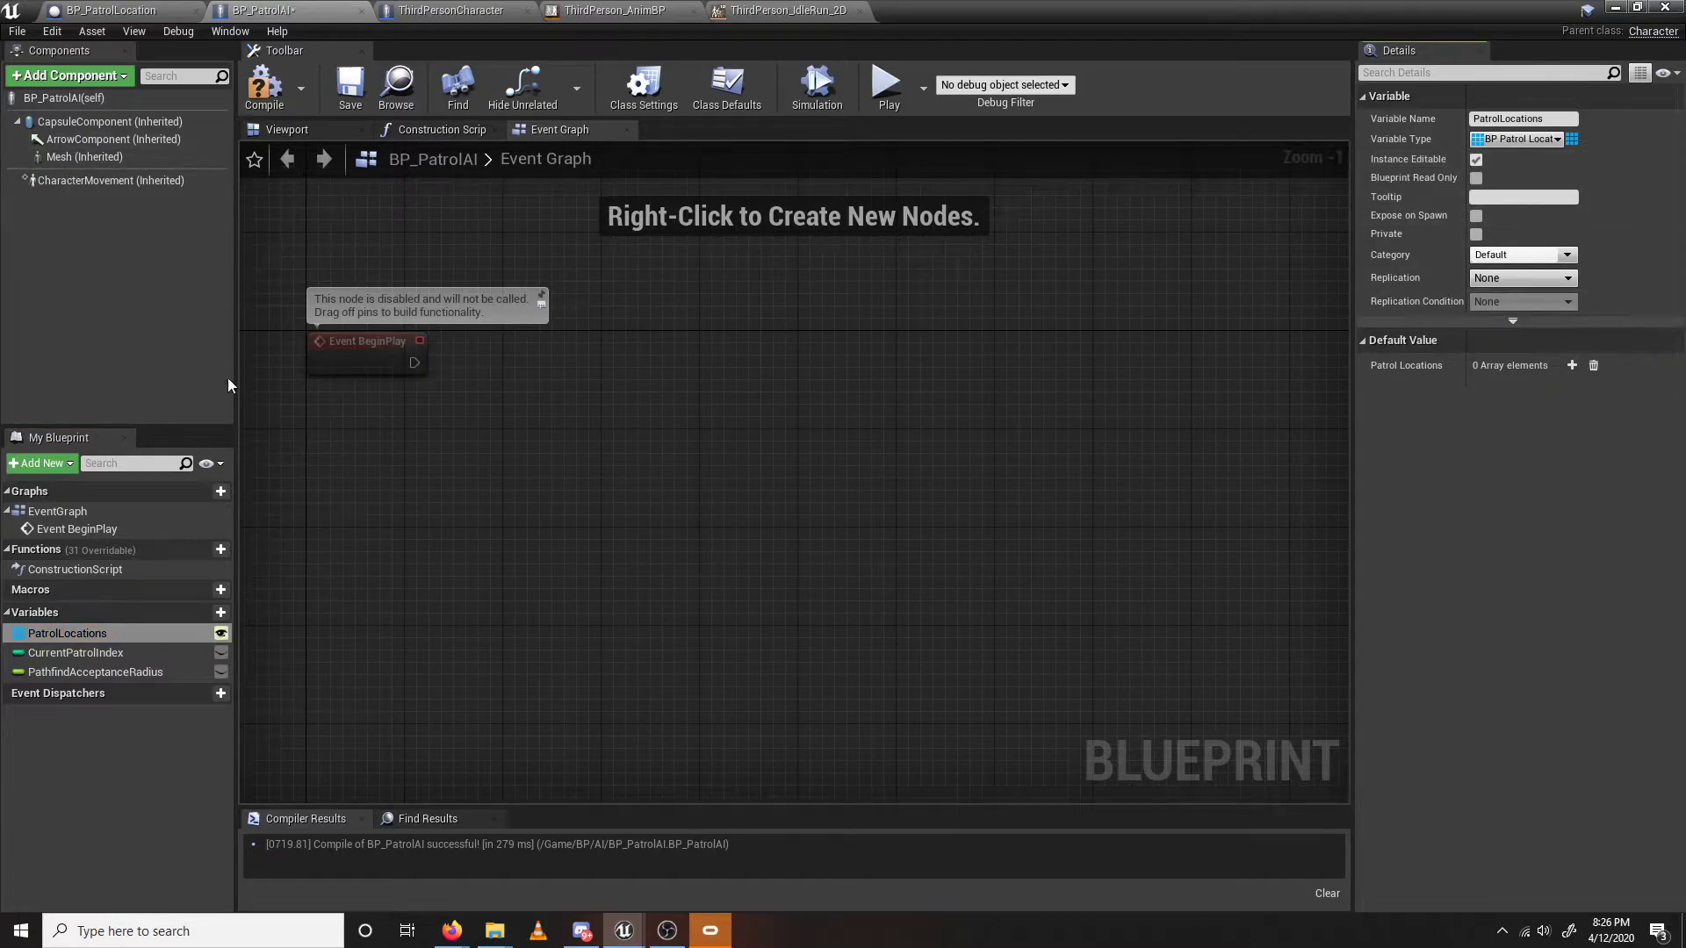
left_click(109, 672)
left_click(1476, 160)
left_click(263, 85)
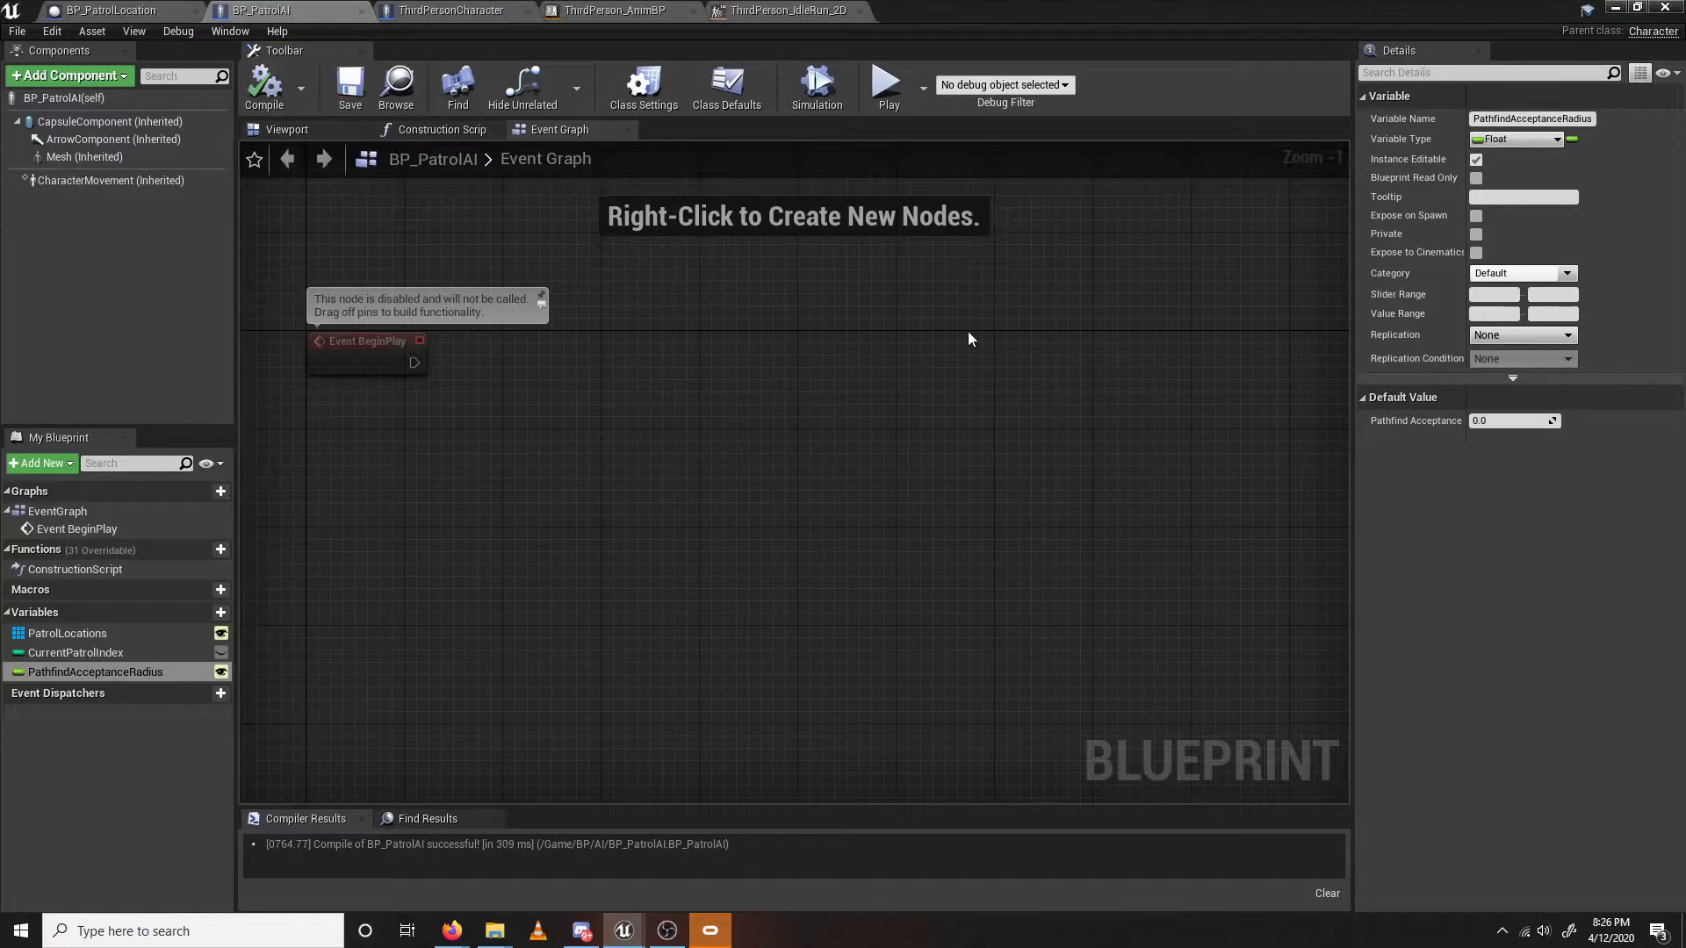
left_click_drag(1396, 10, 929, 472)
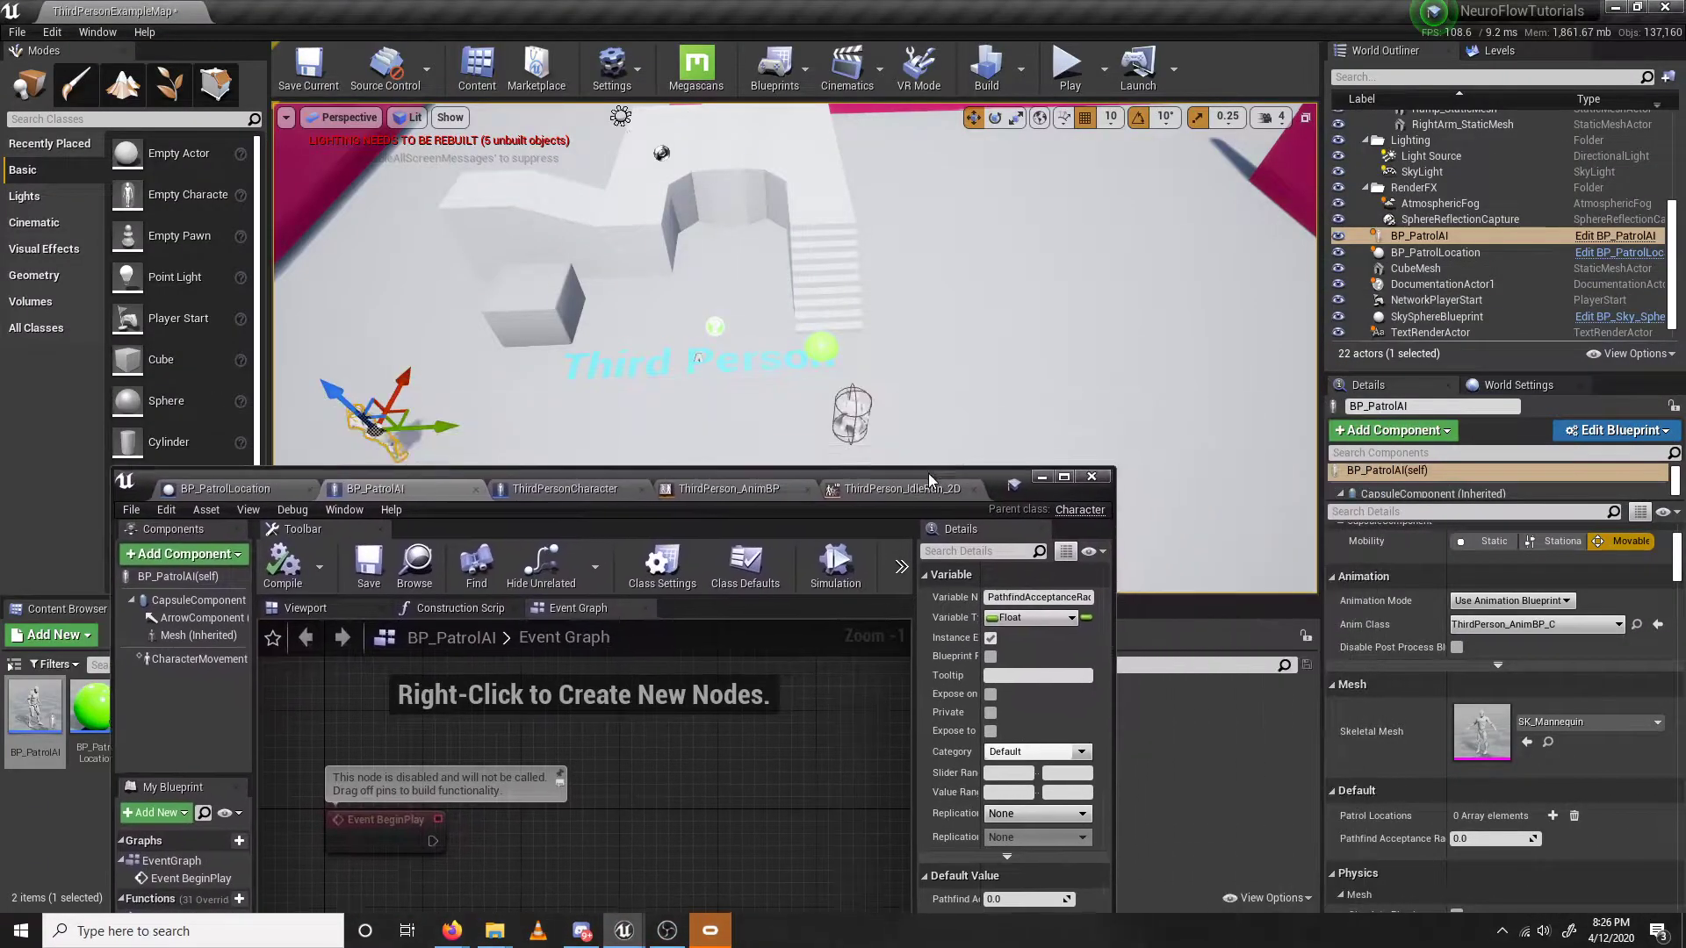
Set the default value of PathfindAcceptanceRadius in BP_PatrolAI to 250, and compile and save the blueprint.
left_click(1042, 474)
scroll(1493, 692, "down", 3)
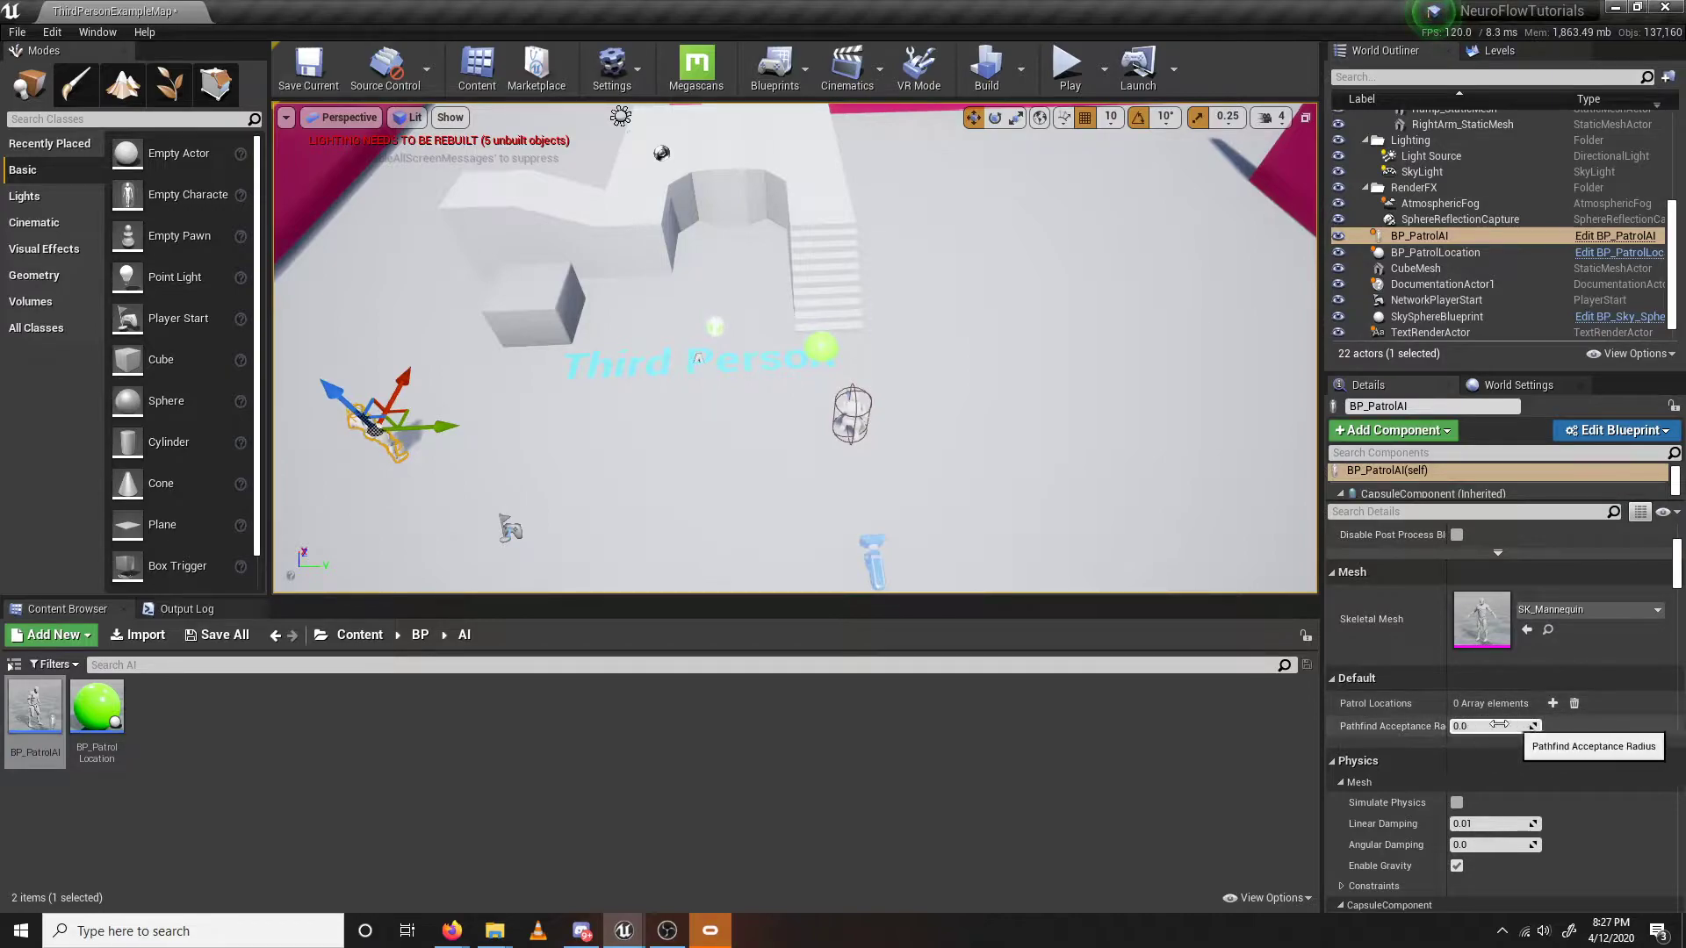
left_click(624, 930)
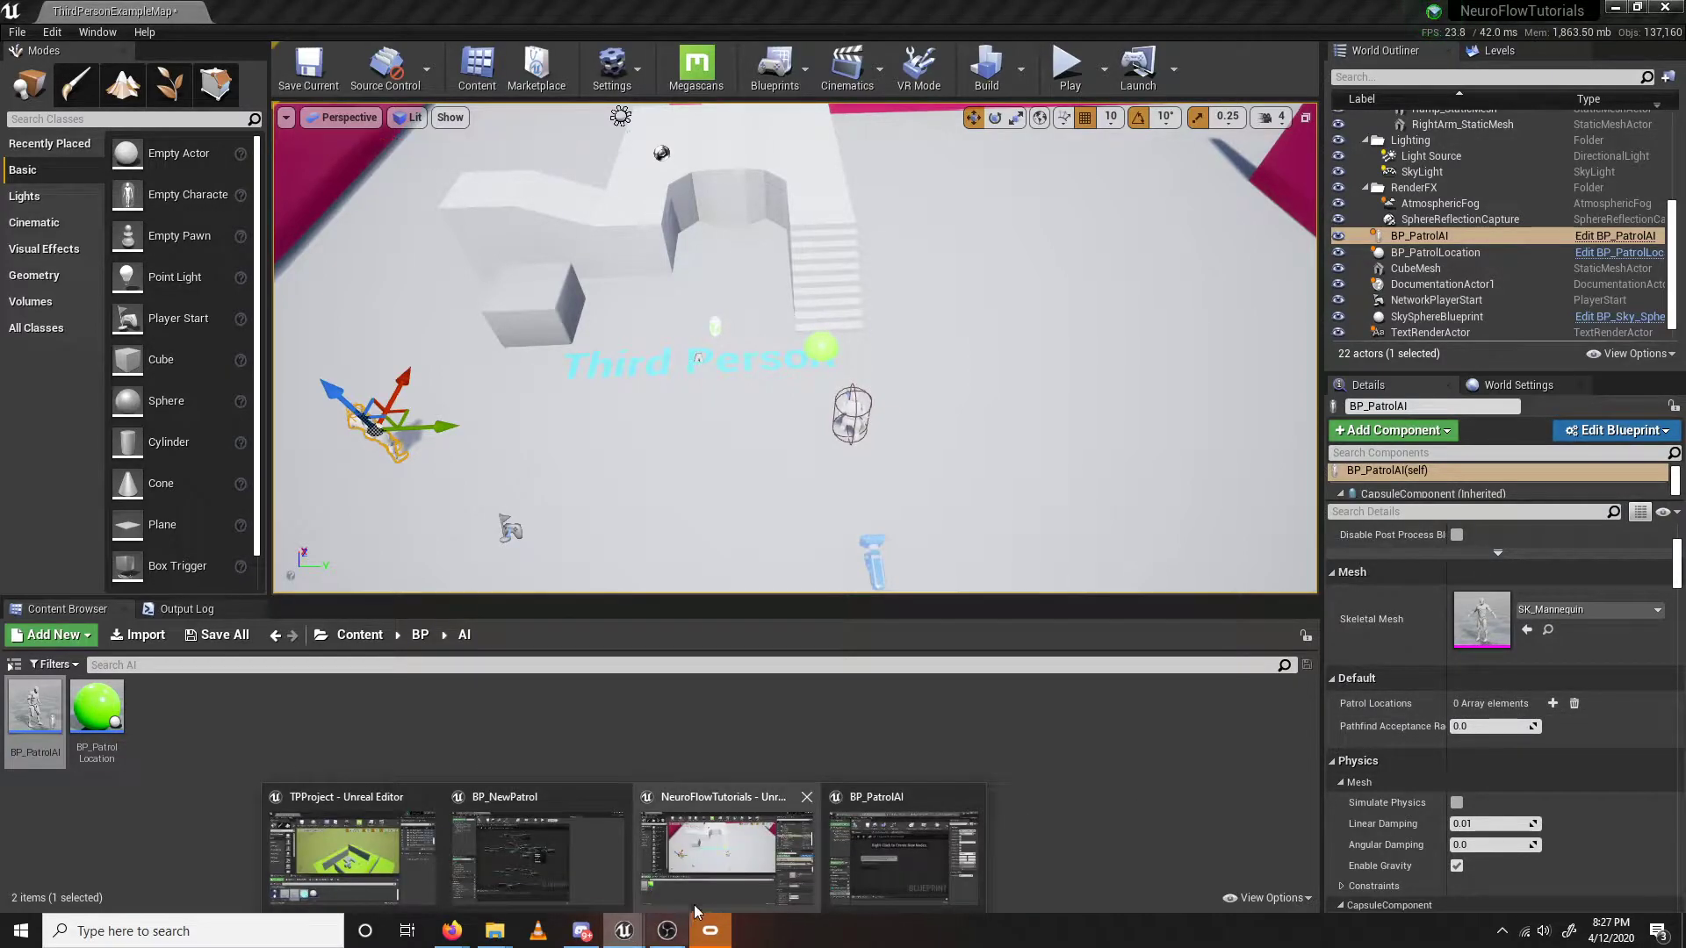
left_click(912, 870)
left_click(1063, 477)
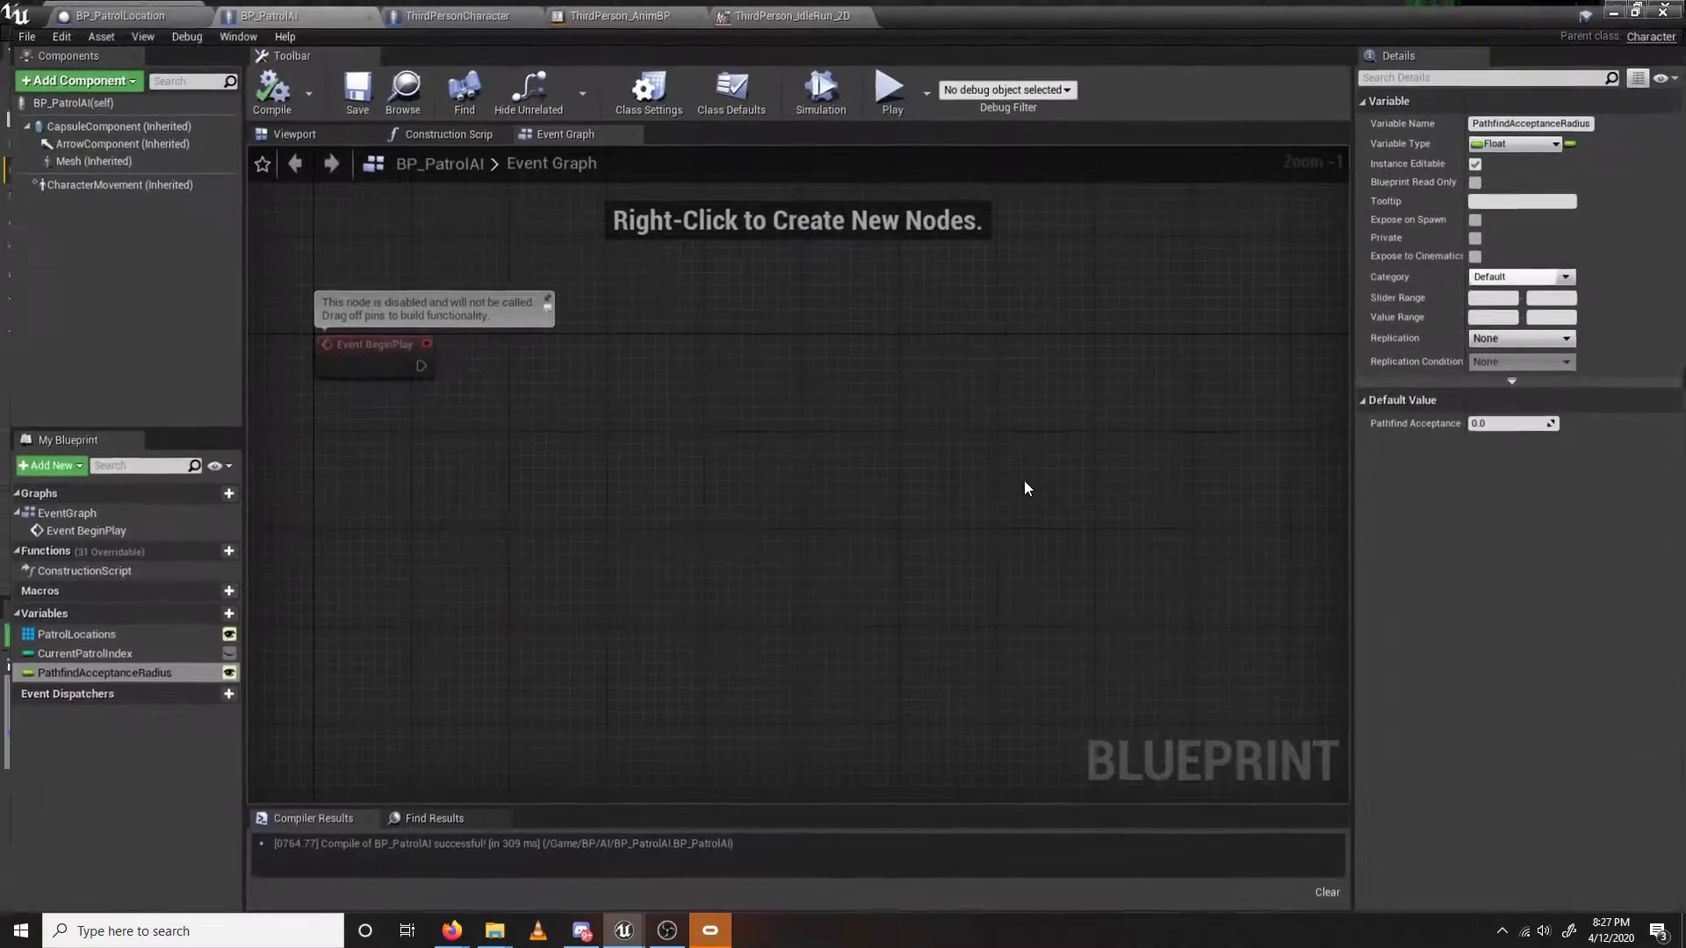
left_click(1503, 423)
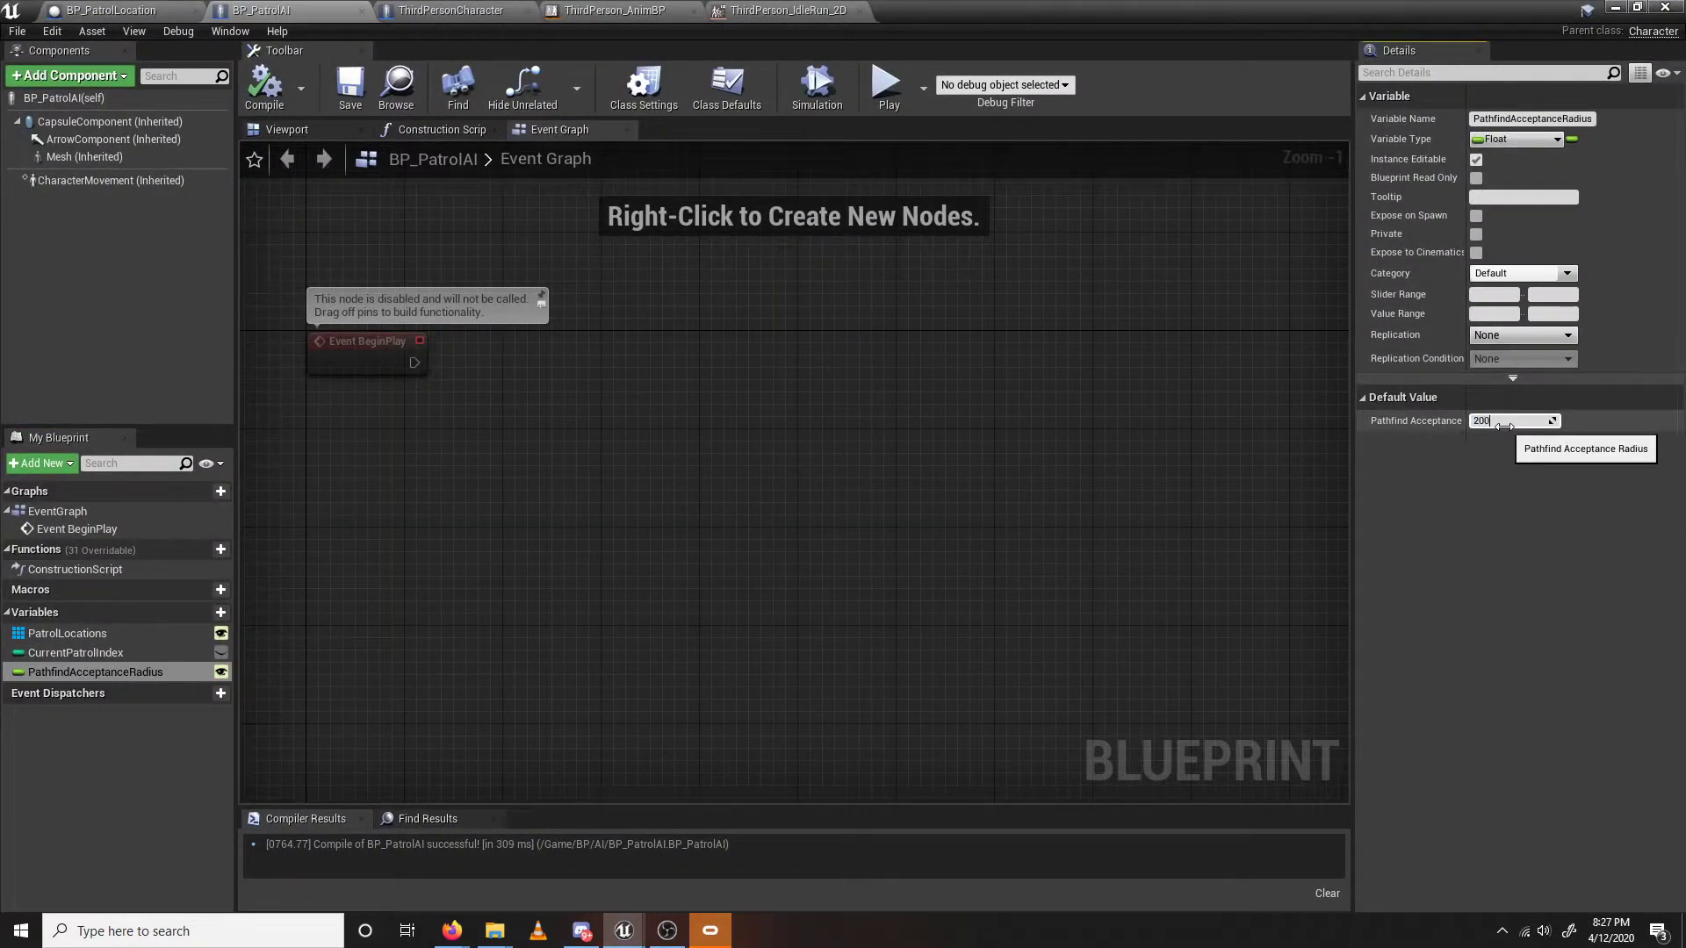
type("250")
key("Return")
left_click(263, 87)
left_click(349, 87)
Minimize the blueprint editor, duplicate the BP_PatrolAI actor in the level and place the copy beside the original.
left_click_drag(1181, 17, 926, 169)
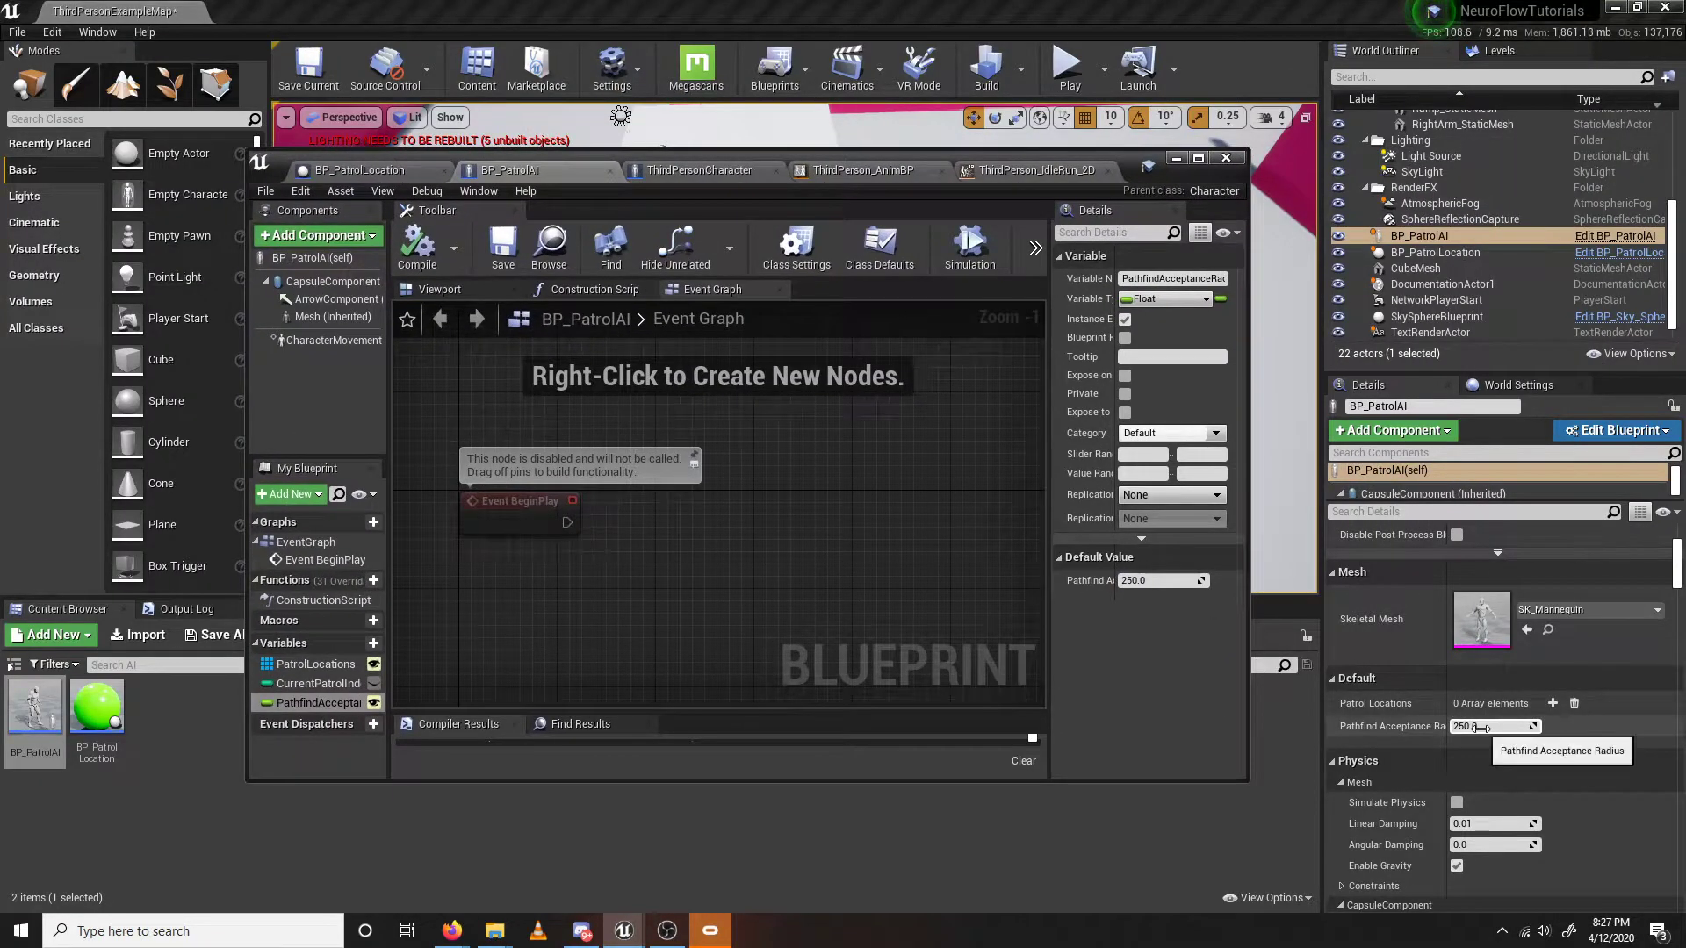
left_click(1175, 158)
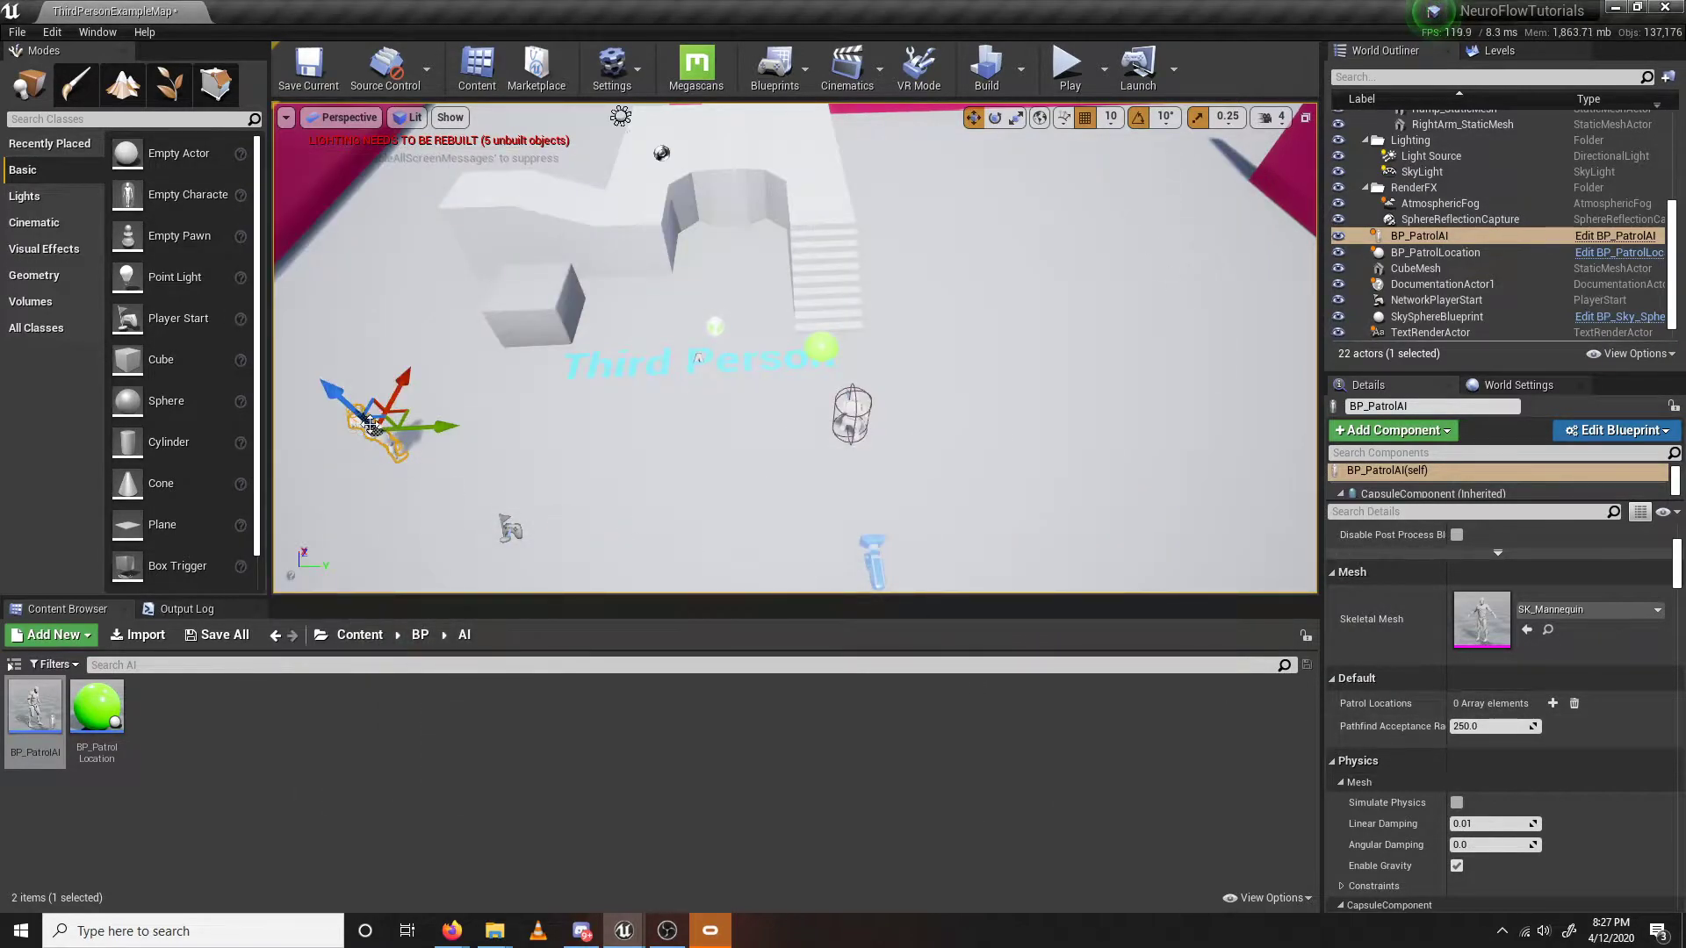
right_click_drag(530, 433, 465, 412)
key("ctrl+w")
left_click_drag(569, 413, 657, 428)
Override Pathfind Acceptance Radius on the duplicated patrol AI actor with 500, and save the level.
left_click(1484, 725)
type("500")
key("Return")
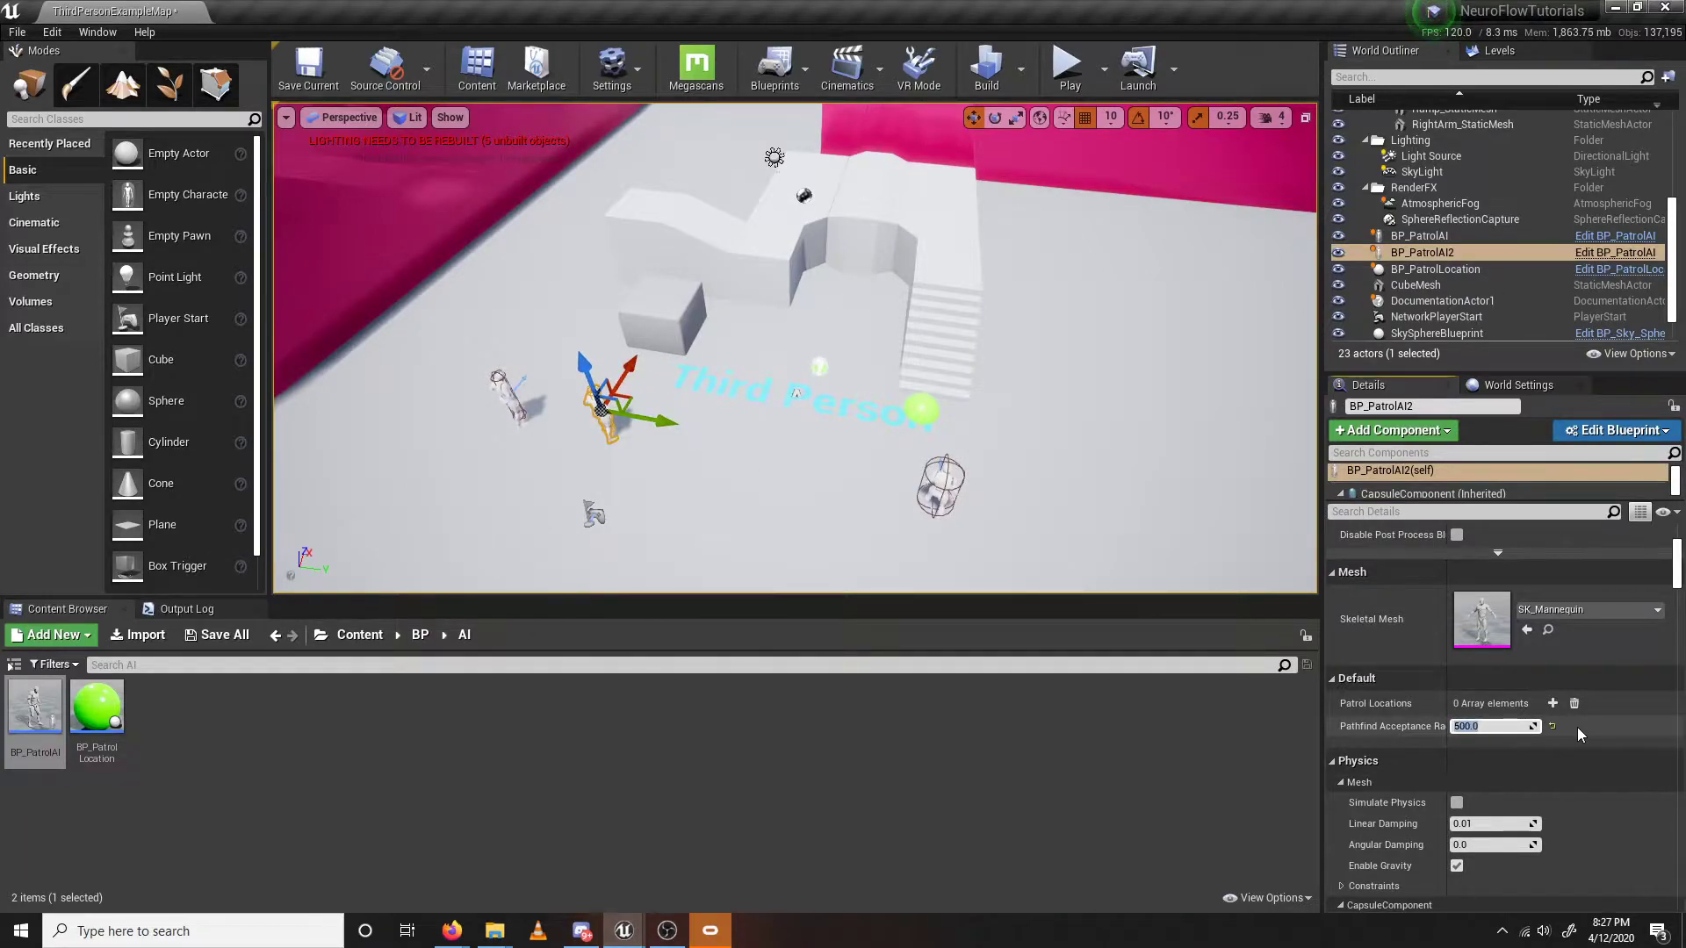
left_click(1588, 731)
left_click(311, 70)
Set the default PathfindAcceptanceRadius in the BP_PatrolAI blueprint to 300, compile and save it, and return to the level.
mouse_move(623, 931)
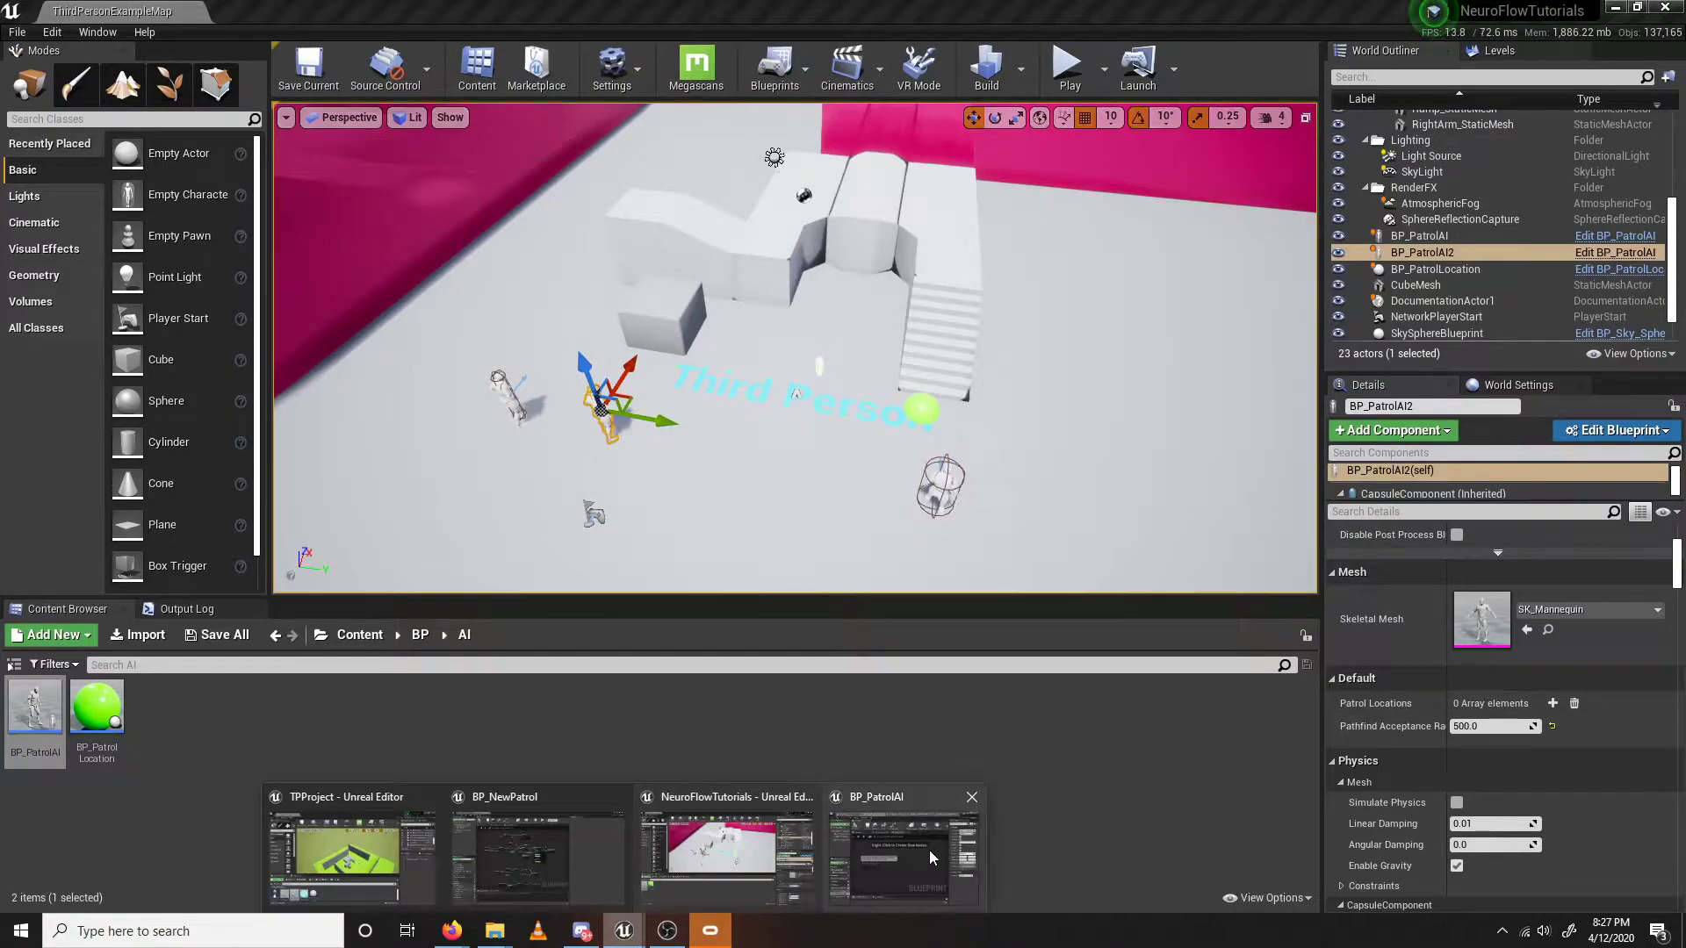
left_click(905, 847)
left_click(1165, 581)
type("300")
key("Return")
left_click(417, 246)
left_click(503, 246)
left_click(1176, 159)
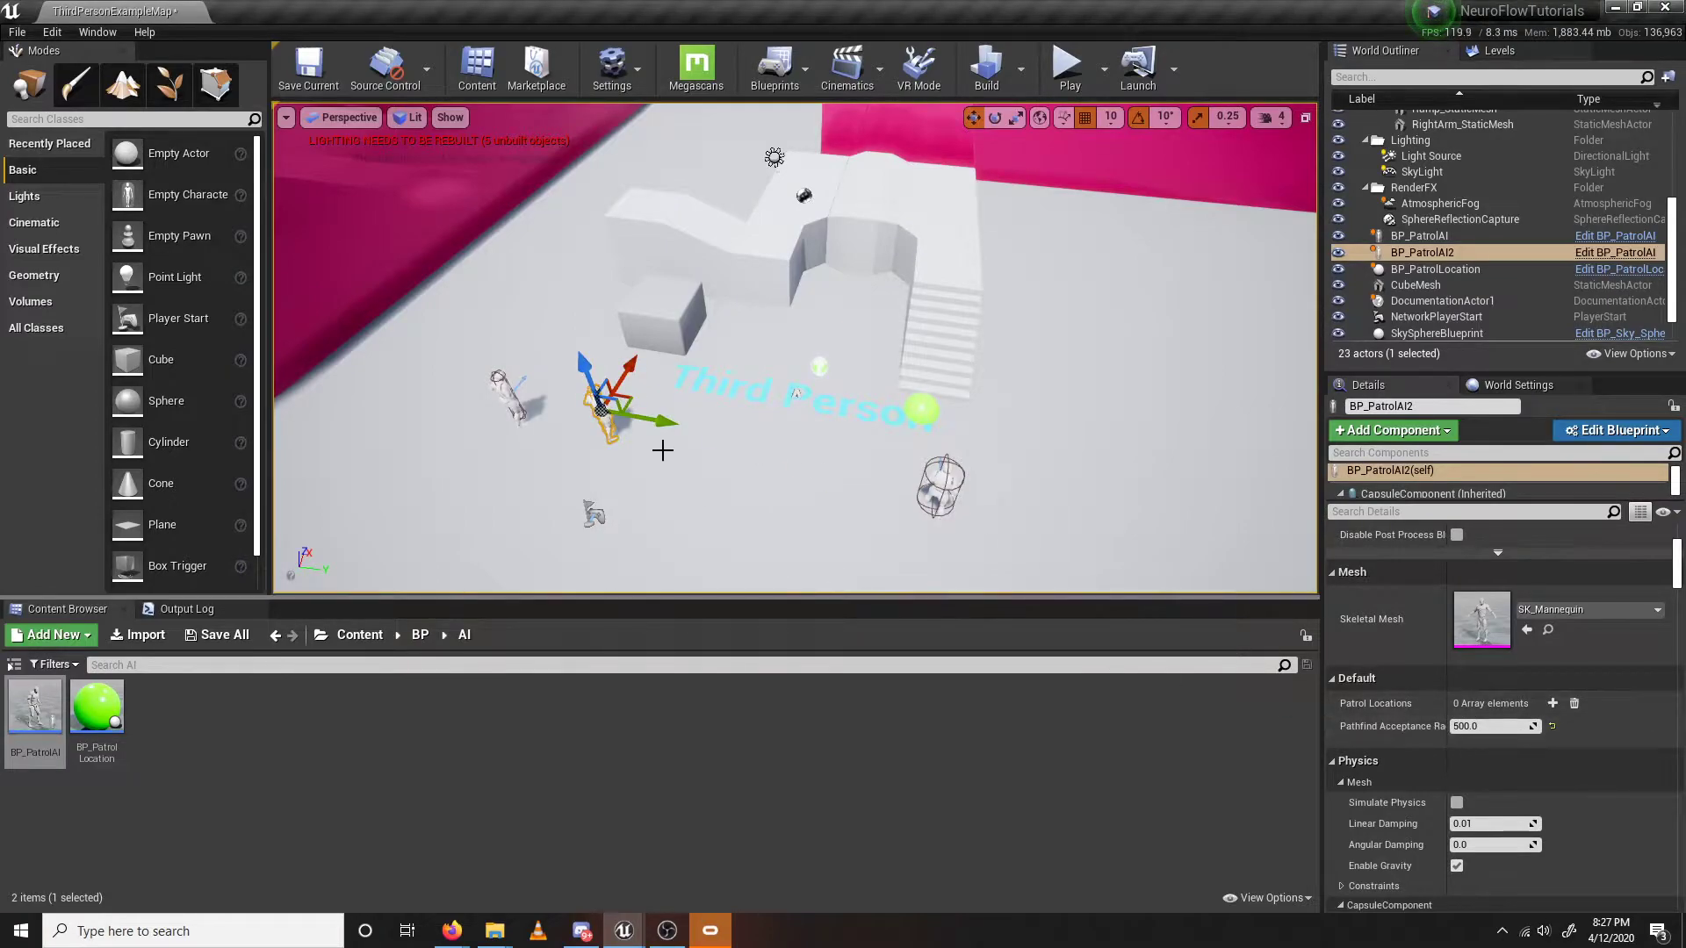
Compare Pathfind Acceptance Radius on both patrol AI actors in the level, and delete the duplicated actor.
left_click(509, 396)
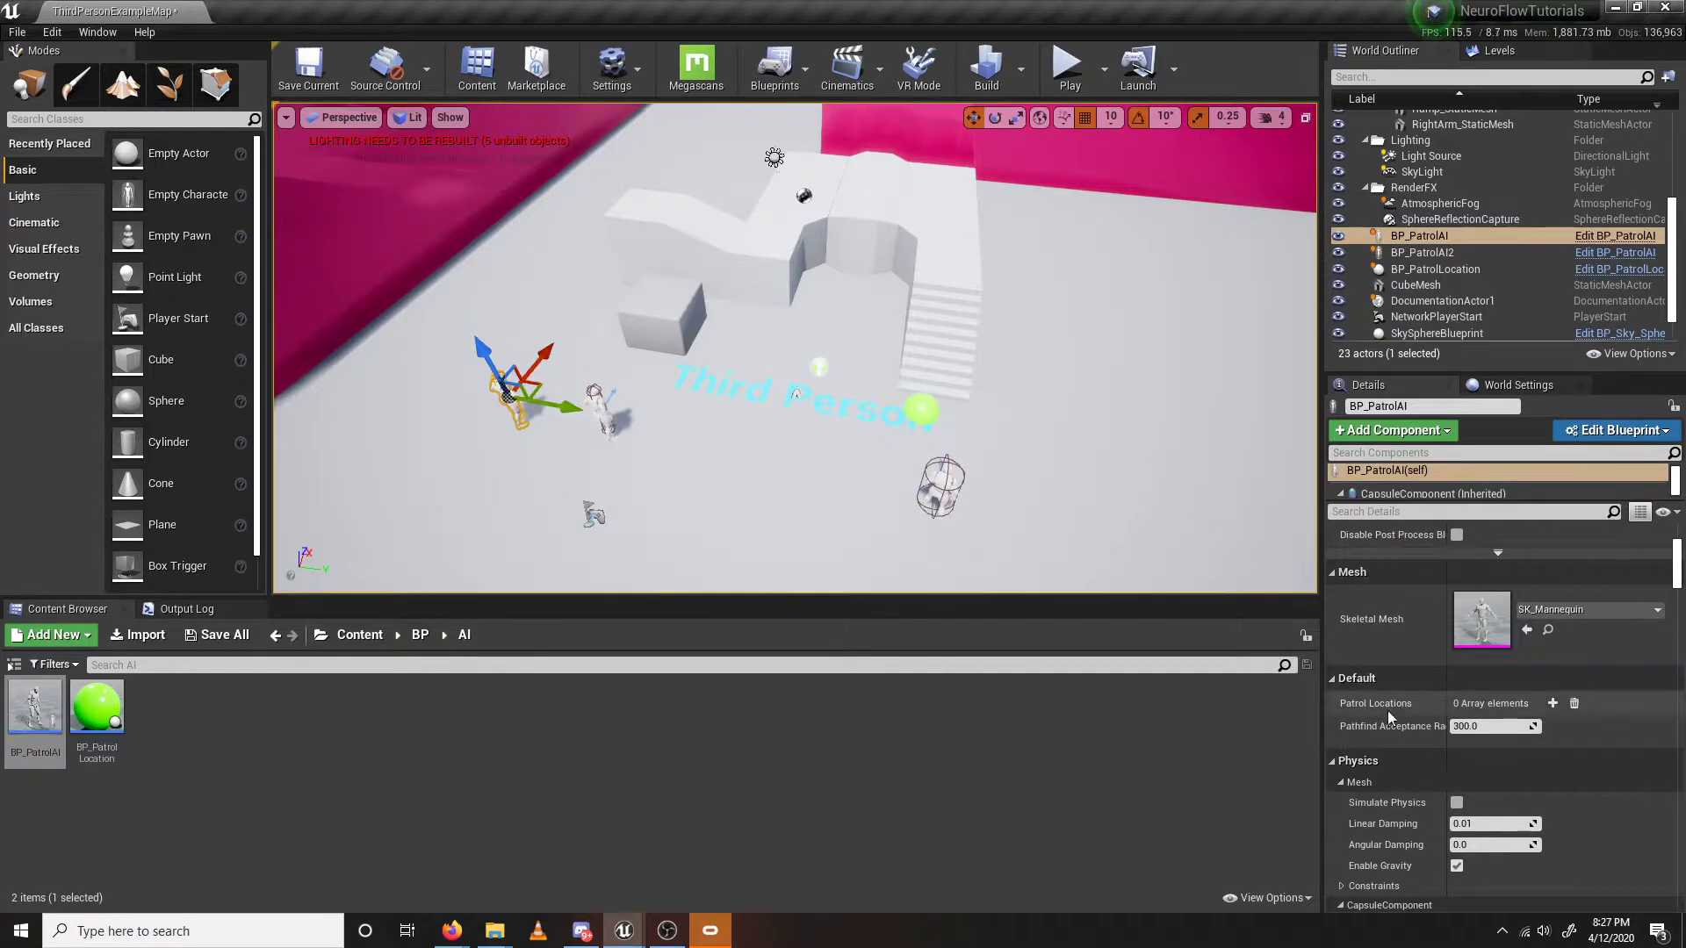
left_click(586, 396)
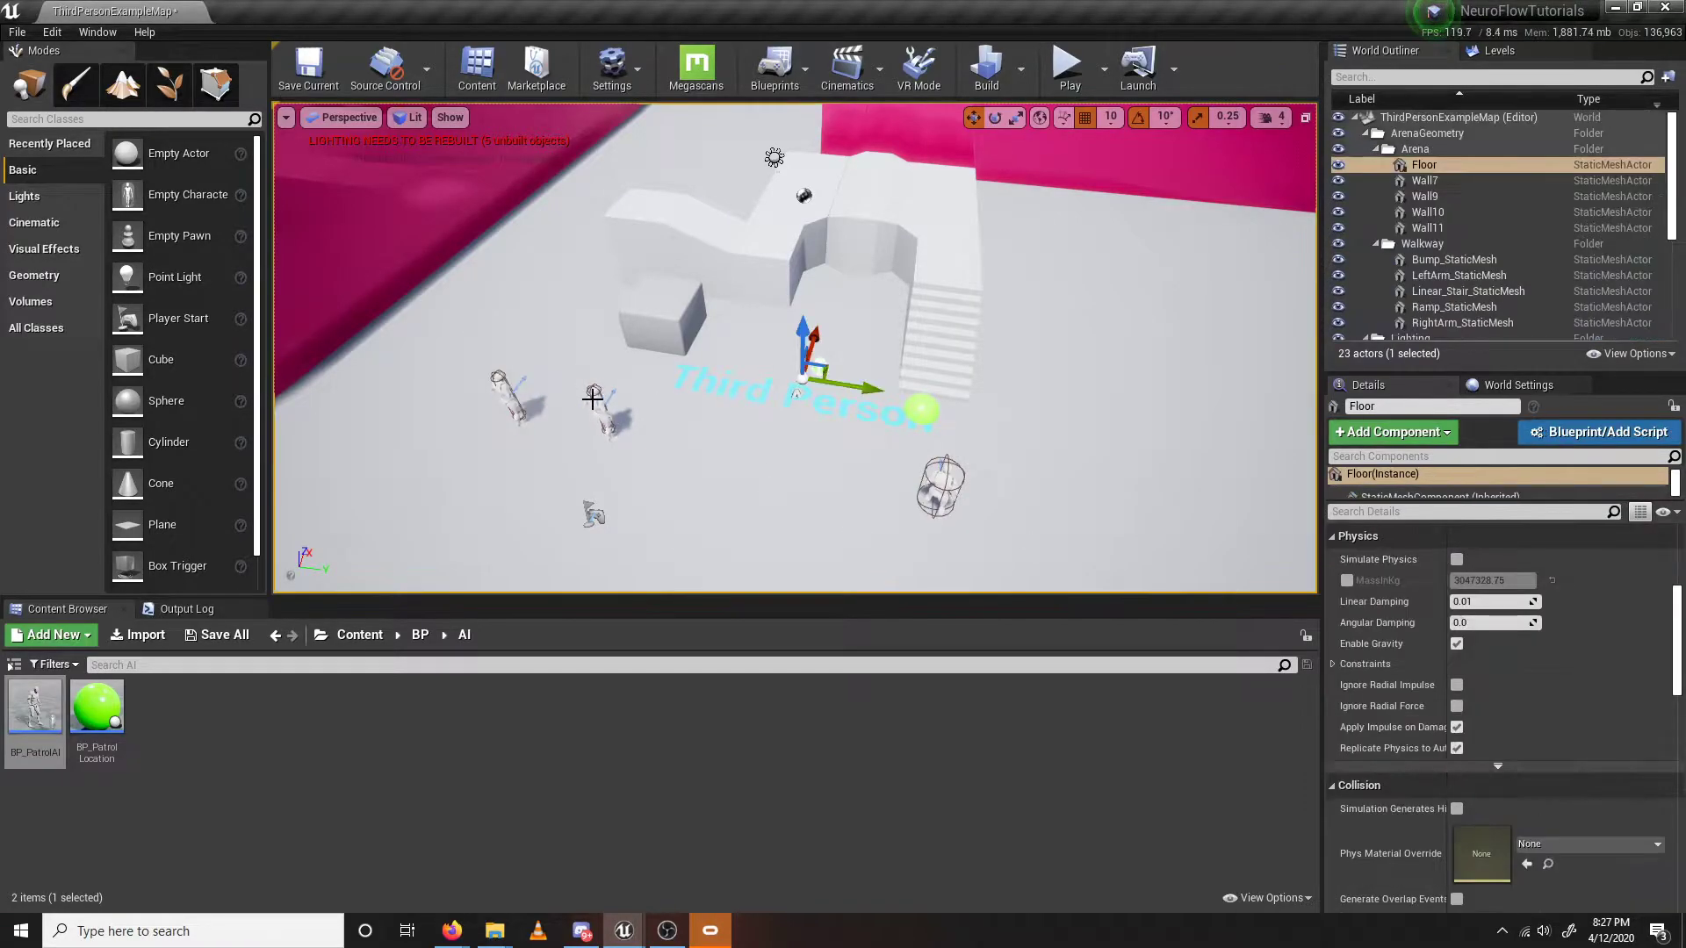
left_click(600, 407)
left_click(624, 930)
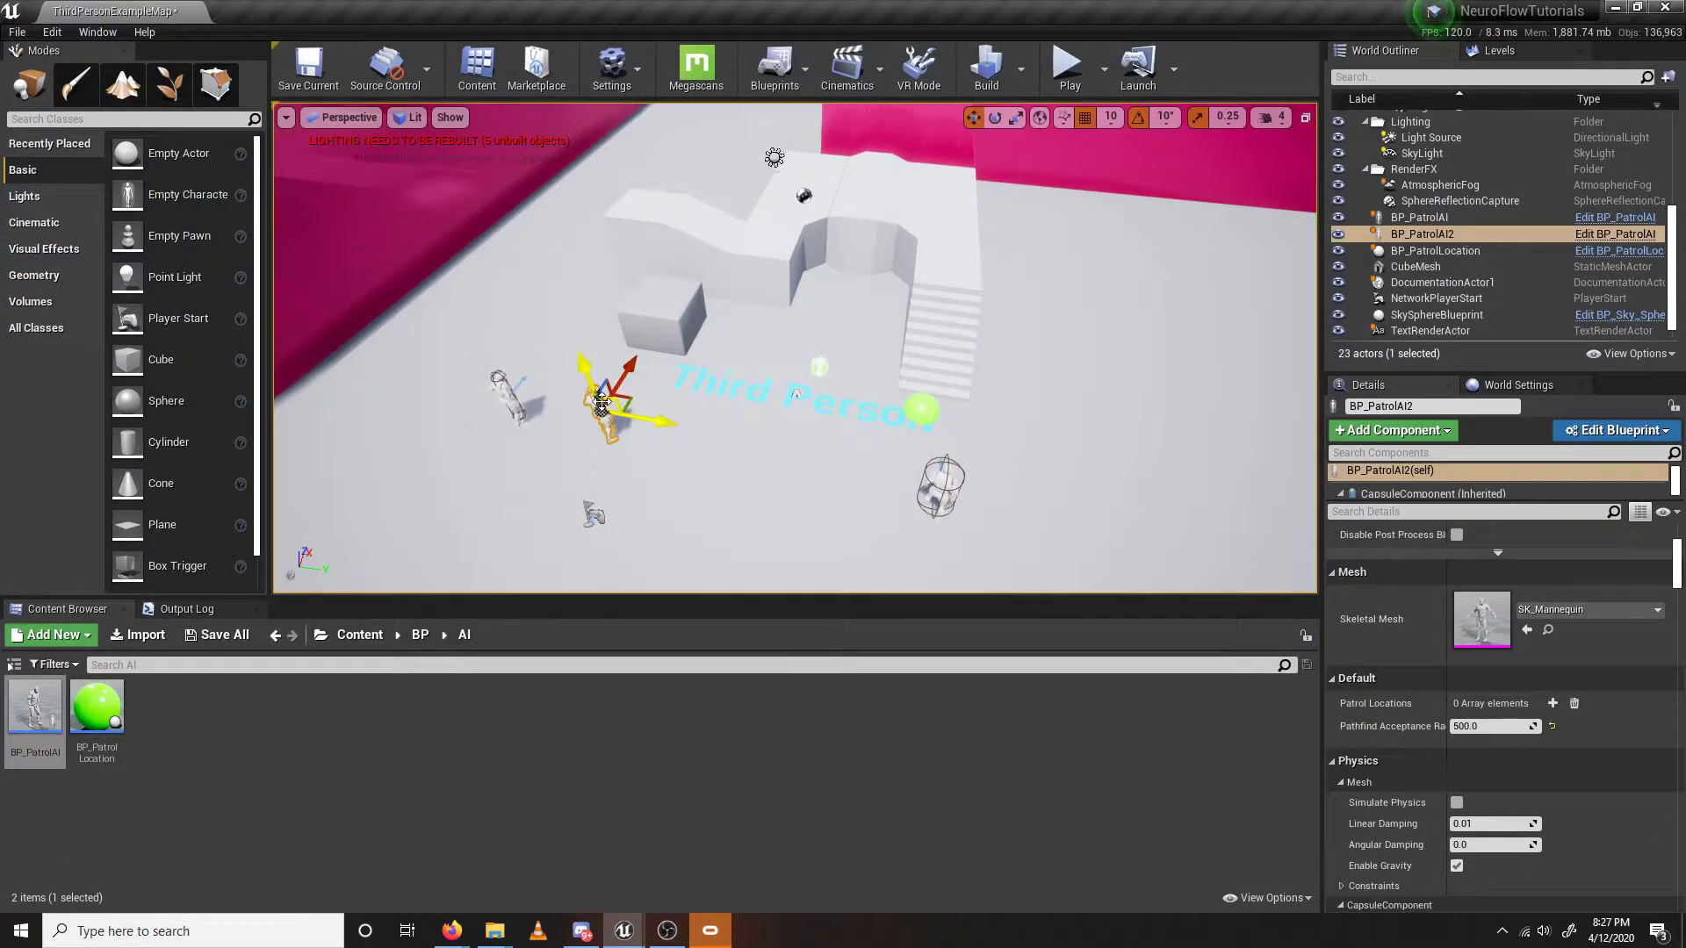
mouse_move(624, 930)
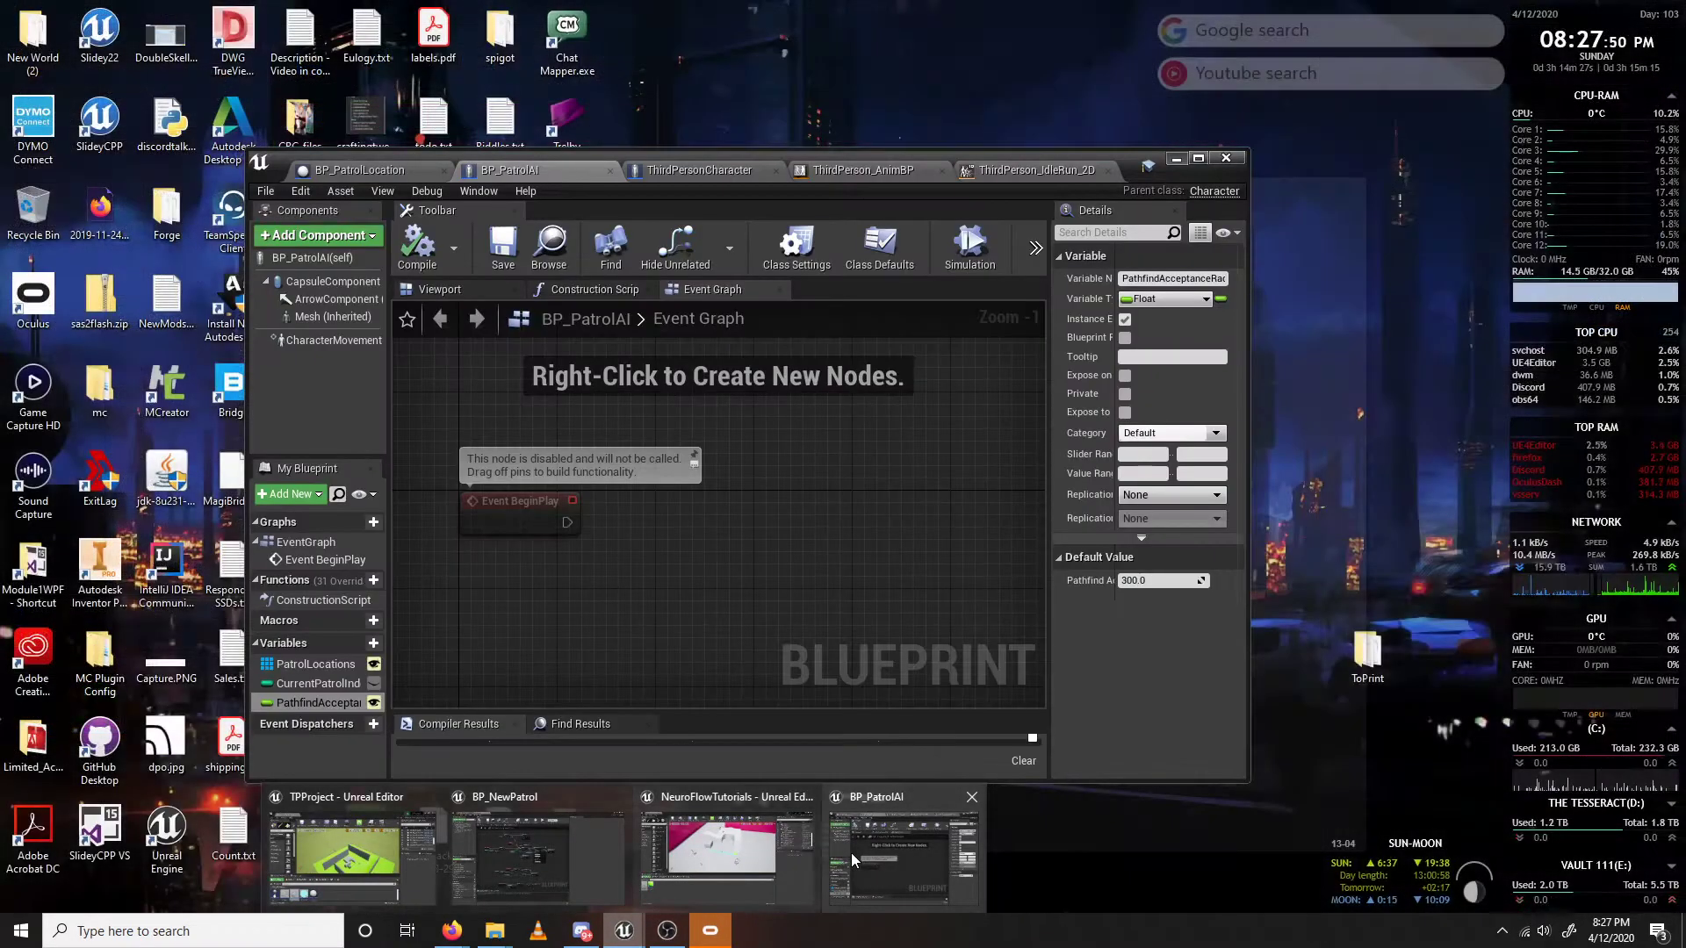
Set the PathfindAcceptanceRadius default in BP_PatrolAI to 250 and maximize the blueprint editor.
left_click(851, 852)
left_click(1162, 582)
type("250")
key("Return")
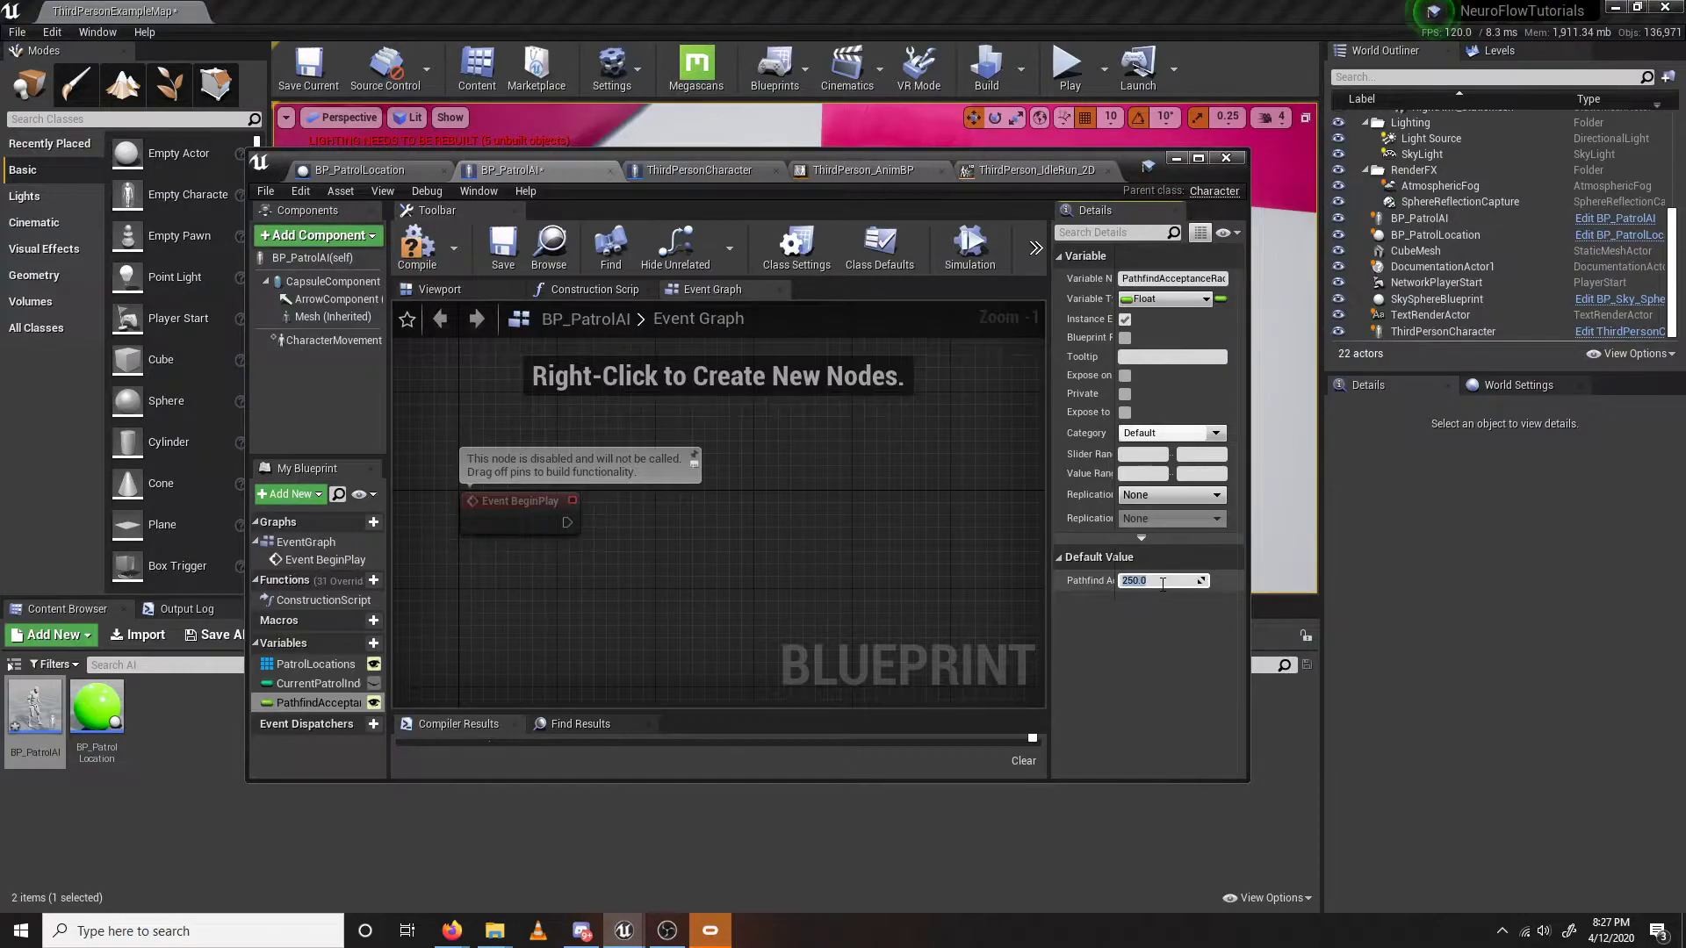
left_click(1197, 158)
right_click_drag(674, 477, 741, 448)
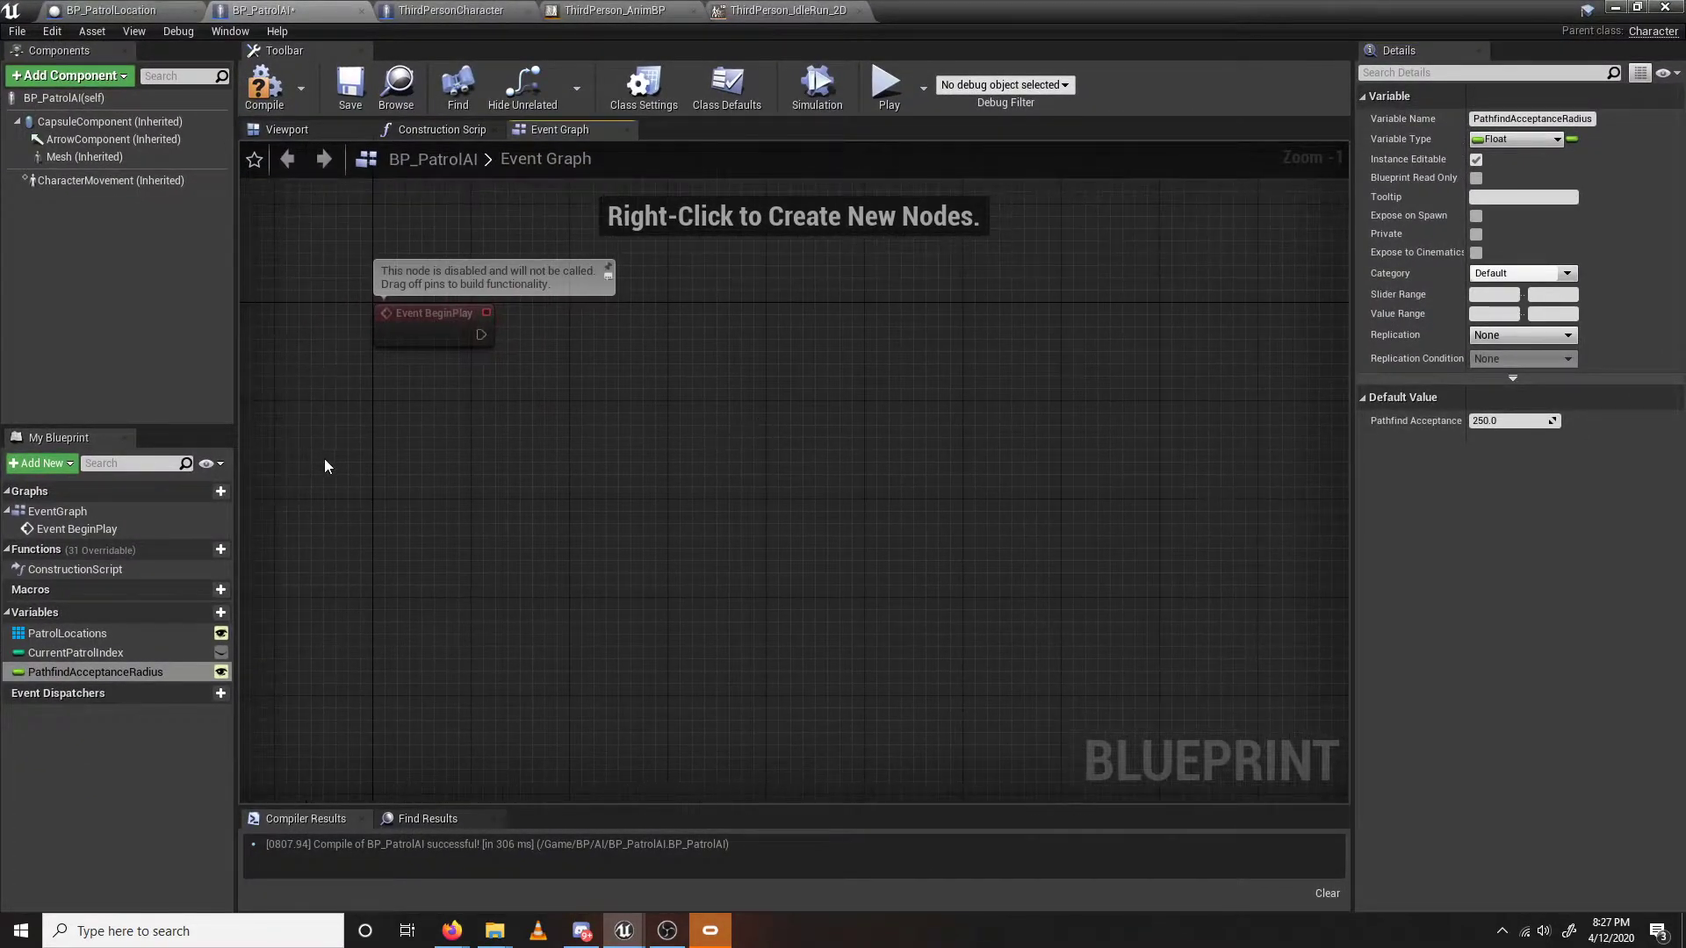
Place a PatrolLocations getter below Event BeginPlay in the event graph, and delete the surplus trial getter and setter nodes.
left_click_drag(147, 641, 404, 405)
left_click_drag(105, 639, 422, 478)
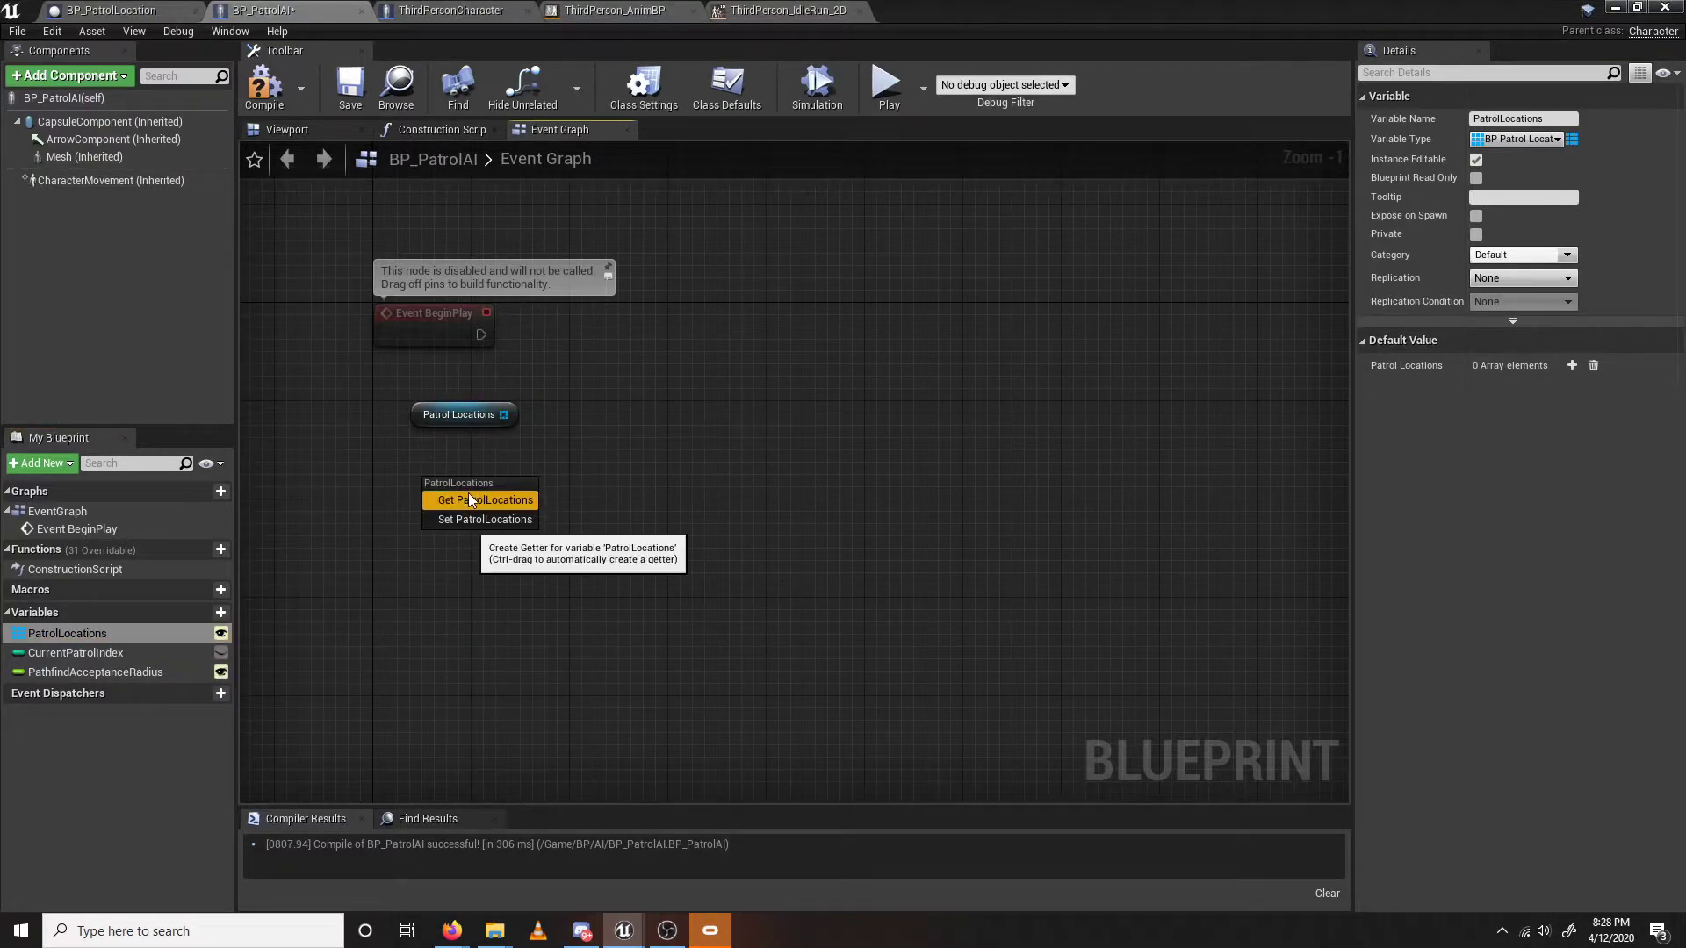
left_click(459, 521)
left_click_drag(140, 639, 408, 570)
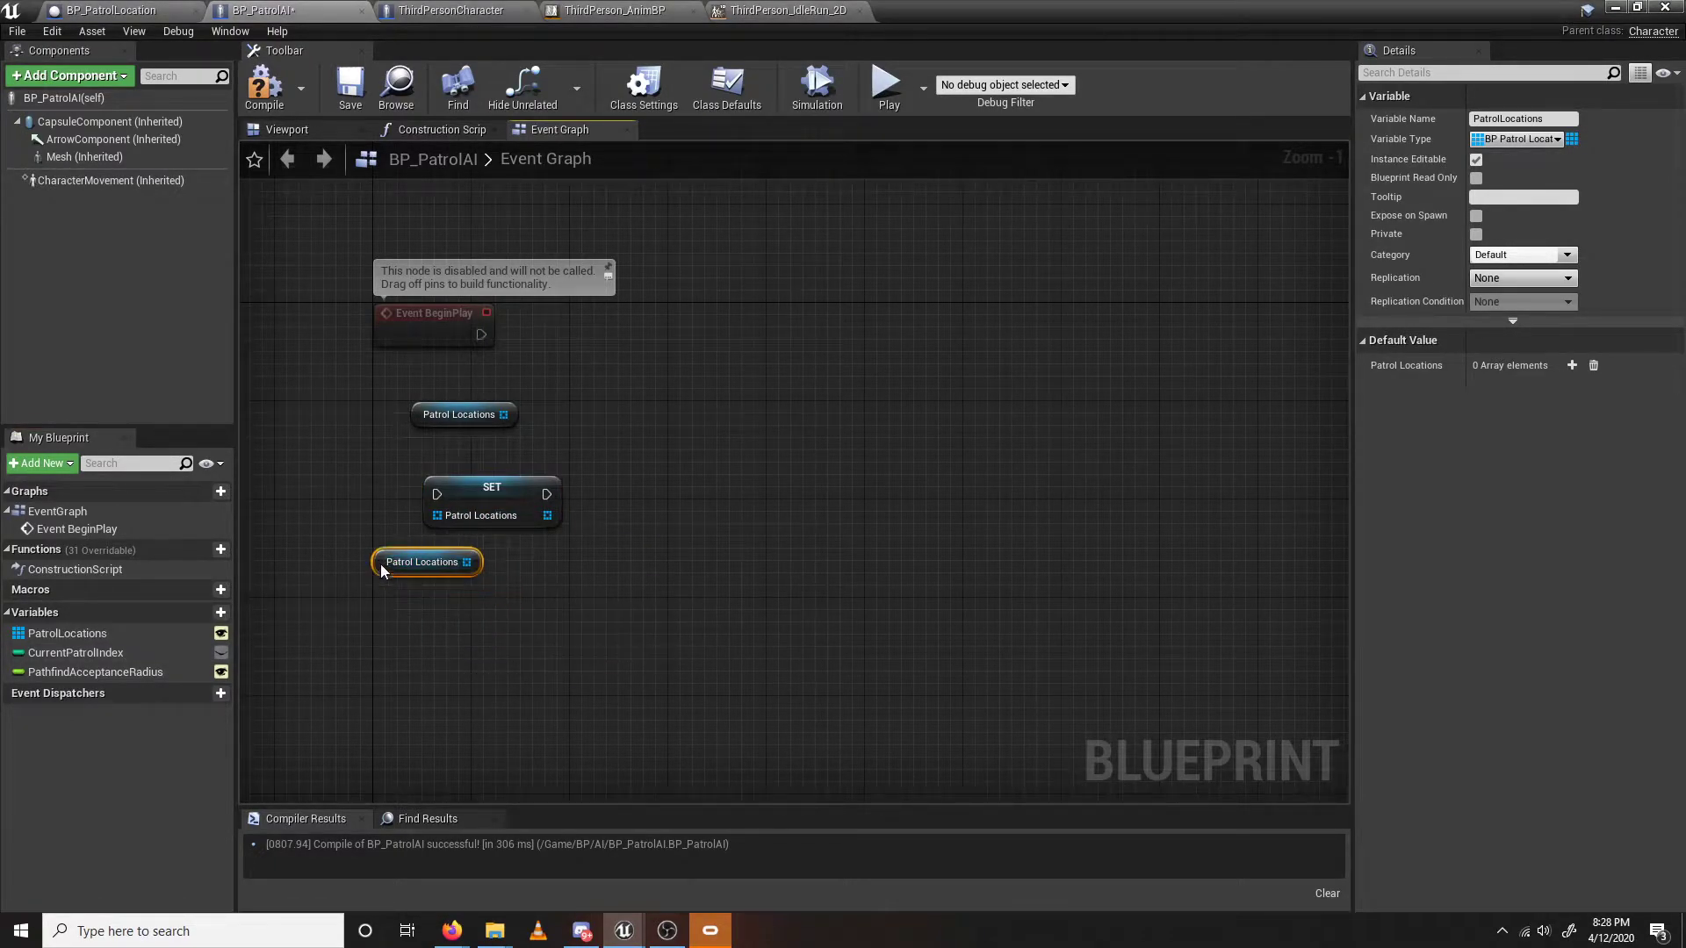
left_click_drag(146, 629, 361, 503, "ctrl")
key("Delete")
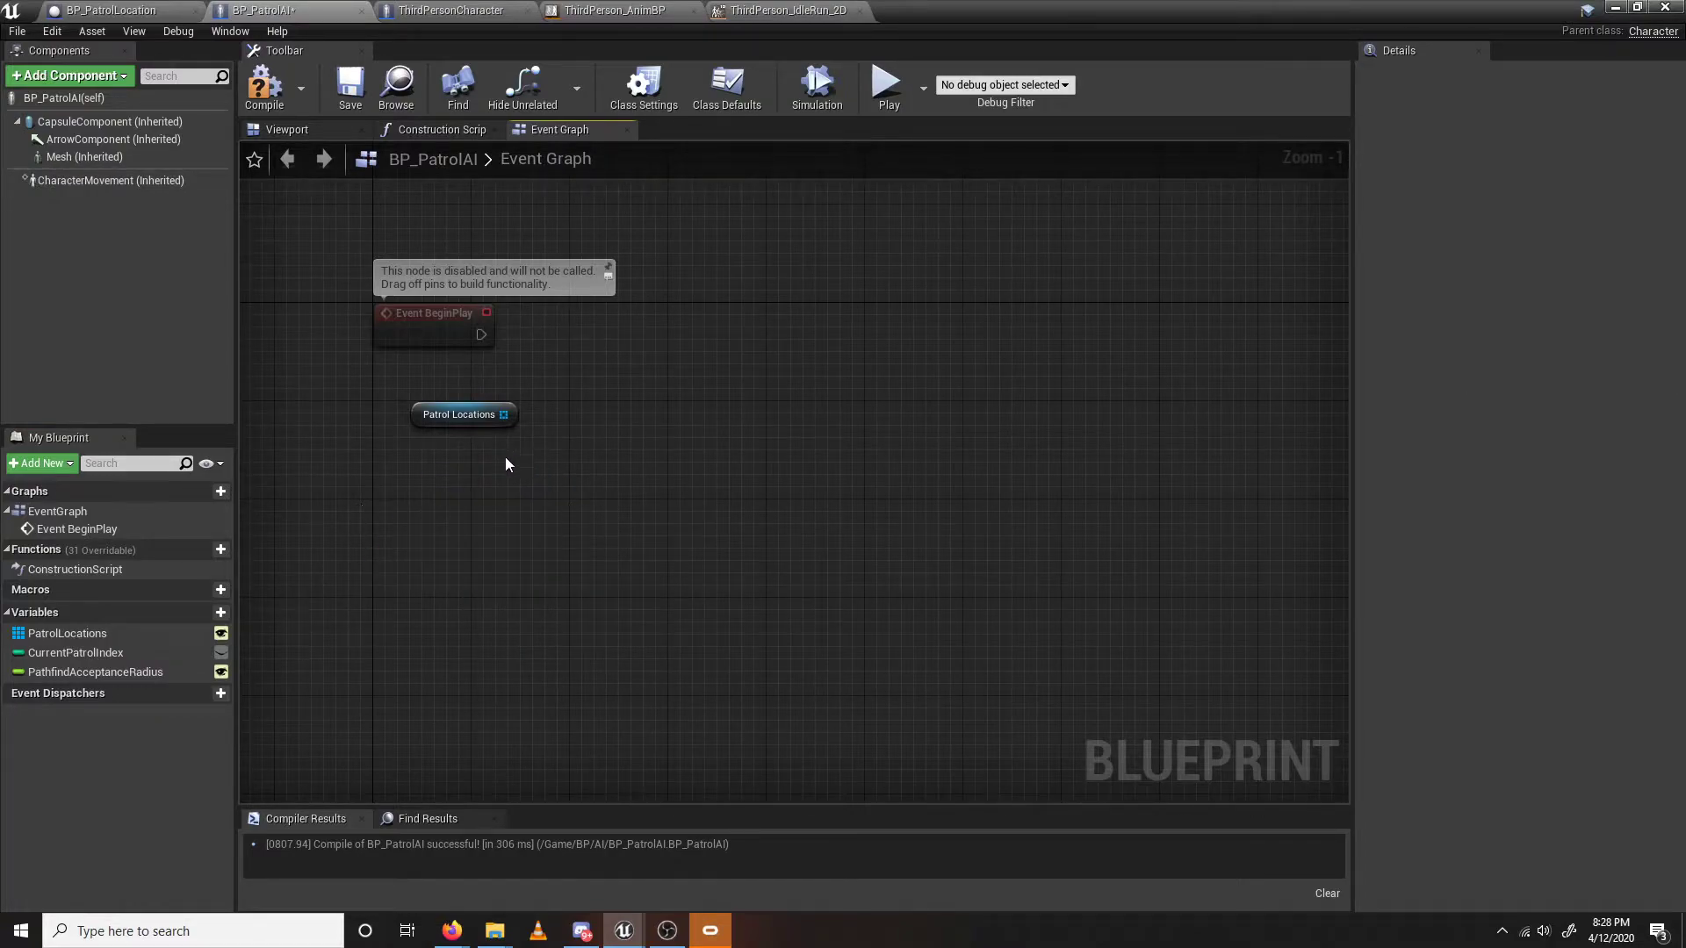
Add a Length node to the Patrol Locations getter and feed its output into an integer > integer comparison against 0.
left_click_drag(503, 415, 592, 463)
type("length")
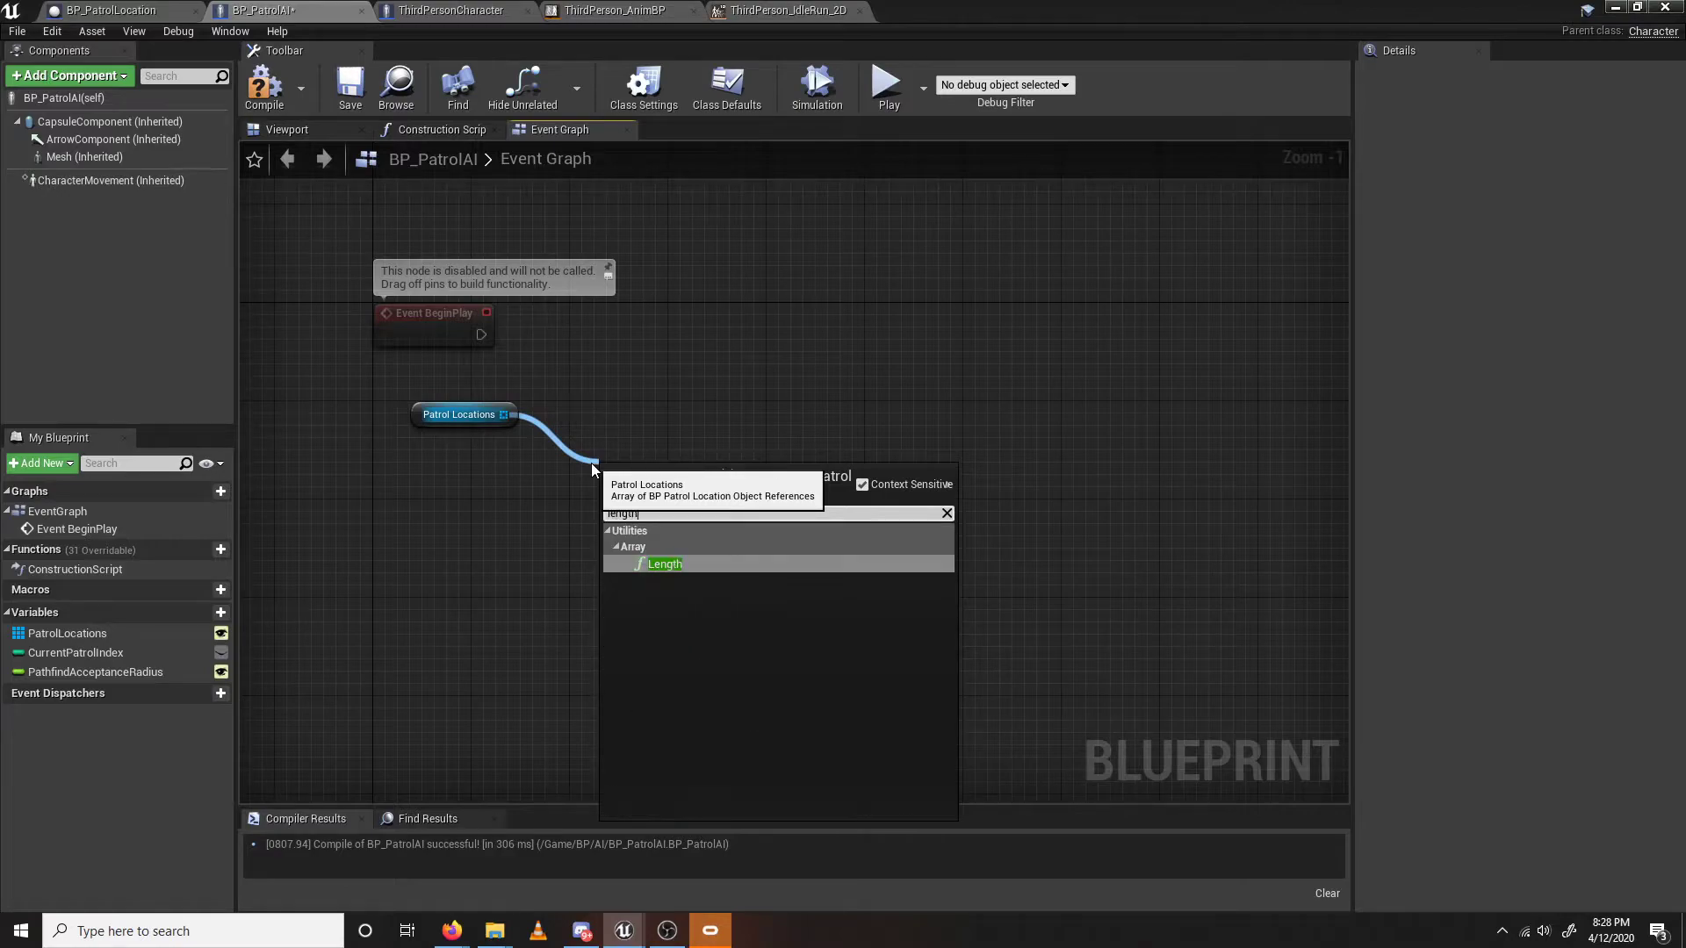
key("Return")
left_click_drag(669, 505, 684, 460)
type(">")
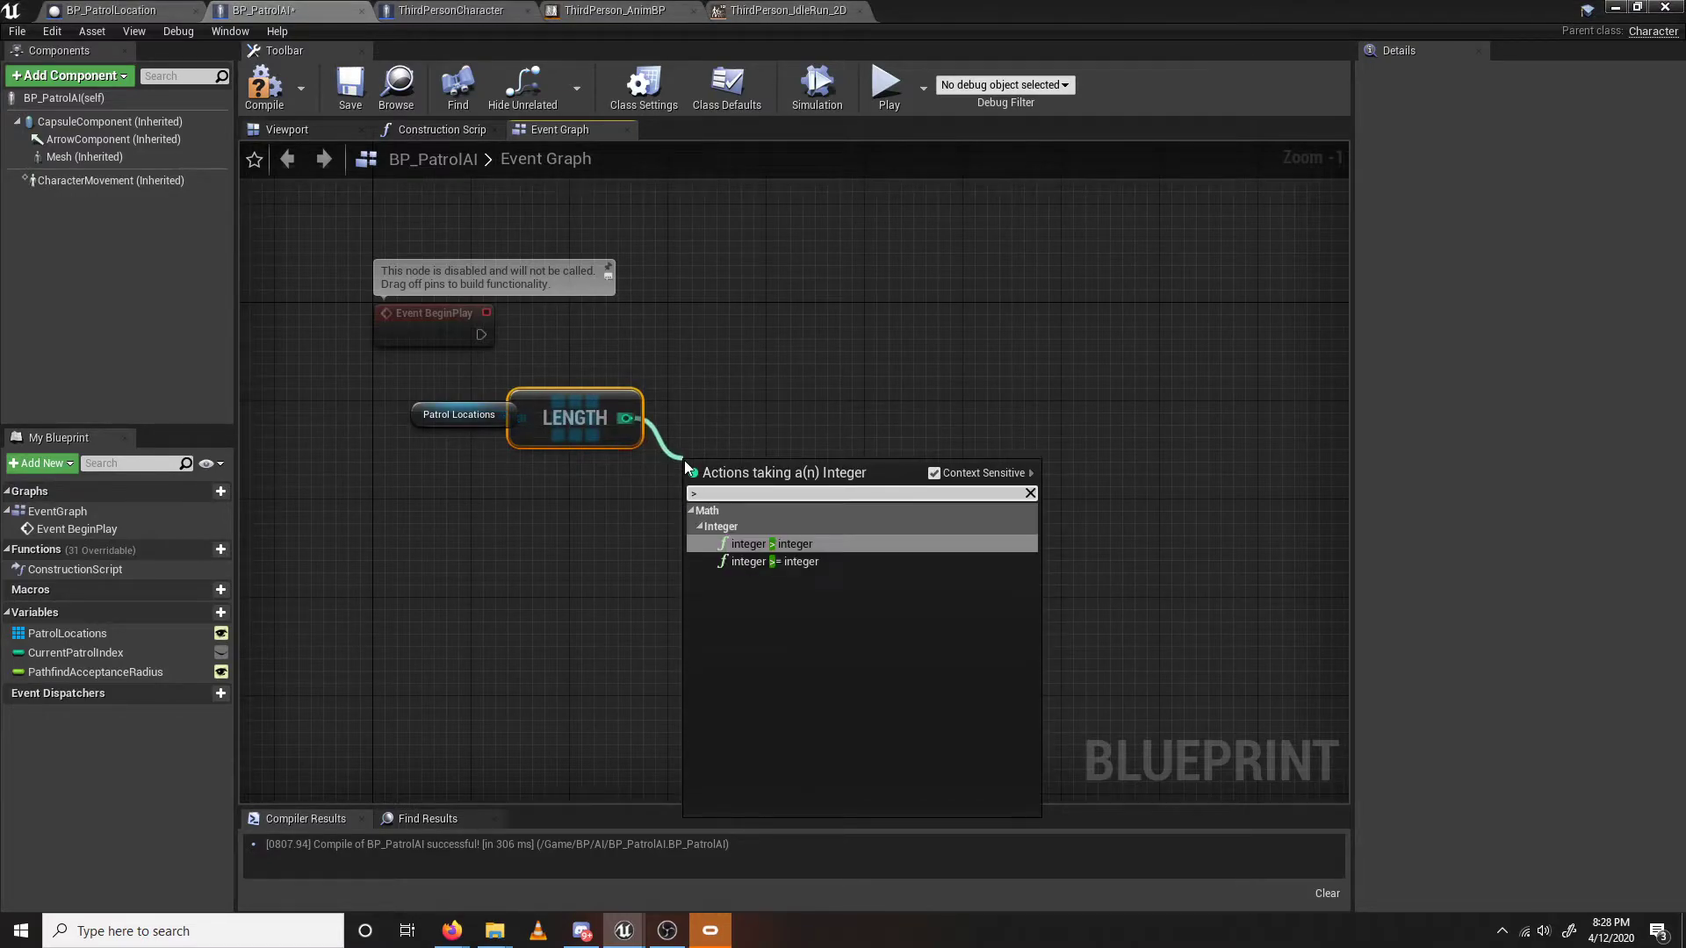
key("Return")
Add a Branch node with the comparison result as its condition, and connect Event BeginPlay to its execution input.
left_click_drag(728, 489, 761, 323)
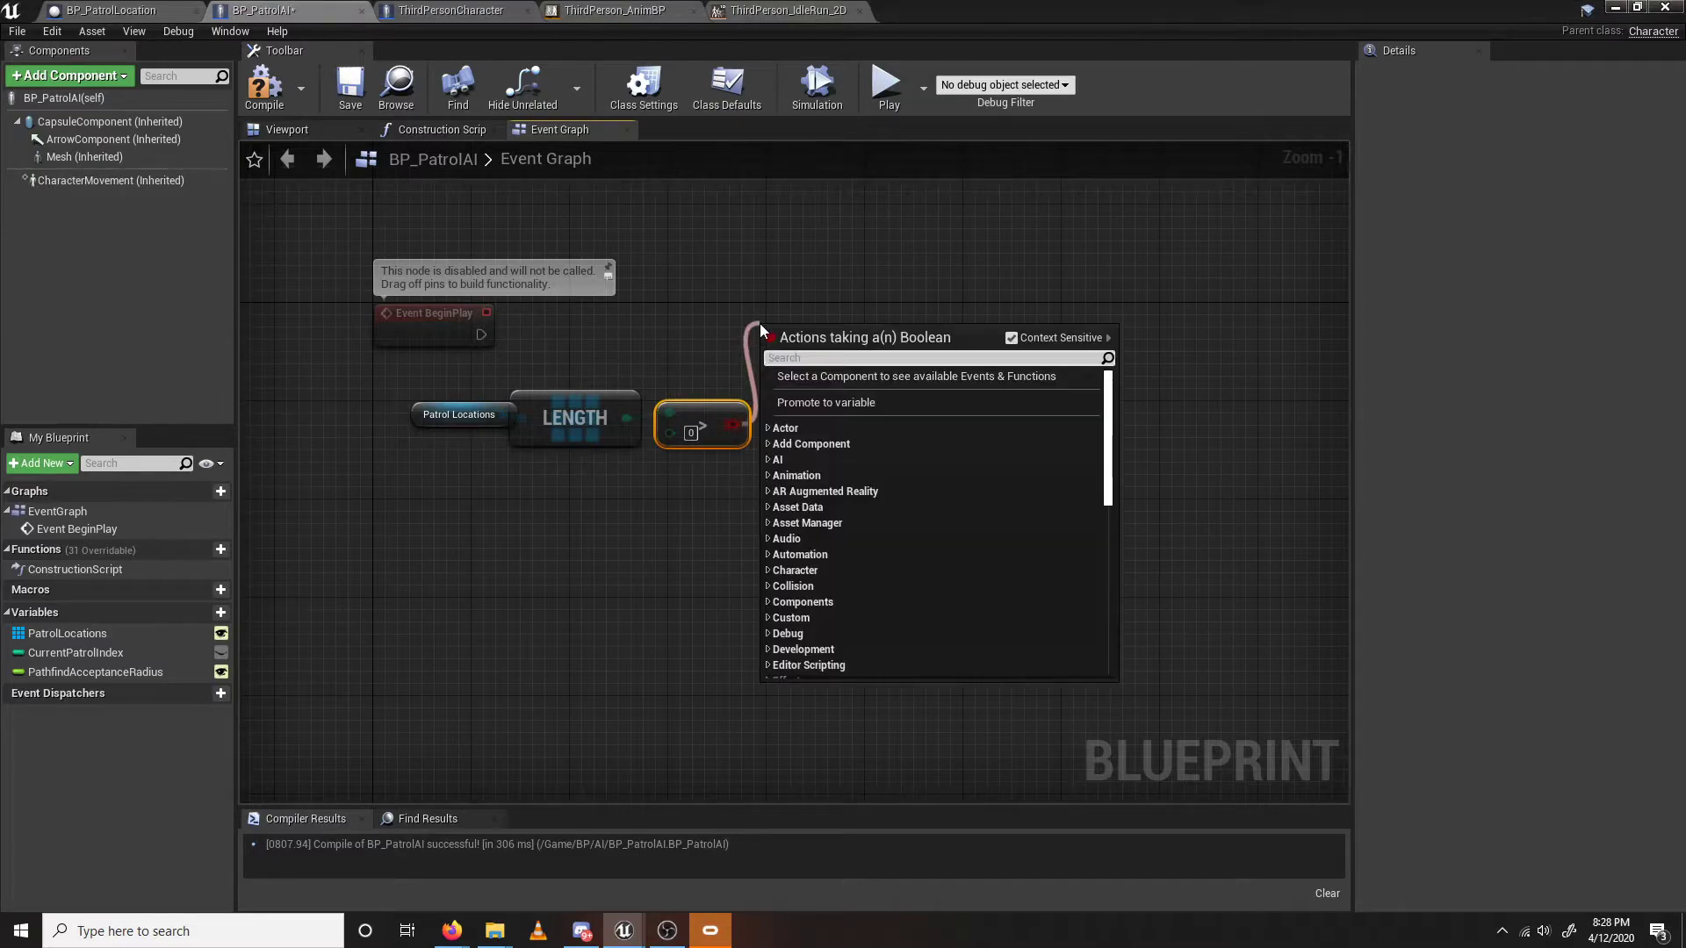
type("branch")
key("Return")
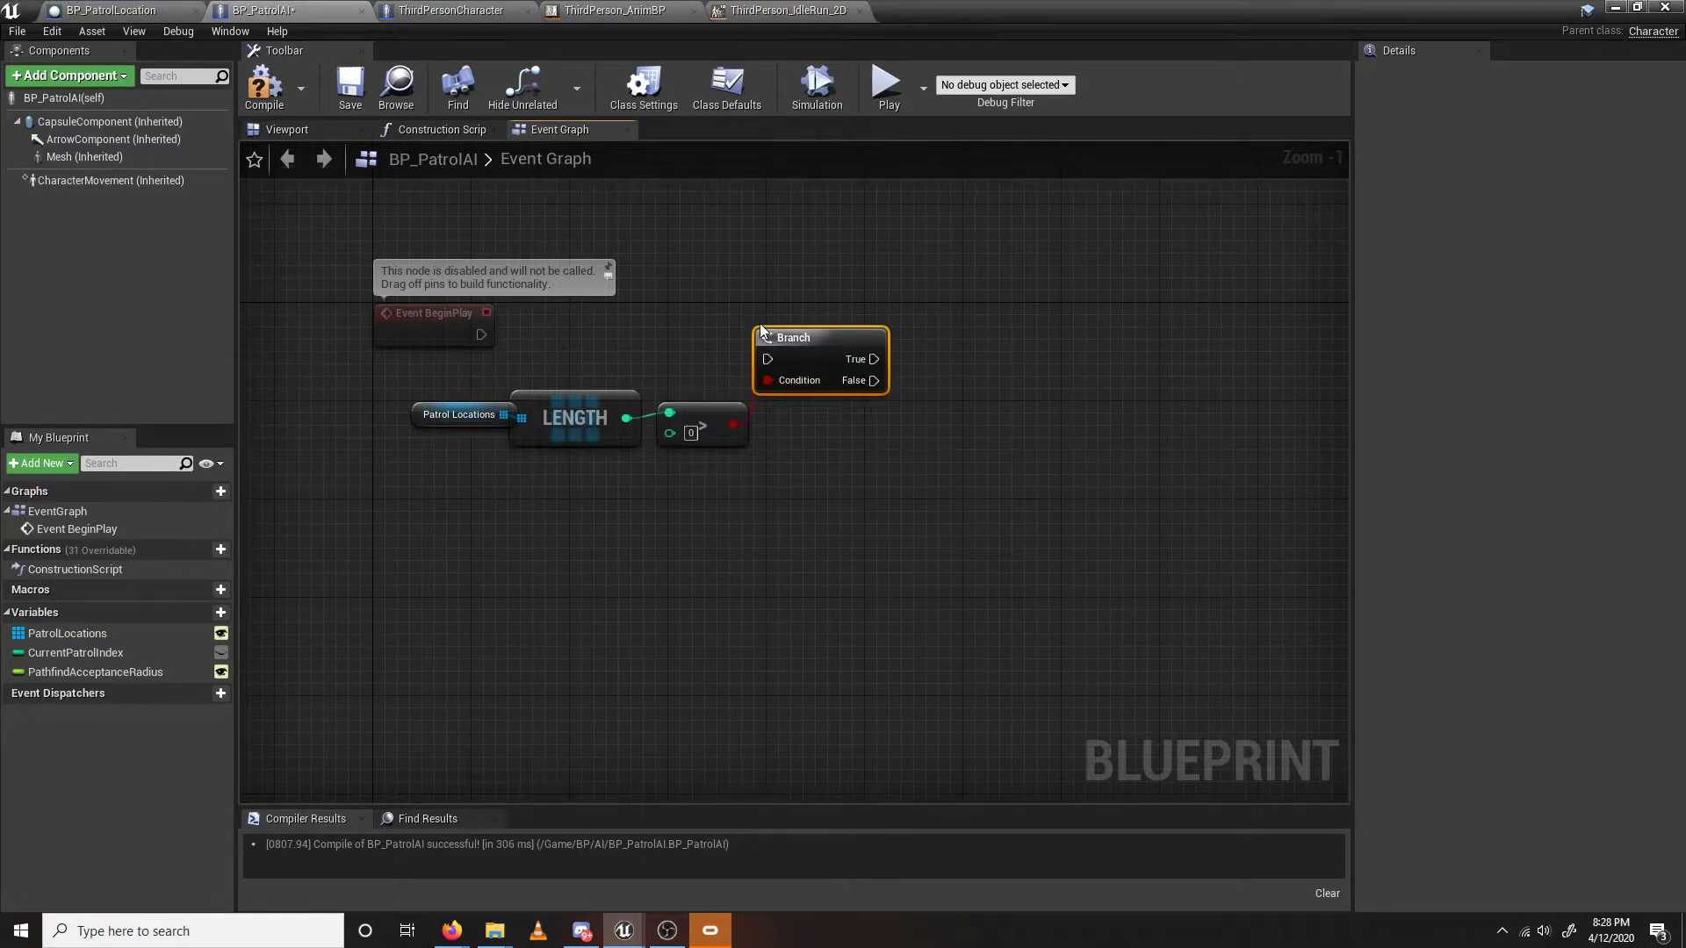
left_click_drag(482, 334, 766, 351)
left_click(495, 317)
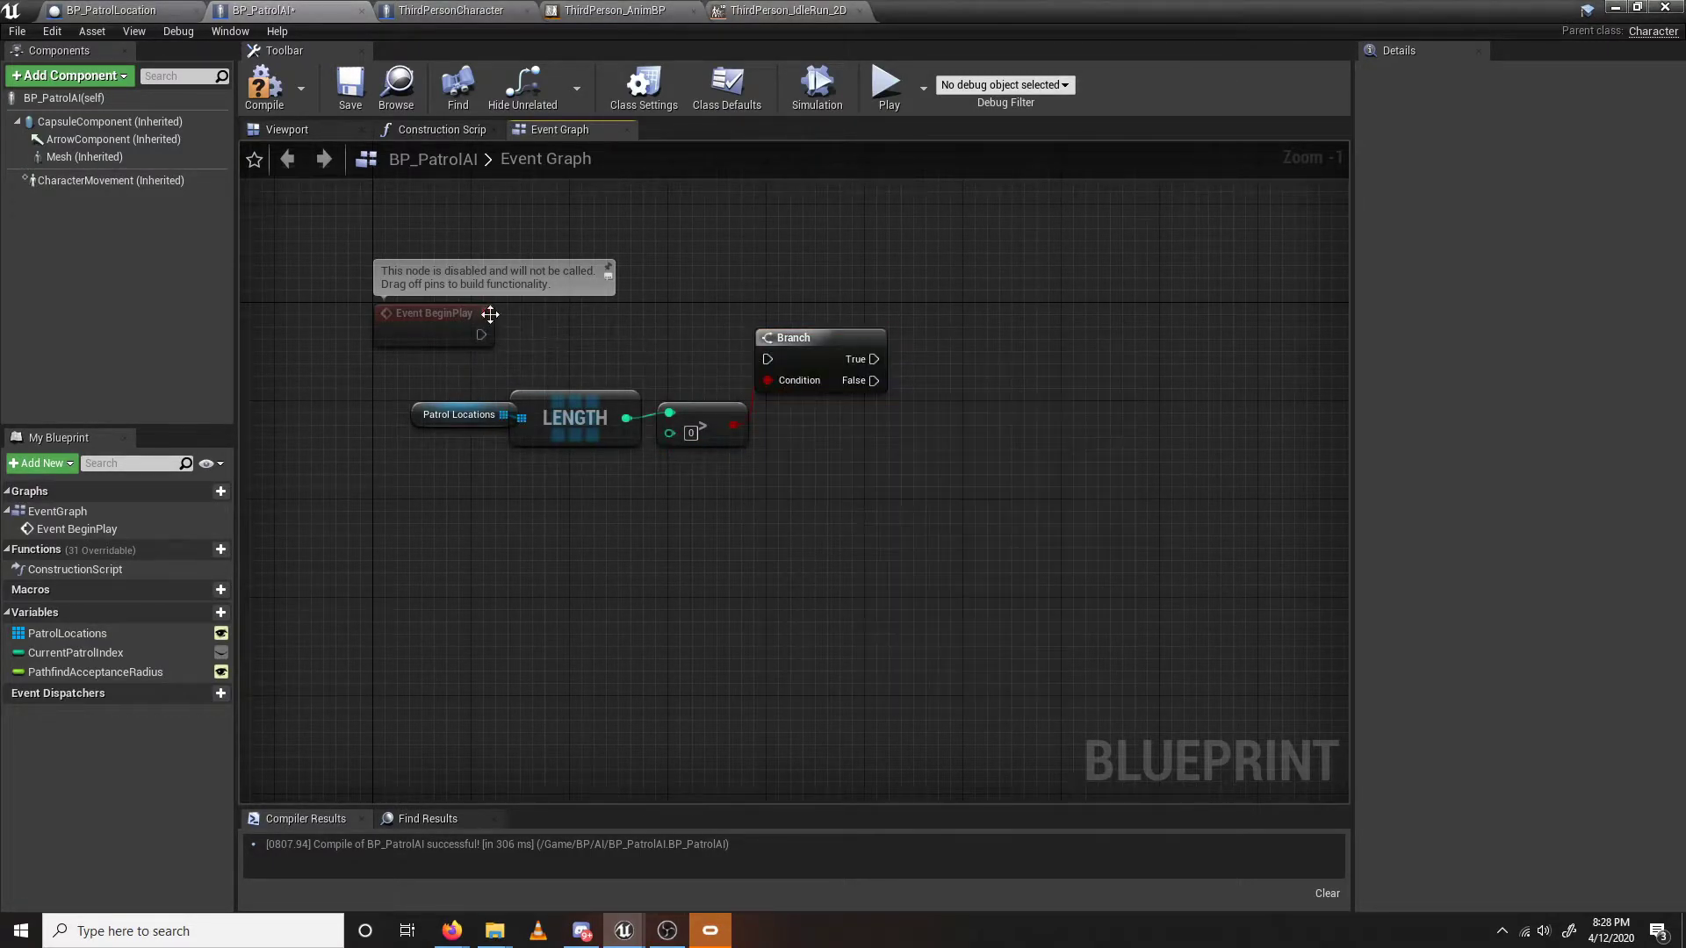
left_click_drag(481, 334, 766, 359)
Tidy the graph by aligning Event BeginPlay with the Branch and moving the Patrol Locations, Length and comparison nodes beneath the execution wire.
left_click_drag(454, 333, 495, 347)
left_click(586, 291)
right_click_drag(586, 291, 574, 287)
left_click_drag(715, 477, 396, 385)
mouse_move(690, 417)
left_mouse_down()
mouse_move(603, 407)
mouse_move(676, 404)
left_mouse_up()
left_click(774, 447)
right_click_drag(774, 447, 814, 473)
mouse_move(849, 376)
left_mouse_down()
mouse_move(830, 376)
mouse_move(842, 383)
left_mouse_up()
left_click(926, 467)
right_click_drag(927, 468, 962, 493)
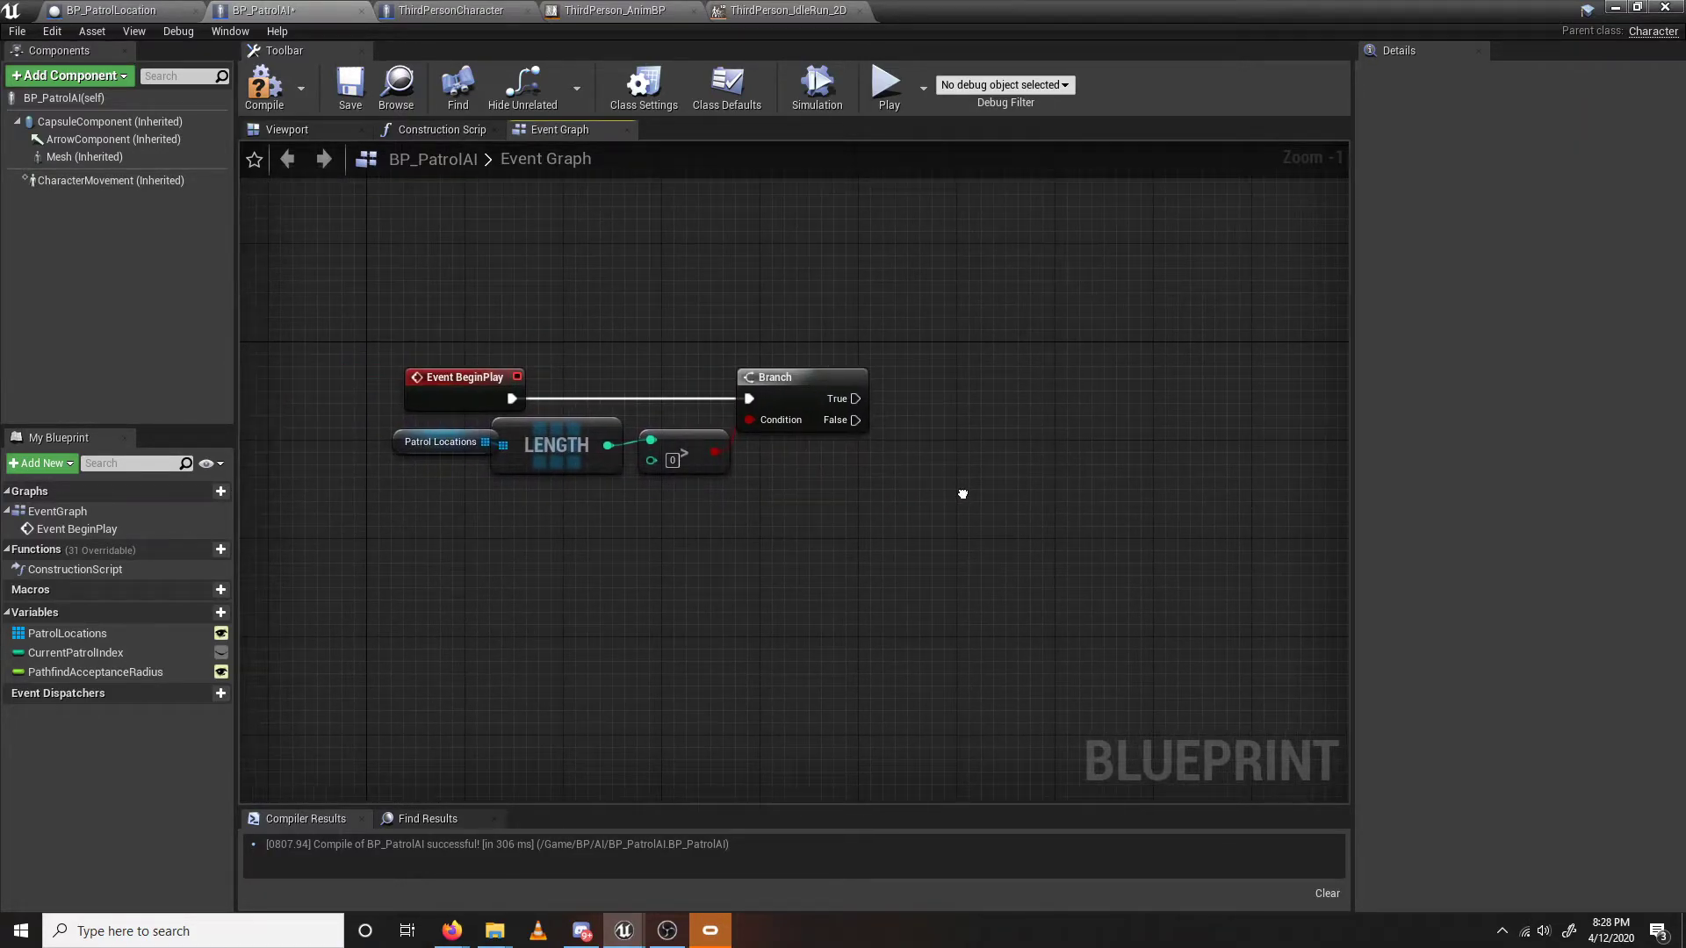
Copy the Patrol Locations getter to the area after the Branch and attach a Get (a copy) array node to it.
left_click(428, 447)
key("ctrl+c")
right_click_drag(814, 552, 543, 571)
key("ctrl+v")
left_click_drag(637, 569, 778, 493)
type("get")
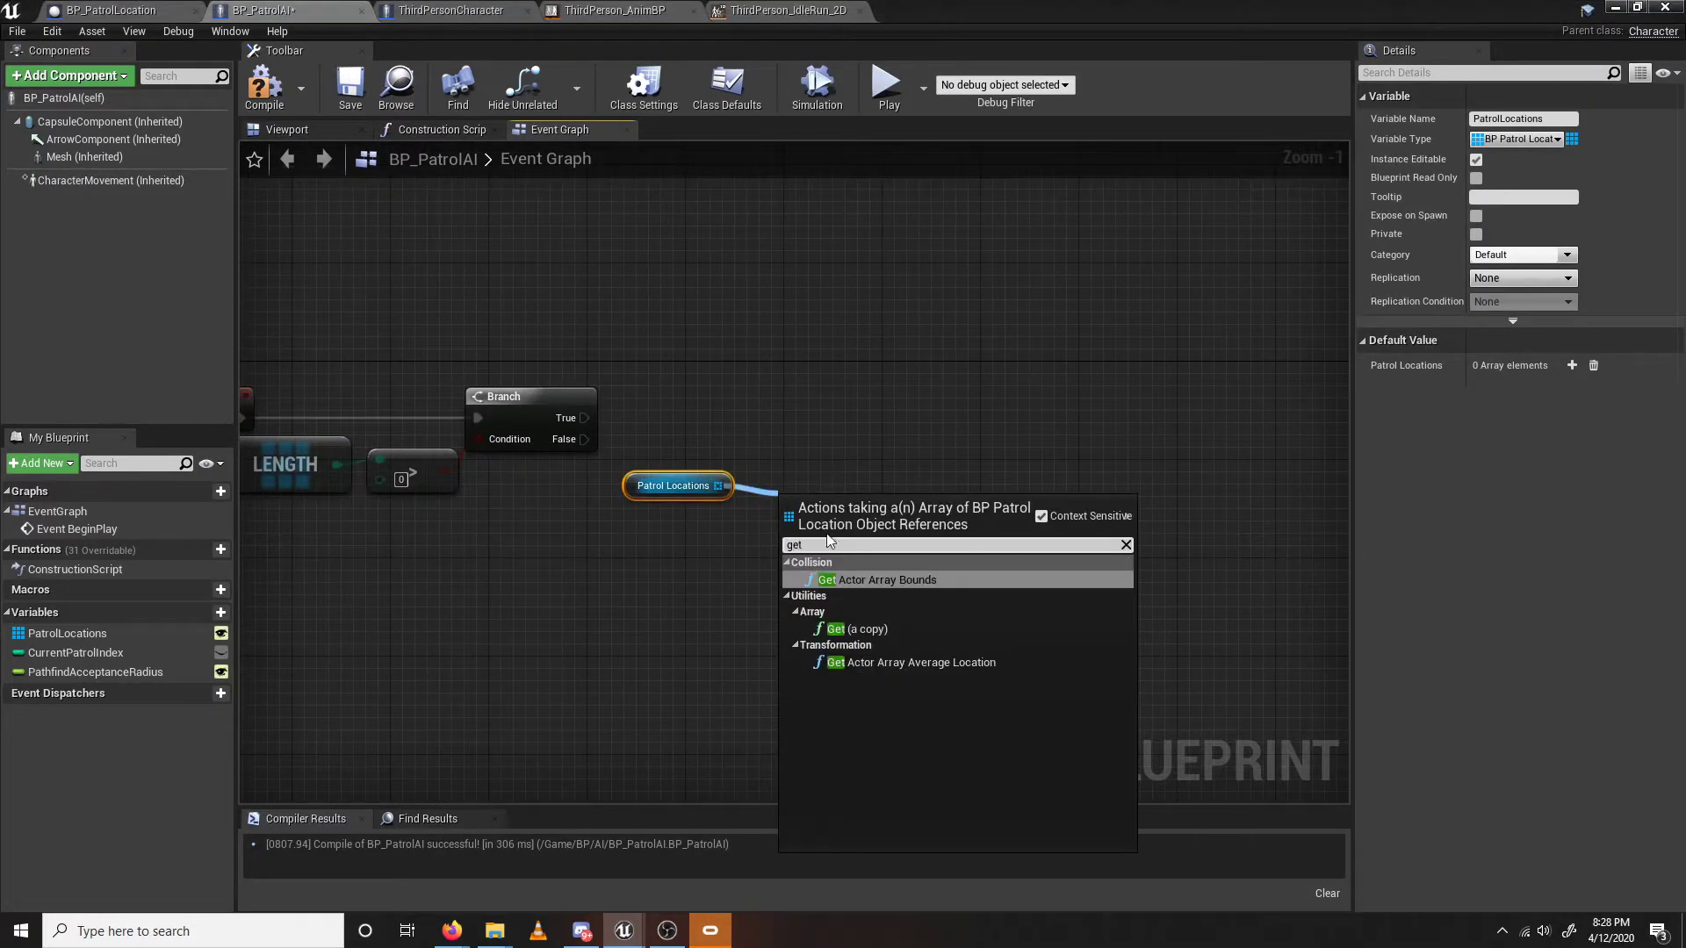
left_click(864, 612)
left_click_drag(827, 520, 791, 496)
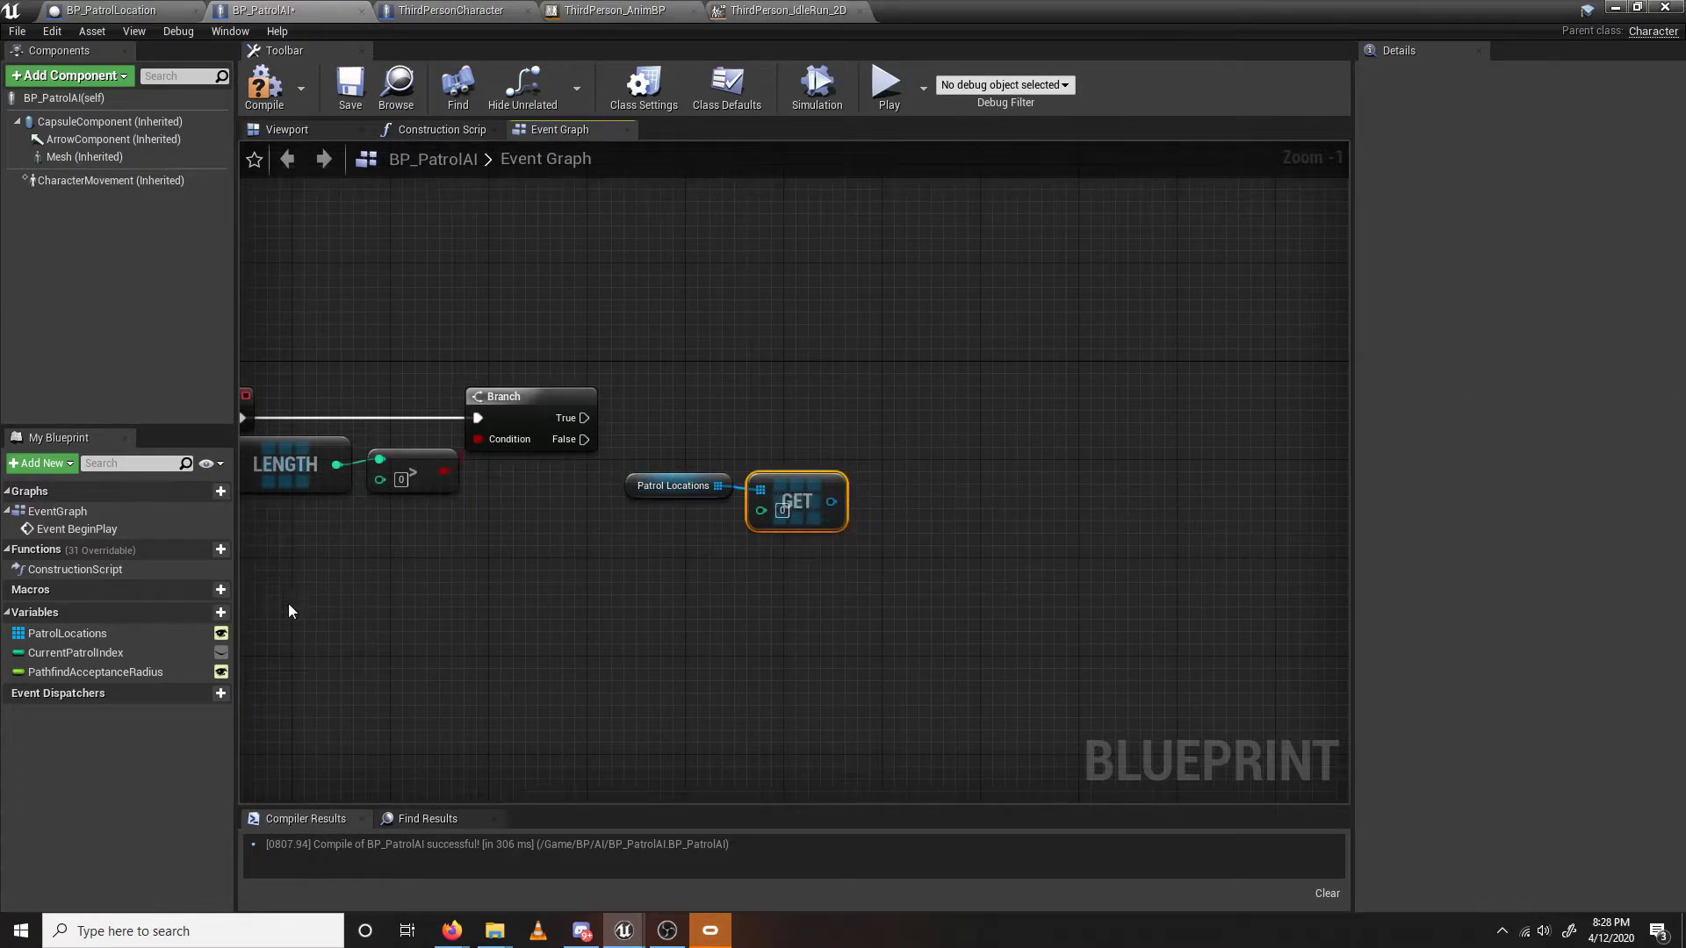
Connect a CurrentPatrolIndex getter to the Get node's index input and place it under the Patrol Locations getter.
left_click_drag(137, 662, 762, 512)
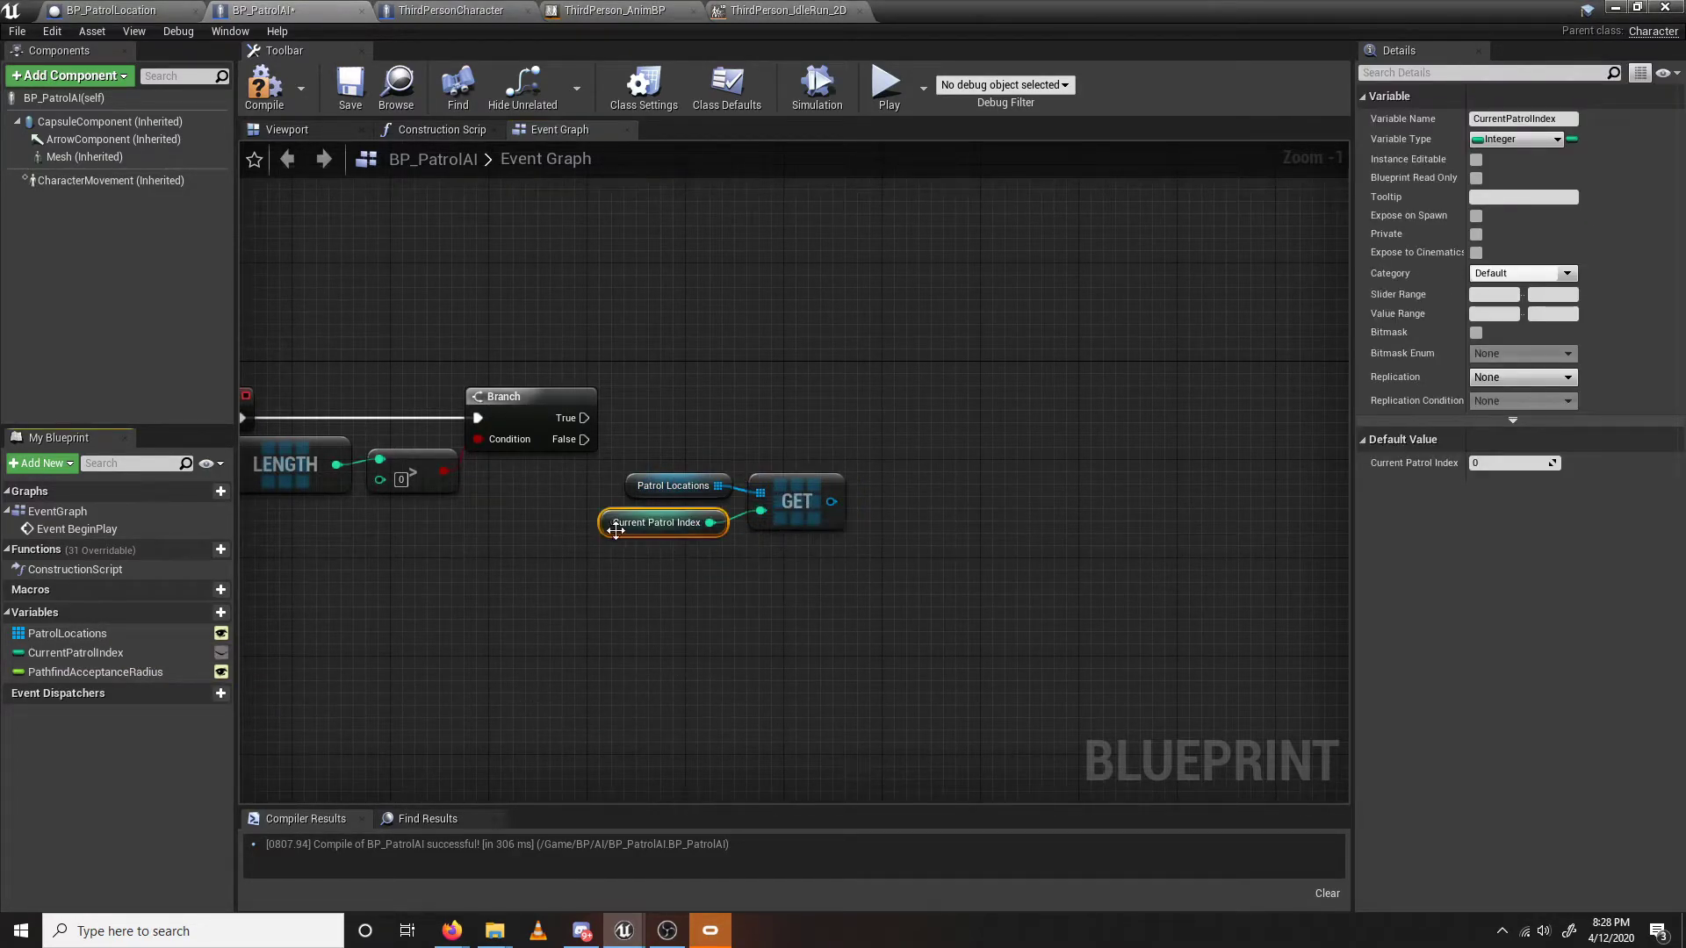
left_click(75, 653)
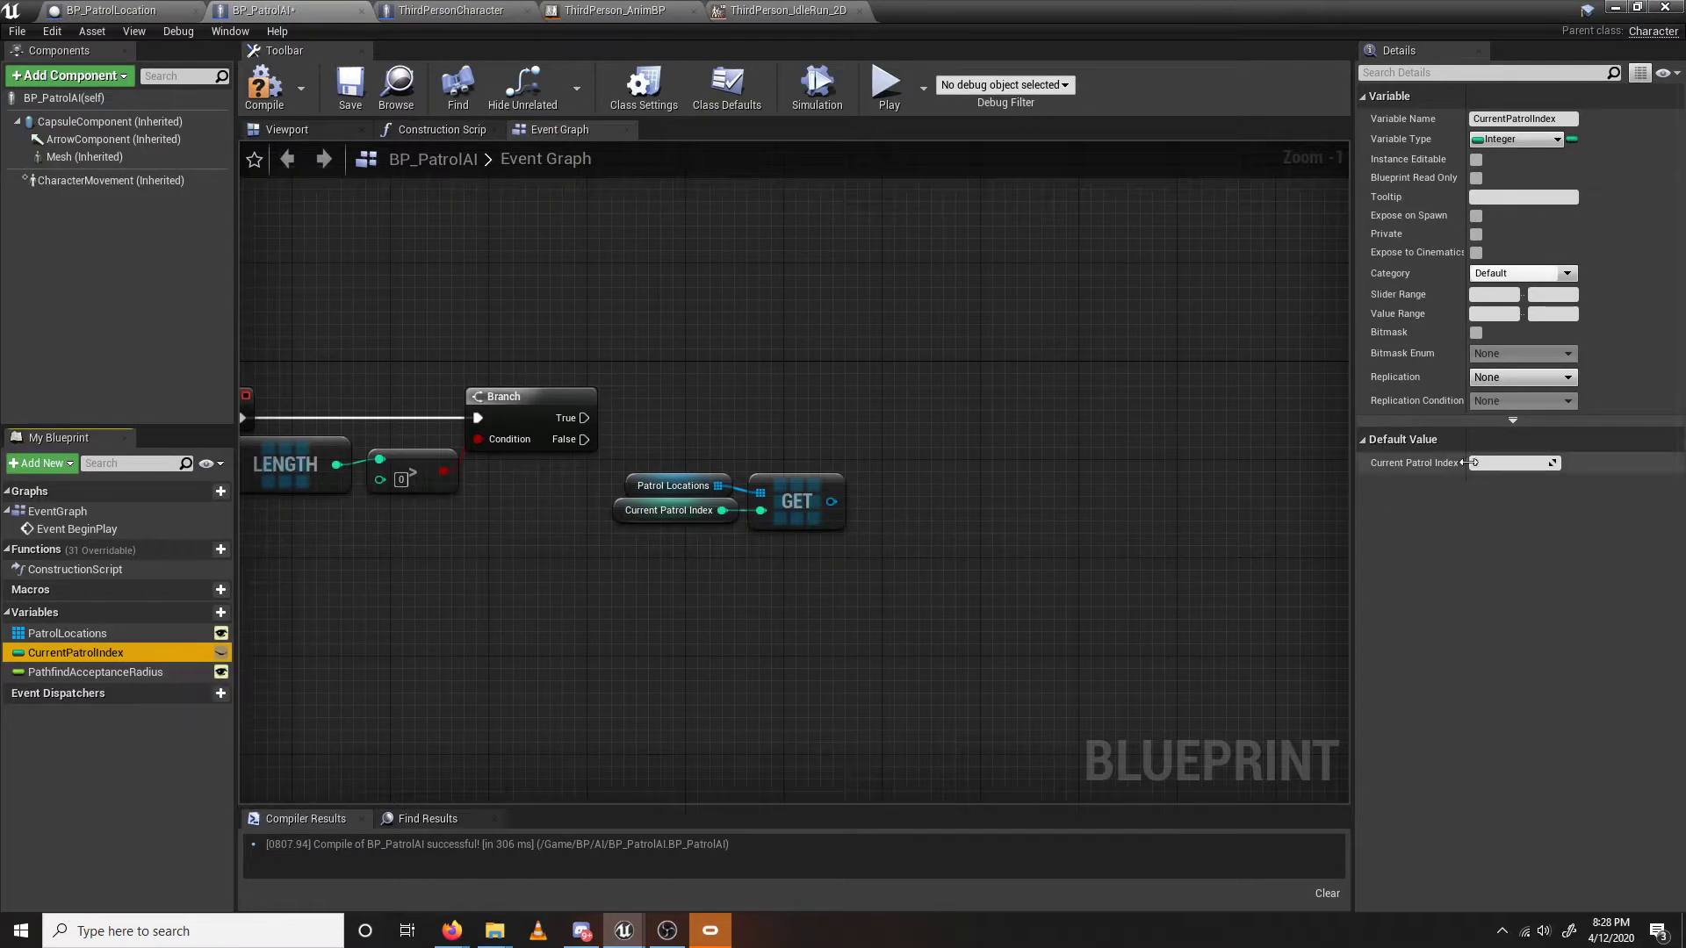
left_click(895, 563)
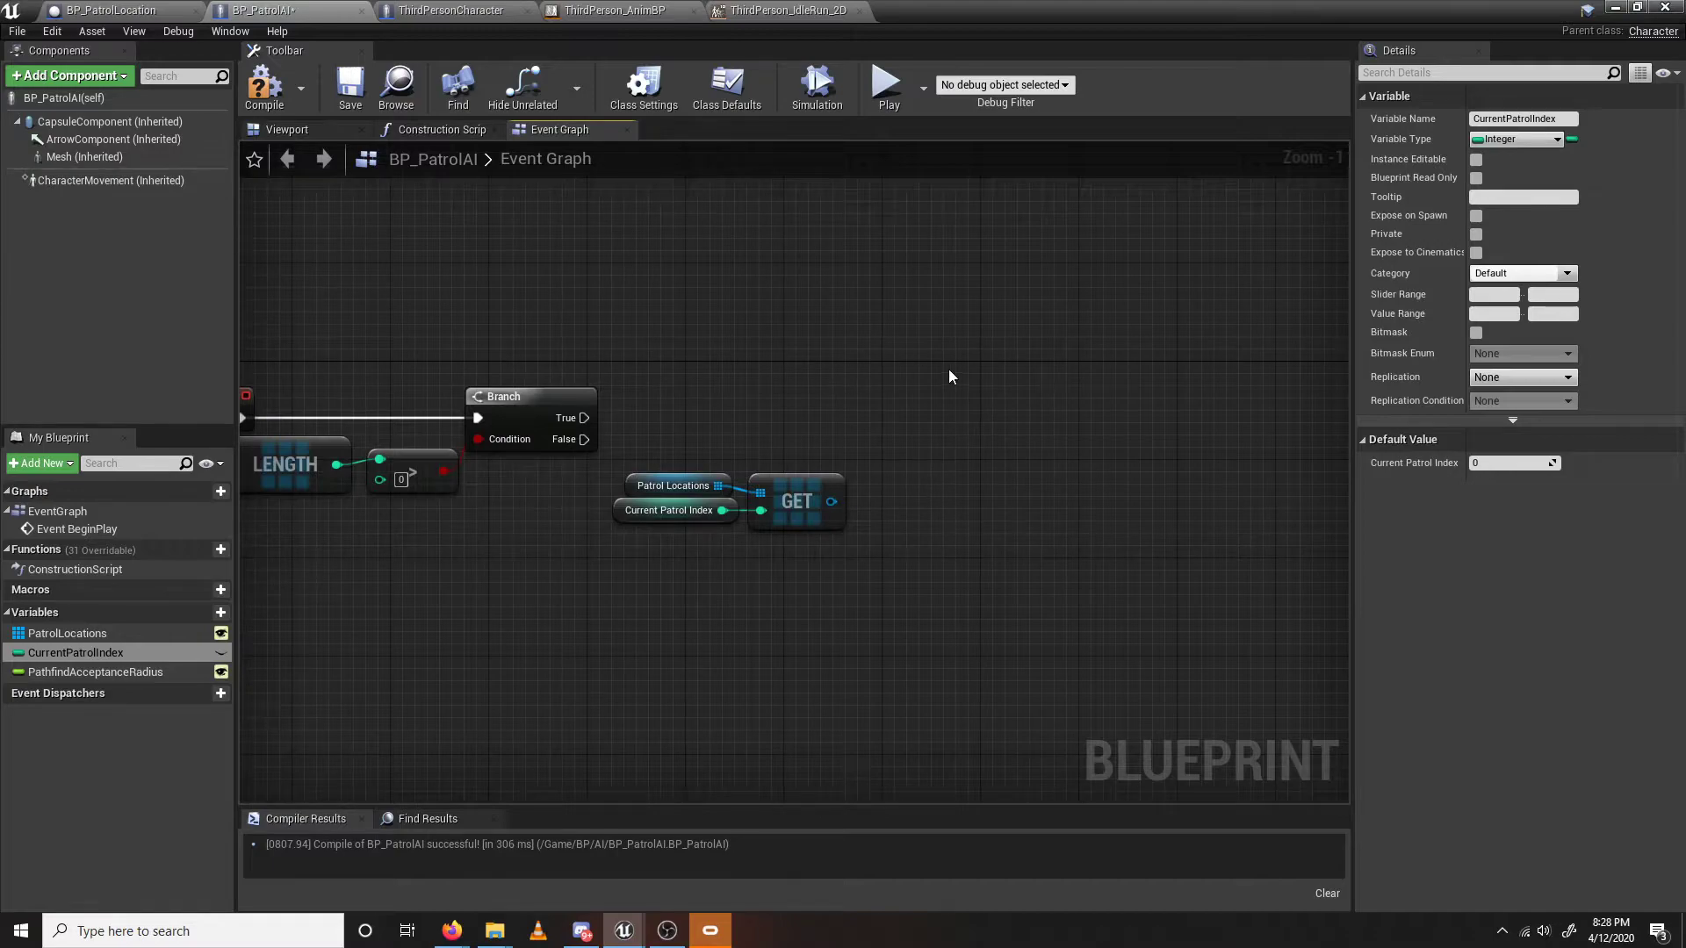
left_click_drag(764, 566, 605, 475)
right_click_drag(623, 575, 892, 583)
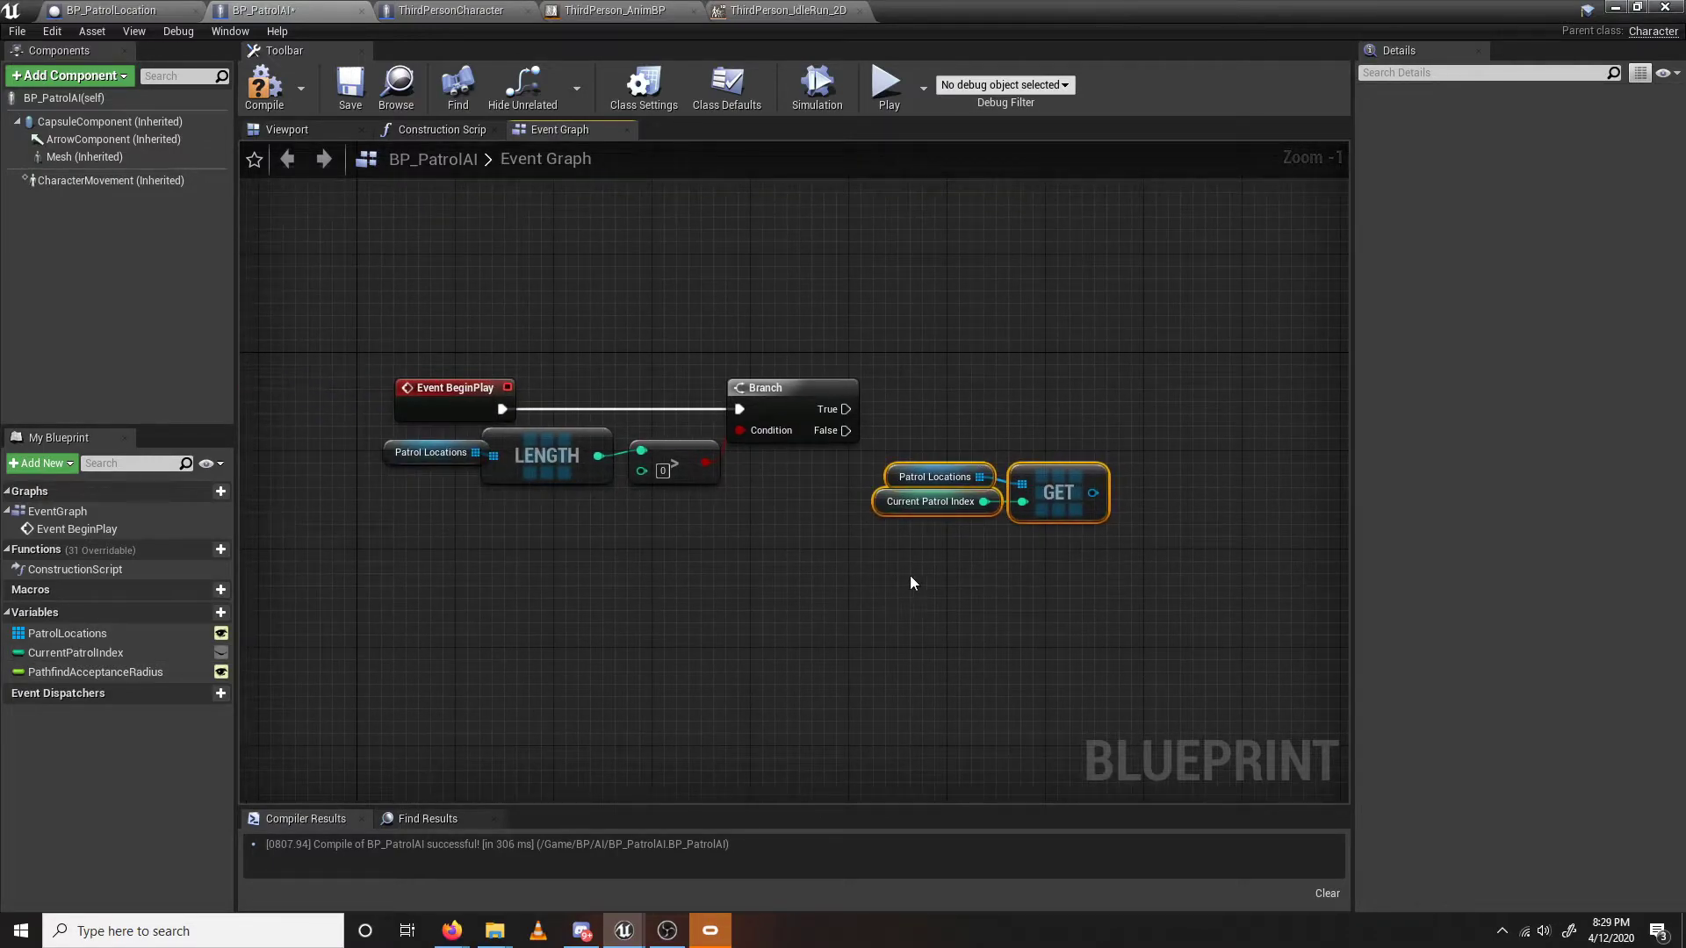
right_click_drag(1092, 617, 909, 593)
Add the Is Valid macro node to the Get node's output, and connect the Branch's True output to its Exec input.
left_click_drag(912, 469, 971, 424)
type("is valid")
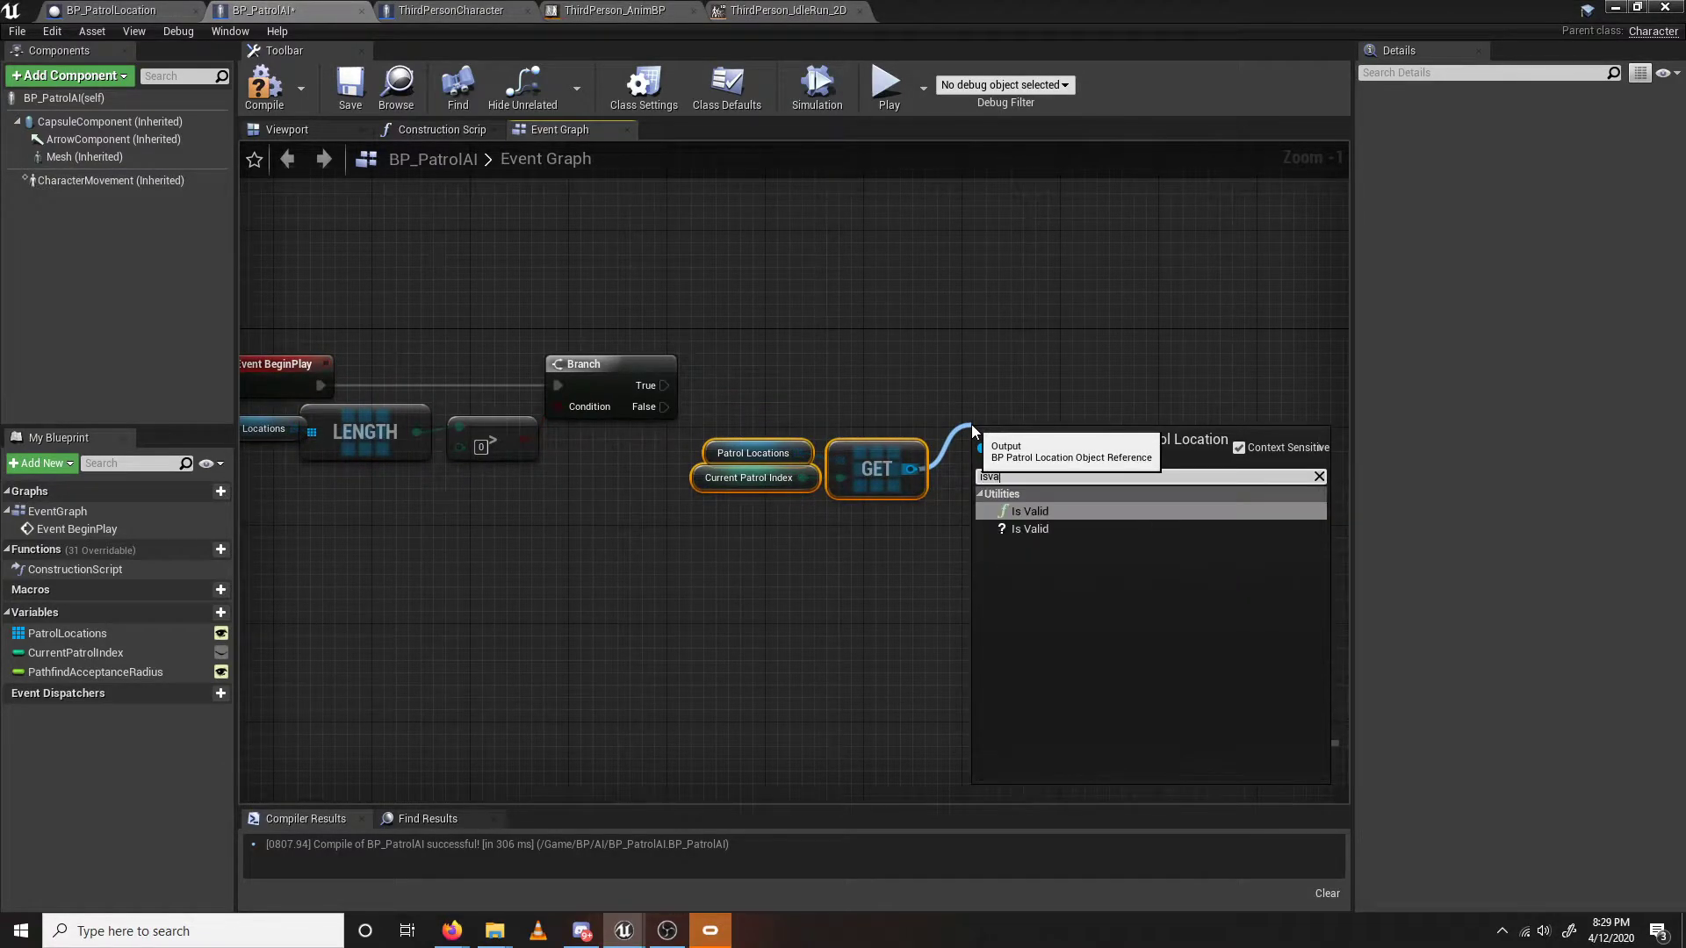
key("Down")
key("Return")
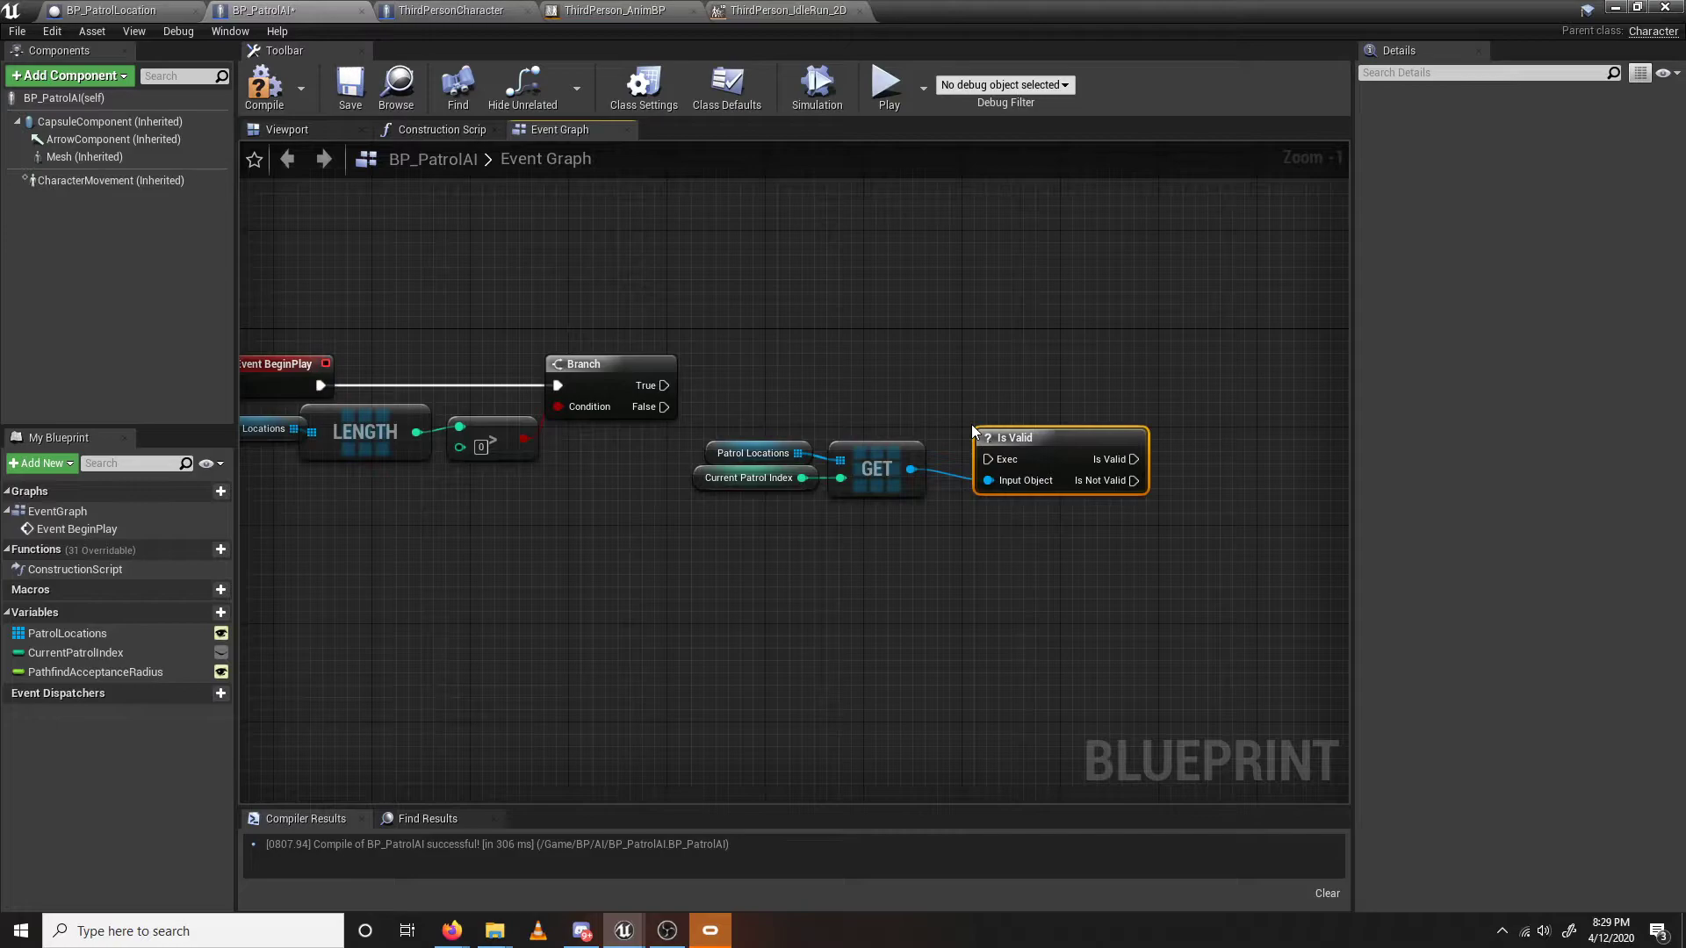
mouse_move(1093, 465)
left_mouse_down()
mouse_move(1165, 460)
mouse_move(1102, 458)
left_mouse_up()
left_click_drag(657, 384, 961, 388)
Move the Patrol Locations, Current Patrol Index and Get nodes closer beneath the wire between the Branch and Is Valid.
left_click_drag(877, 548, 752, 459)
left_click_drag(864, 465, 852, 429)
left_click(896, 527)
right_click_drag(897, 528, 886, 533)
Add an element to the Patrol Locations array of the level's BP_PatrolAI and assign BP_PatrolLocation to it.
left_click_drag(1165, 2, 873, 161)
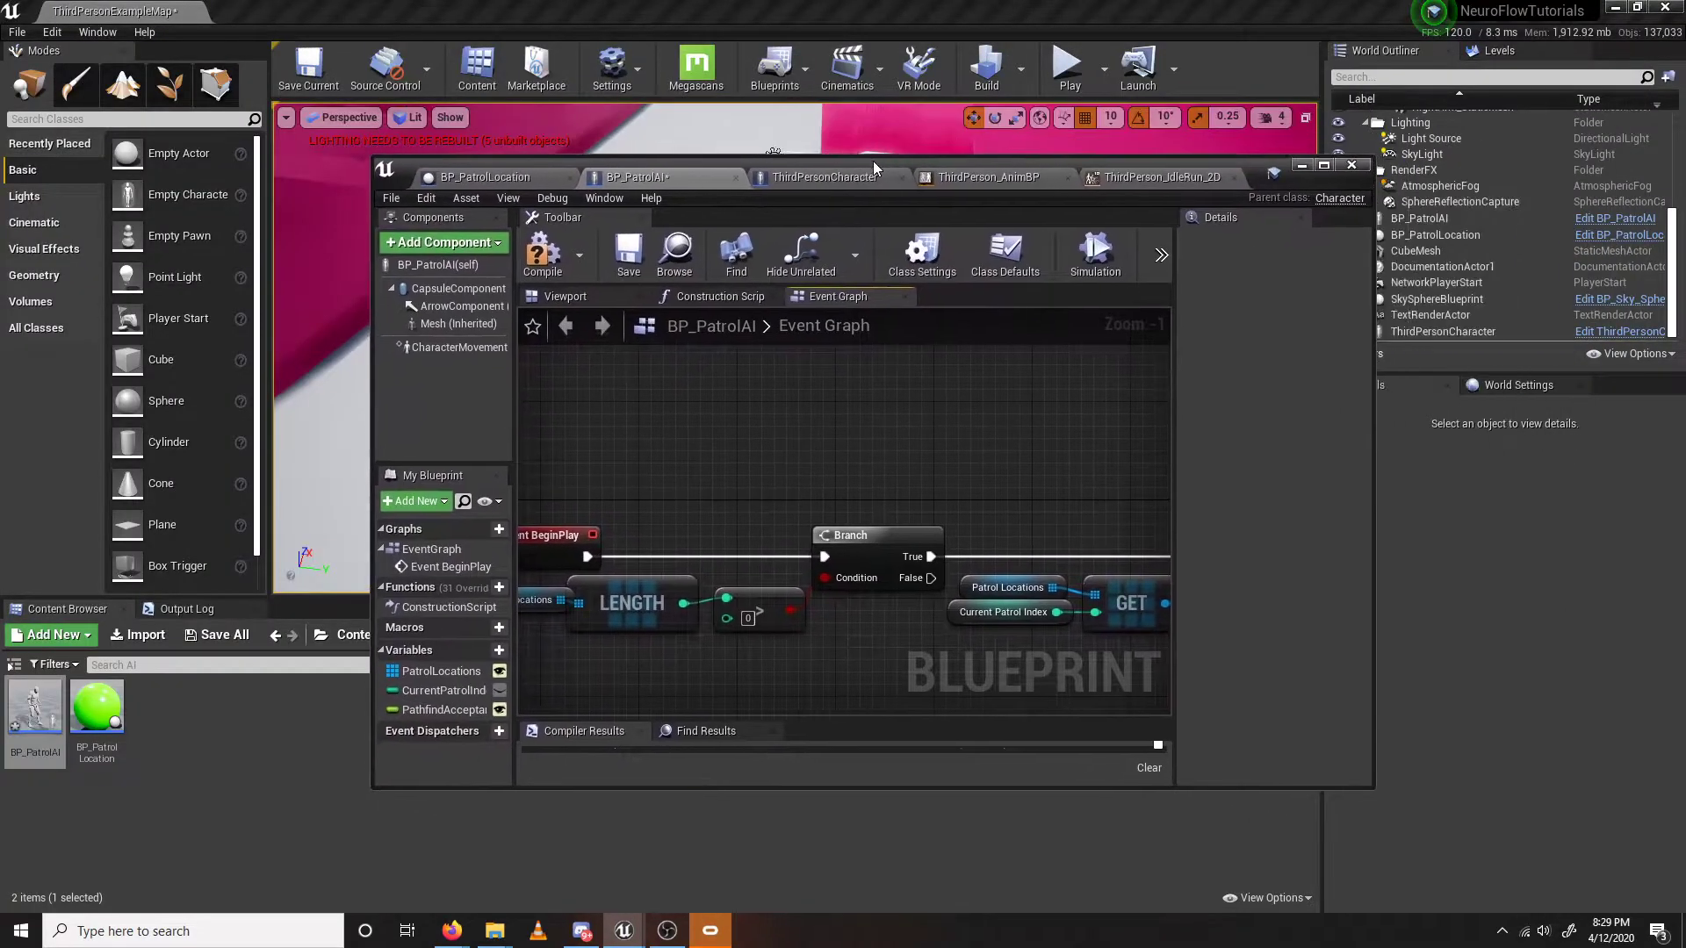
left_click(654, 414)
left_click(544, 423)
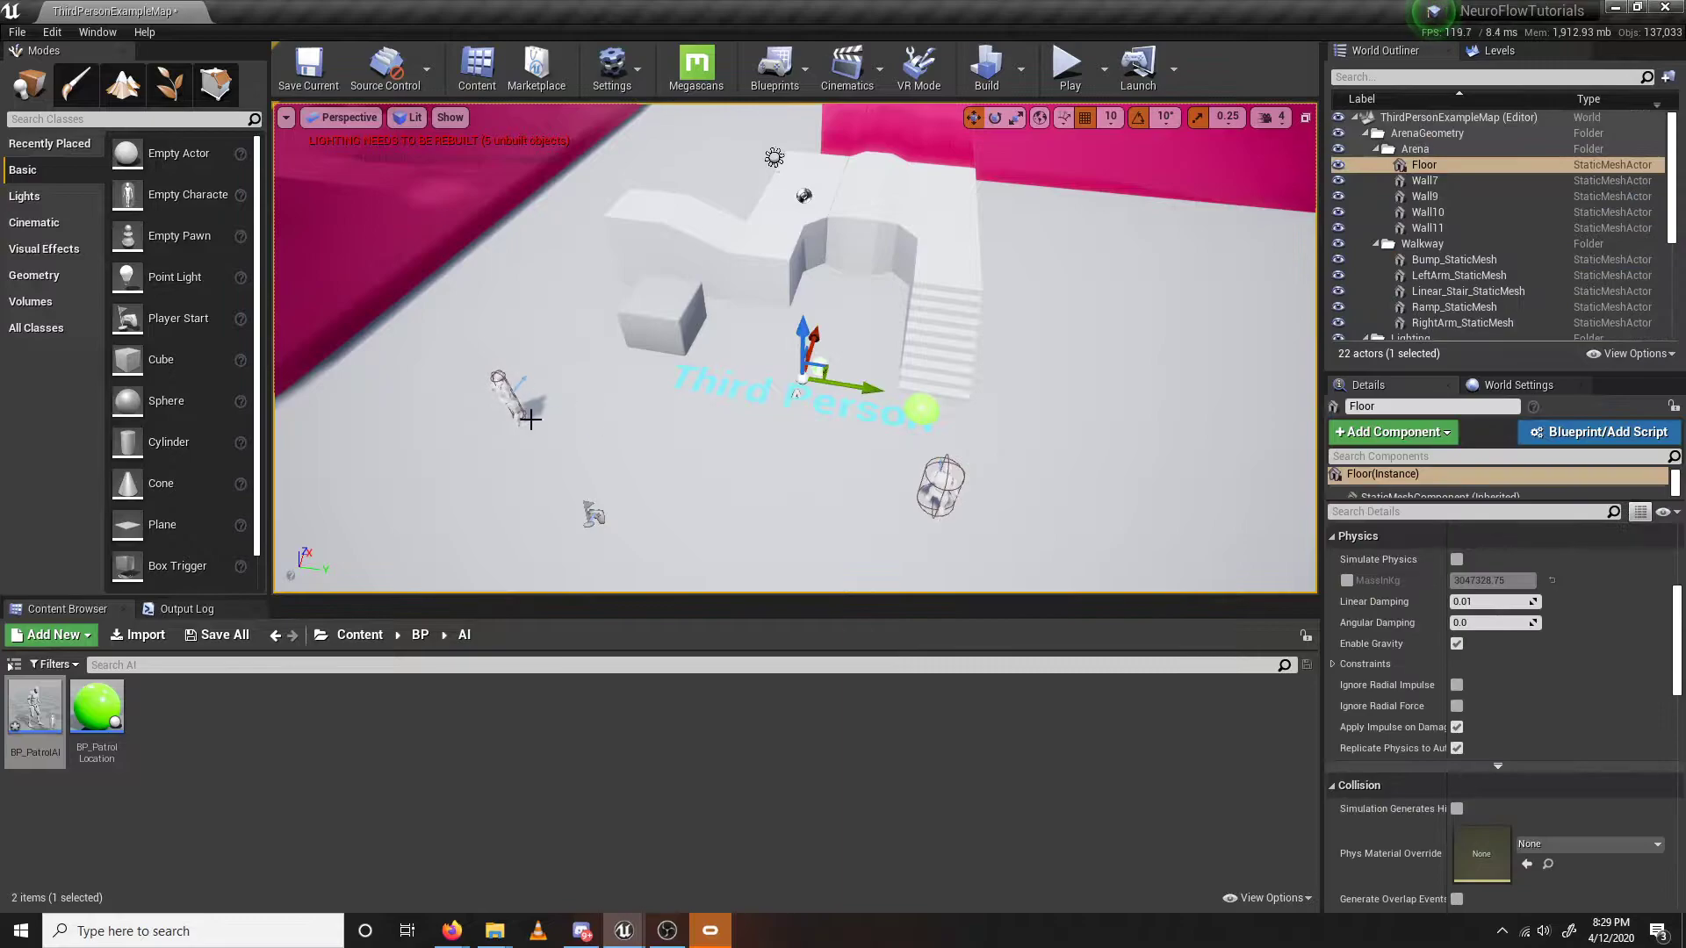
left_click(506, 392)
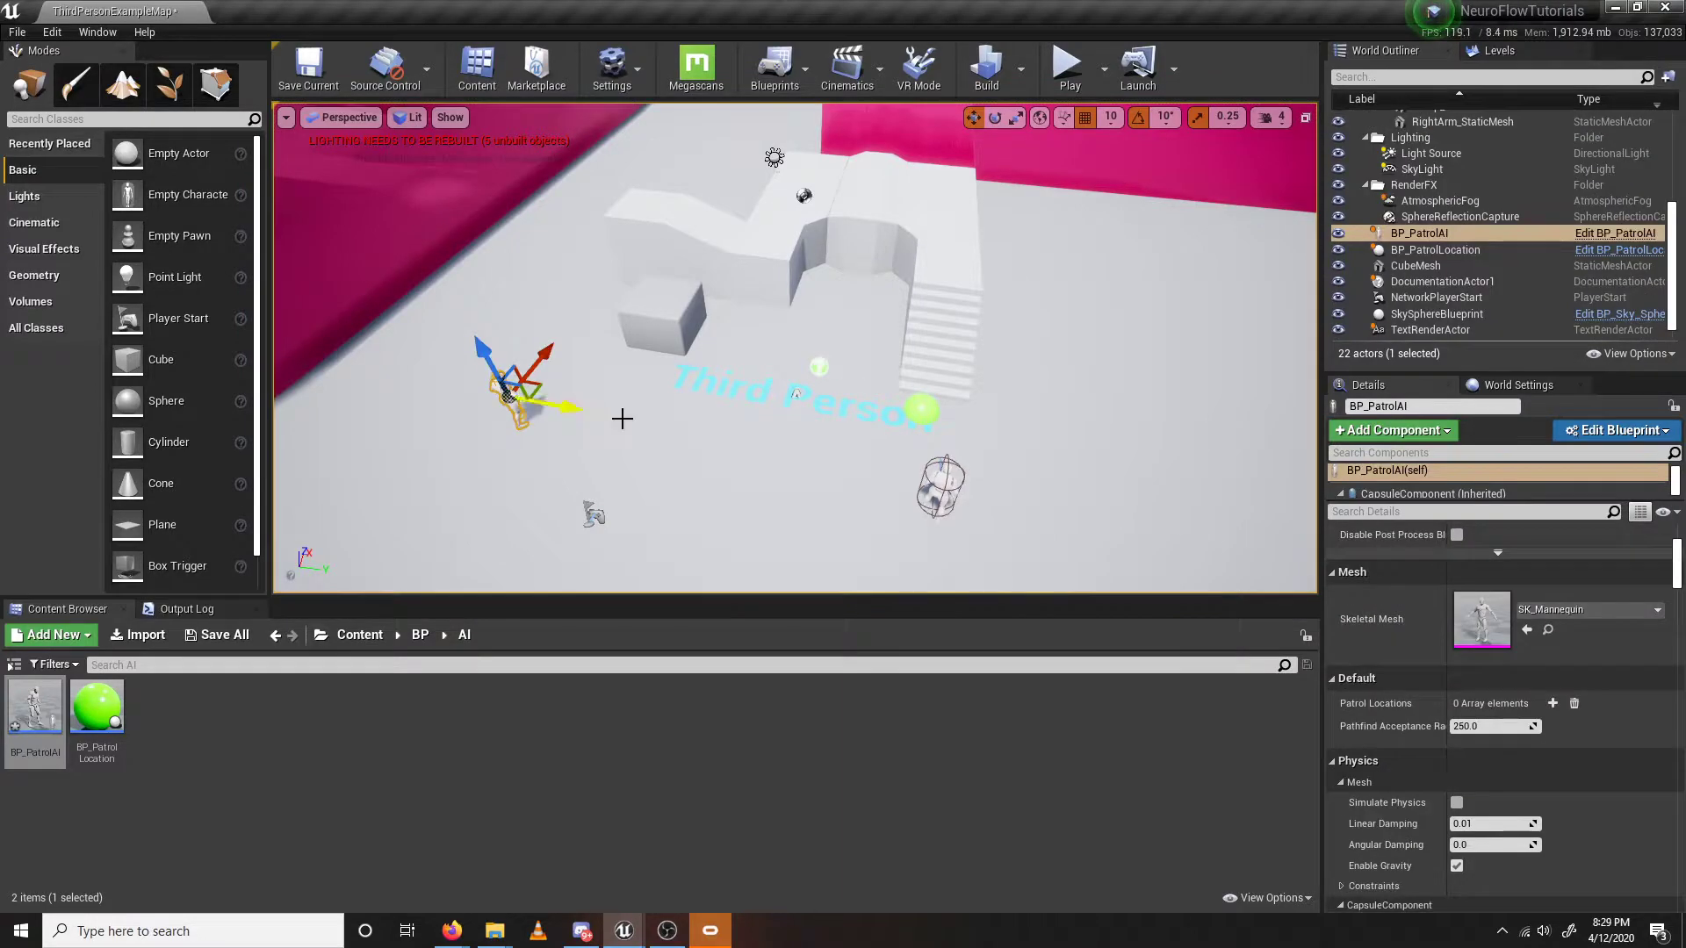
left_click(1550, 705)
left_click(1497, 730)
left_click(1497, 730)
left_click(1500, 736)
left_click(1475, 475)
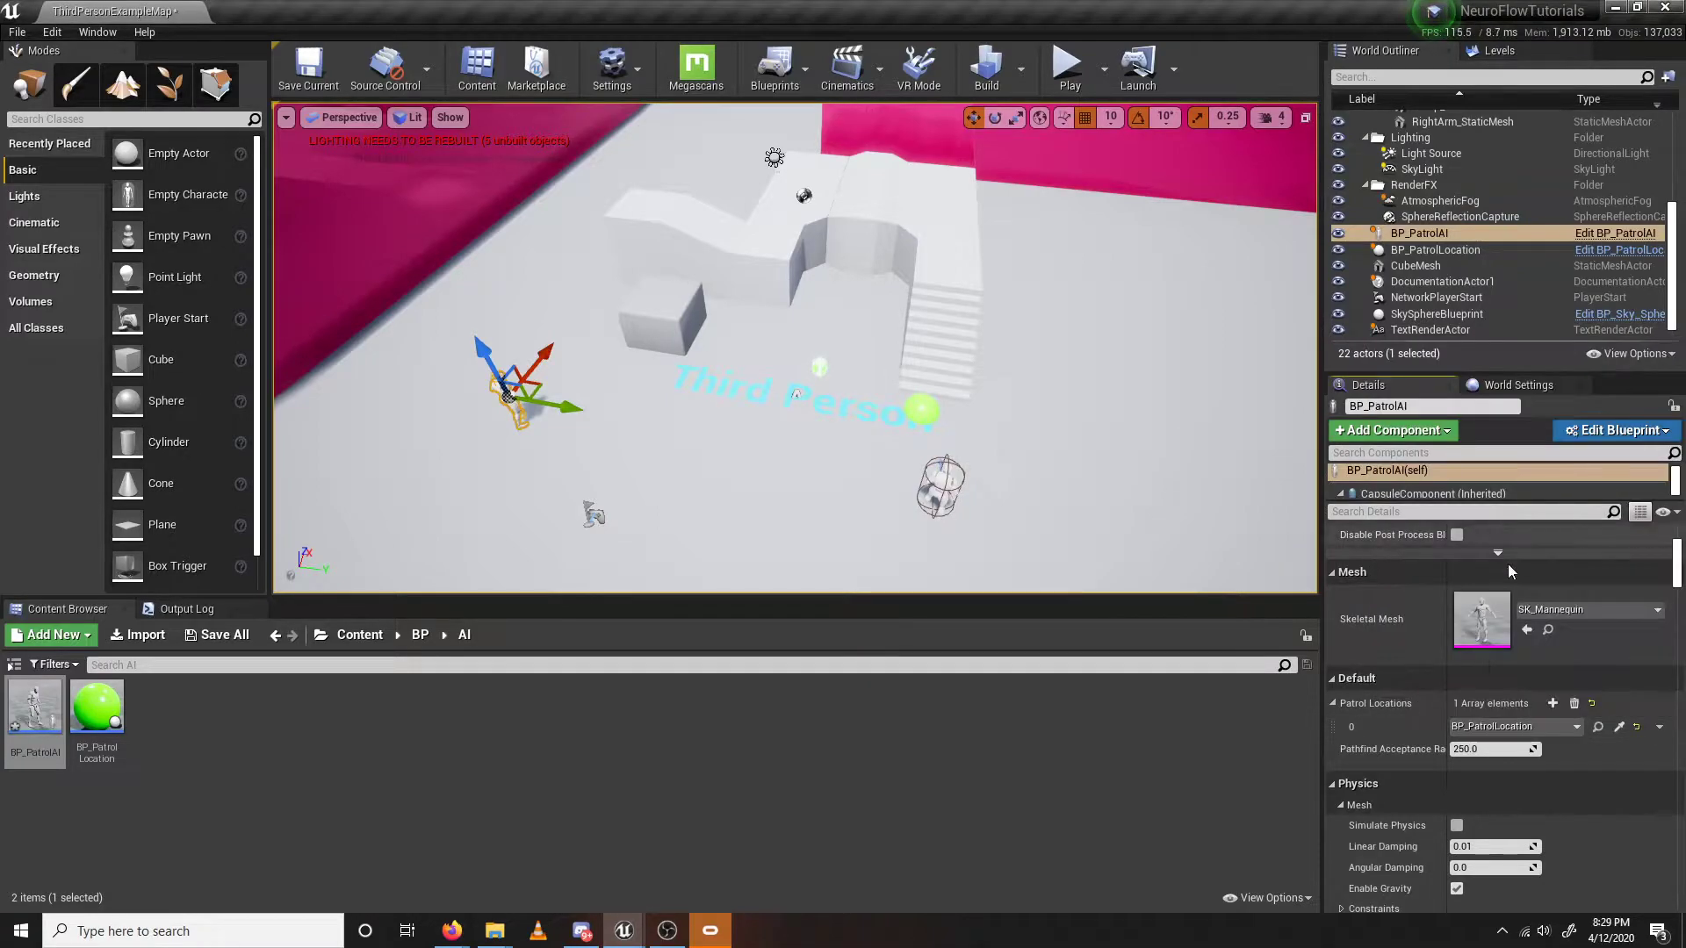
Add a second element to the Patrol Locations array, and delete both array elements.
left_click(1553, 704)
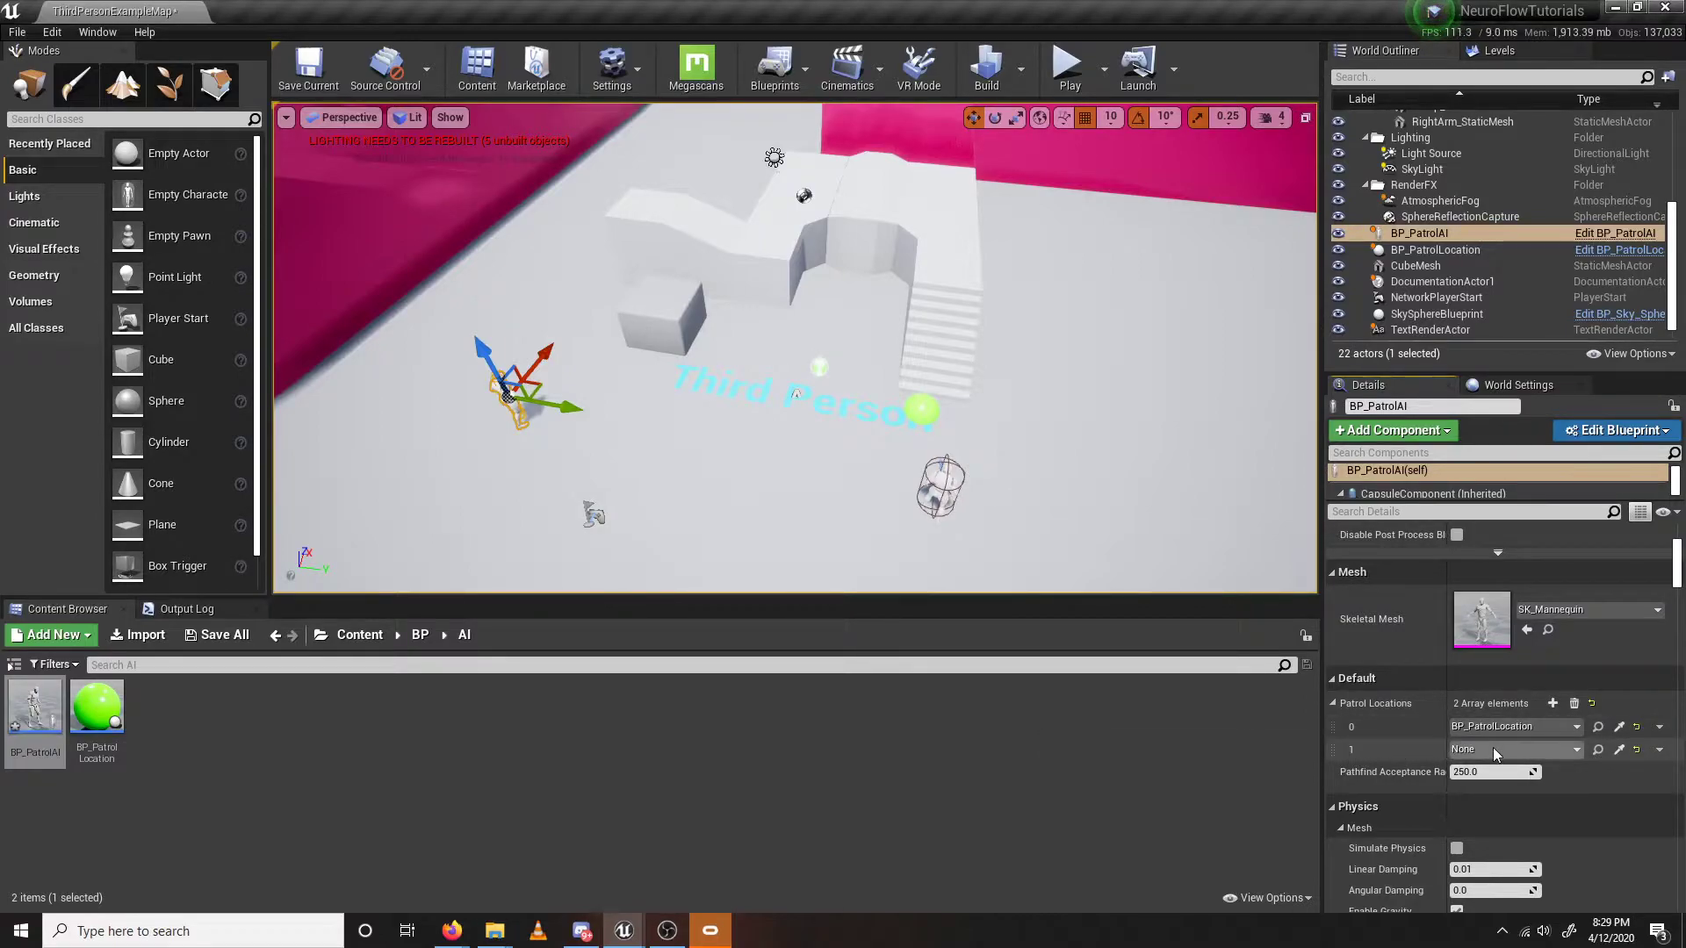
left_click(1660, 749)
left_click(1649, 785)
left_click(1659, 727)
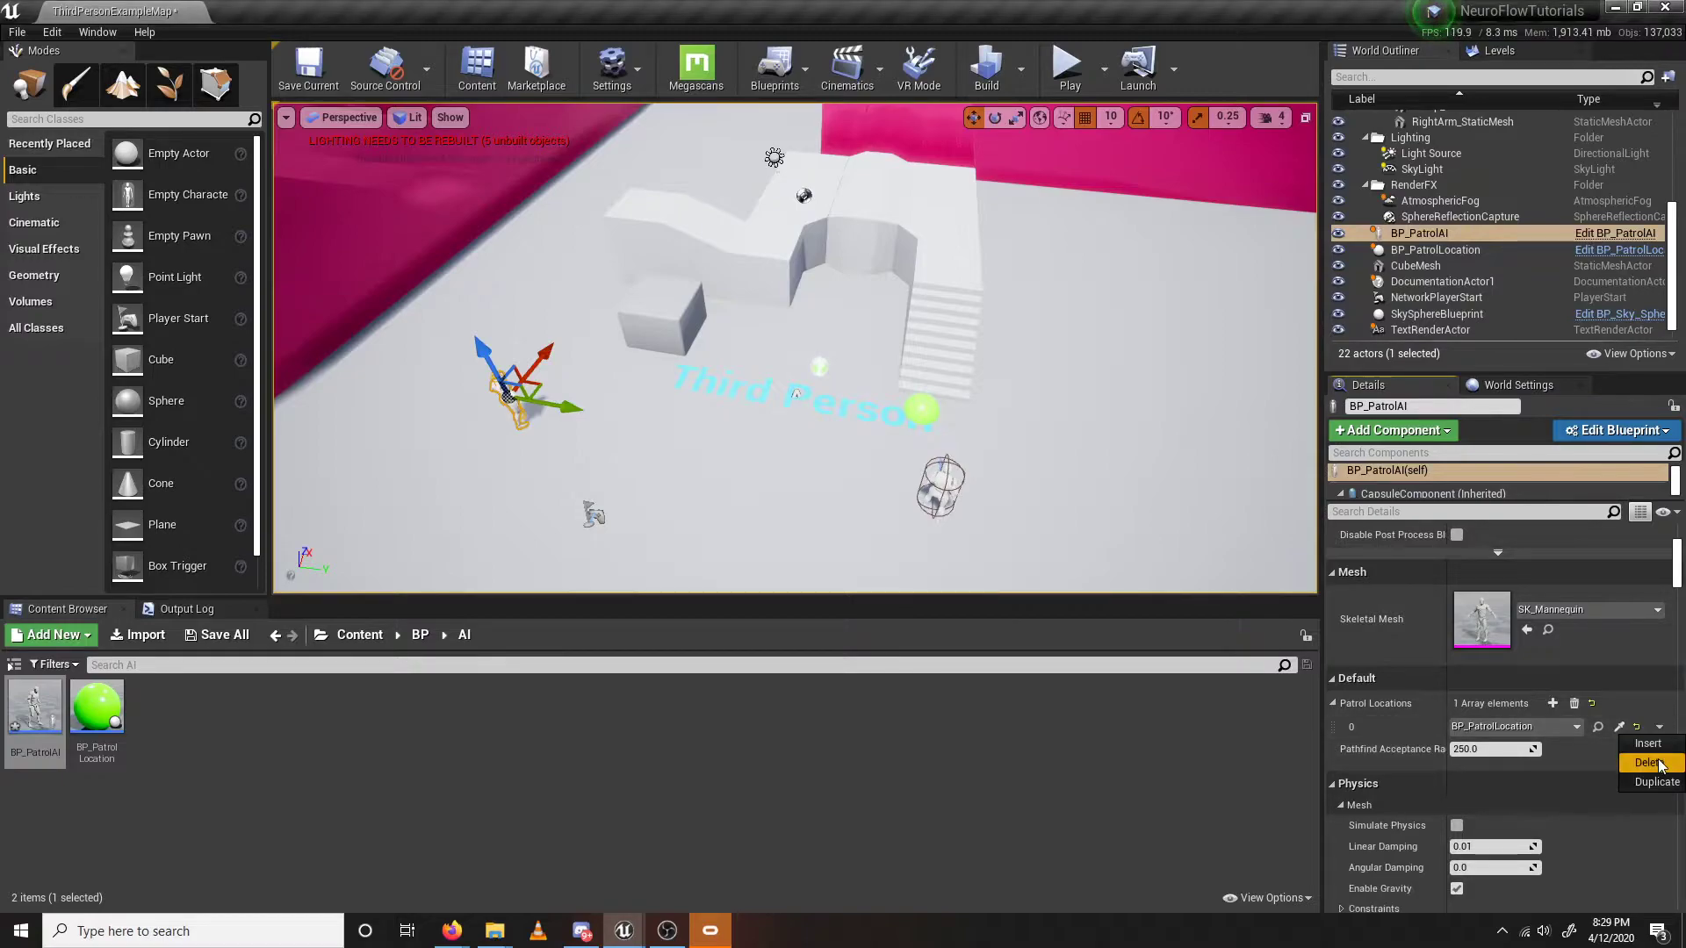
left_click(1649, 762)
Delete the BP_PatrolLocation actor from the level and return to BP_PatrolAI's event graph in a maximized window.
left_click(920, 416)
key("Delete")
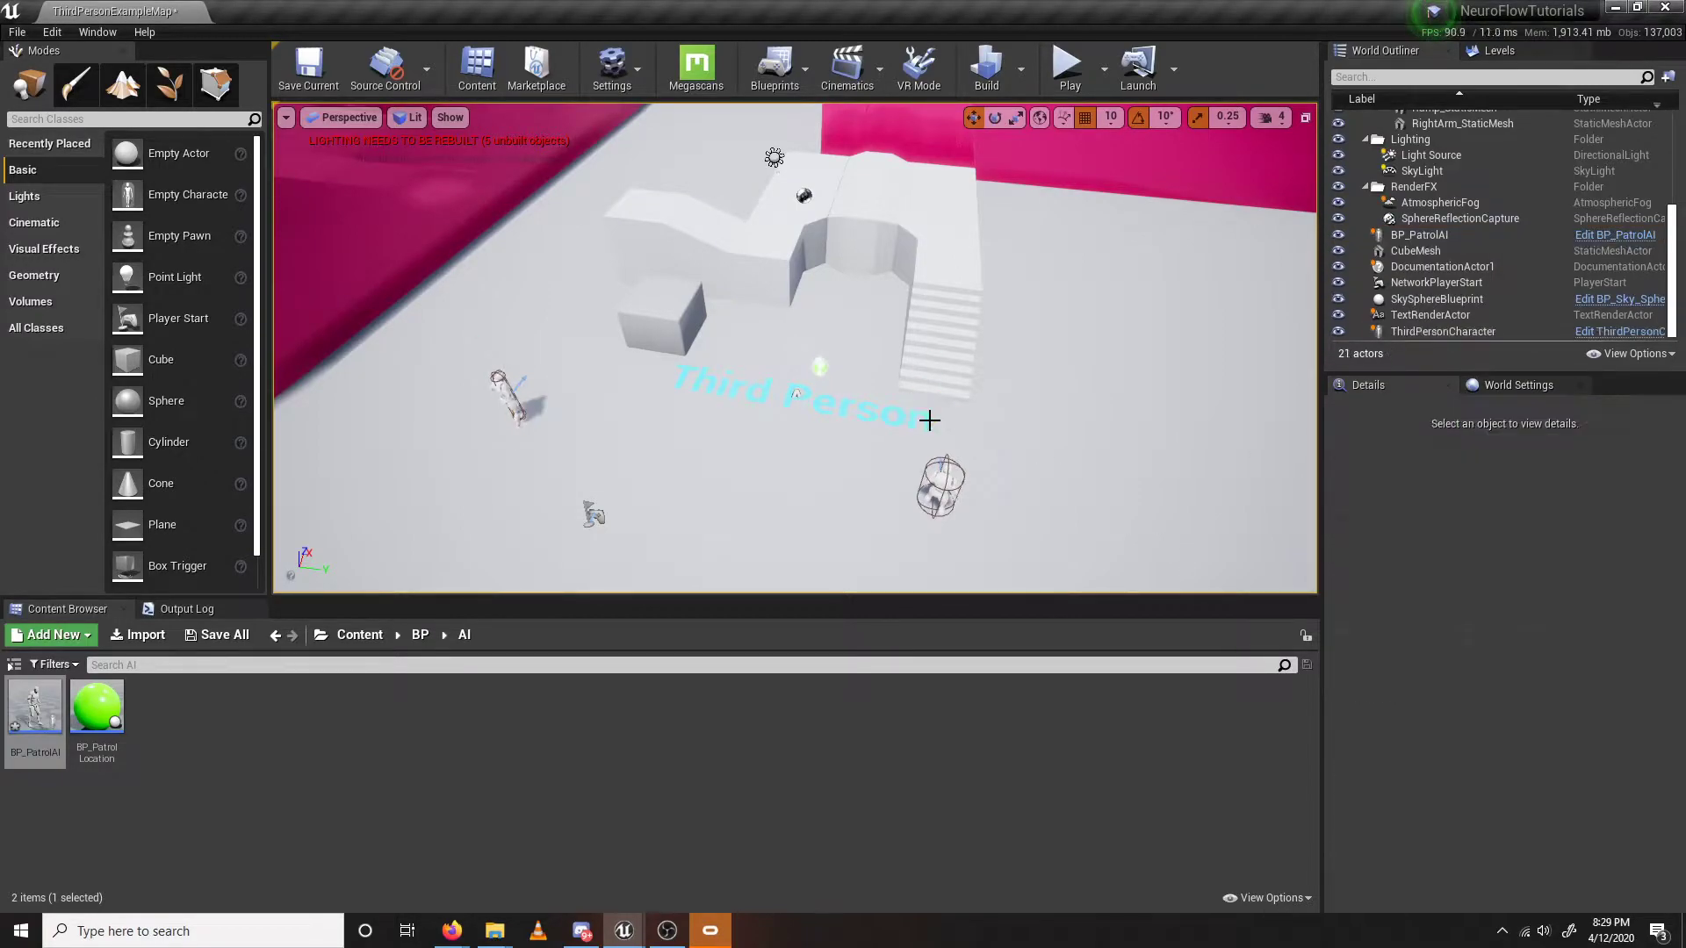
mouse_move(625, 931)
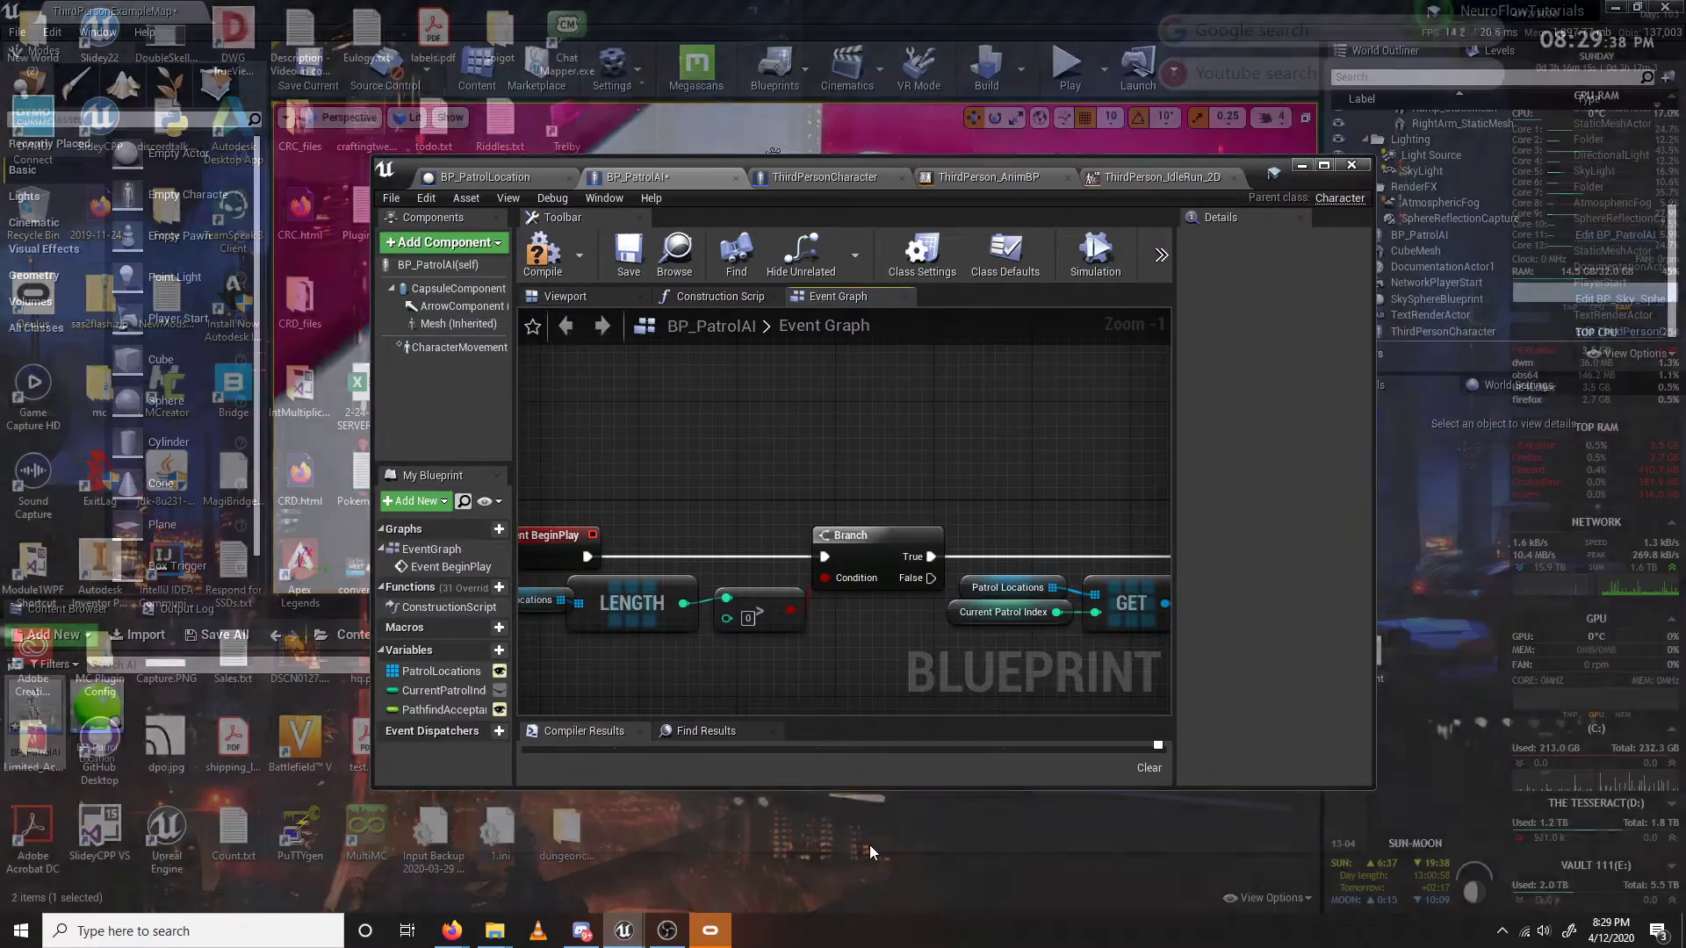
left_click(870, 844)
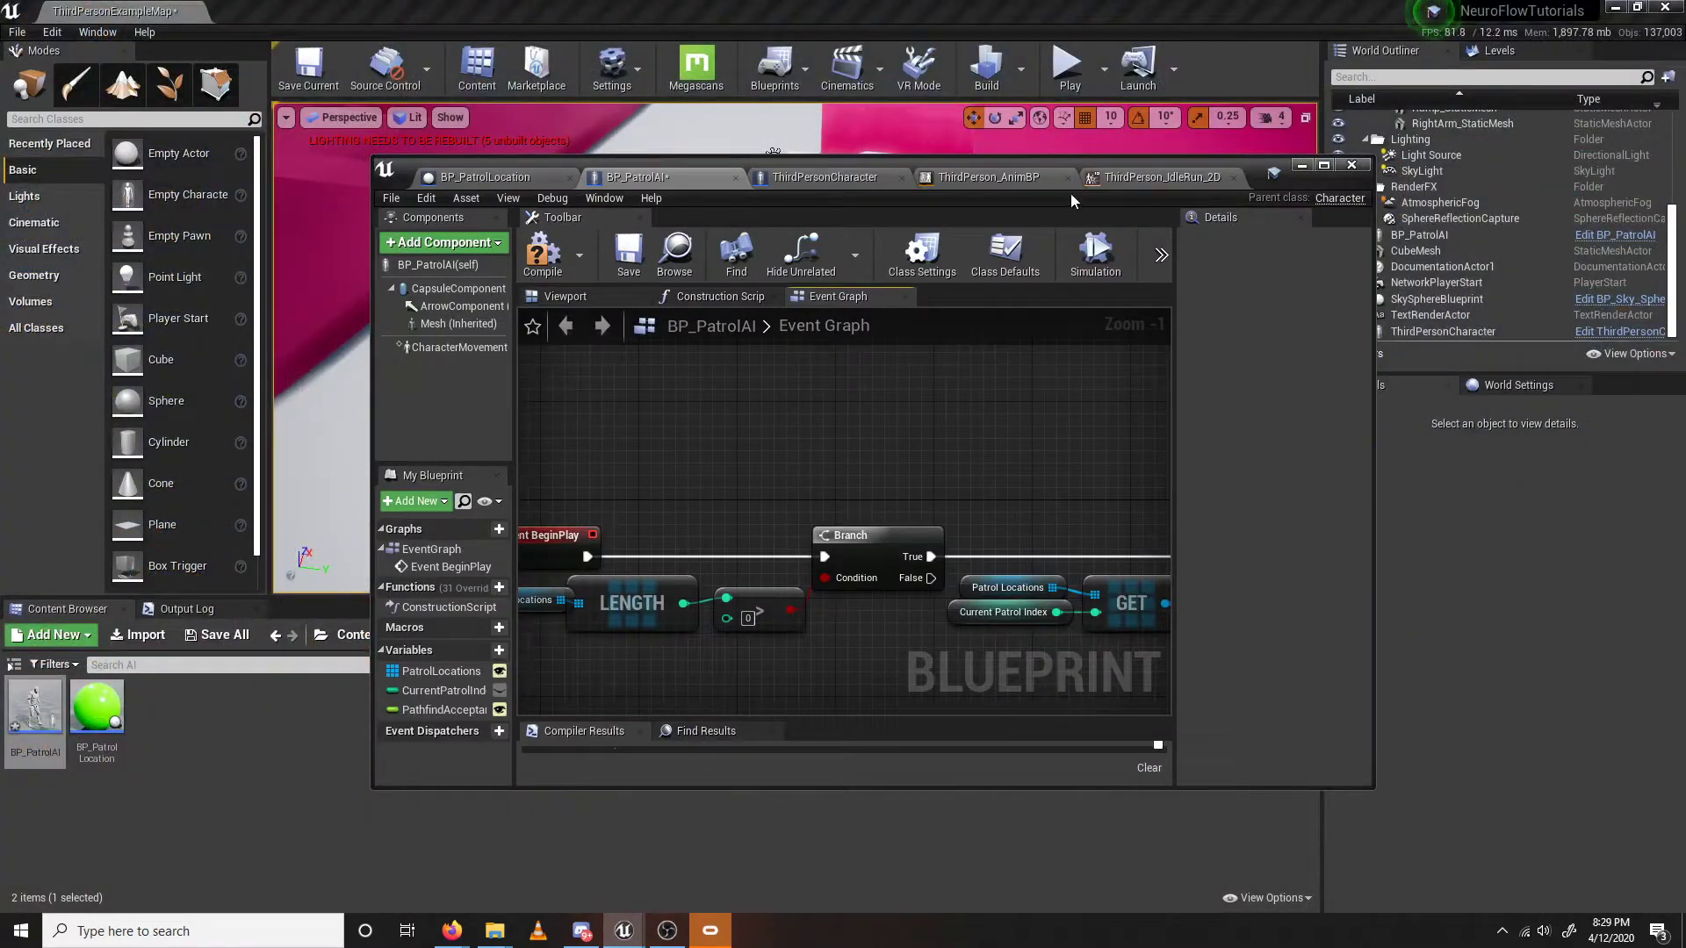
left_click(1324, 167)
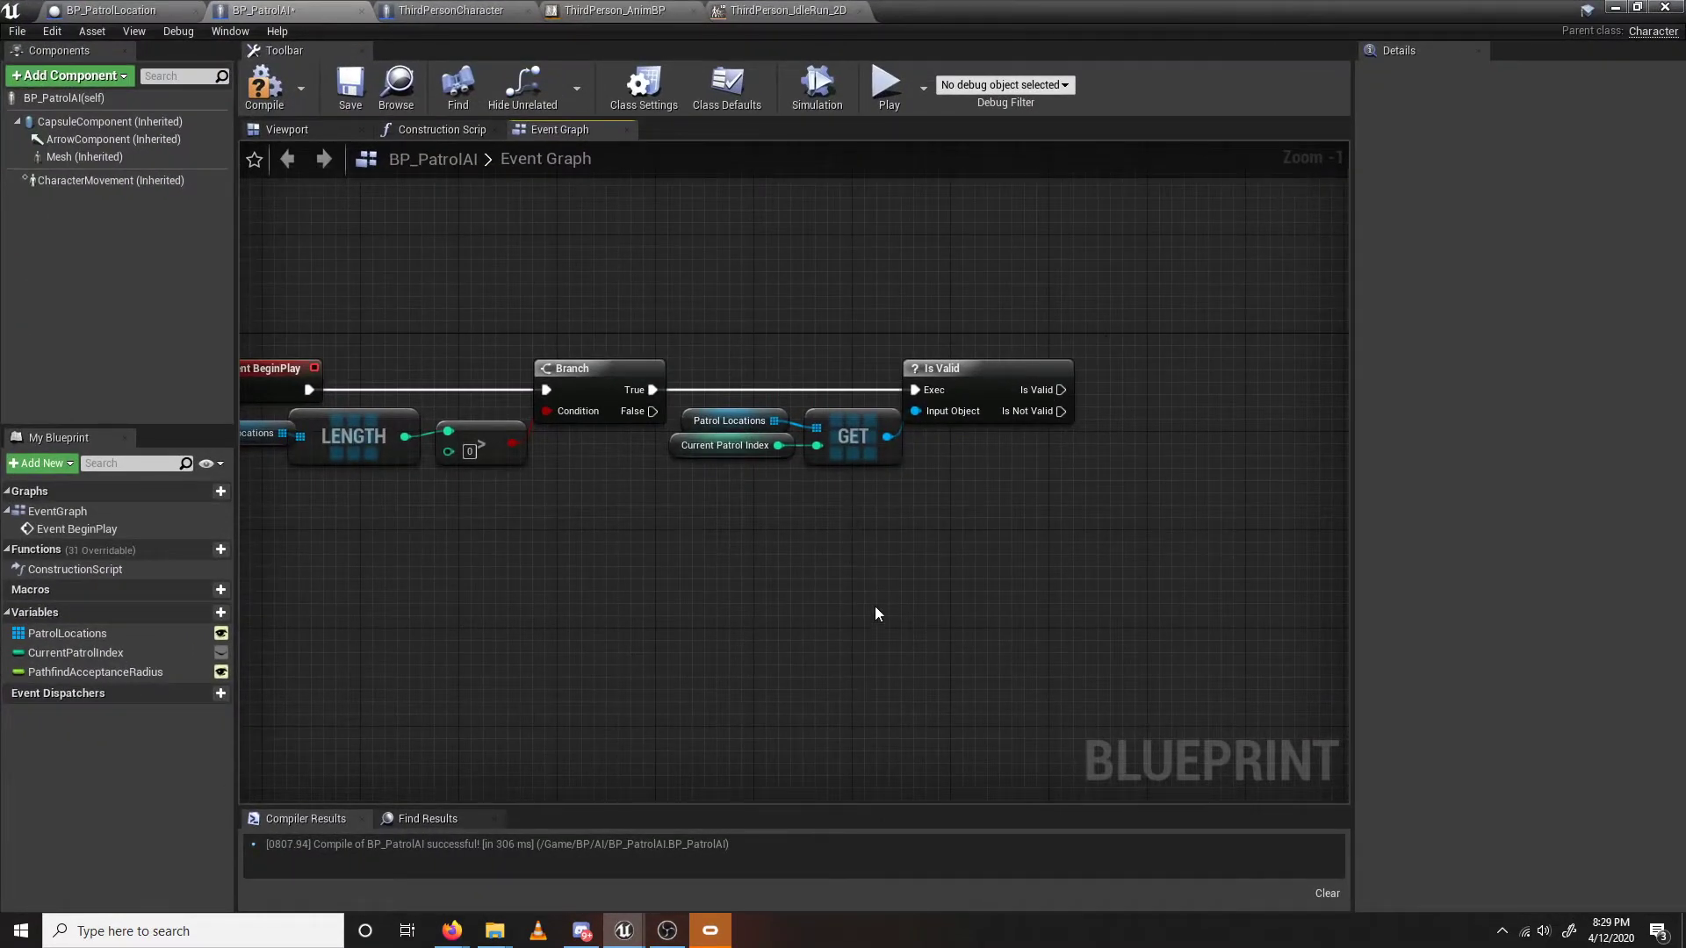
Move the Patrol Locations, Current Patrol Index and Get nodes slightly lower beneath the wire into Is Valid.
right_click_drag(923, 542, 1007, 527)
left_click_drag(930, 477, 738, 402)
left_click_drag(914, 416, 914, 428)
left_click(1093, 522)
right_click_drag(1105, 524, 977, 540)
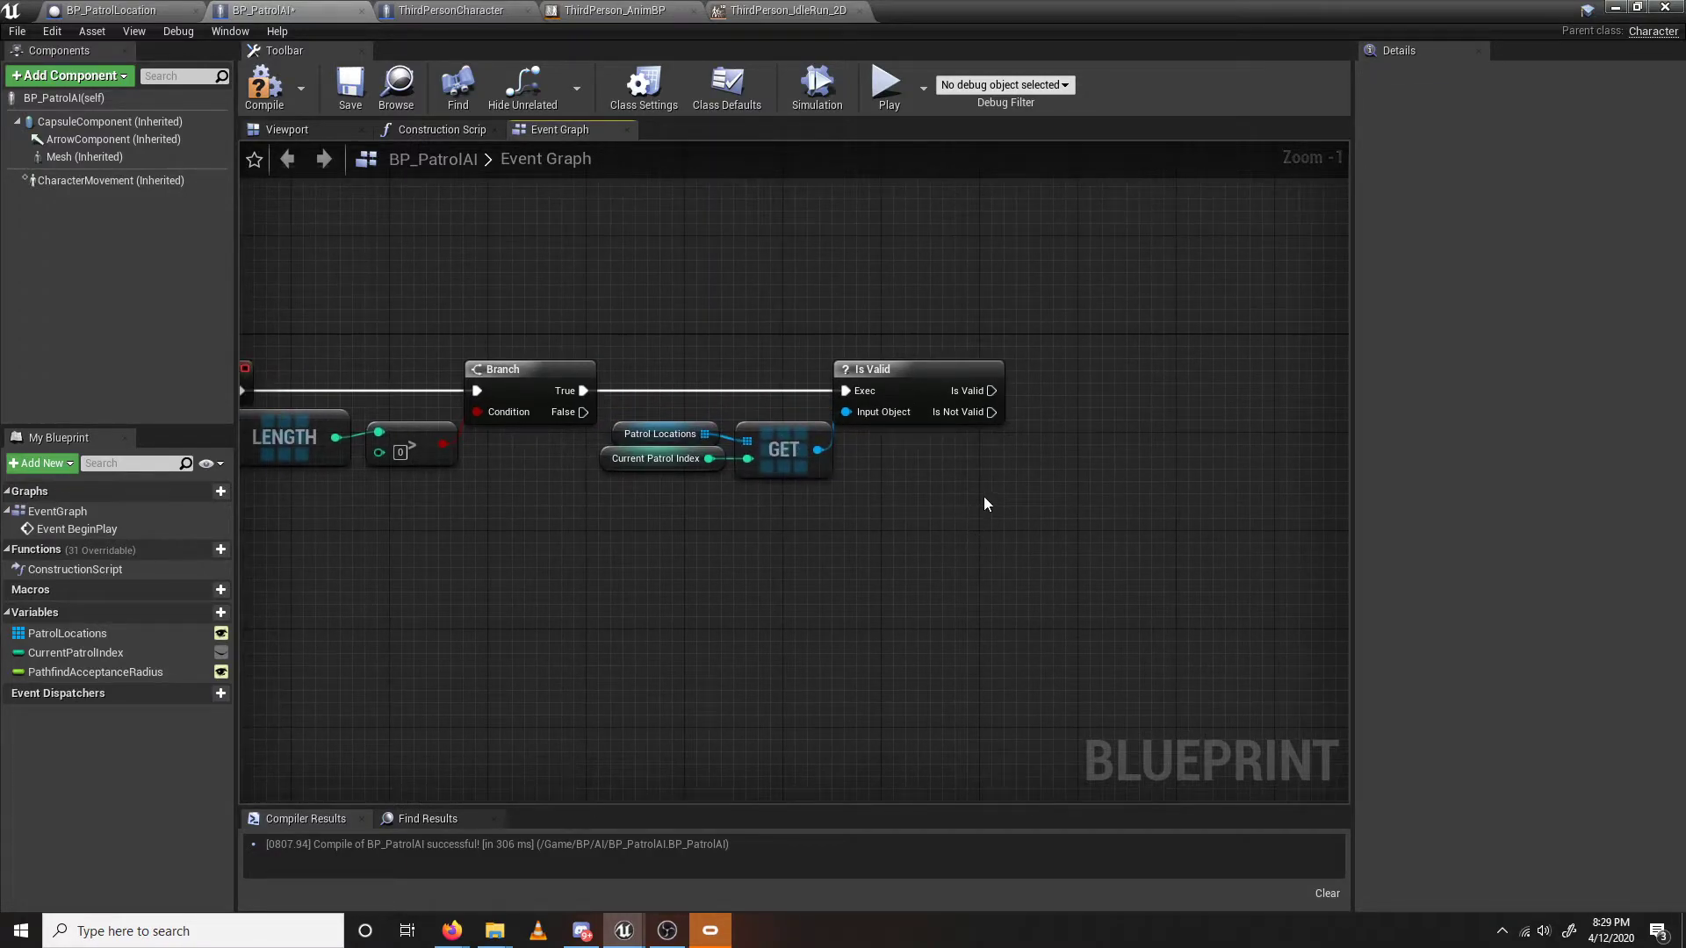
Add a Move To Location or Actor node with the Get output as its Goal Actor, and expand its advanced inputs.
left_click_drag(819, 450, 1071, 535)
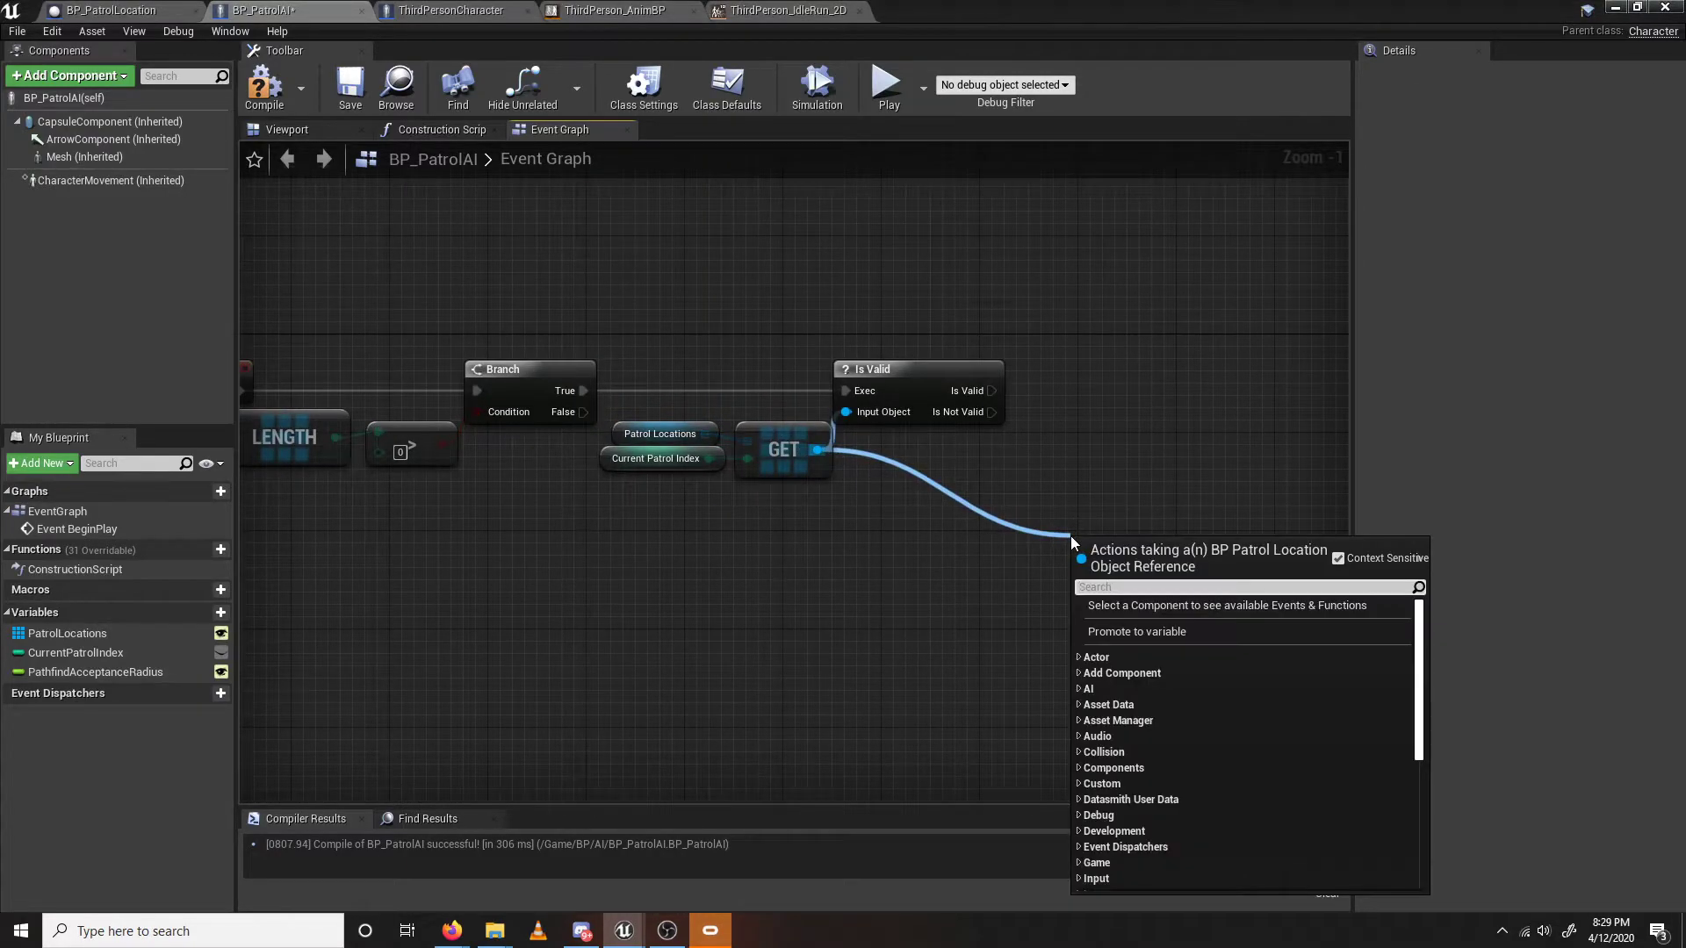
type("moveto")
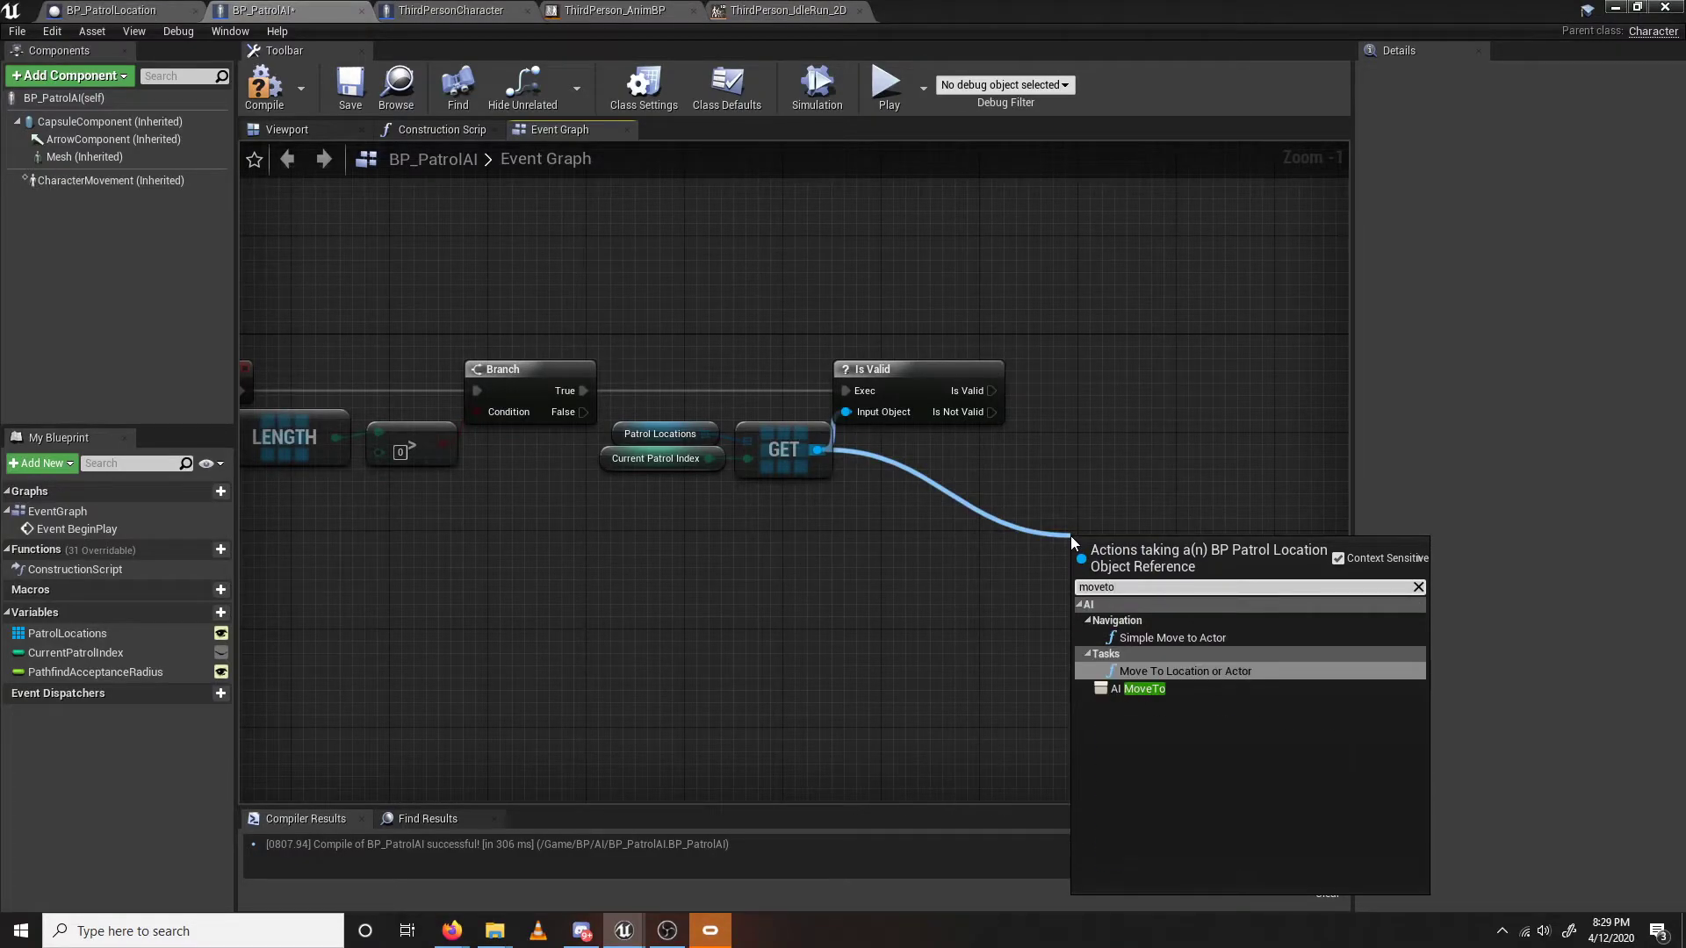
key("Return")
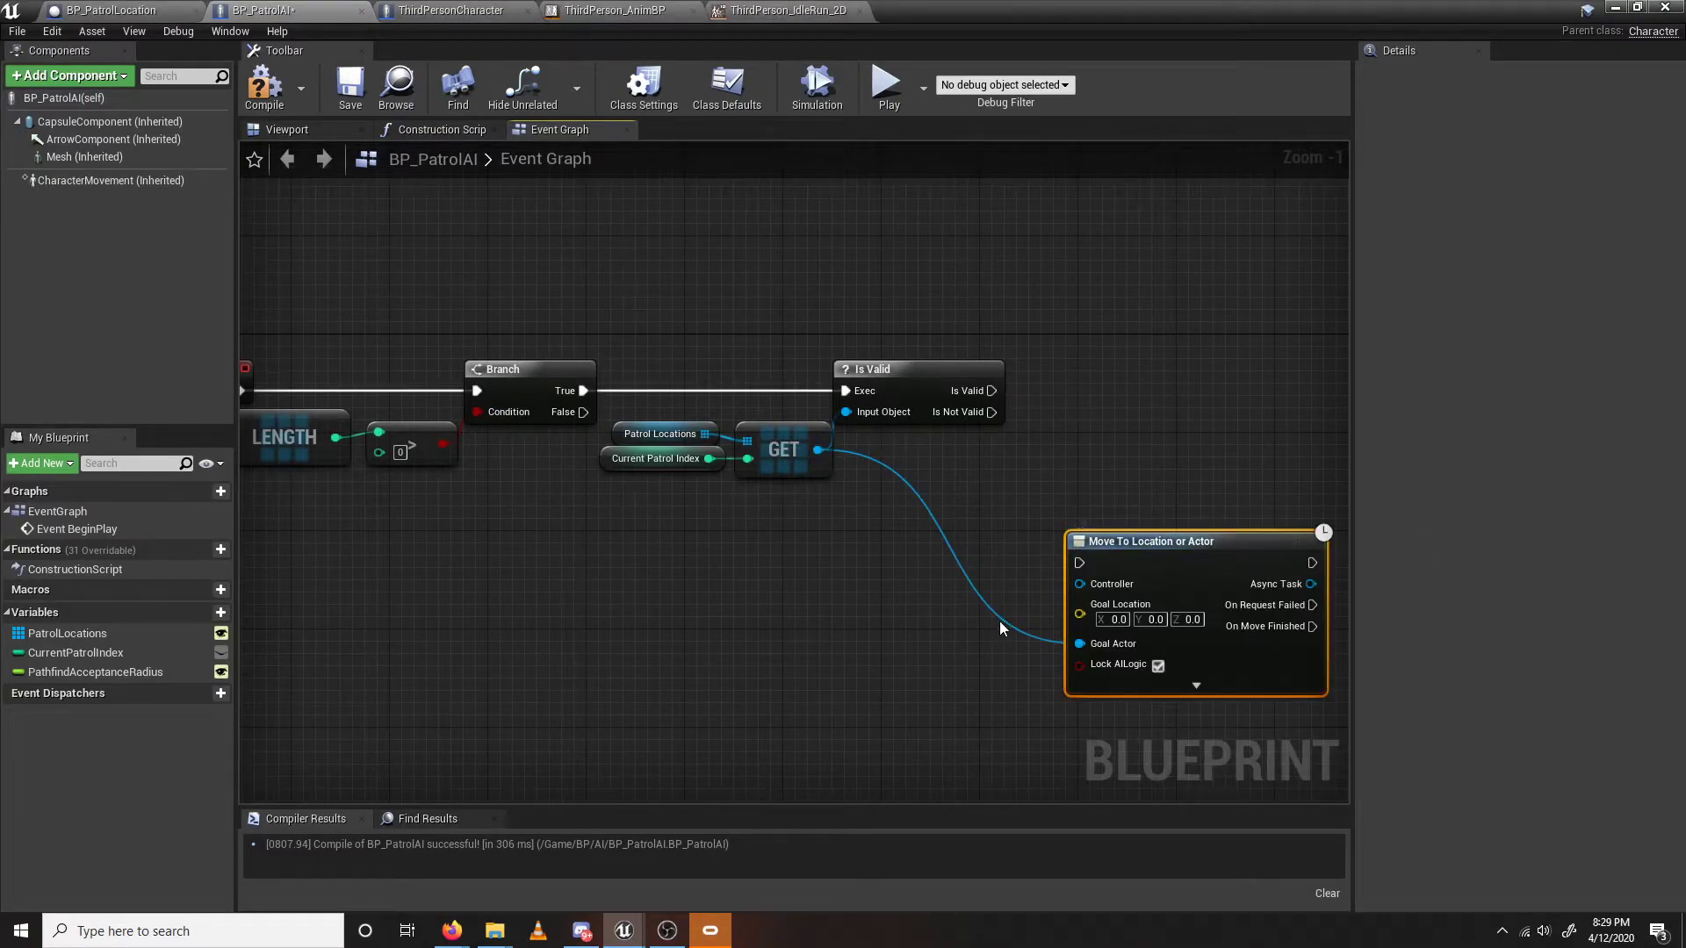
left_click(1195, 686)
left_click_drag(1173, 549, 1187, 451)
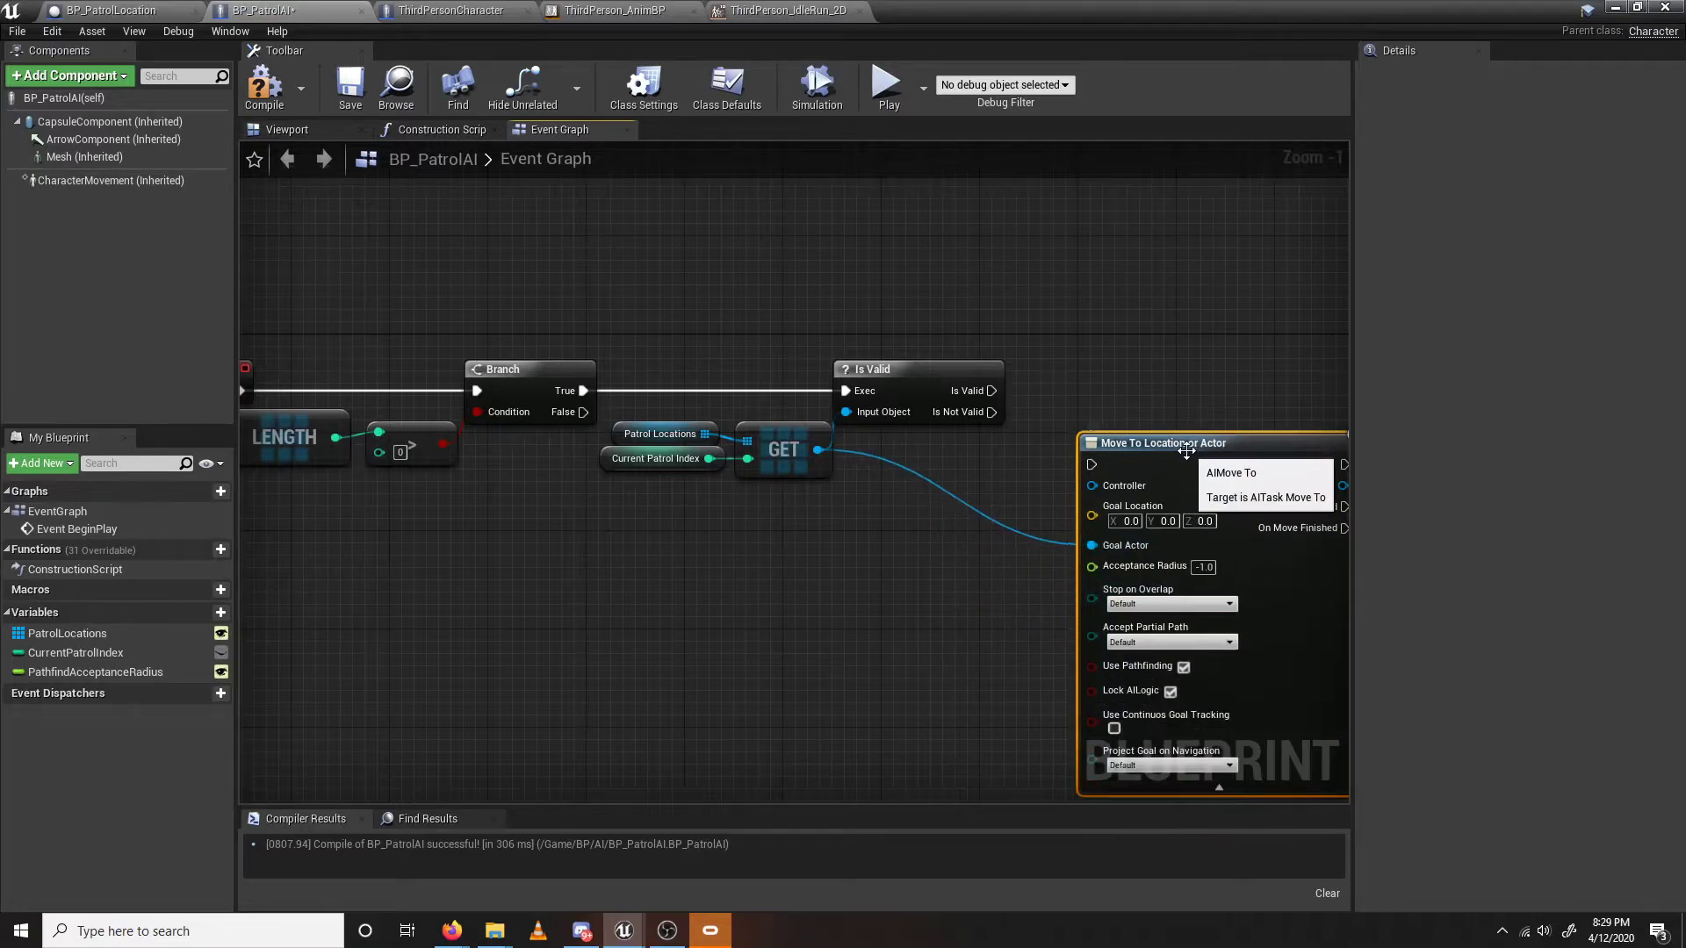
Connect the macro's Is Valid output to the Move To Location or Actor node and line the node up beside it.
right_click_drag(1186, 450, 944, 463)
left_click_drag(750, 403, 757, 408)
left_click_drag(857, 482, 856, 480)
left_click_drag(885, 461, 981, 387)
Add a Get AIController node above the chain and connect its Return Value to the move node's Controller input.
right_click_drag(643, 254, 645, 255)
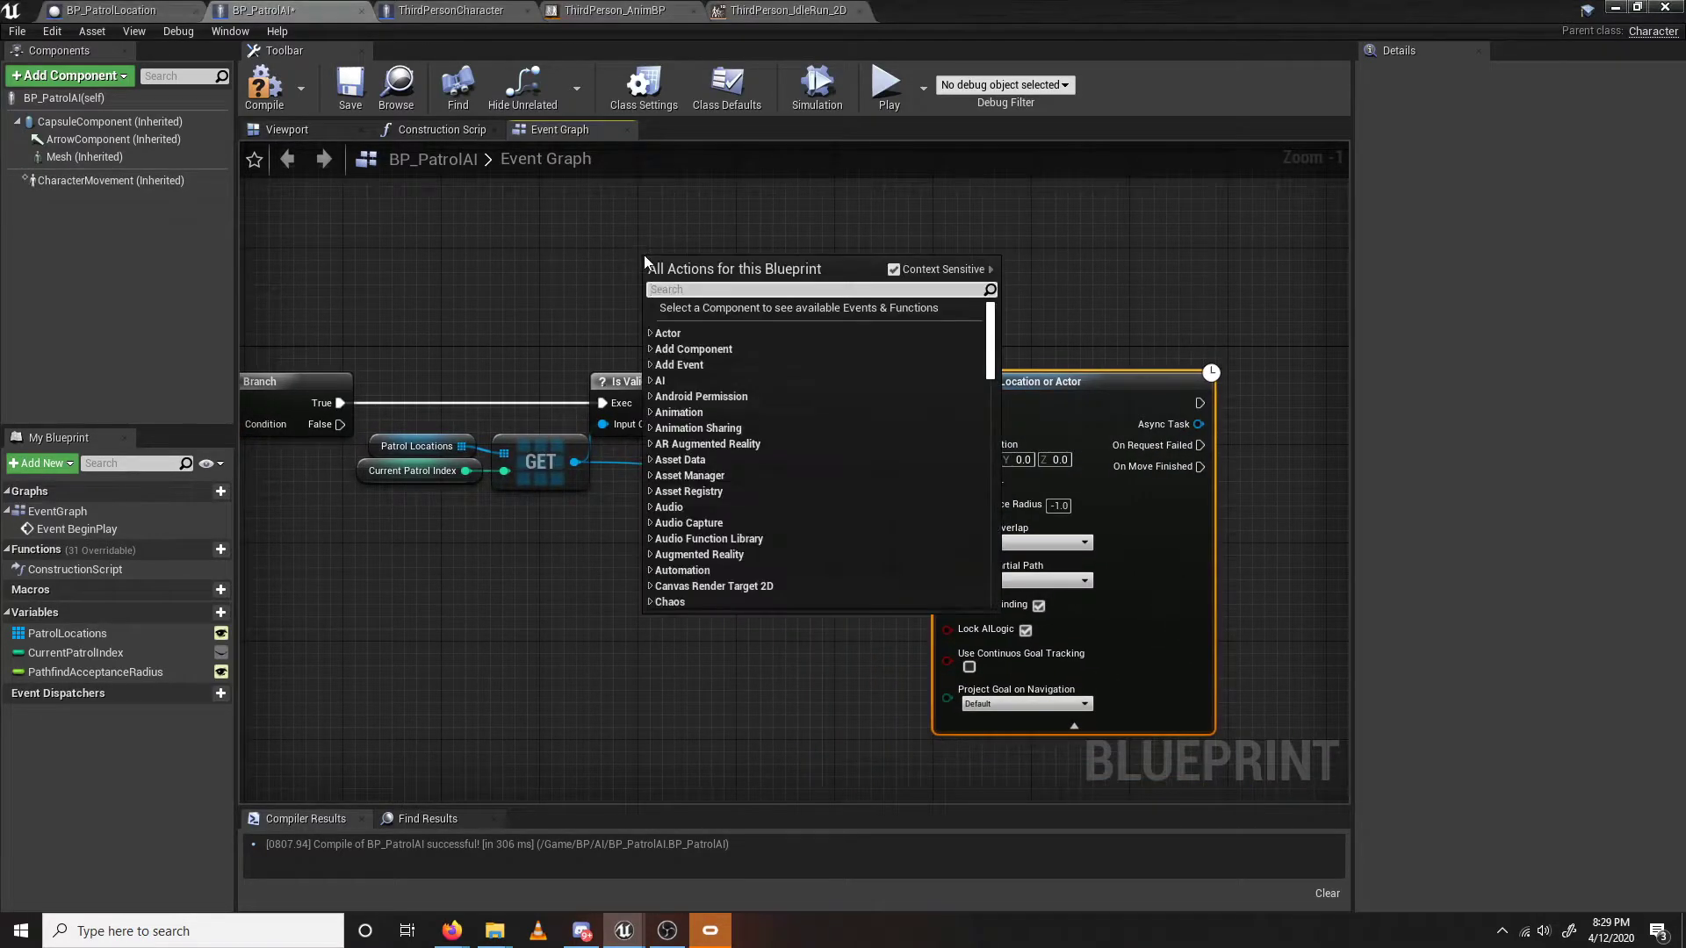
type("get ai controller")
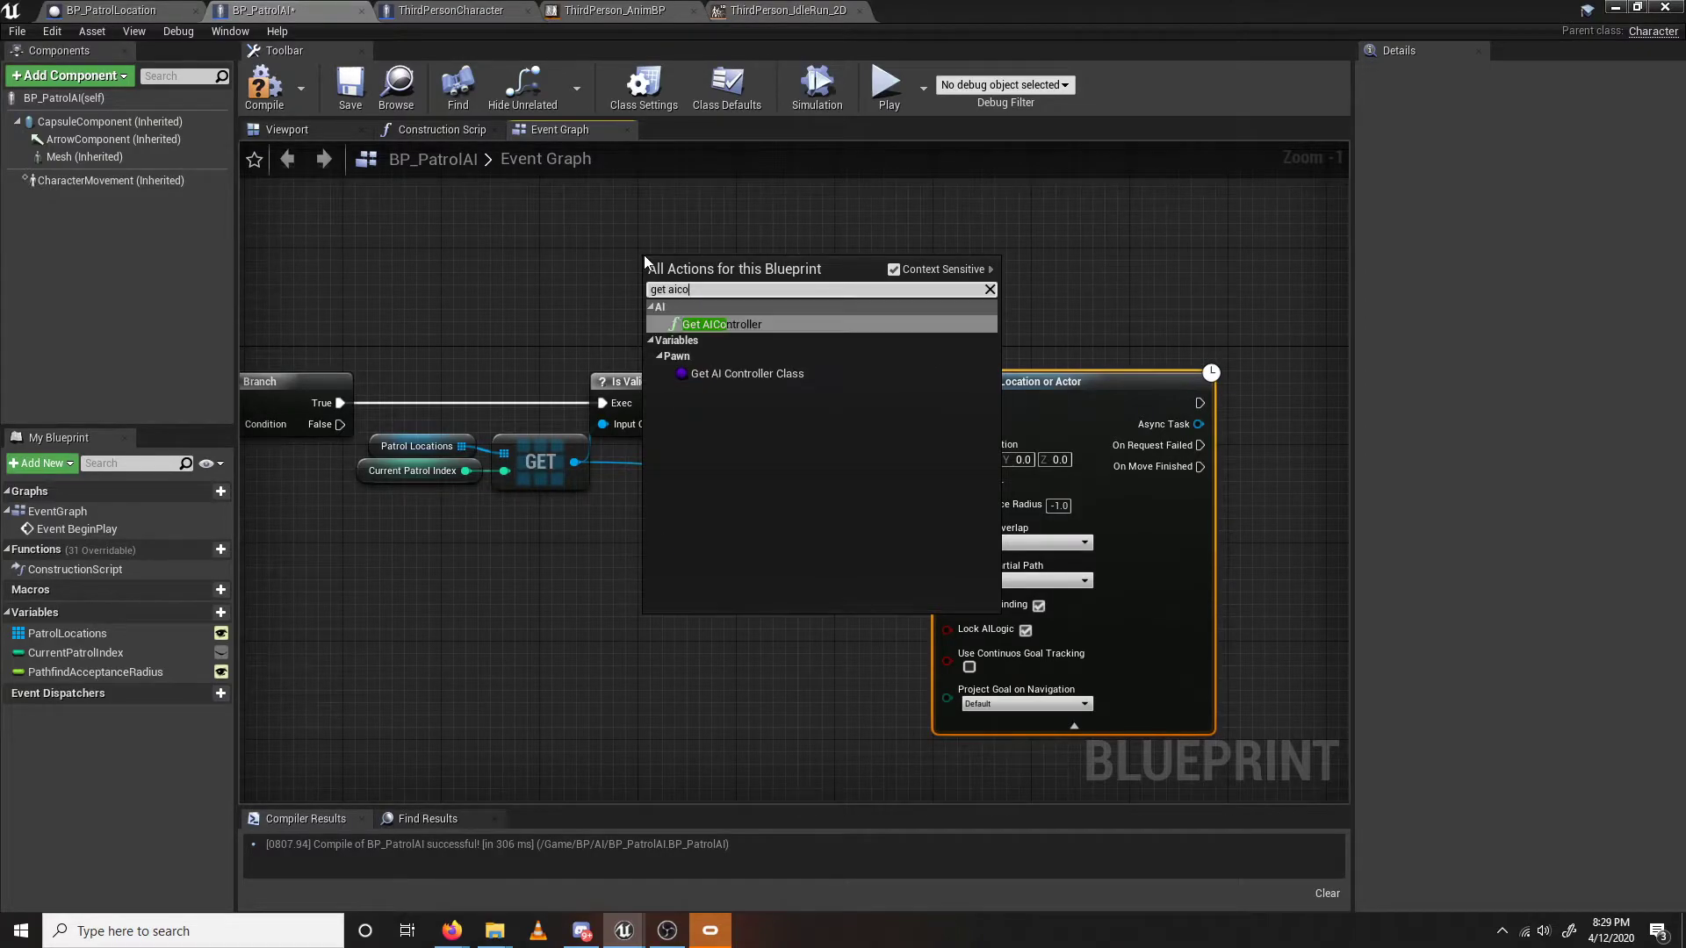
key("Return")
left_click_drag(821, 294, 946, 425)
Connect a reference to self to Get AIController's Controlled Actor input and place it directly beside that node.
left_click_drag(653, 291, 576, 309)
type("se")
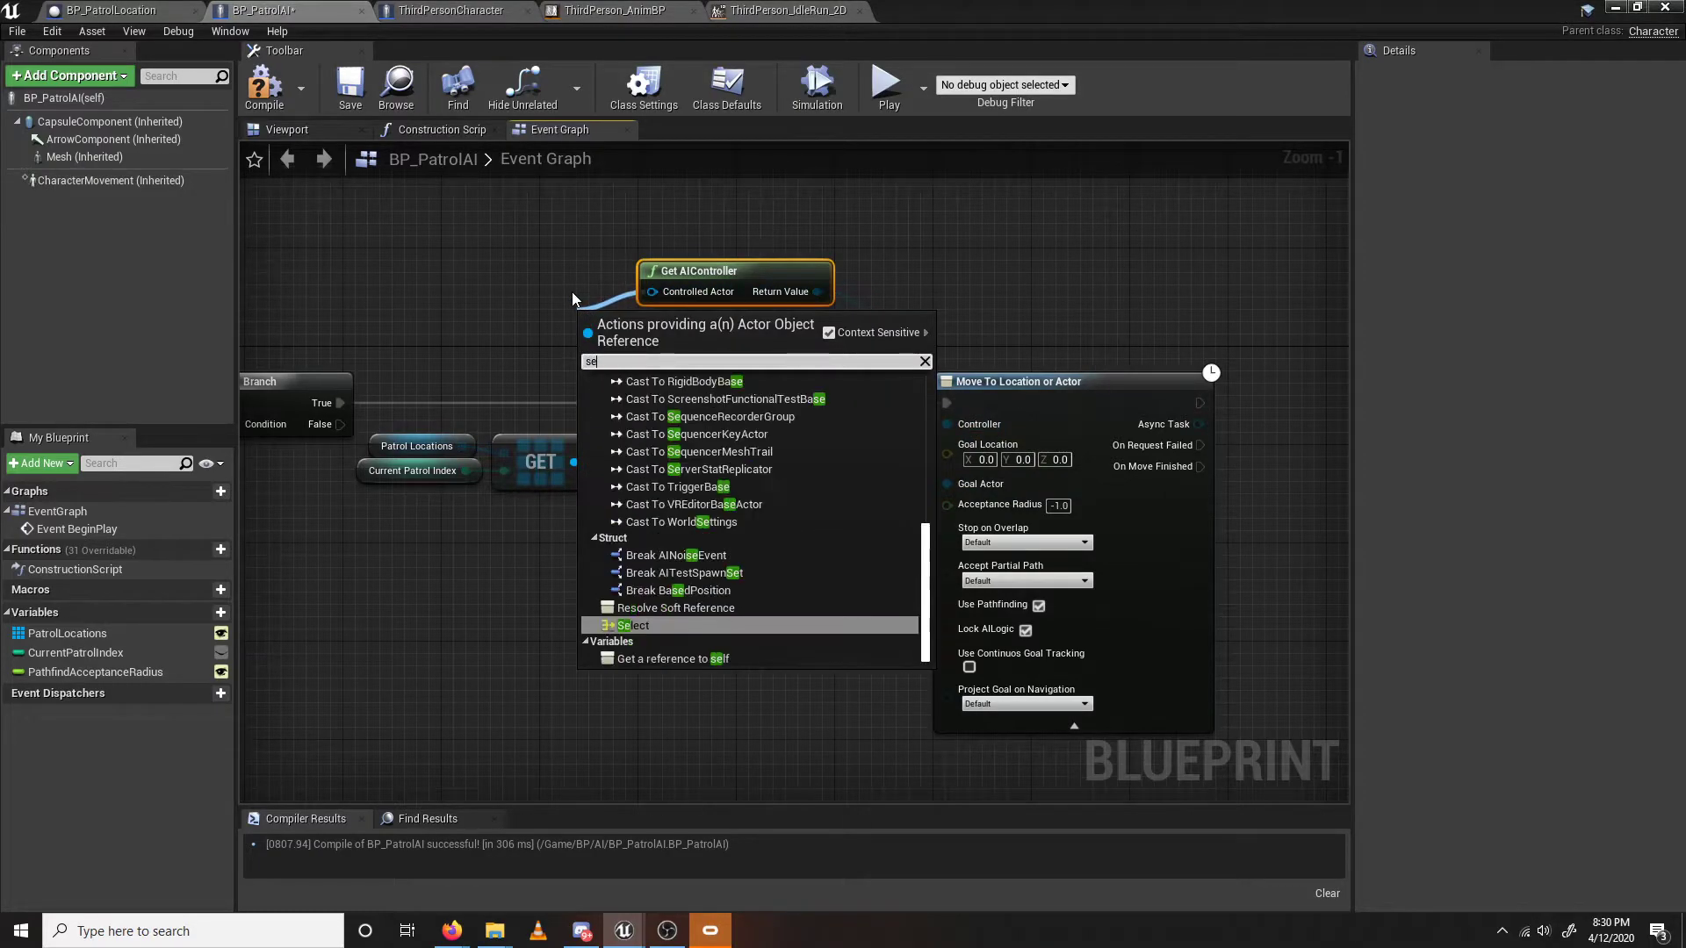
type("lf")
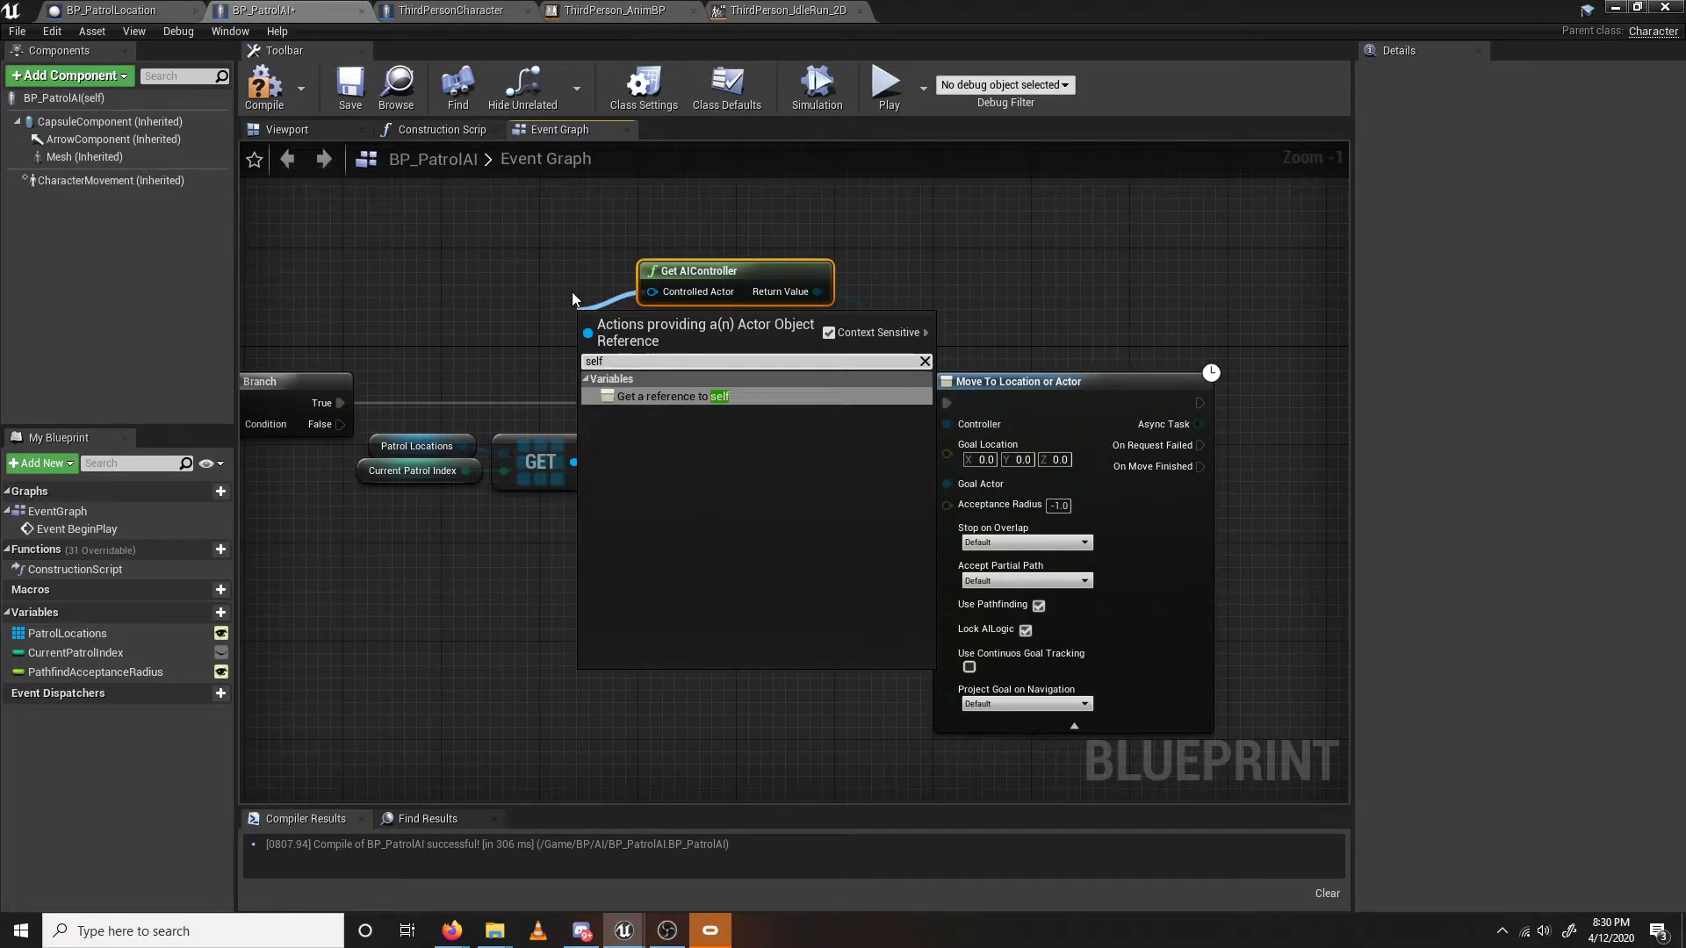
key("Return")
left_click_drag(599, 330, 573, 293)
left_click(572, 321)
right_click_drag(896, 449, 806, 457)
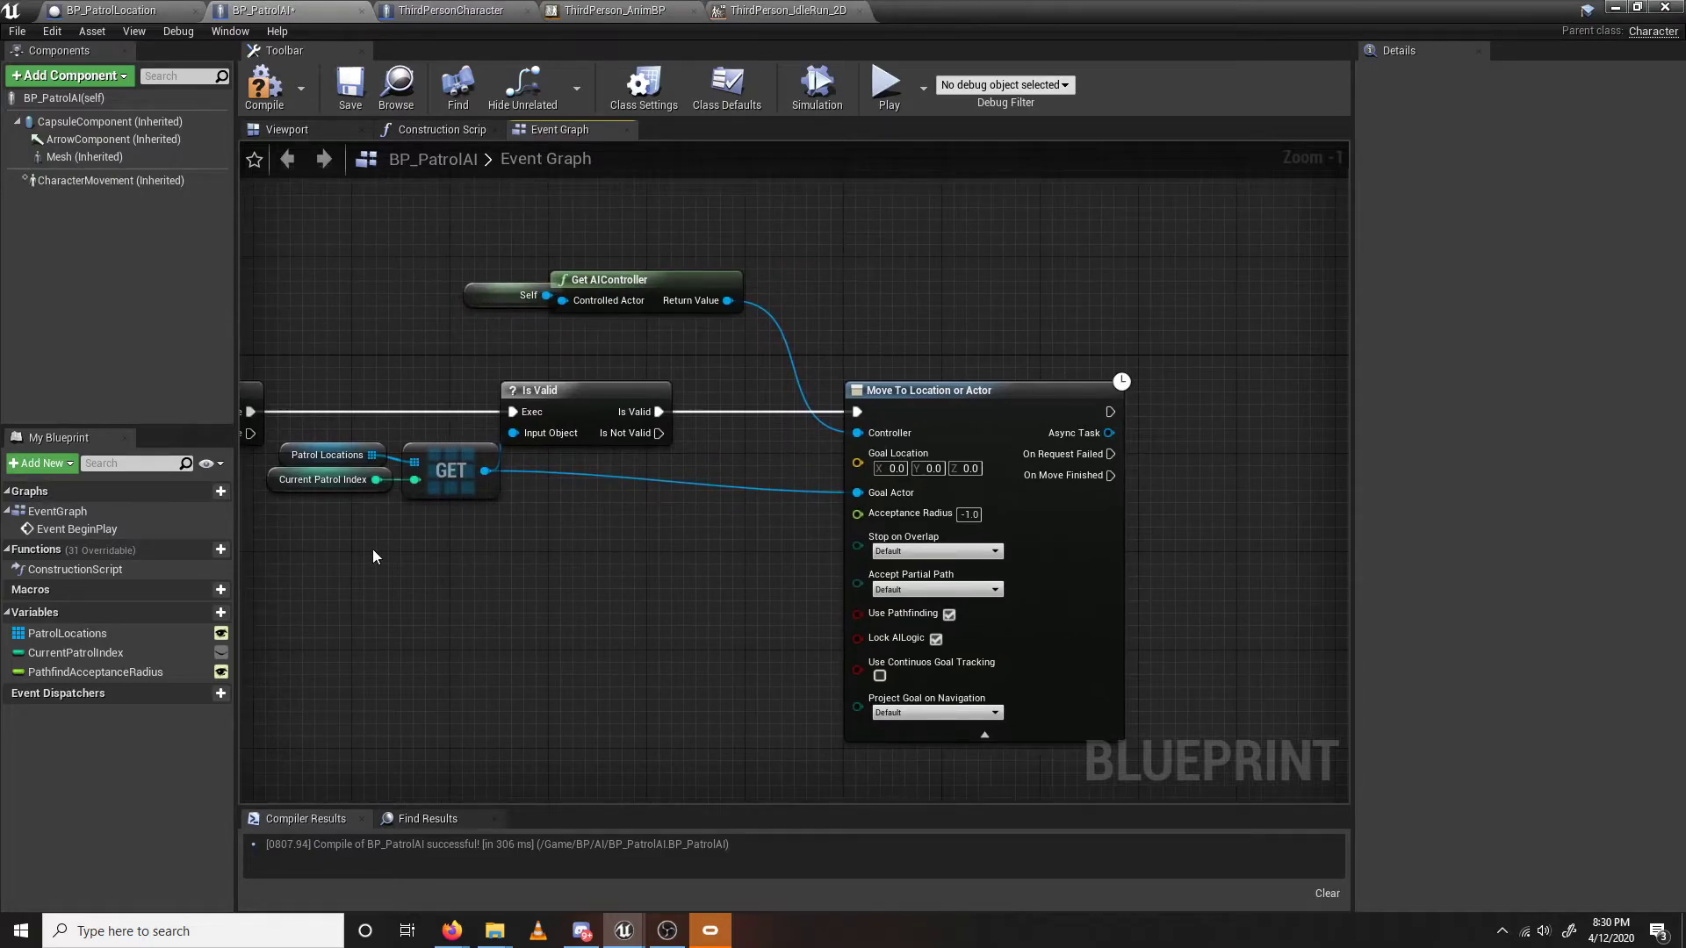
Feed a PathfindAcceptanceRadius getter into the move node's Acceptance Radius, and set Stop on Overlap and Accept Partial Path to No.
left_click_drag(95, 672, 867, 514)
left_click_drag(685, 524, 666, 527)
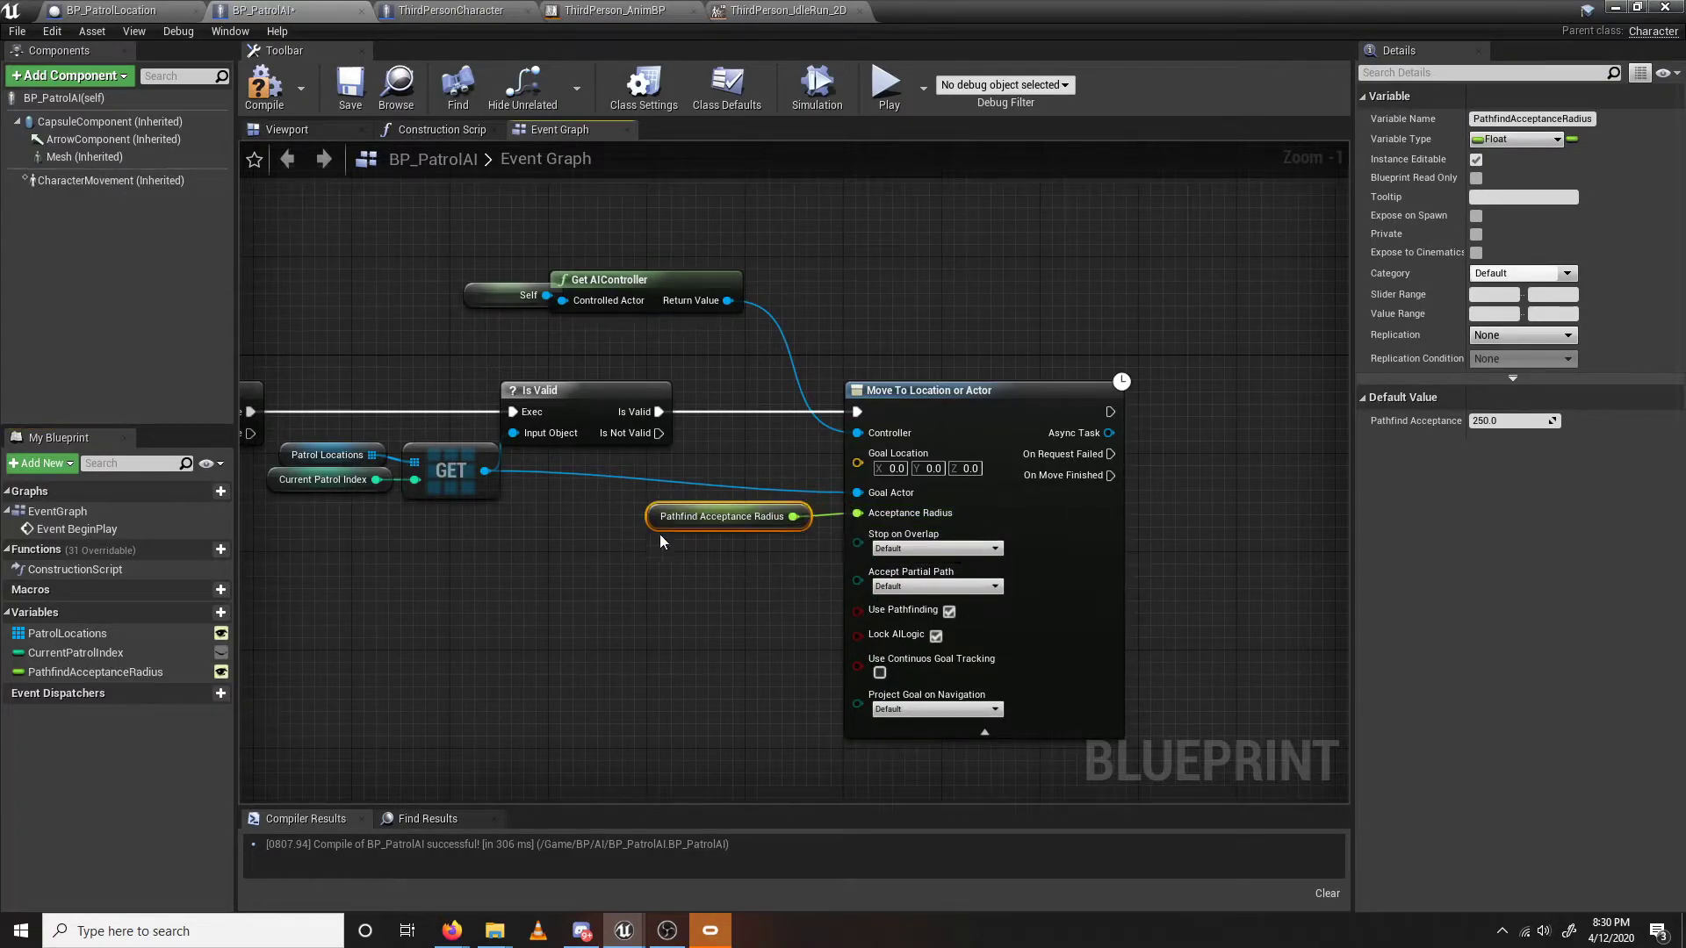
left_click(953, 551)
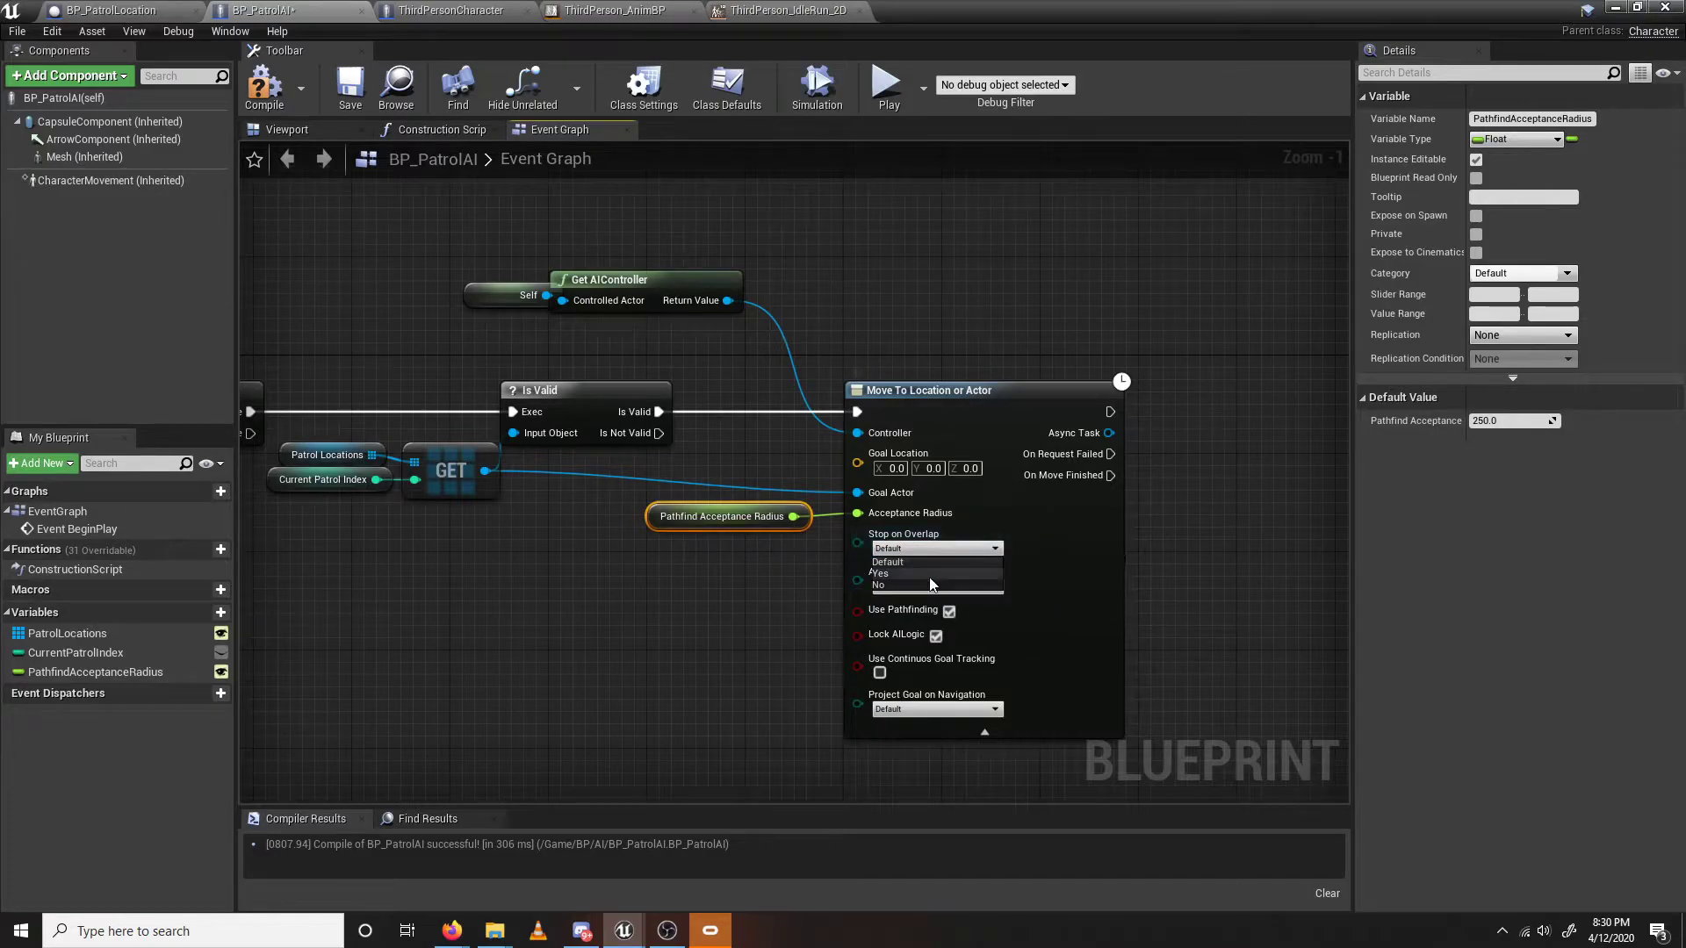
left_click(925, 582)
left_click(937, 595)
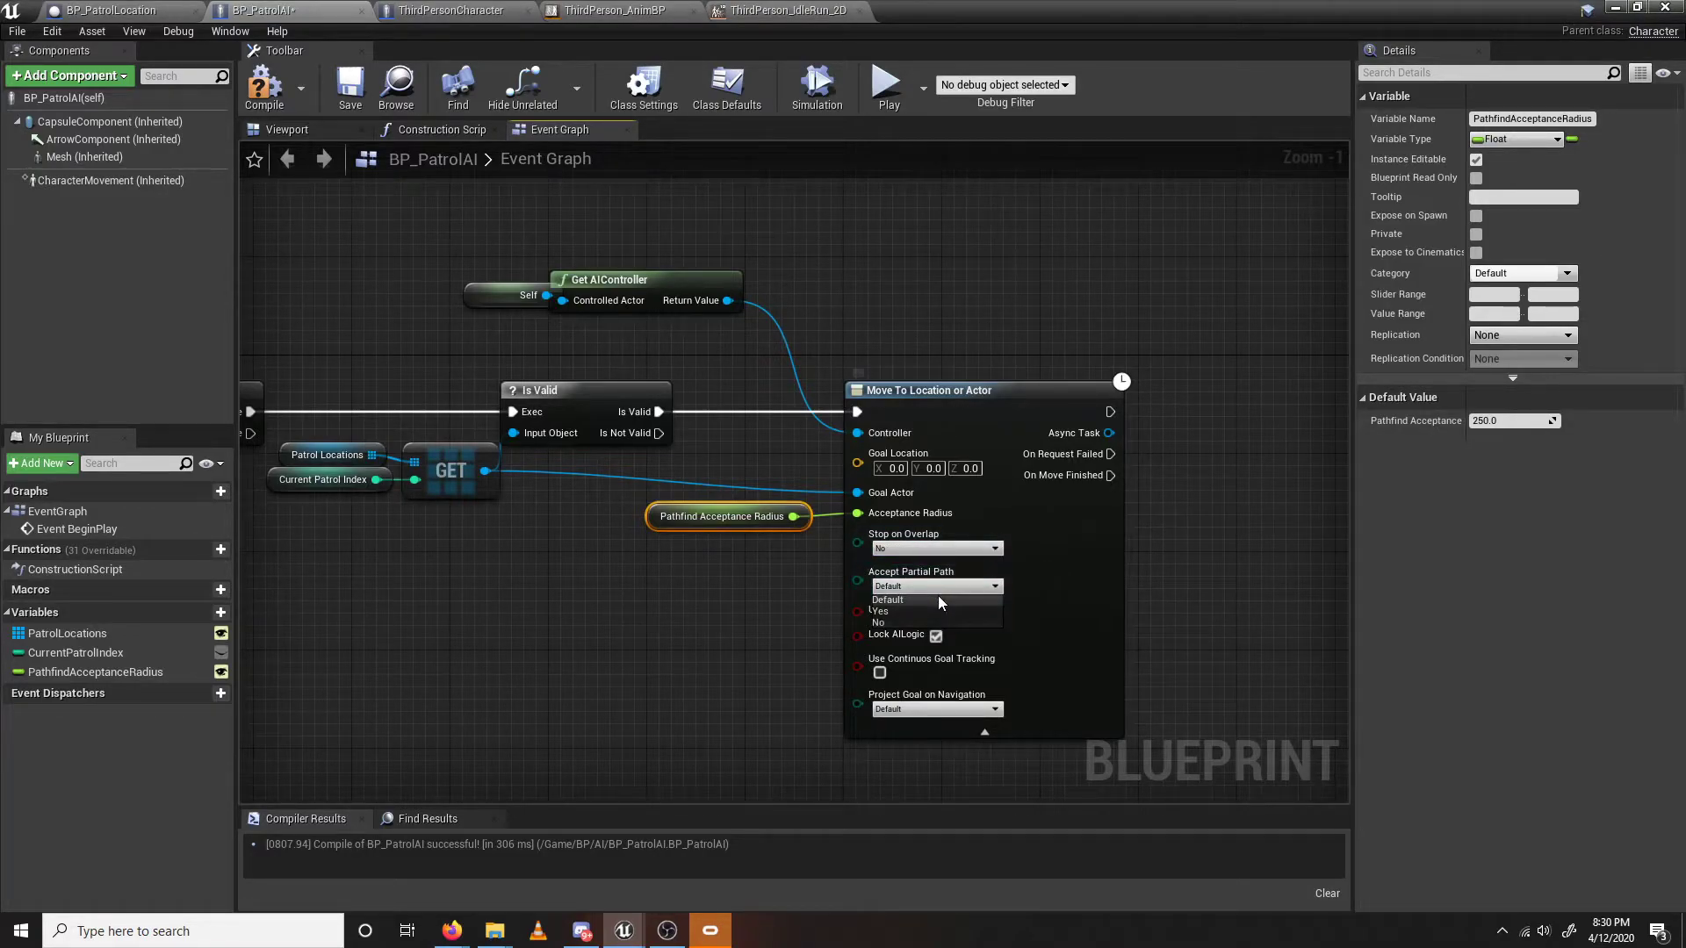
left_click(947, 620)
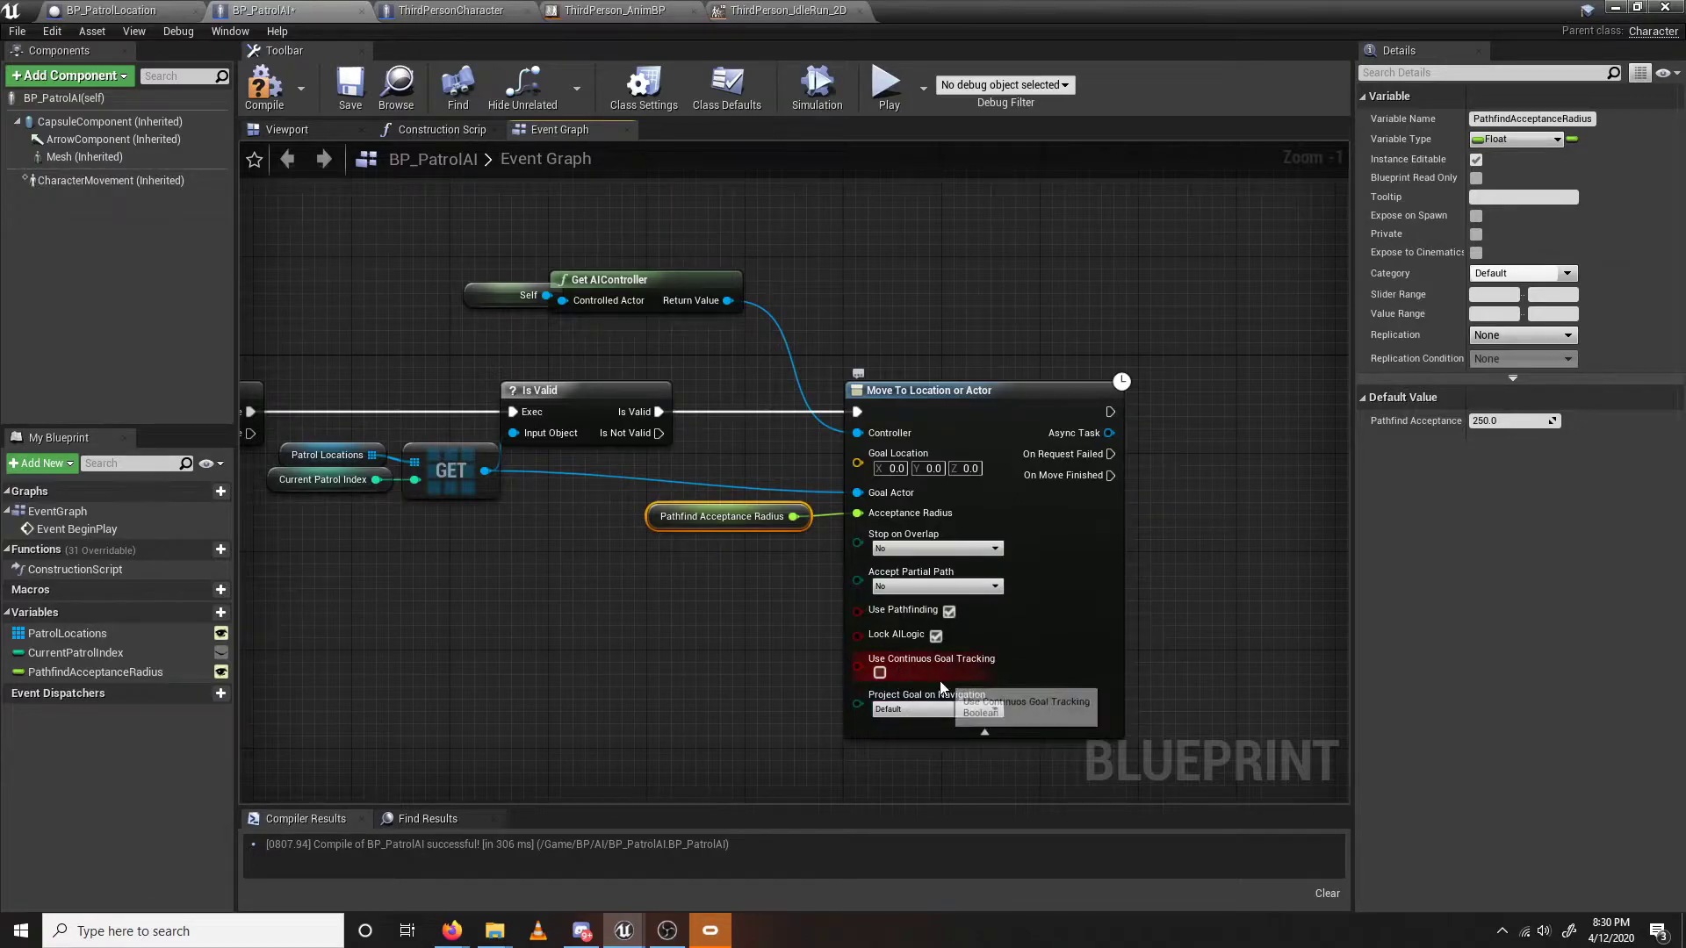
left_click(984, 709)
left_click(1093, 703)
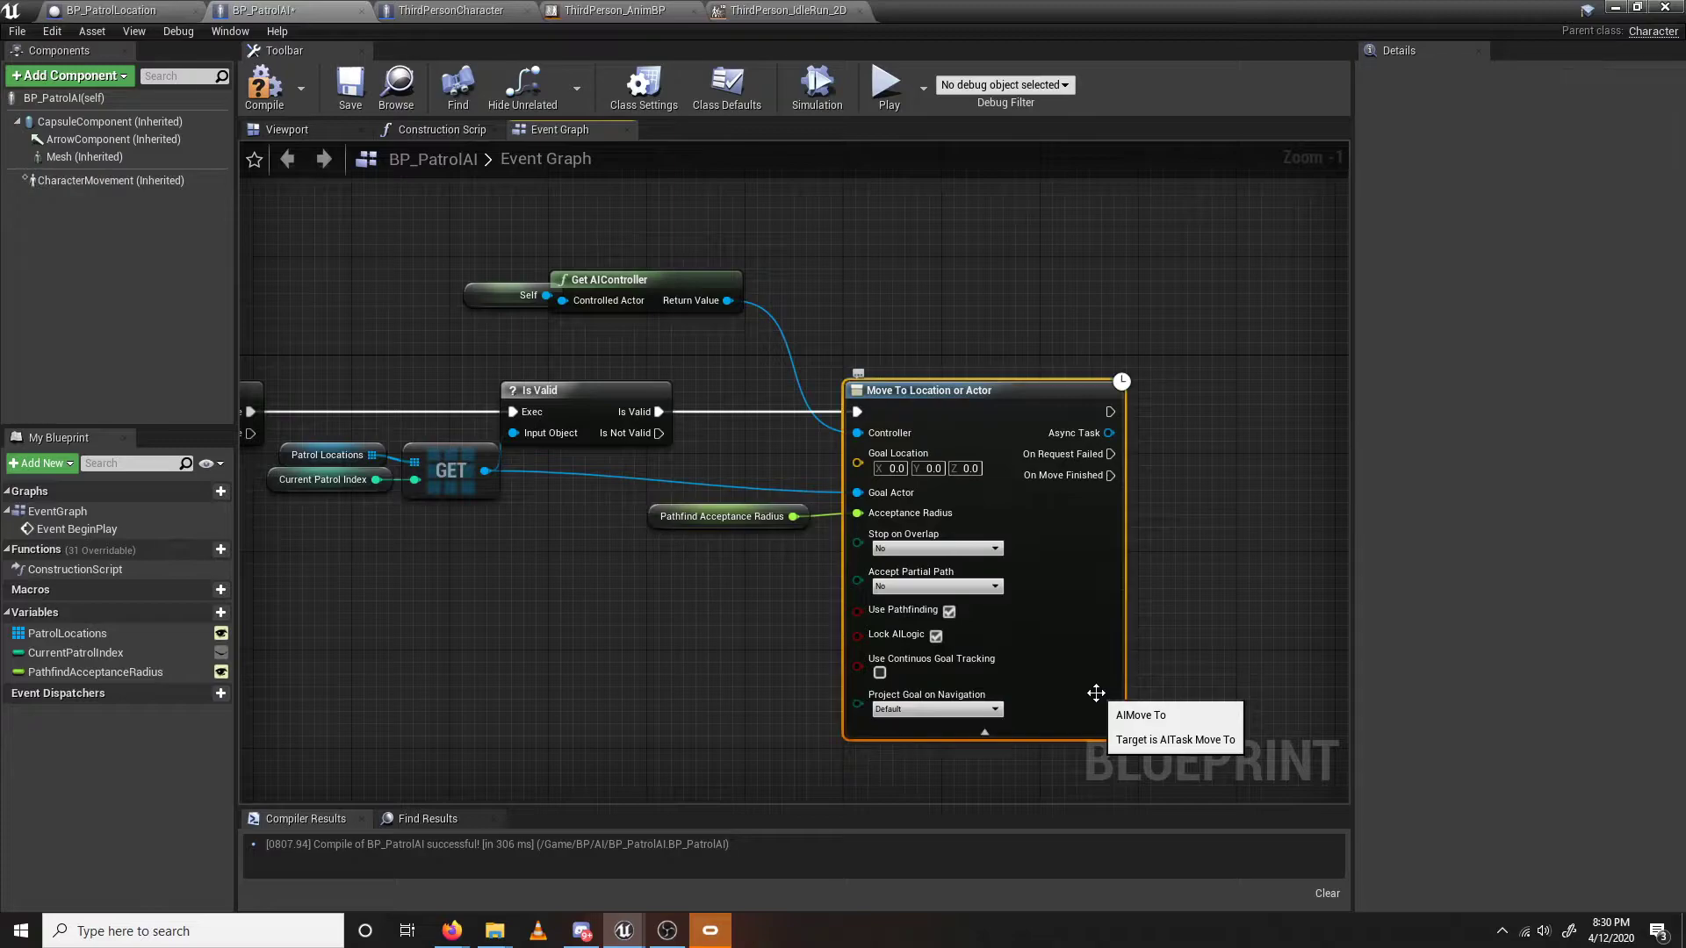
Add a custom event named FindNewIndex and place it in the empty area beneath the BeginPlay chain.
right_click_drag(1121, 381, 974, 379)
scroll(478, 606, "down", 1)
right_click_drag(478, 606, 972, 575)
right_click(764, 674)
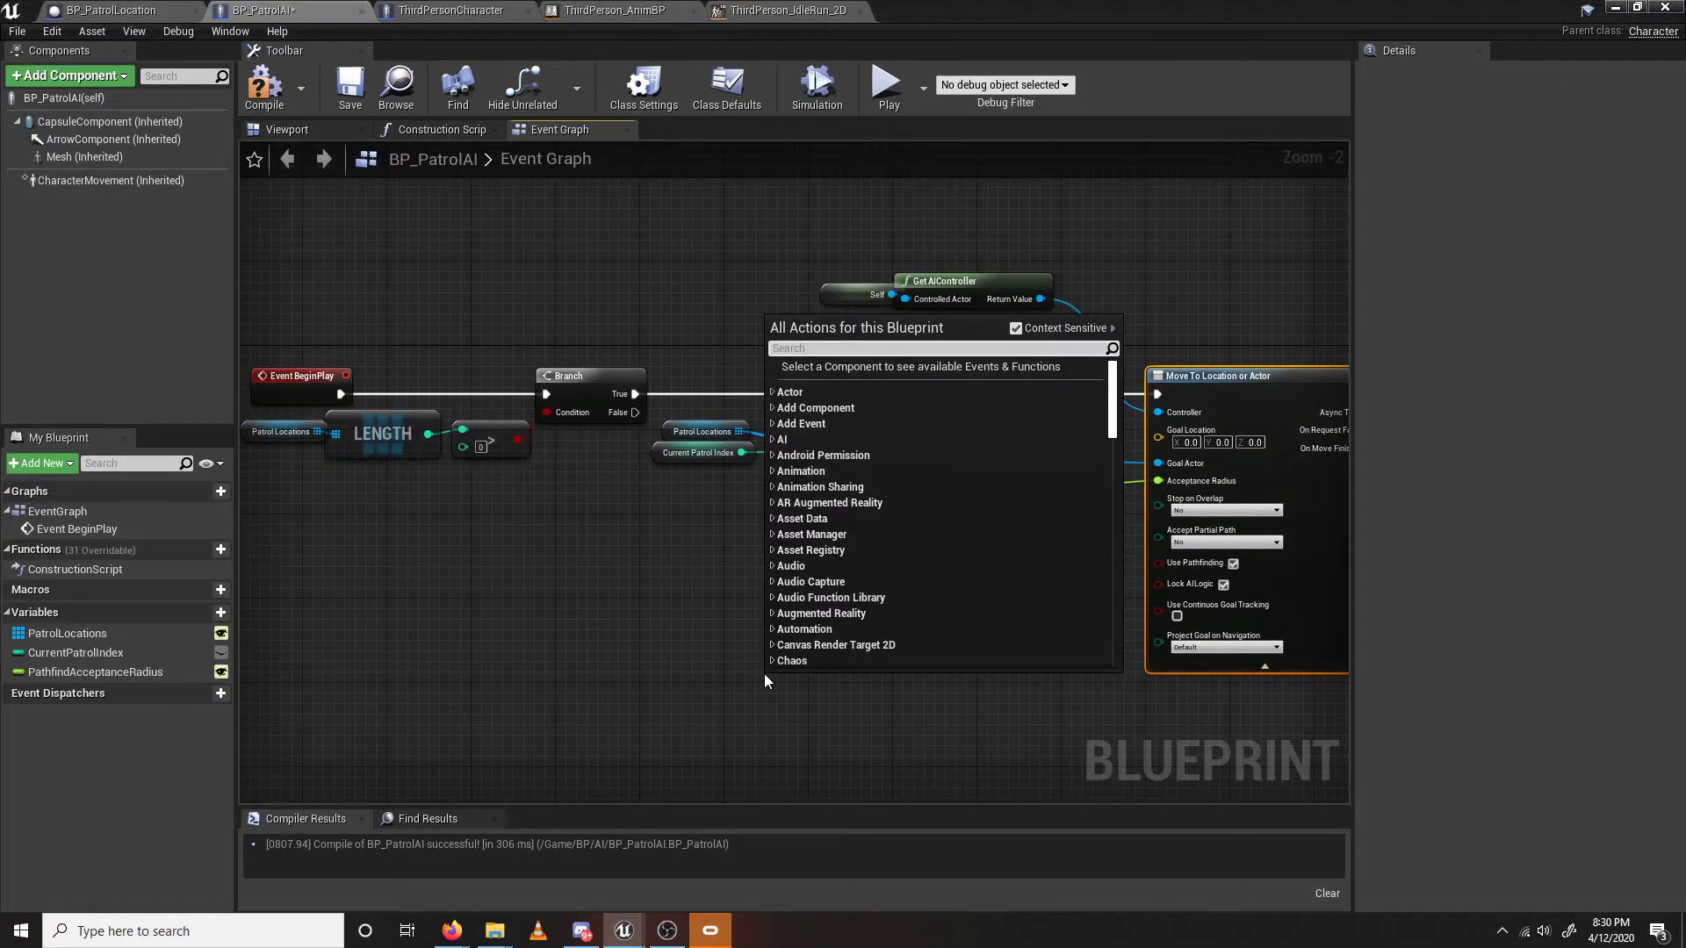
type("custom event")
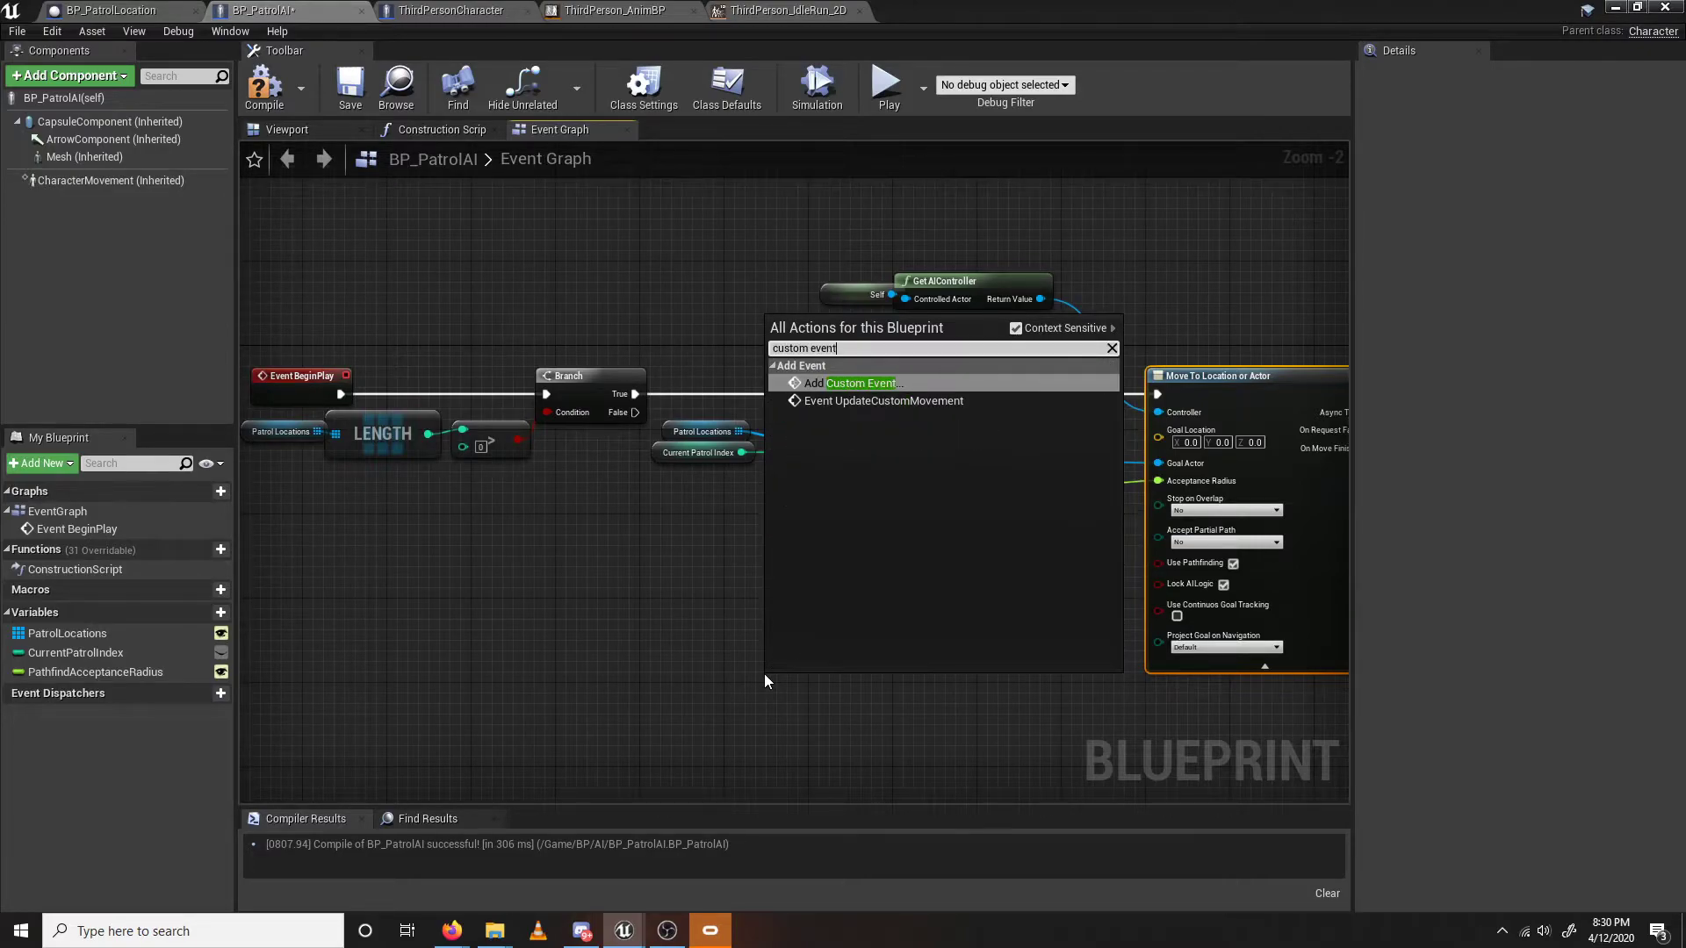
key("Return")
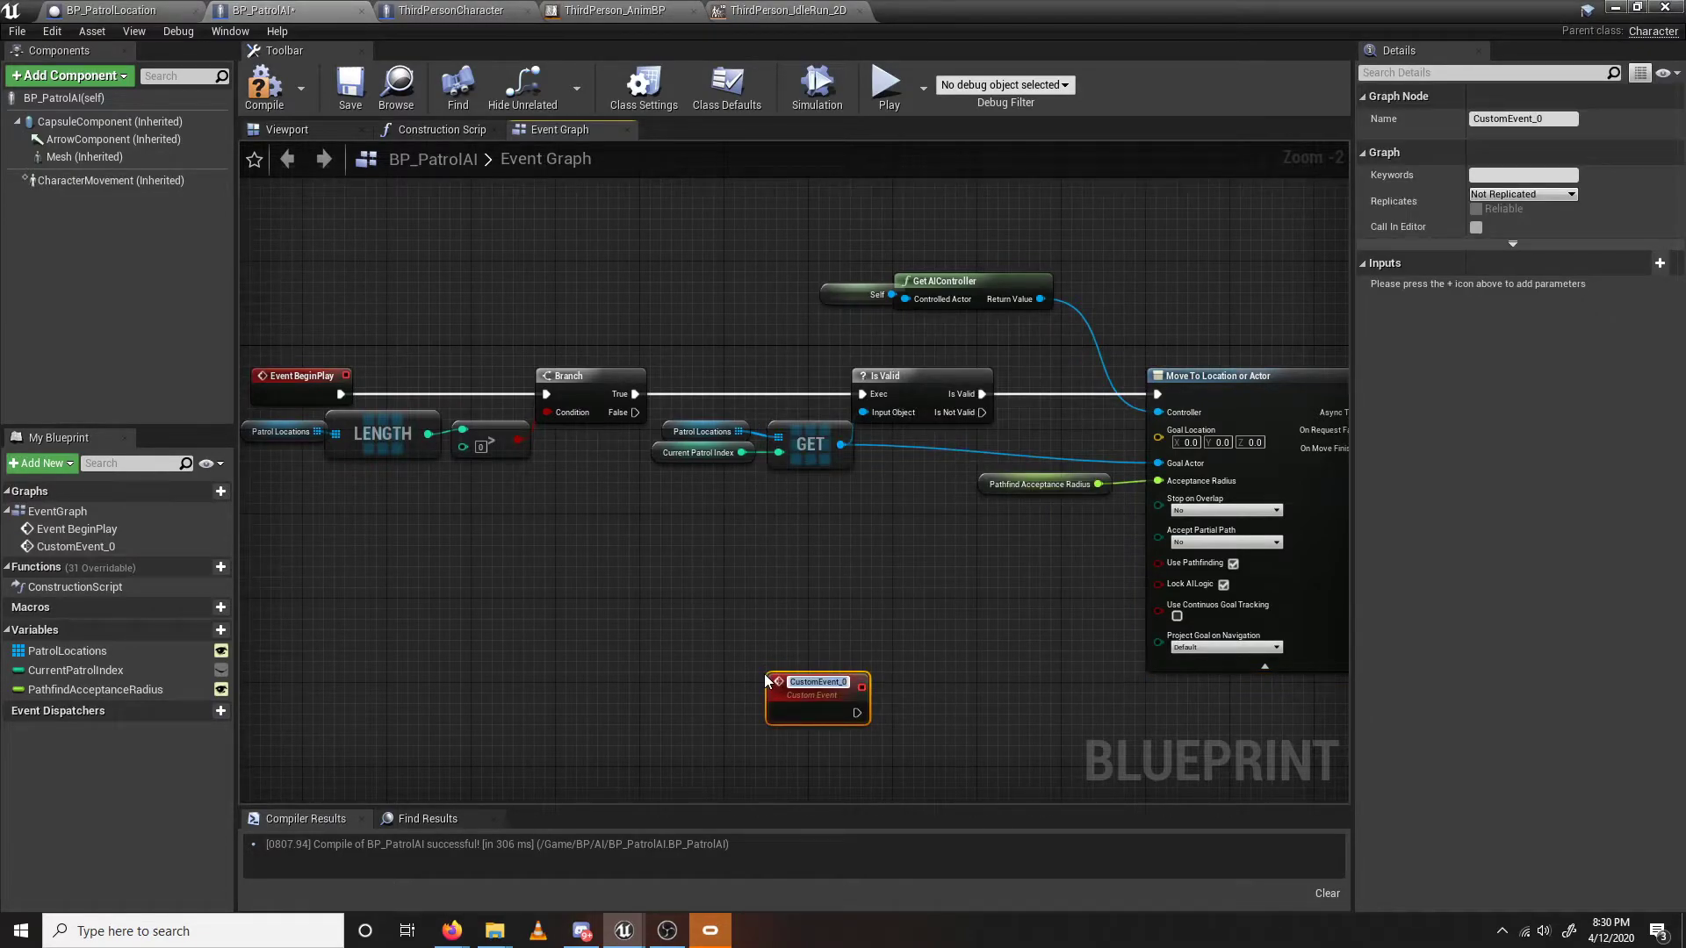
type("FindNewIndex")
key("Return")
right_click_drag(768, 560, 973, 504)
left_click_drag(1047, 638, 794, 629)
left_click(600, 528)
Copy the Patrol Locations getter with its LENGTH node and place the copy below the FindNewIndex event.
right_click_drag(600, 528, 749, 403)
left_click_drag(623, 288, 728, 251)
key("ctrl+c")
key("ctrl+v")
left_click_drag(646, 589, 841, 597)
Attach an integer - integer subtraction node to the copied LENGTH node's output.
right_click_drag(840, 597, 758, 552)
left_click_drag(757, 551, 821, 561)
type("-")
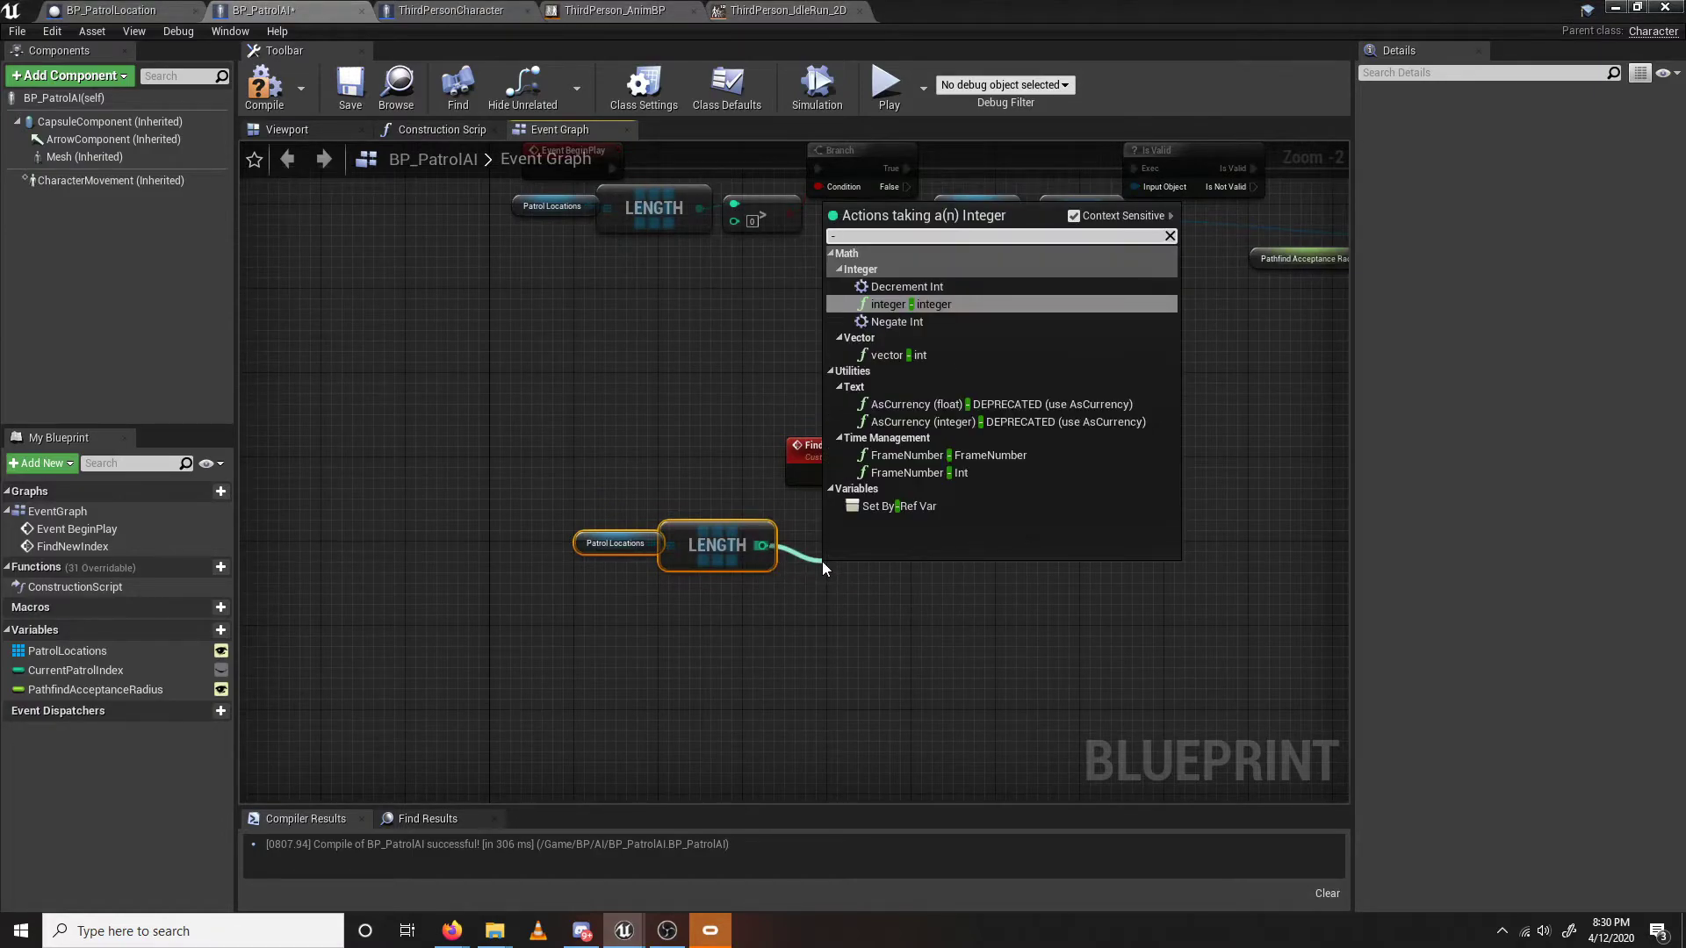
key("Return")
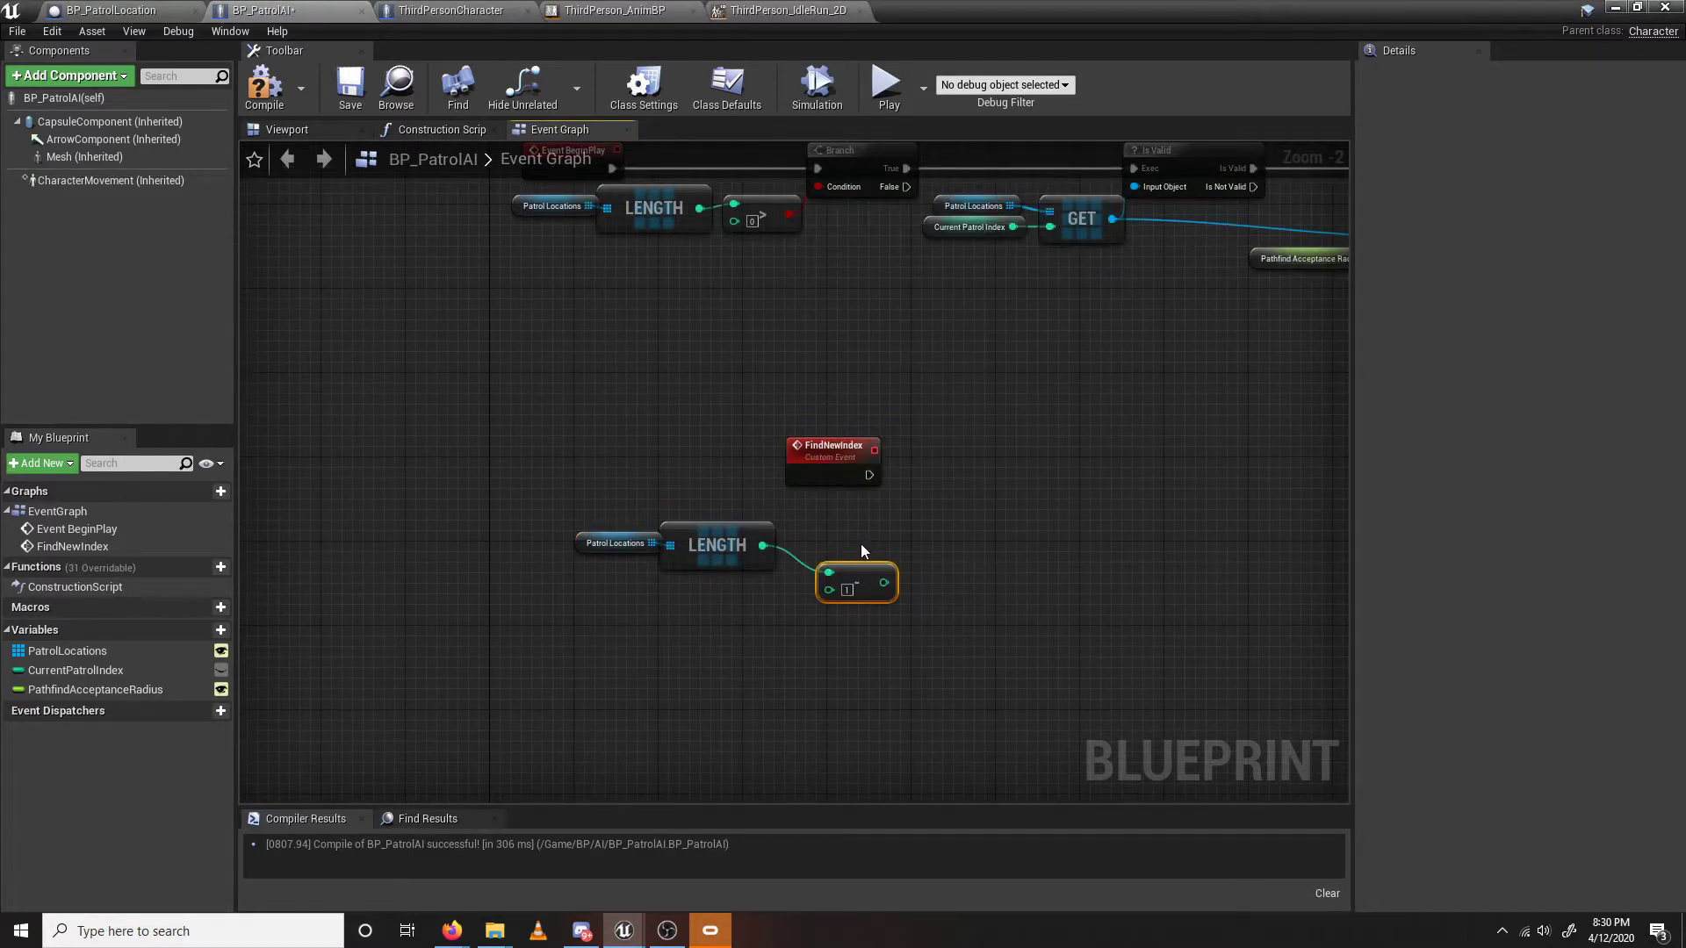
right_click_drag(983, 537, 946, 520)
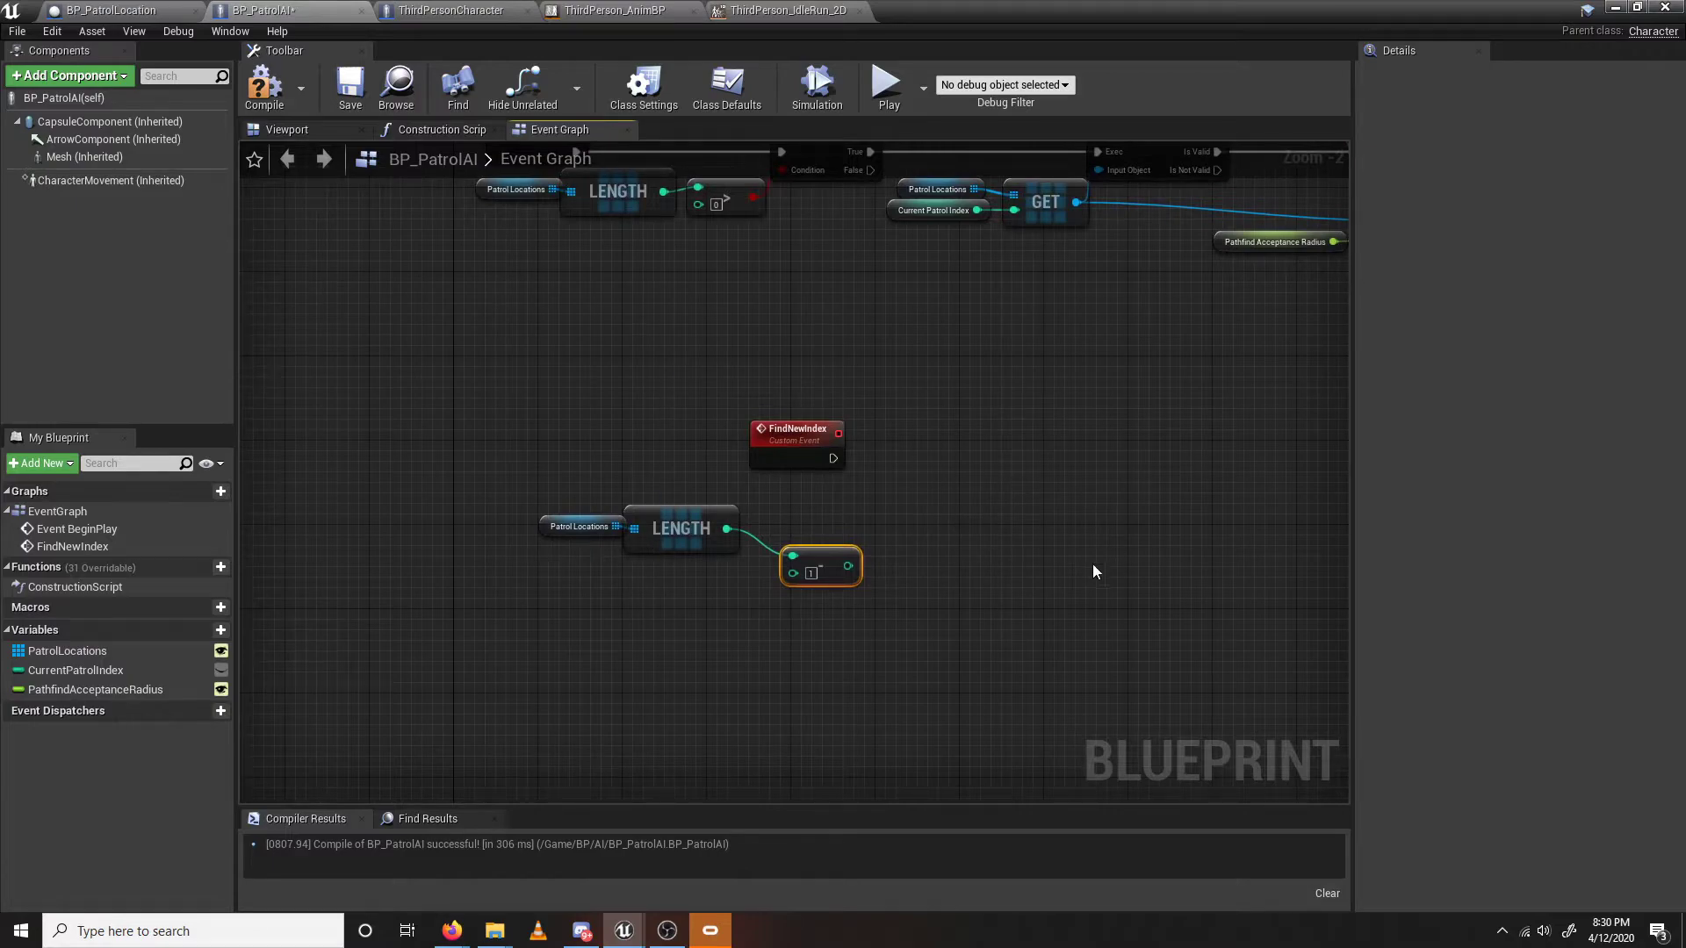
Move the subtraction node up close beside the copied LENGTH node.
left_click(667, 526)
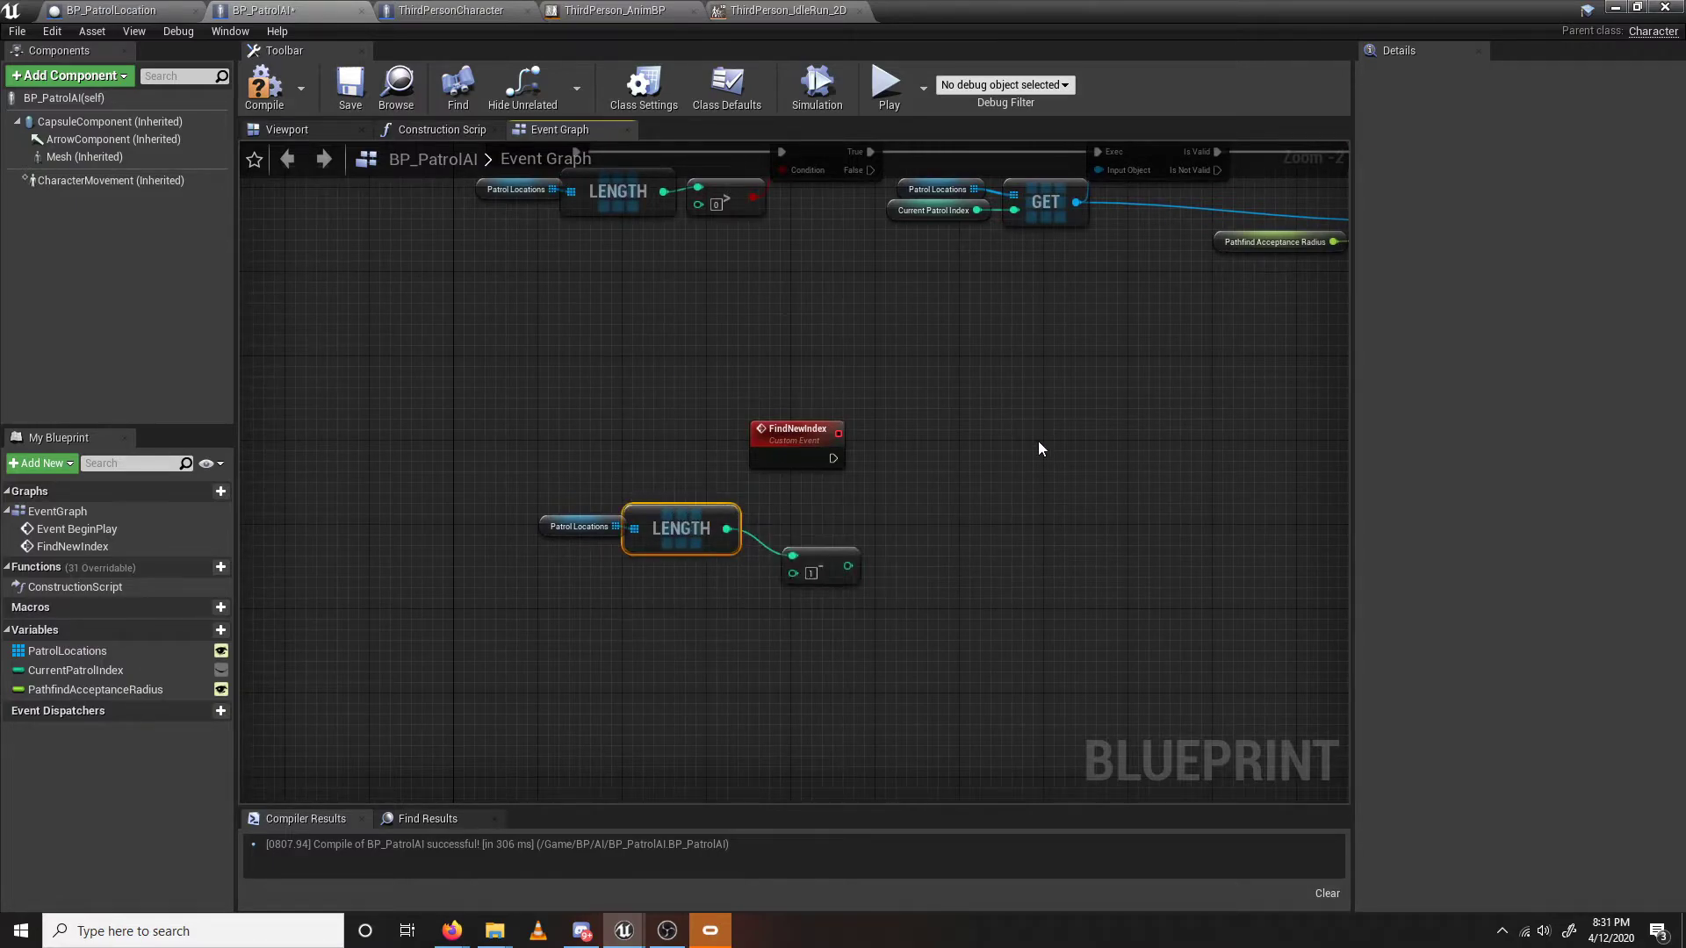
left_click_drag(833, 560, 812, 538)
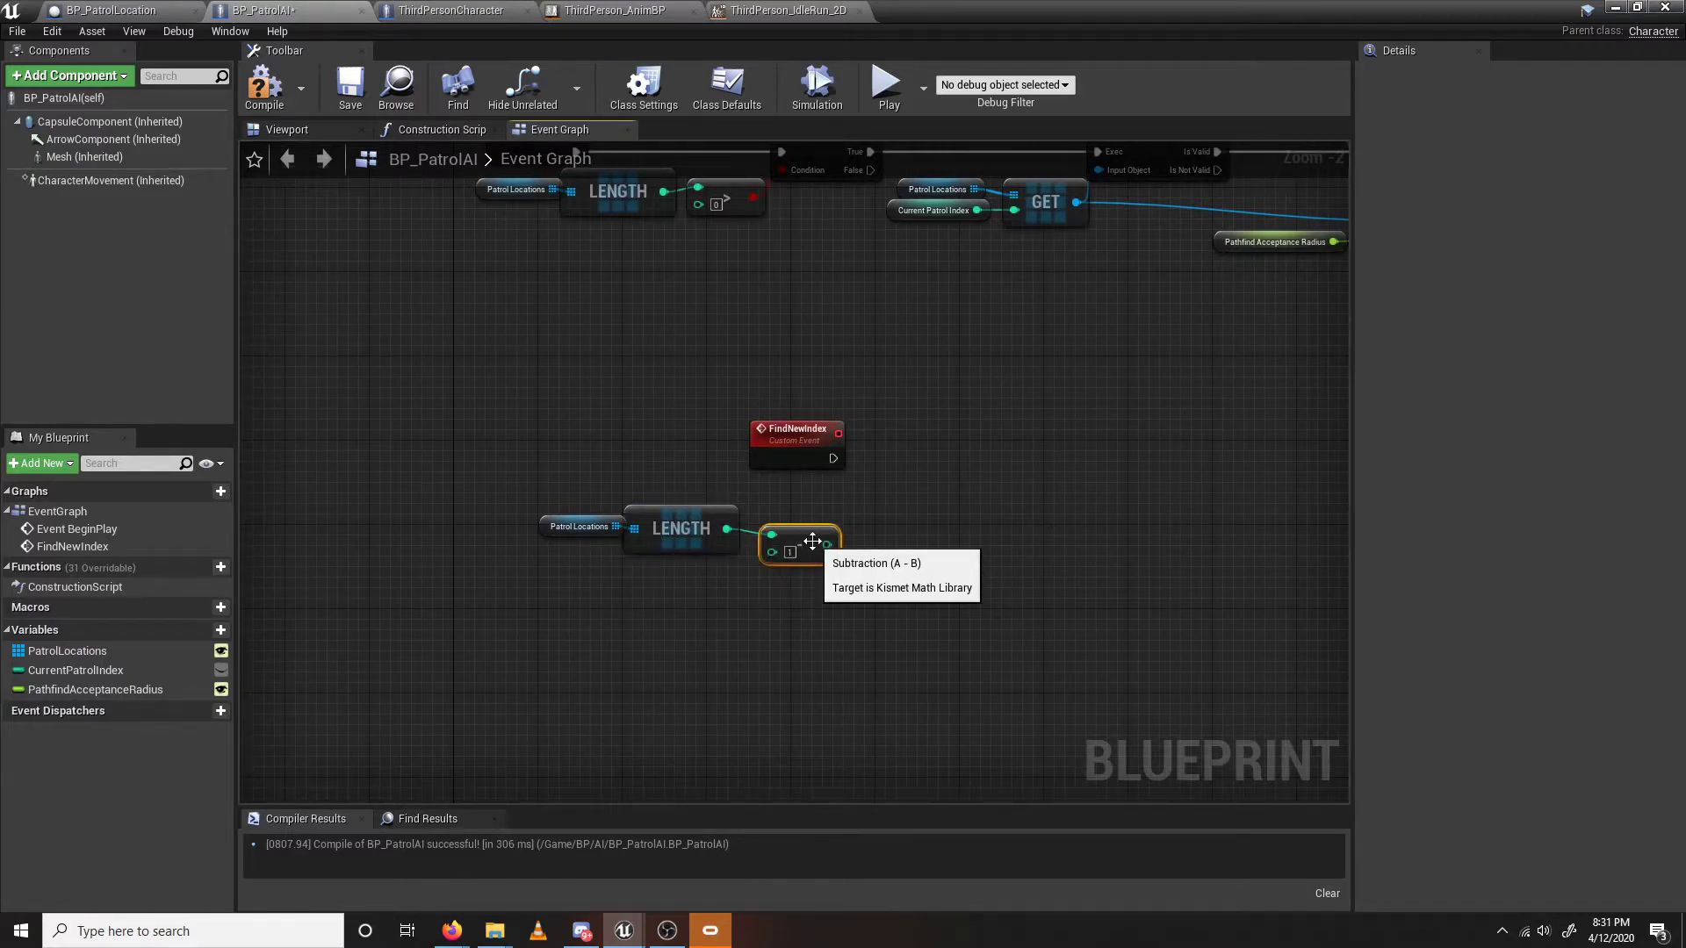
left_click_drag(572, 497, 773, 604)
left_click_drag(571, 434, 736, 625)
left_click_drag(554, 462, 688, 619)
left_click_drag(799, 536, 786, 535)
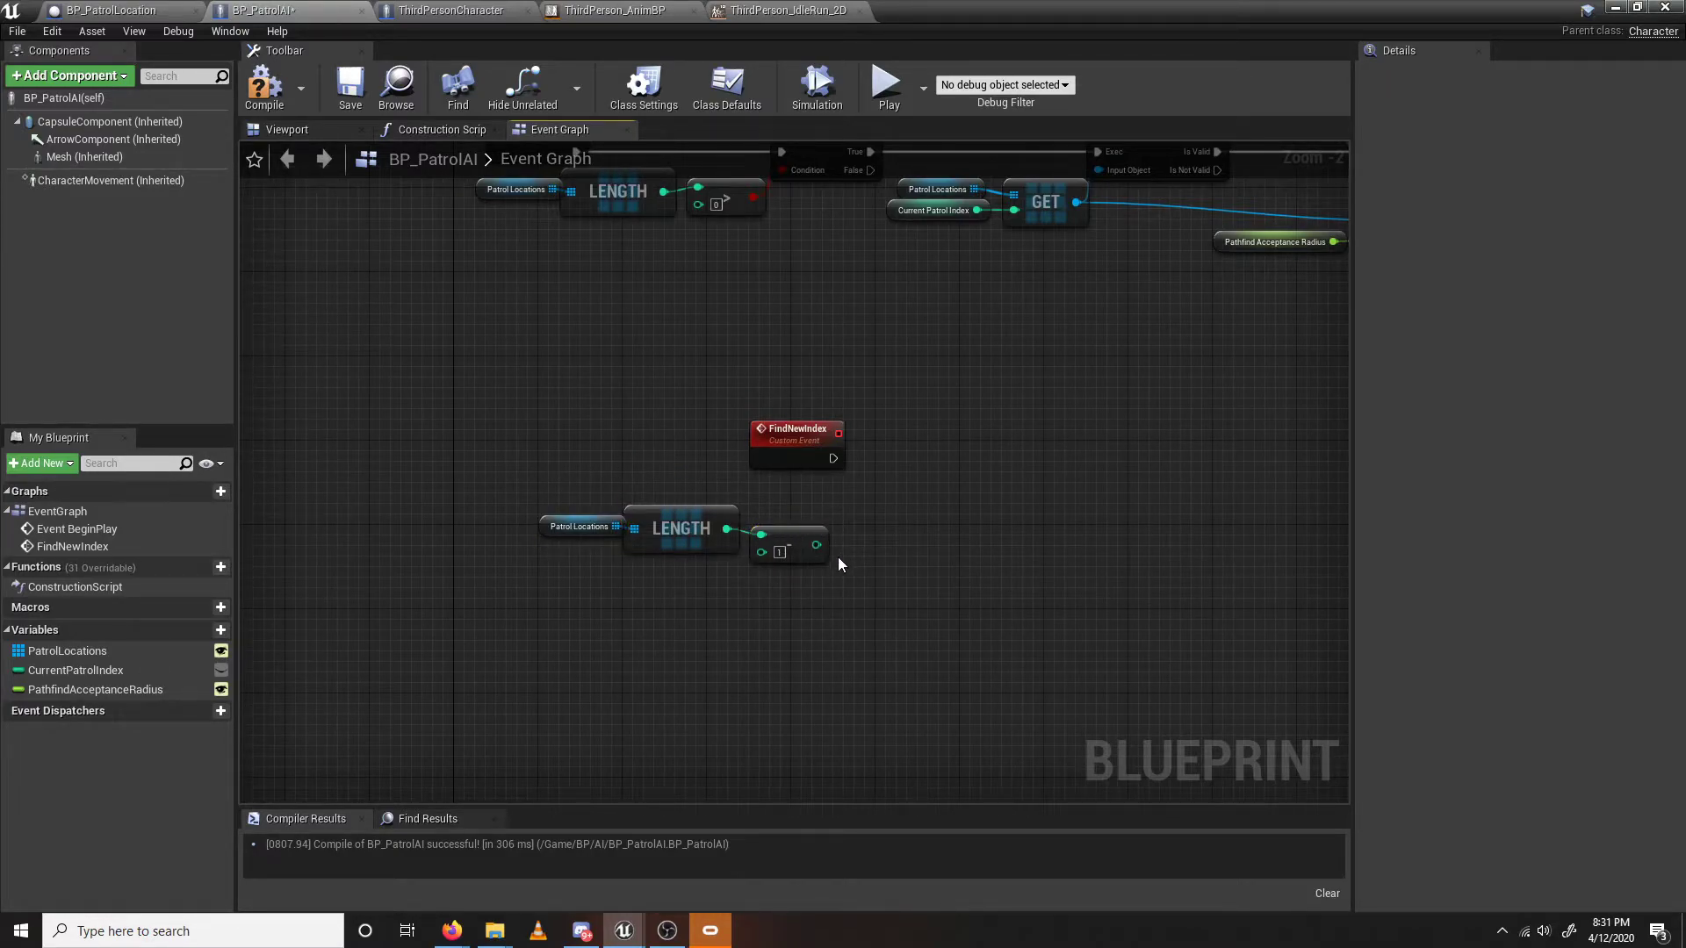
Attach an Equal (integer) node to the output of the subtraction node.
left_click_drag(816, 545, 850, 577)
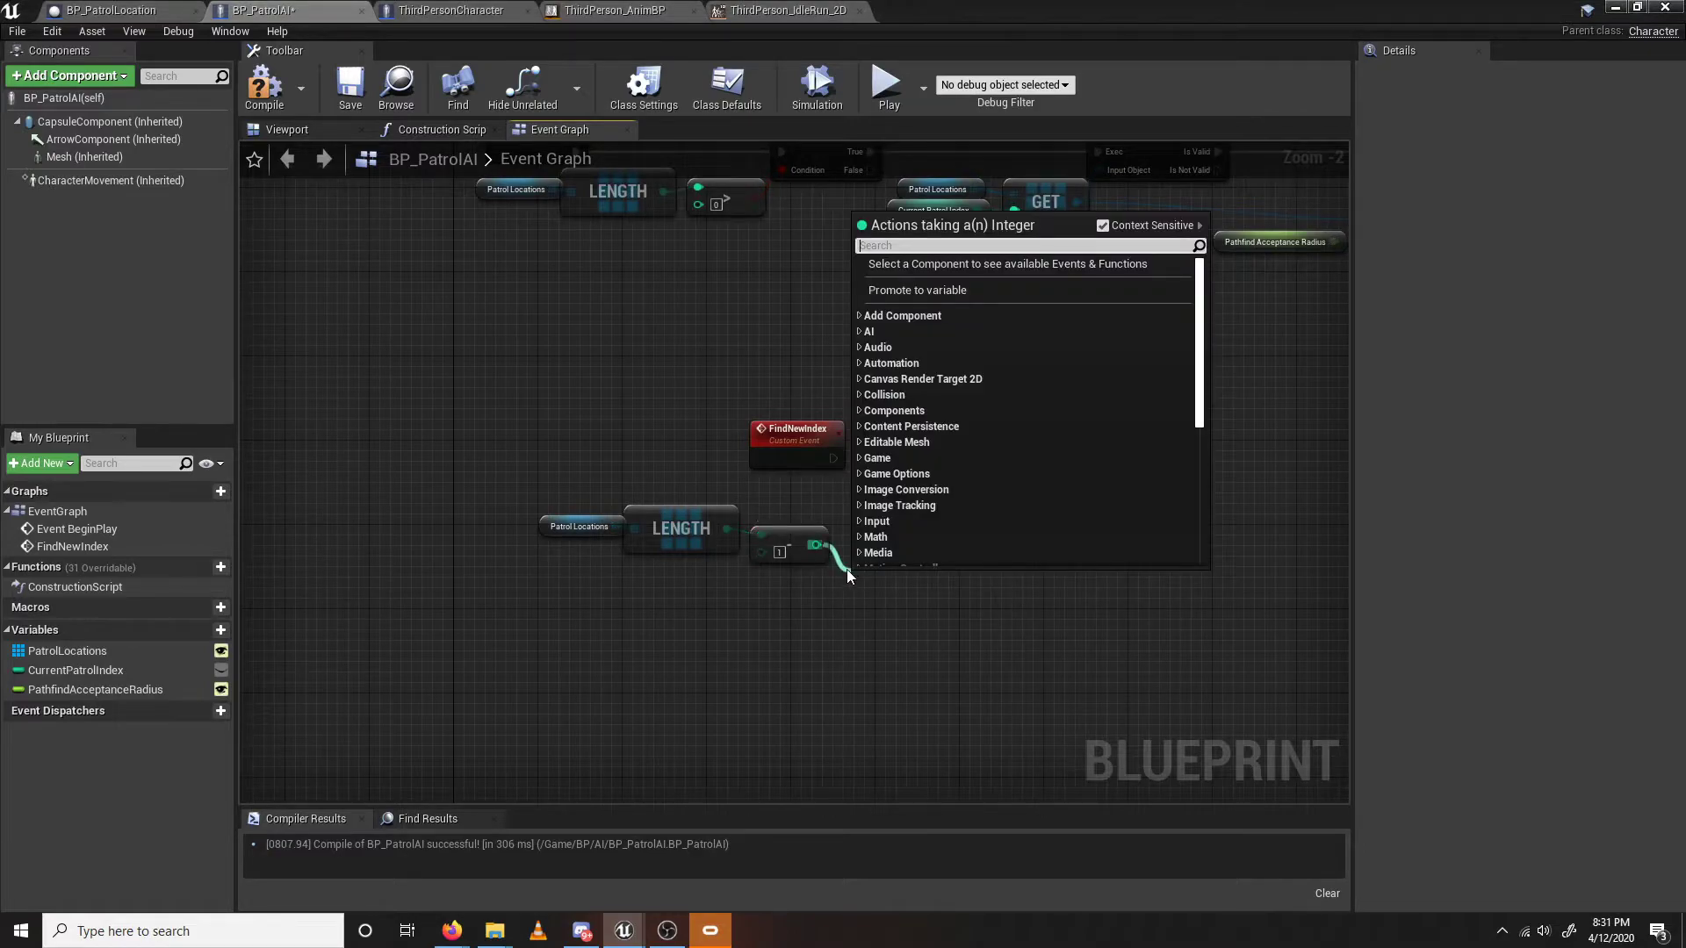
type("==")
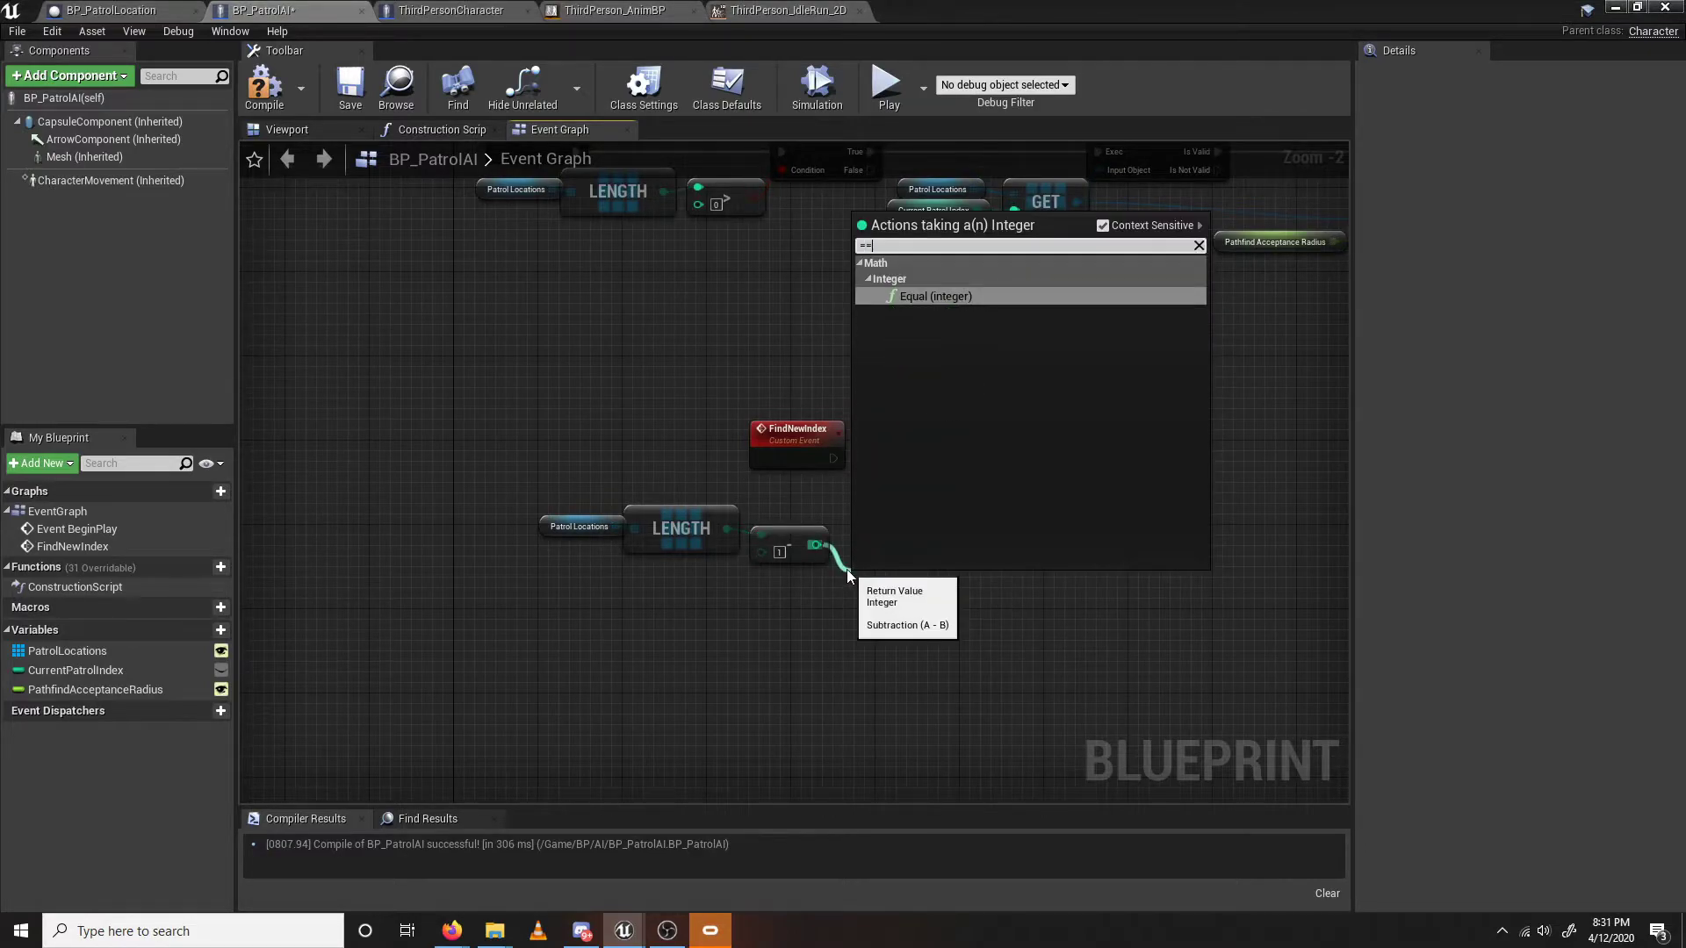
left_click(1036, 299)
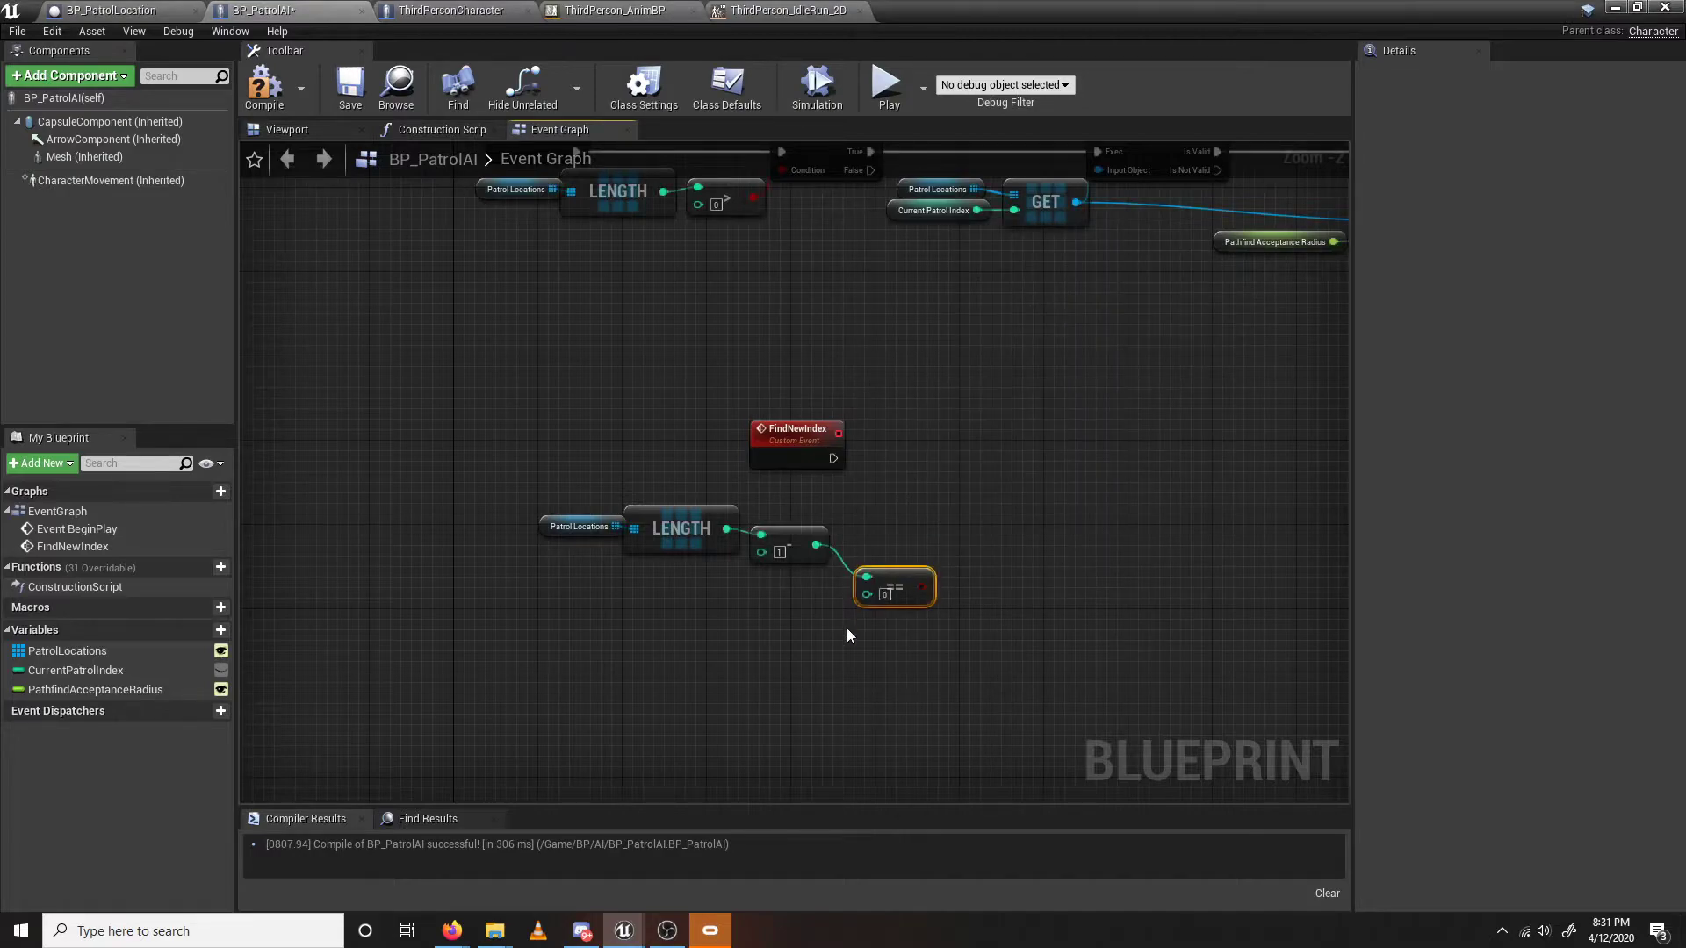
Connect a Current Patrol Index getter to the Equal node's second input and line up the comparison nodes.
left_click_drag(131, 670, 776, 590)
left_click(797, 610)
right_click_drag(797, 610, 769, 618)
left_click_drag(532, 503, 748, 559)
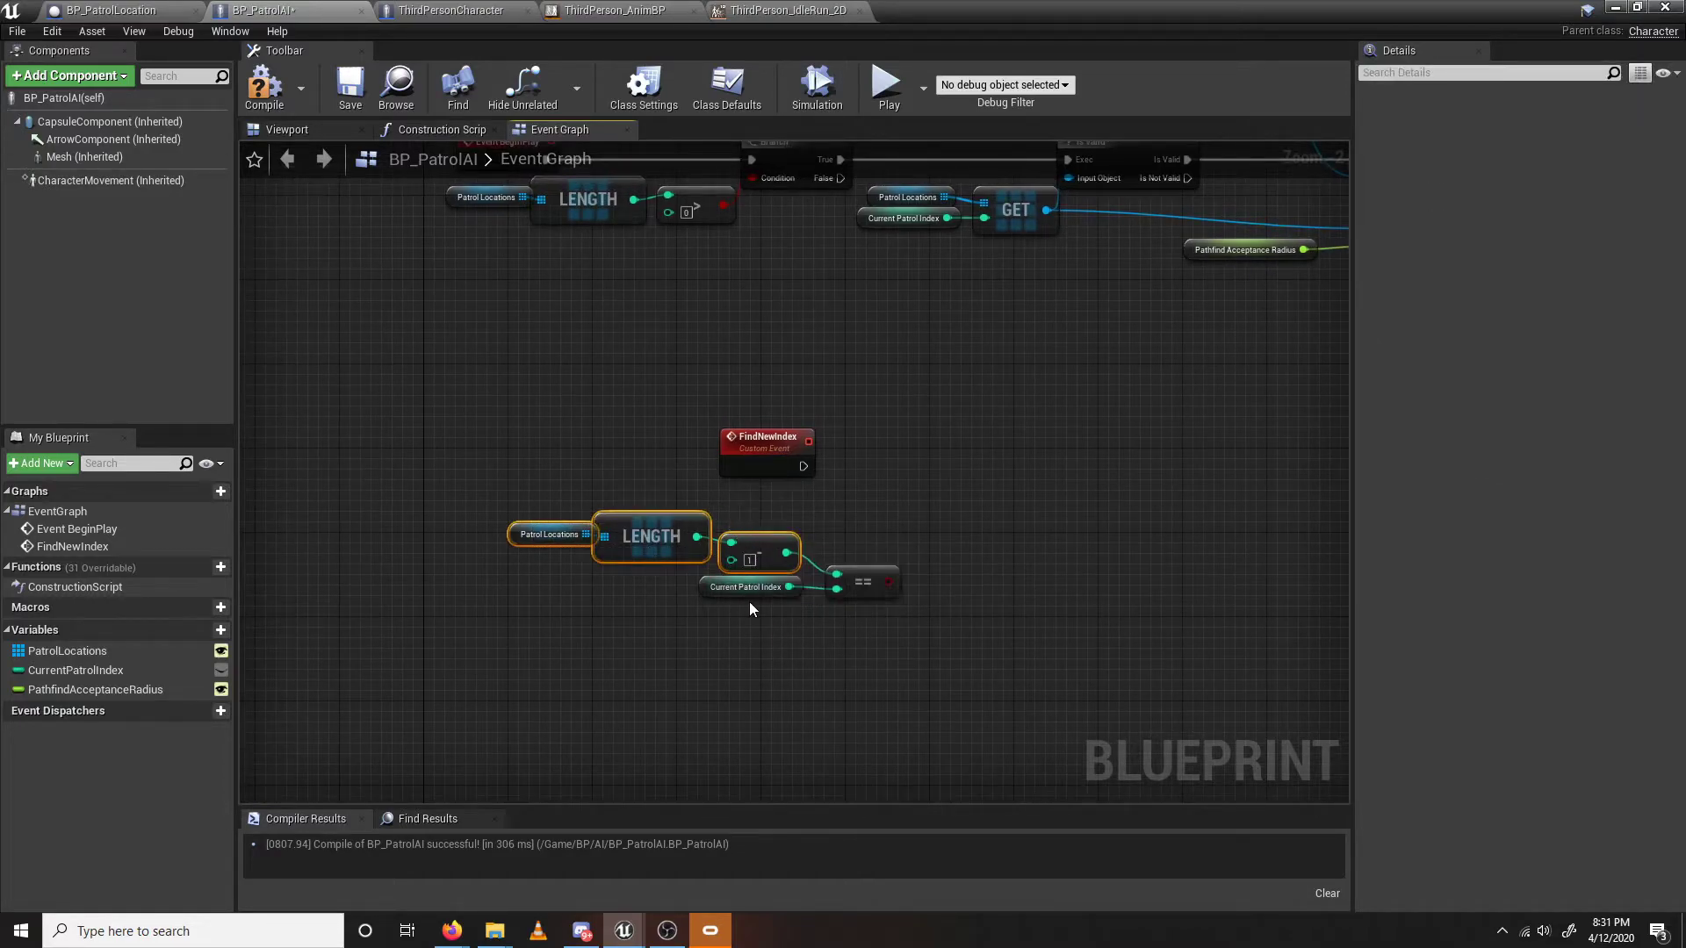
left_click(747, 593)
Add a Branch driven by the Equal result and run it from the FindNewIndex event.
left_click_drag(868, 582, 930, 494)
type("branch")
key("Return")
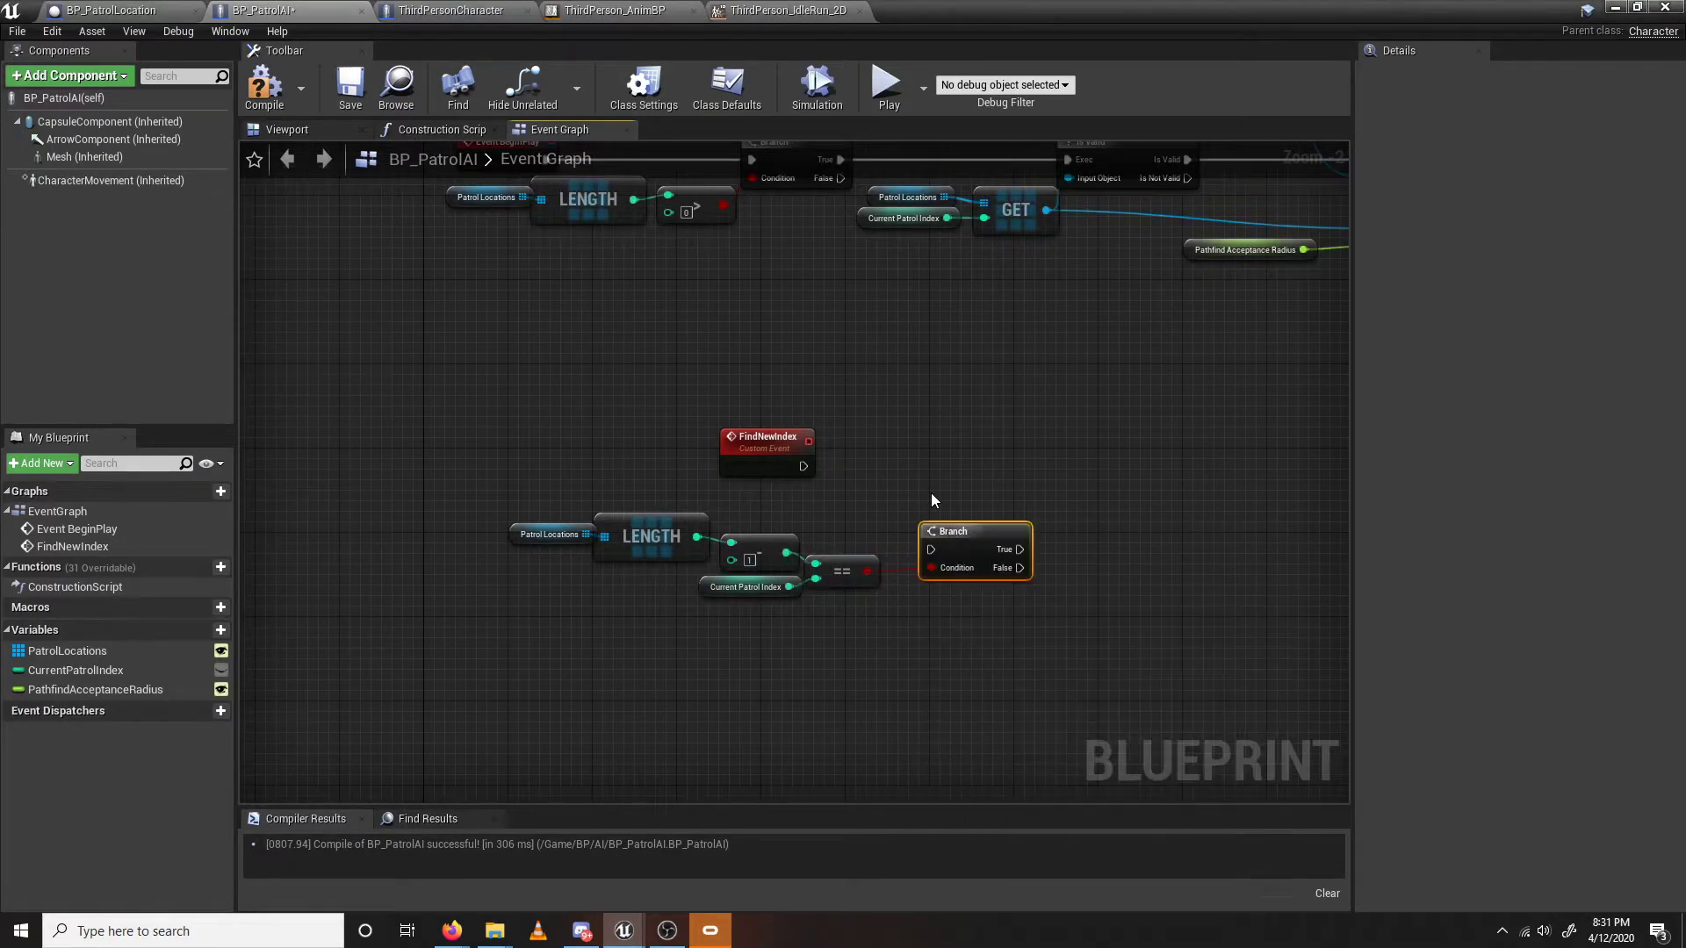
left_click_drag(802, 466, 959, 466)
Add a Set Current Patrol Index node with value 0 on the new Branch's True output.
right_click_drag(992, 610, 924, 618)
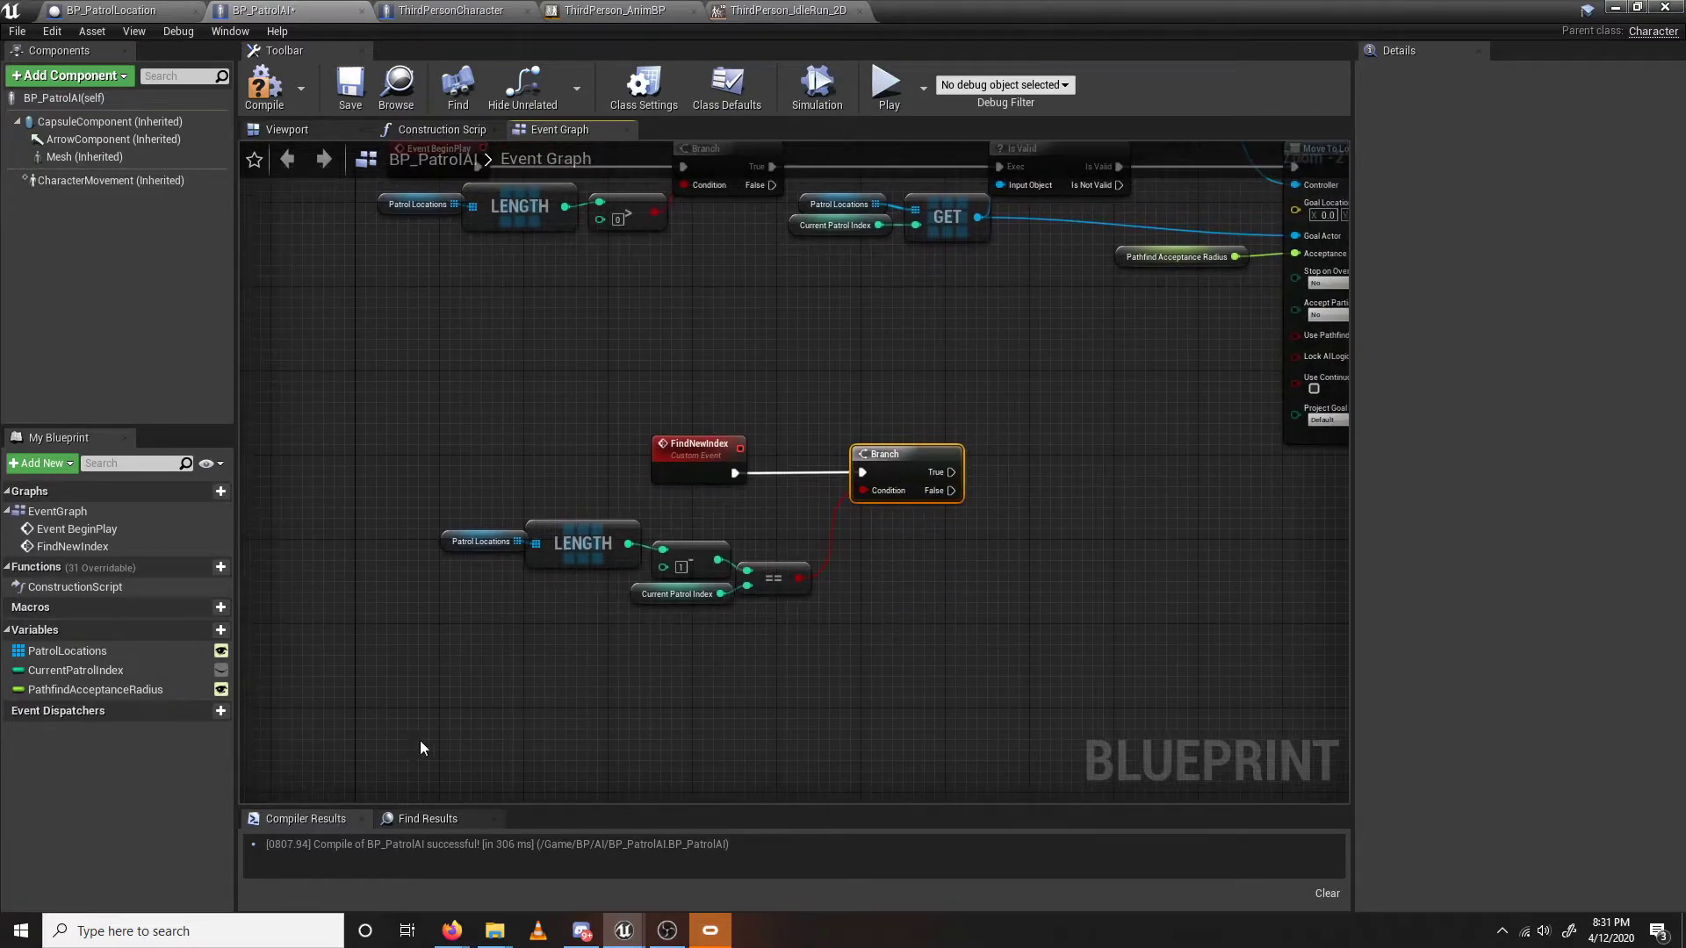
left_click_drag(150, 672, 1031, 469)
left_click(1061, 499)
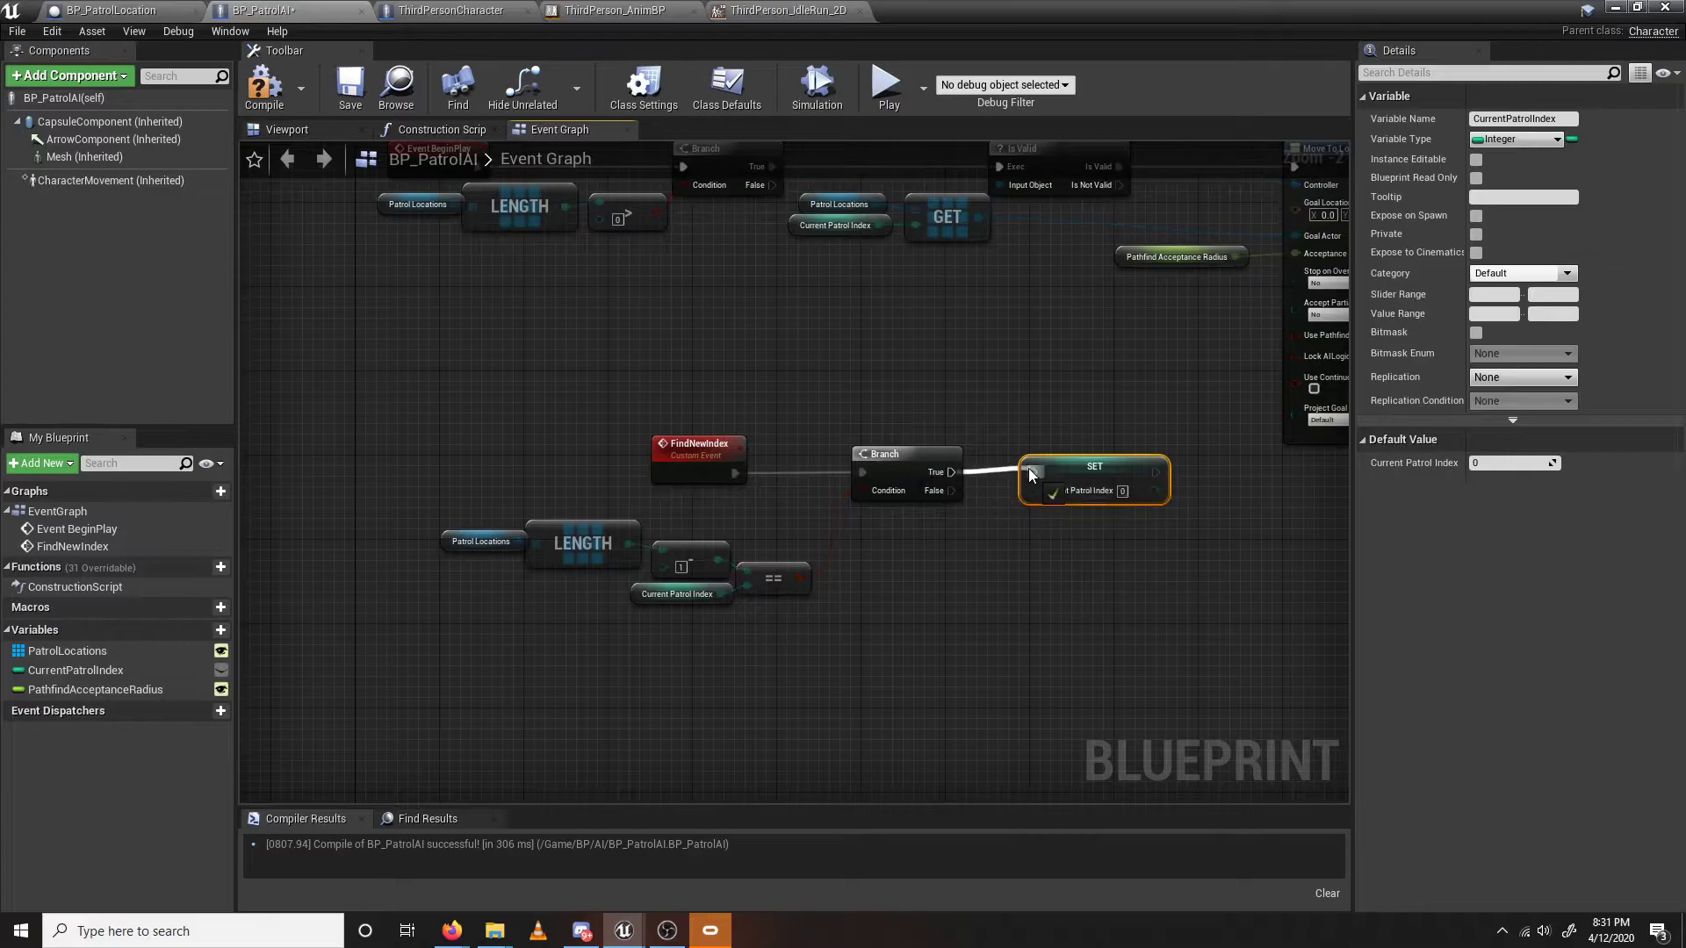
Copy the Current Patrol Index getter, attach a ++ increment node, and run it from the Branch's False output.
right_click_drag(978, 414, 866, 387)
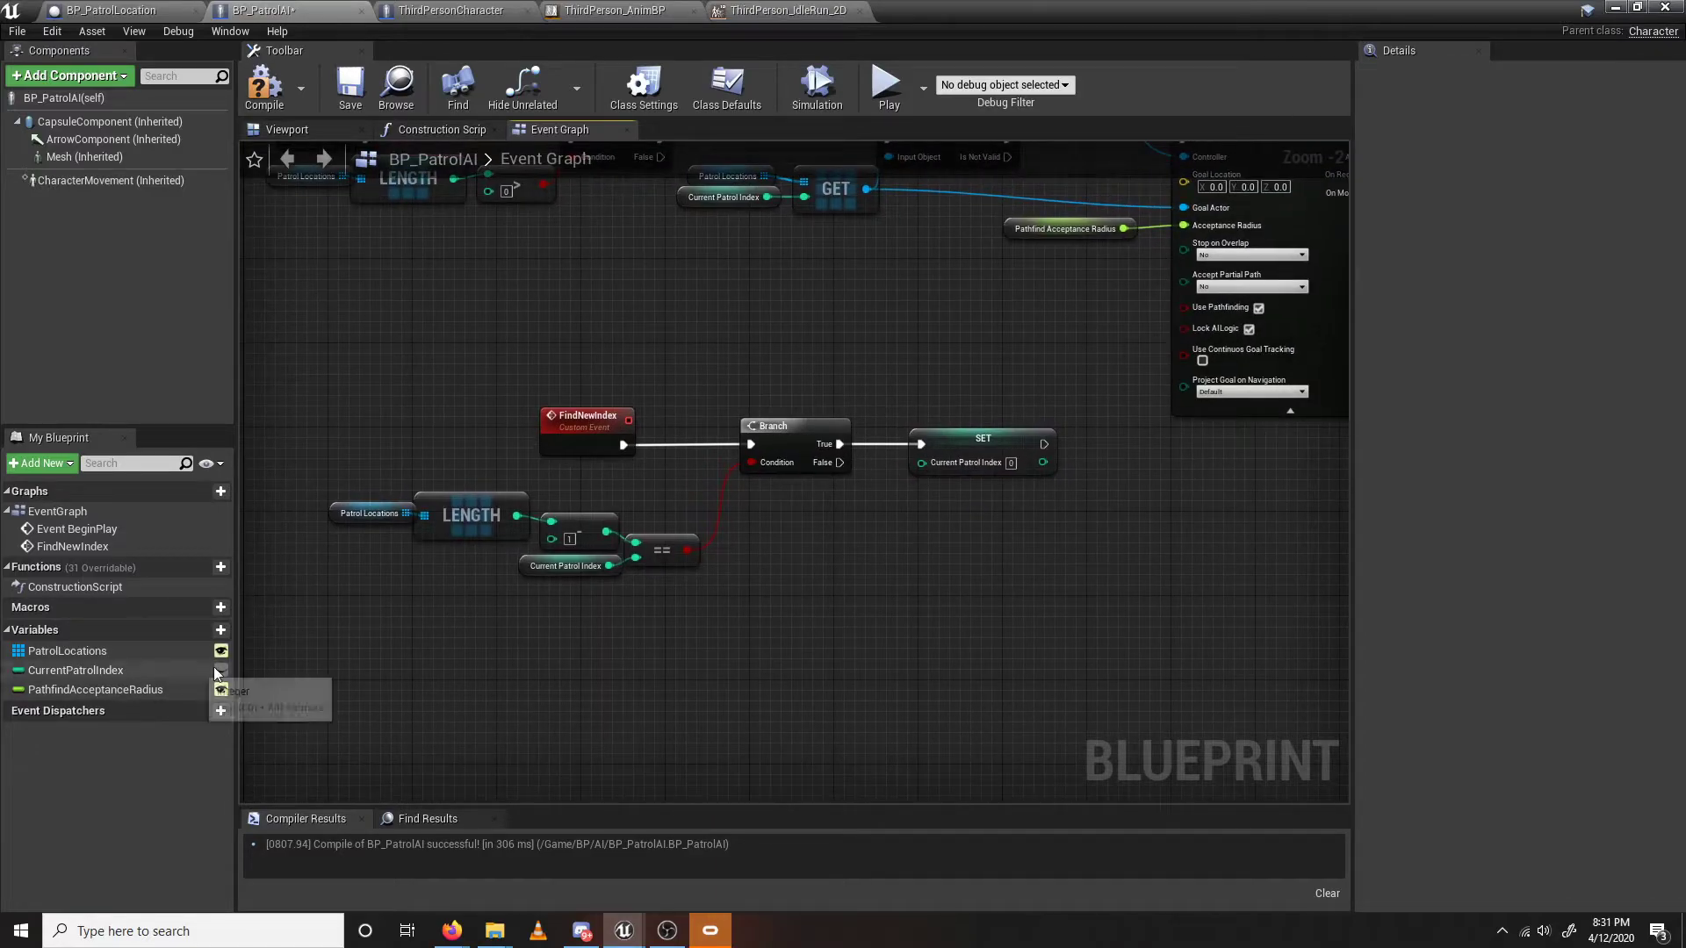
left_click(592, 569)
key("ctrl+c")
key("ctrl+v")
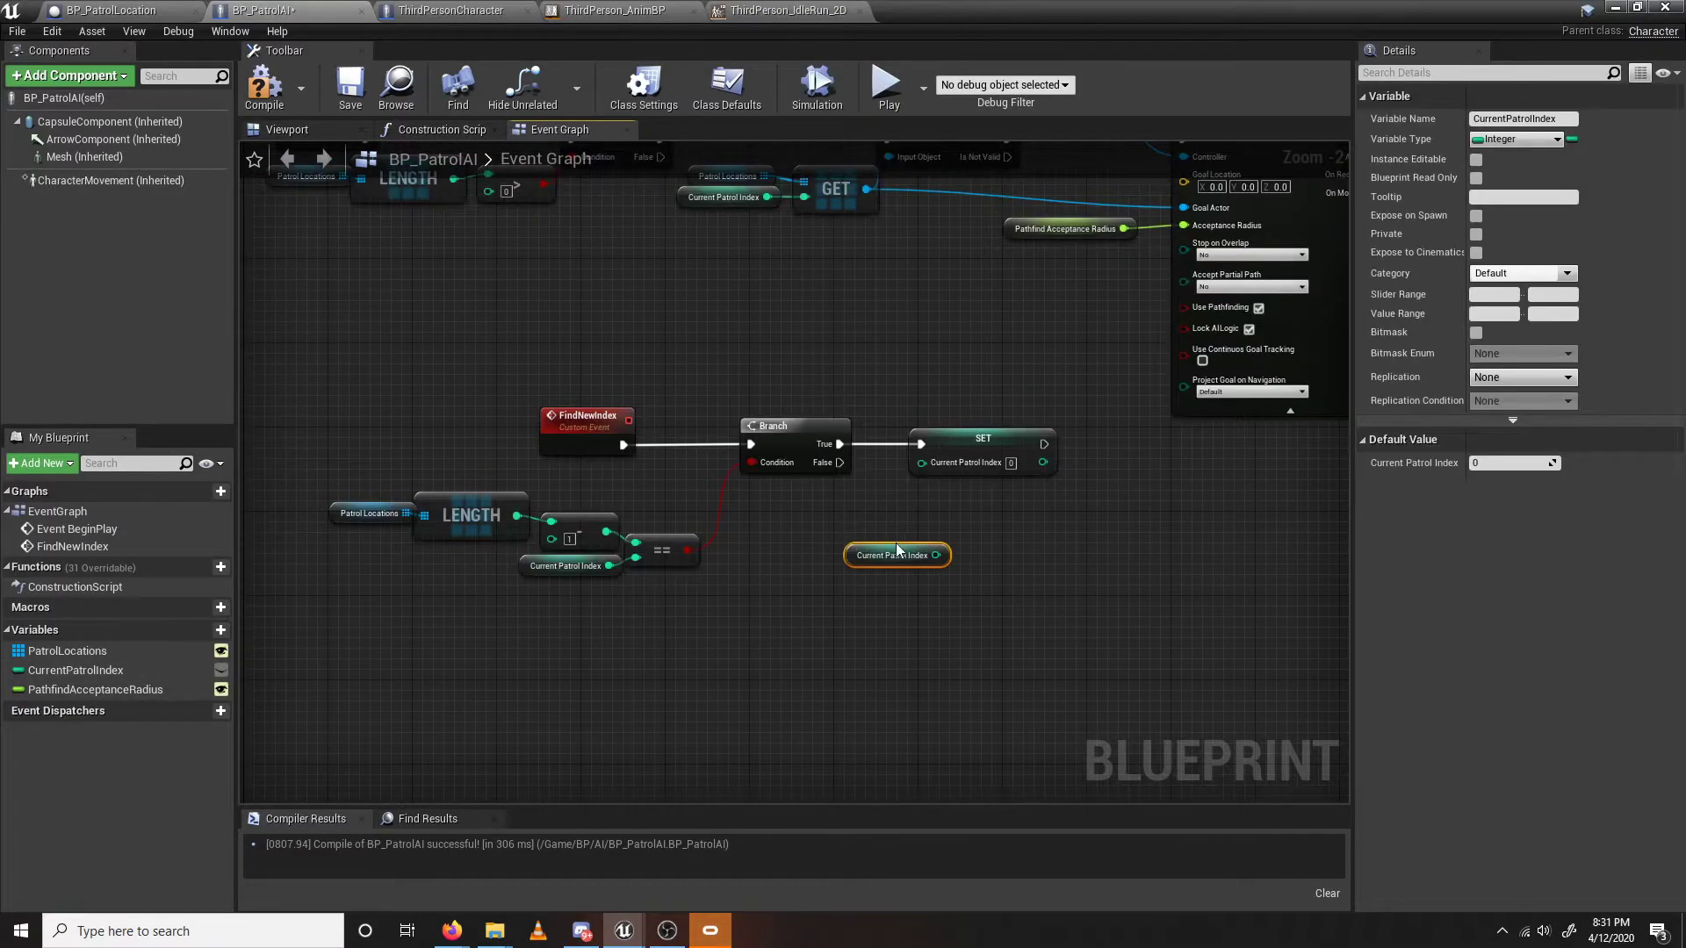
left_click_drag(876, 566, 954, 558)
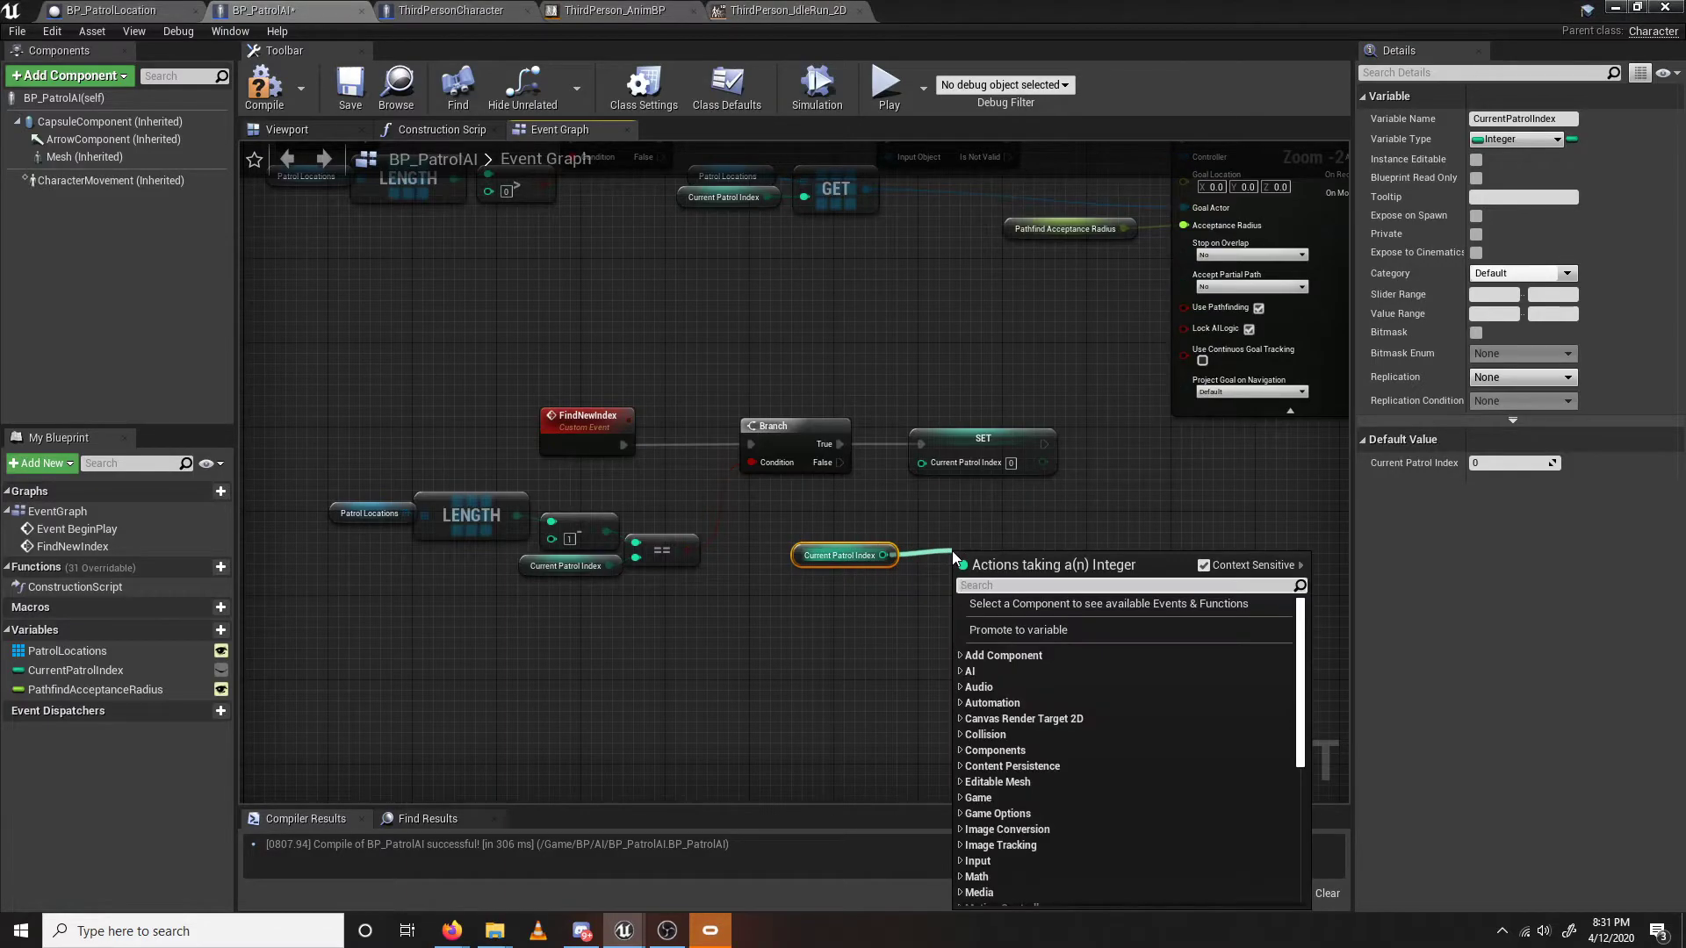
type("++")
key("Return")
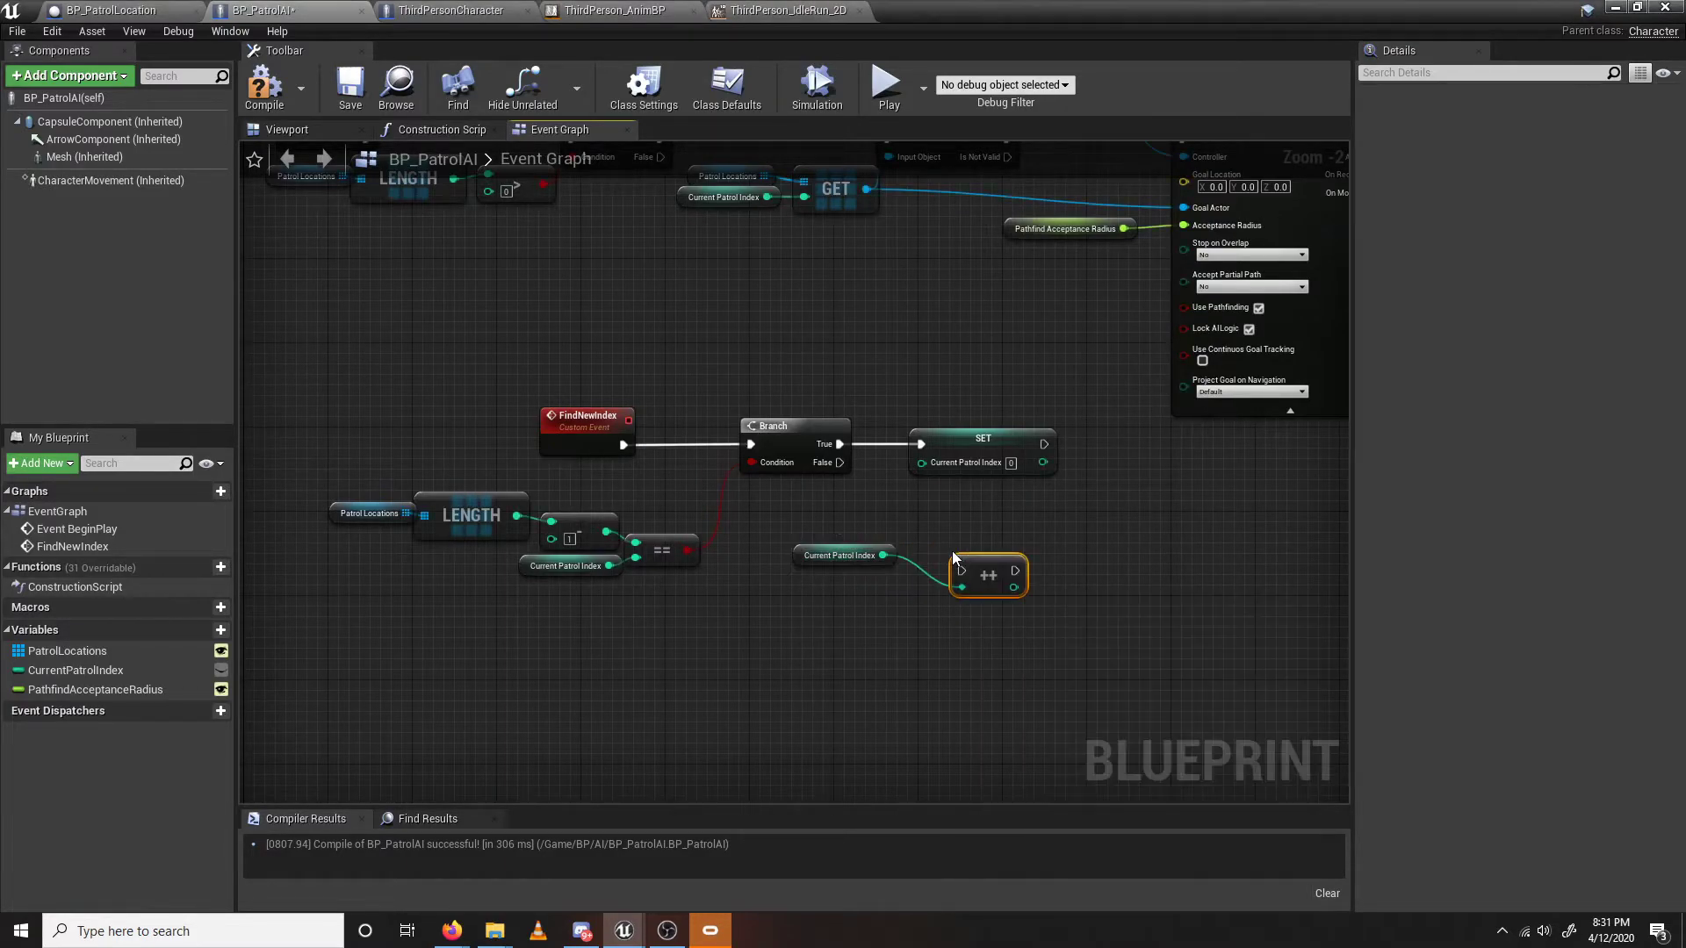
left_click_drag(841, 463, 977, 558)
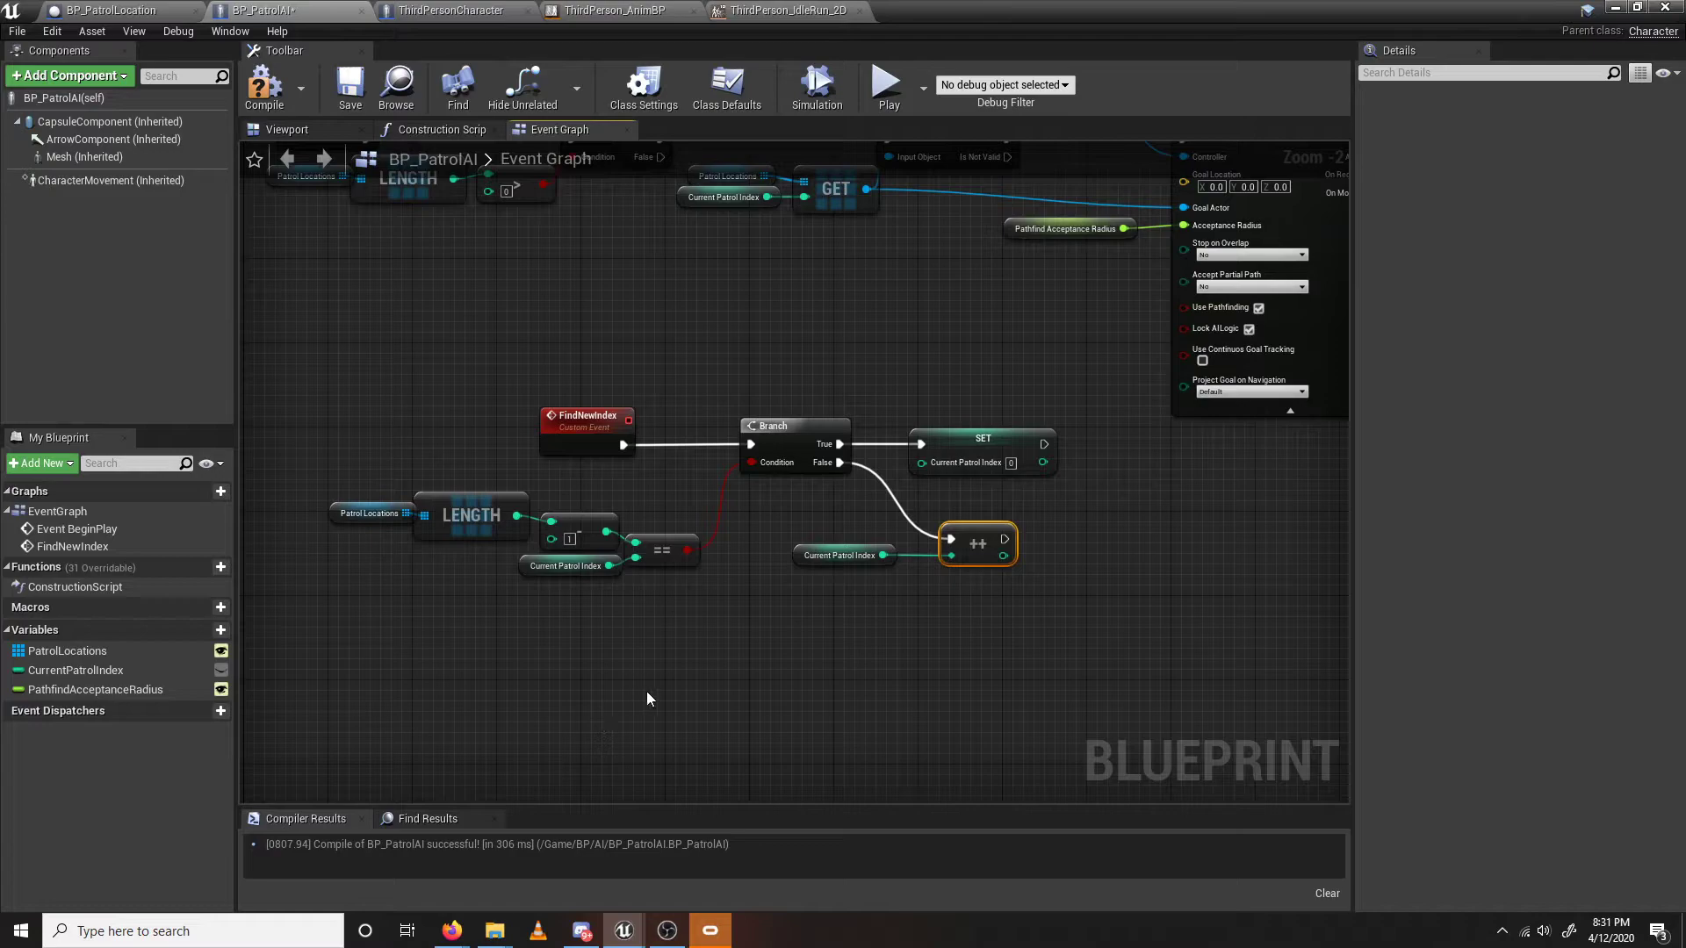
Shift the whole FindNewIndex node group to the left within the graph.
left_click_drag(1065, 614, 392, 403)
left_click_drag(979, 453, 774, 463)
left_click(835, 332)
Move the Get AIController node and its Self reference closer above the Is Valid node.
right_click_drag(835, 330, 854, 562)
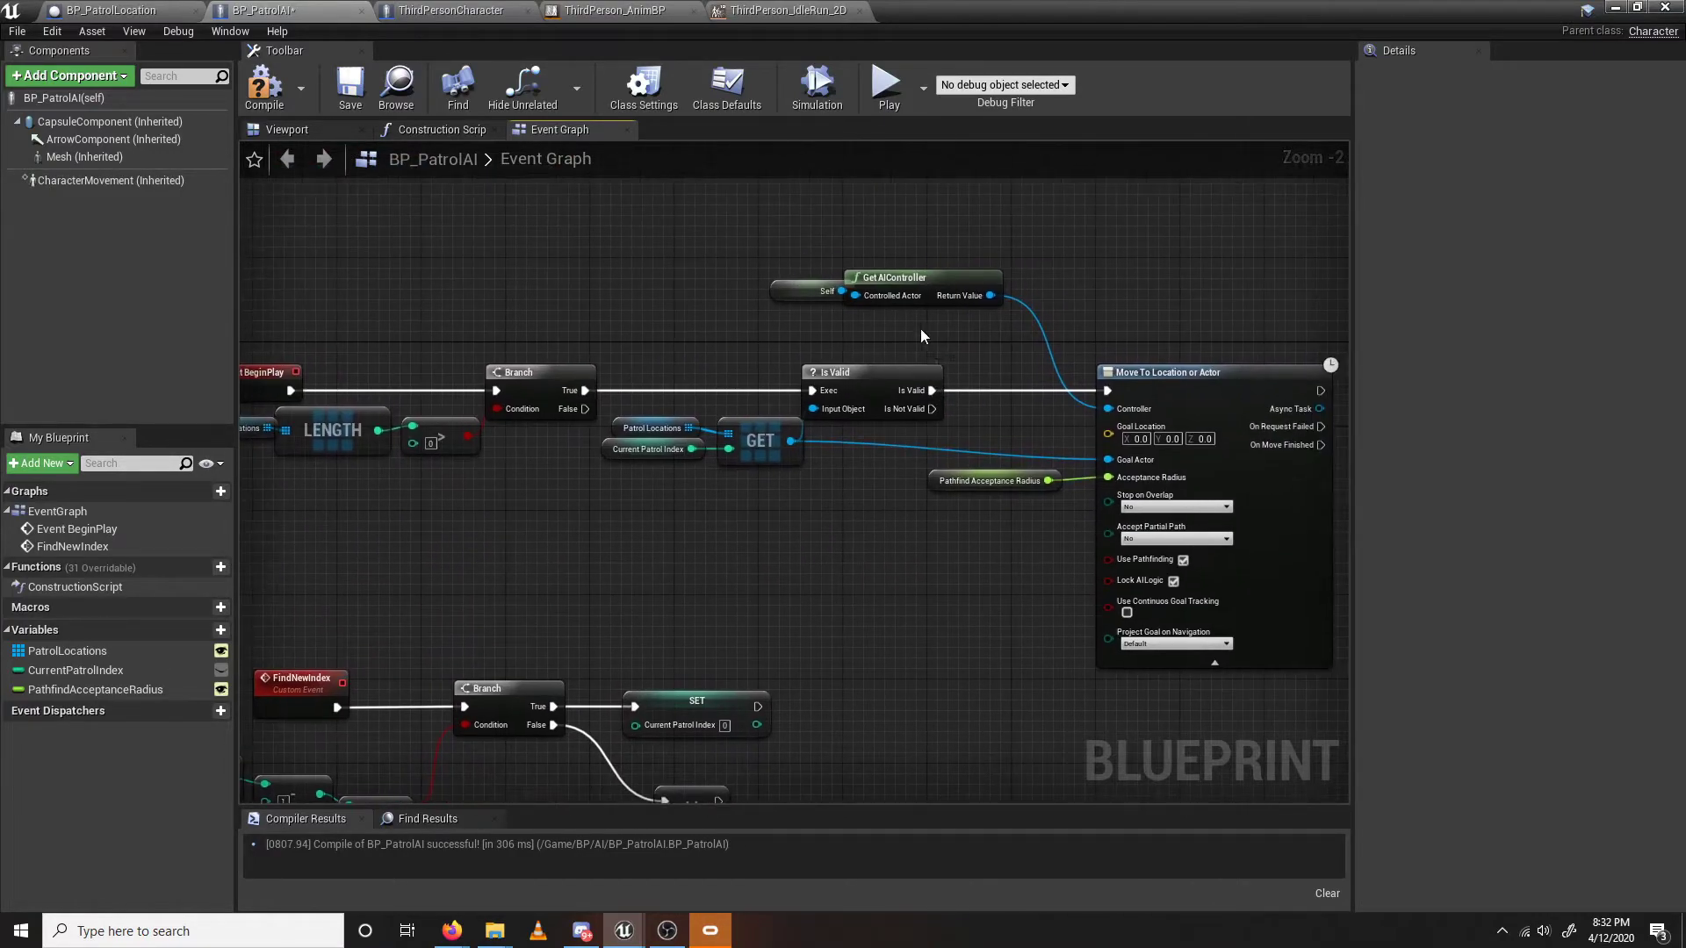
left_click_drag(820, 250, 903, 305)
left_click_drag(913, 276, 893, 305)
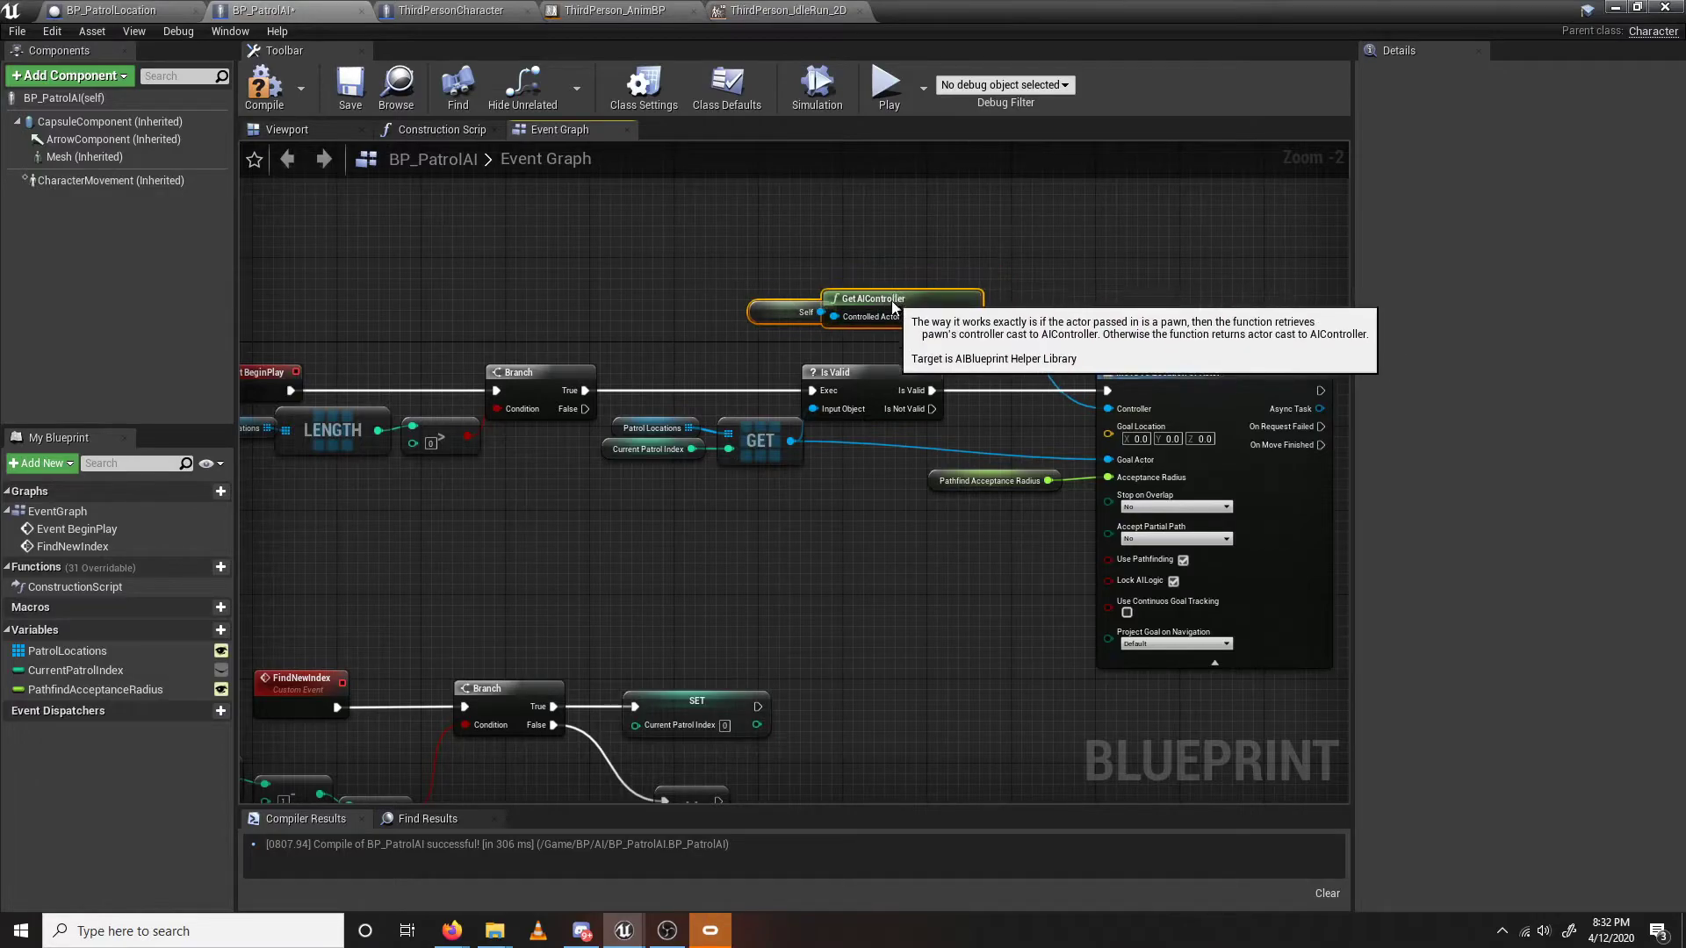
left_click(903, 243)
Add a custom event named ForceWalkToTarget above the BeginPlay chain and connect it to the Is Valid node's Exec input.
right_click_drag(905, 249, 1035, 295)
right_click(1031, 353)
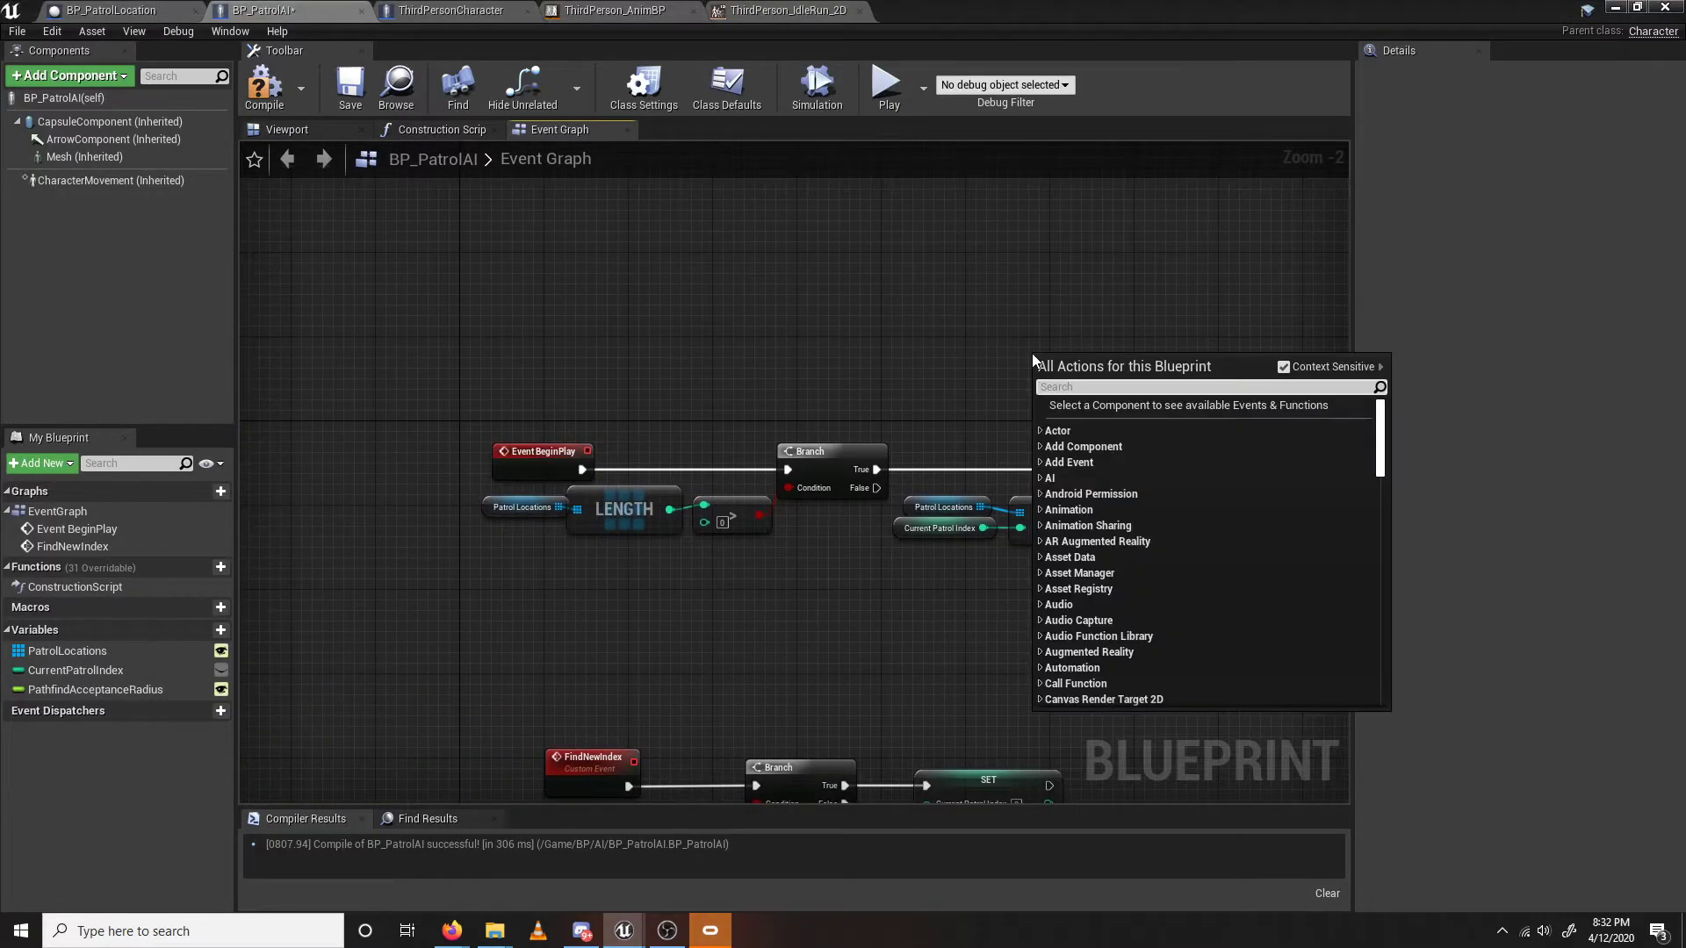
type("custom")
key("Return")
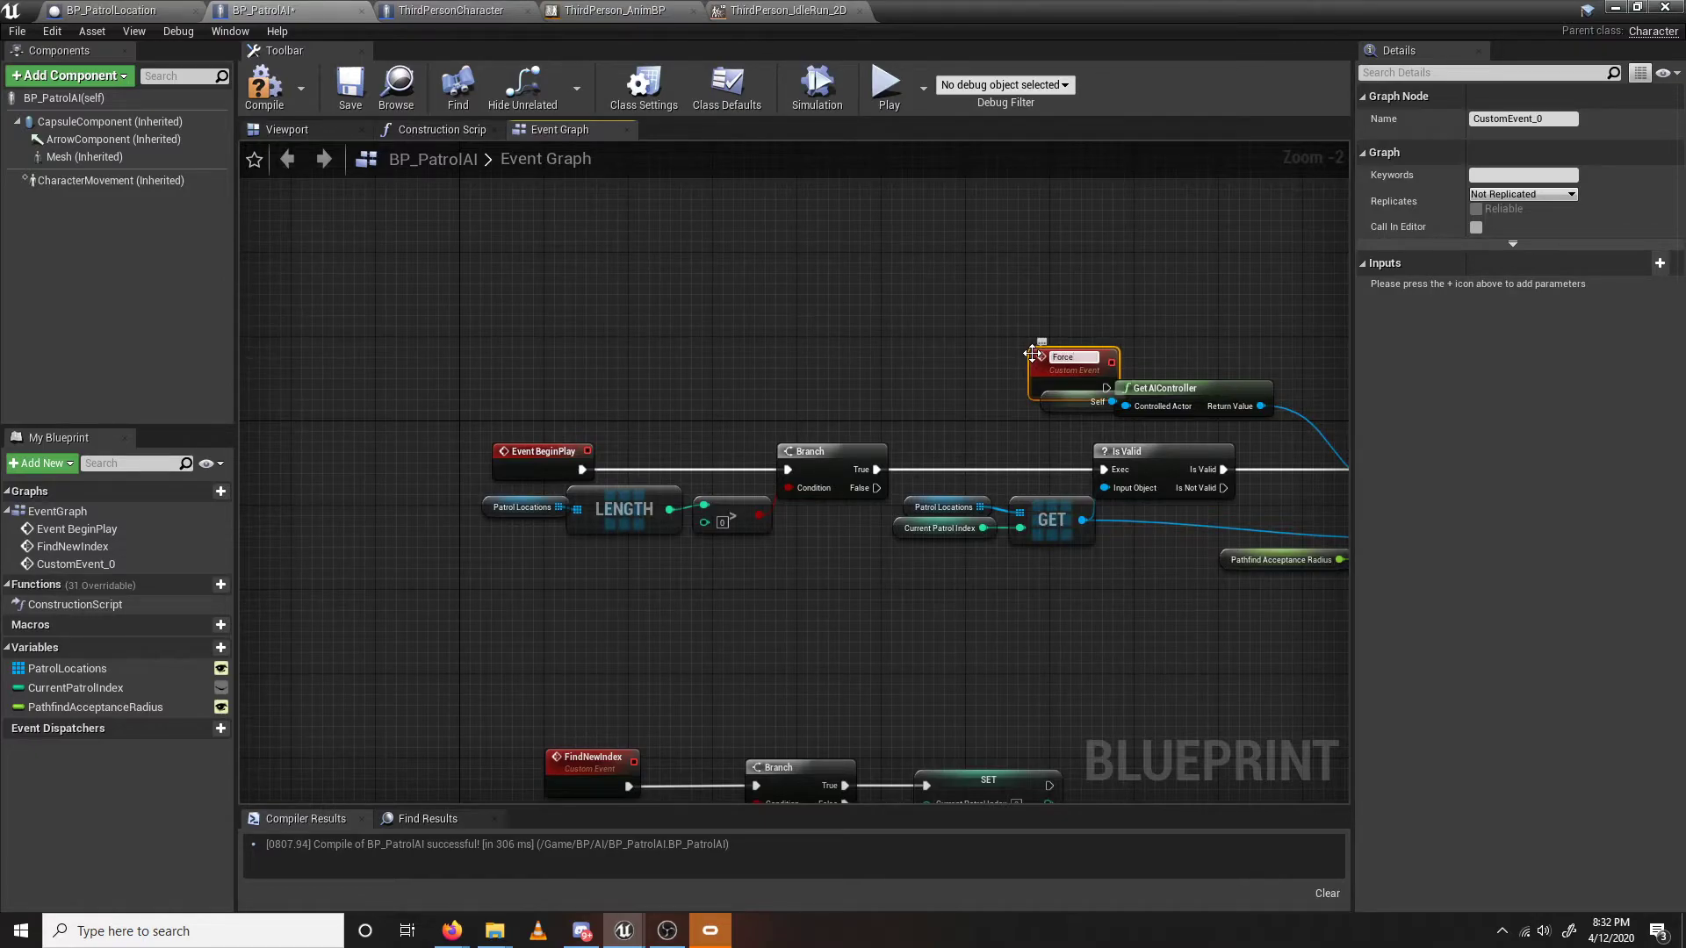
type("ForceWalkToTarget")
key("Return")
left_click_drag(1098, 360, 1102, 470)
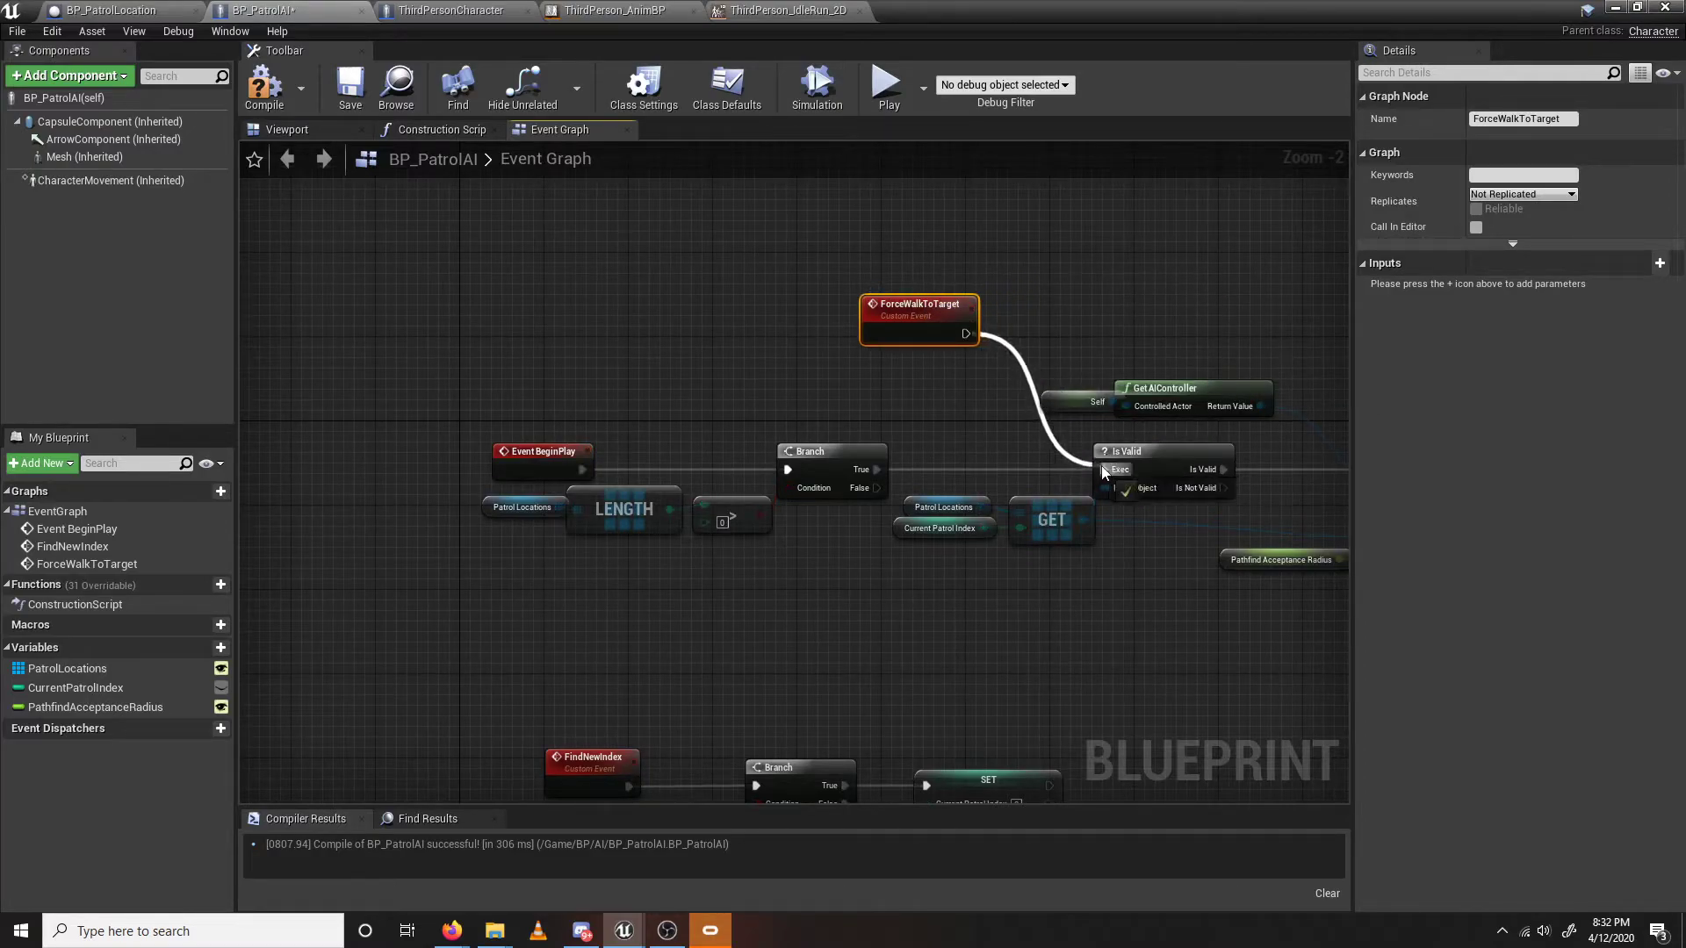
Call Force Walk to Target after both the ++ node and the Set Current Patrol Index node.
scroll(1131, 583, "down", 1)
right_click_drag(1131, 583, 855, 408)
left_click_drag(747, 676, 850, 674)
type("for")
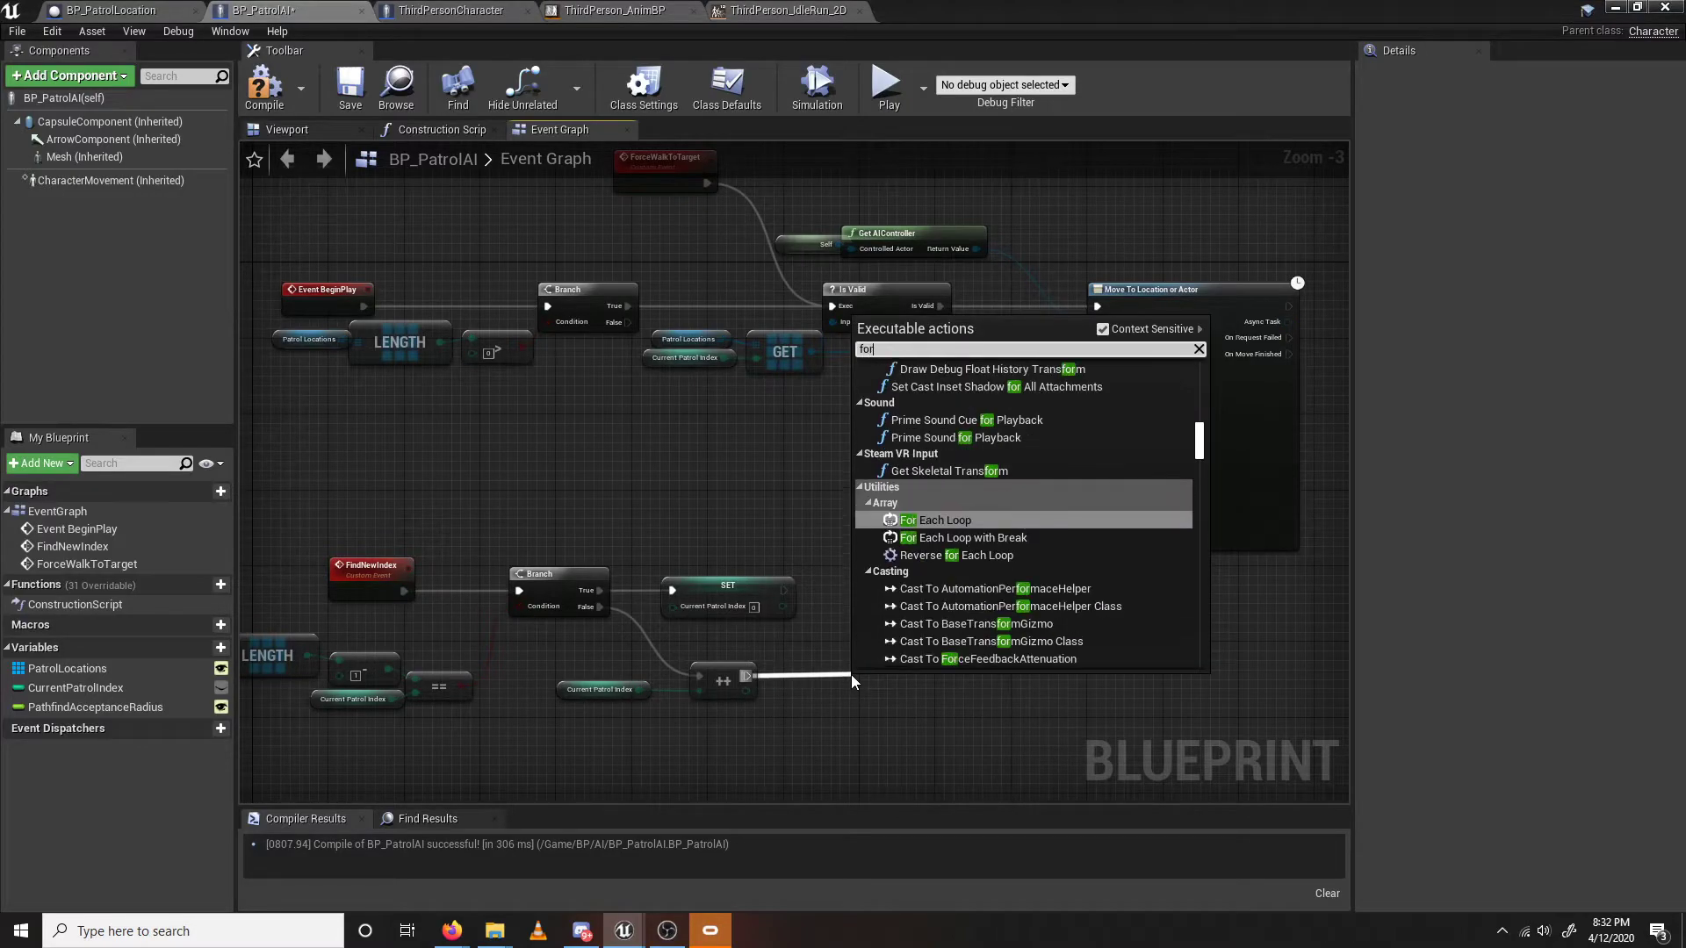
type("ce walk")
key("Return")
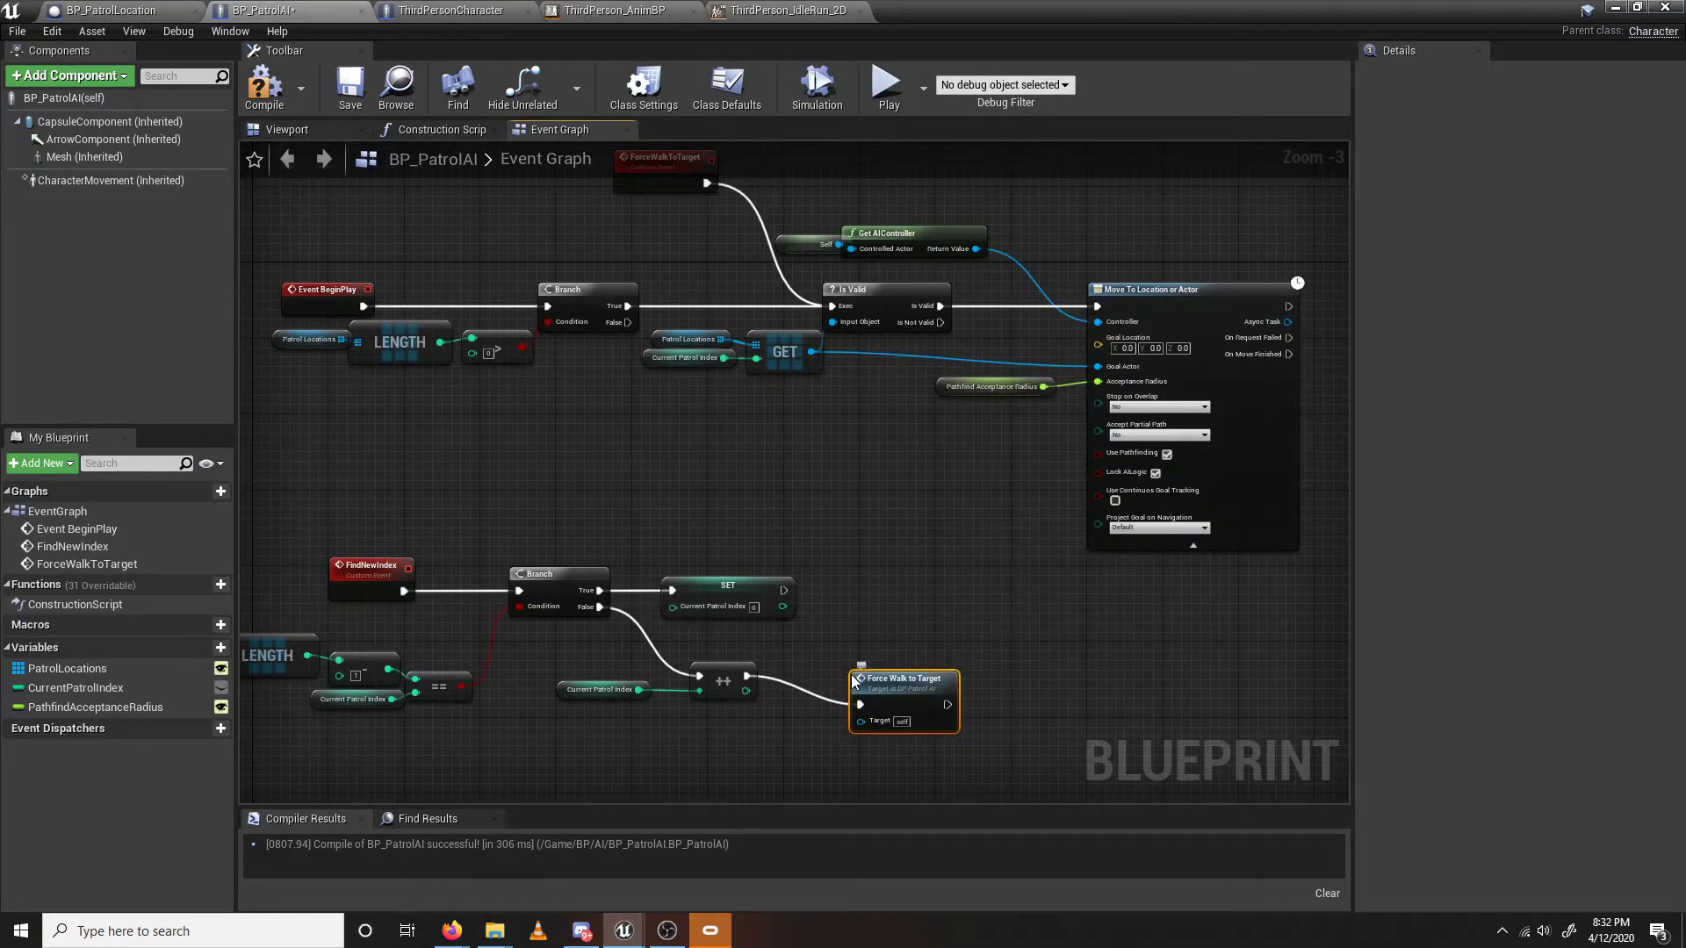
left_click_drag(783, 590, 883, 661)
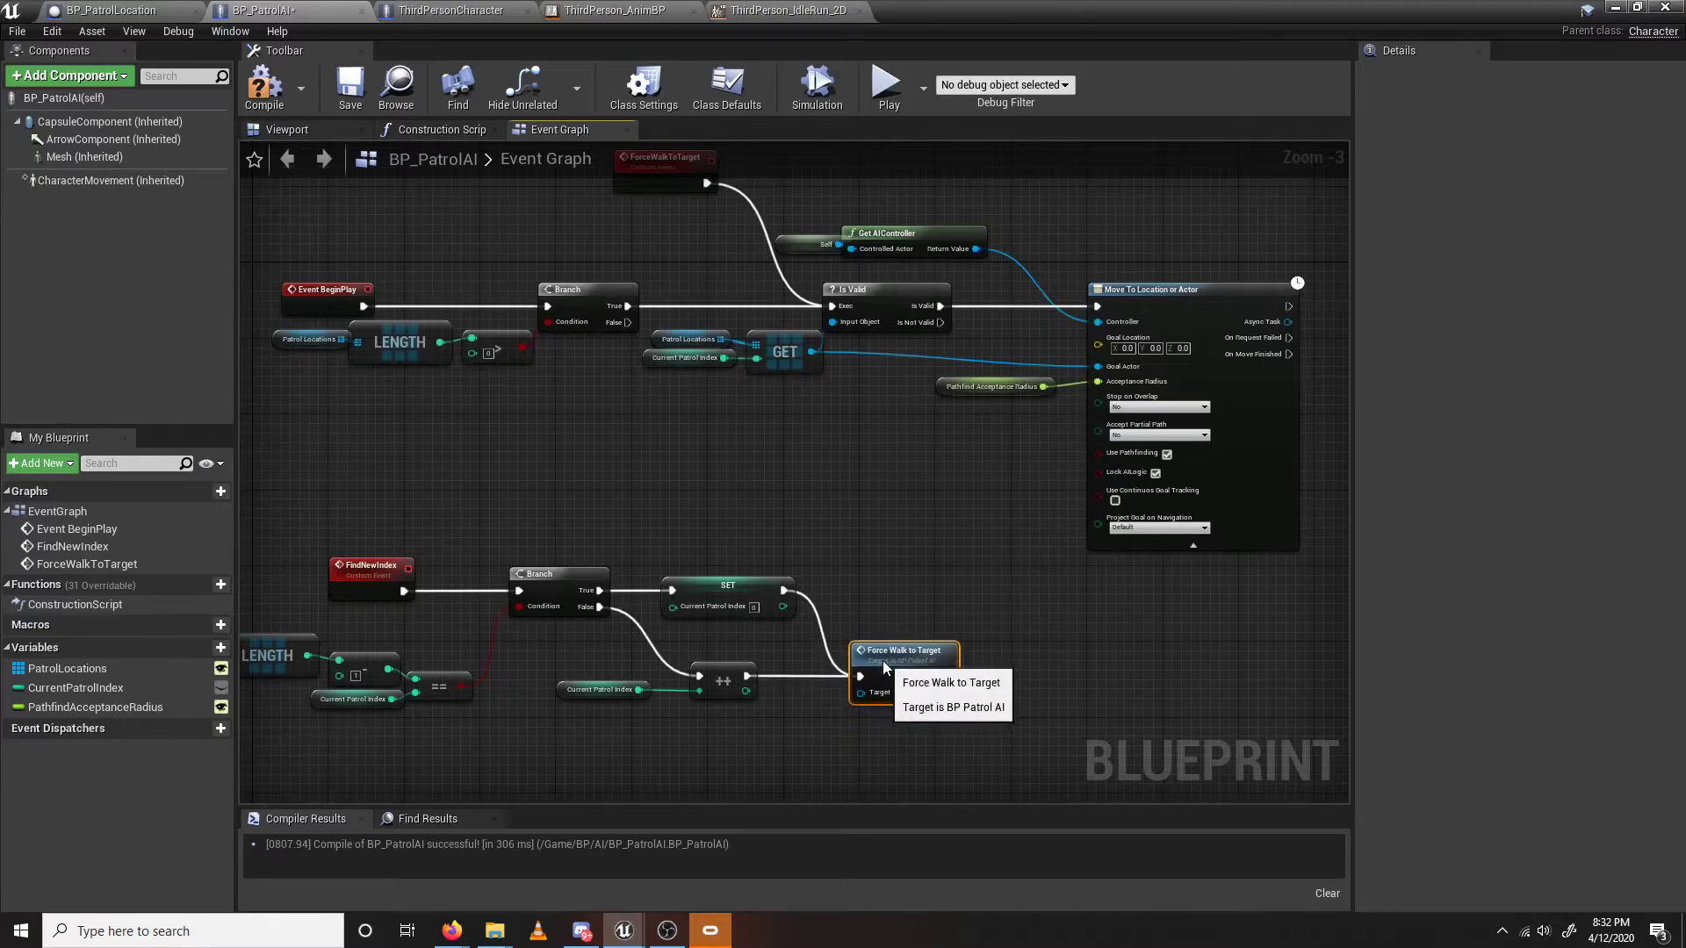
left_click(891, 570)
Call Find New Index from both the On Request Failed and On Move Finished outputs of Move To Location or Actor.
right_click_drag(892, 532, 524, 523)
right_click_drag(1079, 425, 1000, 433)
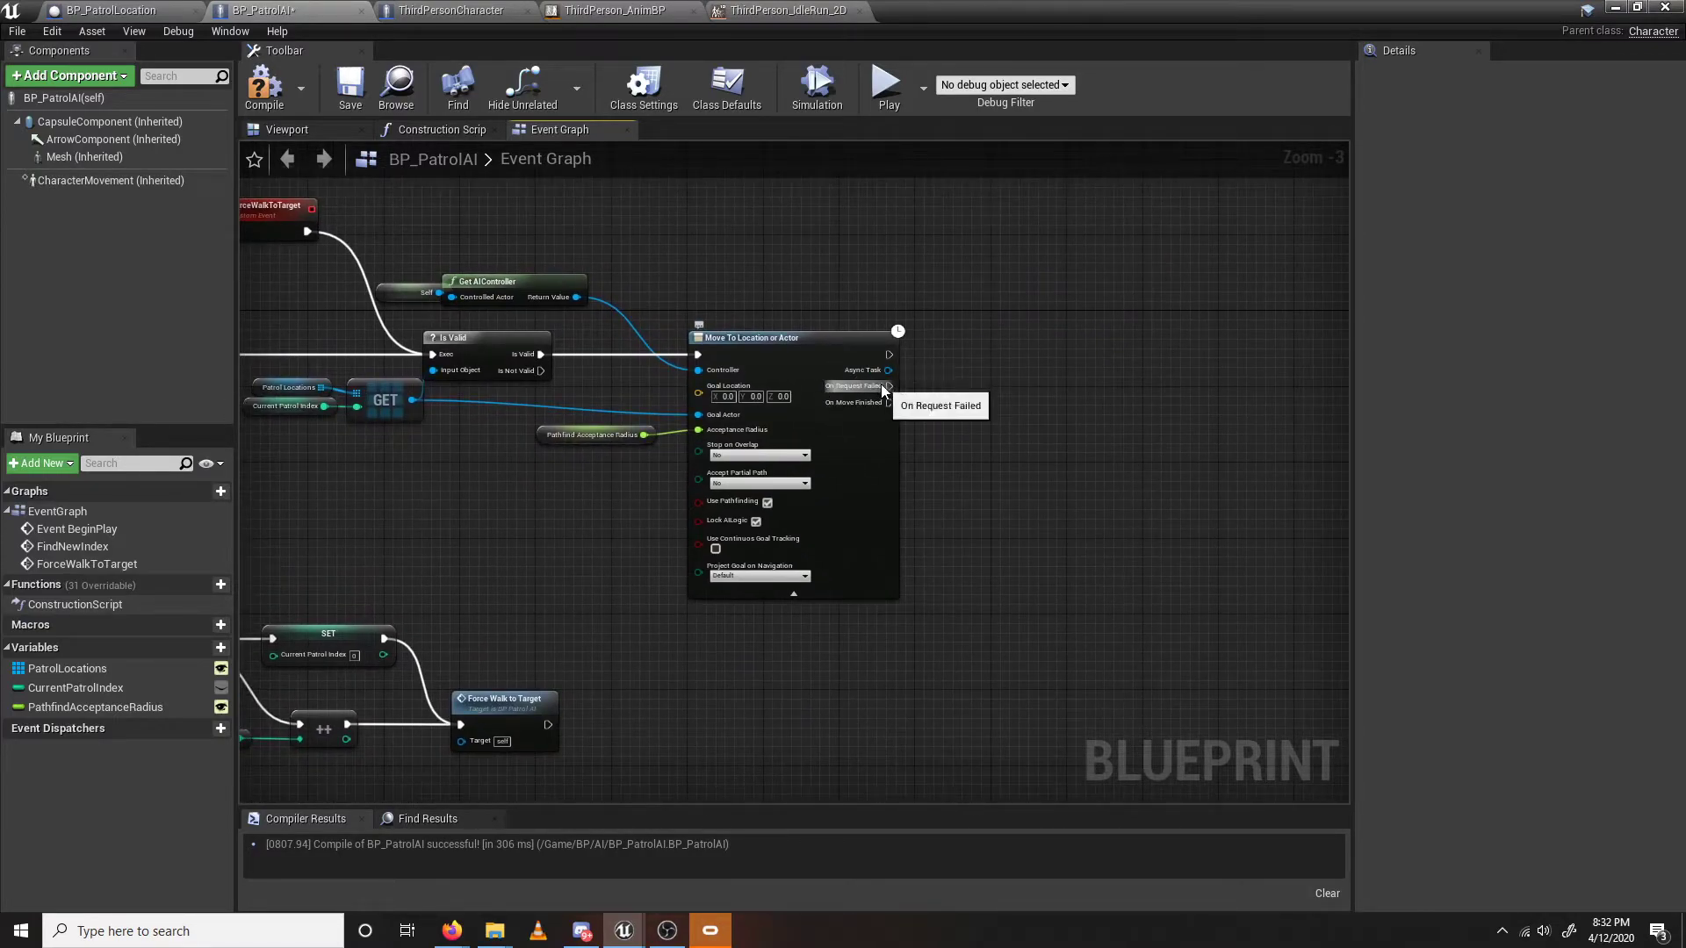
left_click_drag(885, 387, 978, 393)
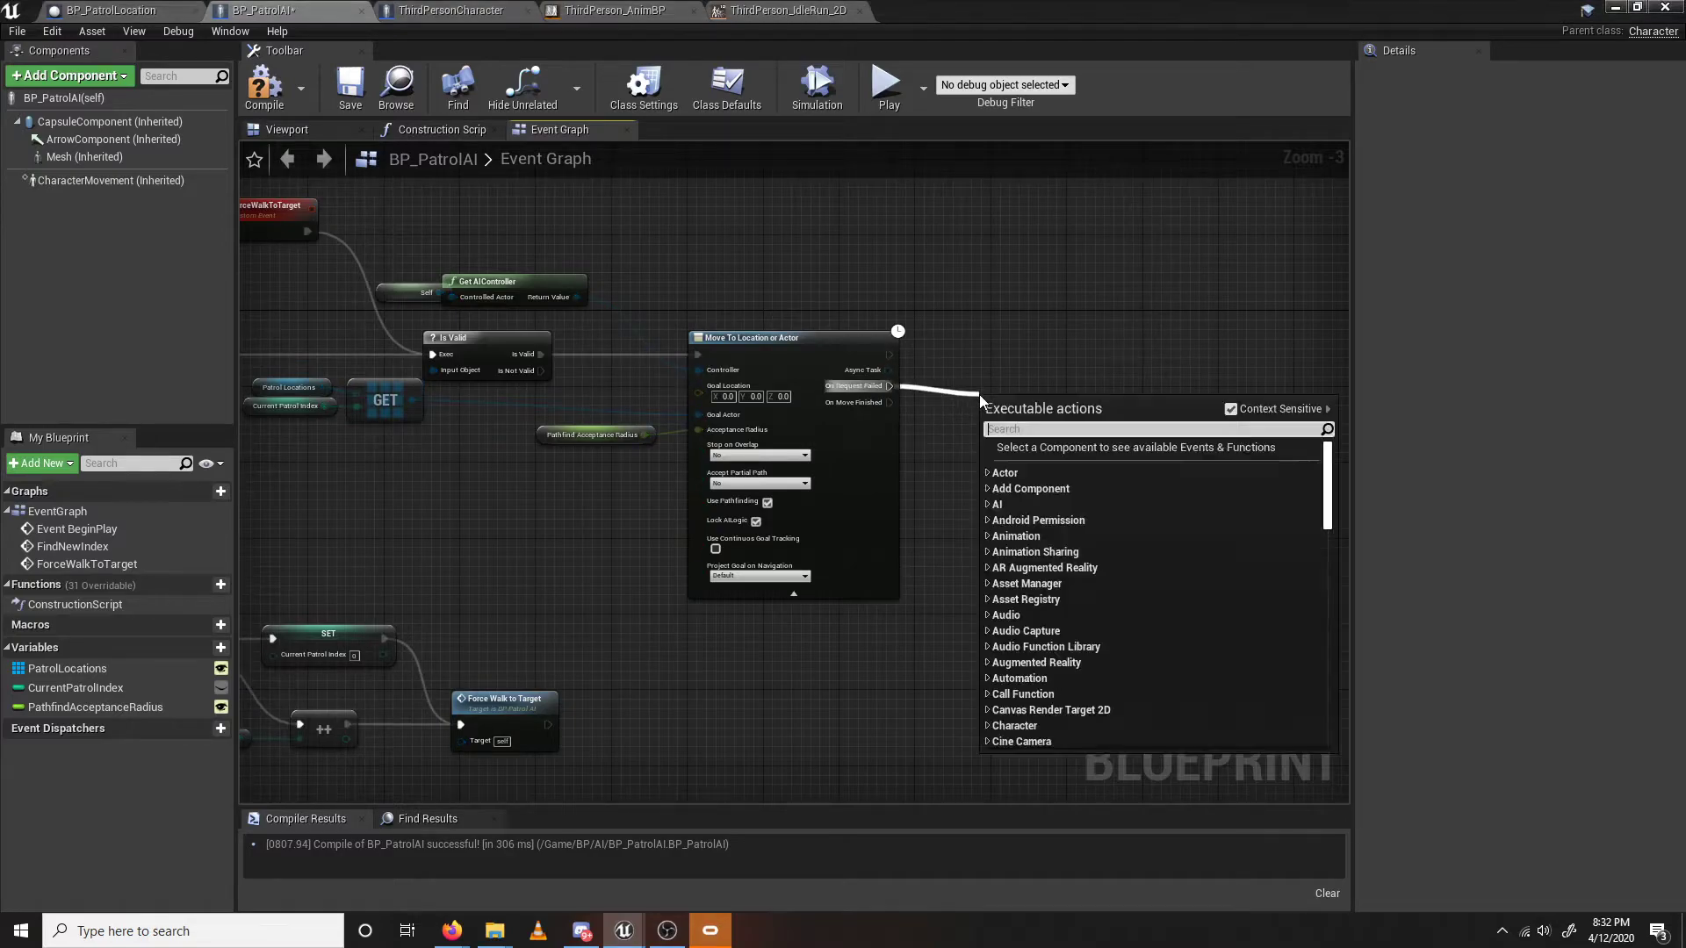
type("findnew")
key("Return")
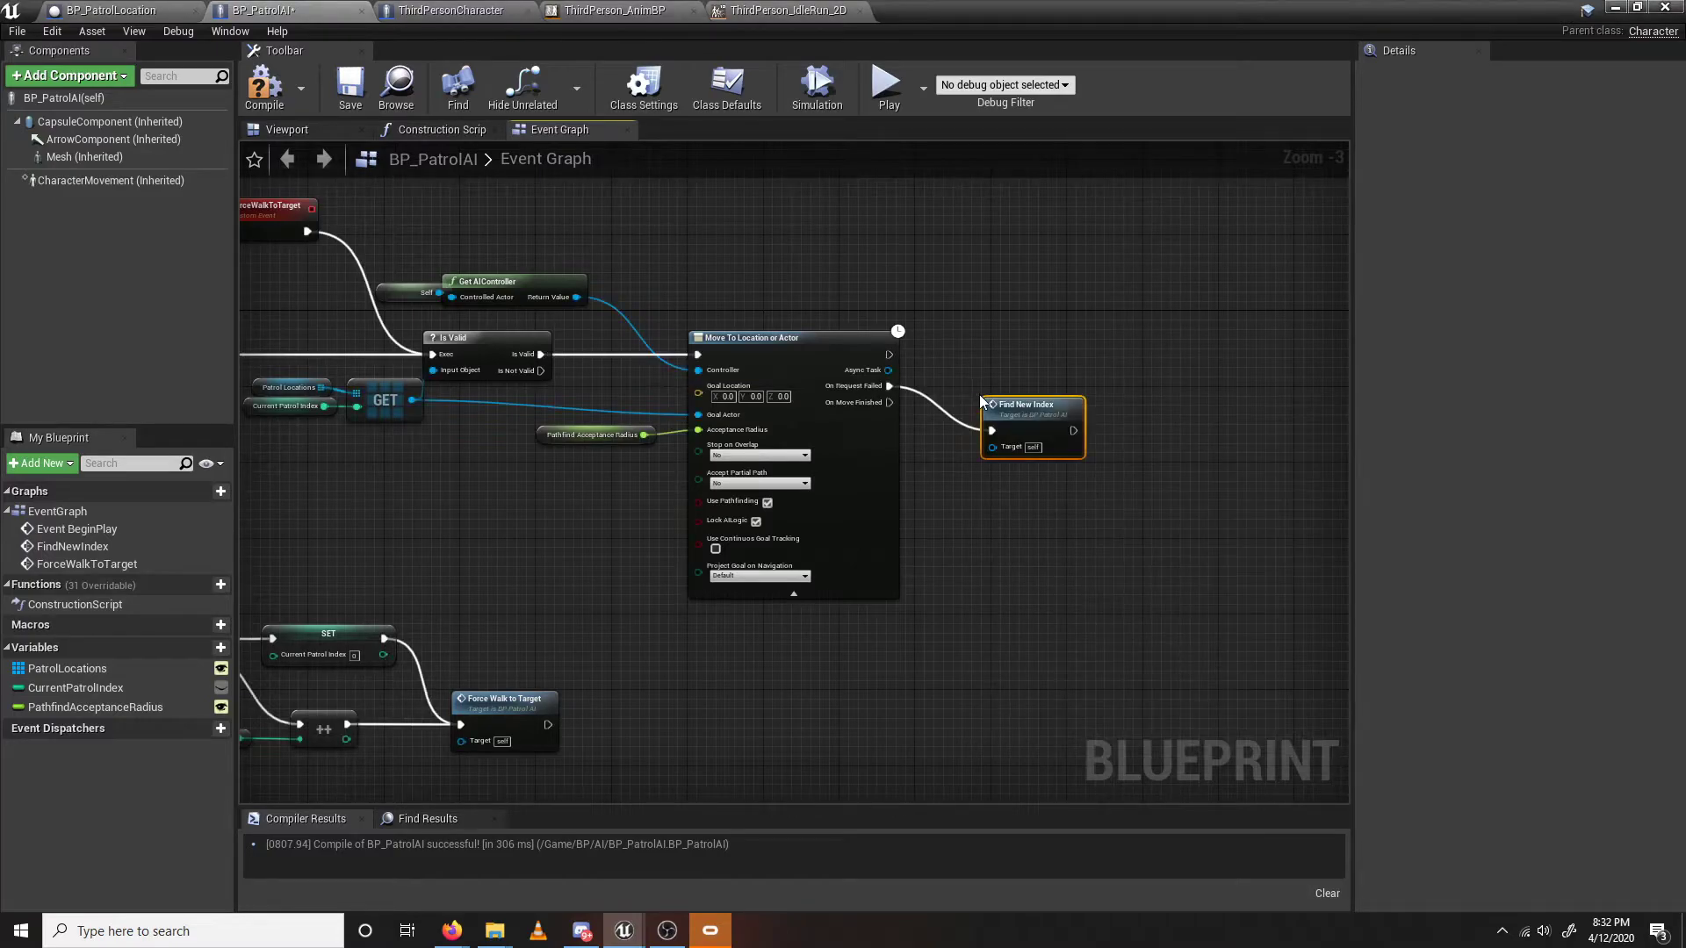
left_click_drag(889, 402, 985, 387)
left_click(1071, 461)
Shift the FindNewIndex node group slightly to the right beneath the BeginPlay chain.
right_click_drag(1072, 463, 1229, 504)
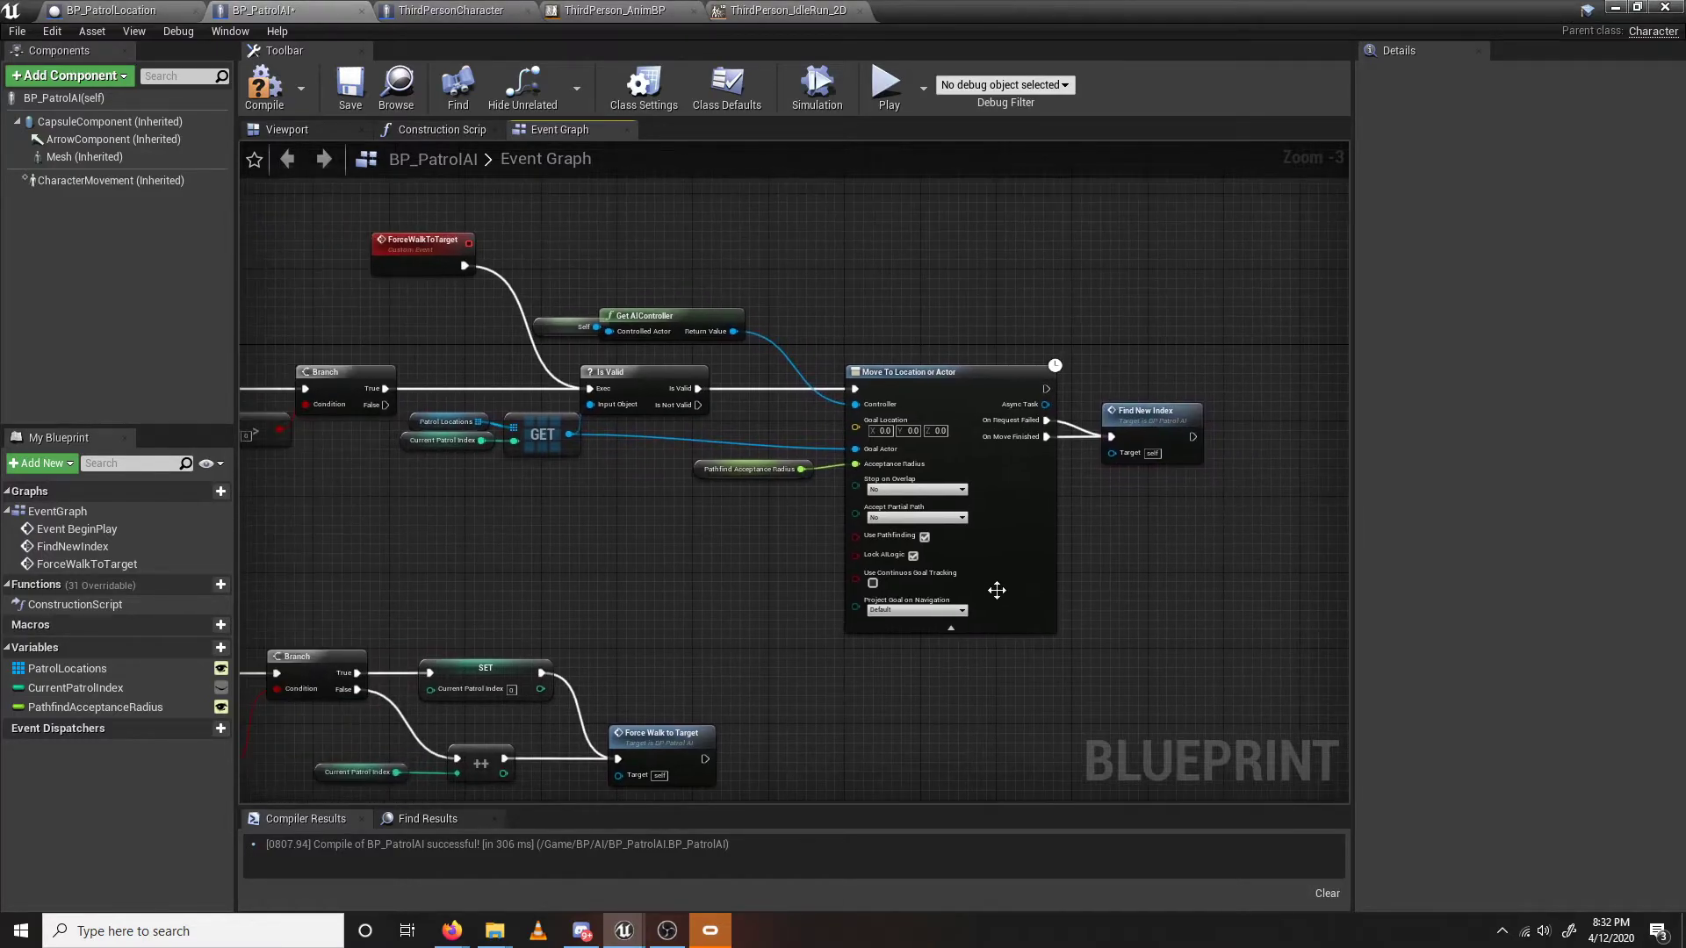
scroll(1004, 583, "down", 1)
right_click_drag(798, 696, 1082, 627)
left_click_drag(471, 548, 1073, 717)
left_click_drag(1041, 643, 1119, 650)
left_click(1023, 523)
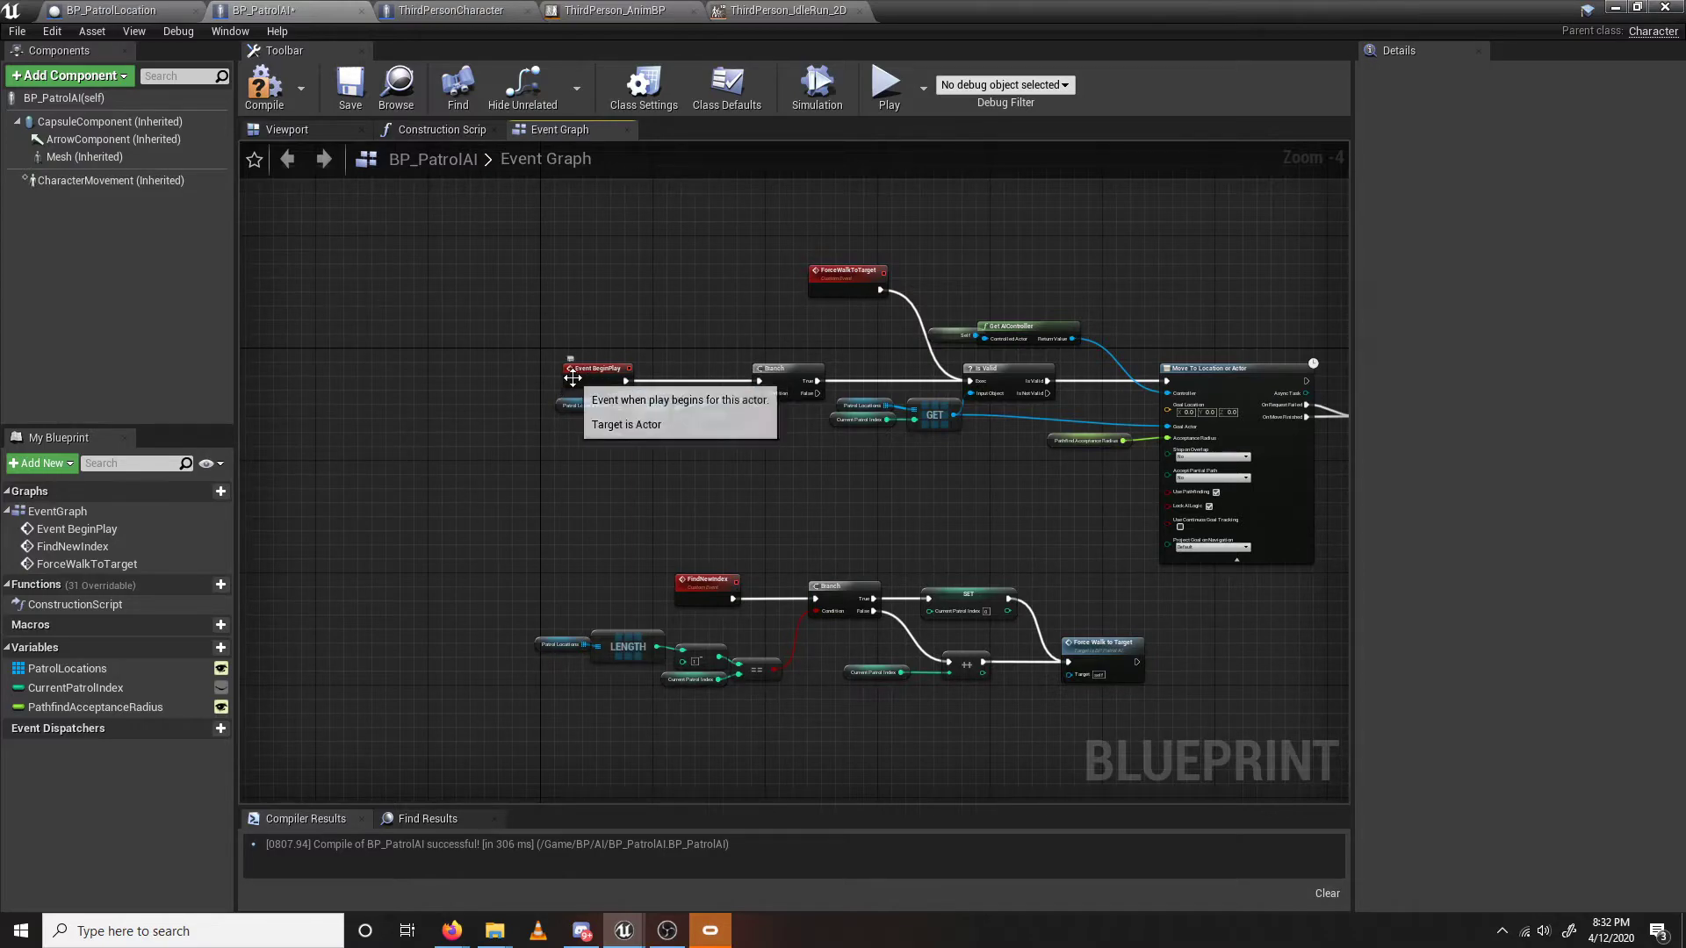
Review the BeginPlay chain's Patrol Locations length check and the nodes that follow it.
left_click_drag(586, 435, 725, 414)
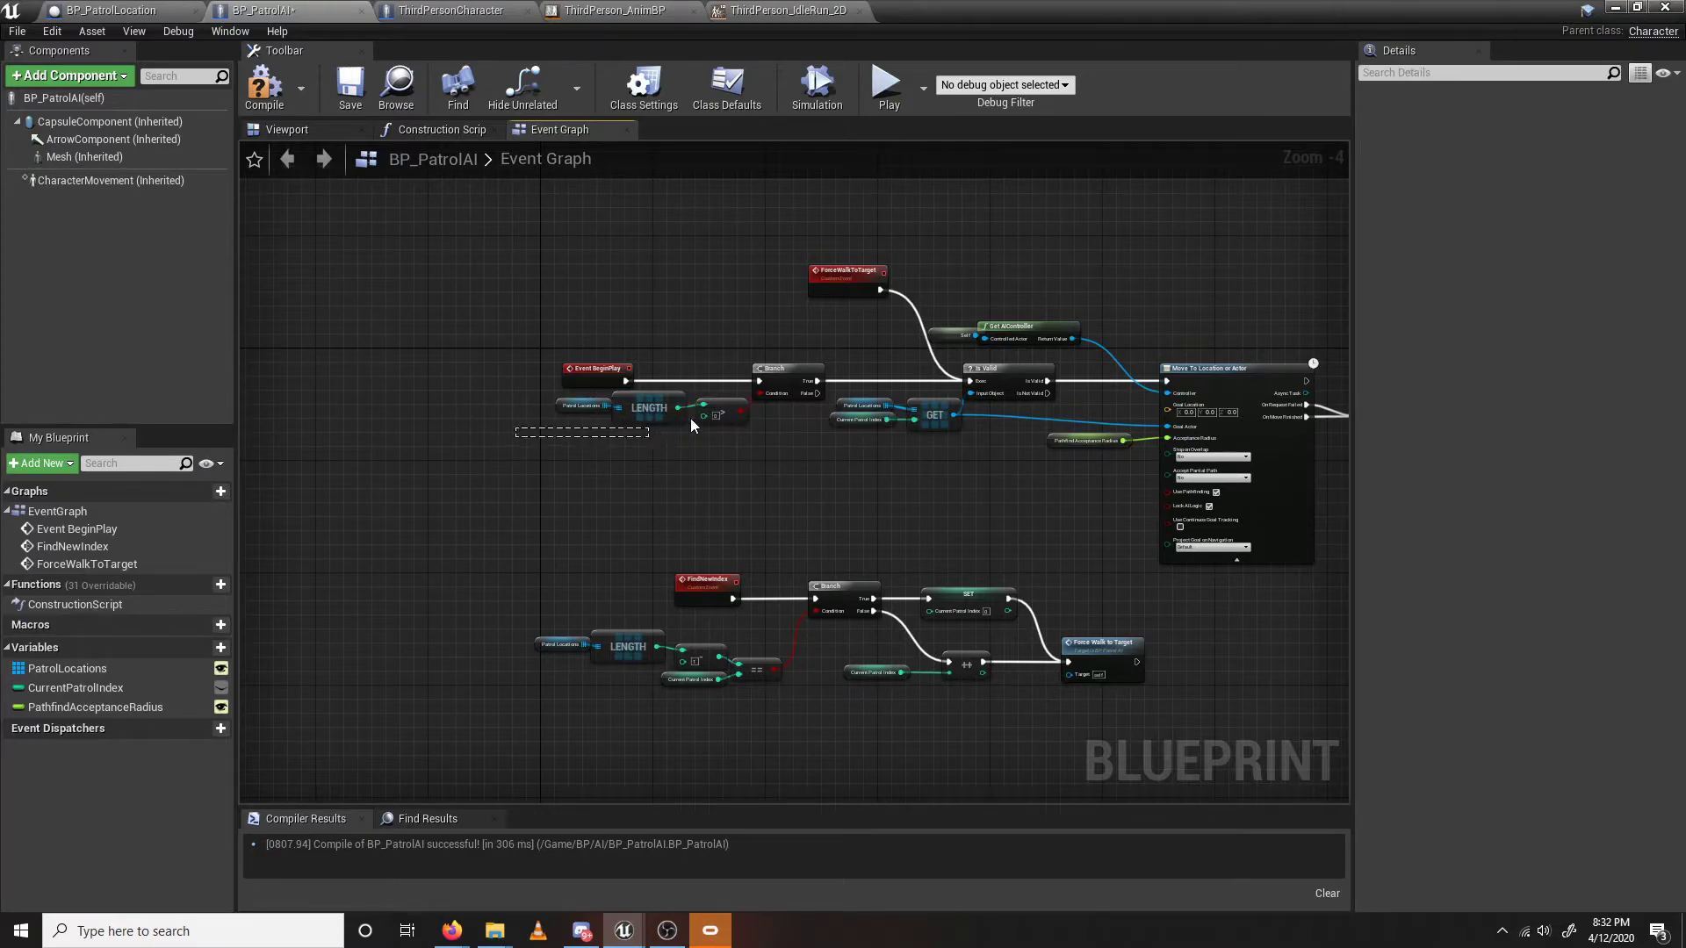
left_click(743, 489)
left_click_drag(527, 387, 534, 398)
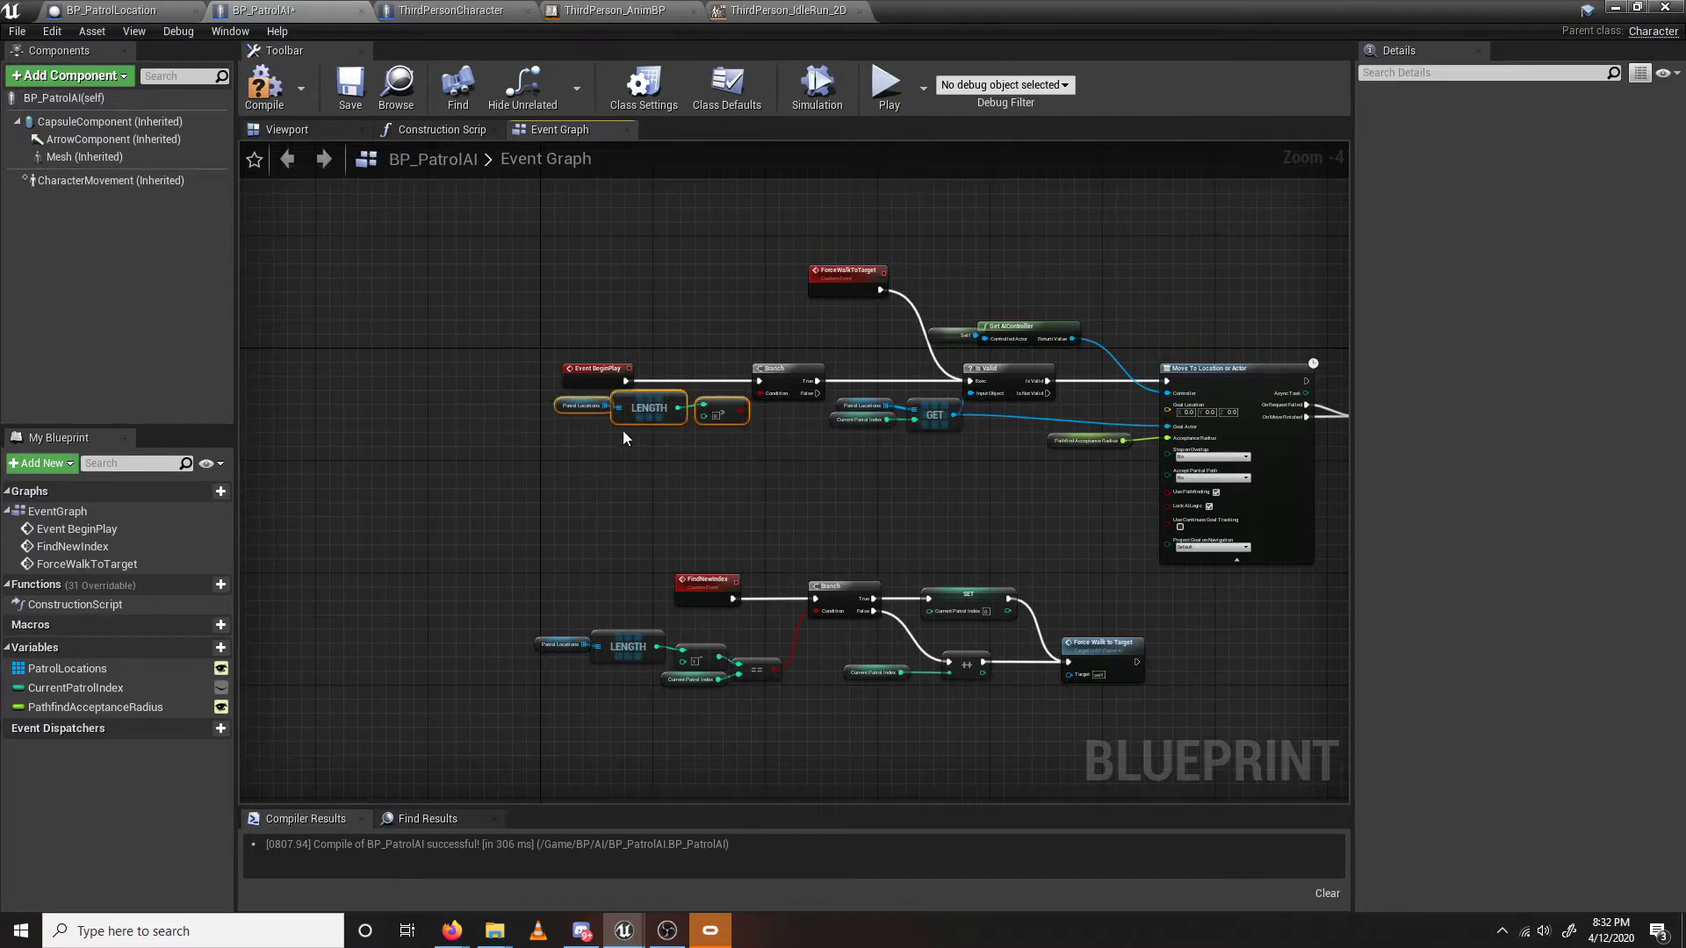
left_click(753, 479)
right_click_drag(767, 480, 647, 501)
left_click_drag(808, 429, 809, 428)
left_click(845, 512)
right_click_drag(847, 516, 704, 480)
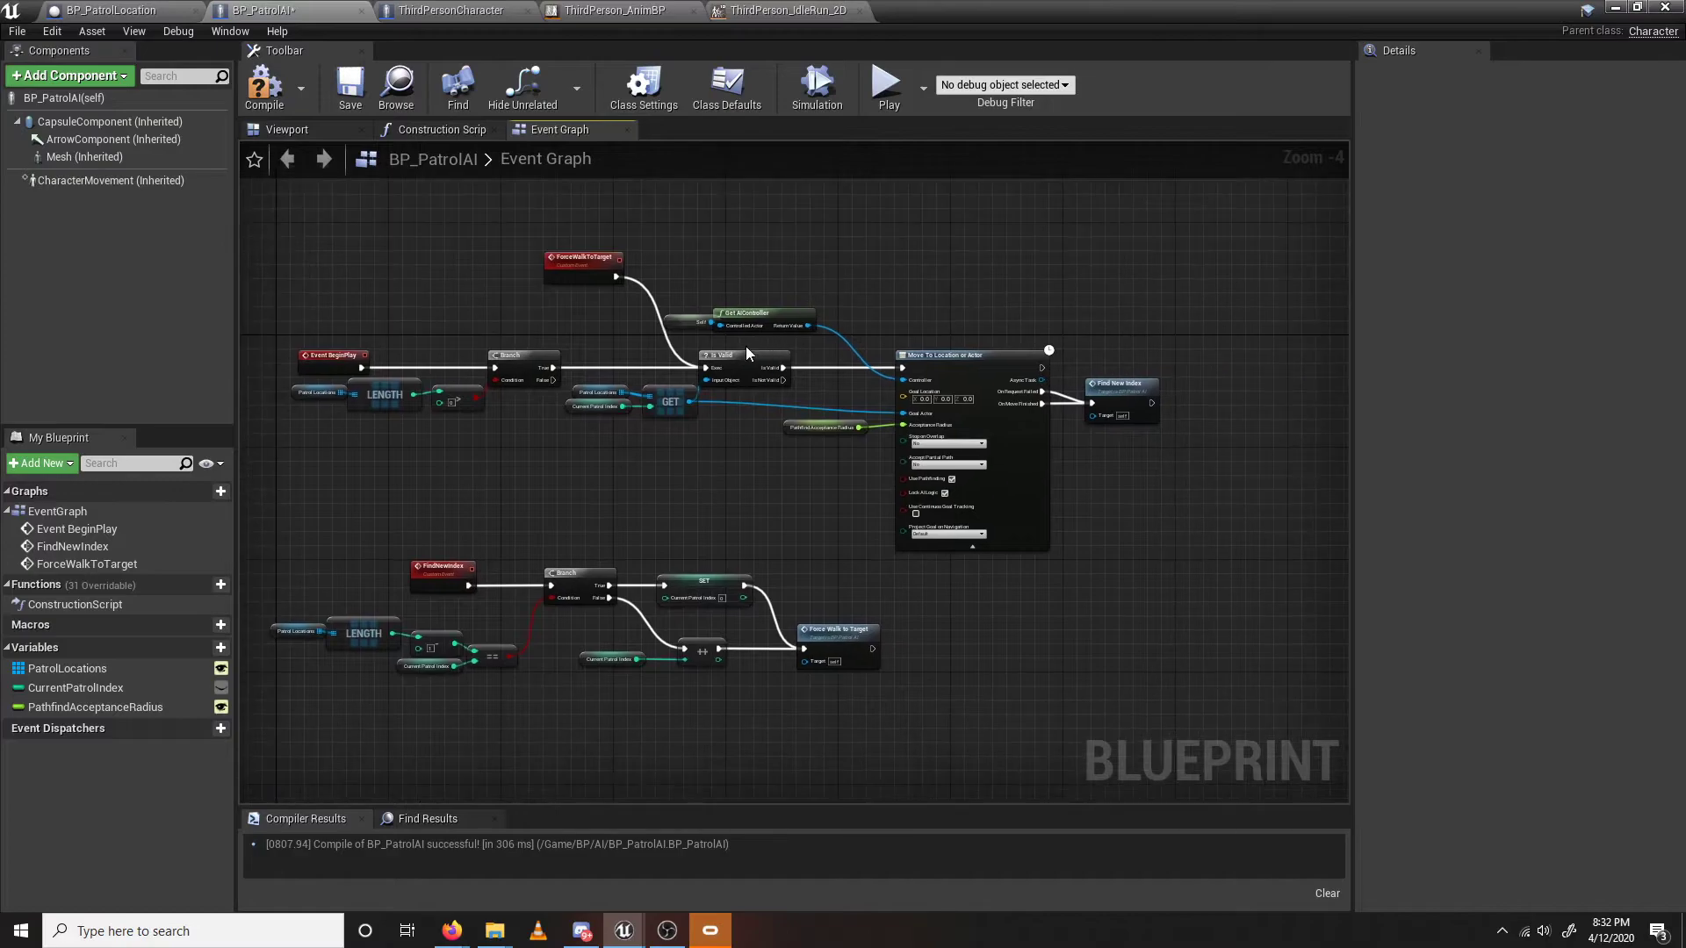
Examine the Move To Location or Actor node and the Patrol Locations and Current Patrol Index inputs feeding its goal actor.
left_click_drag(893, 344, 1035, 515)
left_click_drag(806, 469, 904, 424)
left_click(677, 444)
left_click(578, 412)
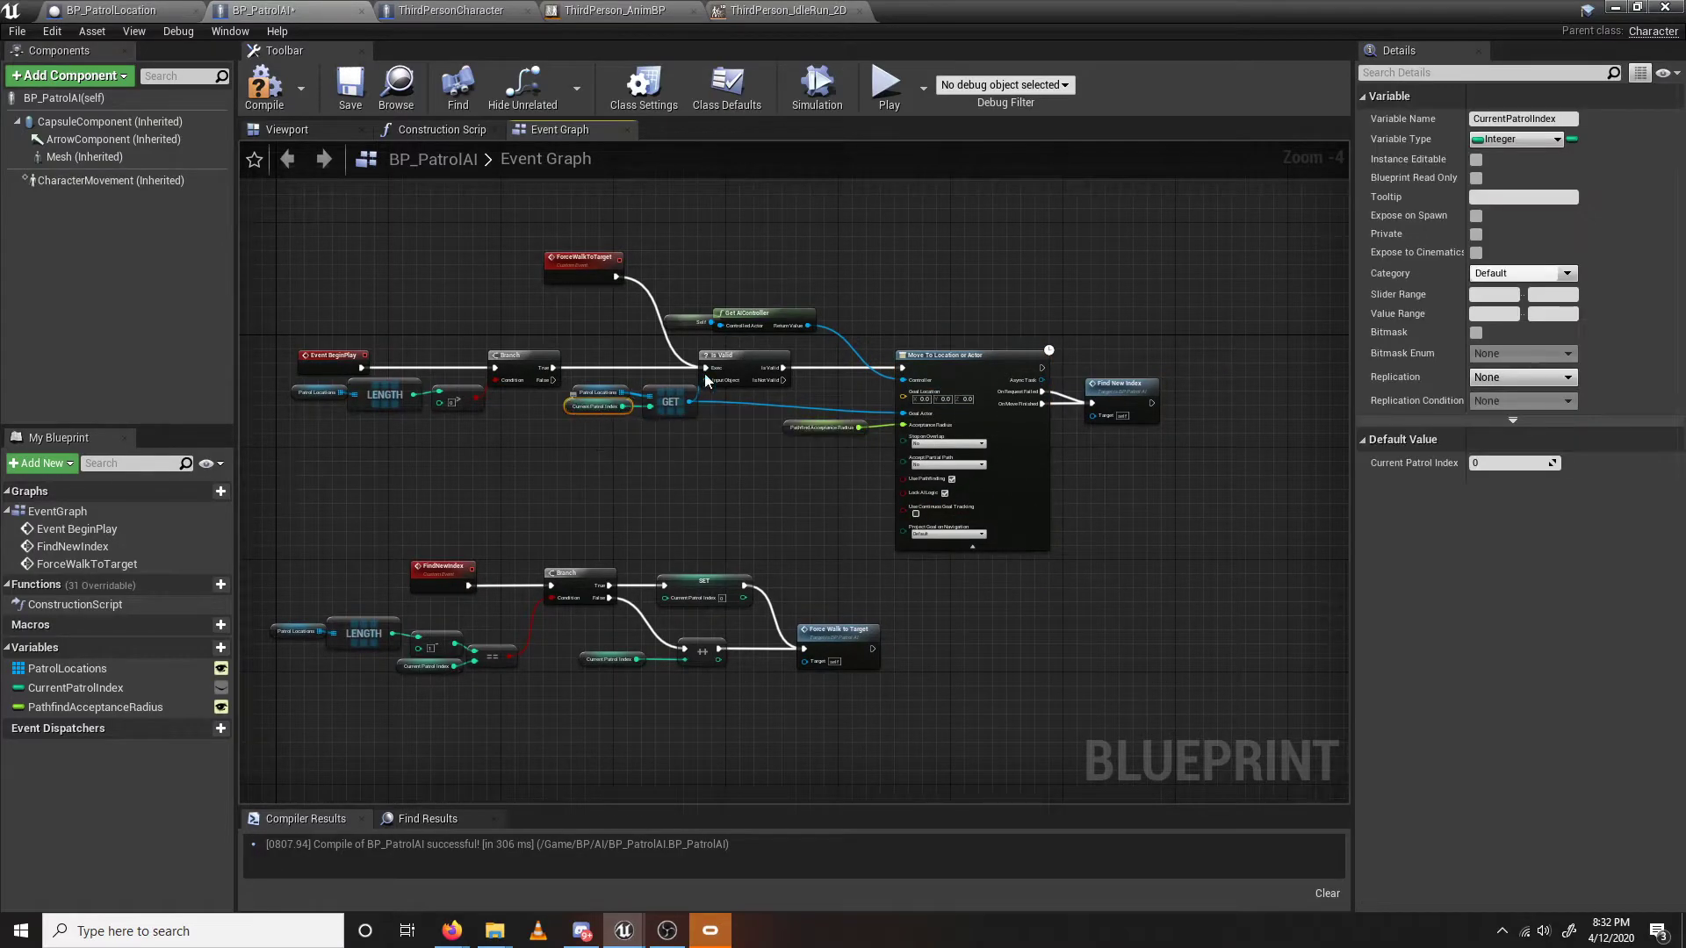
left_click(970, 370)
scroll(931, 456, "up", 5)
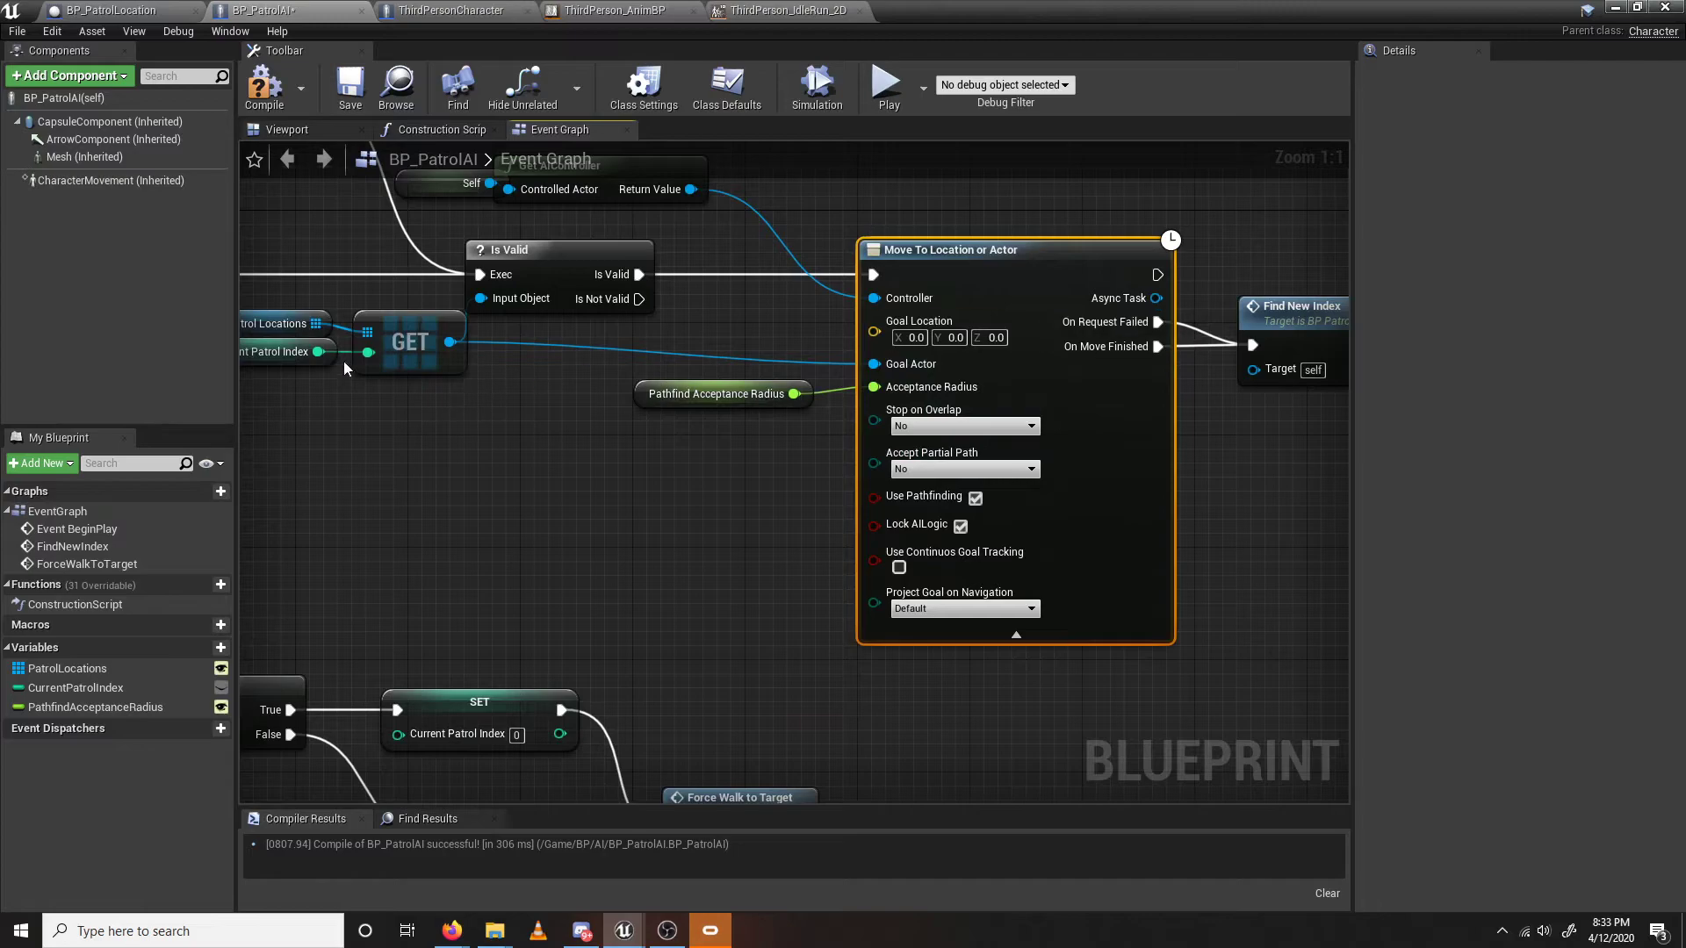
right_click_drag(405, 464, 683, 492)
left_click_drag(542, 425, 553, 318)
left_click(558, 425)
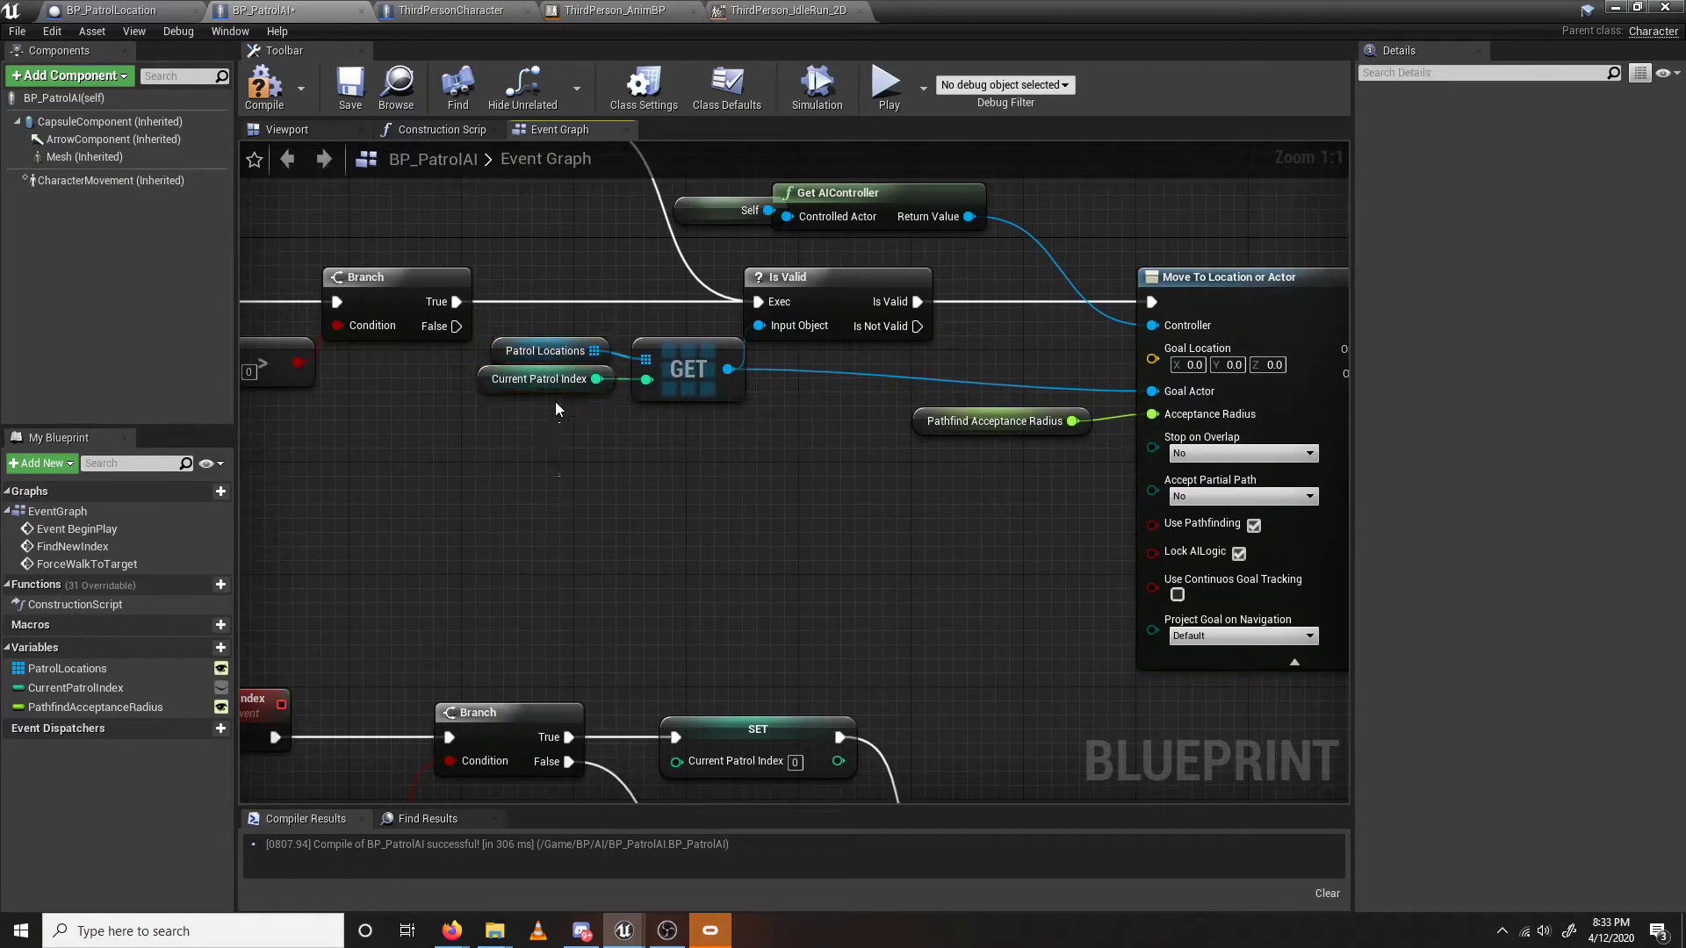
left_click_drag(609, 522, 555, 348)
left_click_drag(678, 432, 551, 351)
left_click(693, 466)
Follow the Find New Index call after the move node to its event definition and inspect that logic.
scroll(764, 510, "down", 2)
right_click_drag(764, 509, 516, 523)
right_click_drag(988, 514, 826, 518)
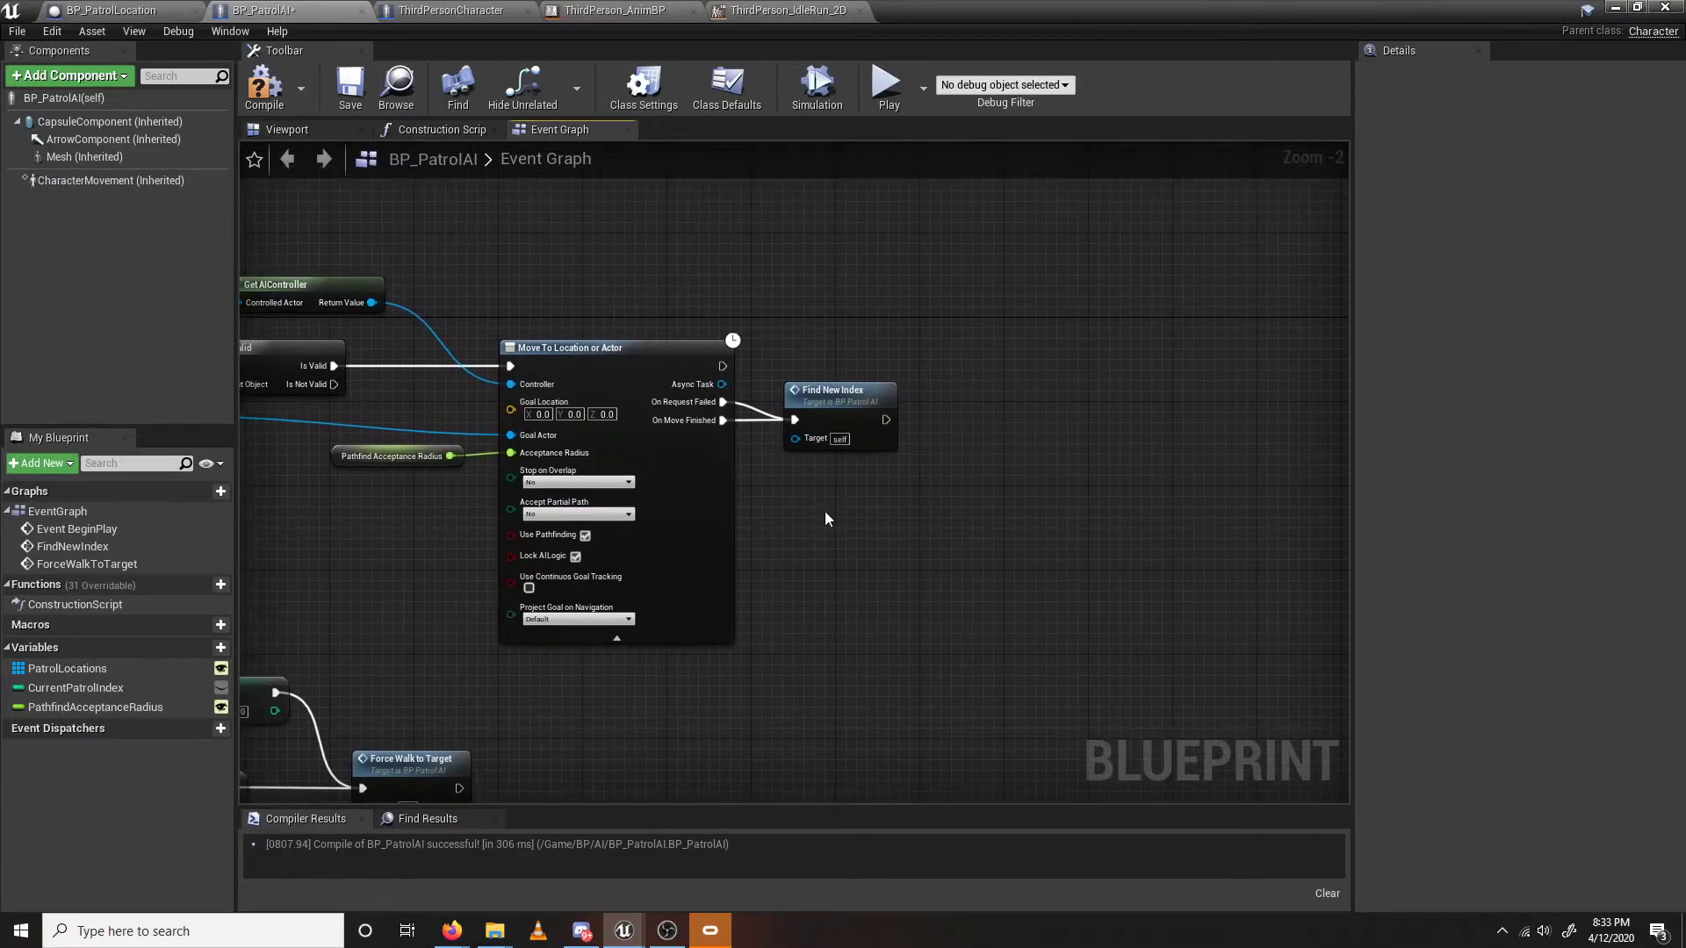
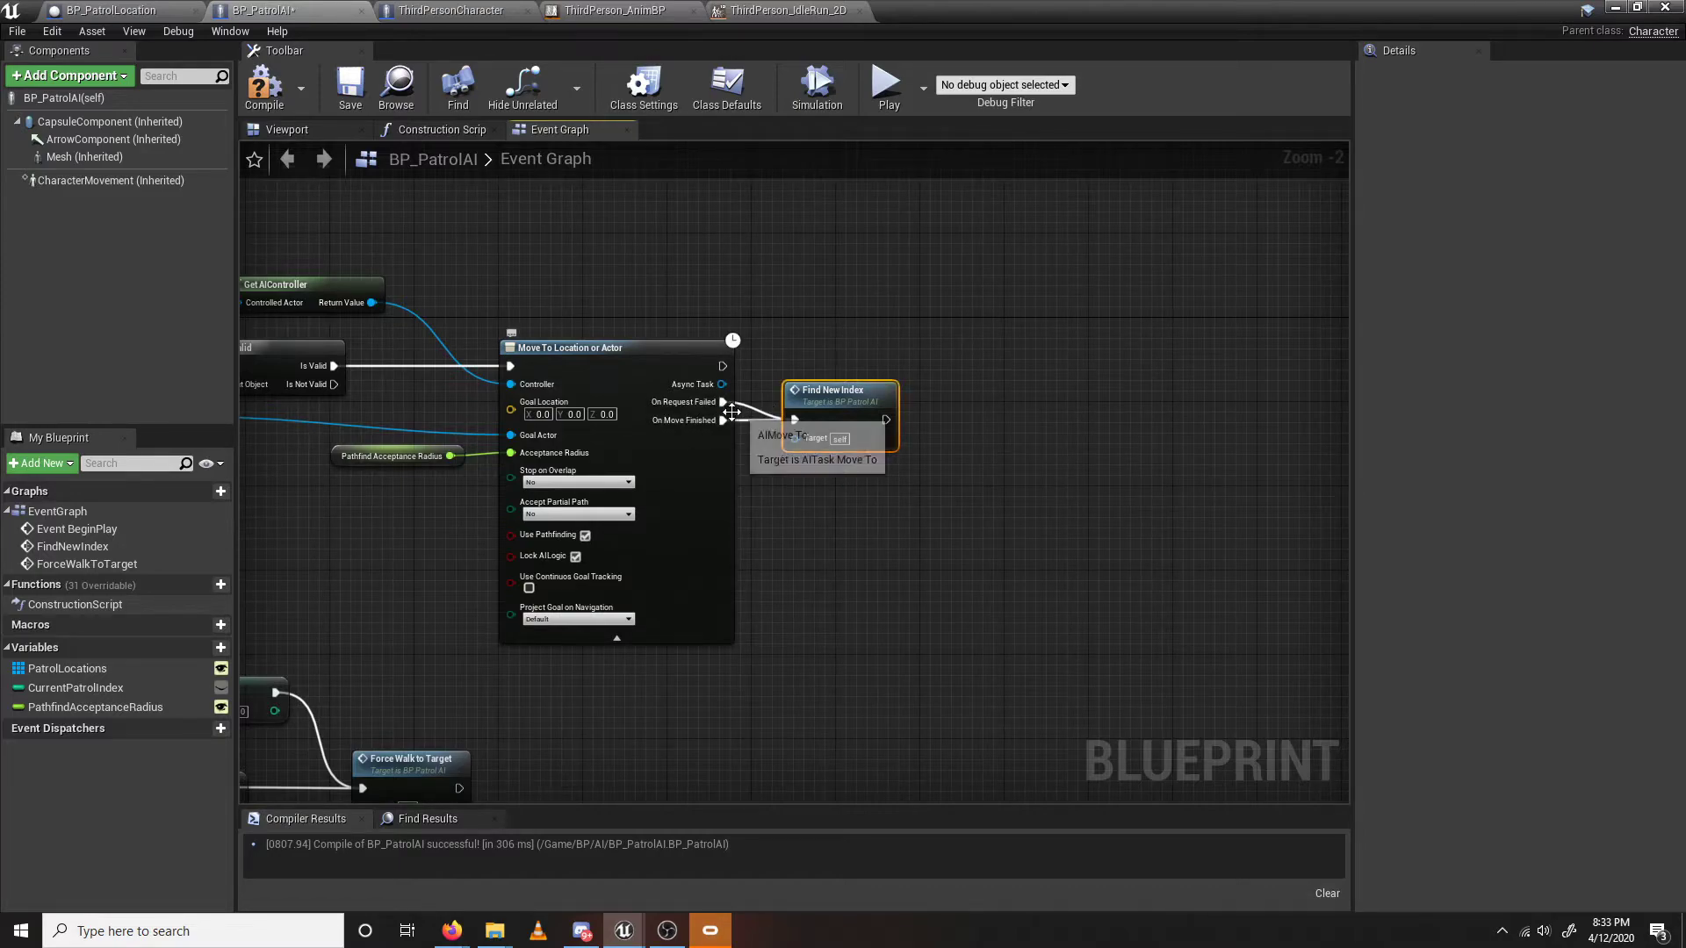
left_click_drag(852, 502, 852, 502)
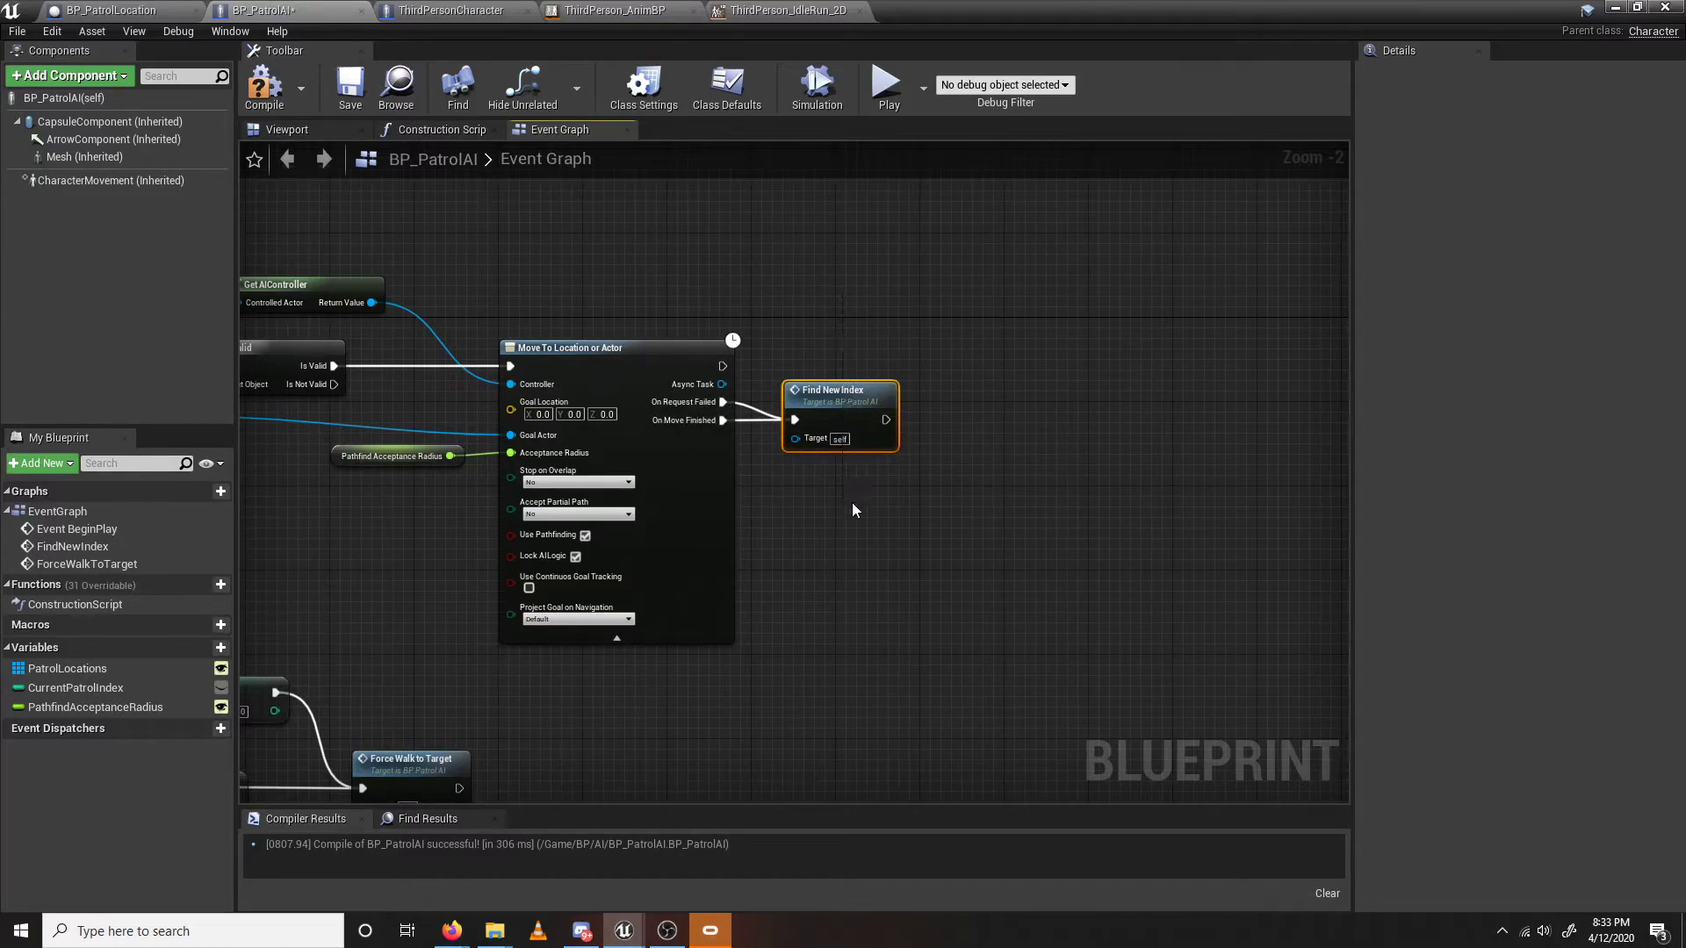
left_click_drag(844, 389, 855, 390)
double_click(855, 391)
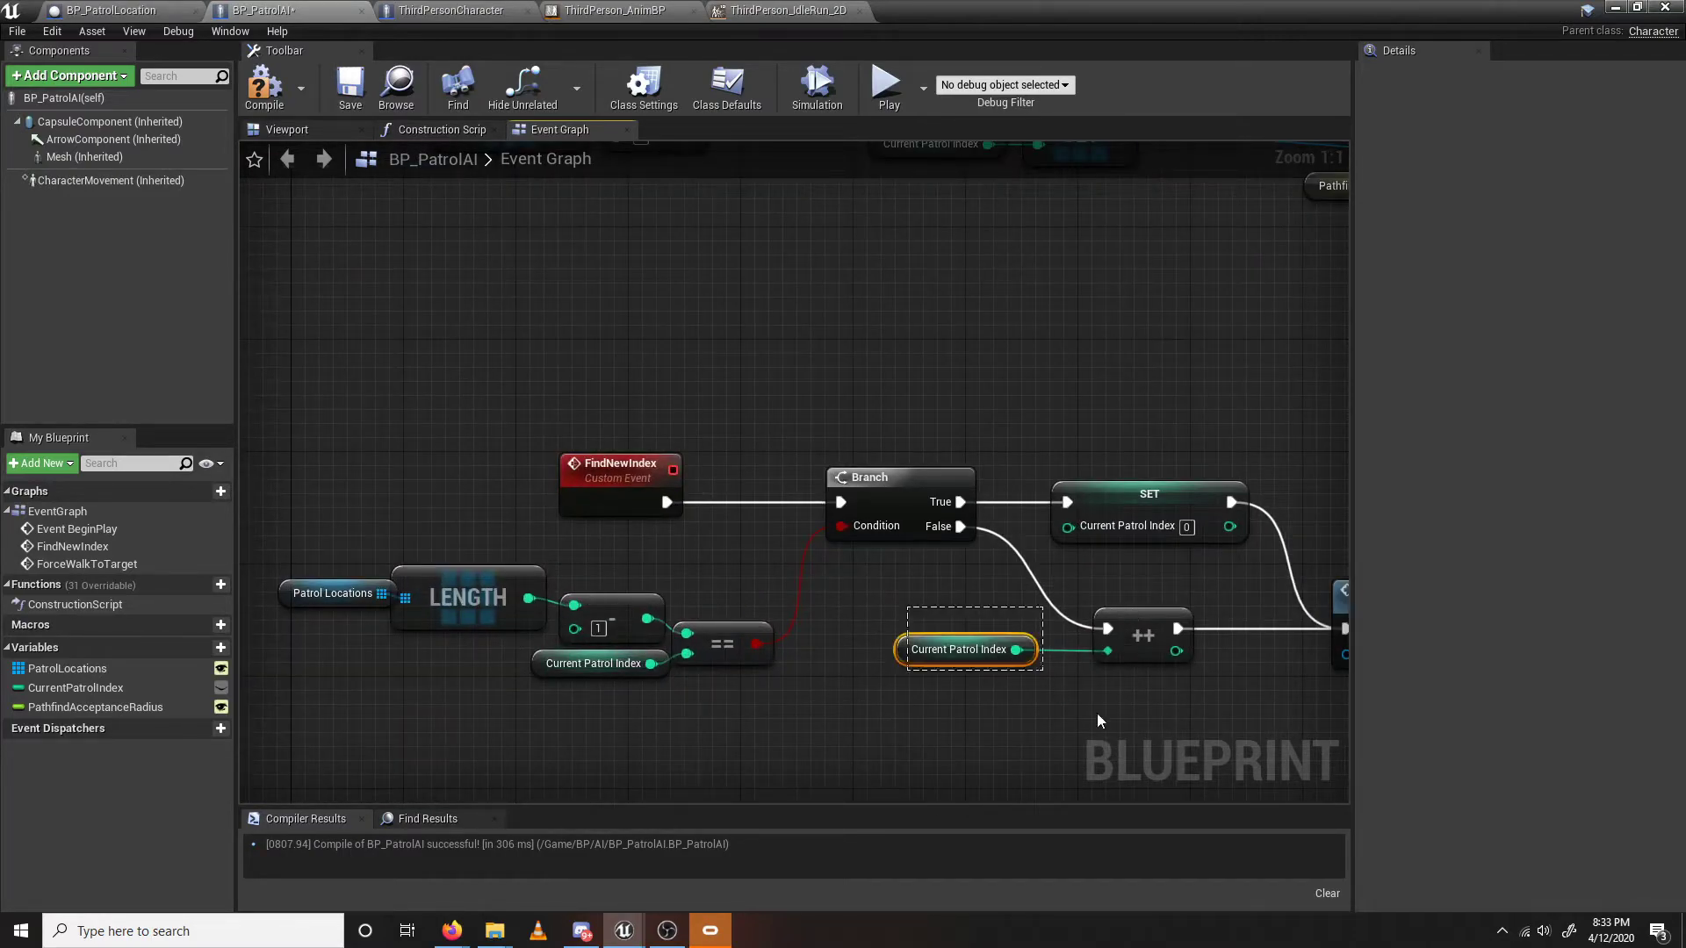
Follow the index increment through the Force Walk to Target call to its event and inspect the Patrol Locations Get node.
left_click_drag(1059, 684, 1157, 738)
right_click_drag(1157, 738, 856, 671)
right_click_drag(1054, 628, 848, 642)
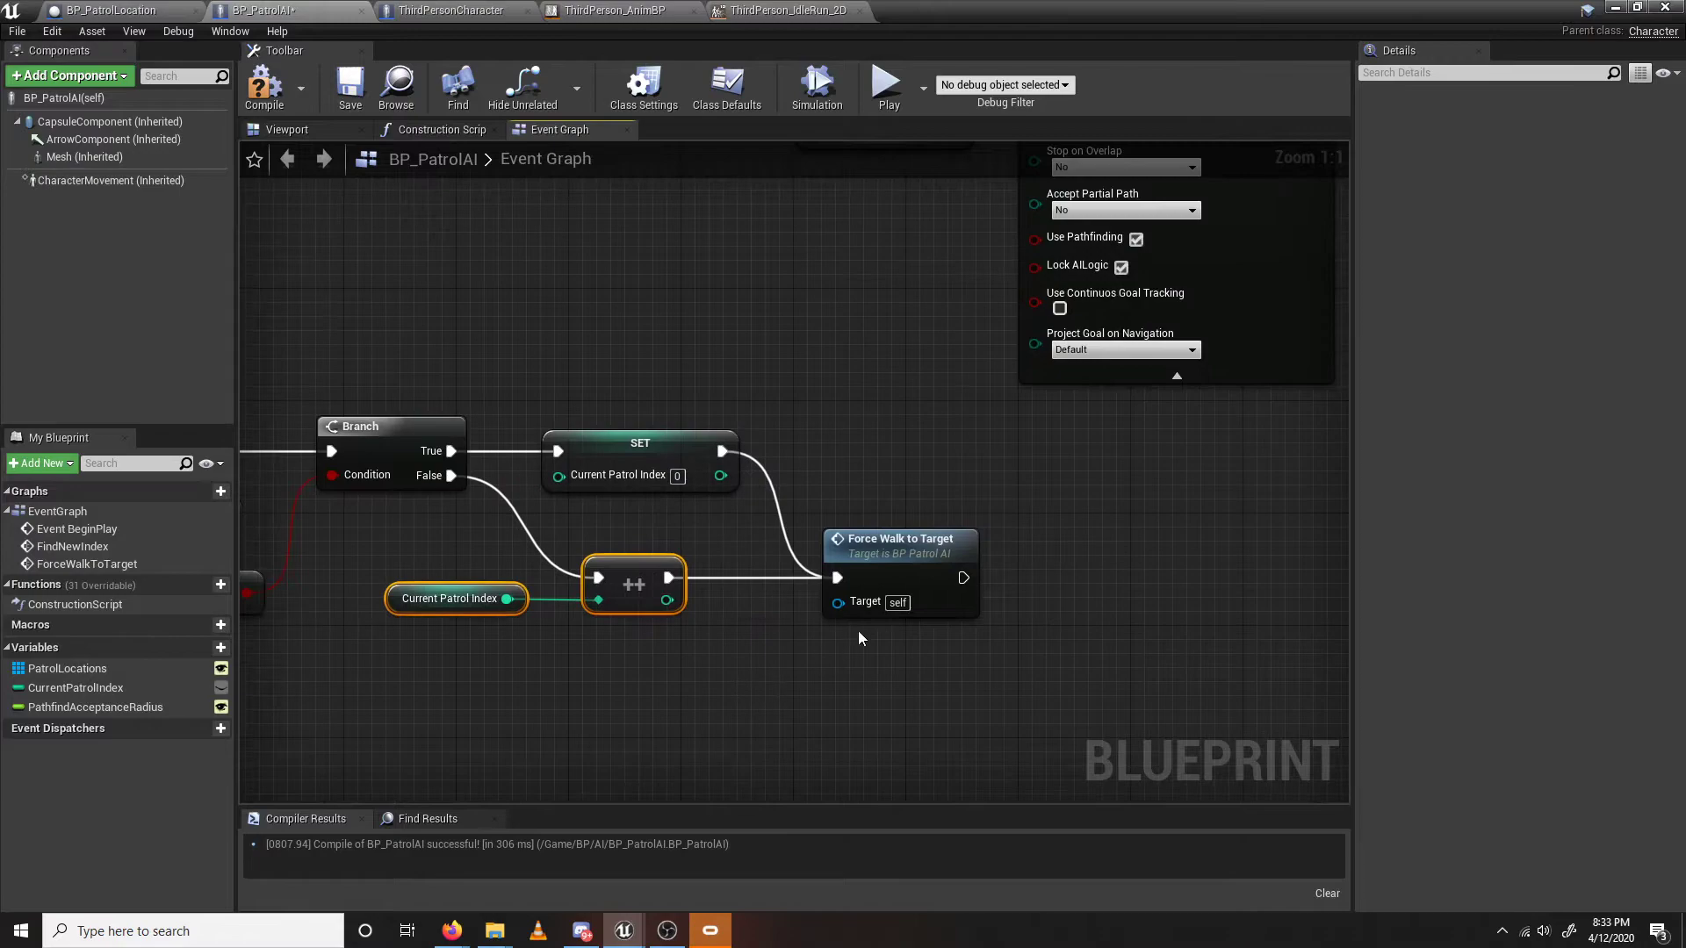
double_click(865, 546)
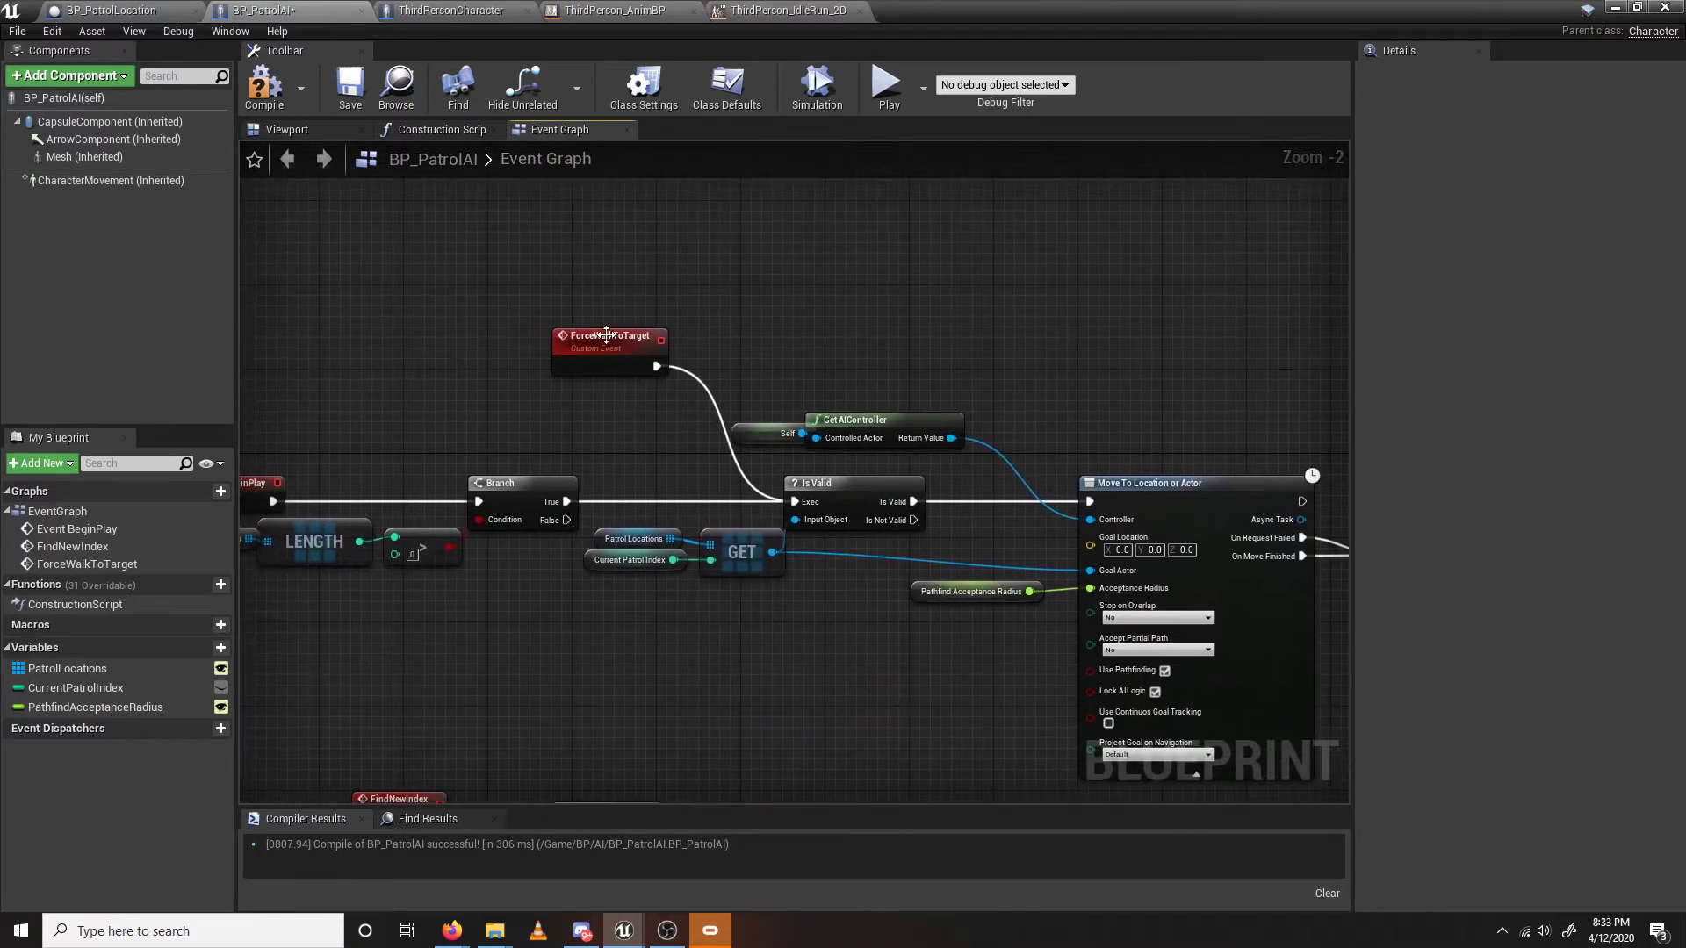
left_click_drag(764, 603, 591, 529)
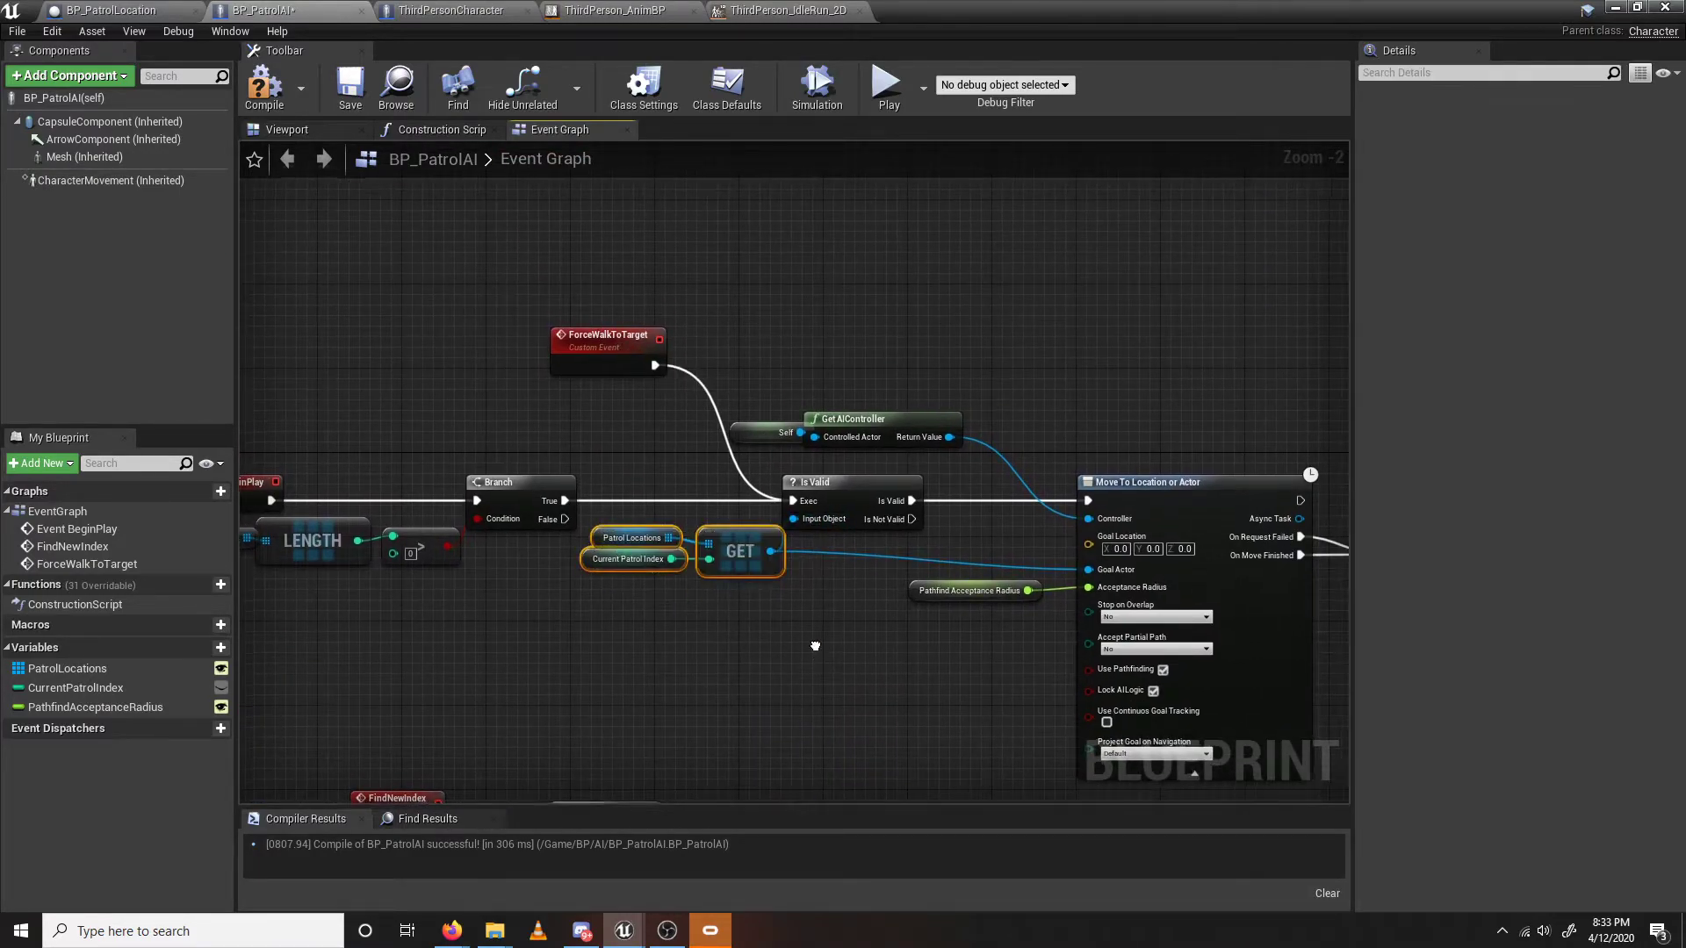
right_click_drag(813, 641, 704, 594)
Duplicate the Find New Index call and connect the copy to the Is Not Valid output of the Is Valid node.
right_click_drag(931, 550, 953, 490)
right_click_drag(1245, 557, 1015, 533)
left_click(1103, 409)
key("ctrl+c")
right_click_drag(518, 518, 753, 478)
key("ctrl+v")
left_click_drag(793, 504, 824, 484)
left_click_drag(828, 349, 776, 496)
Check the Patrol Locations lookup feeding Is Valid and nudge the copied Find New Index call slightly.
left_click_drag(548, 426, 639, 363)
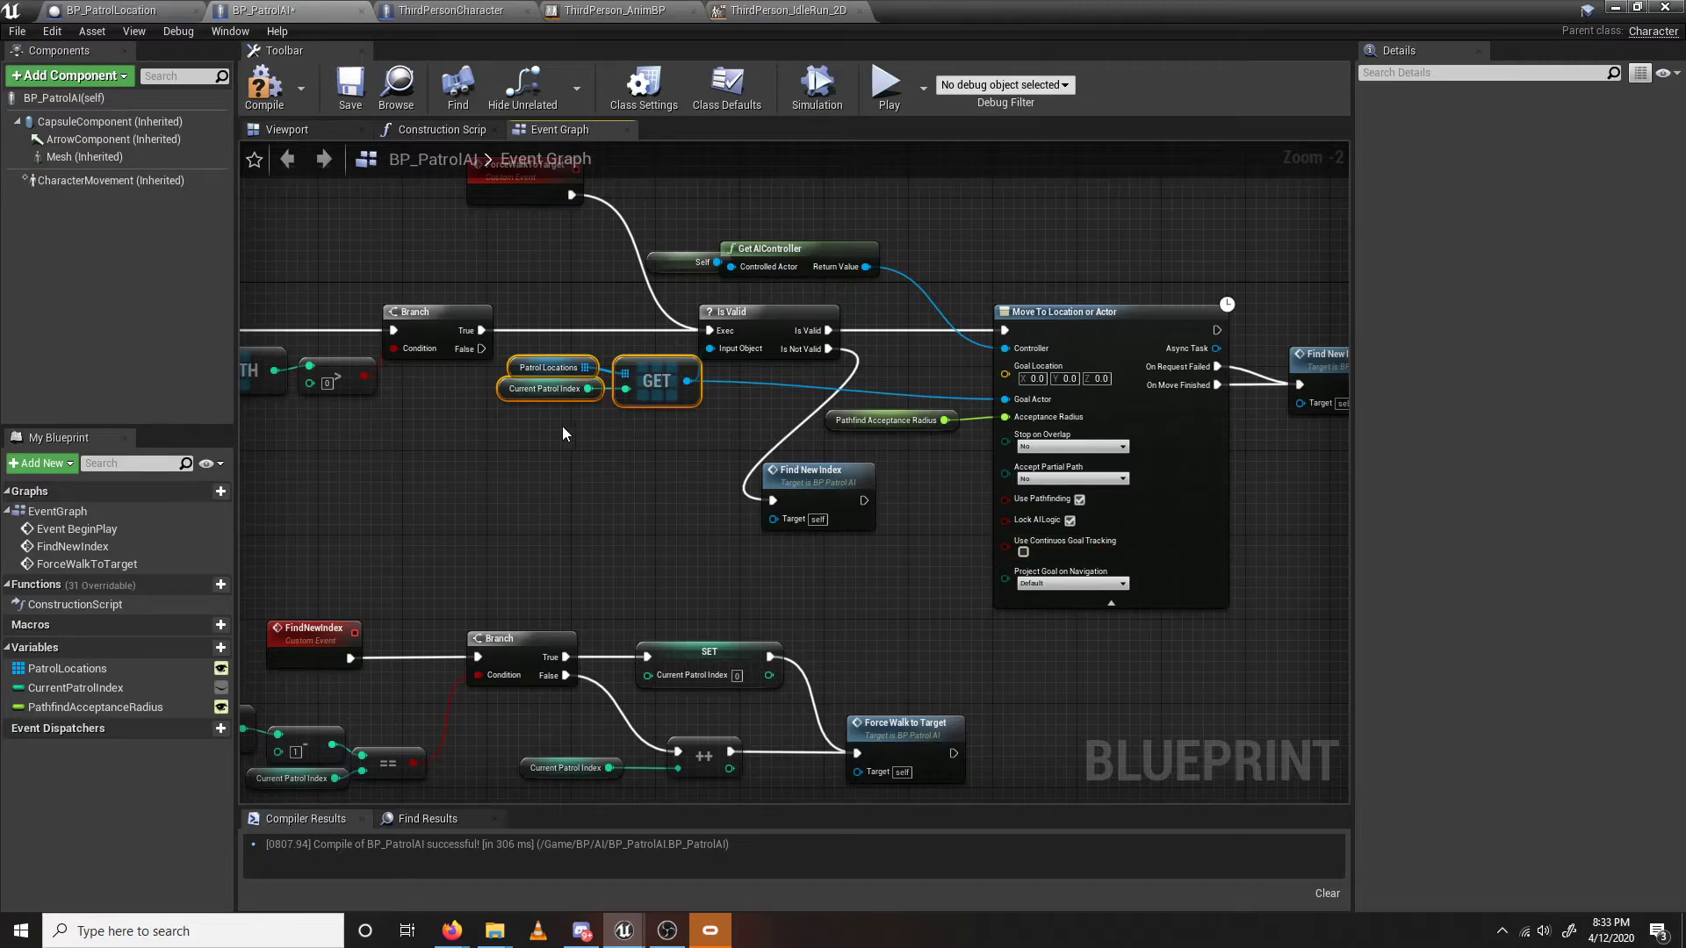
left_click_drag(521, 425, 711, 376)
left_click(804, 471)
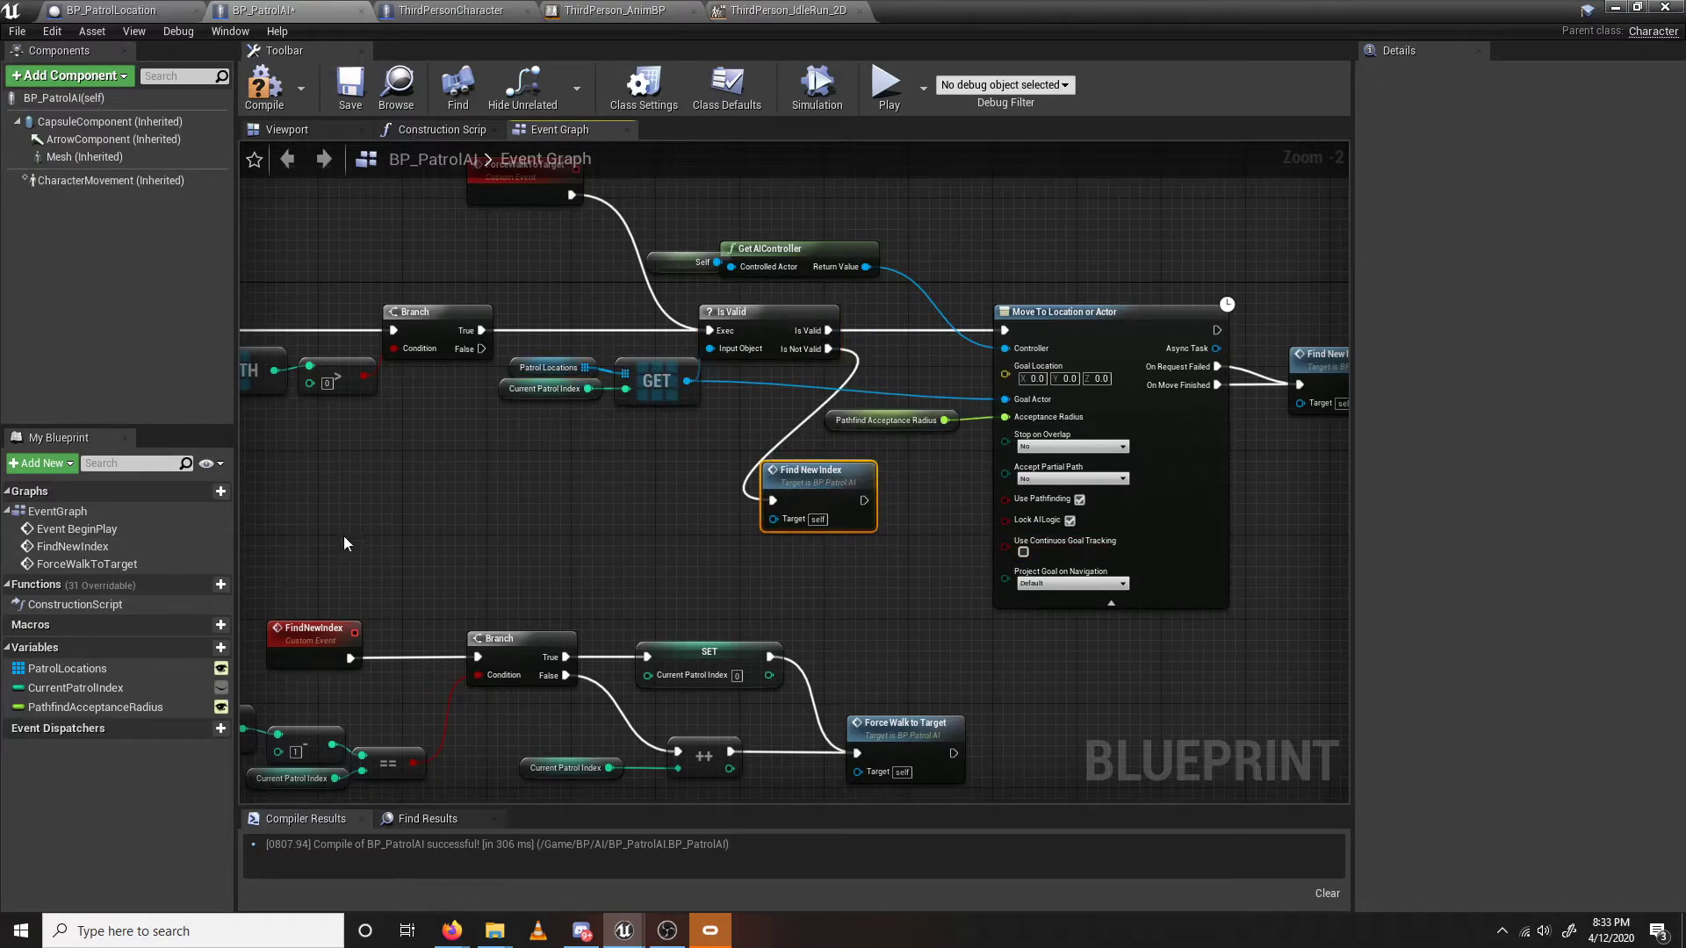
left_click_drag(829, 482, 860, 493)
left_click(712, 568)
right_click_drag(713, 568, 572, 475)
Compile and save BP_PatrolAI, and return to the ThirdPersonExampleMap level.
left_click(263, 88)
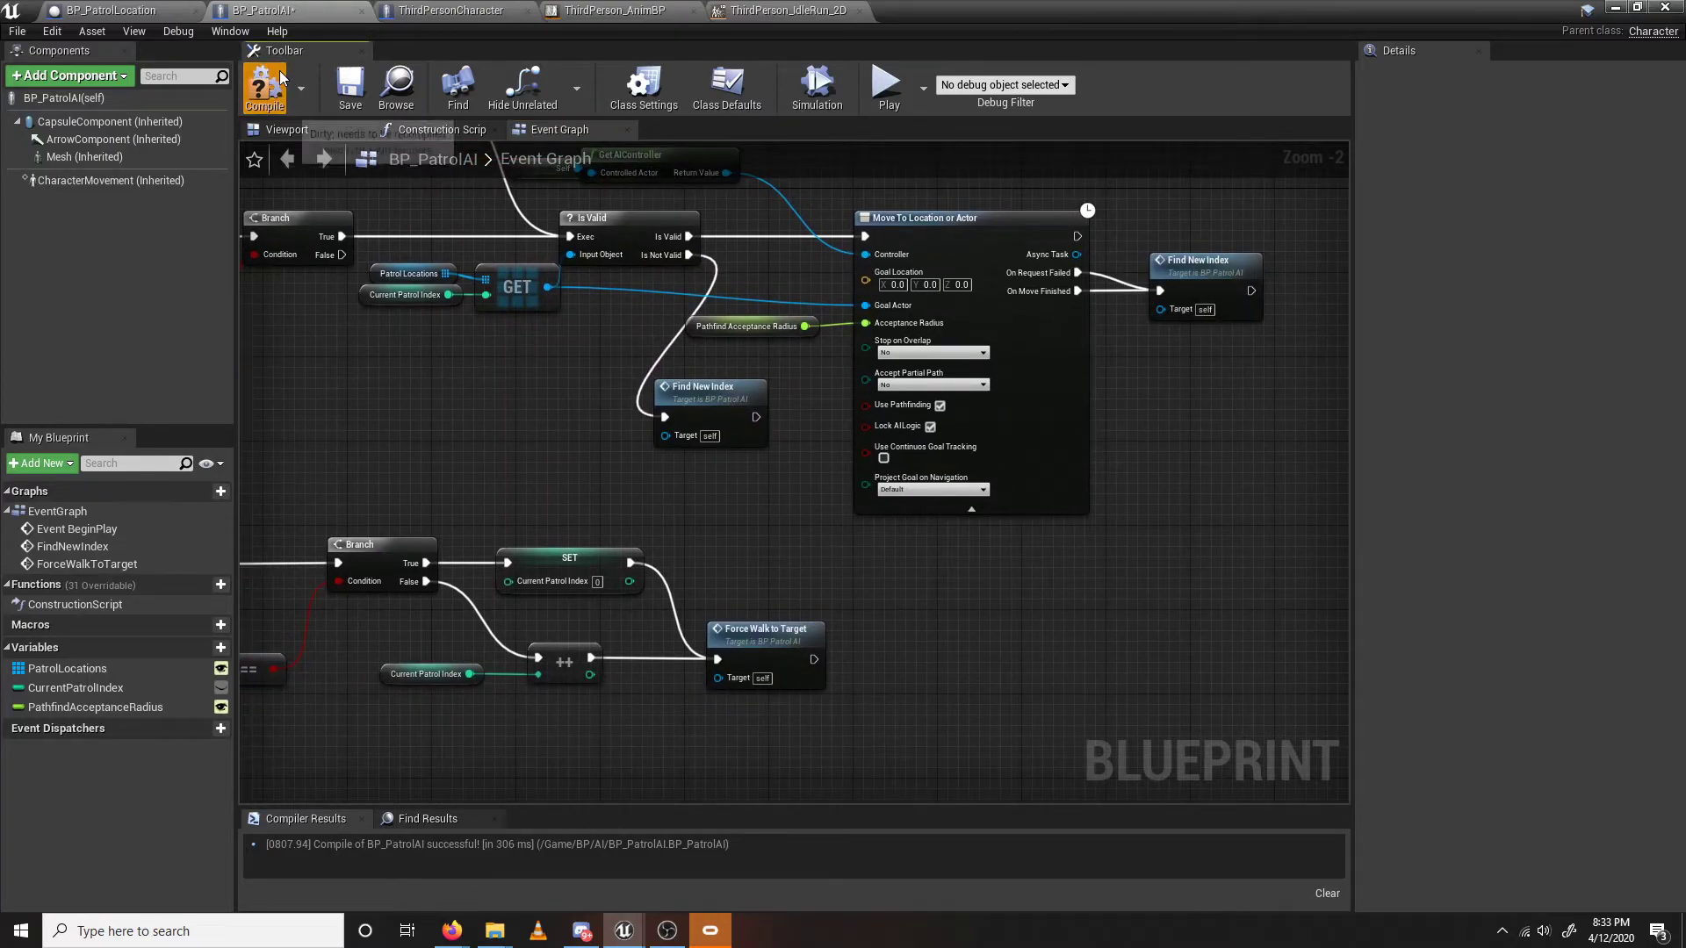
left_click(350, 87)
left_click(1622, 7)
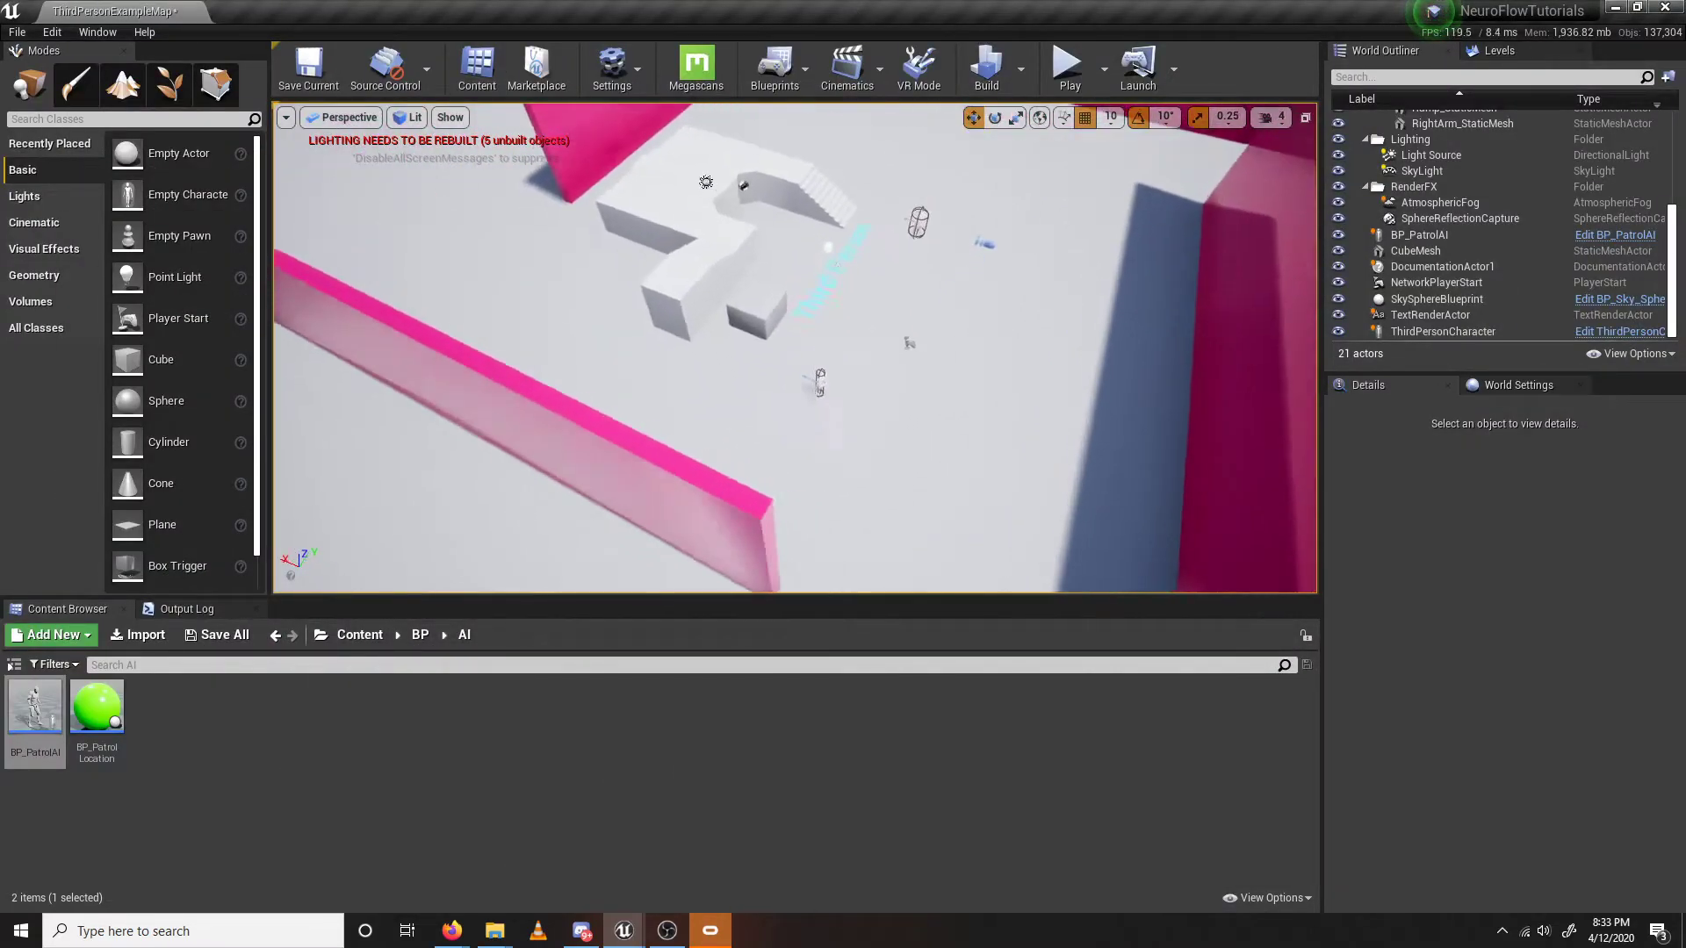
Move the placed BP_PatrolAI from inside the arena to the open floor outside the pink walls.
left_click(765, 392)
left_click_drag(785, 368, 659, 539)
right_click_drag(658, 539, 857, 462)
left_click_drag(801, 414, 752, 577)
right_click_drag(752, 576, 775, 497)
left_click_drag(839, 450, 709, 541)
Place four BP_PatrolLocation actors around the outside of the arena, one beyond each pink wall.
right_click_drag(708, 541, 426, 501)
left_click_drag(98, 708, 576, 172)
right_click_drag(576, 173, 734, 101)
left_click_drag(112, 711, 845, 421)
right_click_drag(845, 420, 870, 518)
left_click_drag(94, 708, 790, 446)
right_click_drag(790, 446, 598, 483)
left_click_drag(100, 710, 805, 400)
right_click_drag(805, 399, 729, 325)
Add four elements to the Patrol Locations array of the BP_PatrolAI placed in the level.
right_click_drag(744, 523, 790, 413)
left_click(669, 360)
right_click_drag(669, 360, 782, 293)
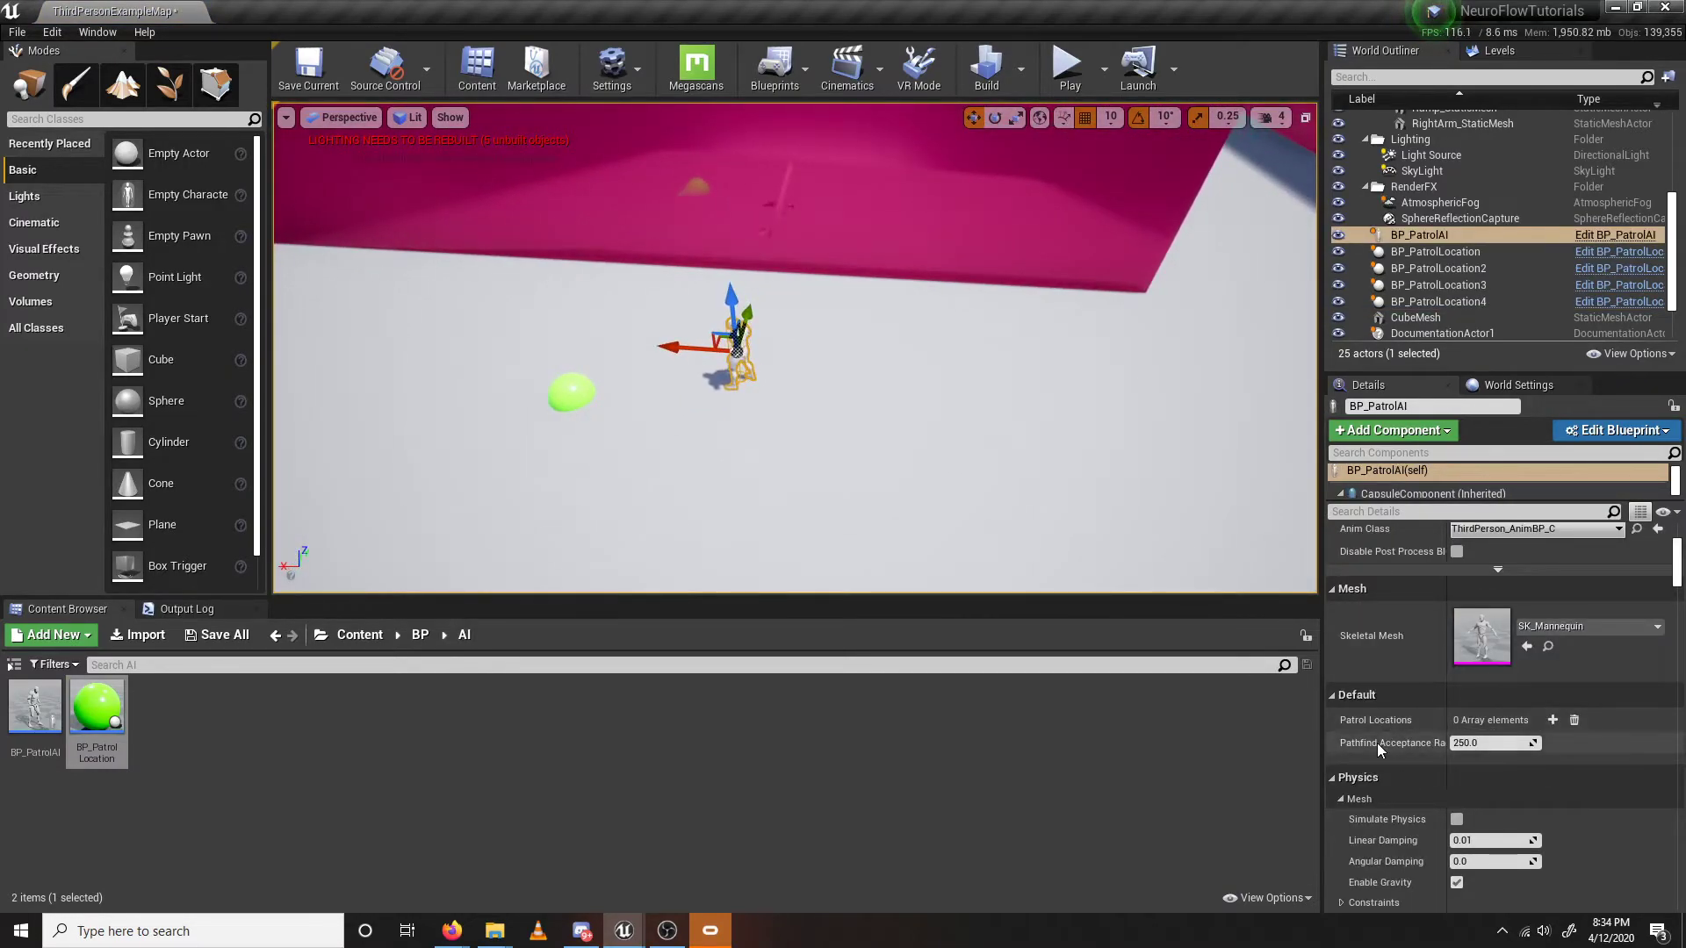
left_click(1552, 720)
left_click(1553, 720)
left_click(1554, 720)
left_click(1554, 720)
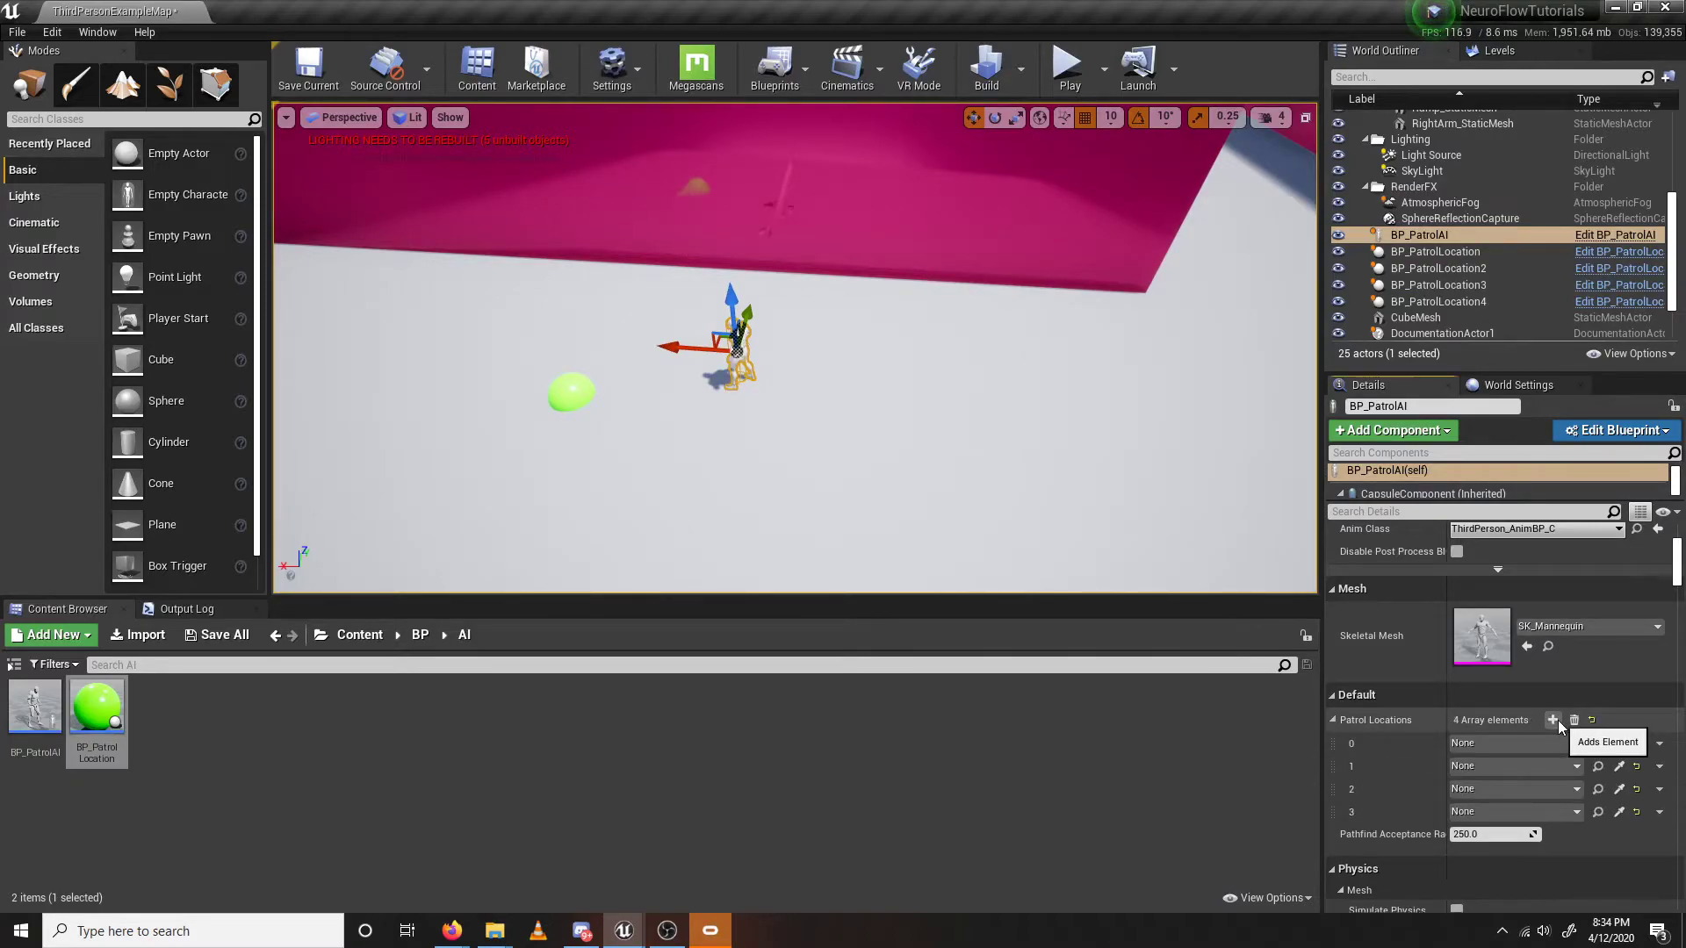
Assign BP_PatrolLocation, BP_PatrolLocation2, BP_PatrolLocation3 and BP_PatrolLocation4 to Patrol Locations elements 0 to 3 in order.
left_click(1519, 741)
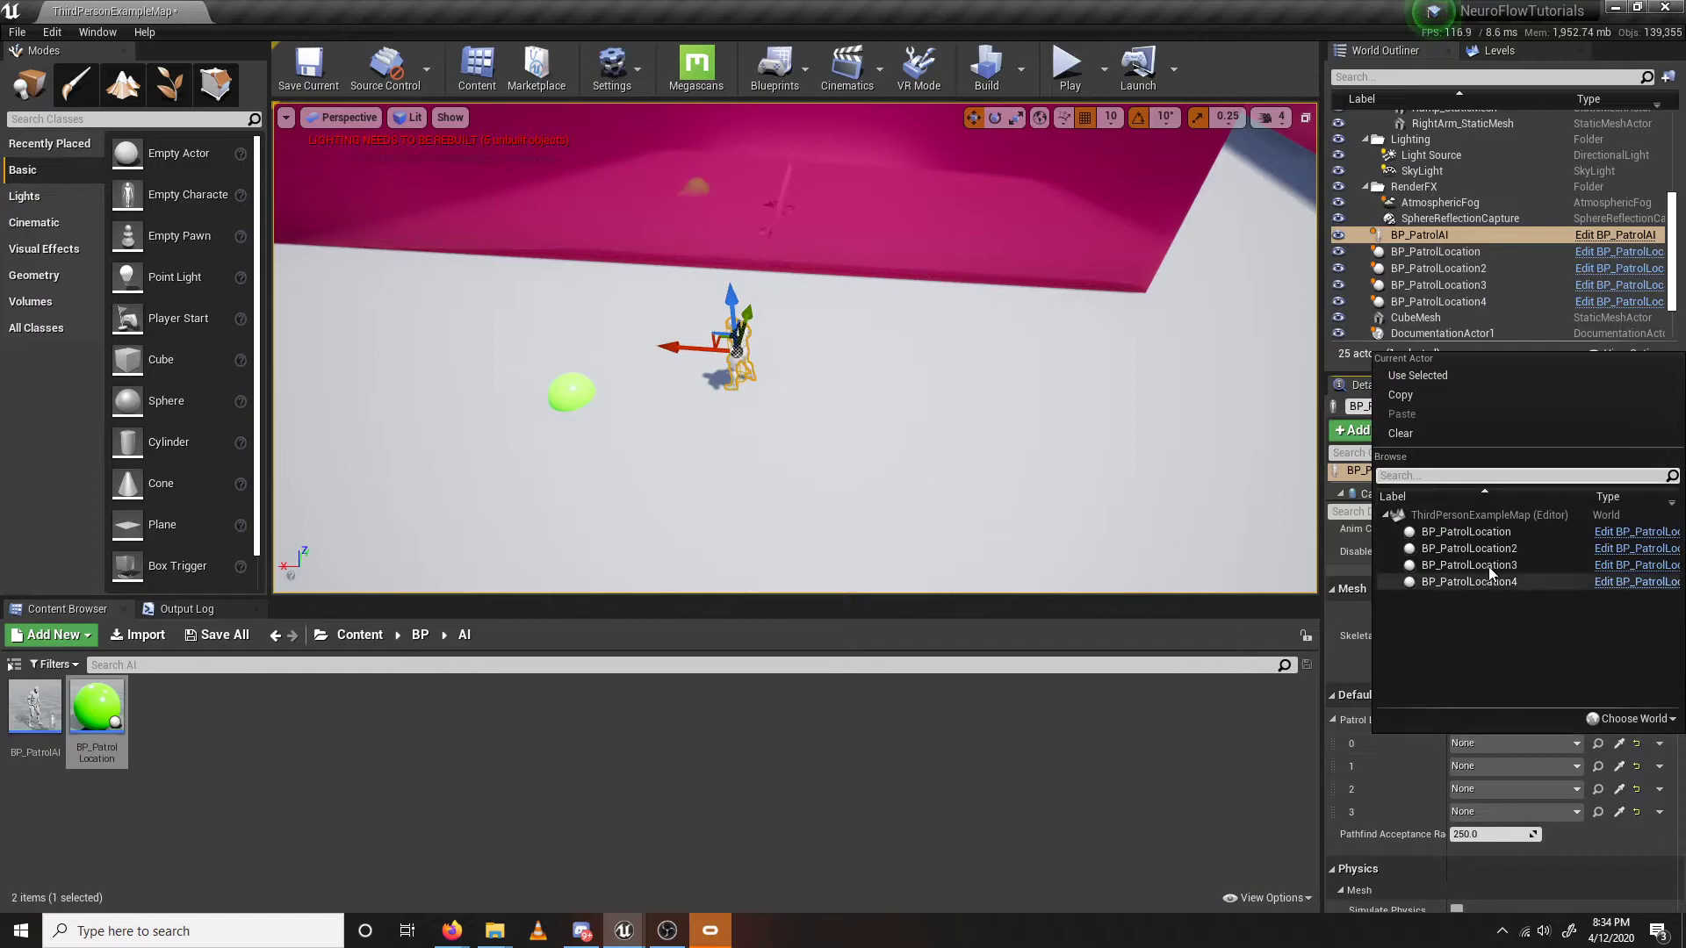
left_click(1504, 529)
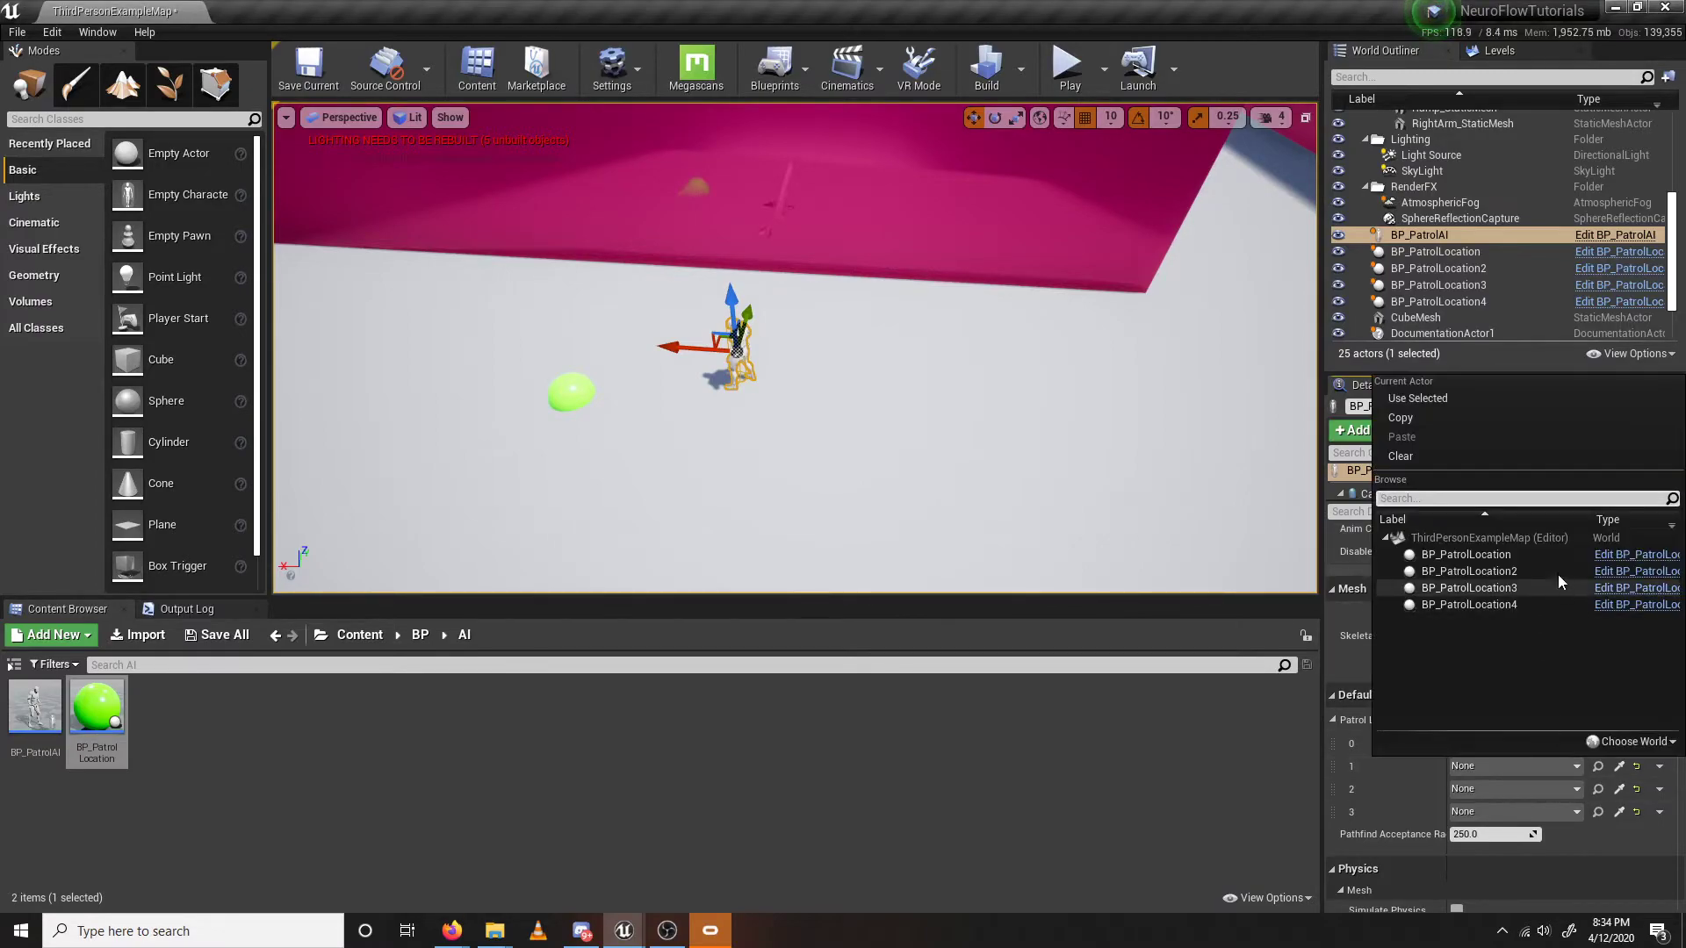
left_click(1557, 575)
left_click(1512, 788)
left_click(1512, 587)
left_click(1525, 810)
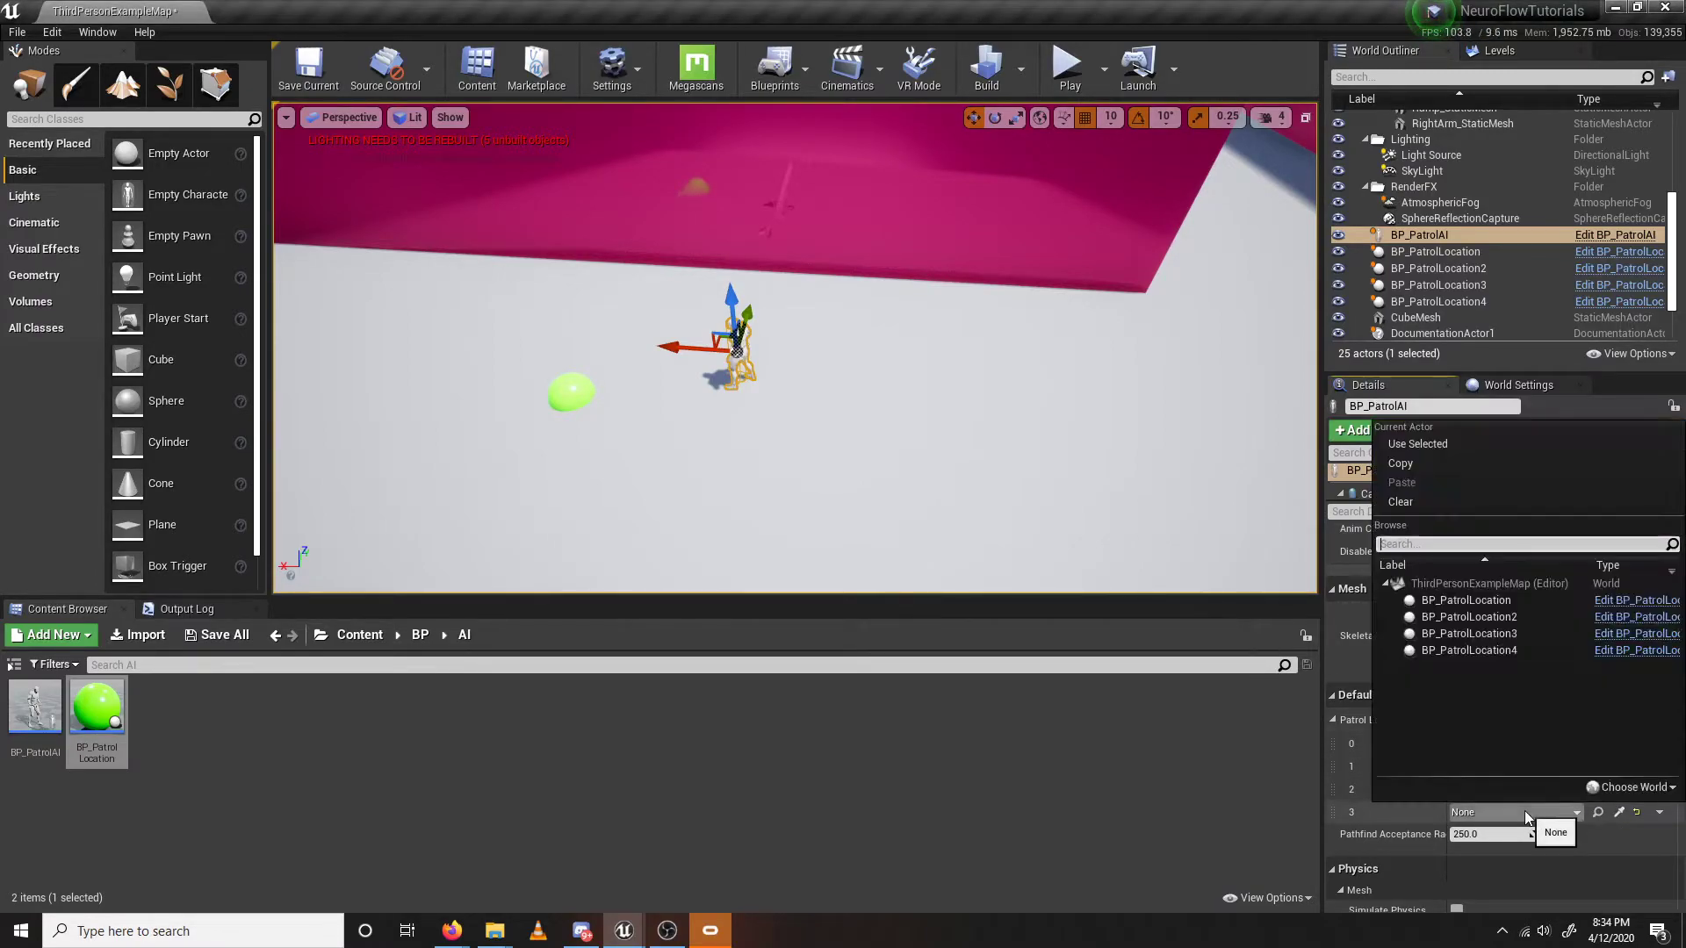
left_click(1510, 633)
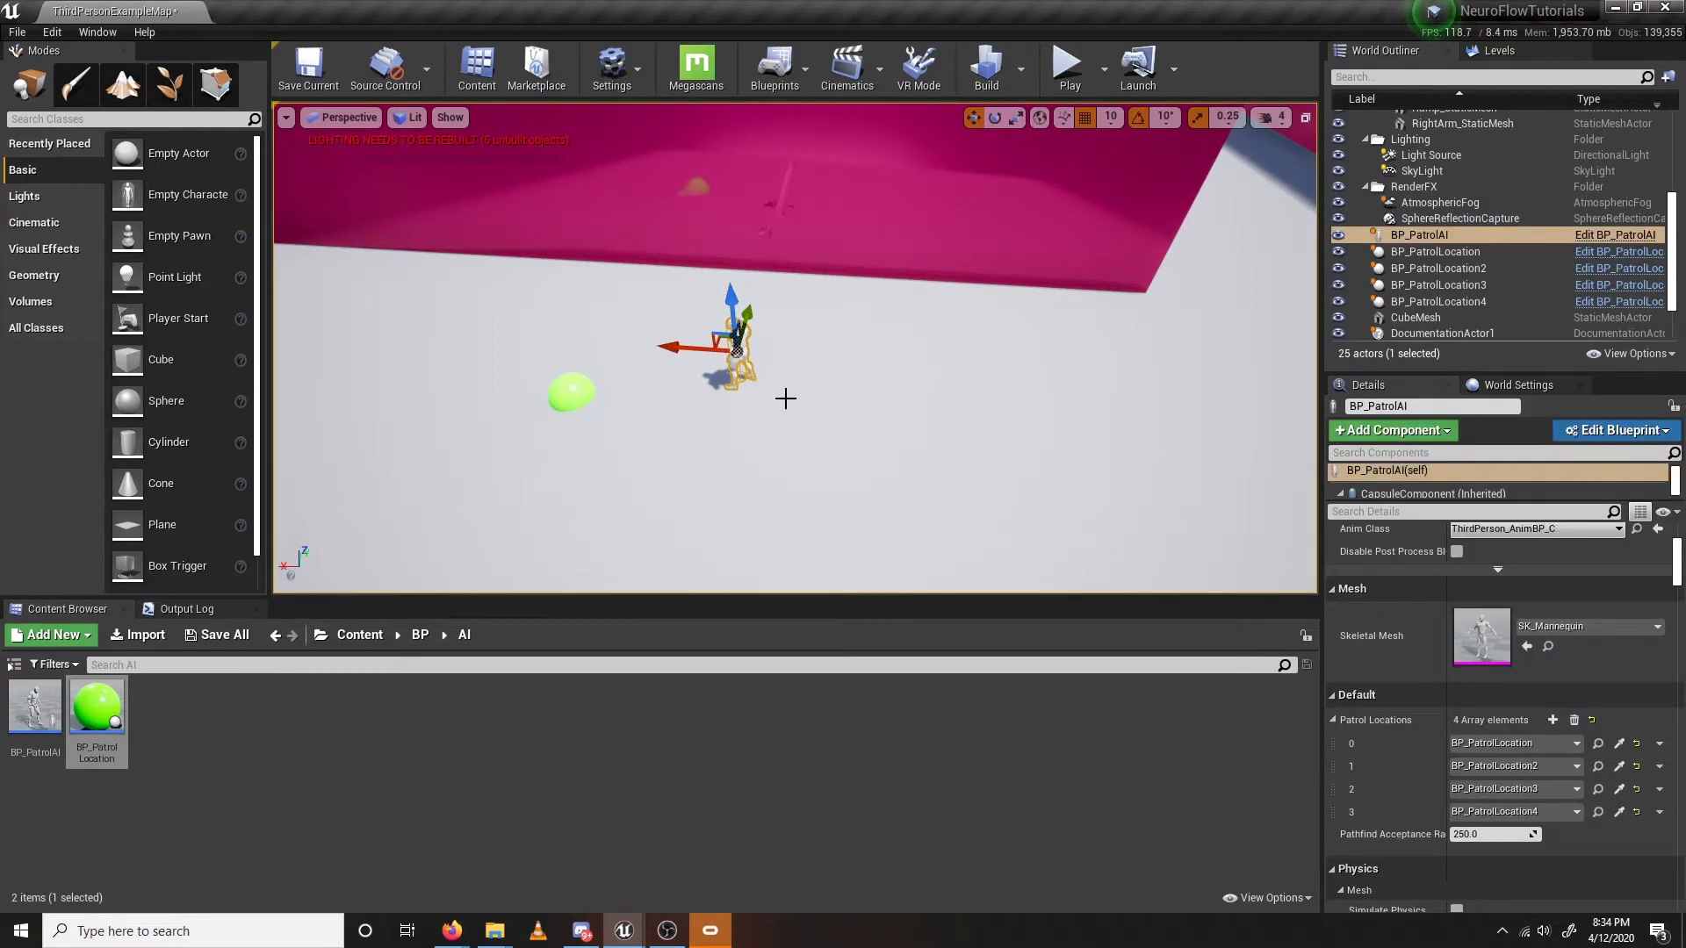
Set the position grid snap to 100 and duplicate BP_PatrolAI three times in a row.
key("ctrl+w")
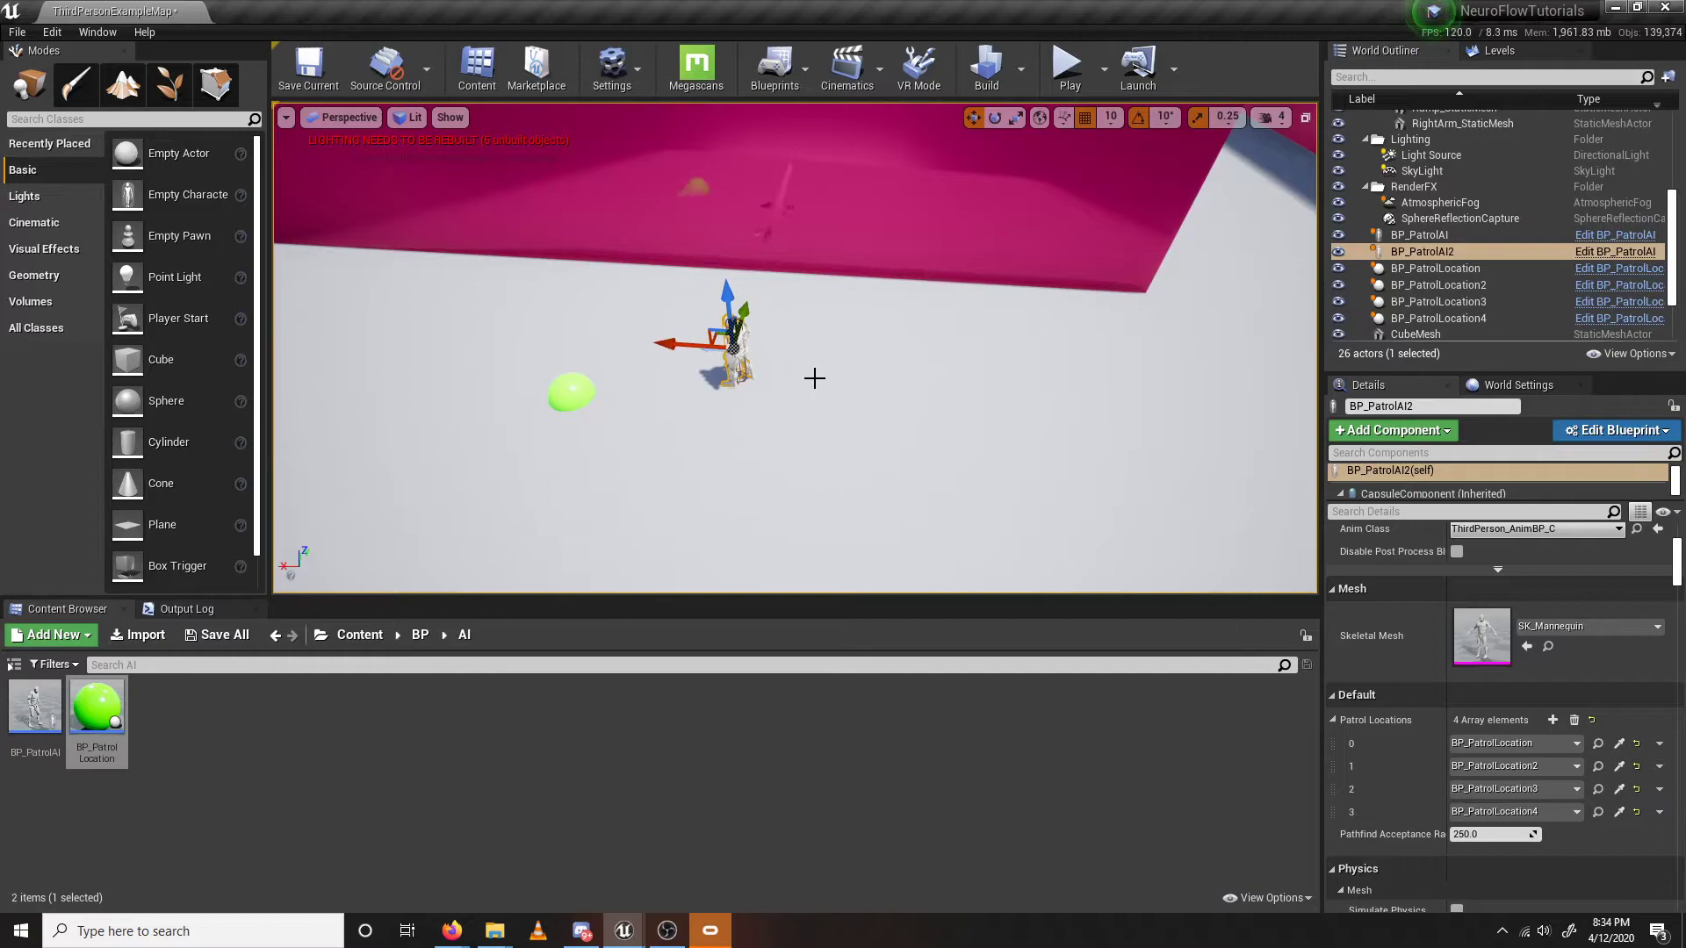
key("ctrl+z")
left_click(1112, 119)
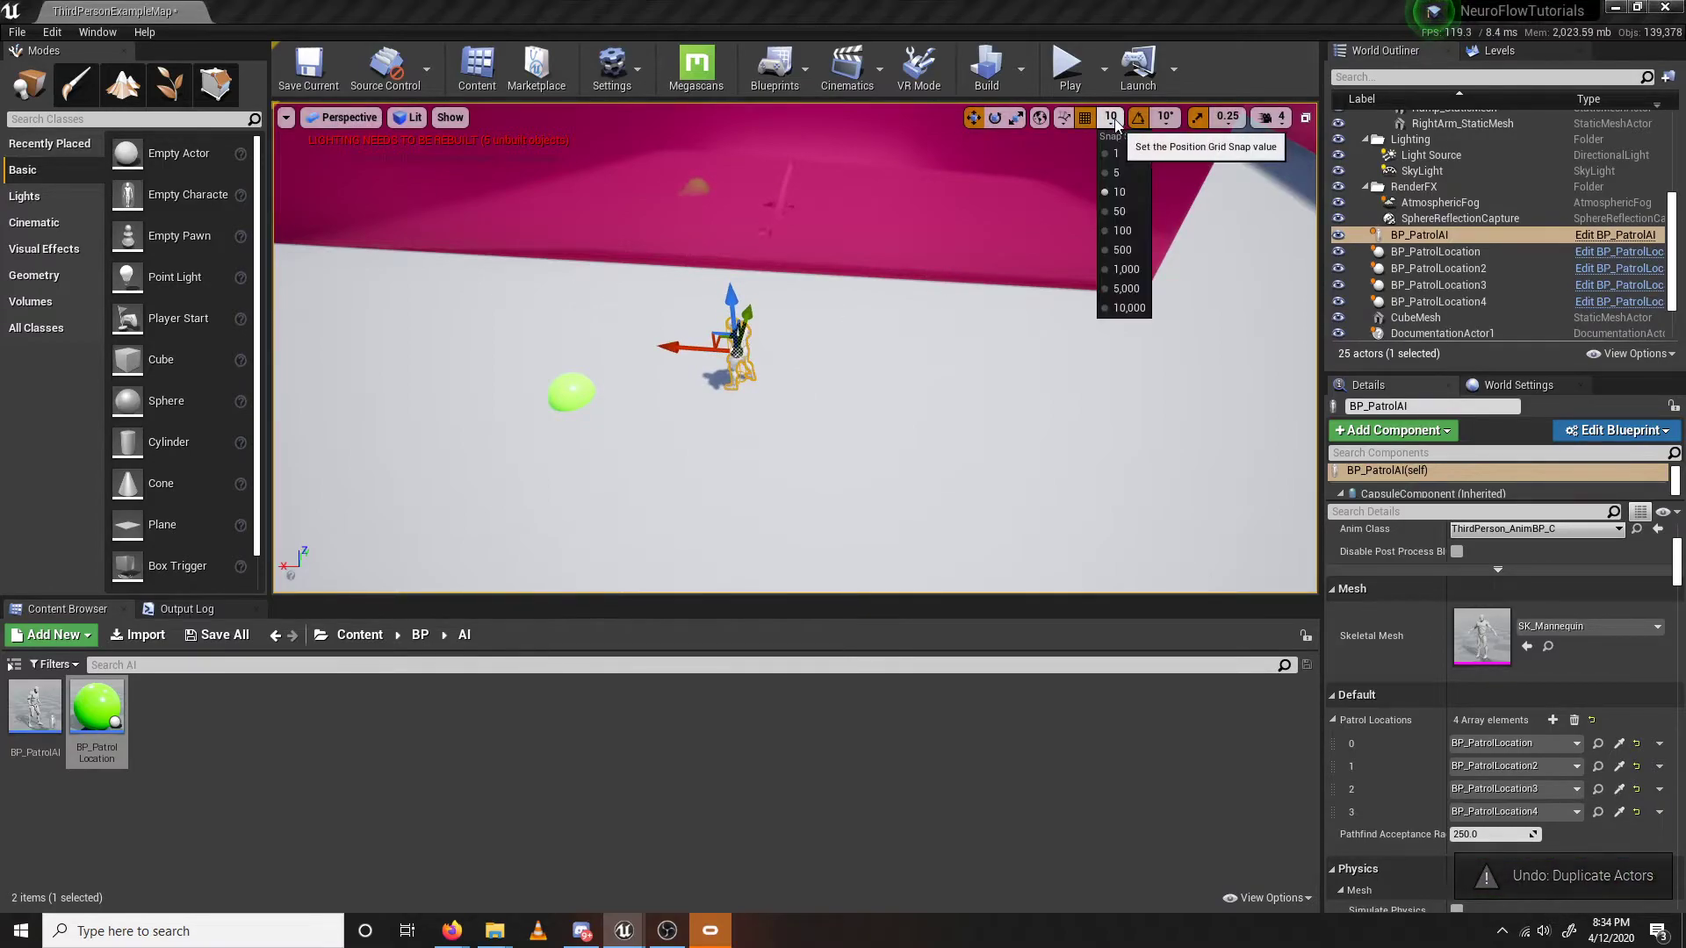
left_click(1129, 230)
right_click_drag(1130, 231, 1238, 251)
right_click_drag(1001, 298, 819, 312)
key("ctrl+w")
right_click_drag(783, 421, 628, 446)
key("ctrl+w")
key("ctrl+w")
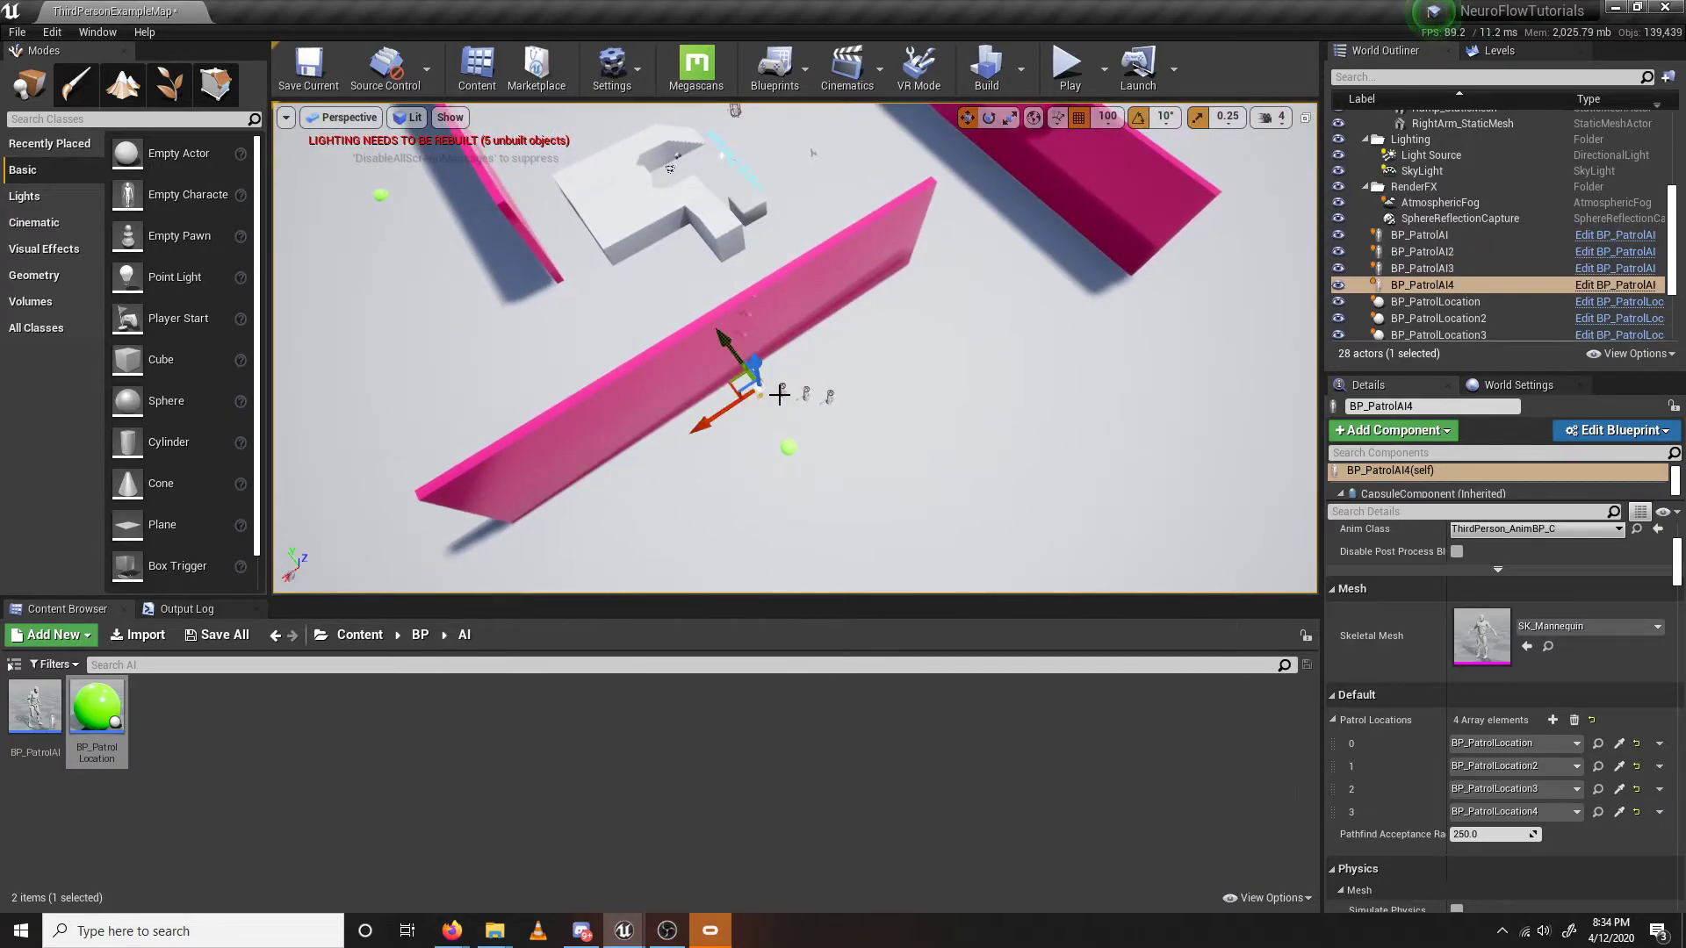
Spread the three duplicated patrol AIs around the arena, next to the other patrol locations.
right_click_drag(738, 384, 785, 349)
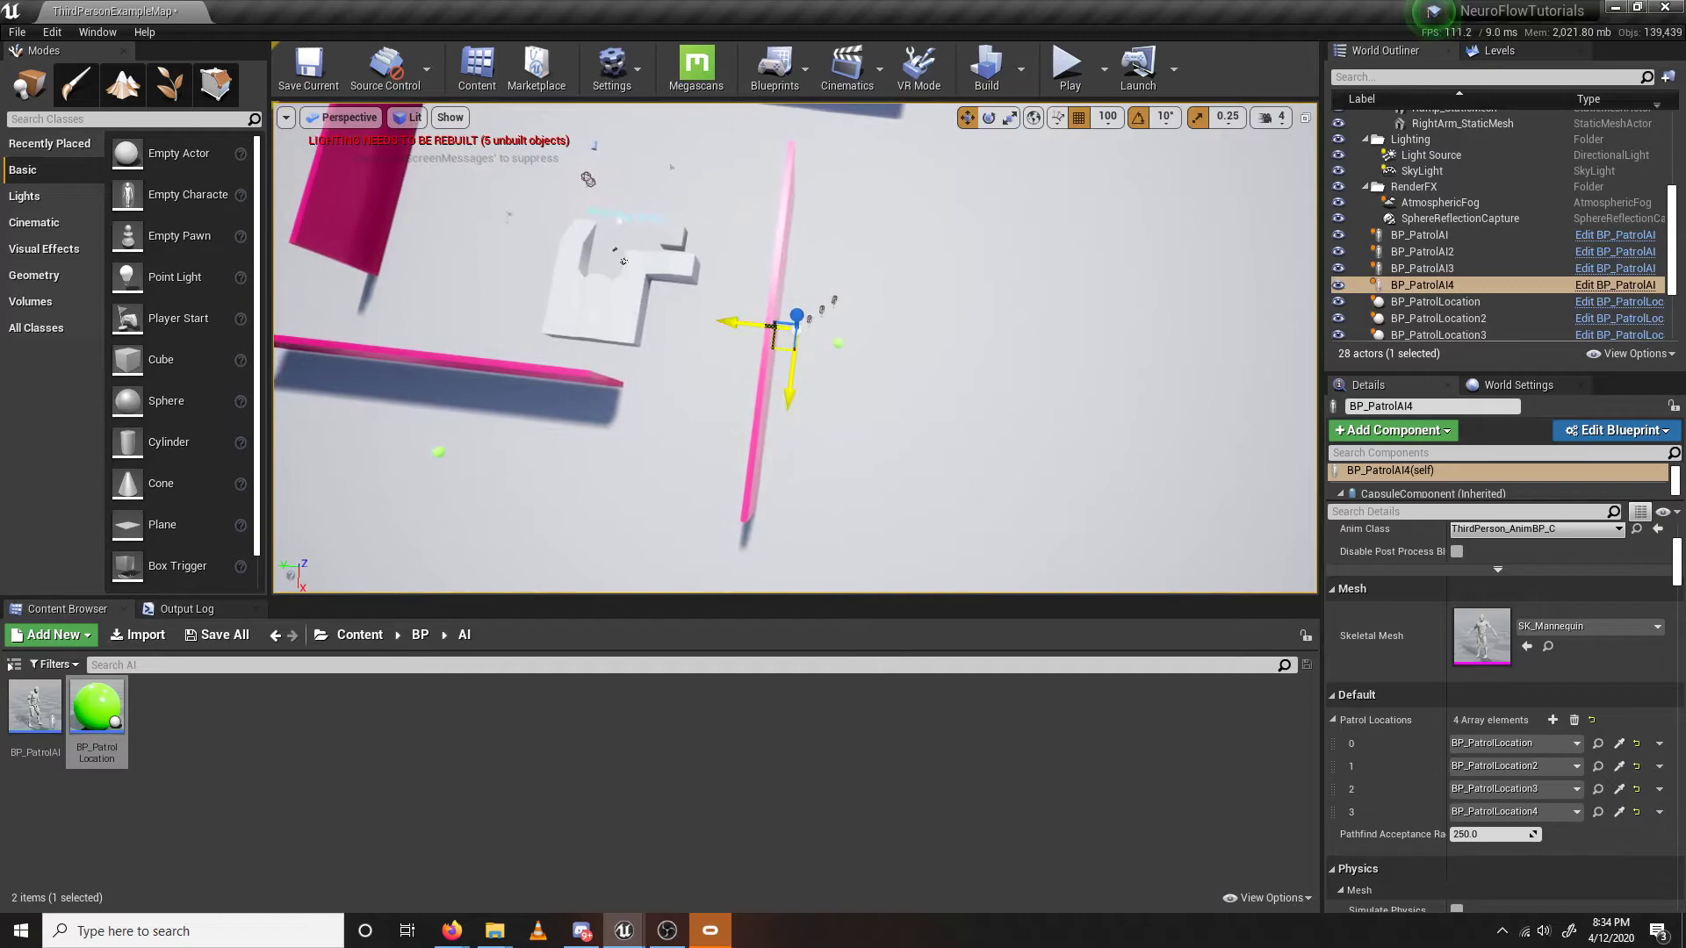
left_click(808, 319)
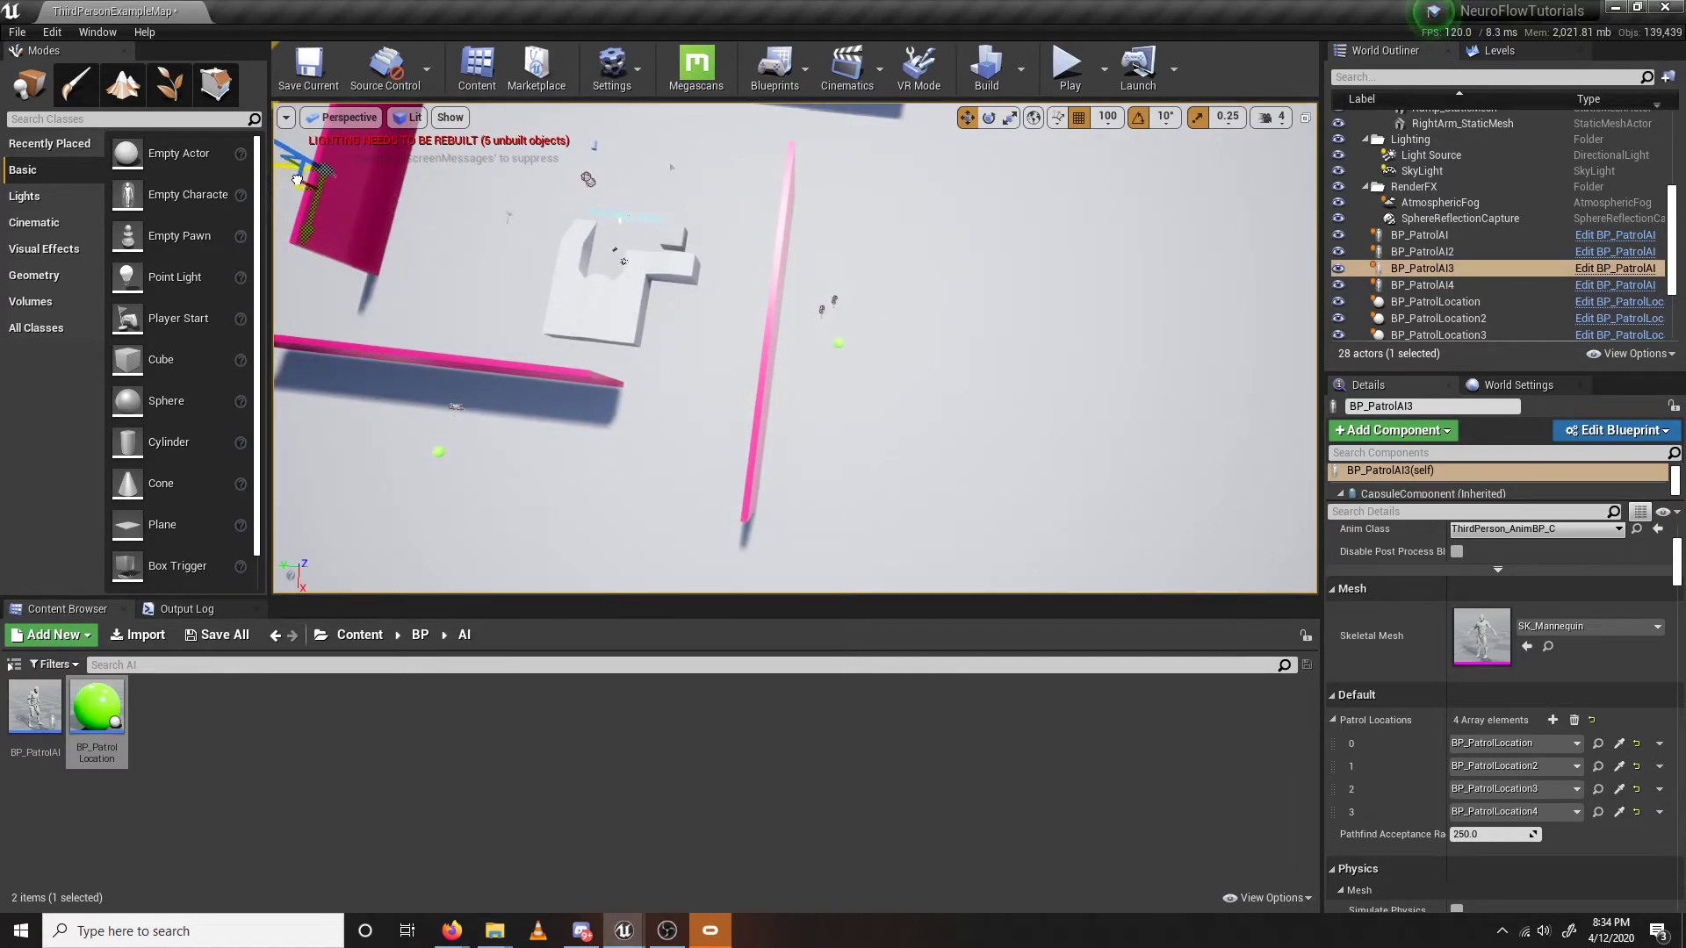
left_click(823, 306)
right_click_drag(810, 325, 758, 403)
right_click_drag(927, 140, 772, 207)
key("w")
Duplicate the original BP_PatrolAI once more and leave the copy close beside it.
left_click(753, 242)
key("ctrl+w")
right_click_drag(861, 304, 1259, 526)
key("a")
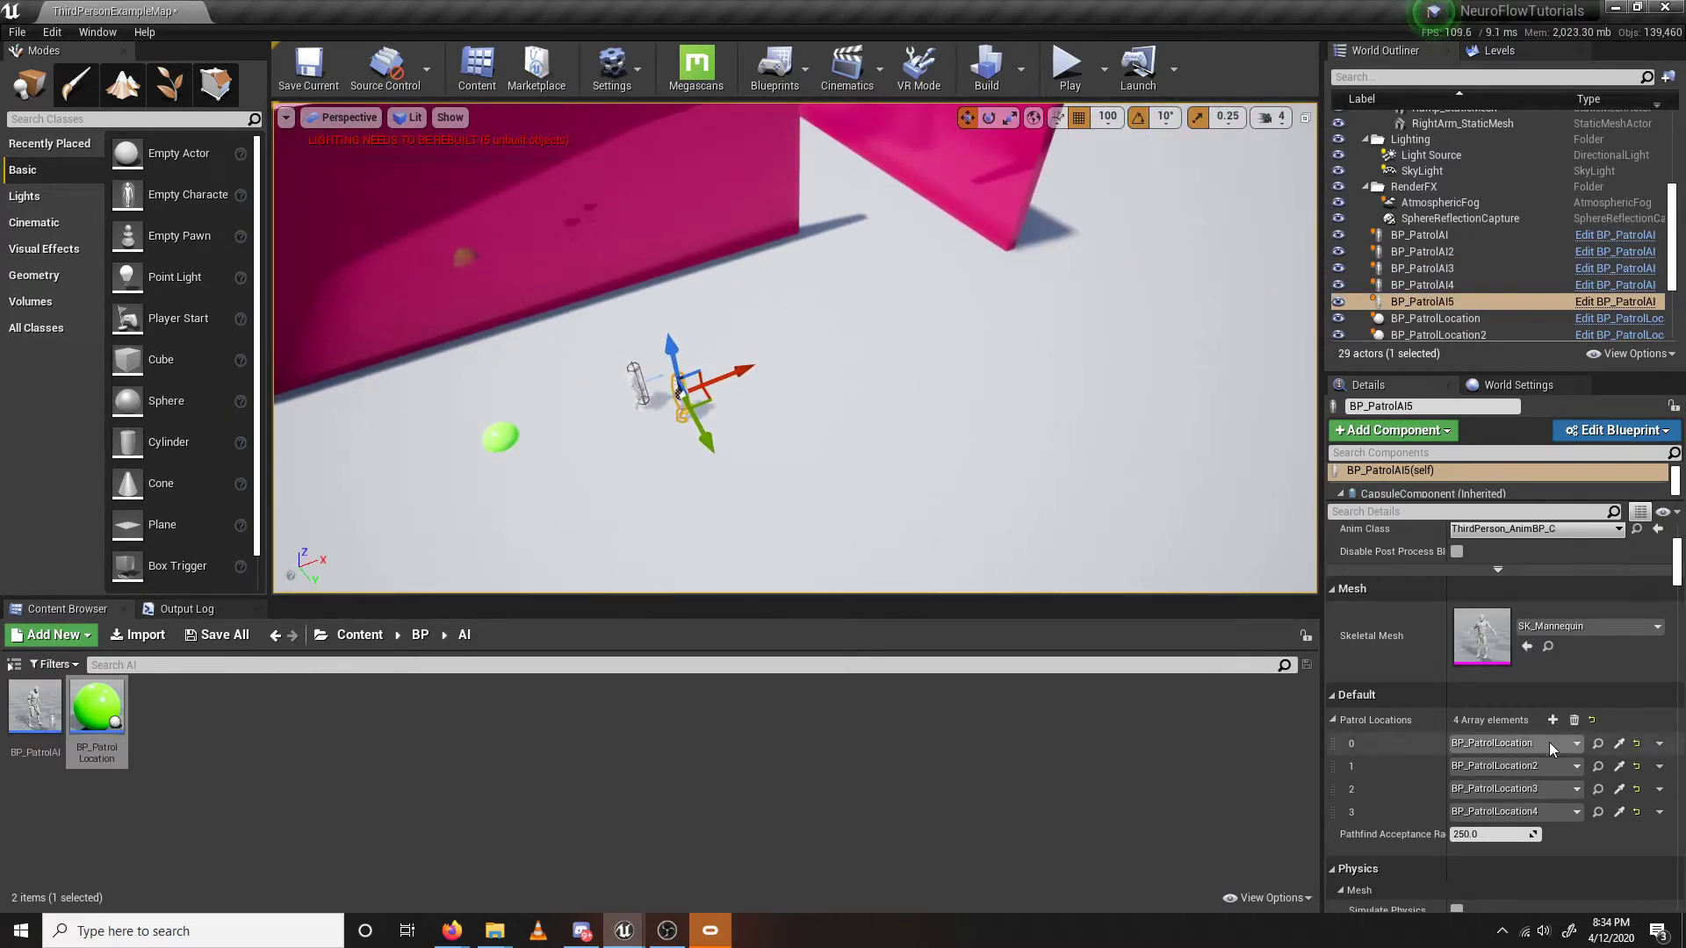
Set the new copy's Patrol Locations element 0 to BP_PatrolLocation3 and element 2 to BP_PatrolLocation.
right_click_drag(1089, 456, 1291, 544)
key("s")
right_click_drag(944, 497, 843, 494)
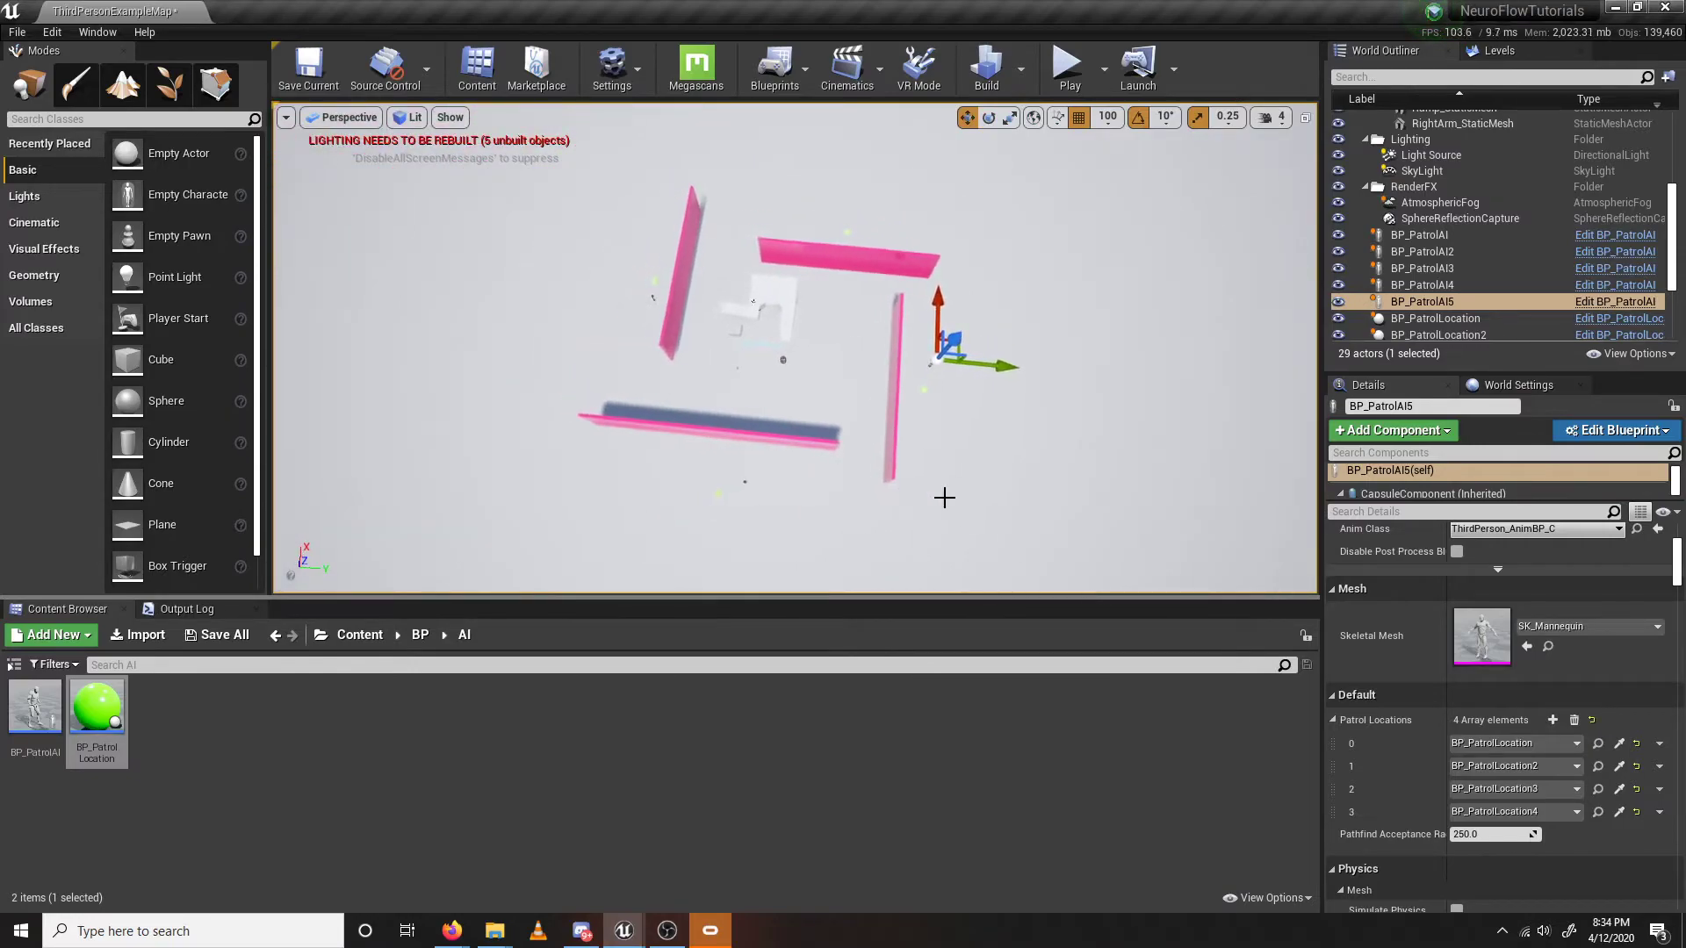
left_click(1618, 747)
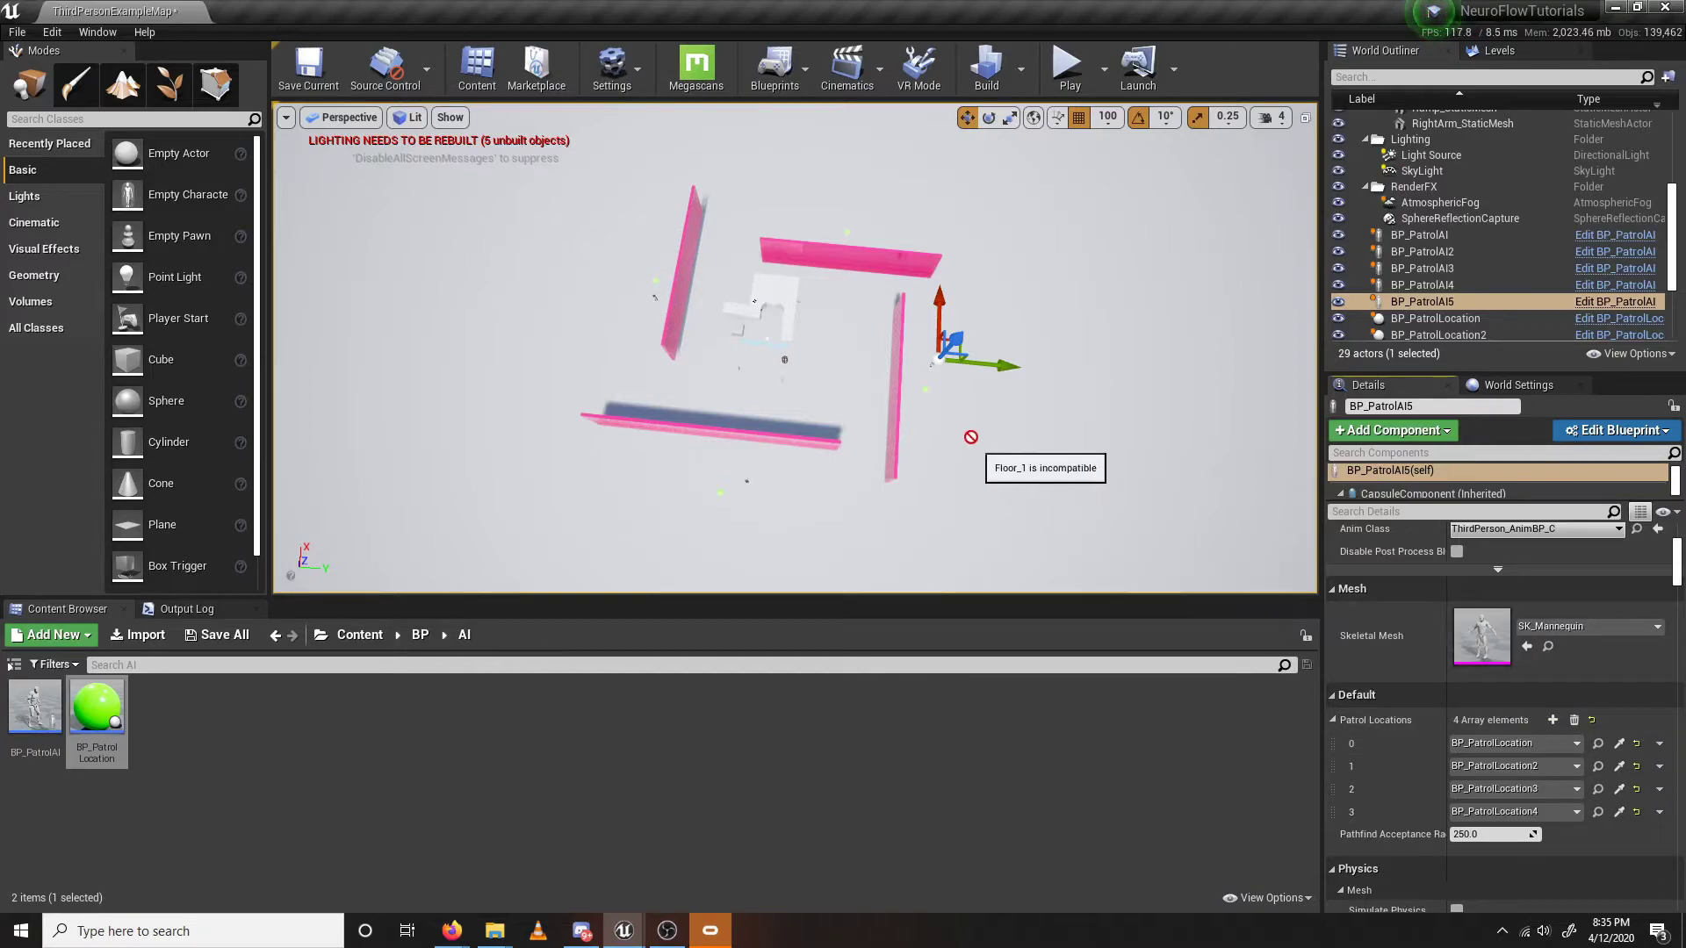
left_click(926, 386)
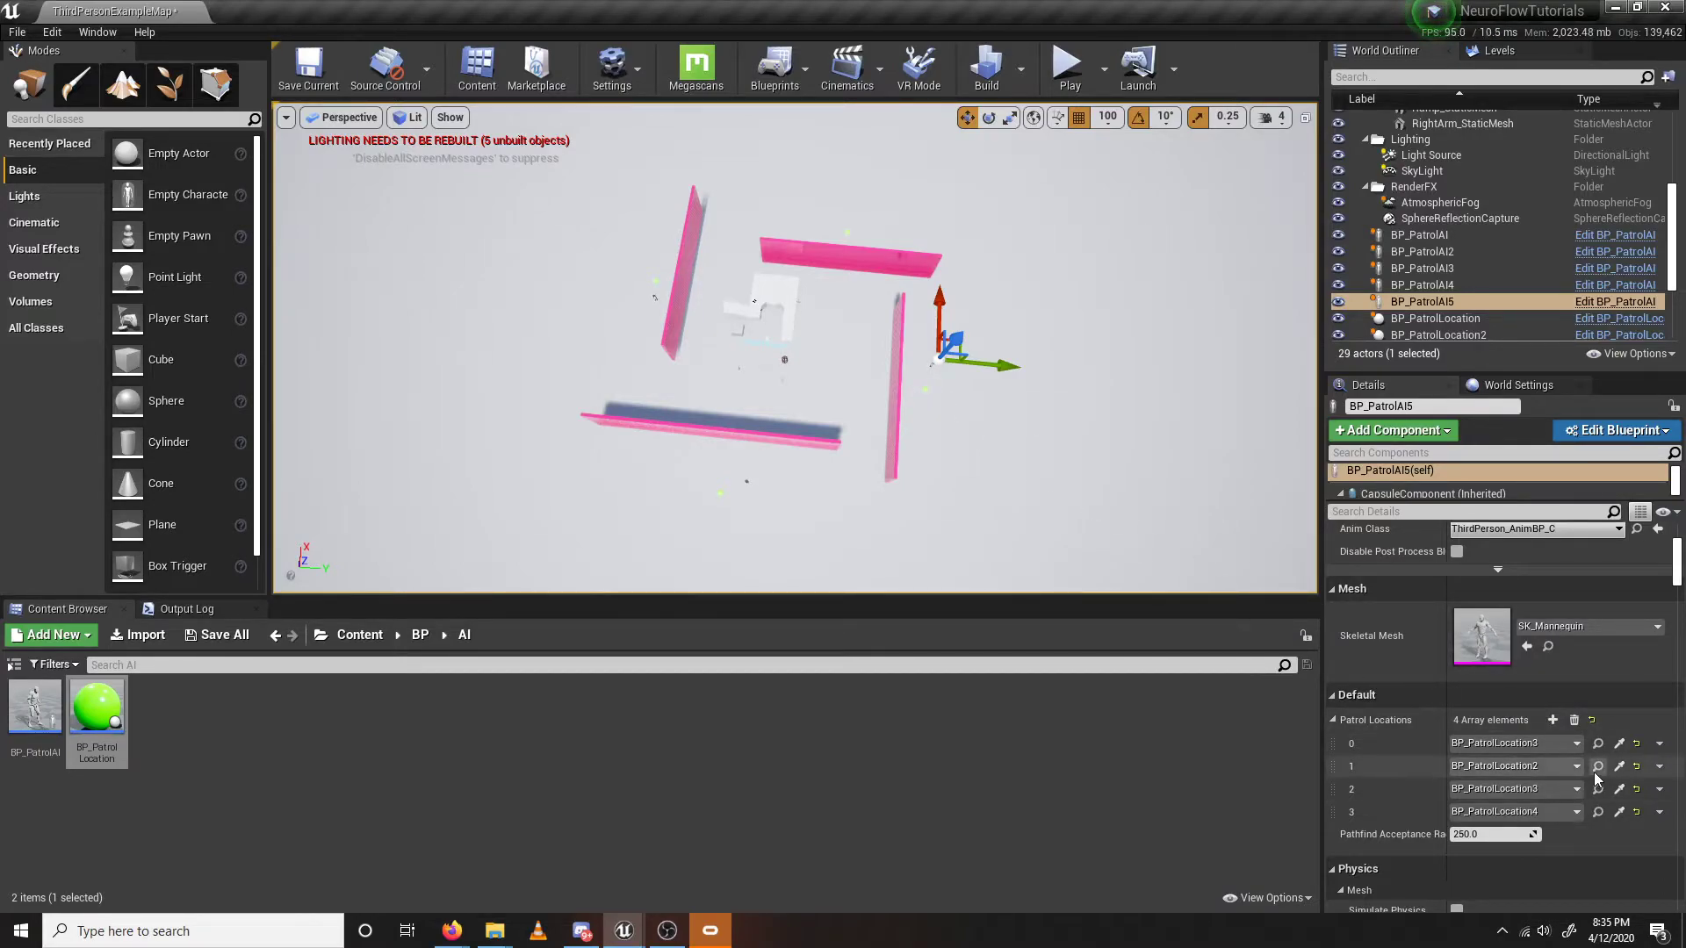
left_click(1619, 789)
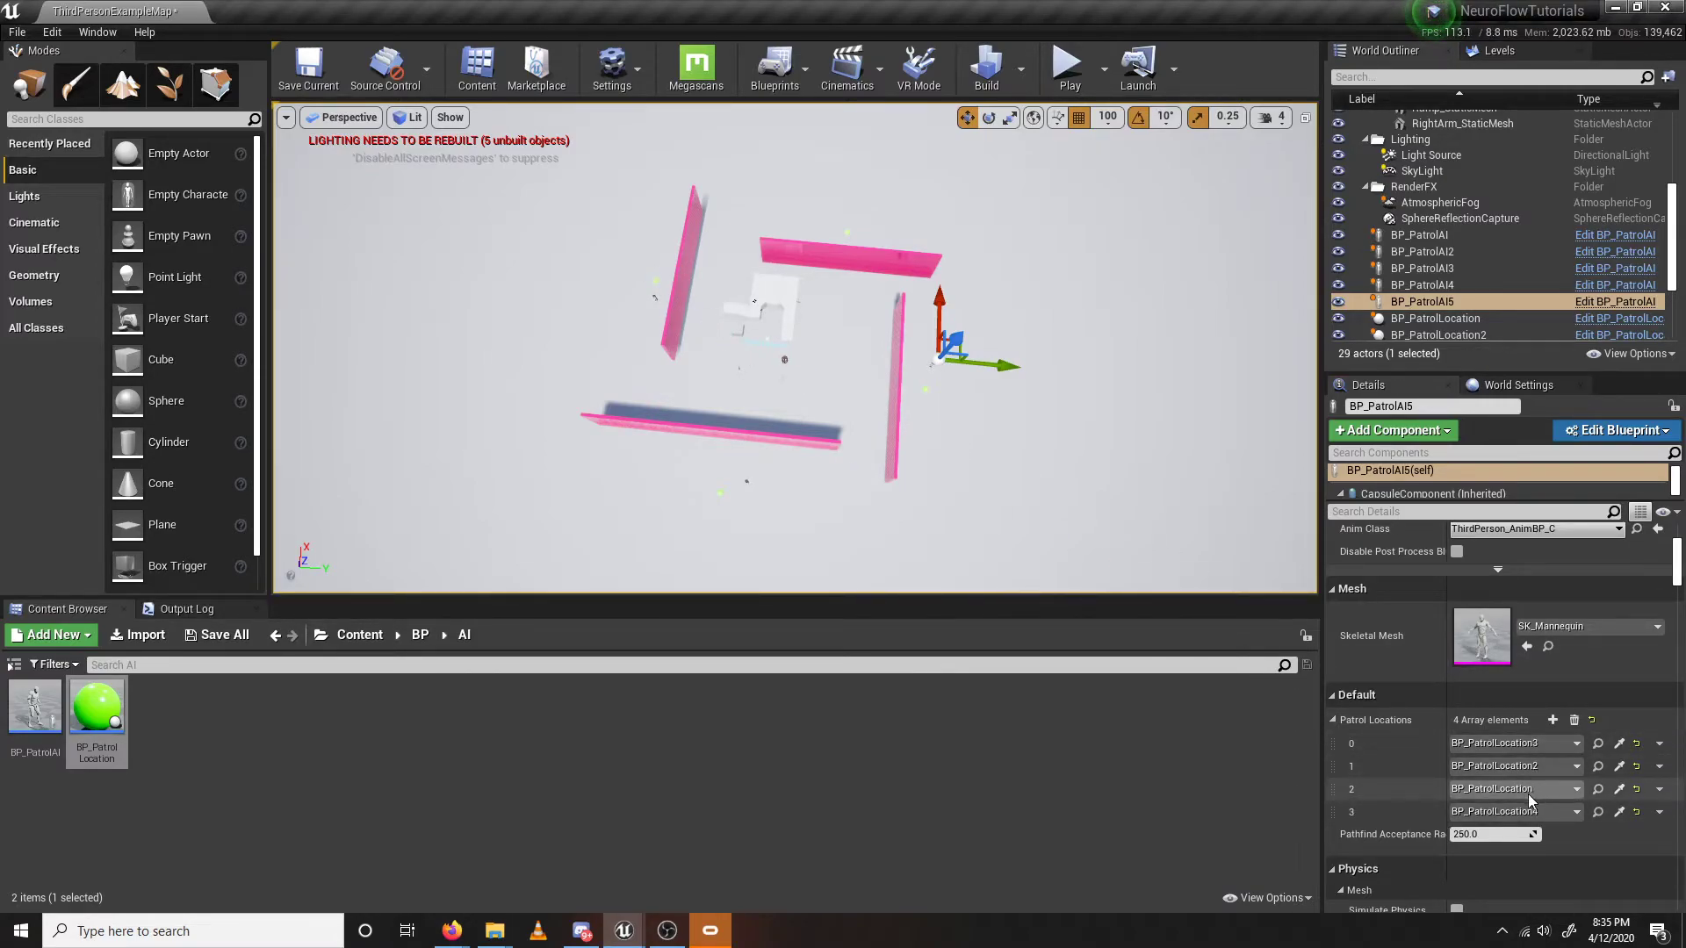
Duplicate the patrol AI that has the reordered Patrol Locations three times.
key("d")
mouse_move(999, 321)
right_mouse_down()
mouse_move(966, 320)
mouse_move(1005, 320)
right_mouse_up()
key("w")
key("ctrl+w")
key("ctrl+w")
key("ctrl+w")
Distribute the three reordered-route duplicates around the outside of the arena walls.
key("s")
mouse_move(942, 222)
right_mouse_down()
mouse_move(961, 227)
mouse_move(942, 222)
right_mouse_up()
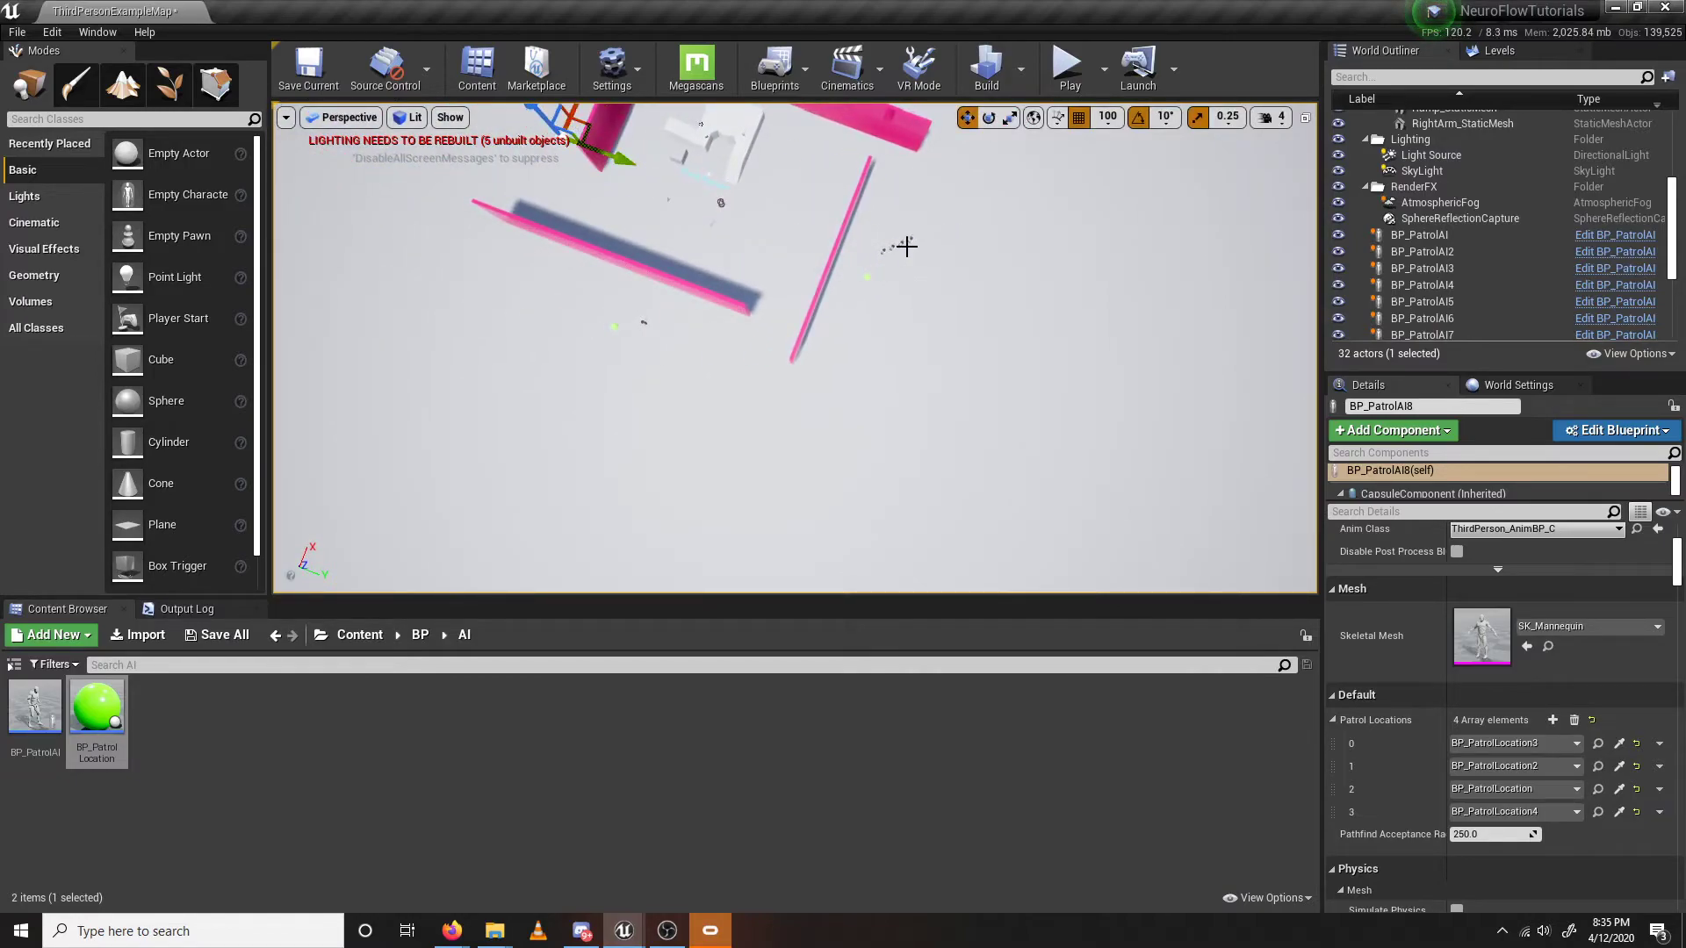
left_click(911, 242)
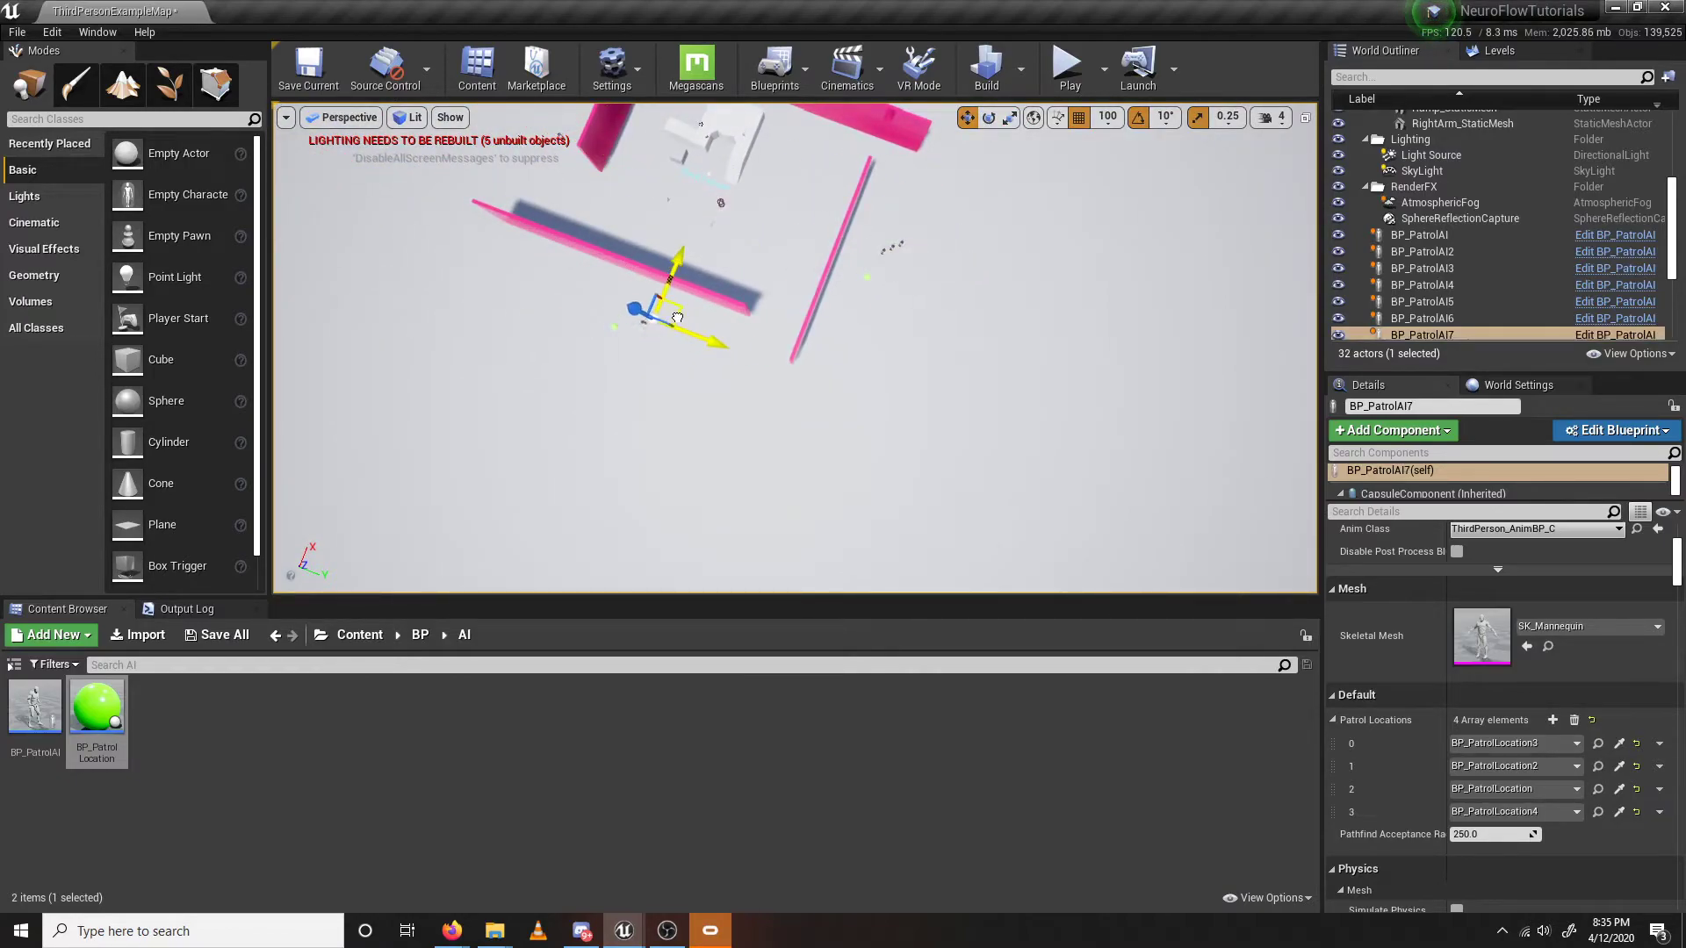
left_click(915, 237)
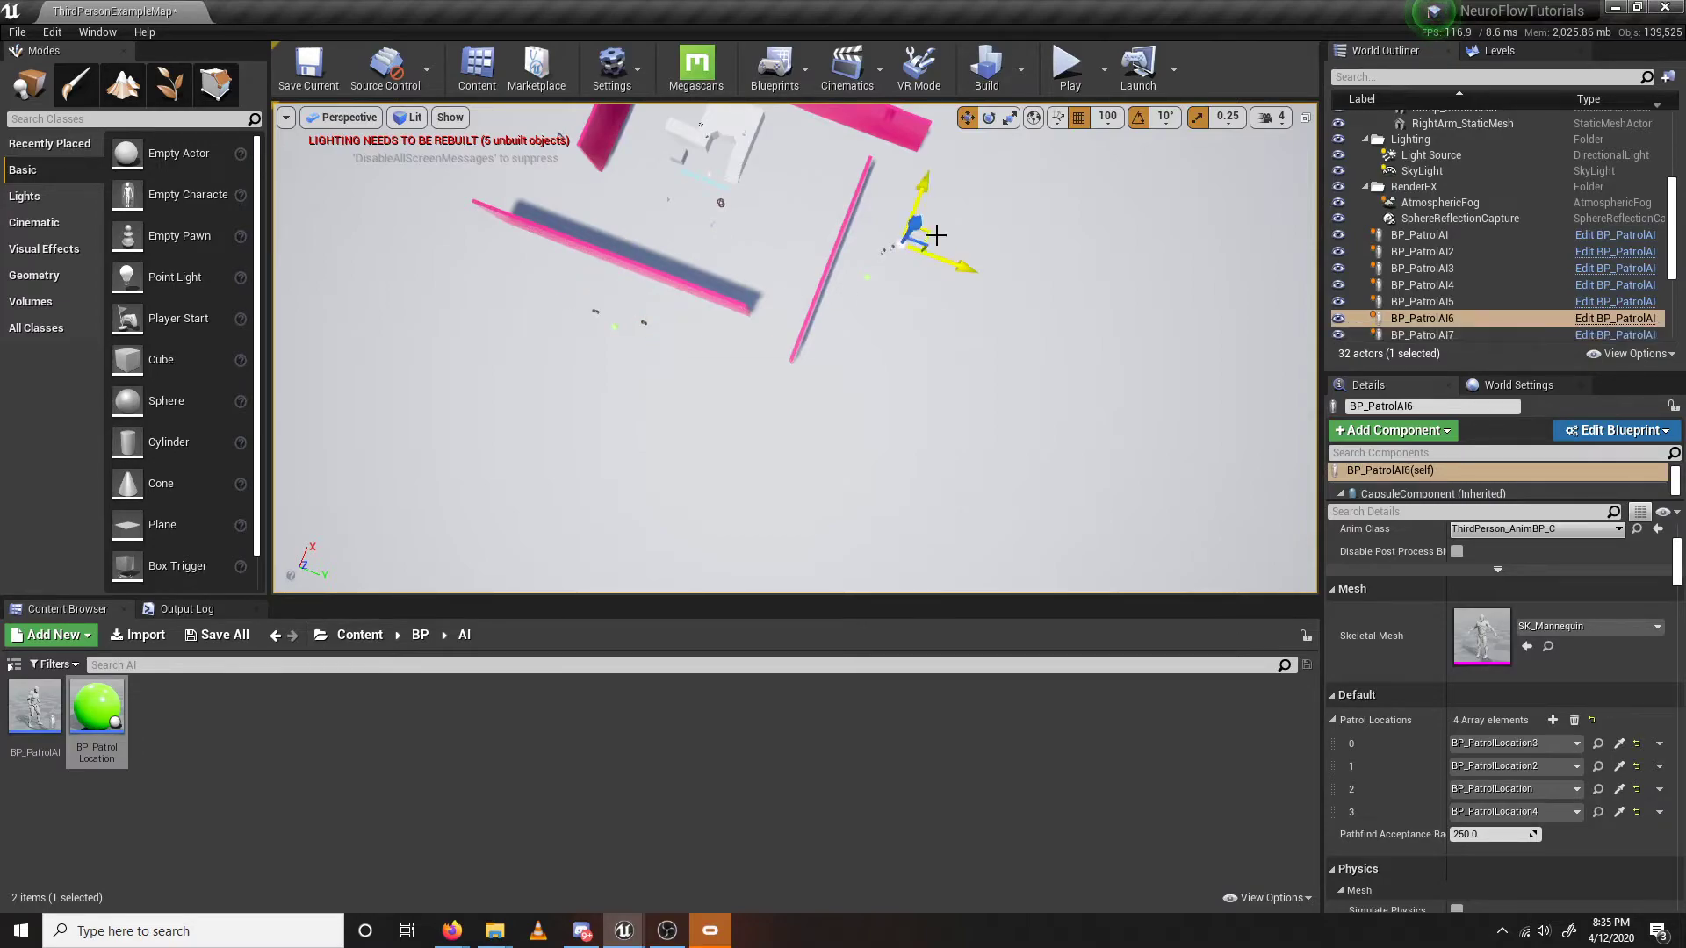
mouse_move(845, 401)
right_mouse_down()
mouse_move(803, 397)
mouse_move(845, 402)
right_mouse_up()
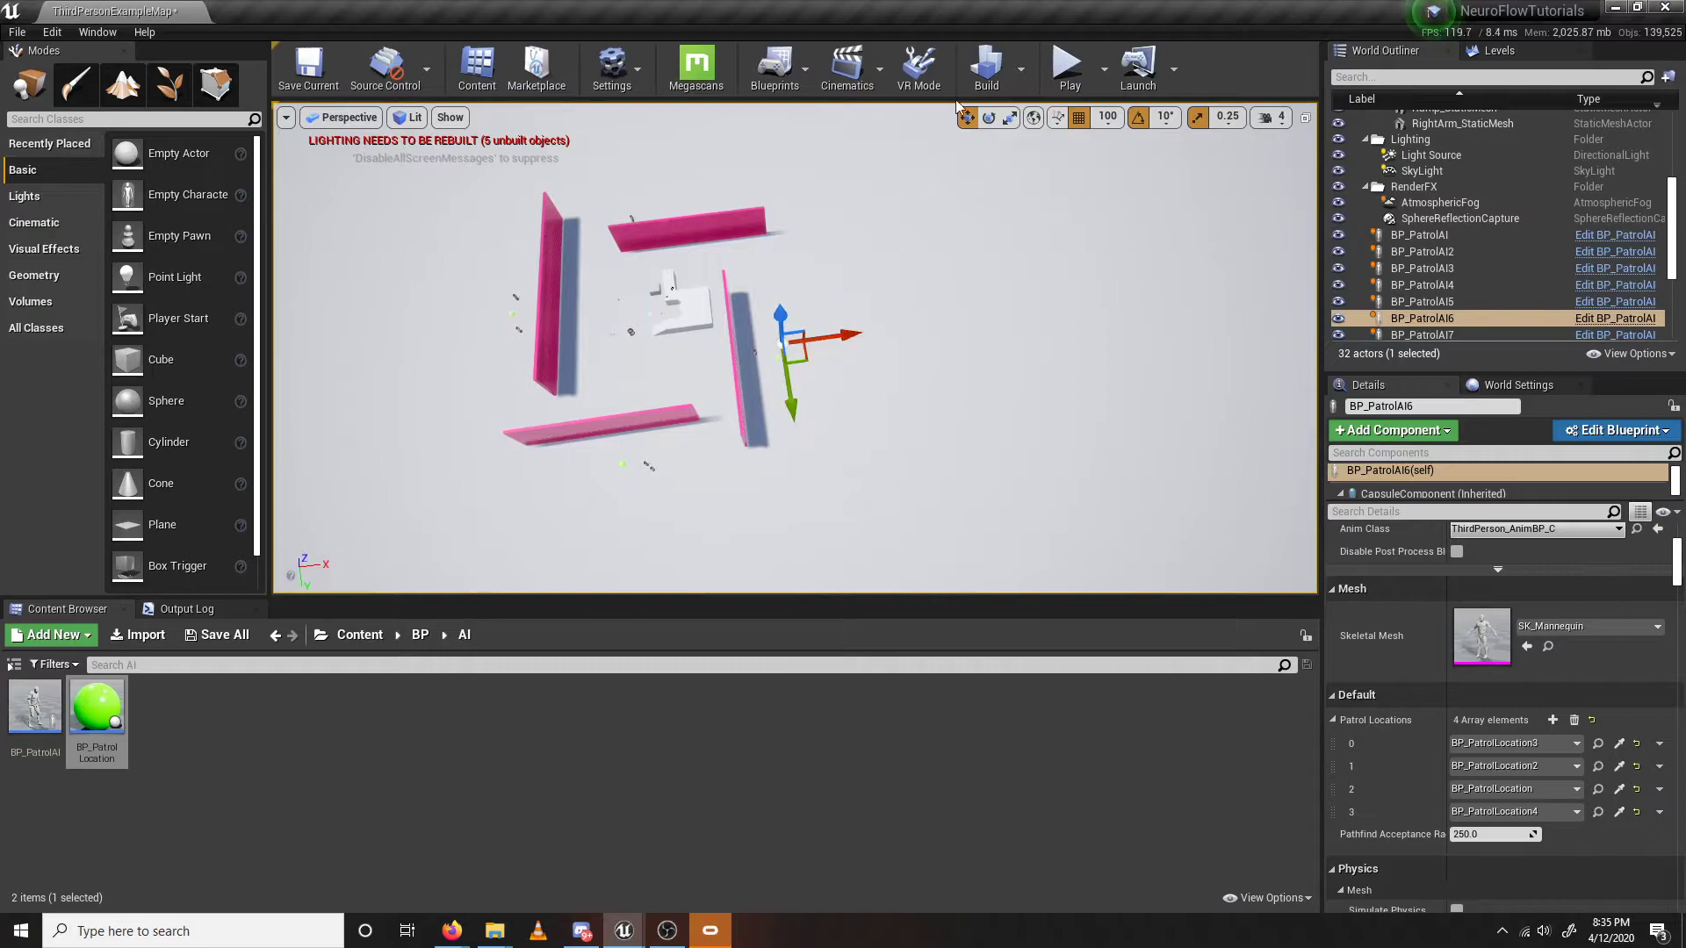
Play the level, run the character up onto the platform and make the game view fullscreen.
left_click(1067, 66)
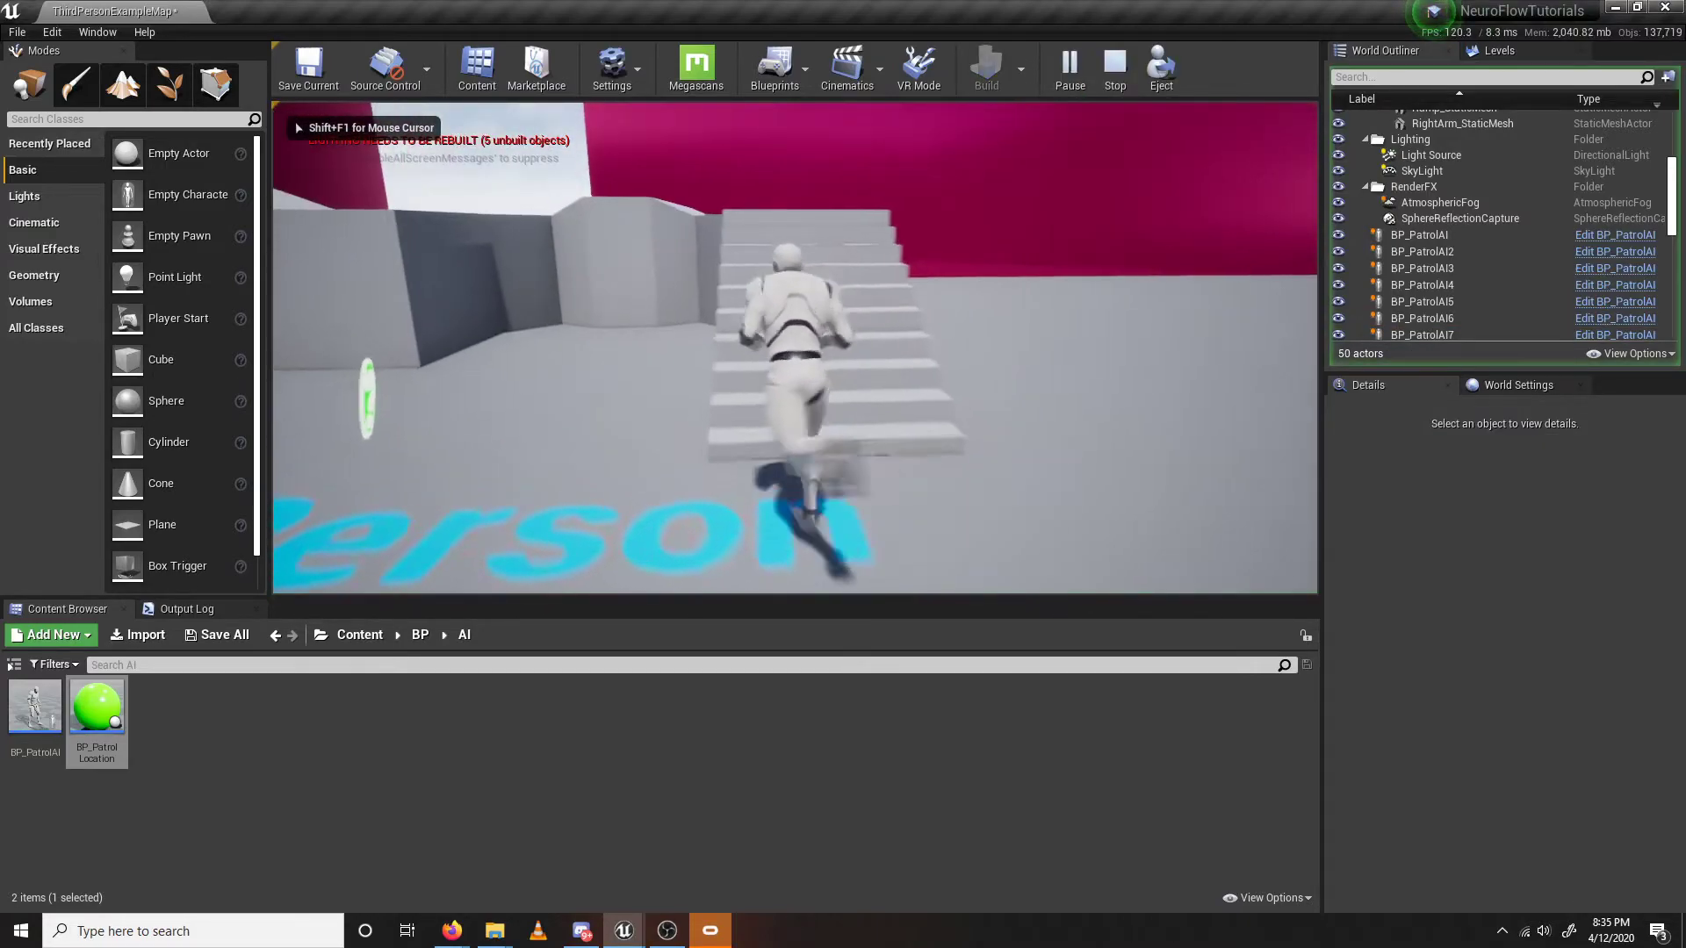
key("w")
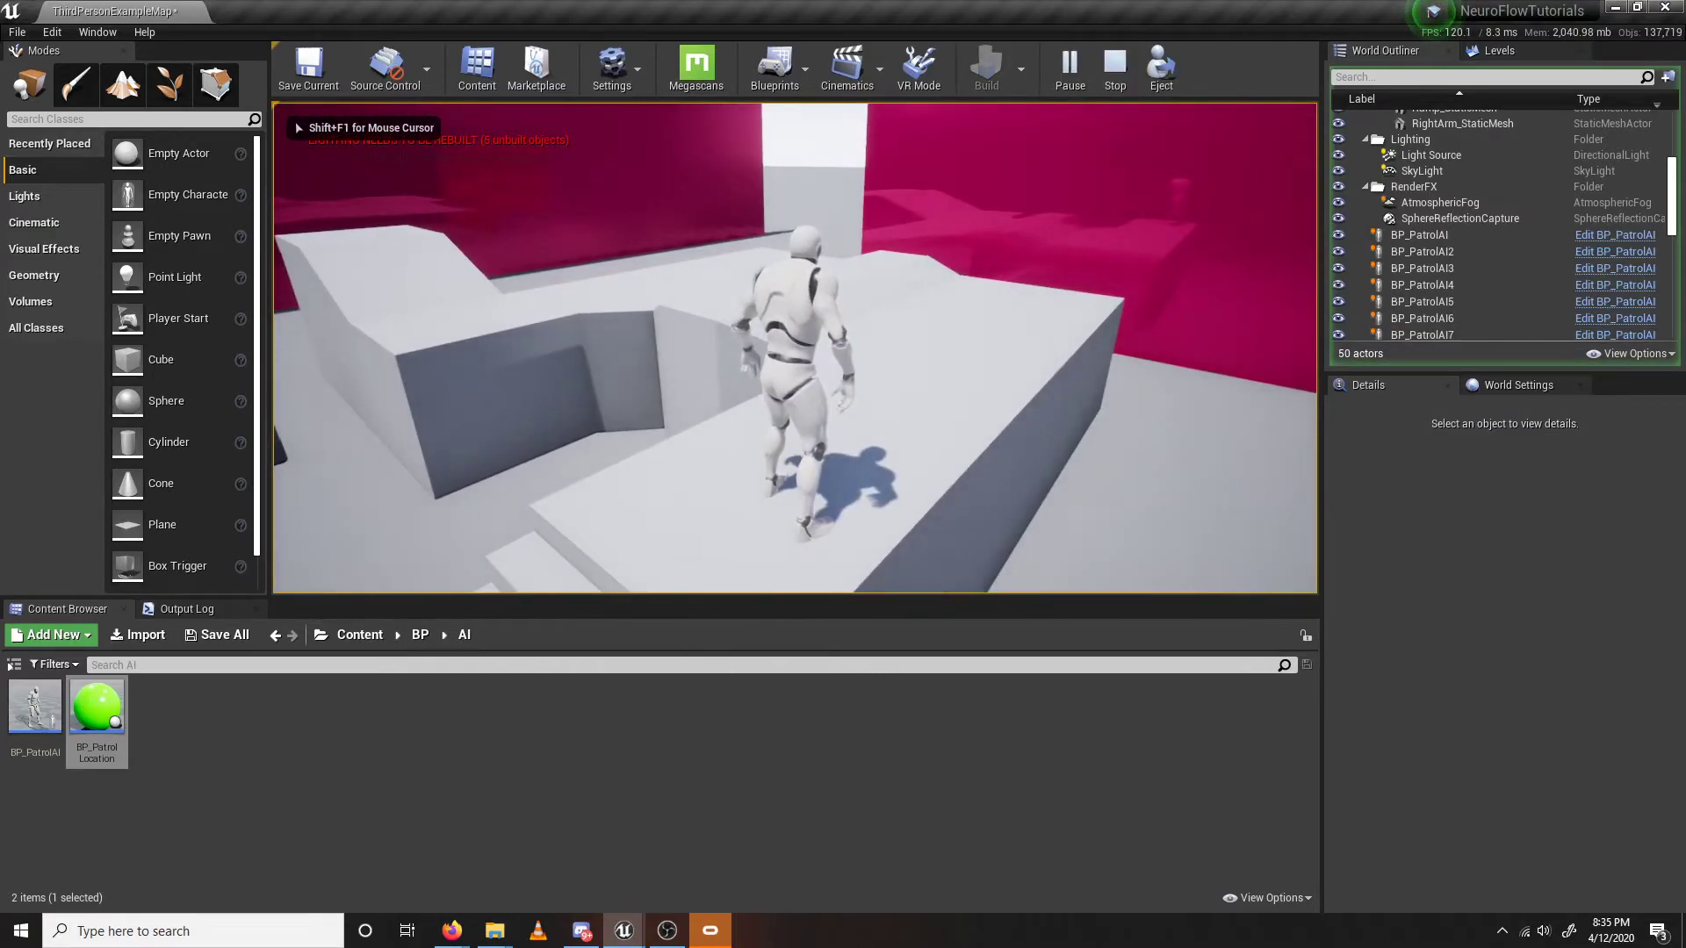
key("F11")
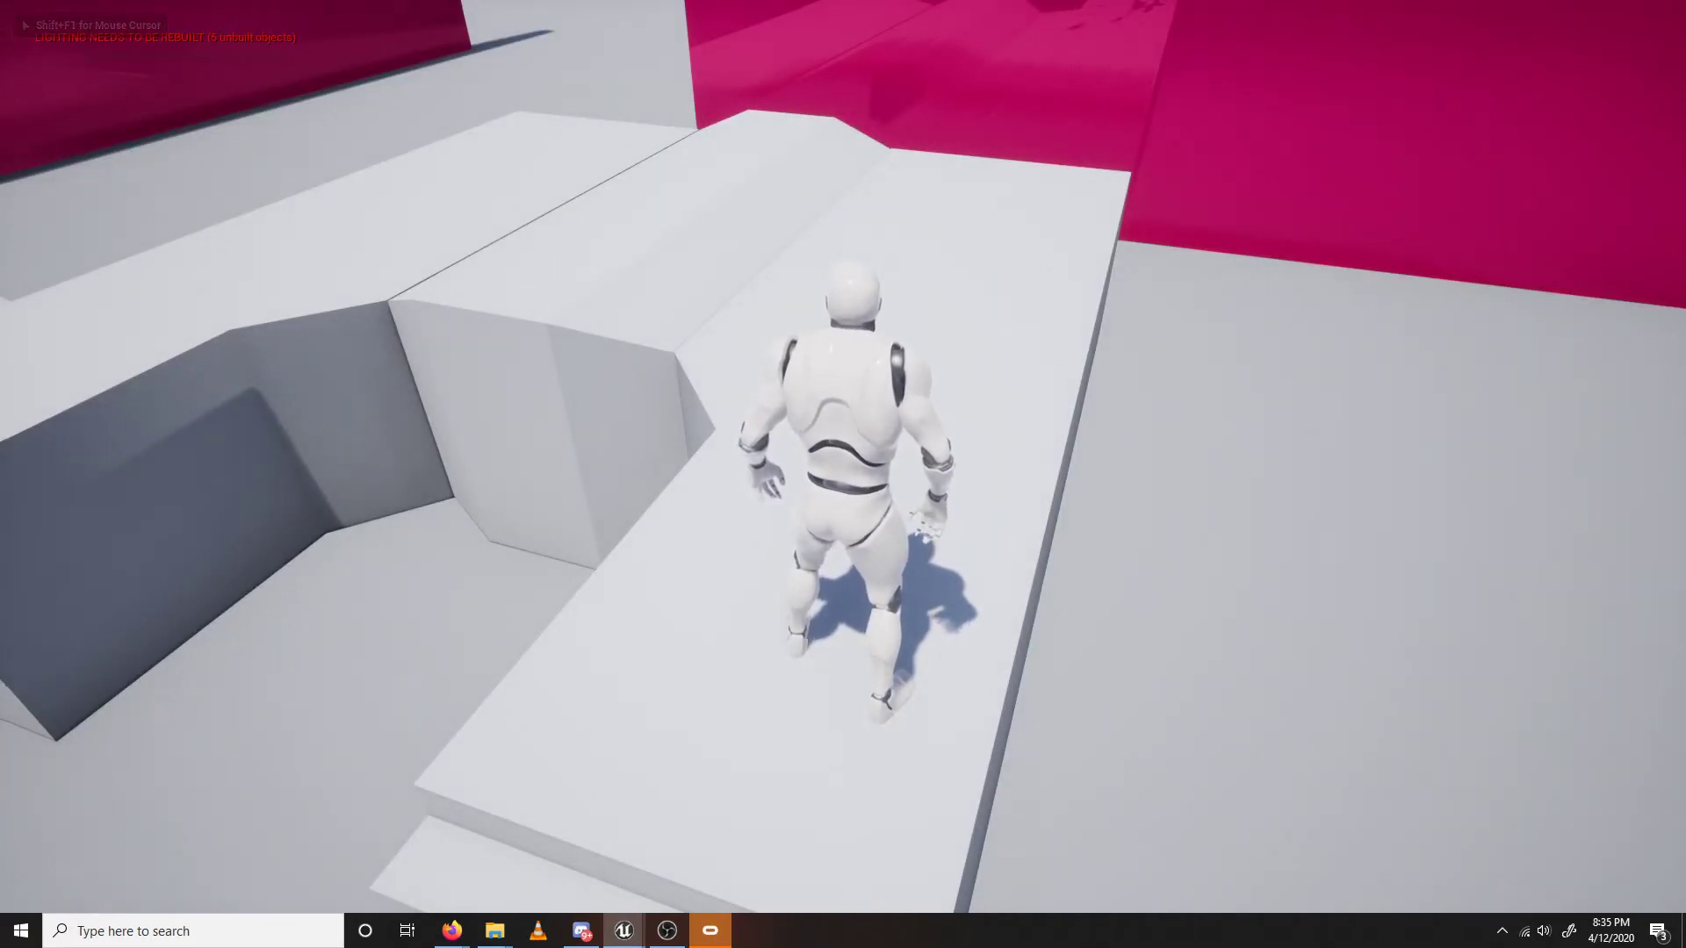
Enable the AI debug overlay and fly out in spectator mode to watch the patrol AIs outside the walls.
key("apostrophe")
key("w")
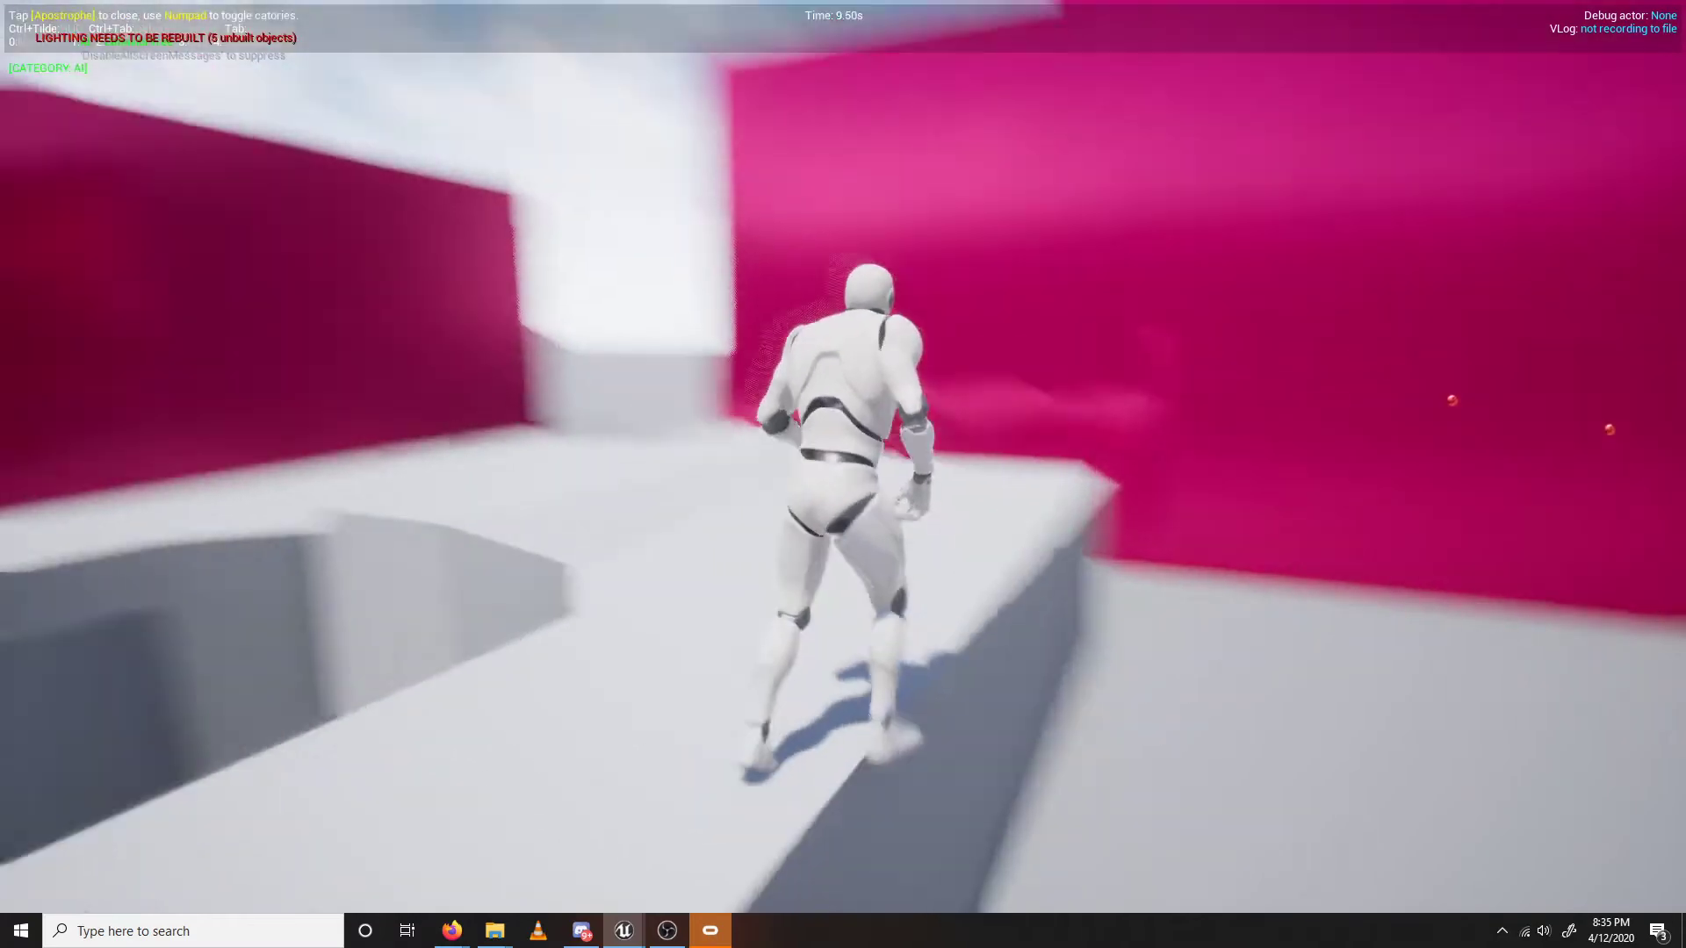
key("w")
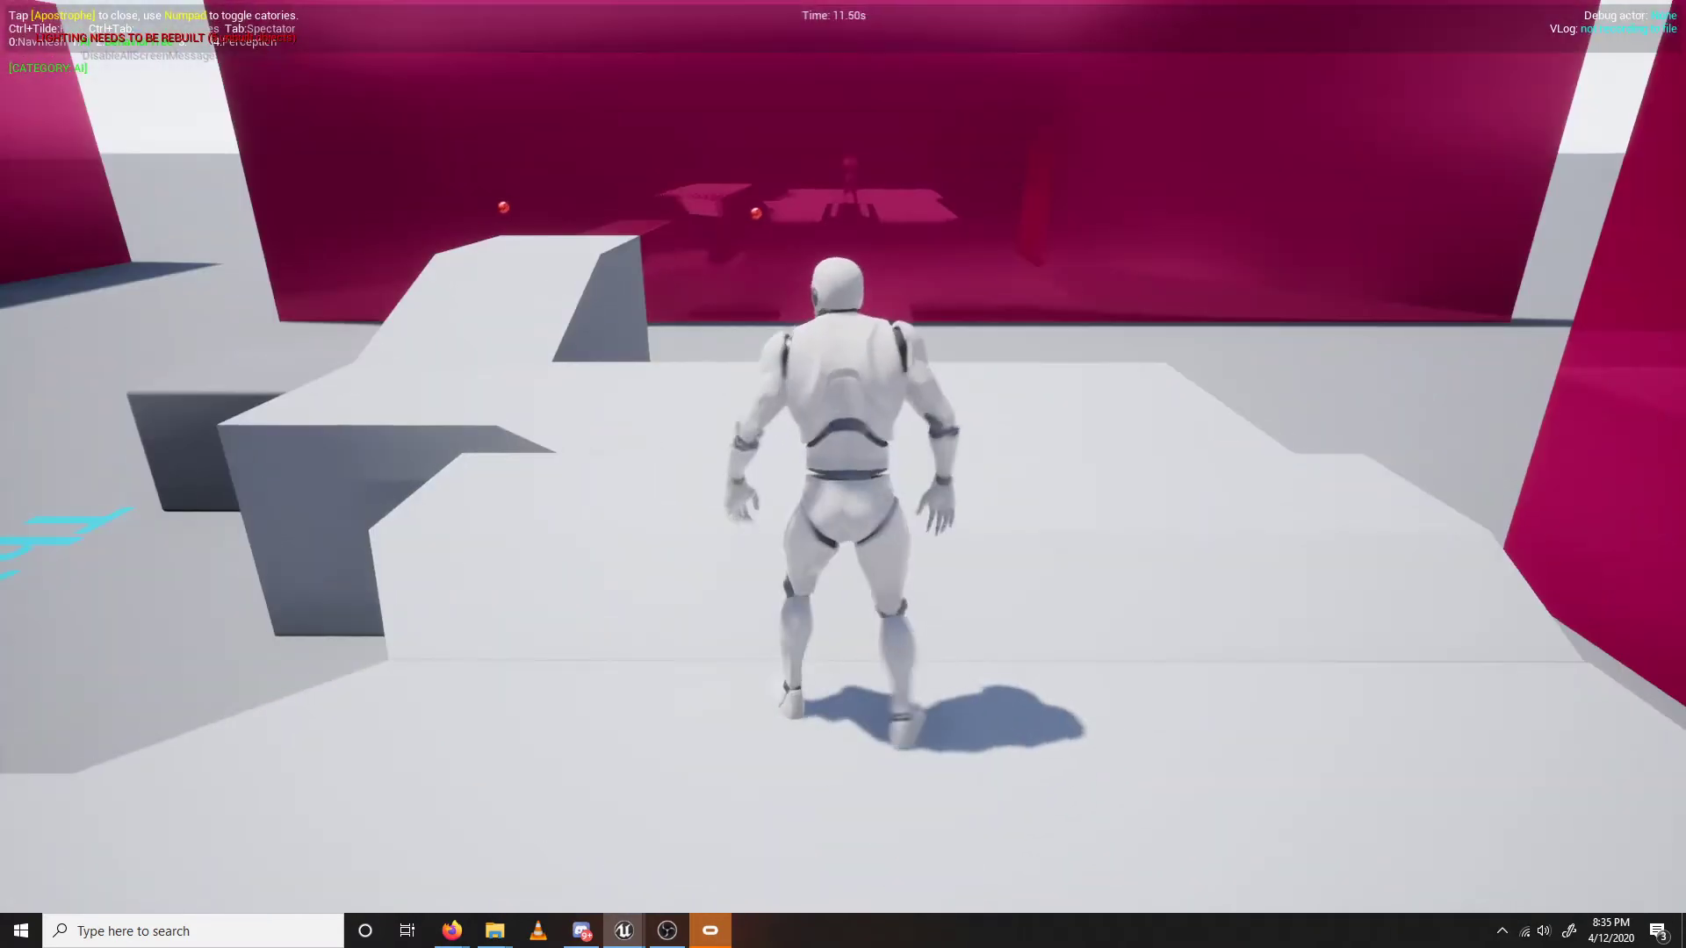
key("w")
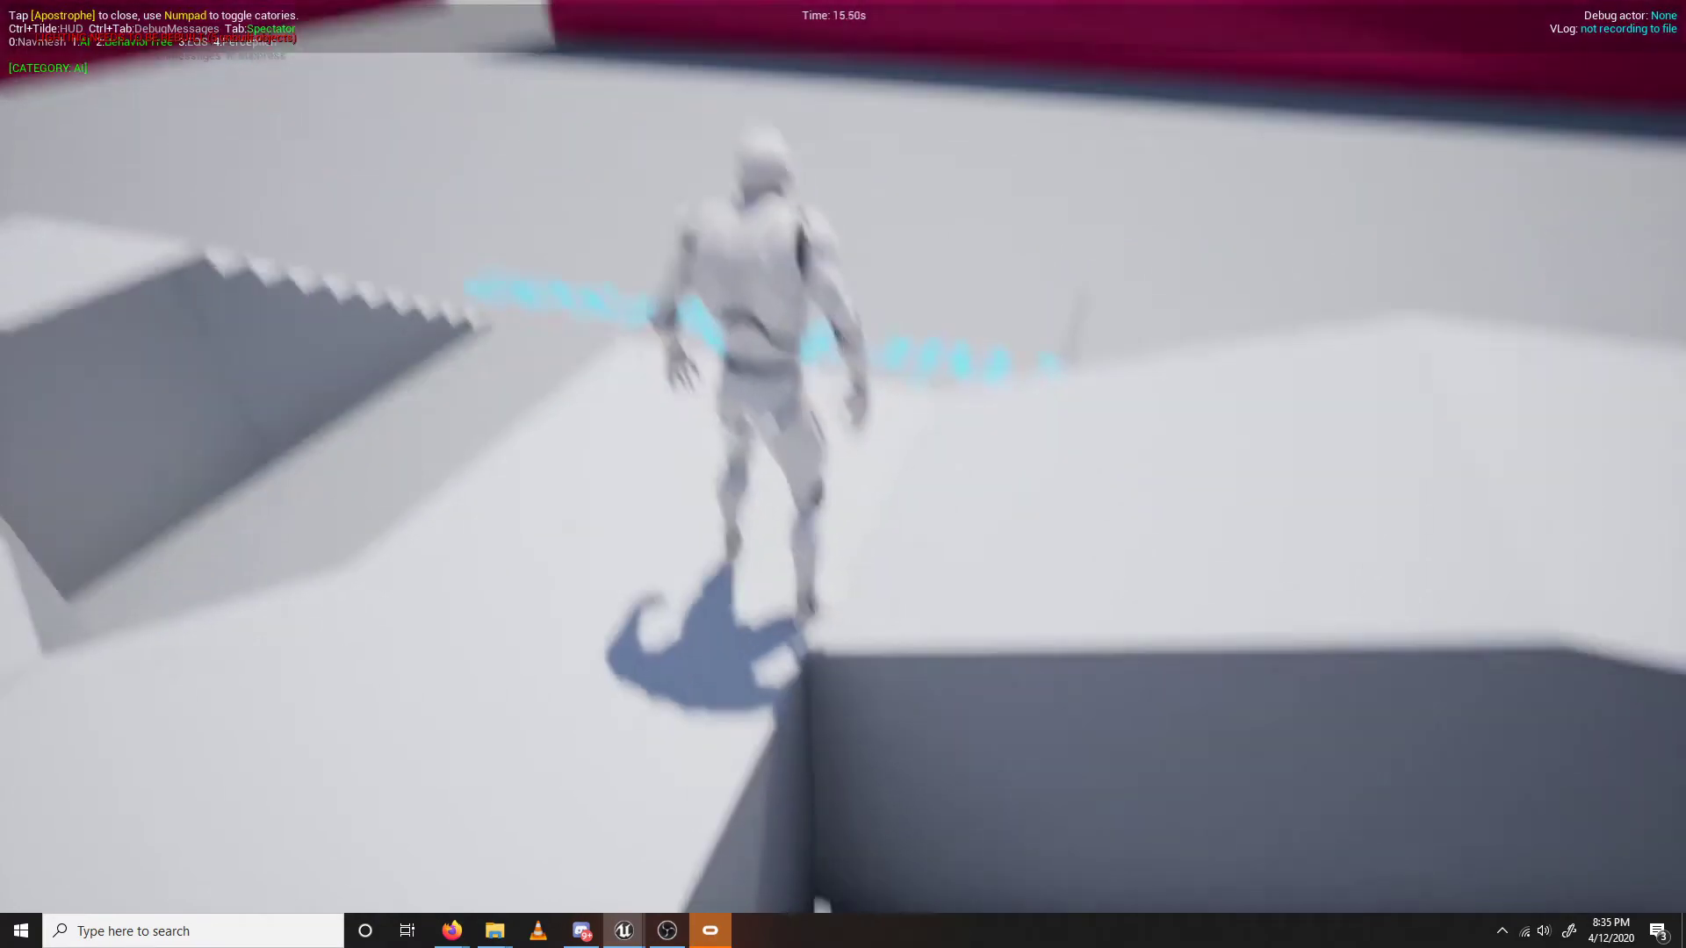
key("Tab")
key("w")
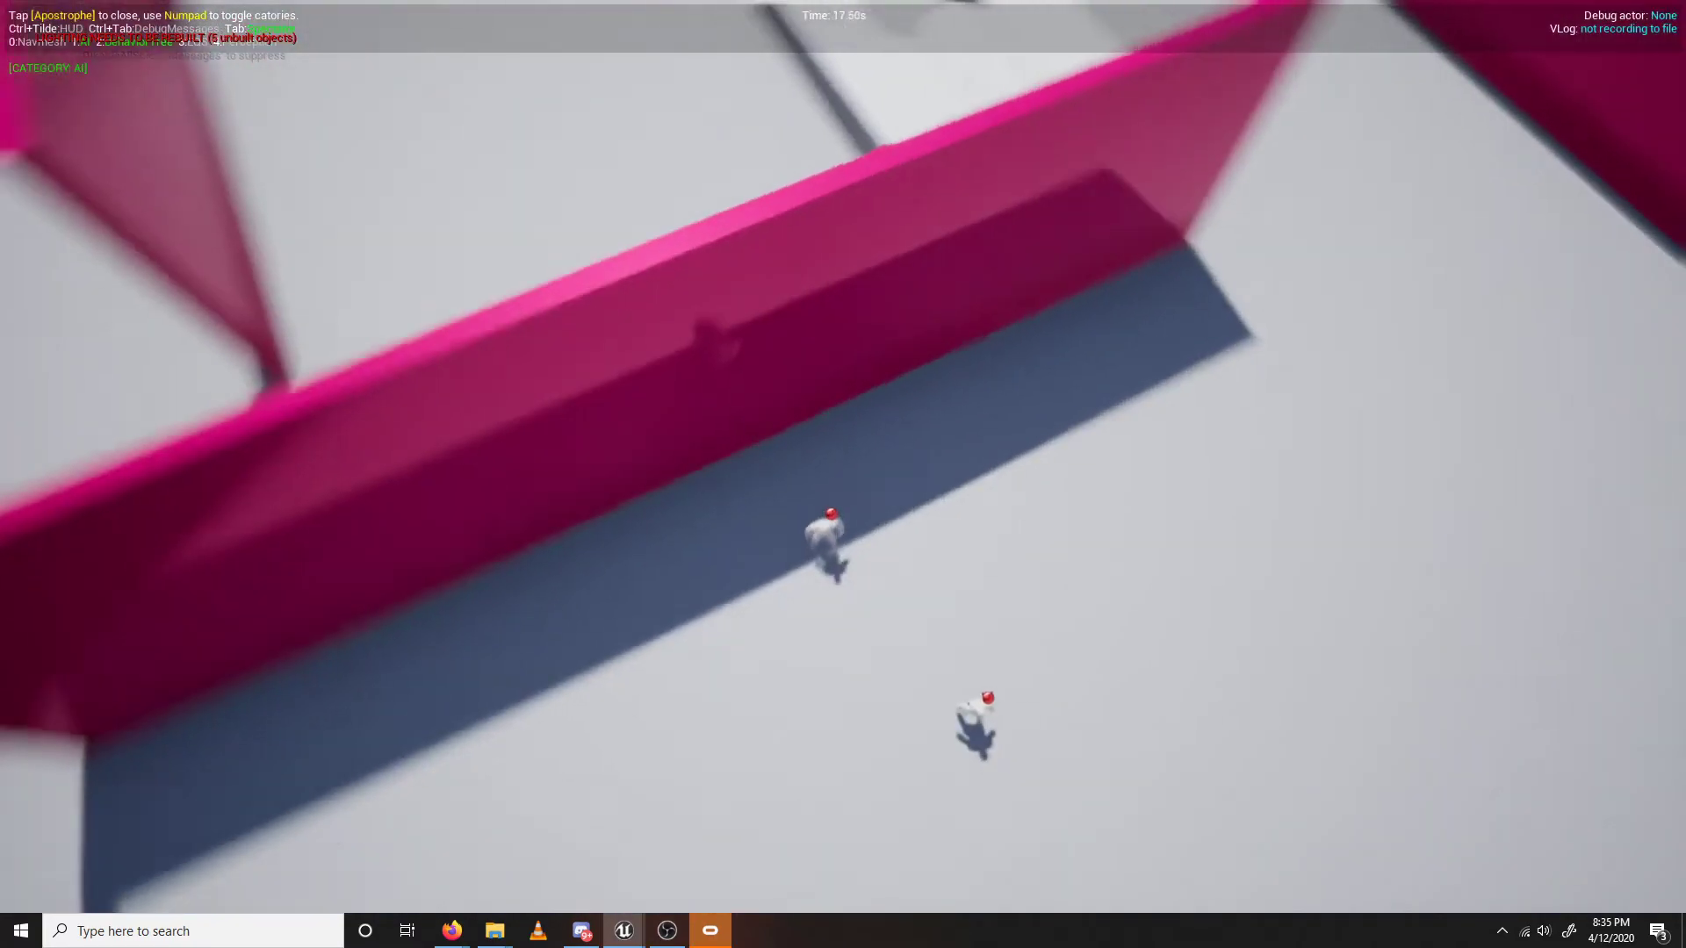
key("w")
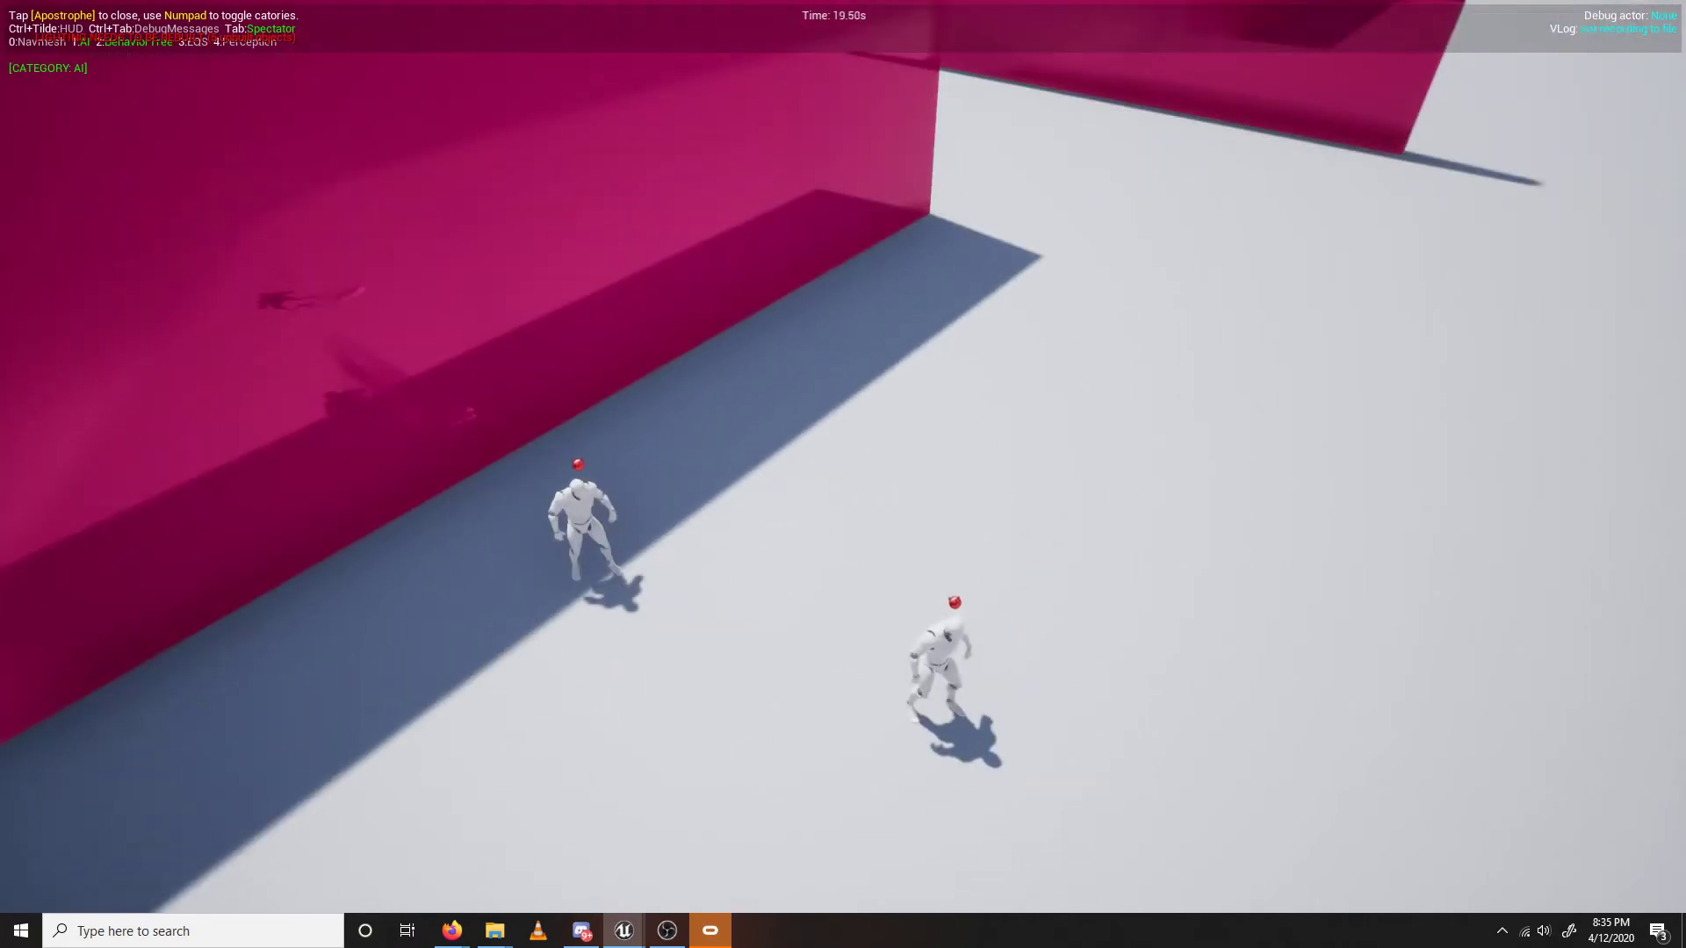
Watch the patrol AIs run along the outer walls in spectator mode, stop the play session and leave the fullscreen view.
key("w")
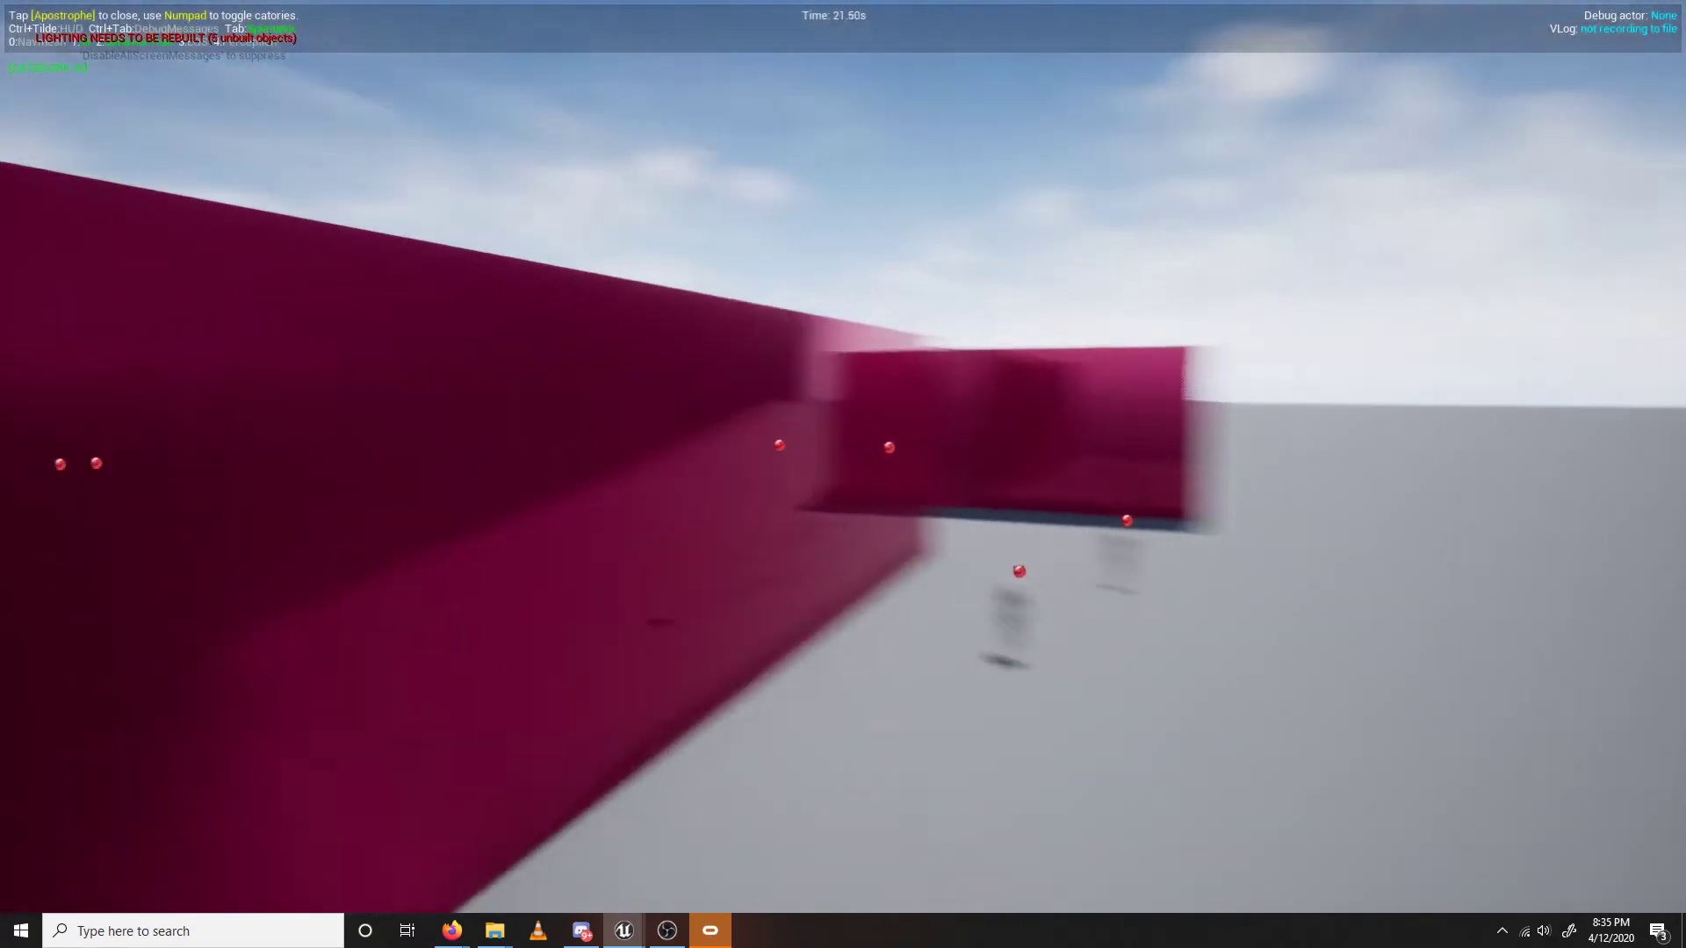
key("w")
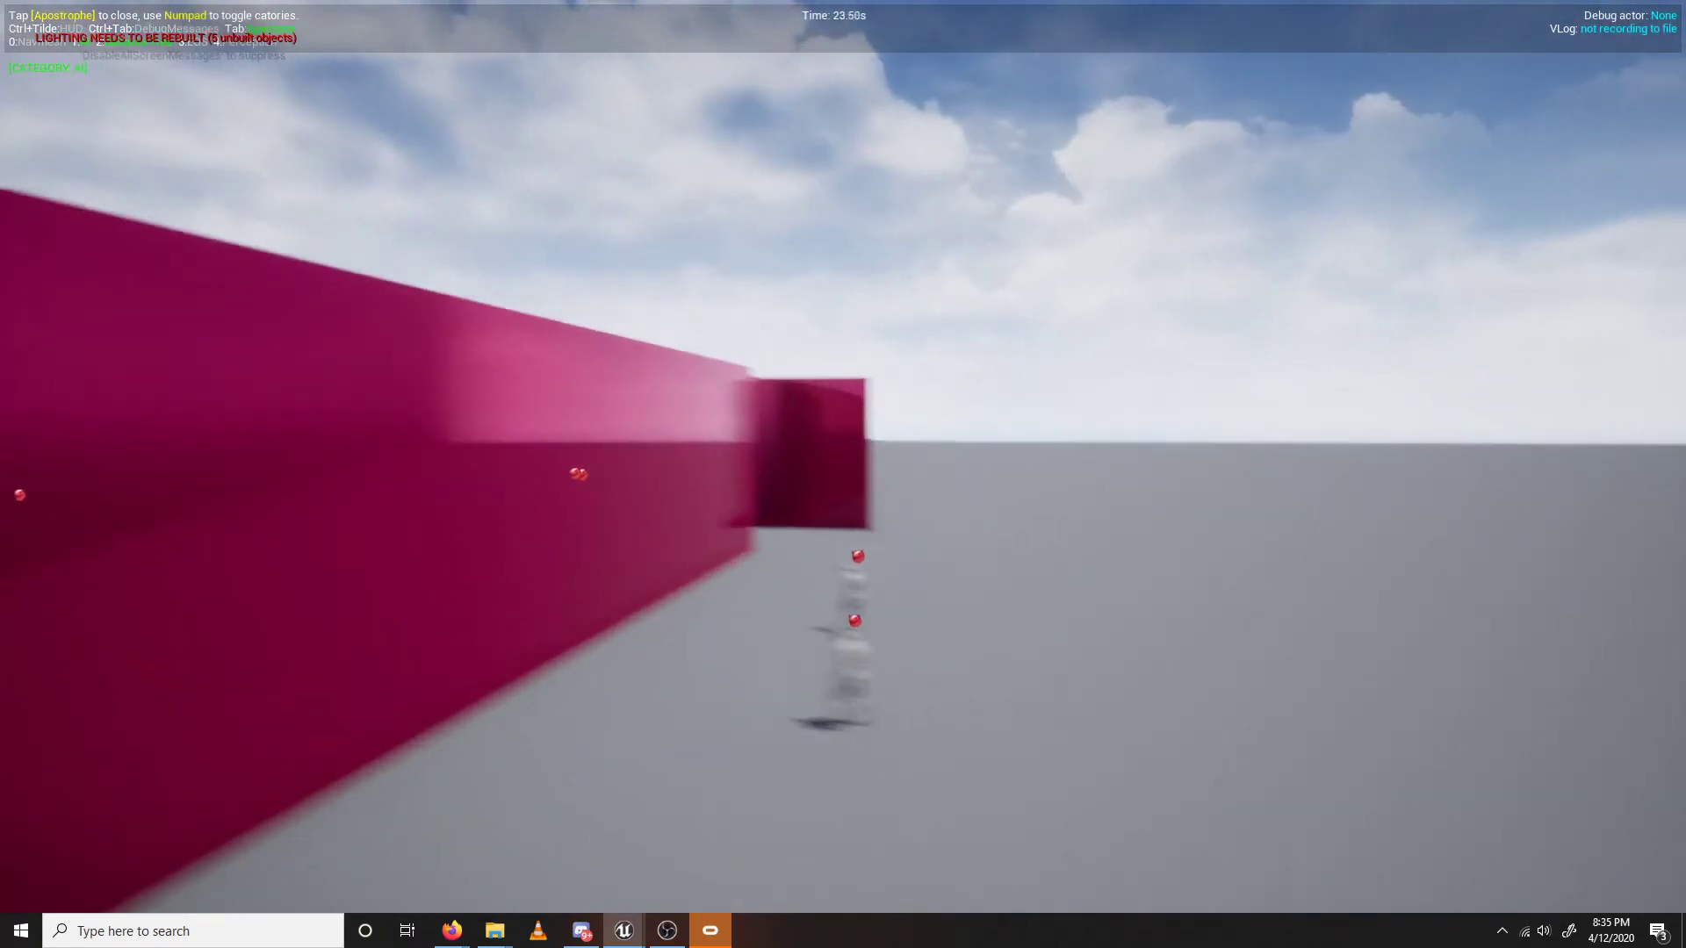
key("w")
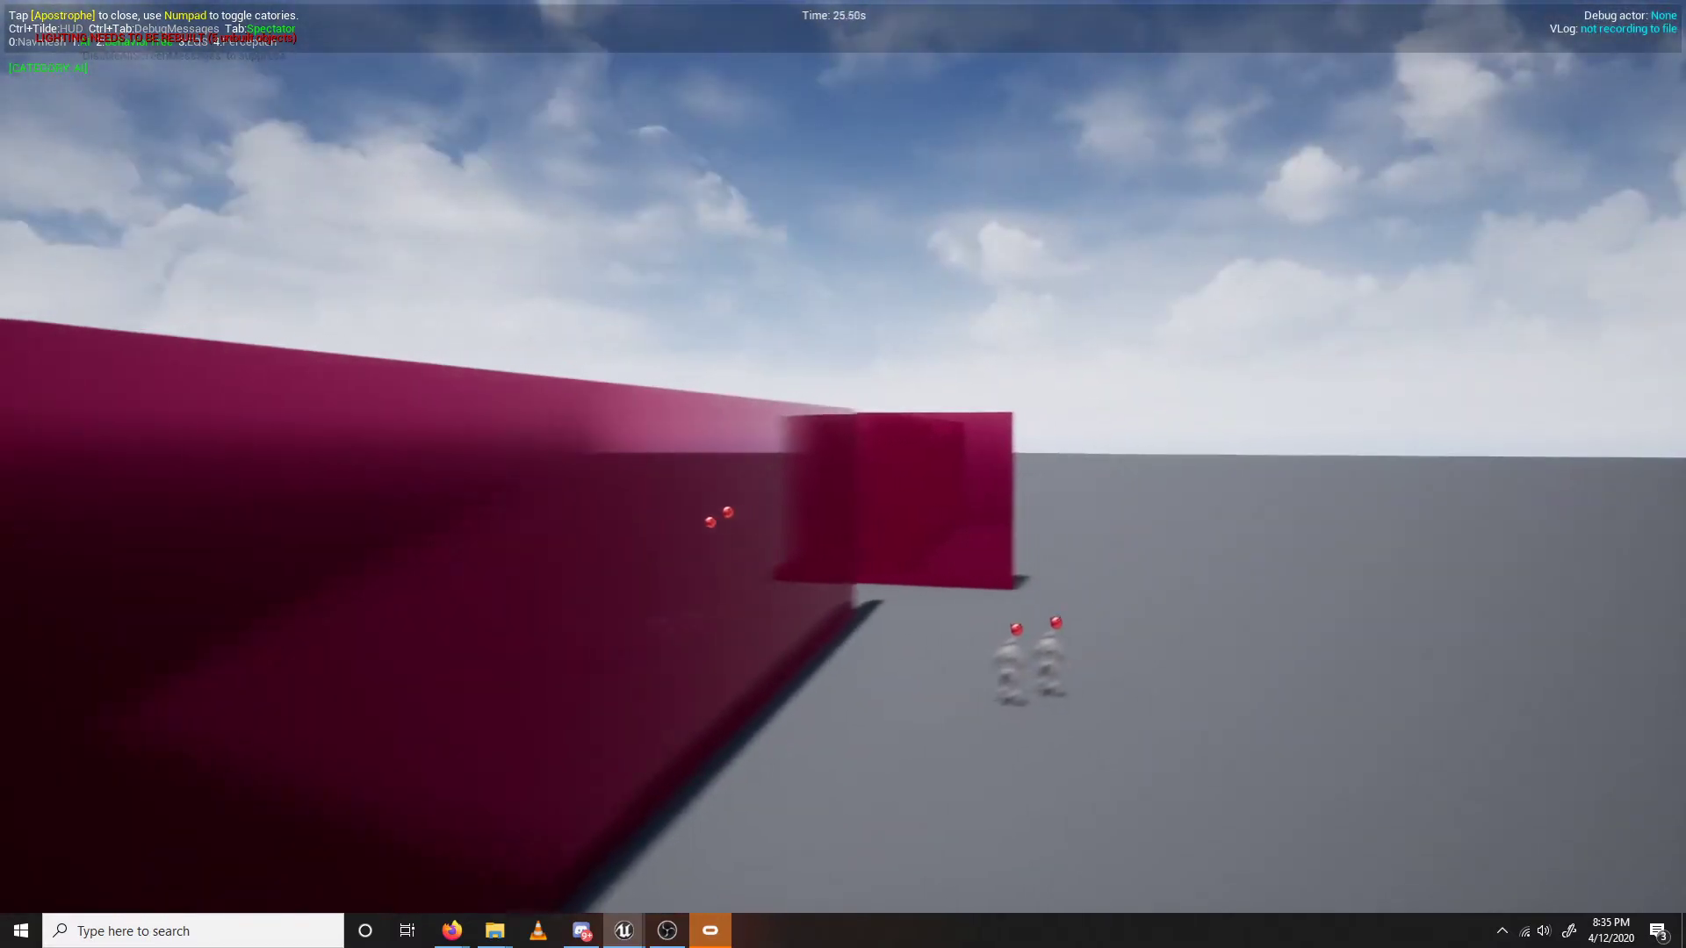
key("w")
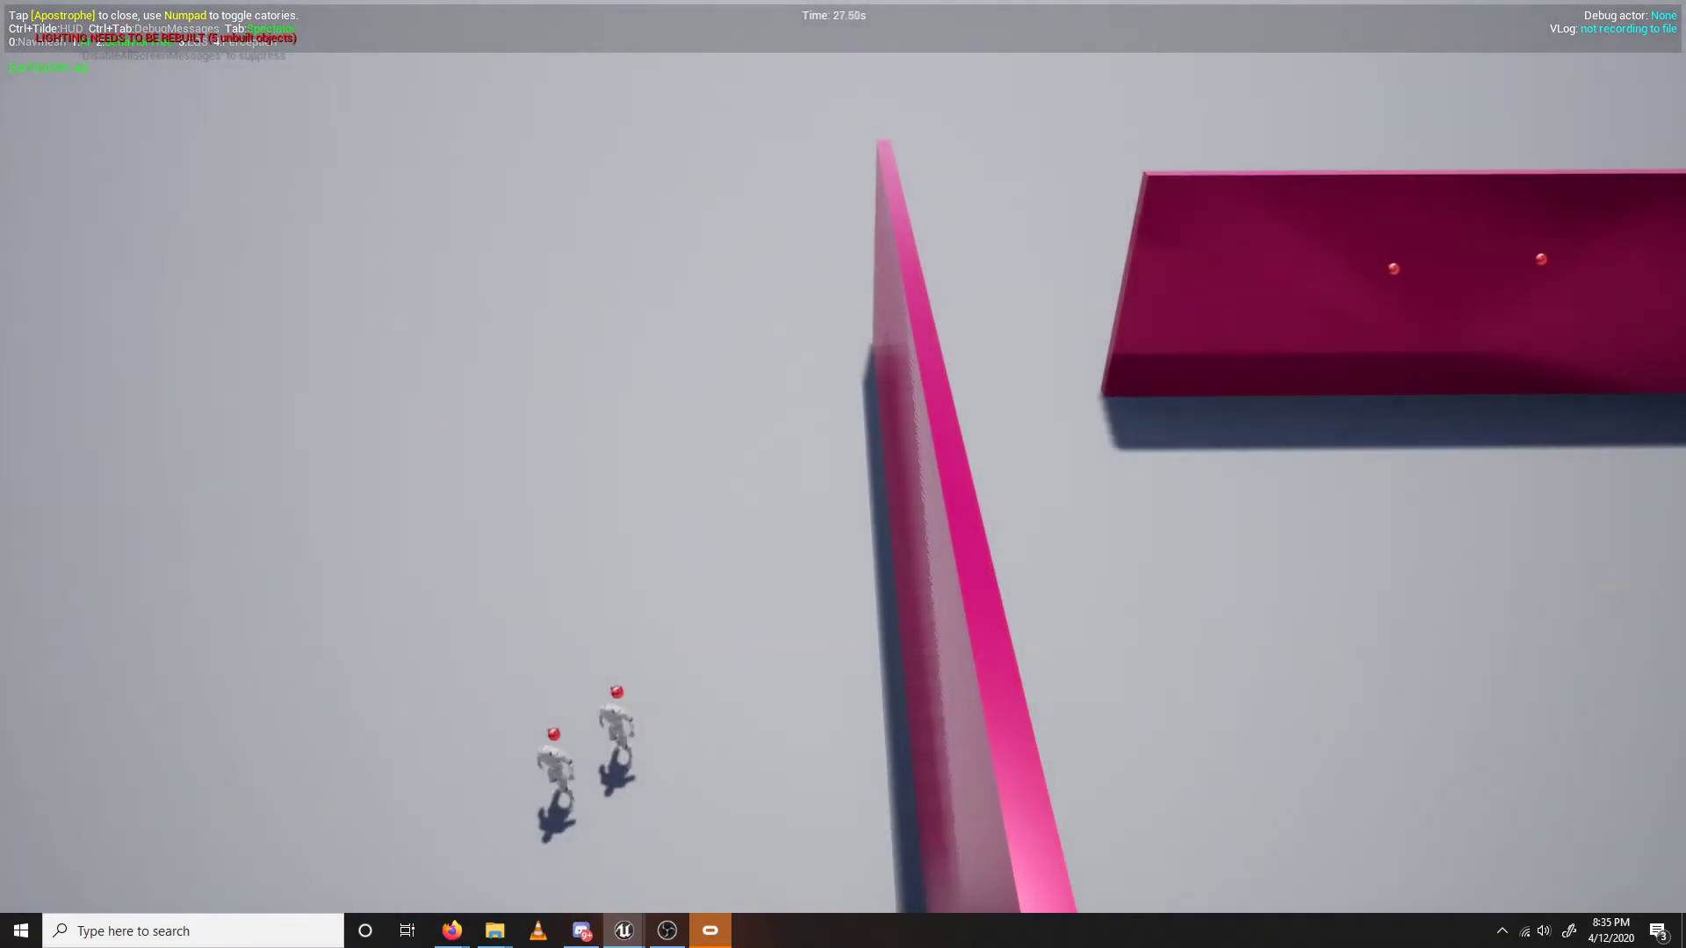
key("apostrophe")
key("Escape")
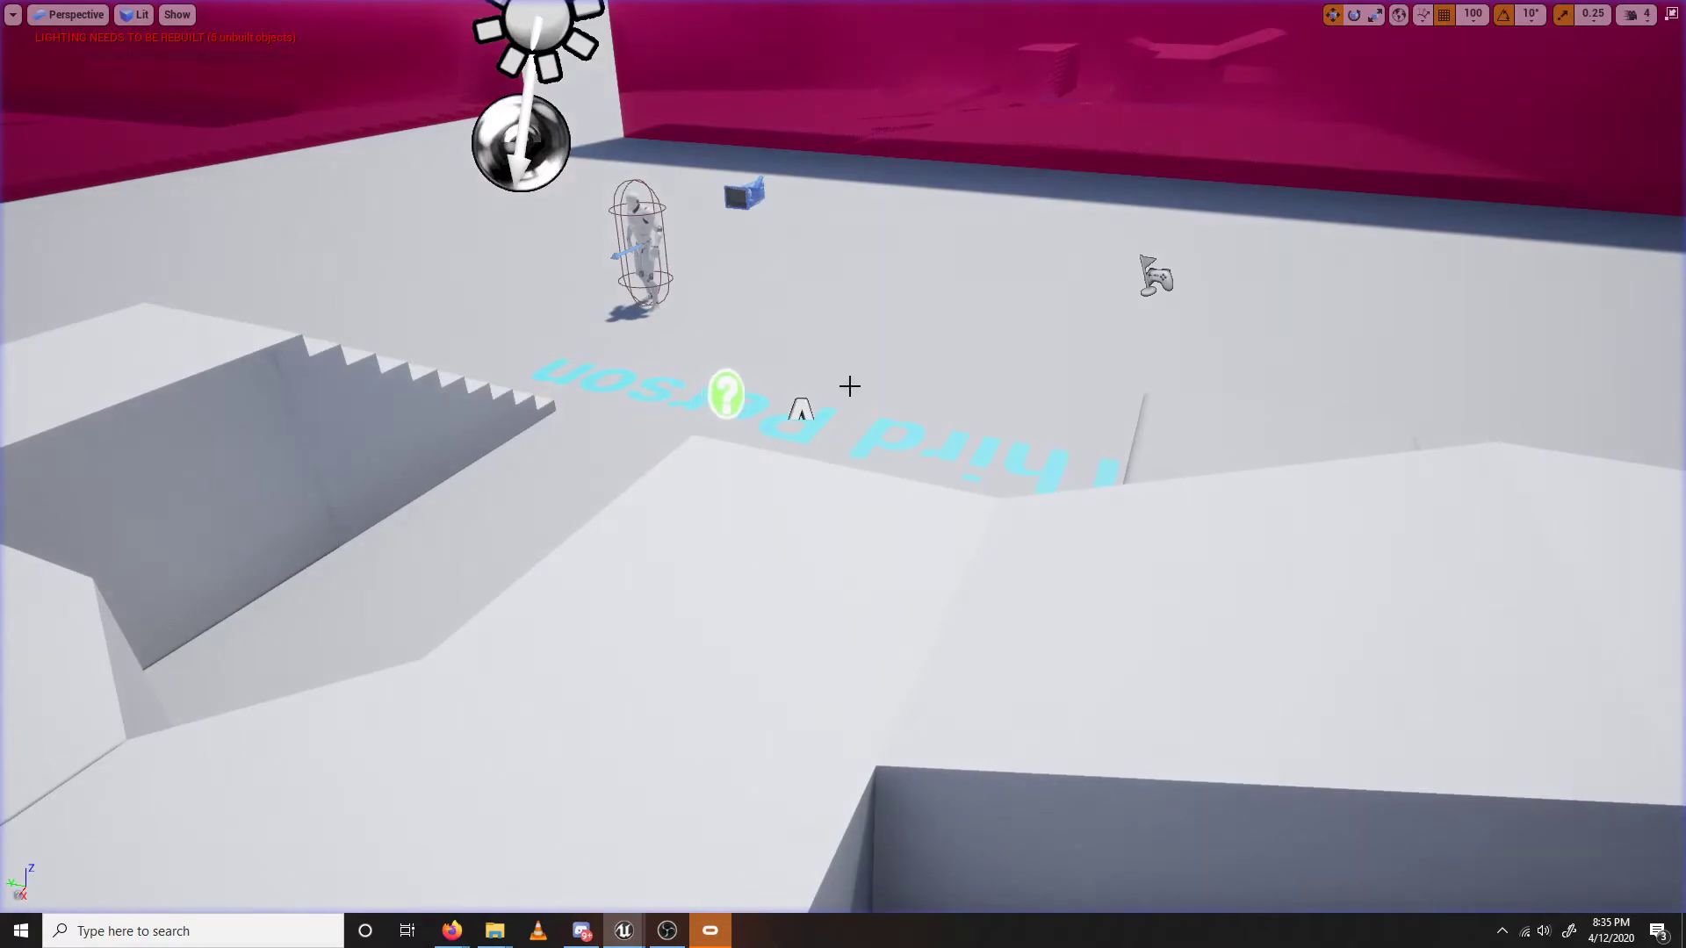
key("F11")
Search the placeable actors for "nav" and place a Nav Mesh Bounds Volume inside the walled arena.
mouse_move(782, 403)
right_mouse_down()
mouse_move(782, 474)
mouse_move(783, 421)
right_mouse_up()
key("s")
key("a")
right_click_drag(769, 179, 1132, 254)
key("s")
key("a")
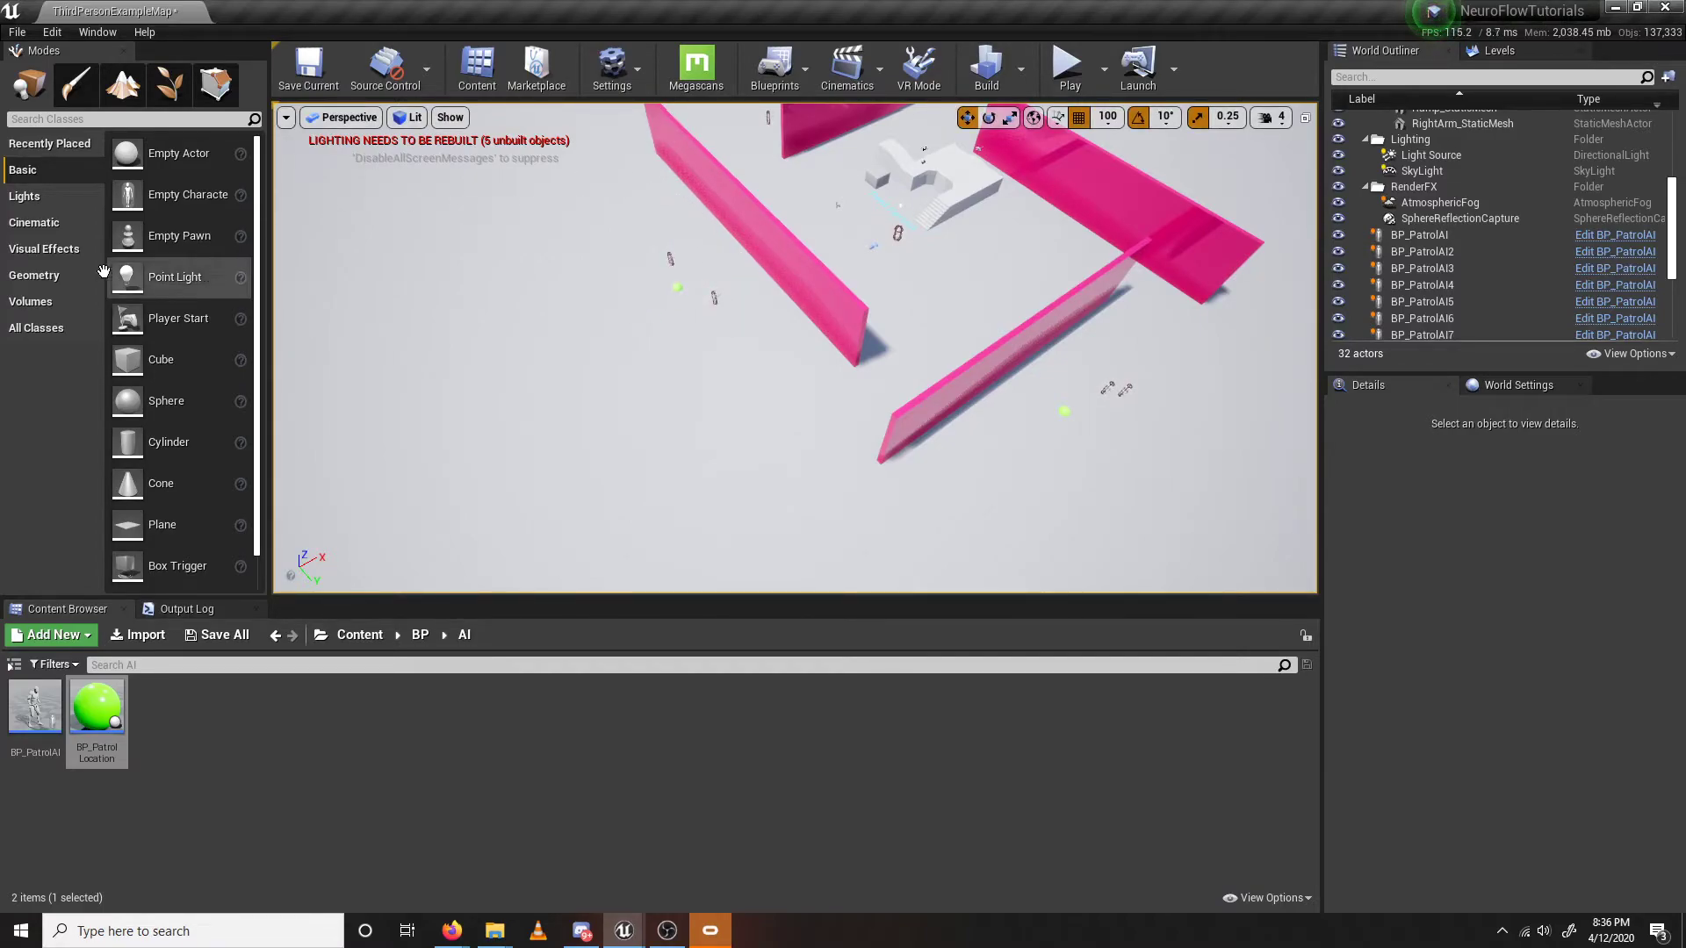
type("nav")
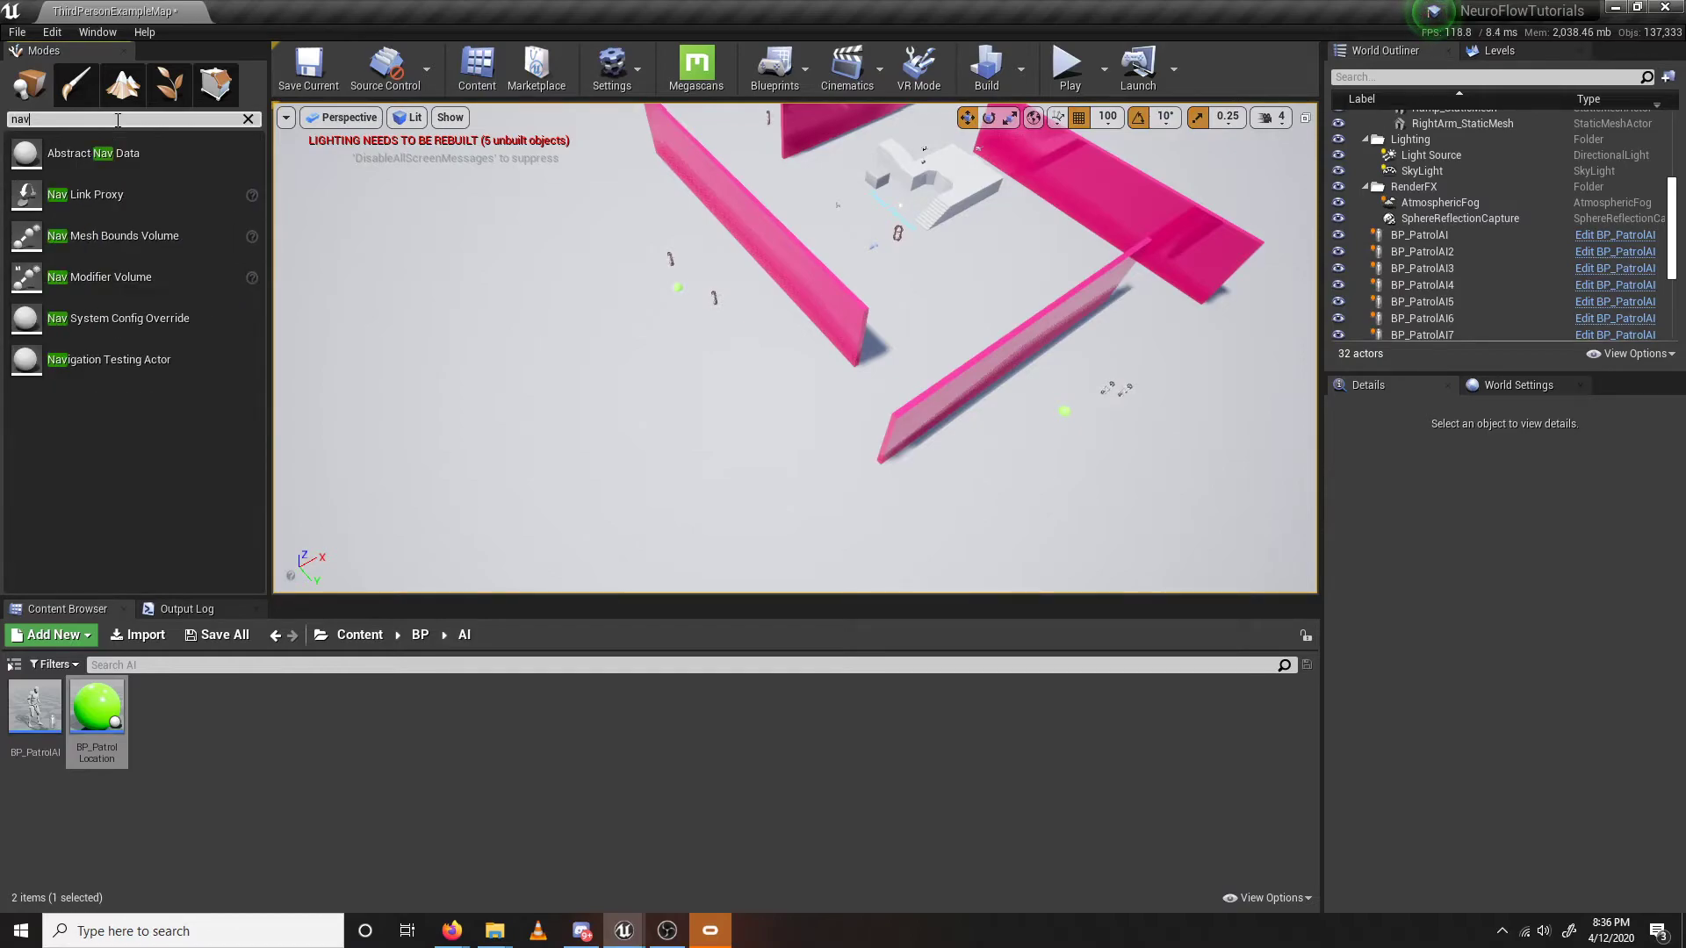
key("s")
right_click_drag(492, 298, 535, 285)
left_click_drag(78, 249, 718, 340)
Position the Nav Mesh Bounds Volume on the arena floor beside the player character.
key("w")
right_click_drag(704, 300, 634, 313)
key("s")
key("w")
key("s")
key("w")
key("s")
key("w")
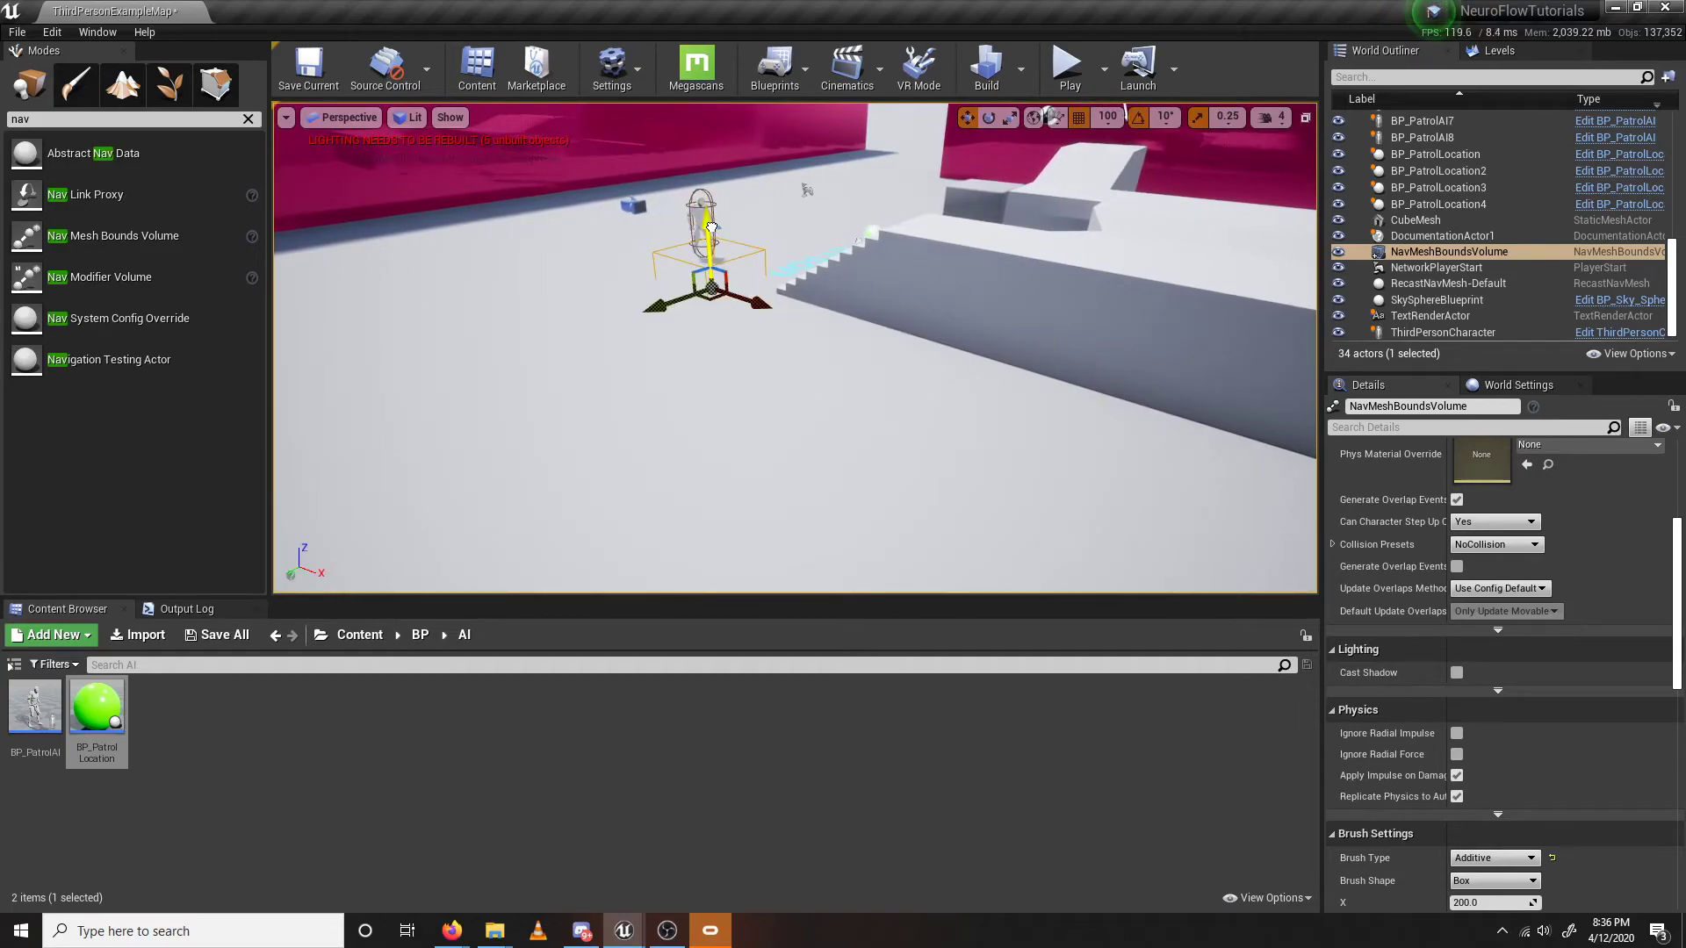
Scale the Nav Mesh Bounds Volume horizontally until it encloses all four walls and the patrol AIs outside them.
right_click_drag(712, 296, 824, 286)
key("s")
key("w")
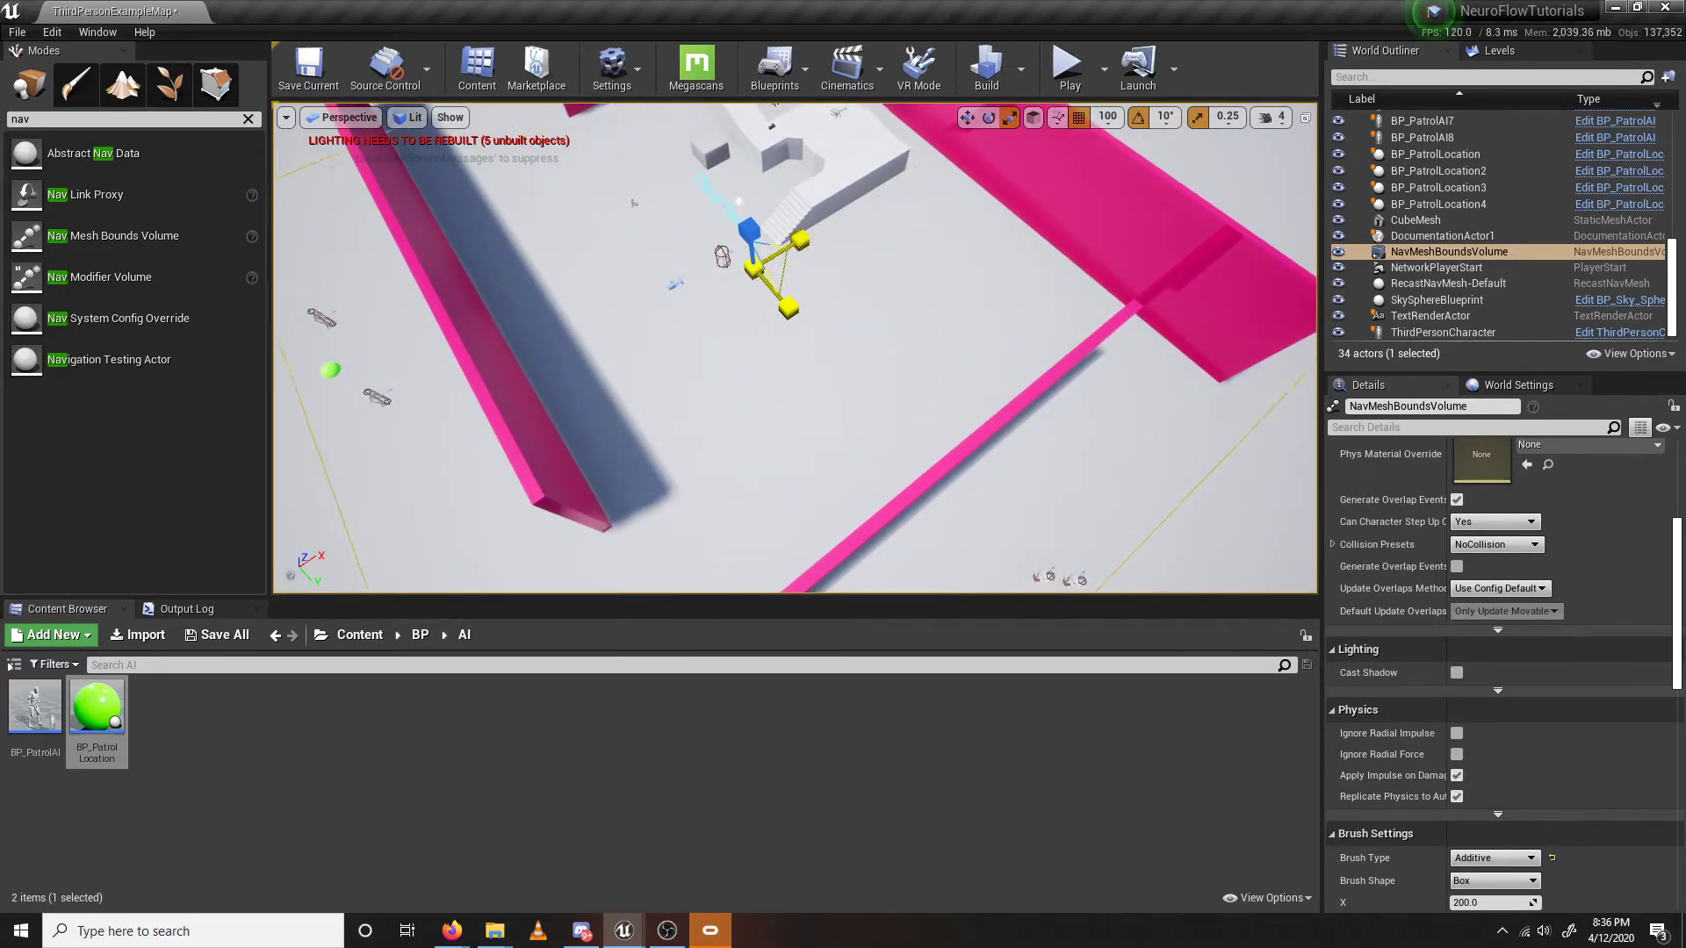
key("f")
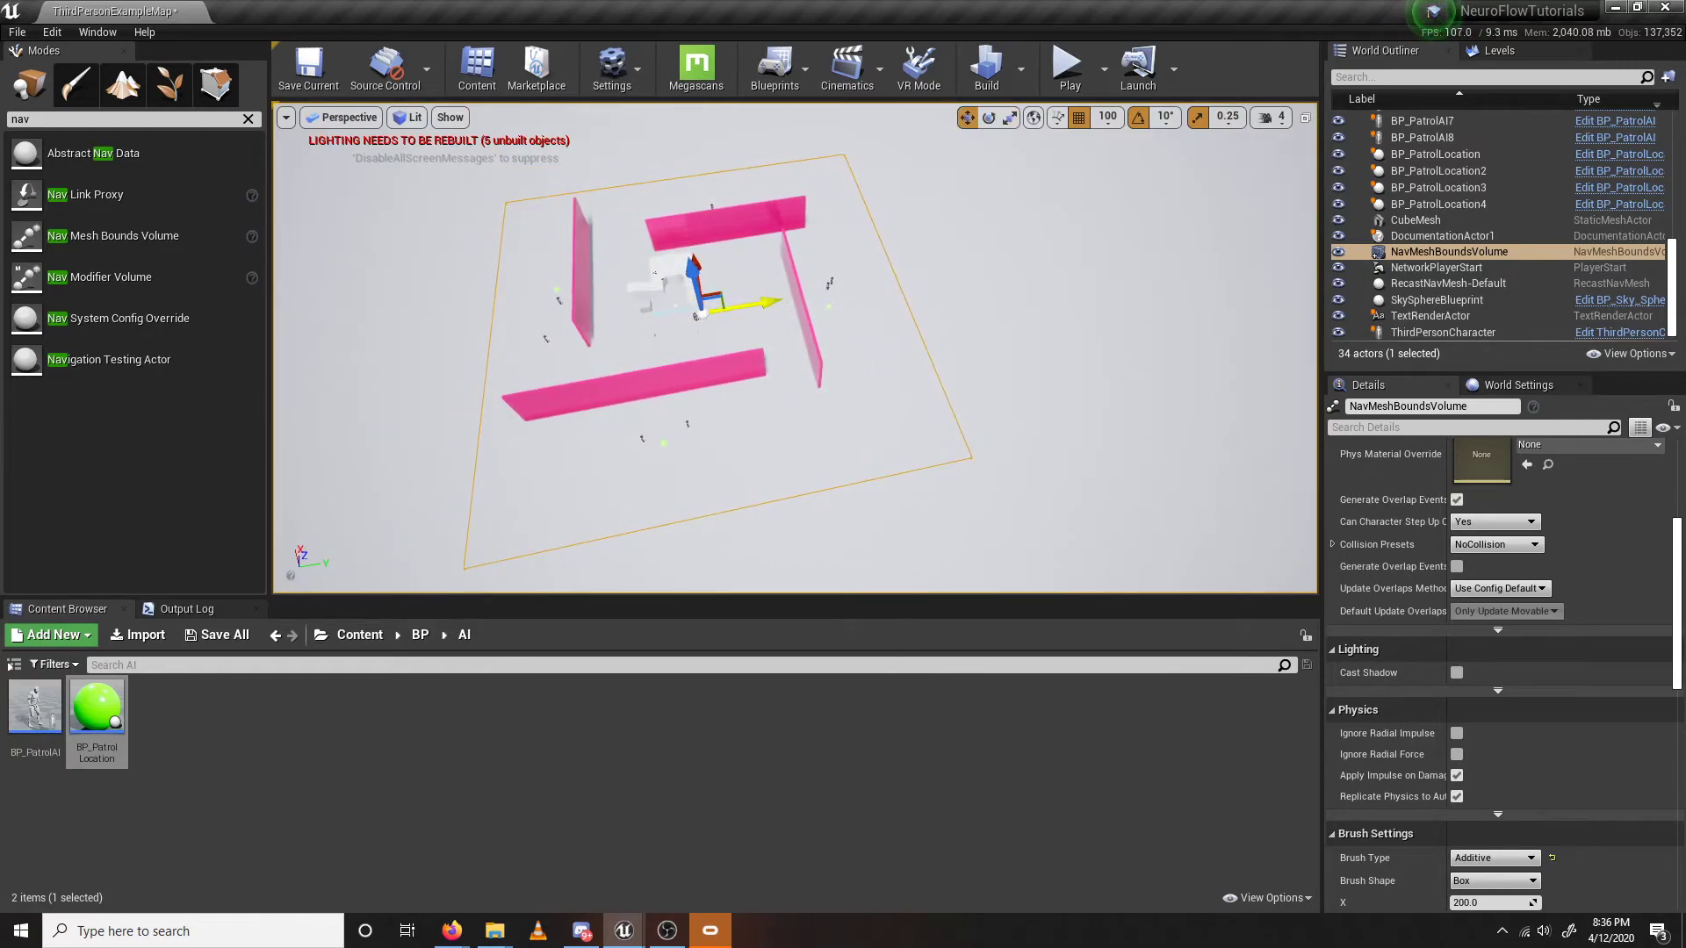
right_click_drag(772, 298, 803, 283)
key("w")
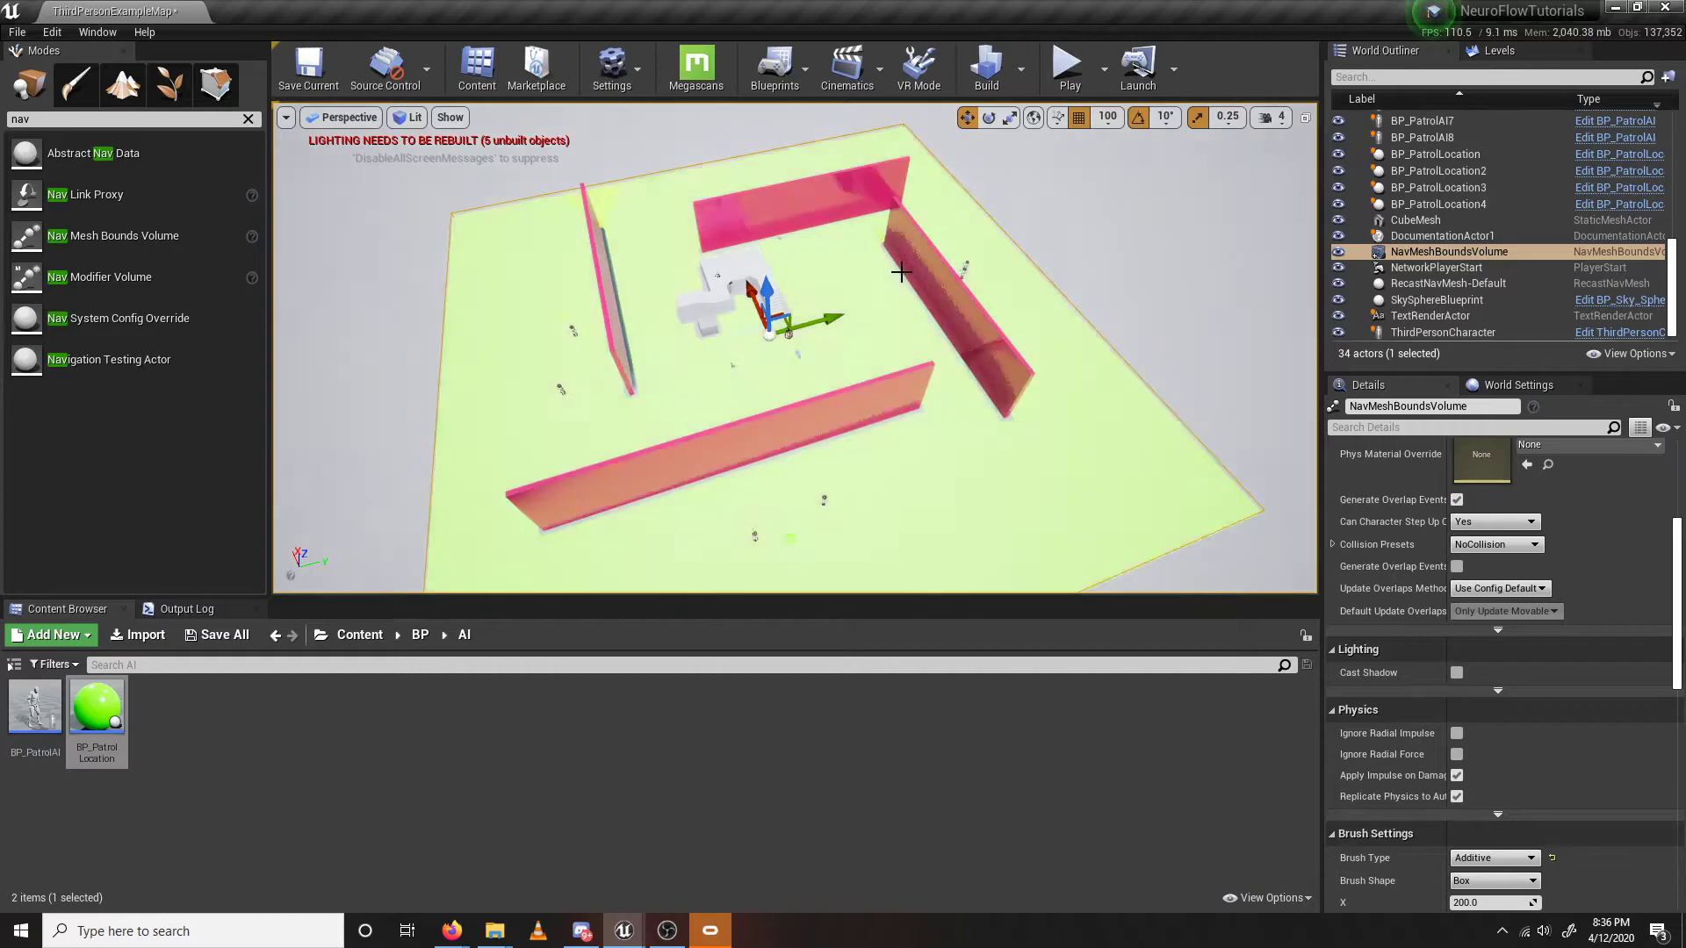
Display the navigation mesh and inspect its coverage around the walls, stairs and central platform.
key("p")
key("w")
right_click_drag(900, 273, 1422, 316)
key("w")
key("w")
key("w")
key("w")
key("s")
key("w")
key("w")
key("w")
Increase the height of the Nav Mesh Bounds Volume so it also encloses the stairs and the raised platform.
key("s")
key("s")
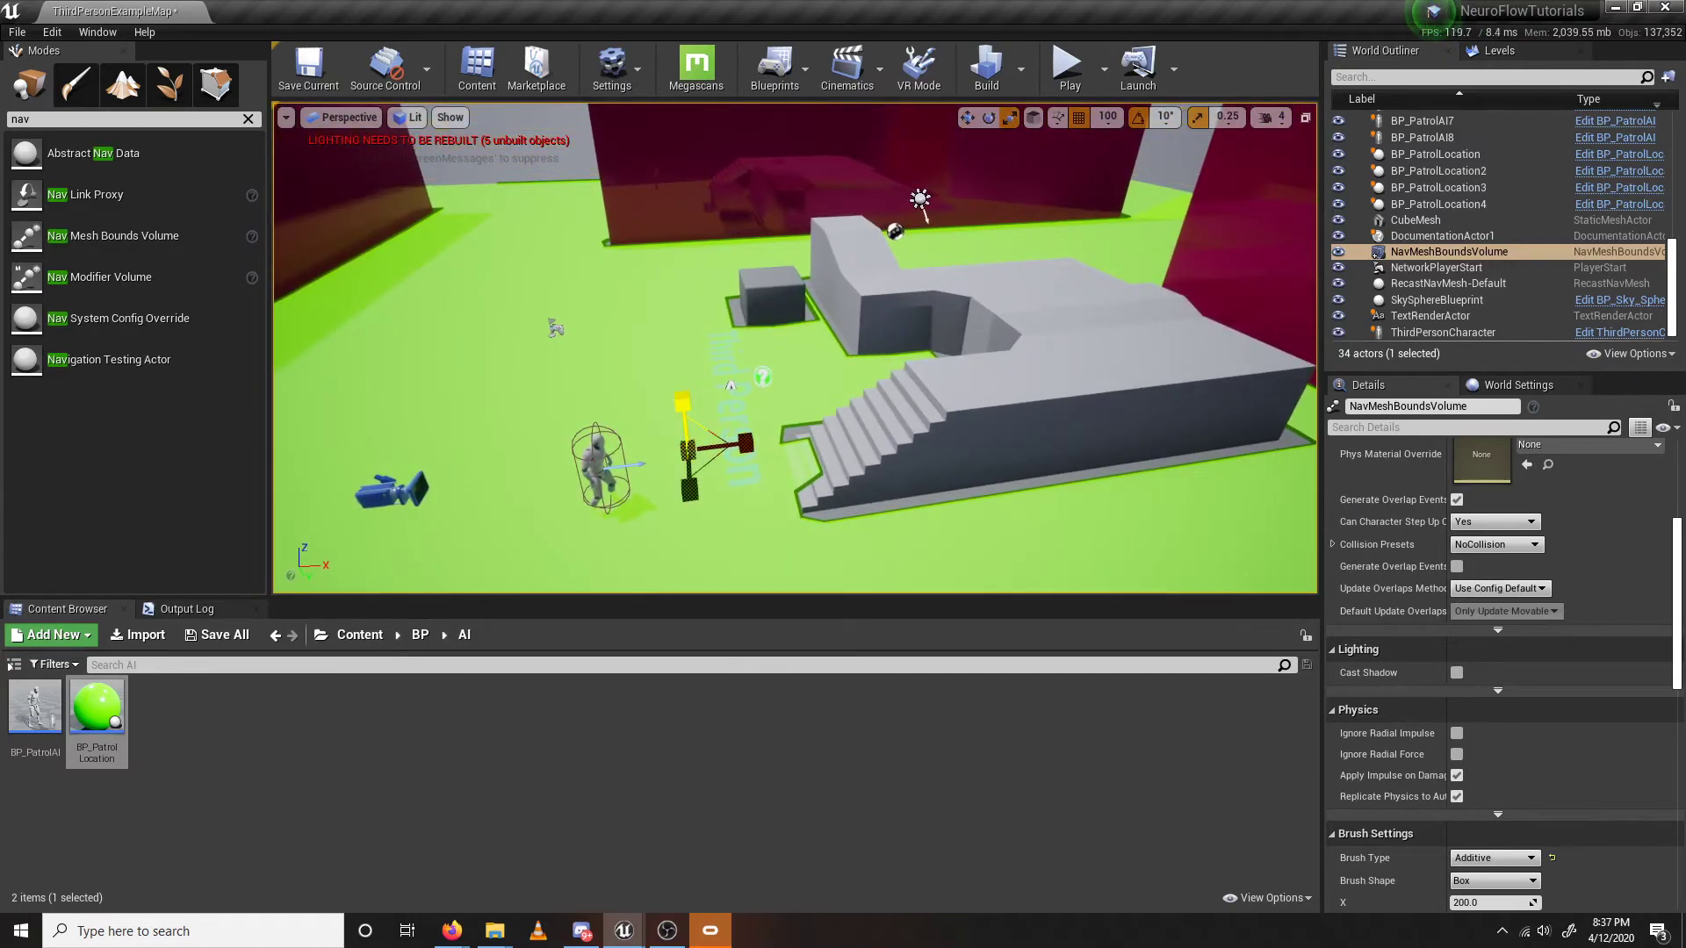
left_click_drag(683, 402, 683, 364)
key("s")
right_click_drag(683, 364, 1001, 263)
key("a")
key("d")
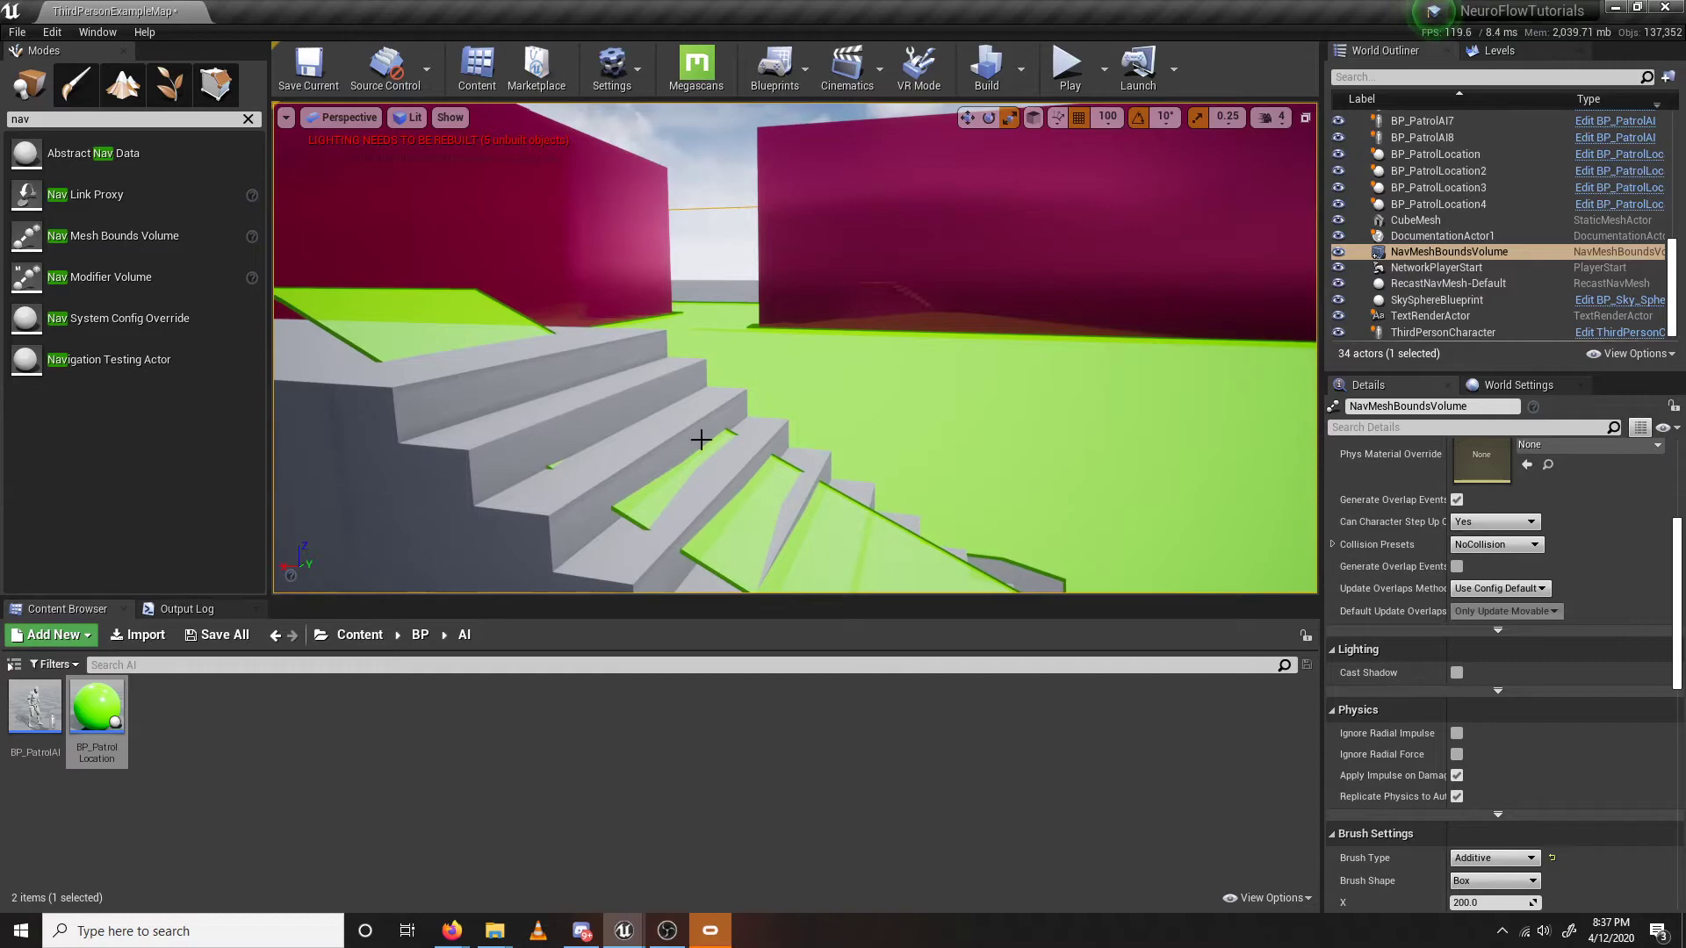
Examine the navigation mesh on the stairs, the platform top and the ground inside and outside the walls.
key("s")
right_click_drag(578, 395, 703, 492)
key("s")
key("d")
key("s")
key("d")
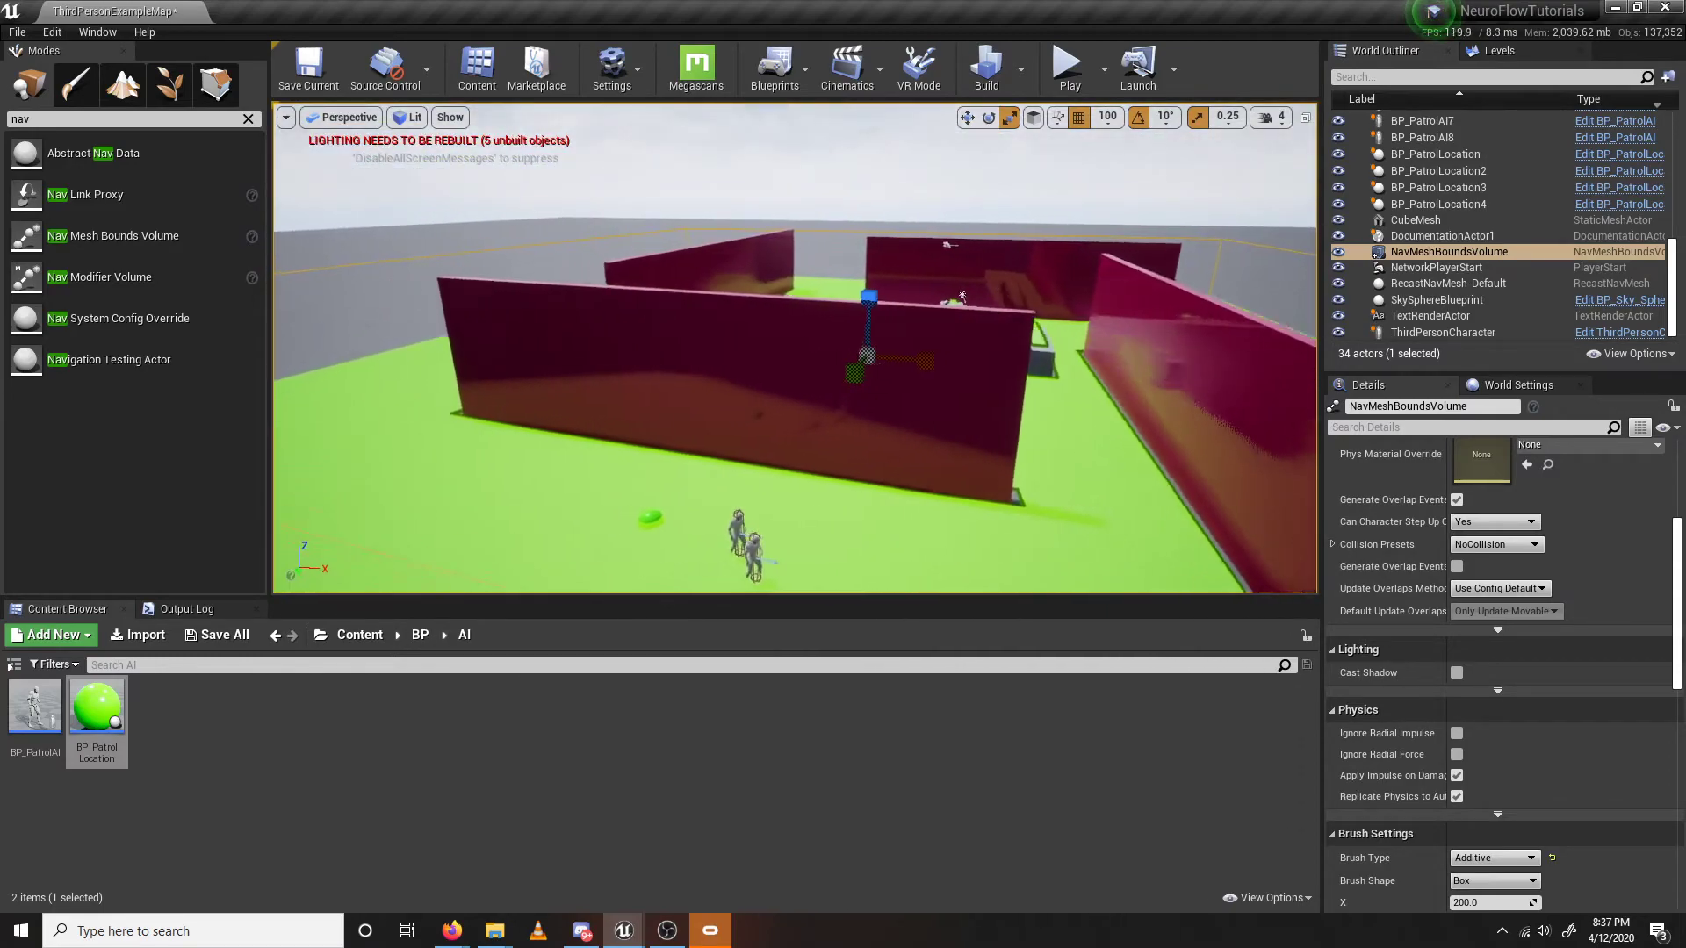
key("w")
right_click_drag(703, 492, 799, 412)
key("d")
key("d")
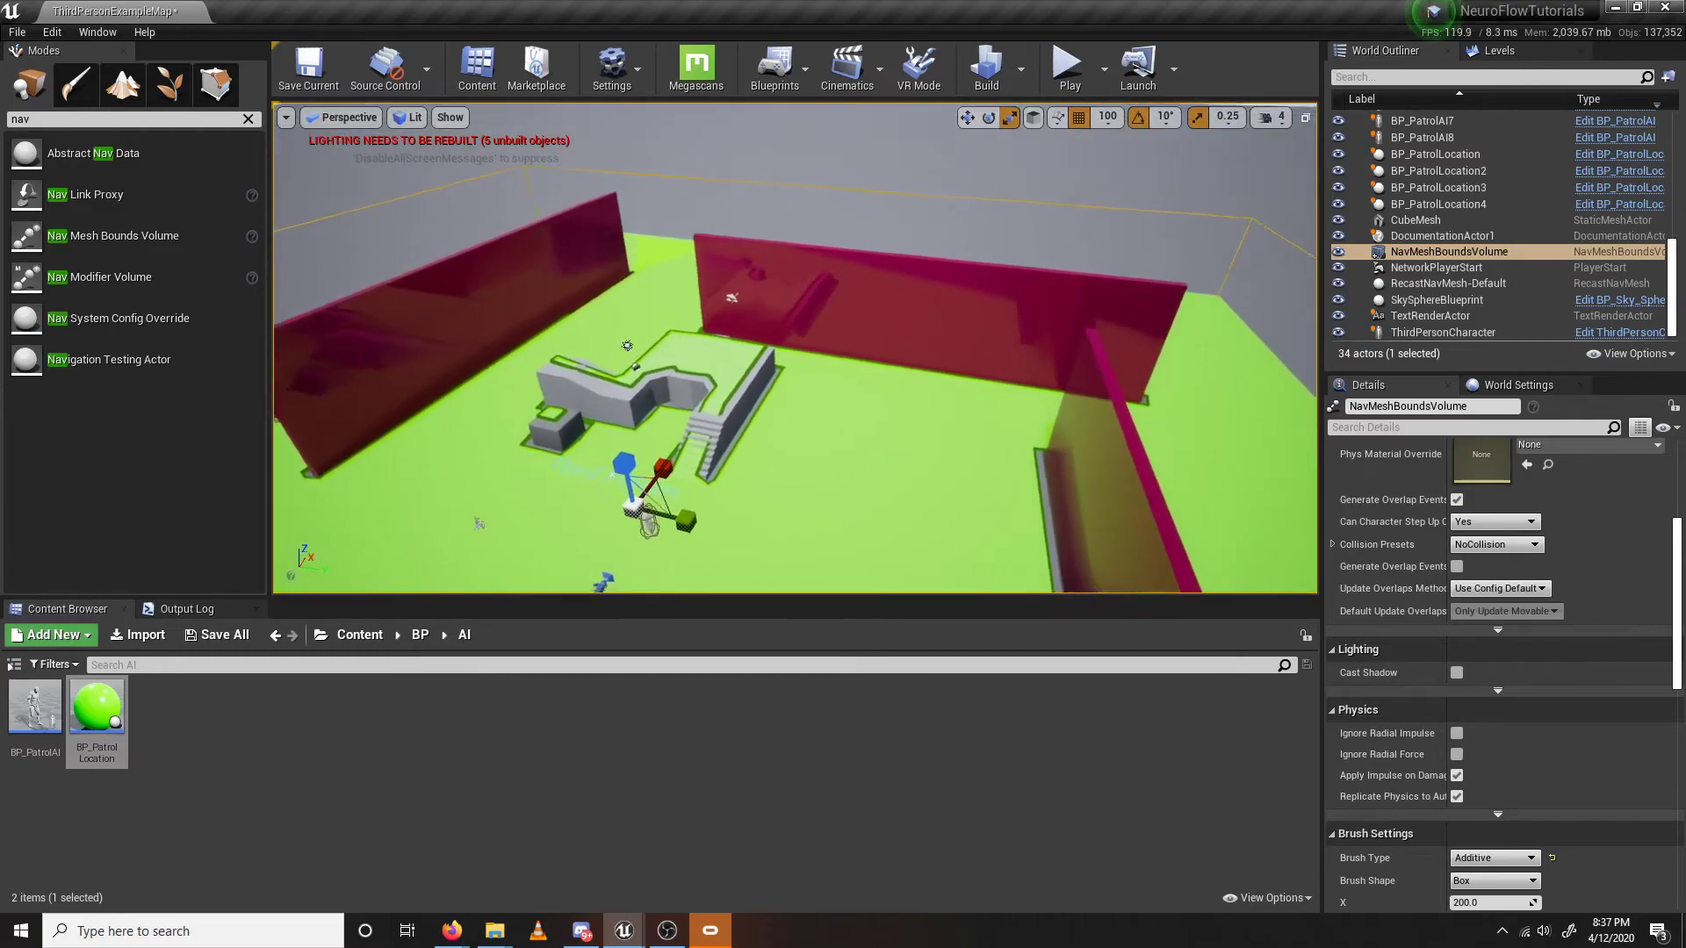
key("a")
right_click_drag(799, 413, 869, 400)
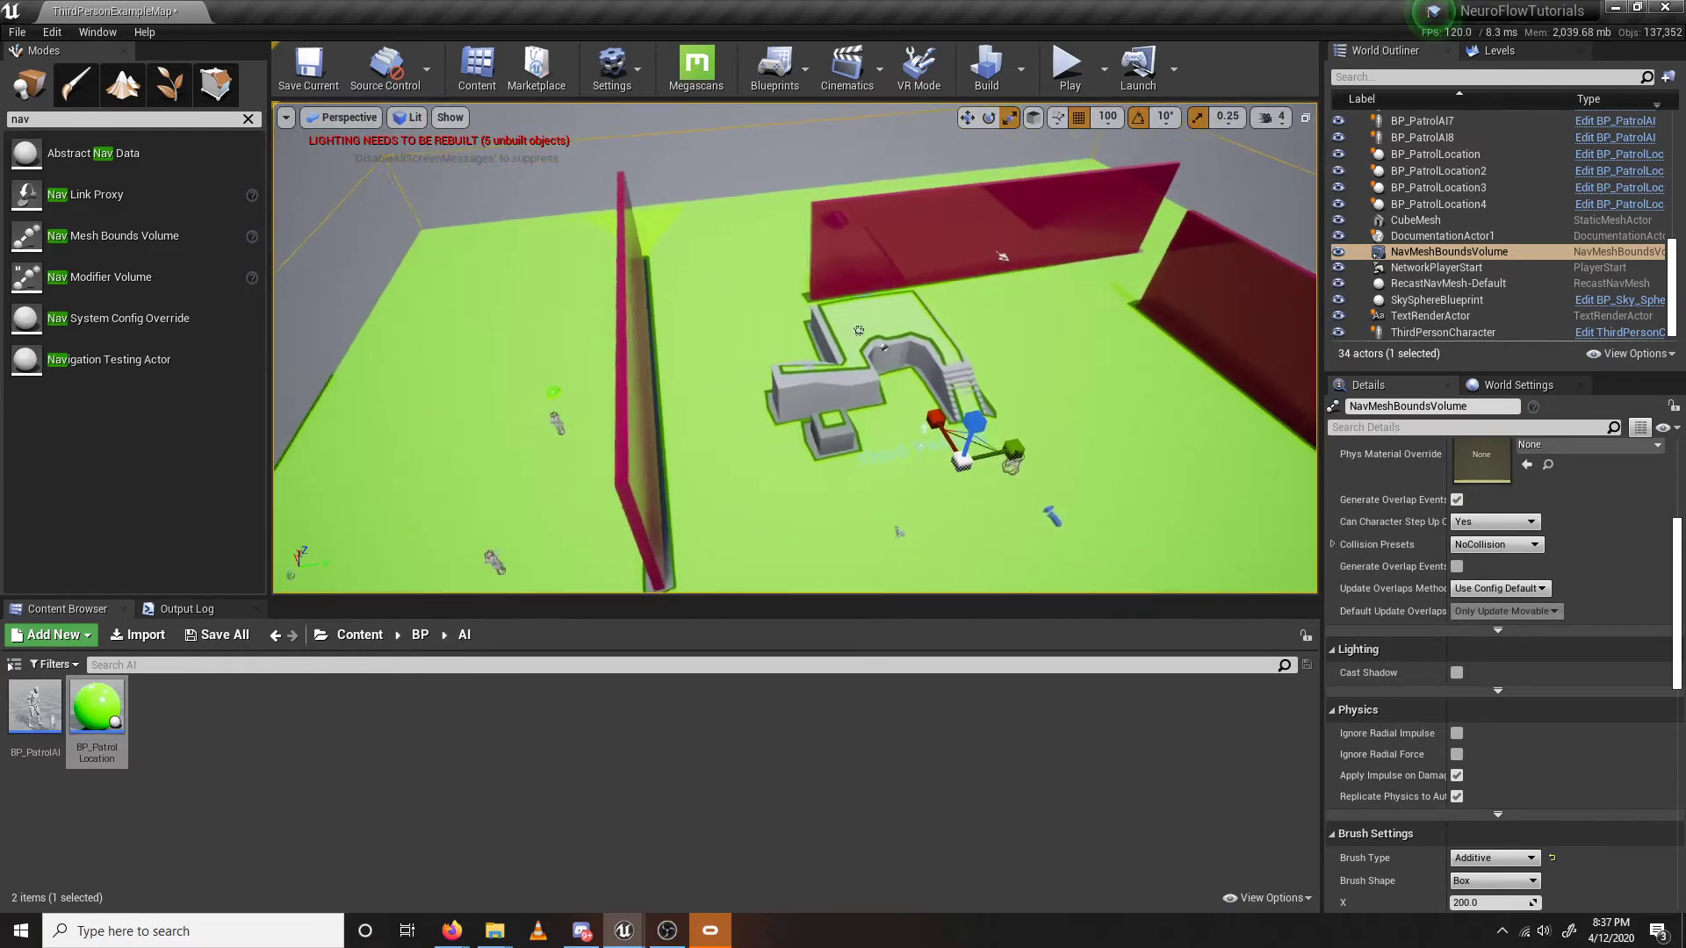
Play the level fullscreen, enable the AI debug overlay on BP_PatrolAI4 and switch to spectator mode.
left_click(1069, 70)
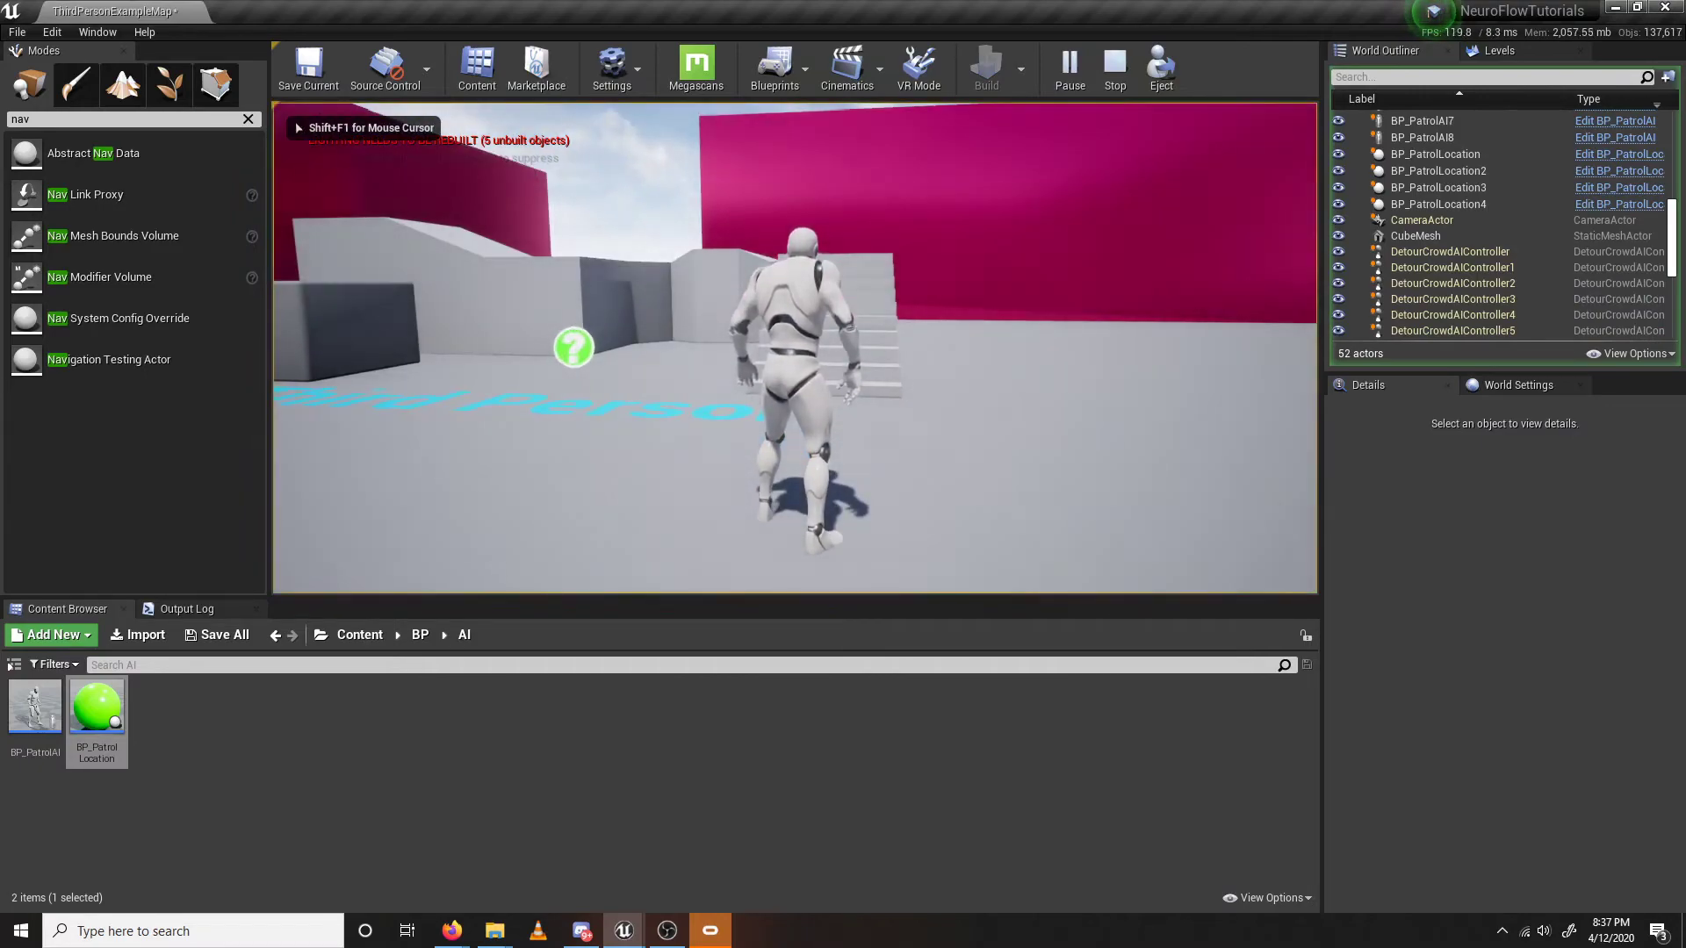
key("shift+F1")
key("F11")
key("apostrophe")
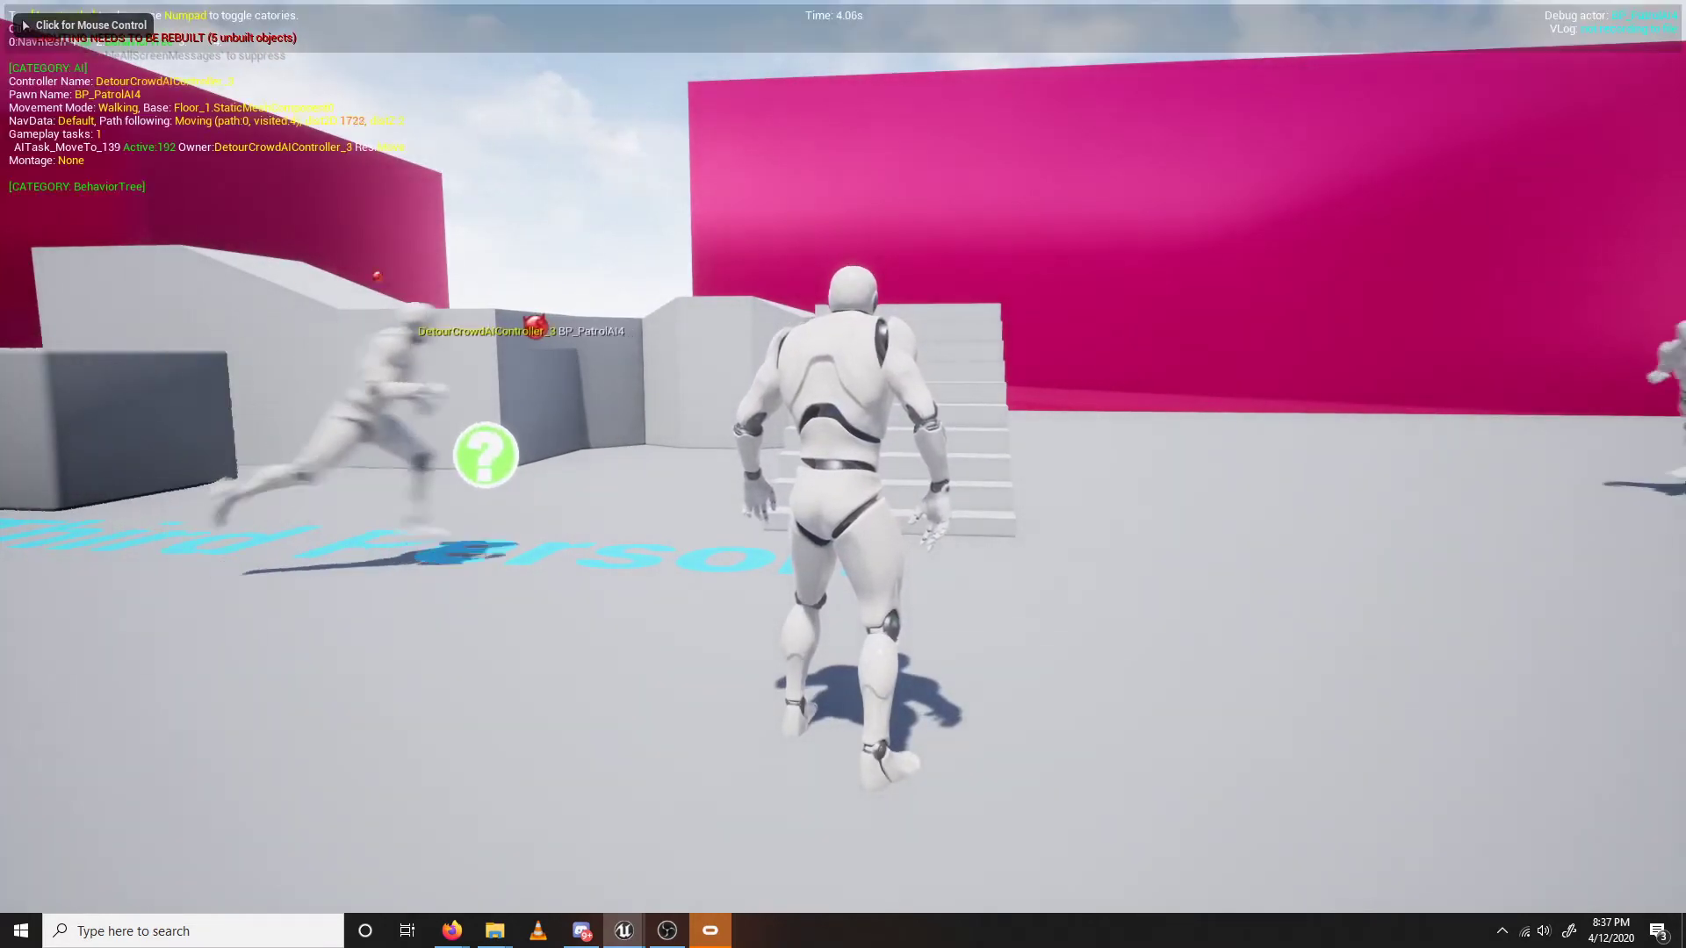
left_click(843, 474)
key("Tab")
Fly over the arena, follow BP_PatrolAI4 and its path along the outer walls, and close the debug overlay.
key("s")
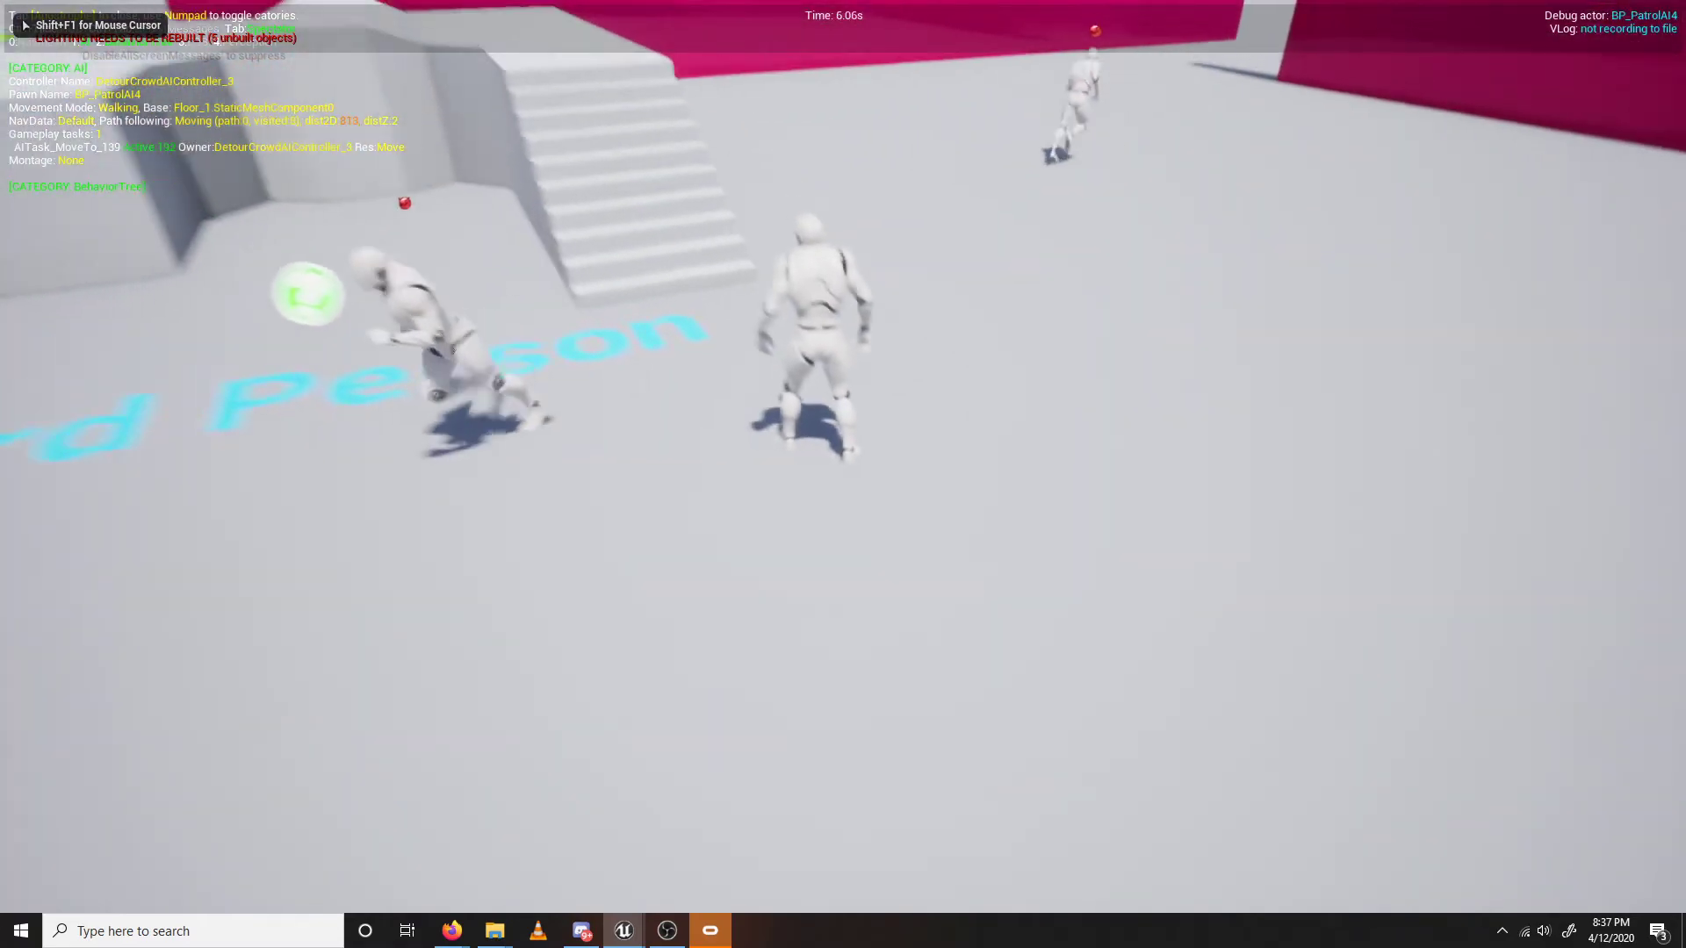
key("s")
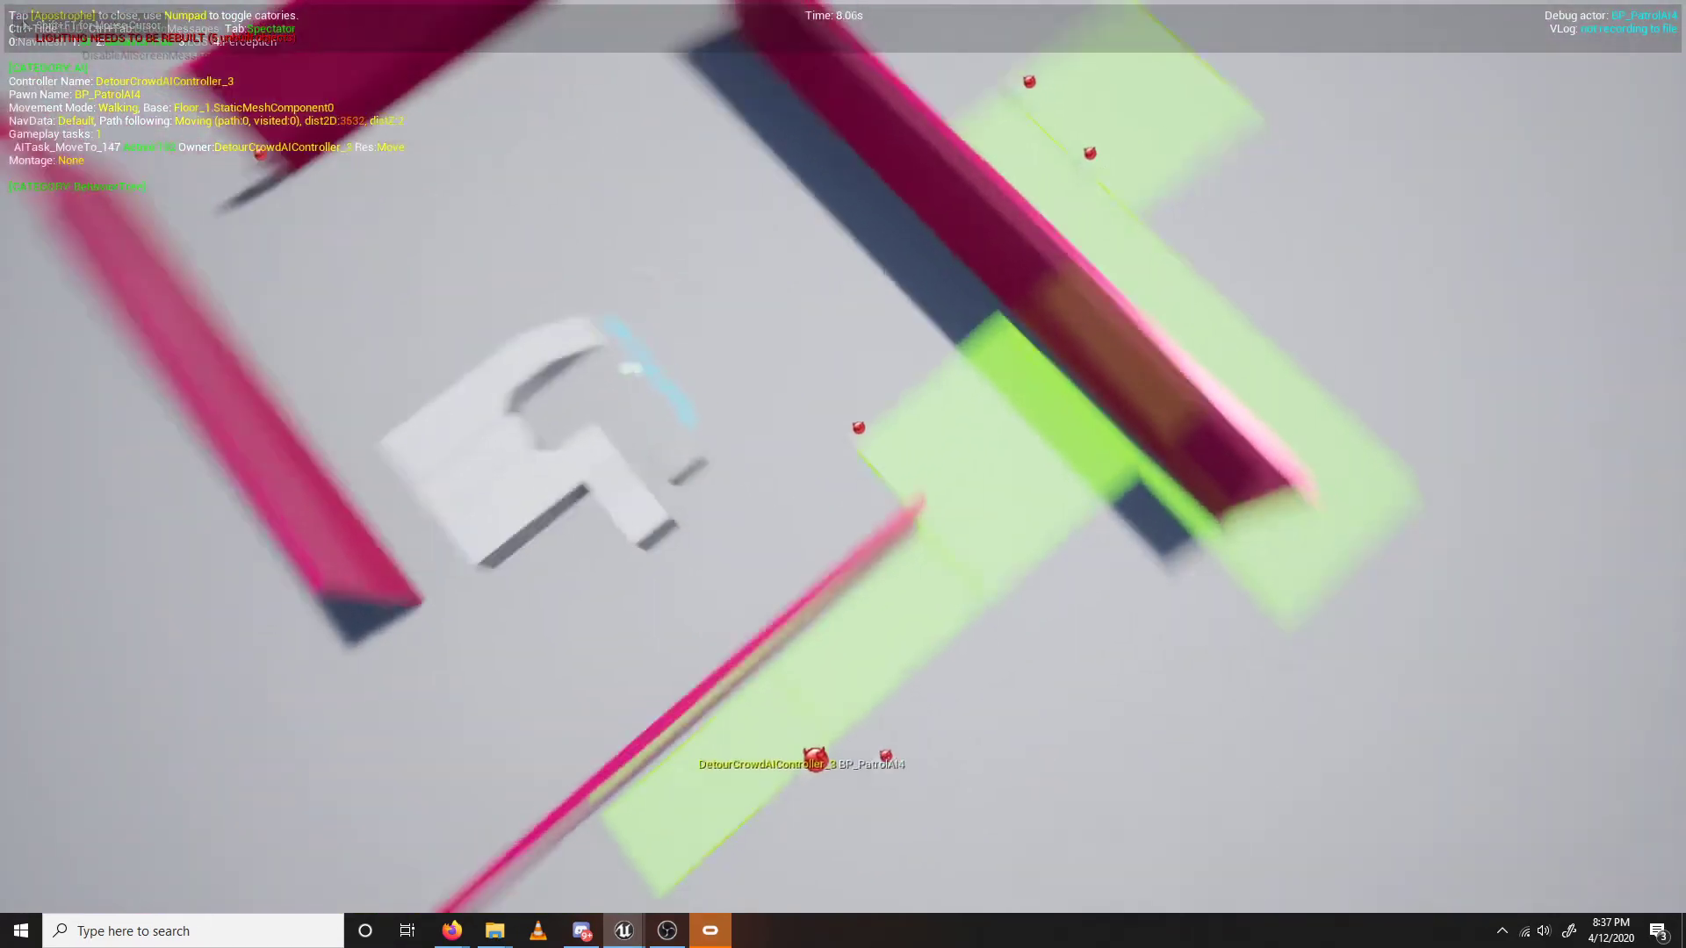
key("s")
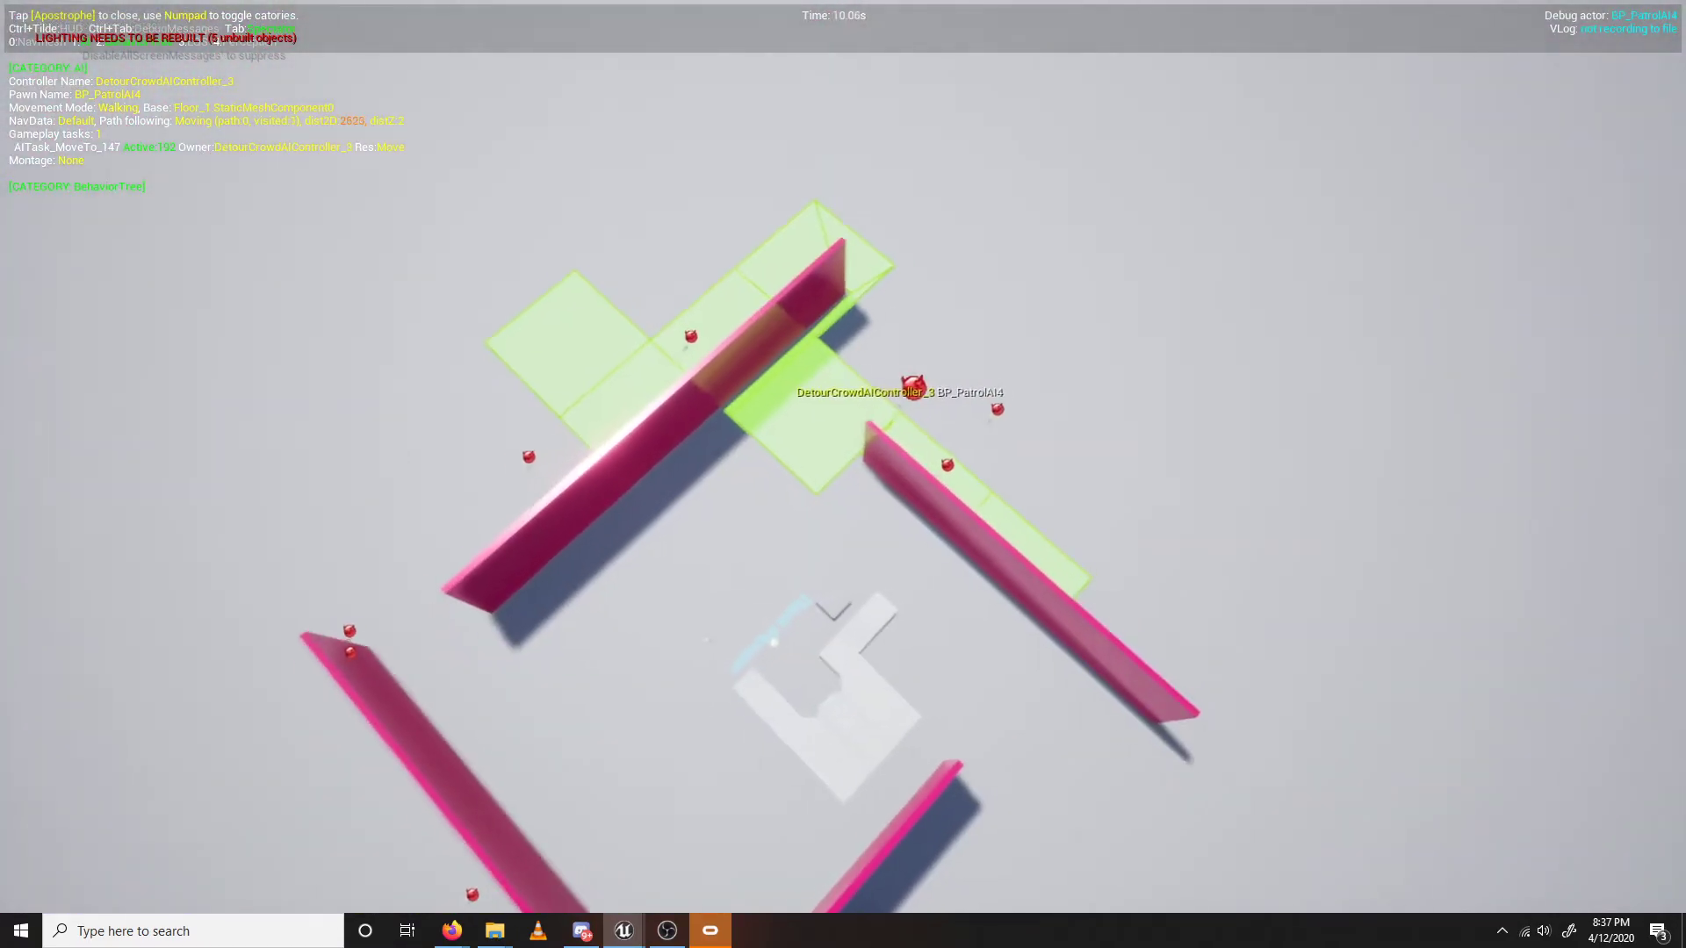
key("w")
key("w")
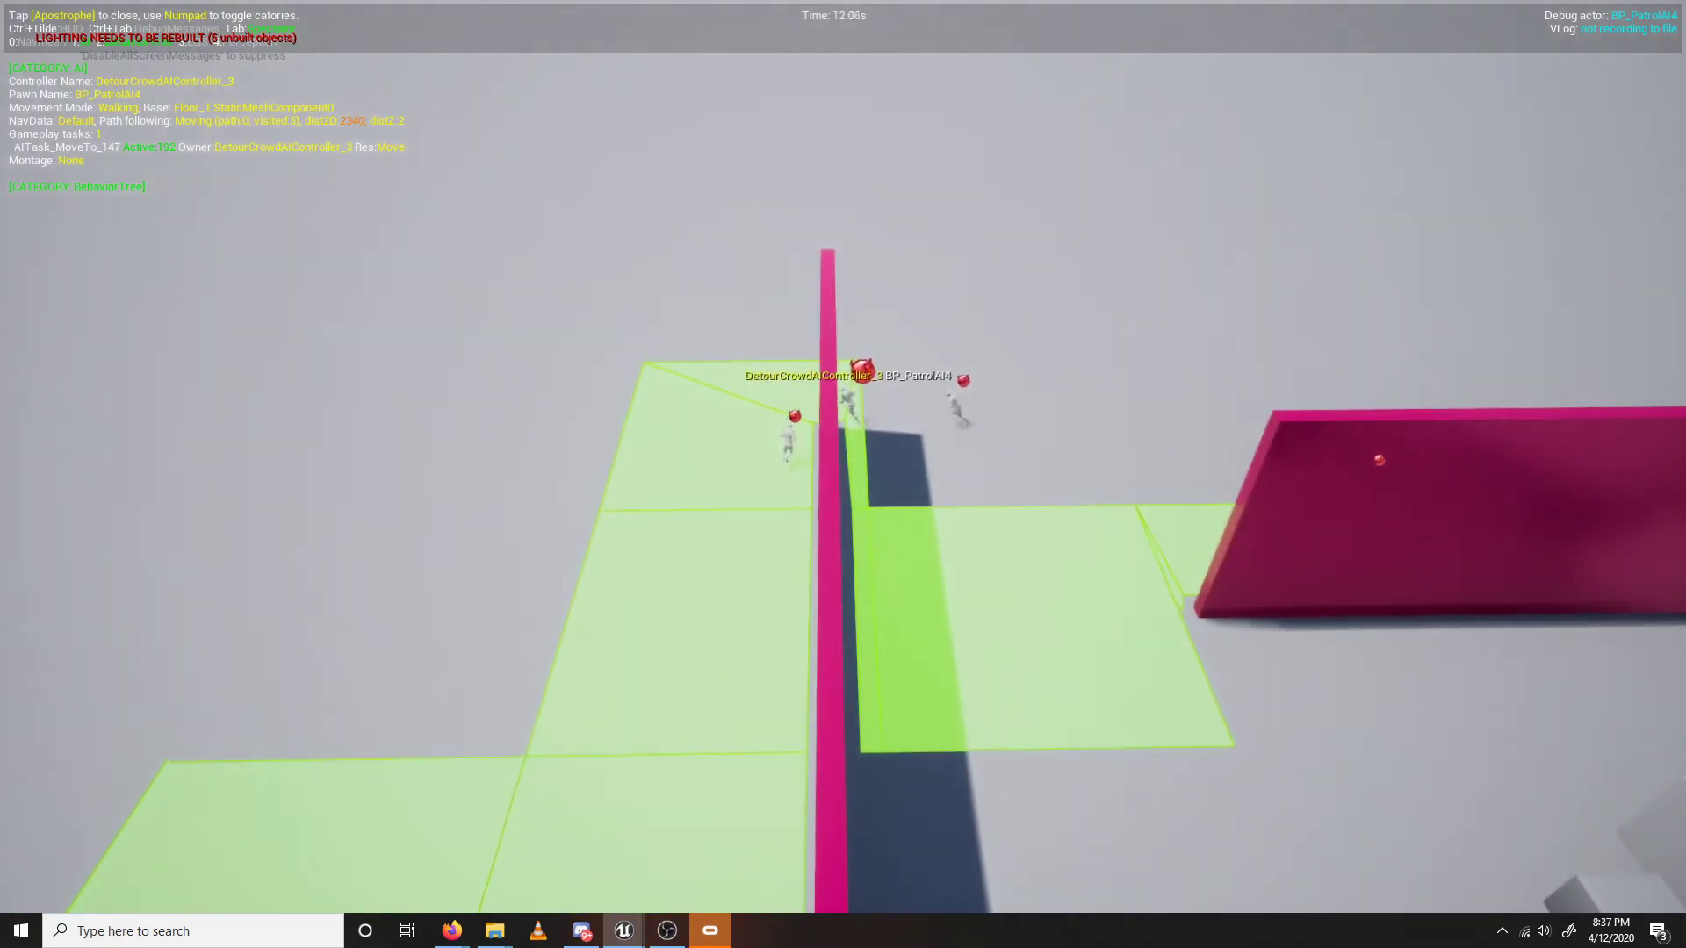
key("w")
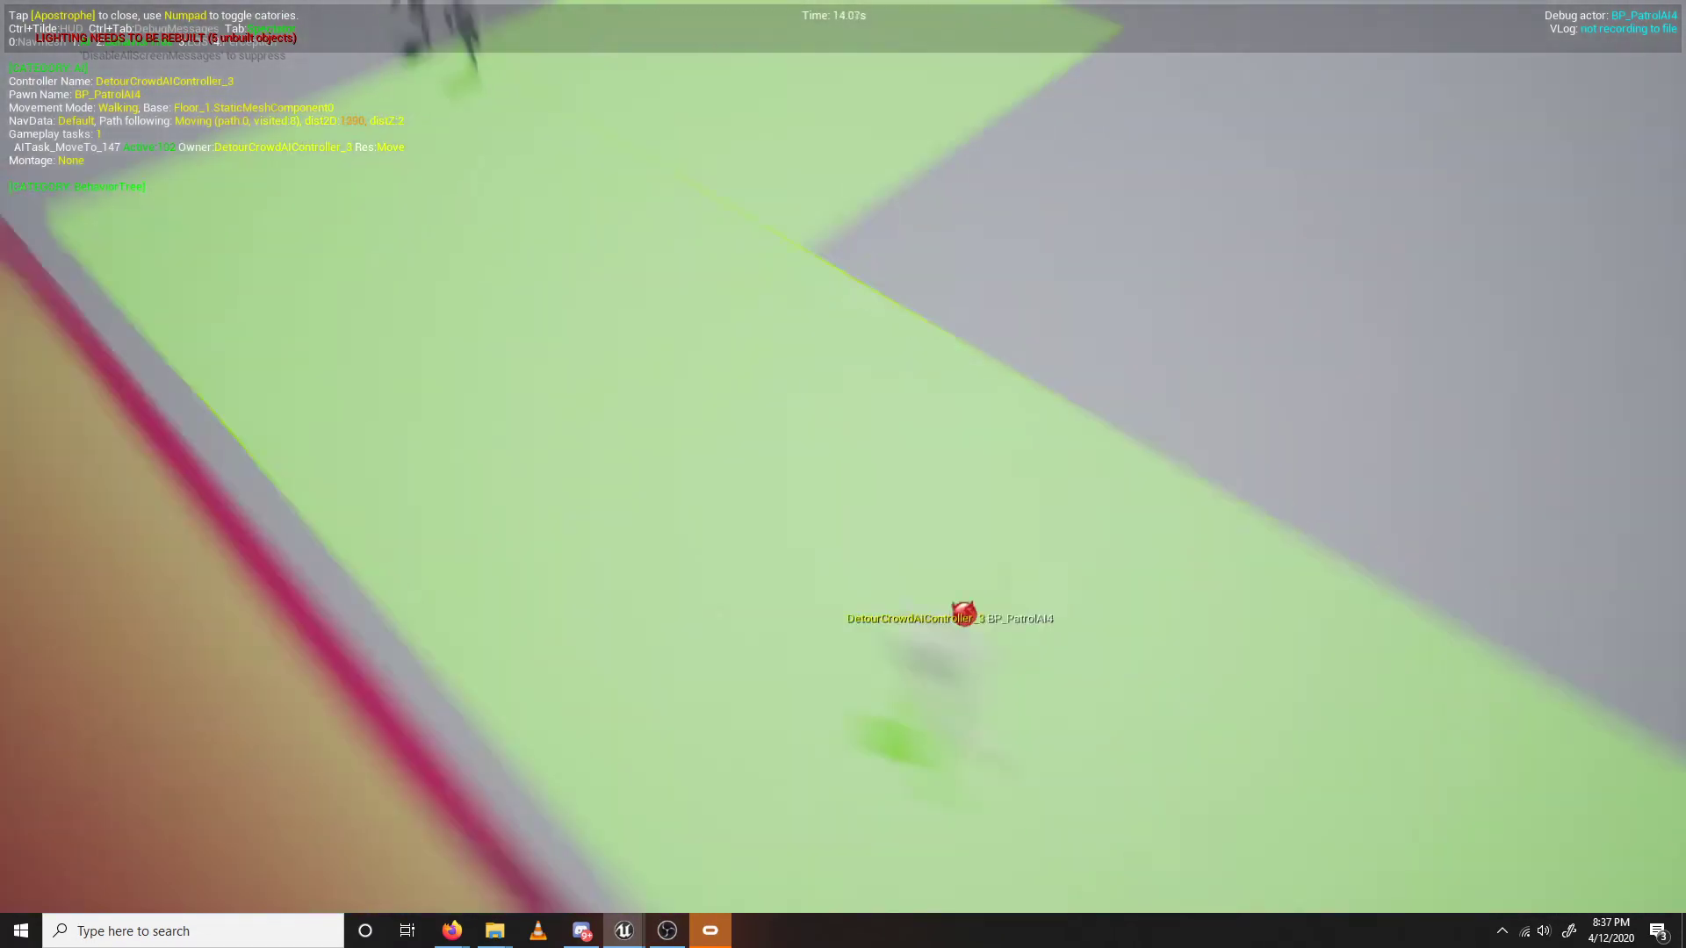
key("w")
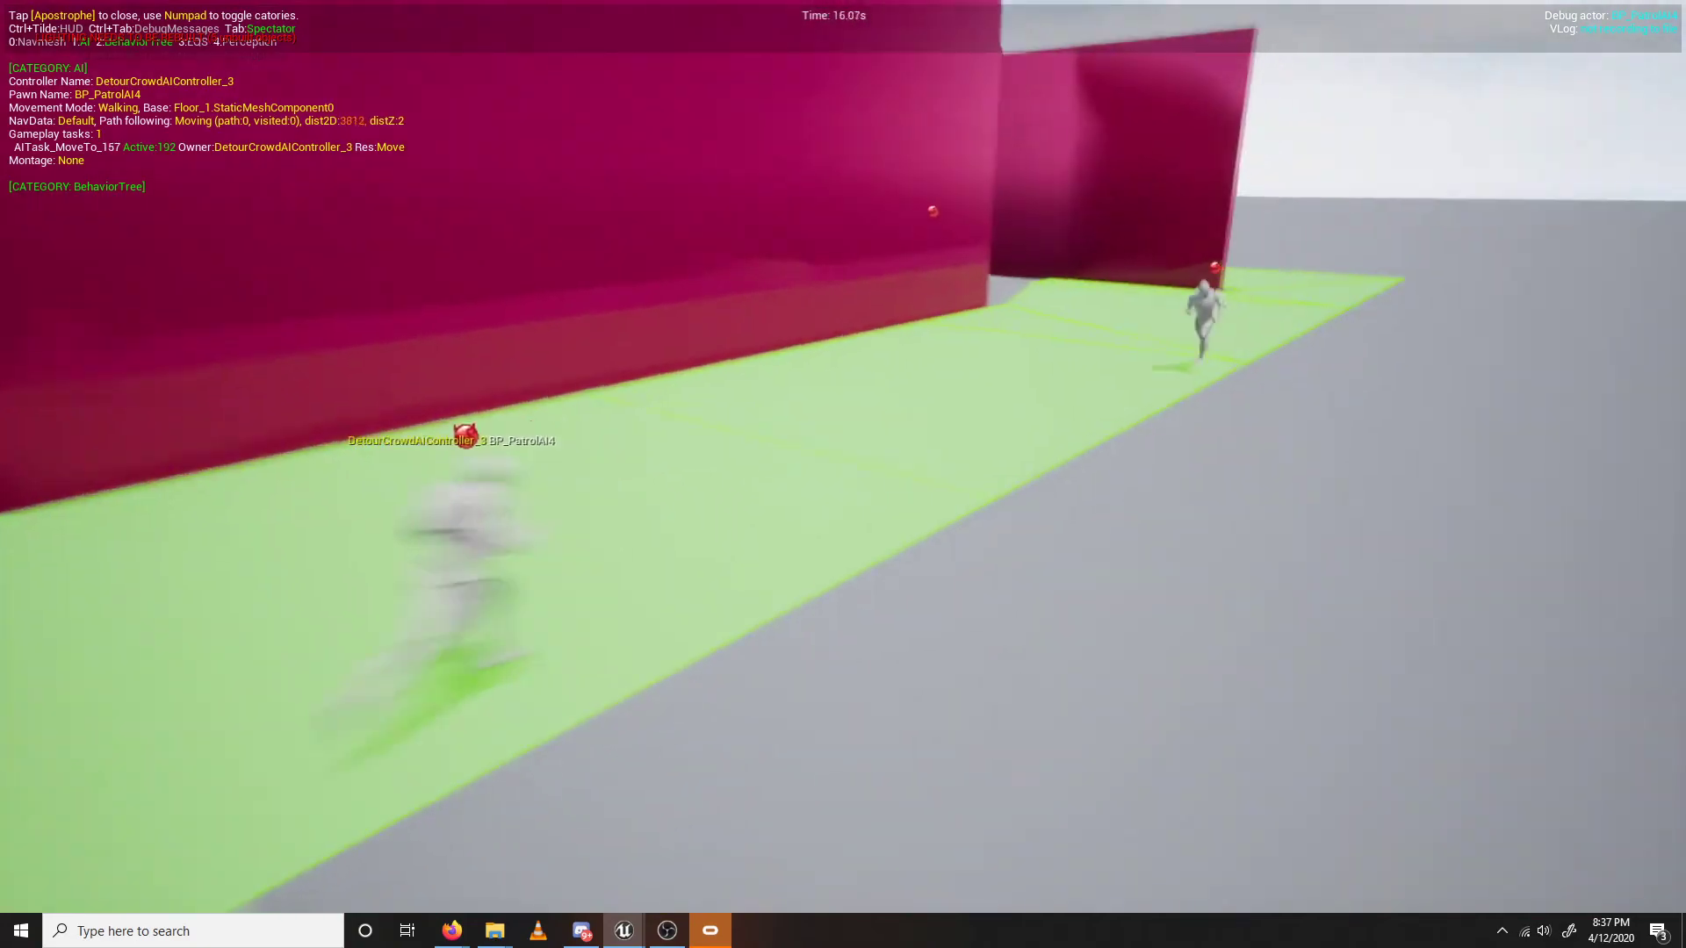
key("w")
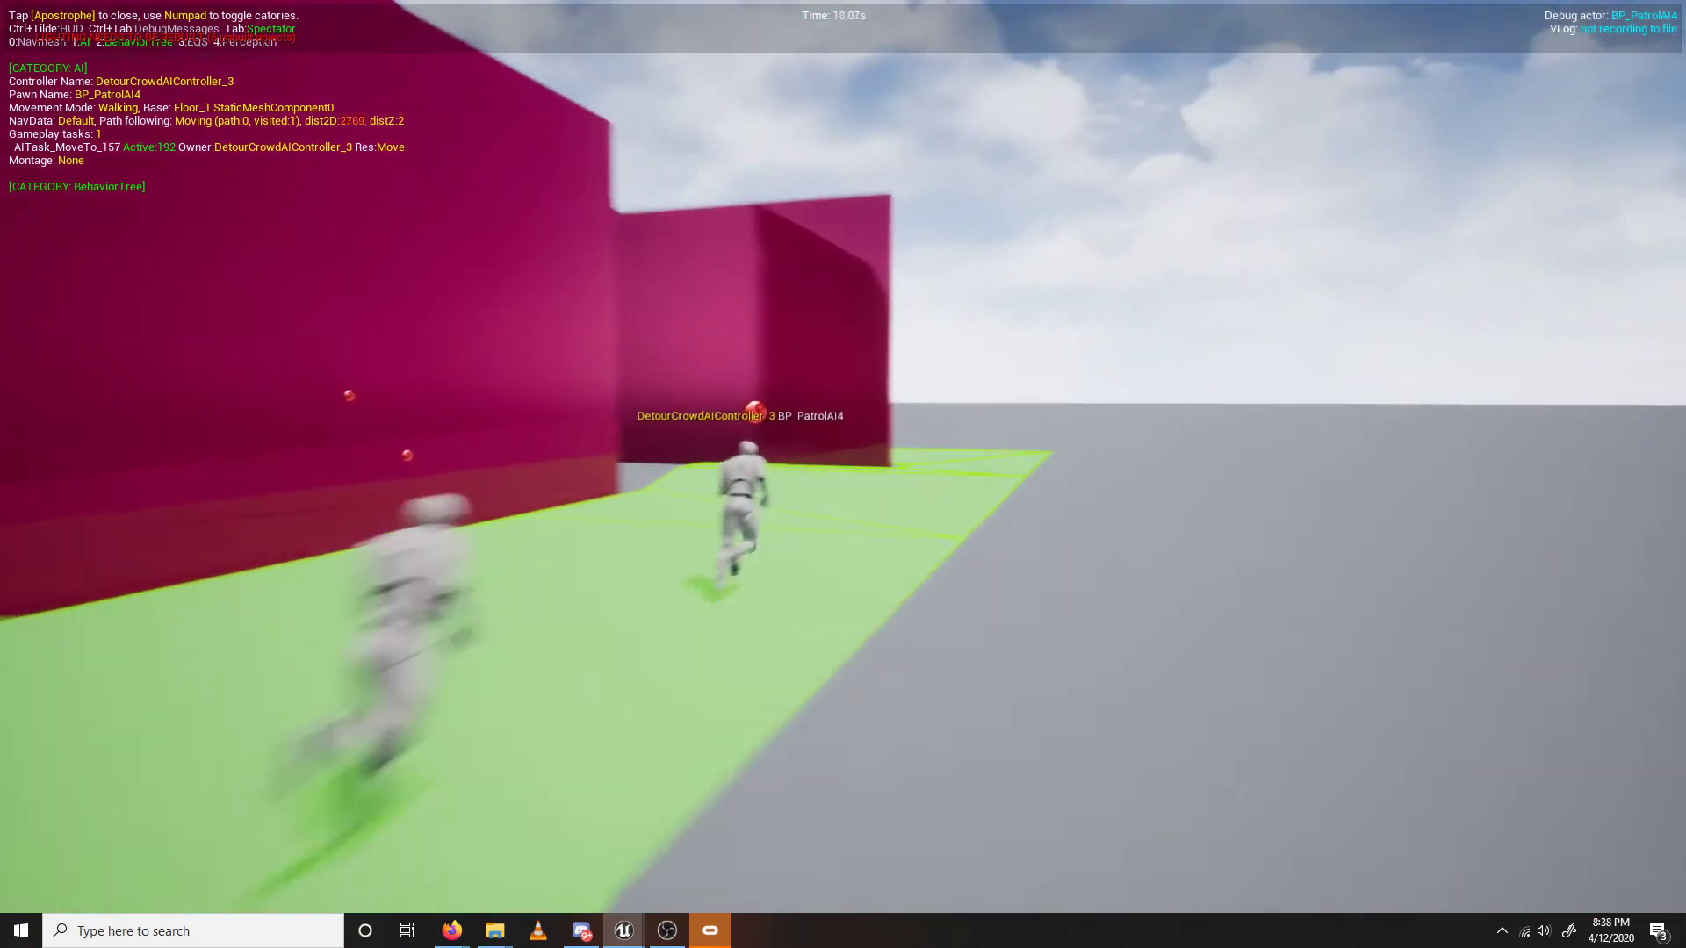
key("d")
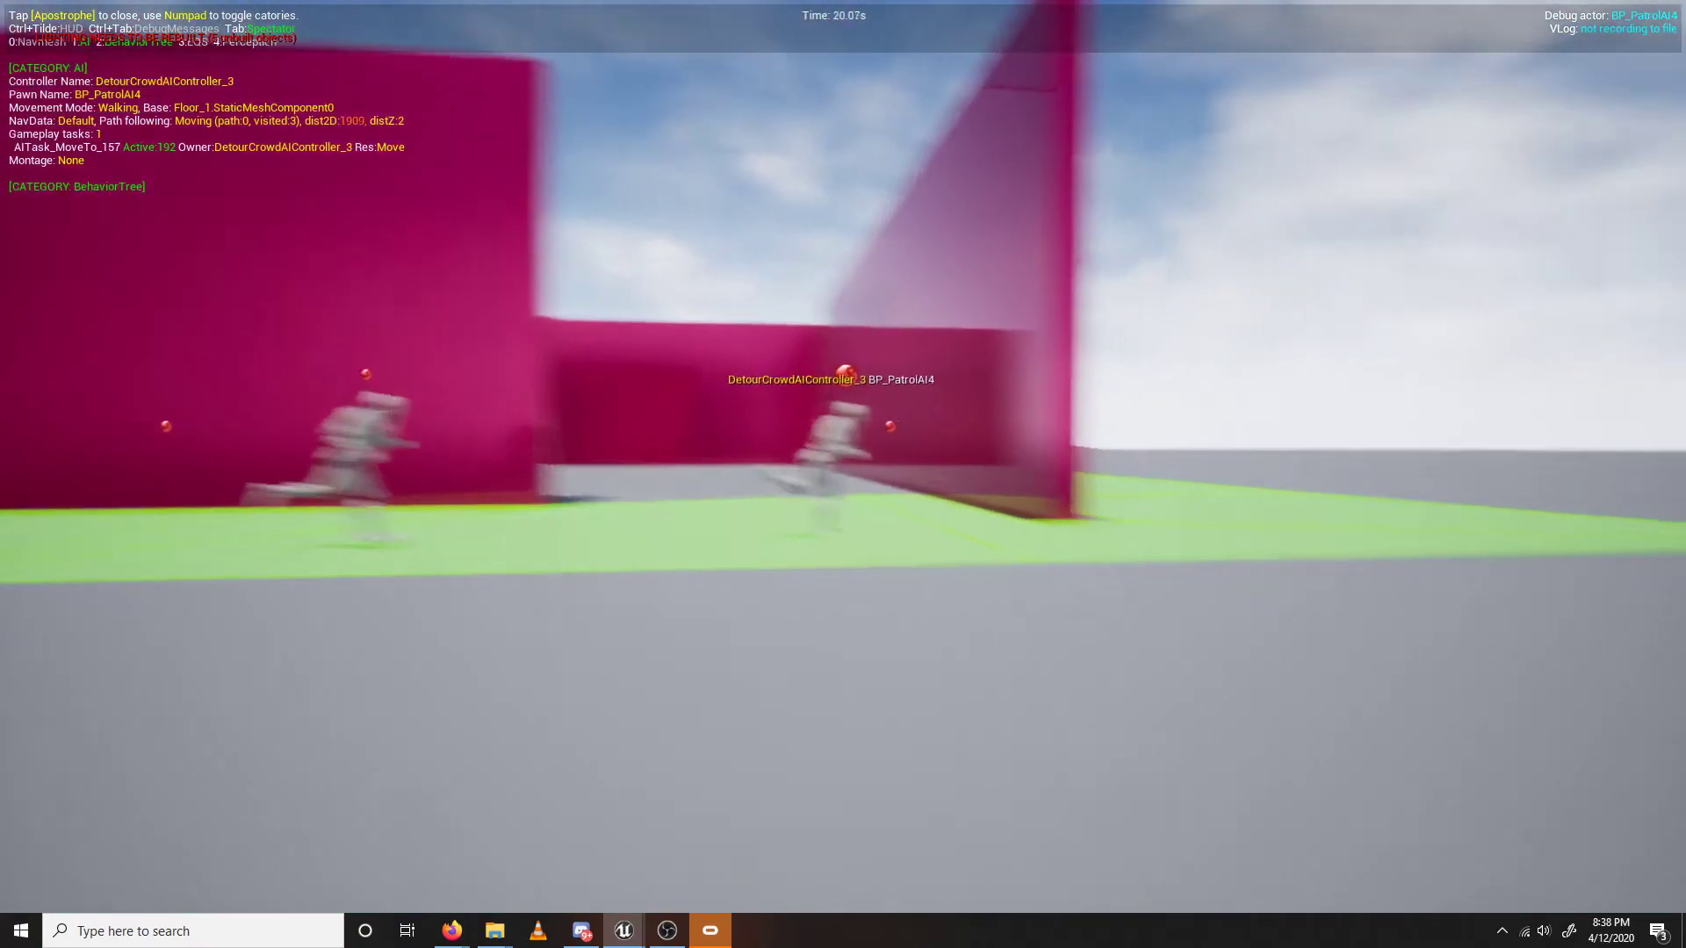
key("w")
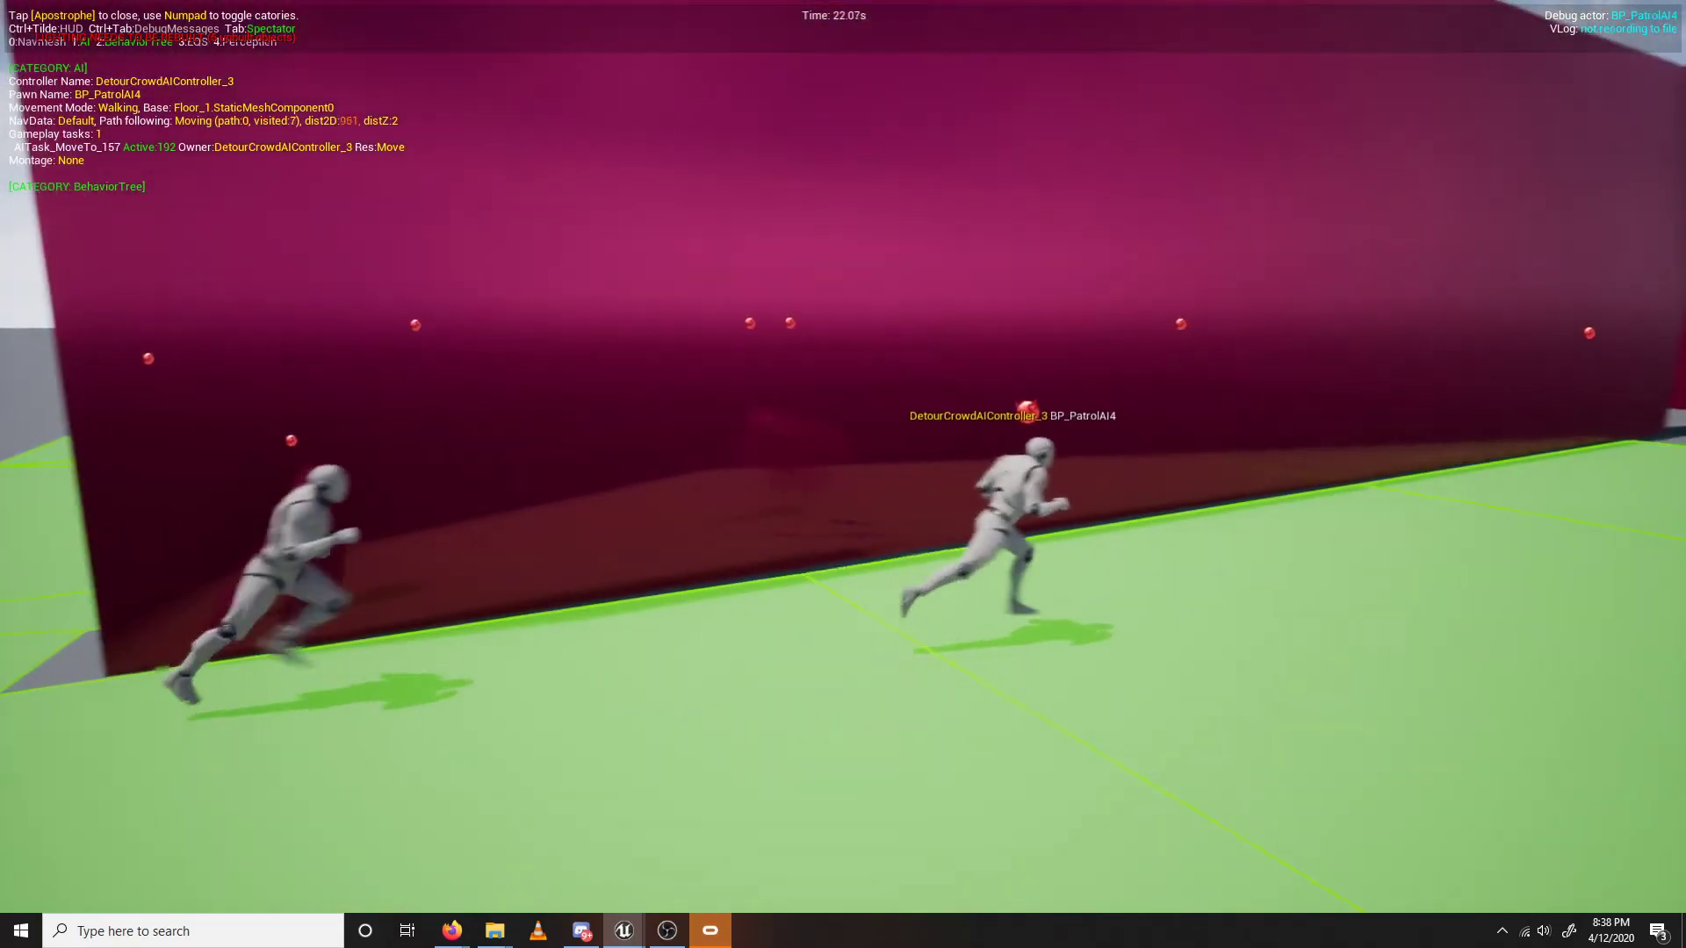
key("apostrophe")
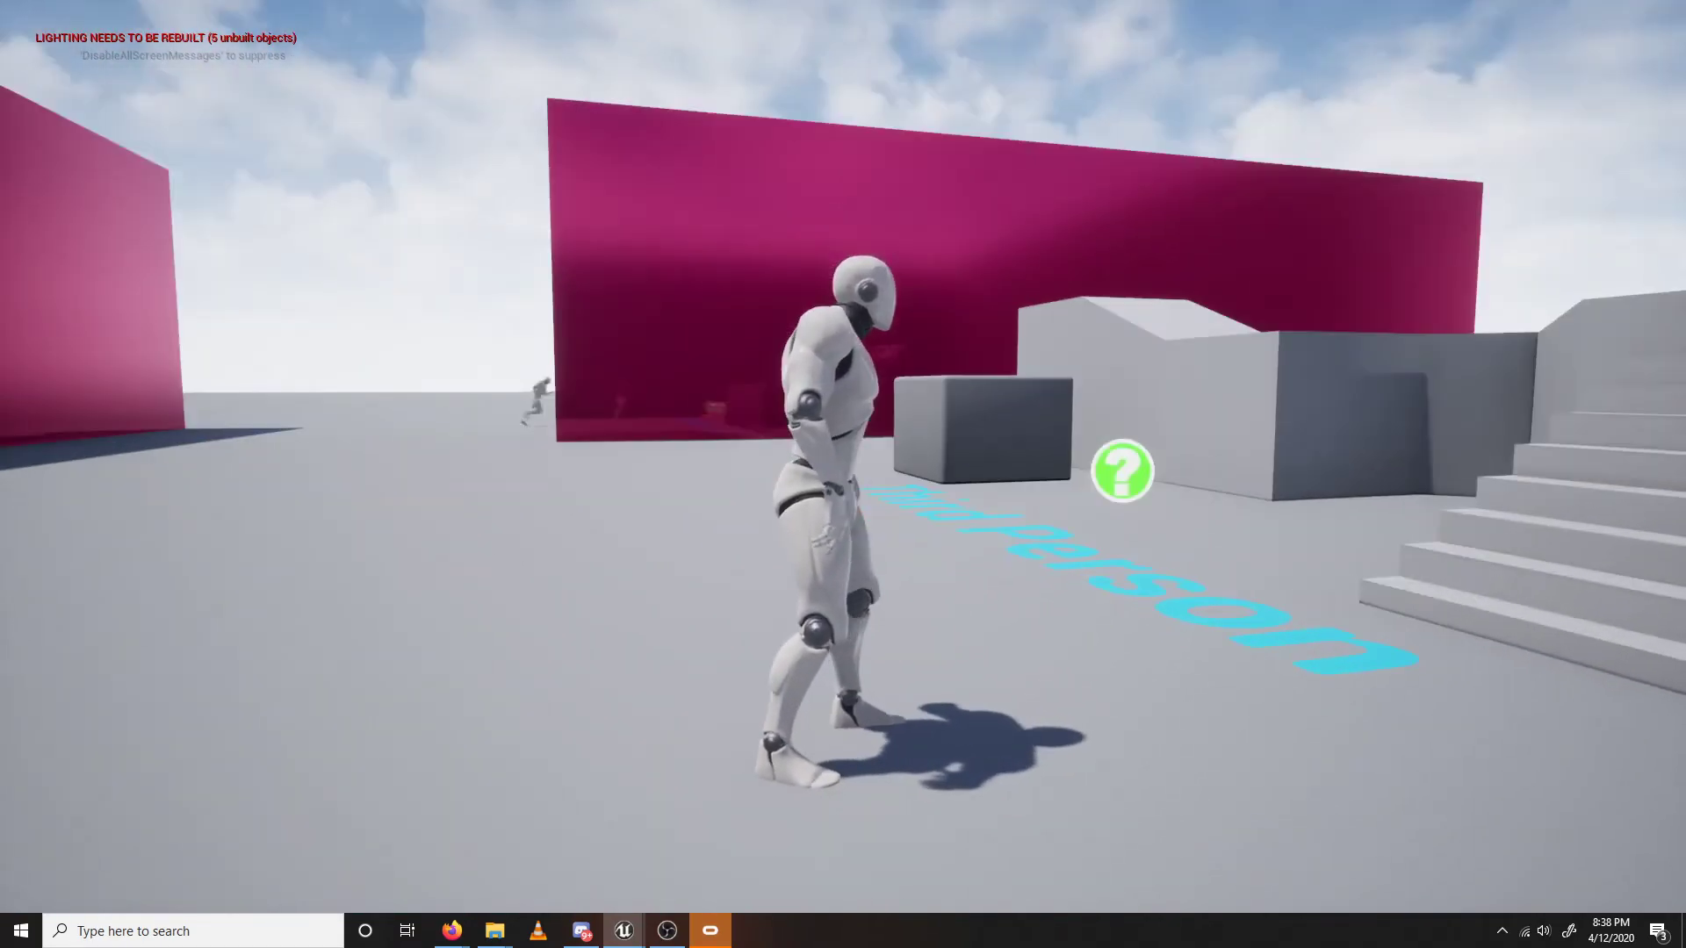
Reopen the debug overlay on BP_PatrolAI3, observe the patrols from above the arena and stop the play session.
key("apostrophe")
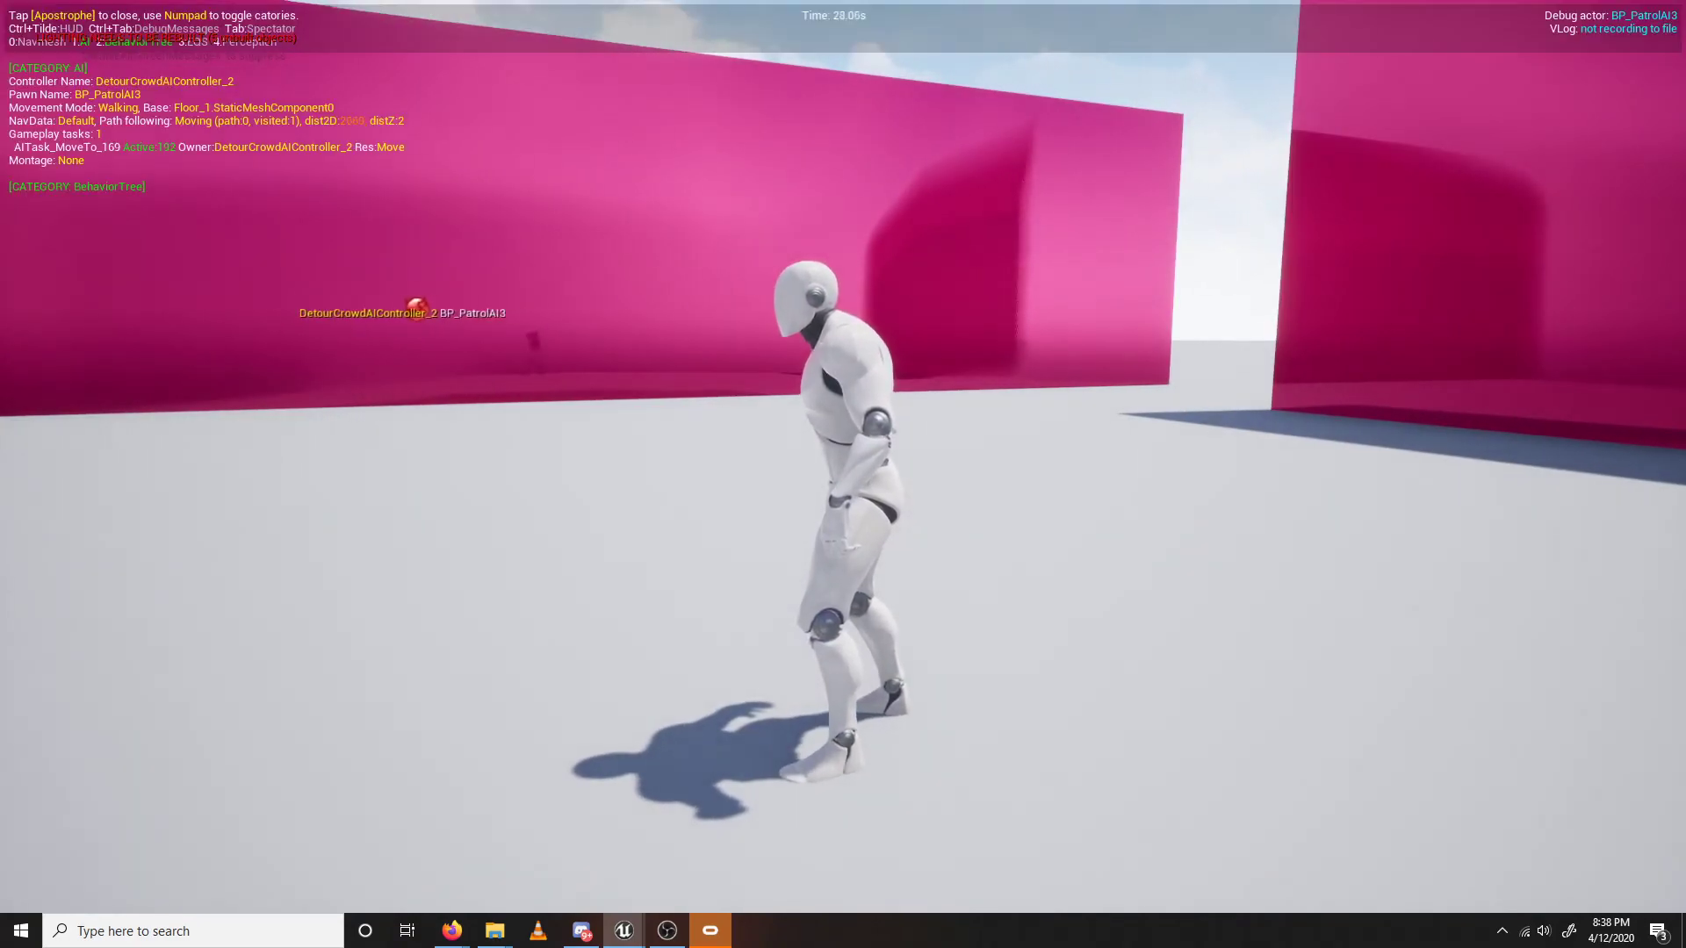
key("s")
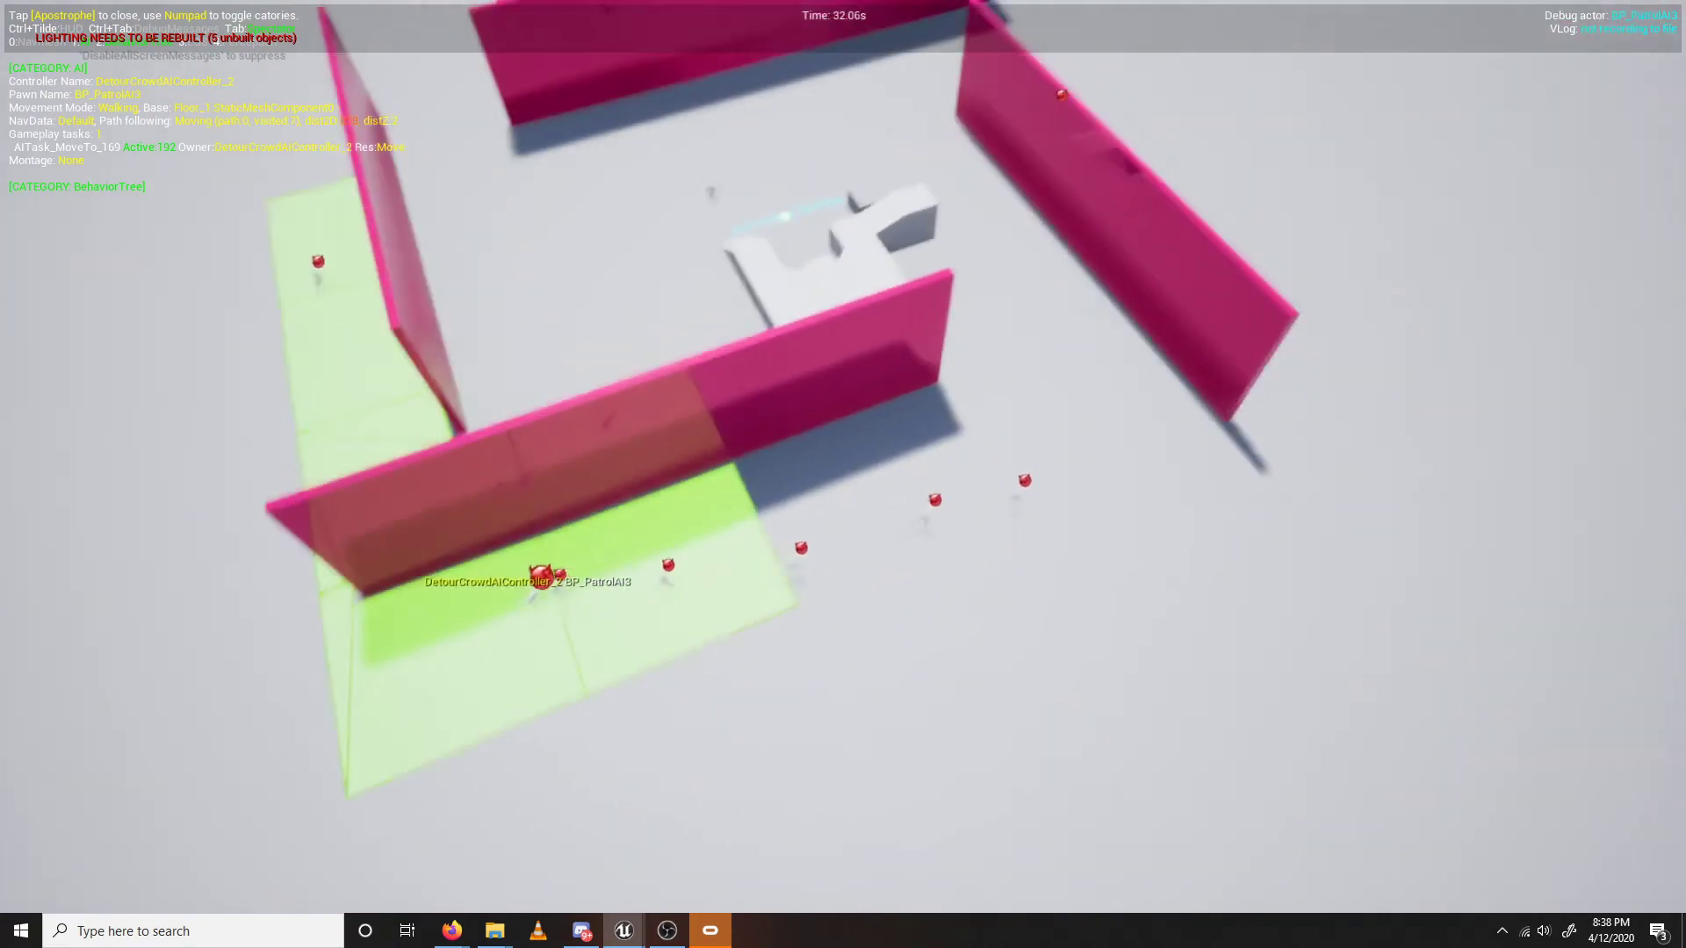
key("s")
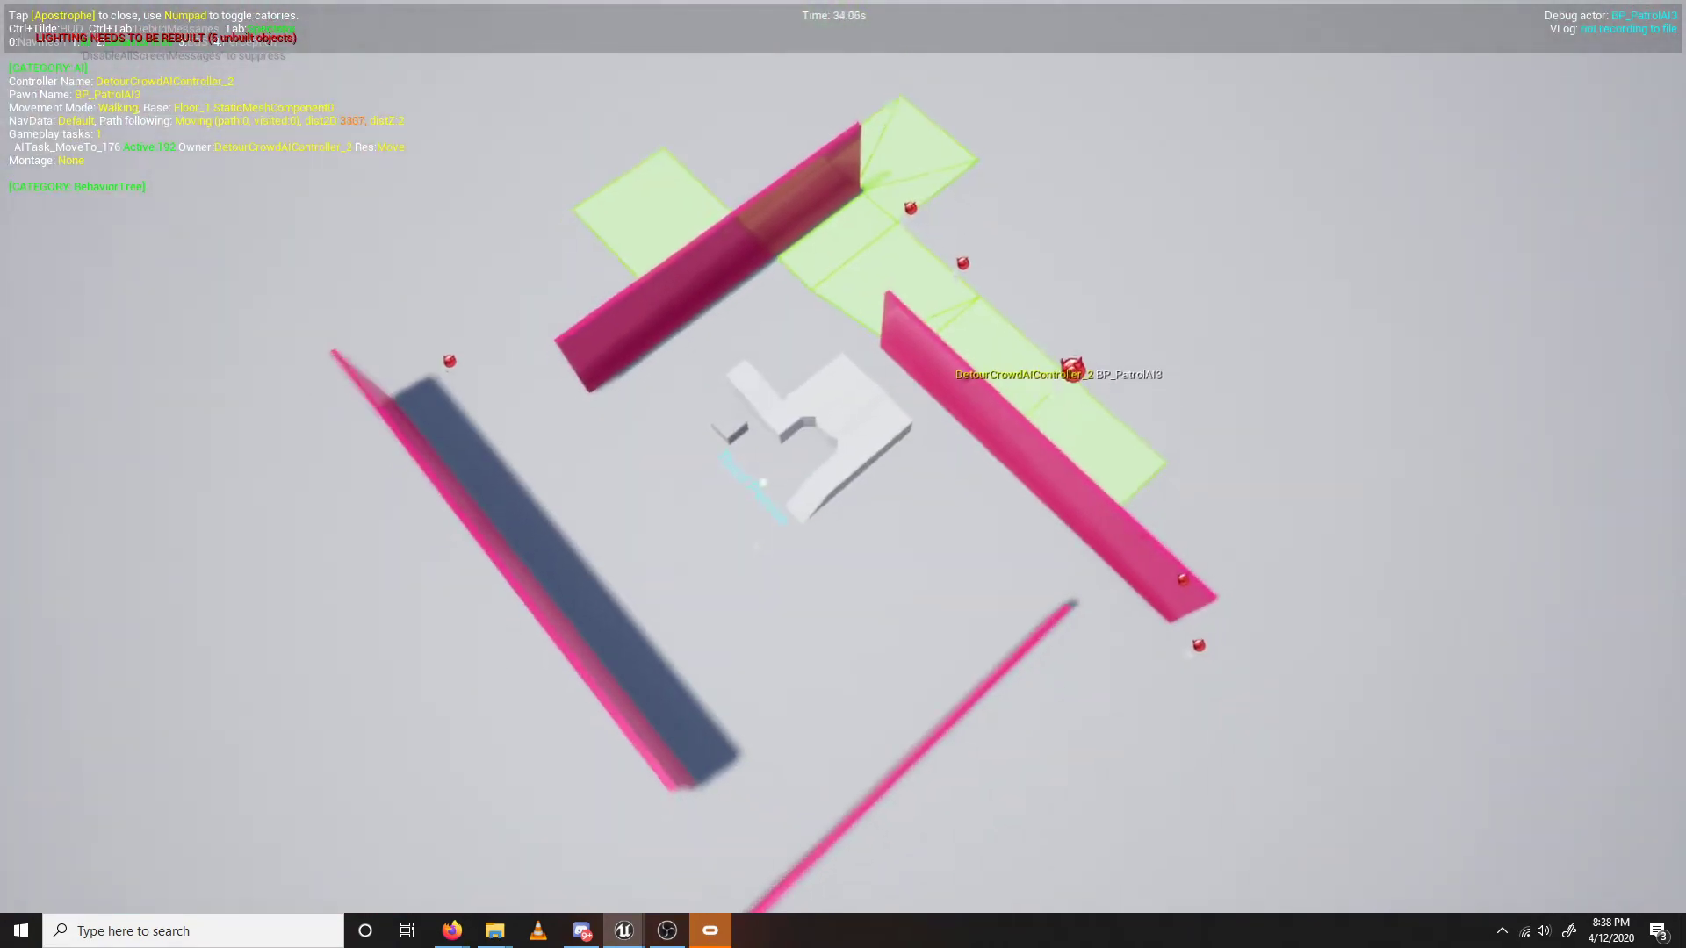
key("w")
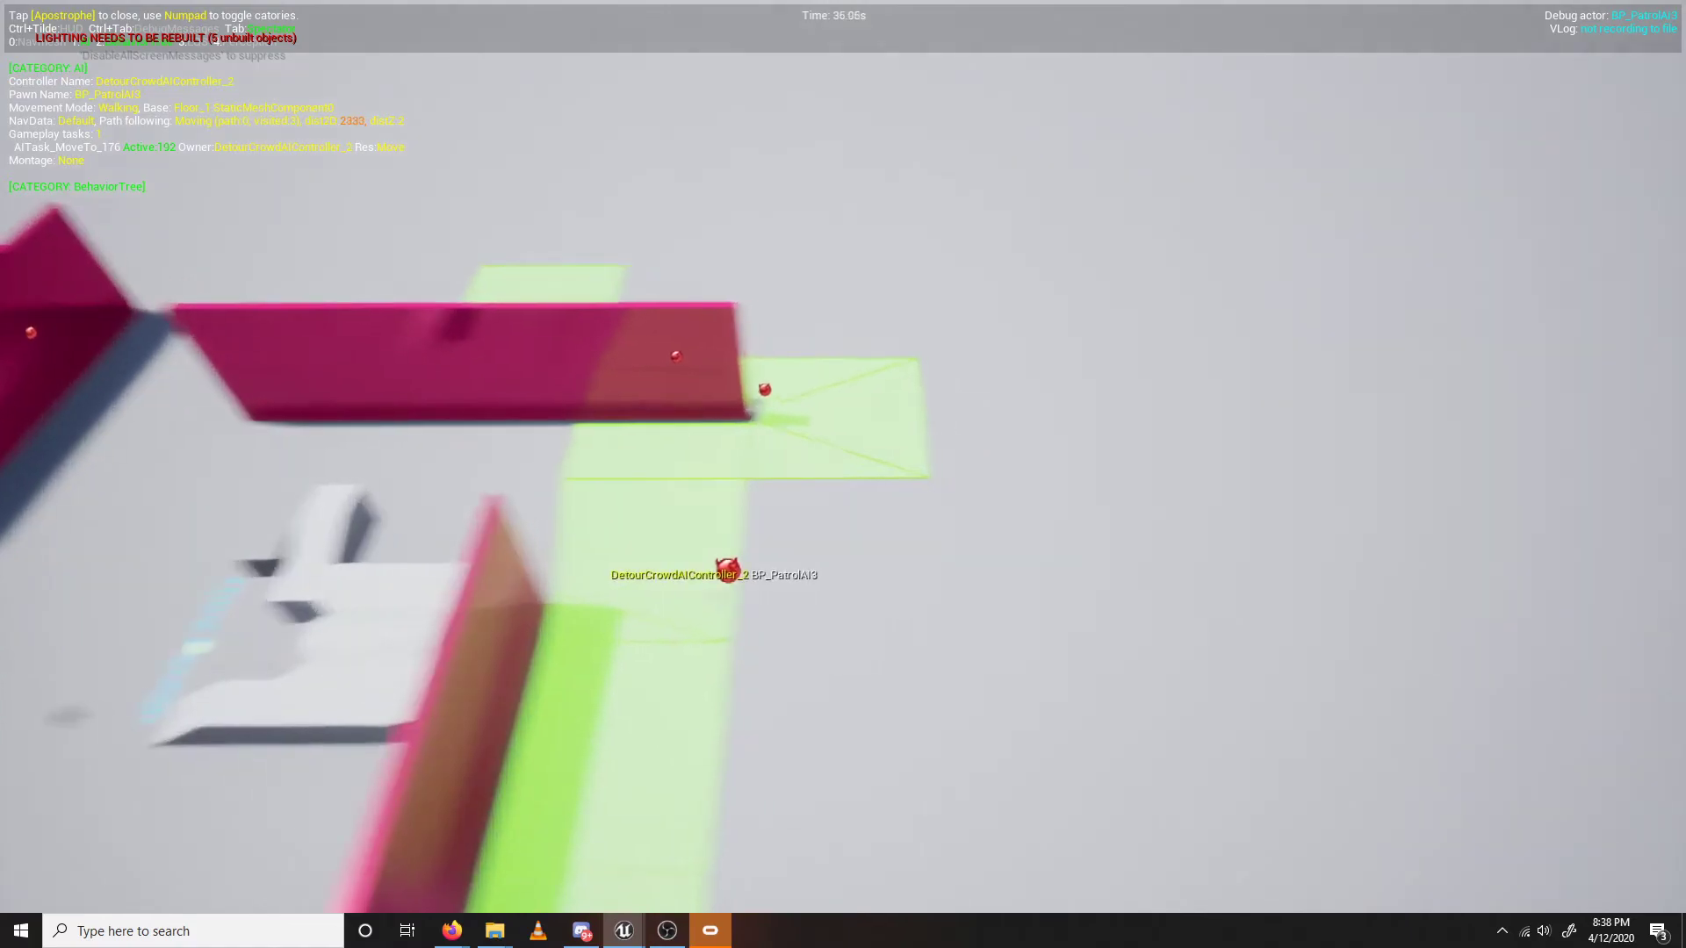
key("d")
key("w")
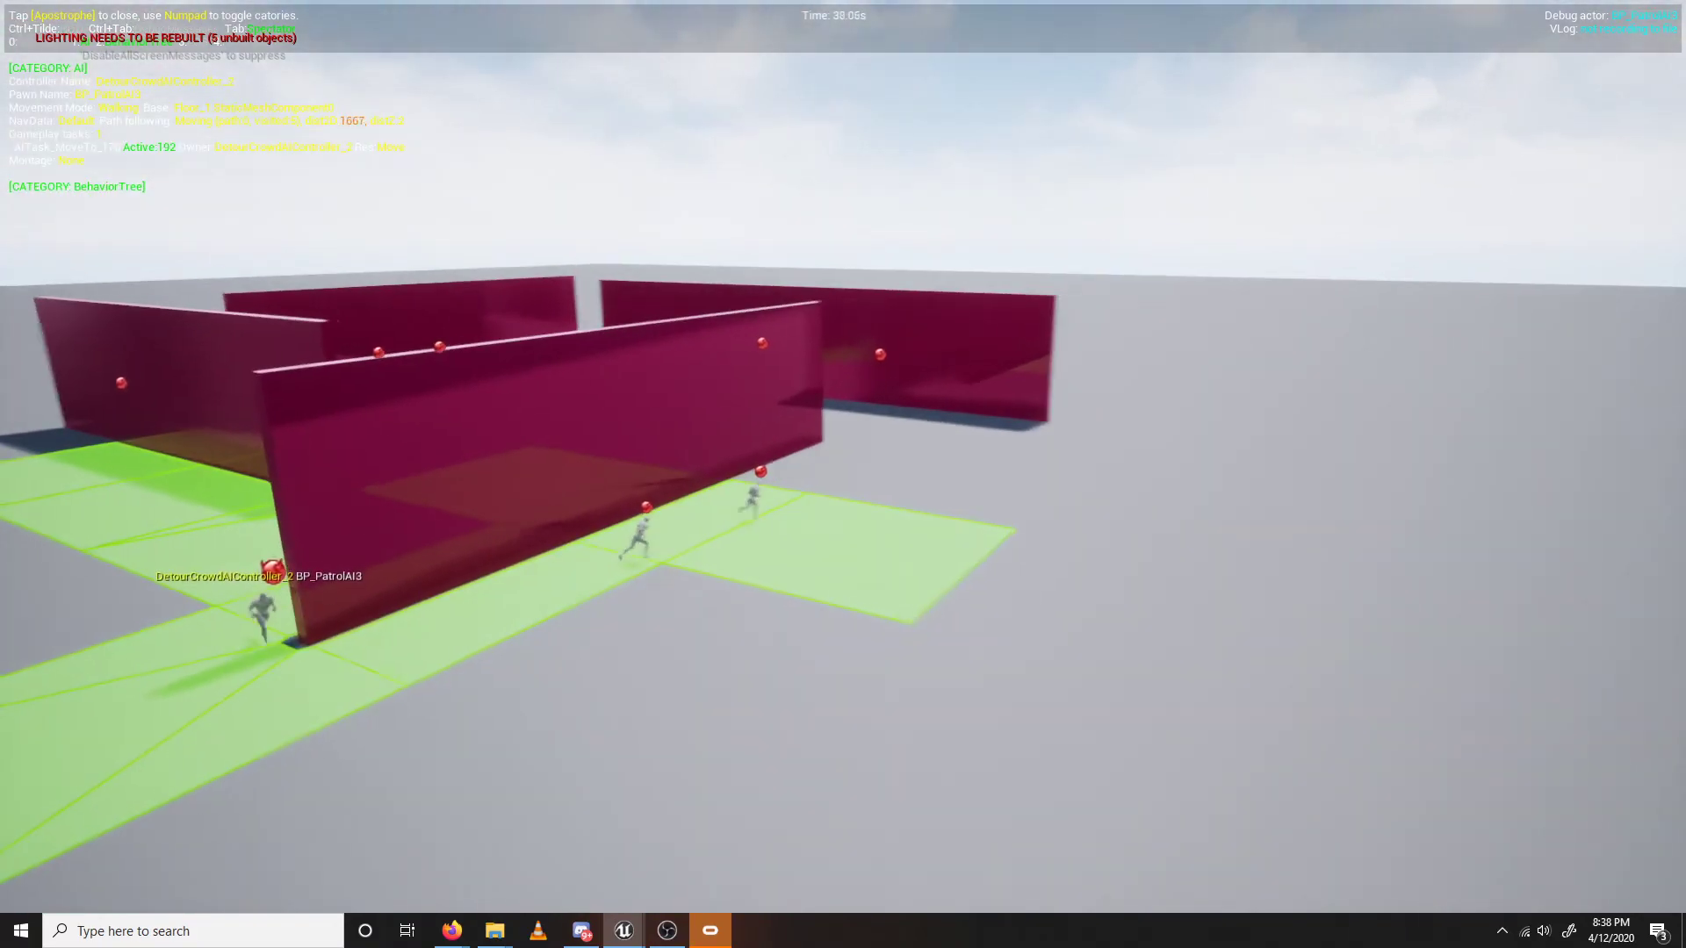
key("w")
key("s")
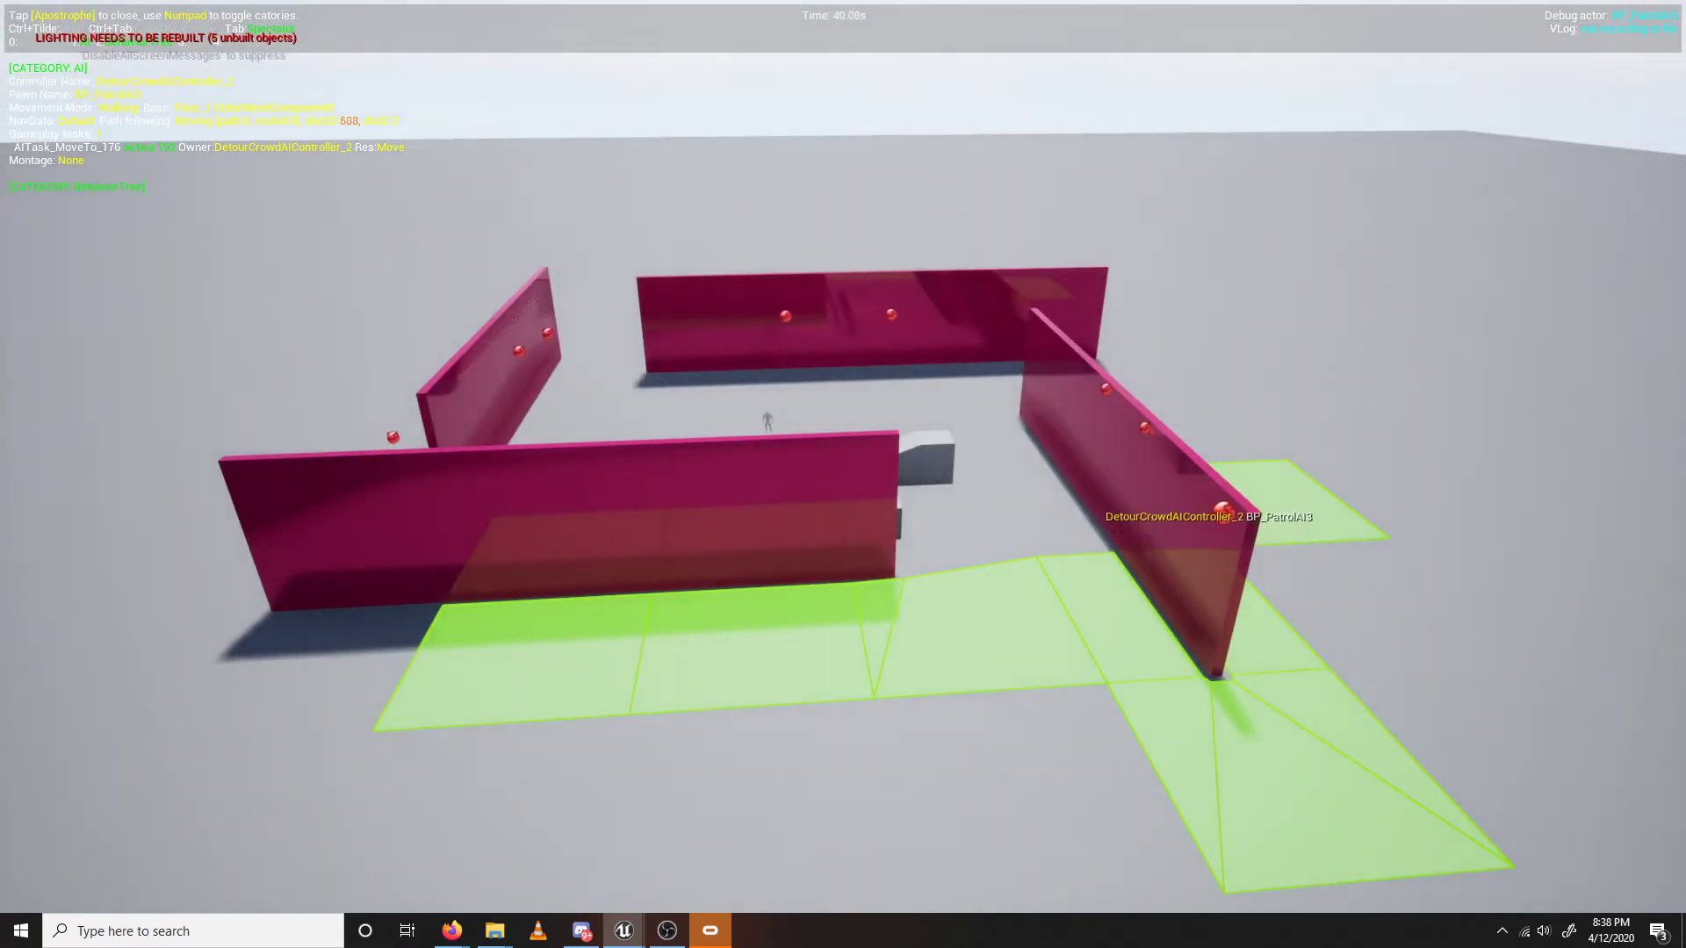
key("apostrophe")
key("Escape")
Duplicate the row of five BP_PatrolAI actors into three more parallel rows outside the wall.
right_click_drag(808, 527, 984, 615)
key("s")
mouse_move(847, 610)
right_mouse_down()
mouse_move(1089, 623)
mouse_move(847, 609)
right_mouse_up()
key("d")
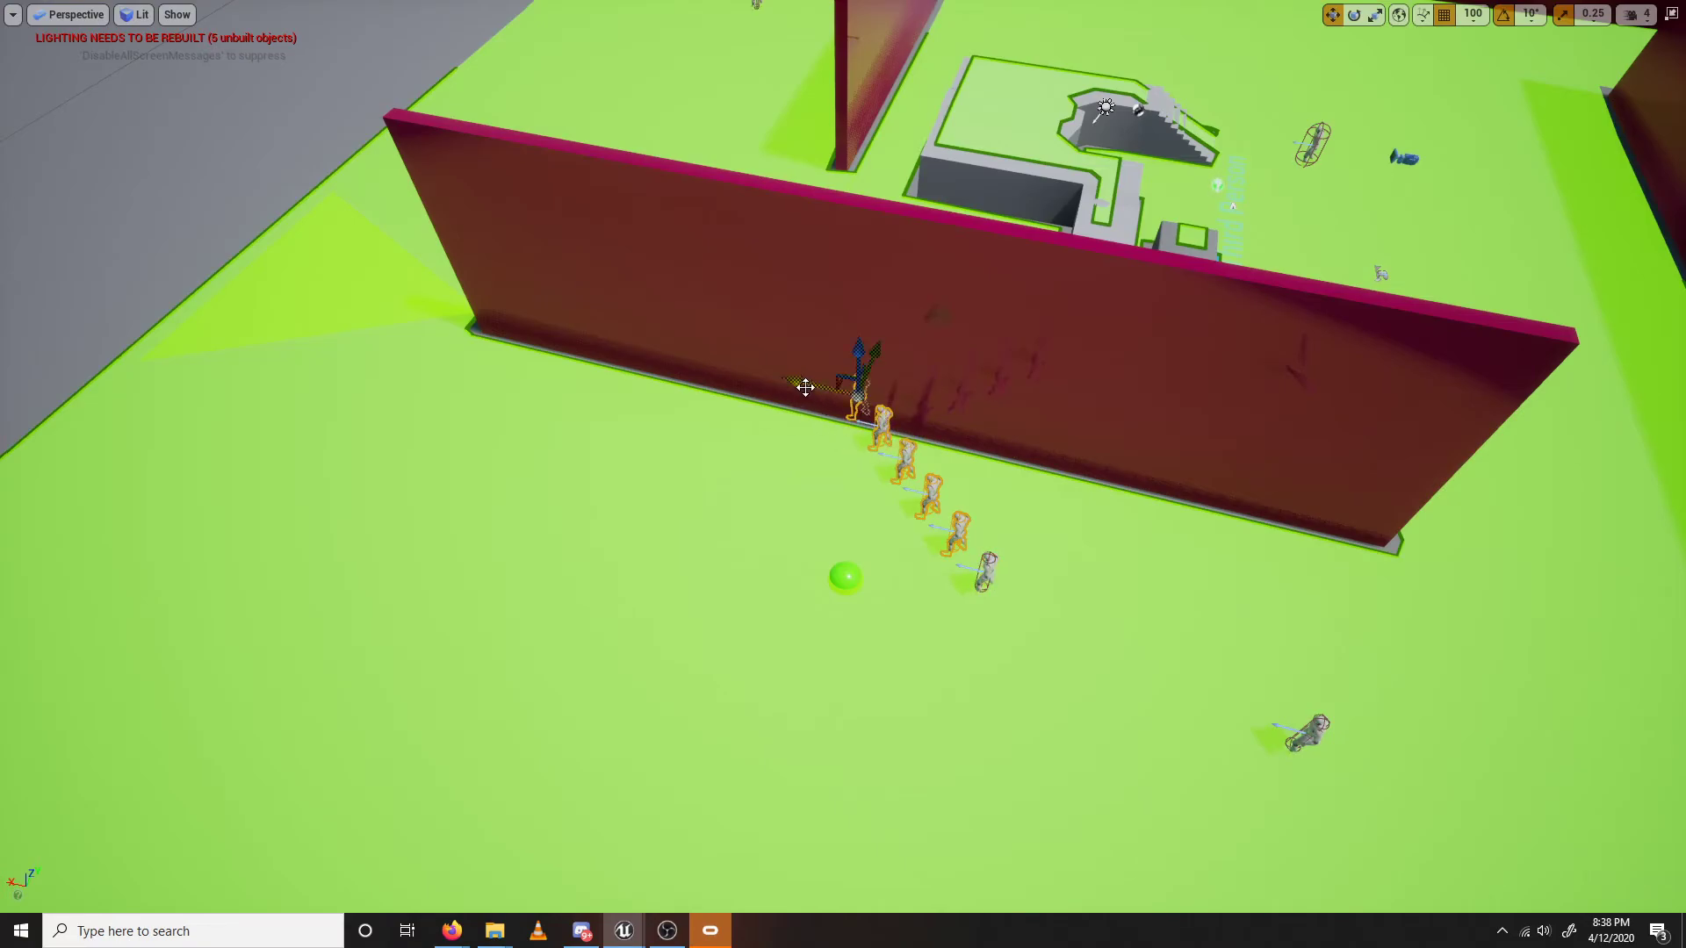
left_click_drag(726, 323, 434, 422)
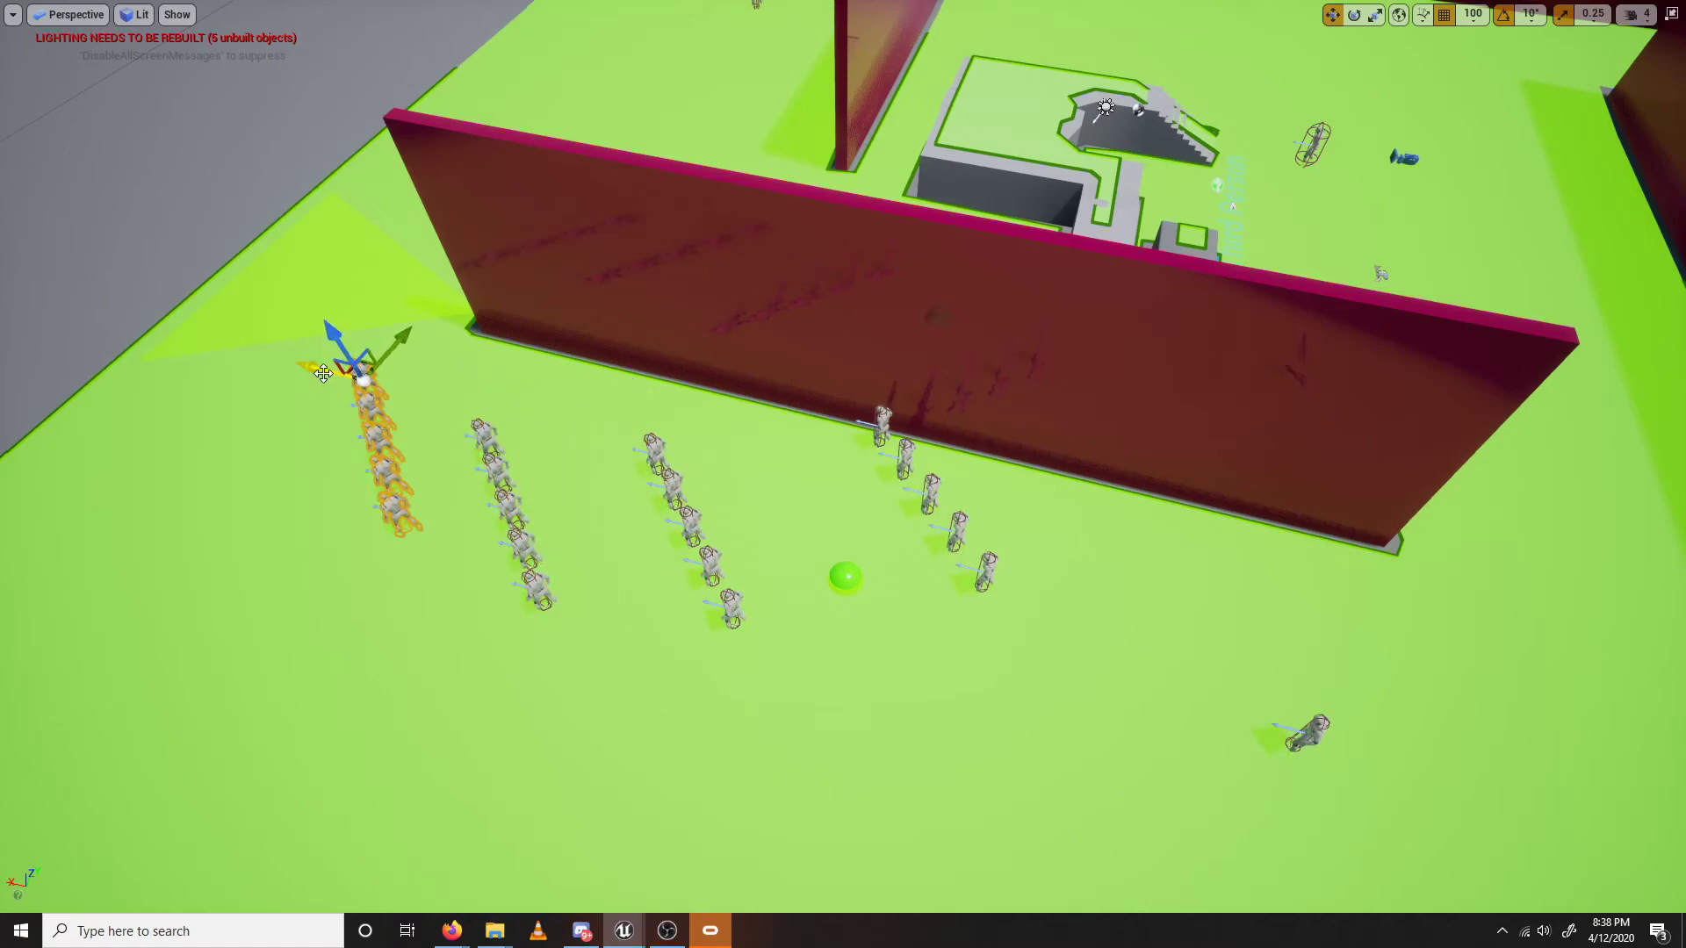
Play the level fullscreen, enable the AI debug overlay on BP_PatrolAI4 and switch to spectator mode.
key("alt+p")
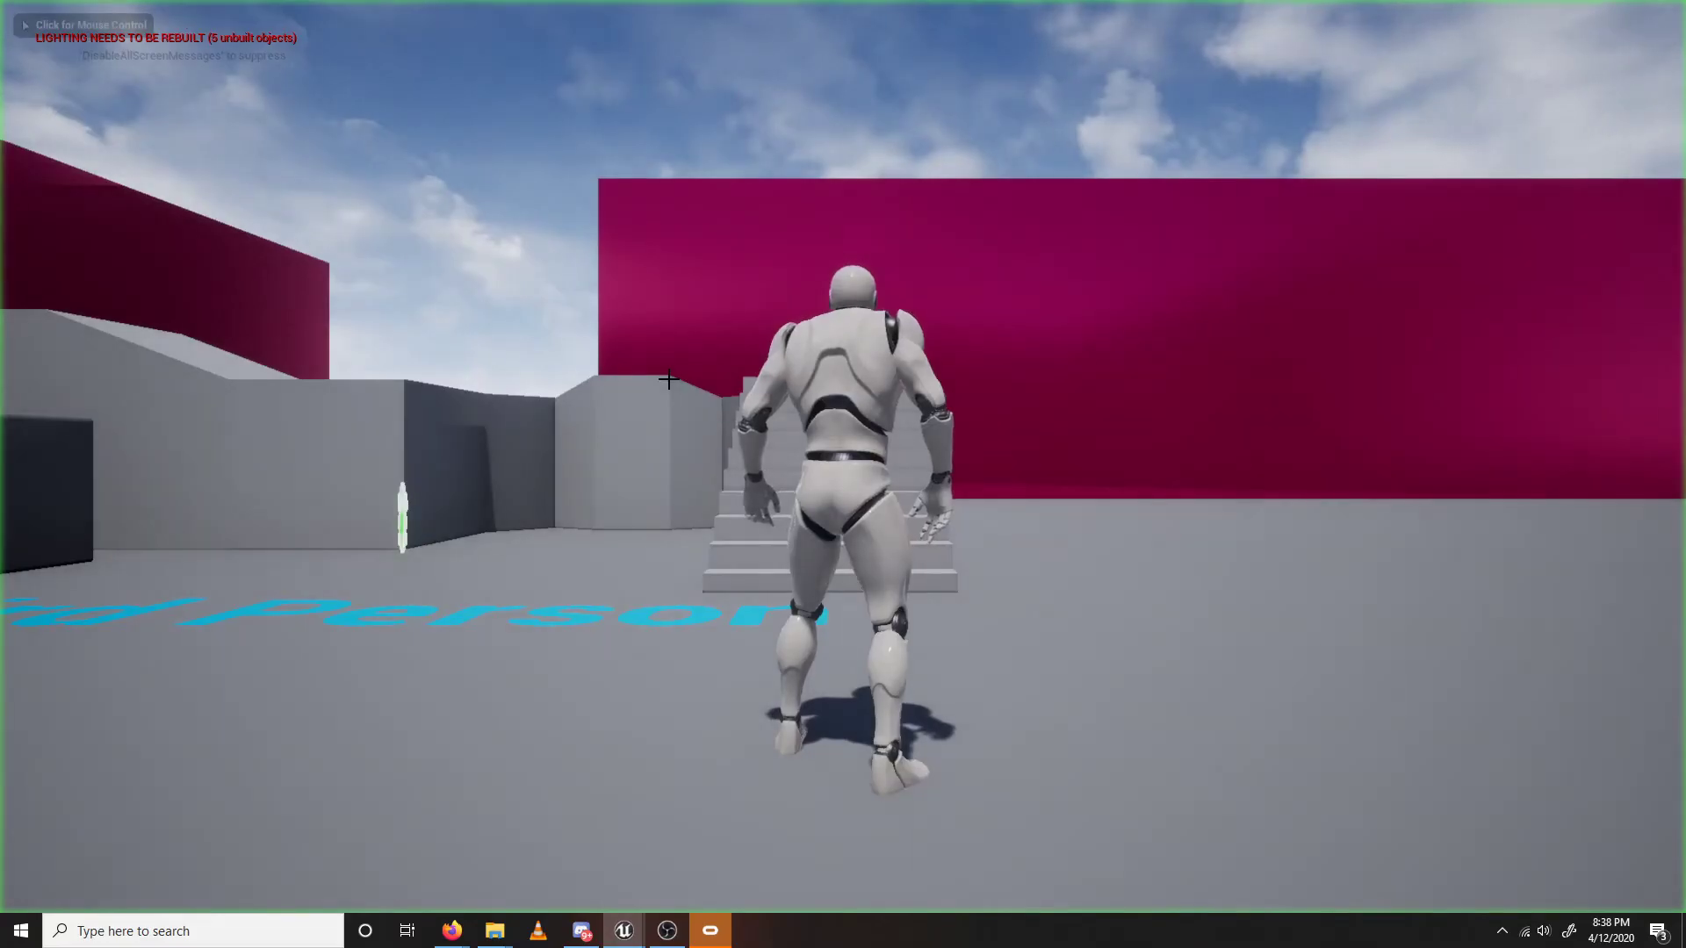
key("w")
key("apostrophe")
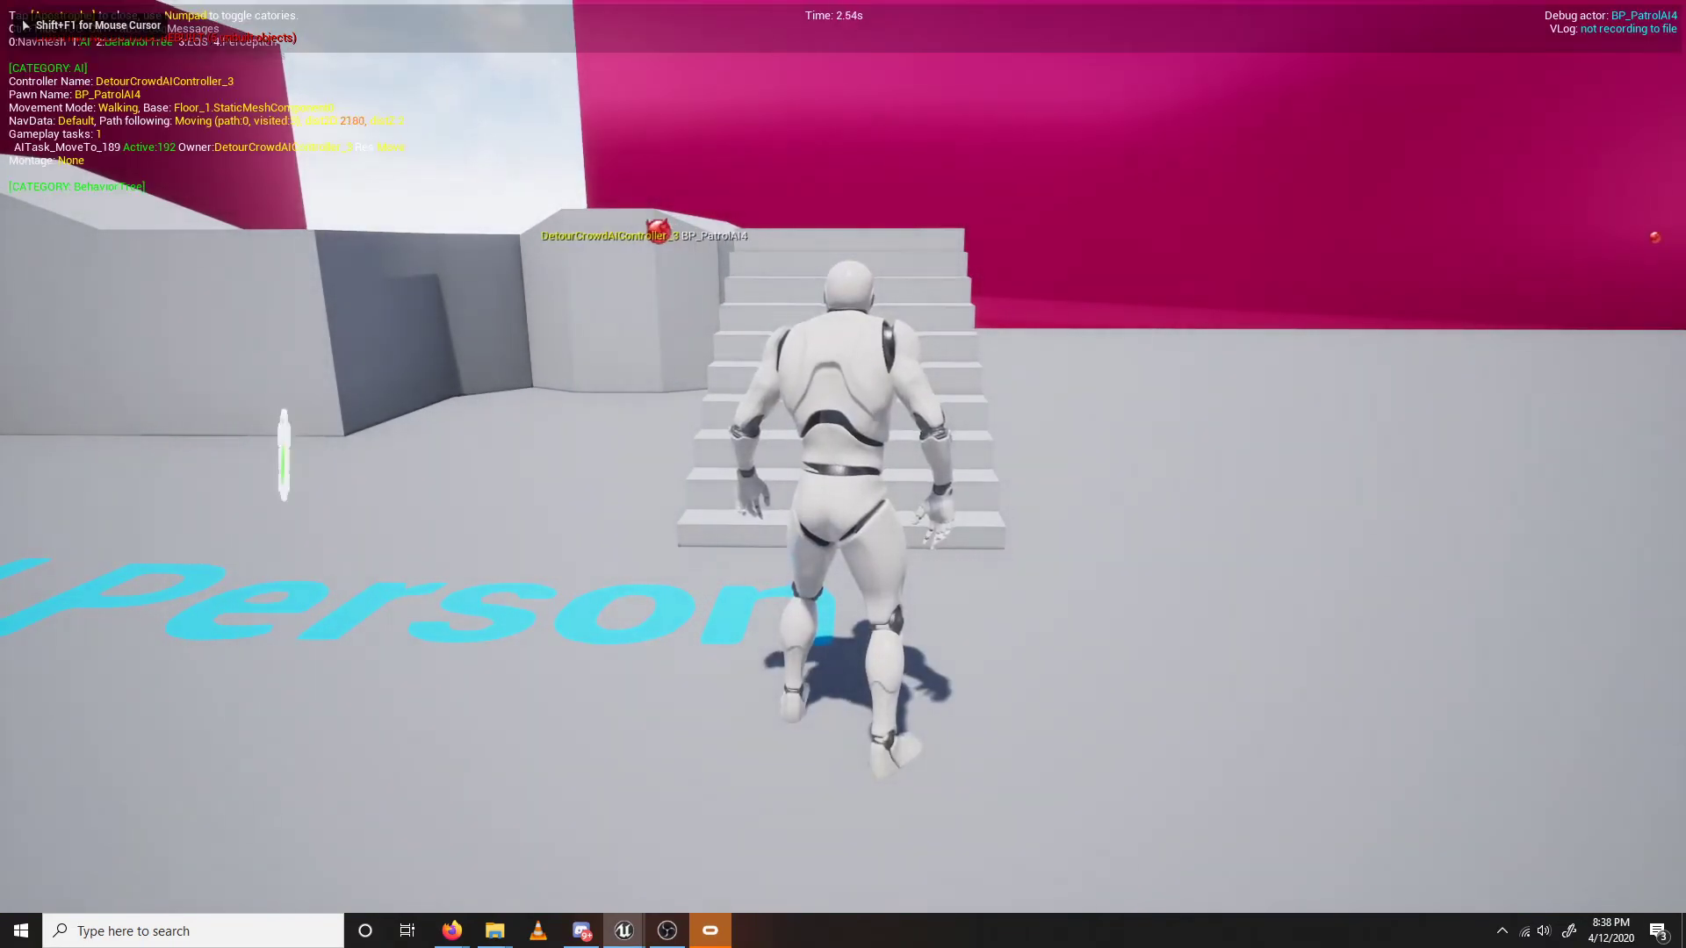
key("Tab")
key("w")
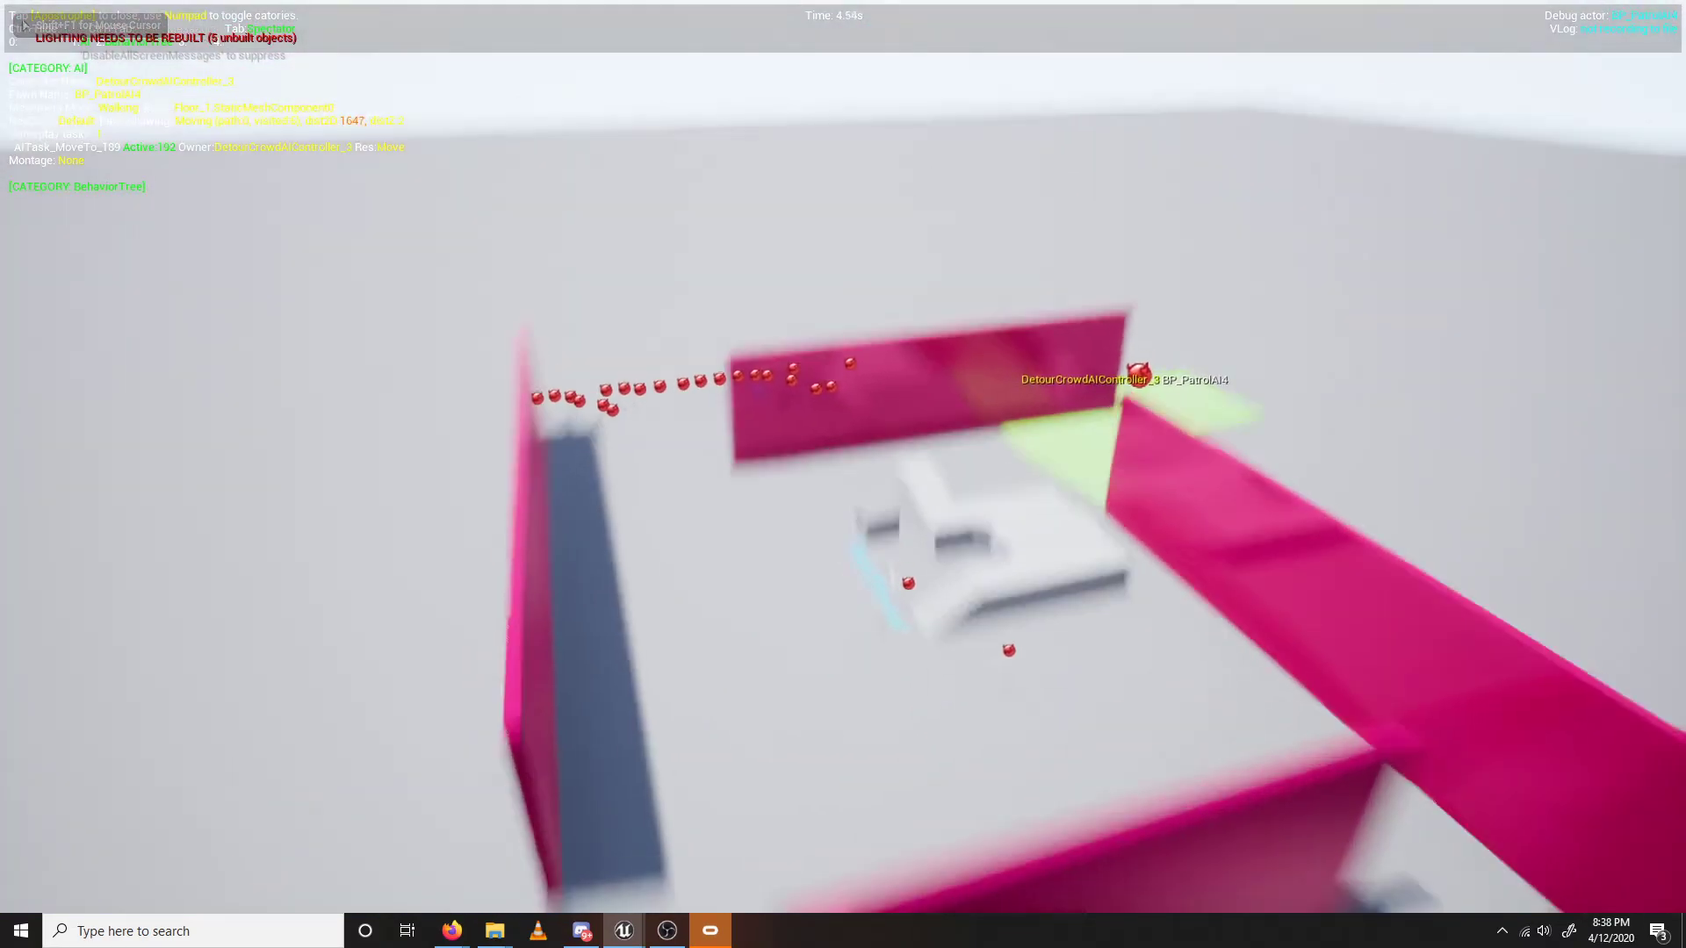
Show the navmesh in the debug overlay and fly alongside the patrol line running along the outer walls.
key("d")
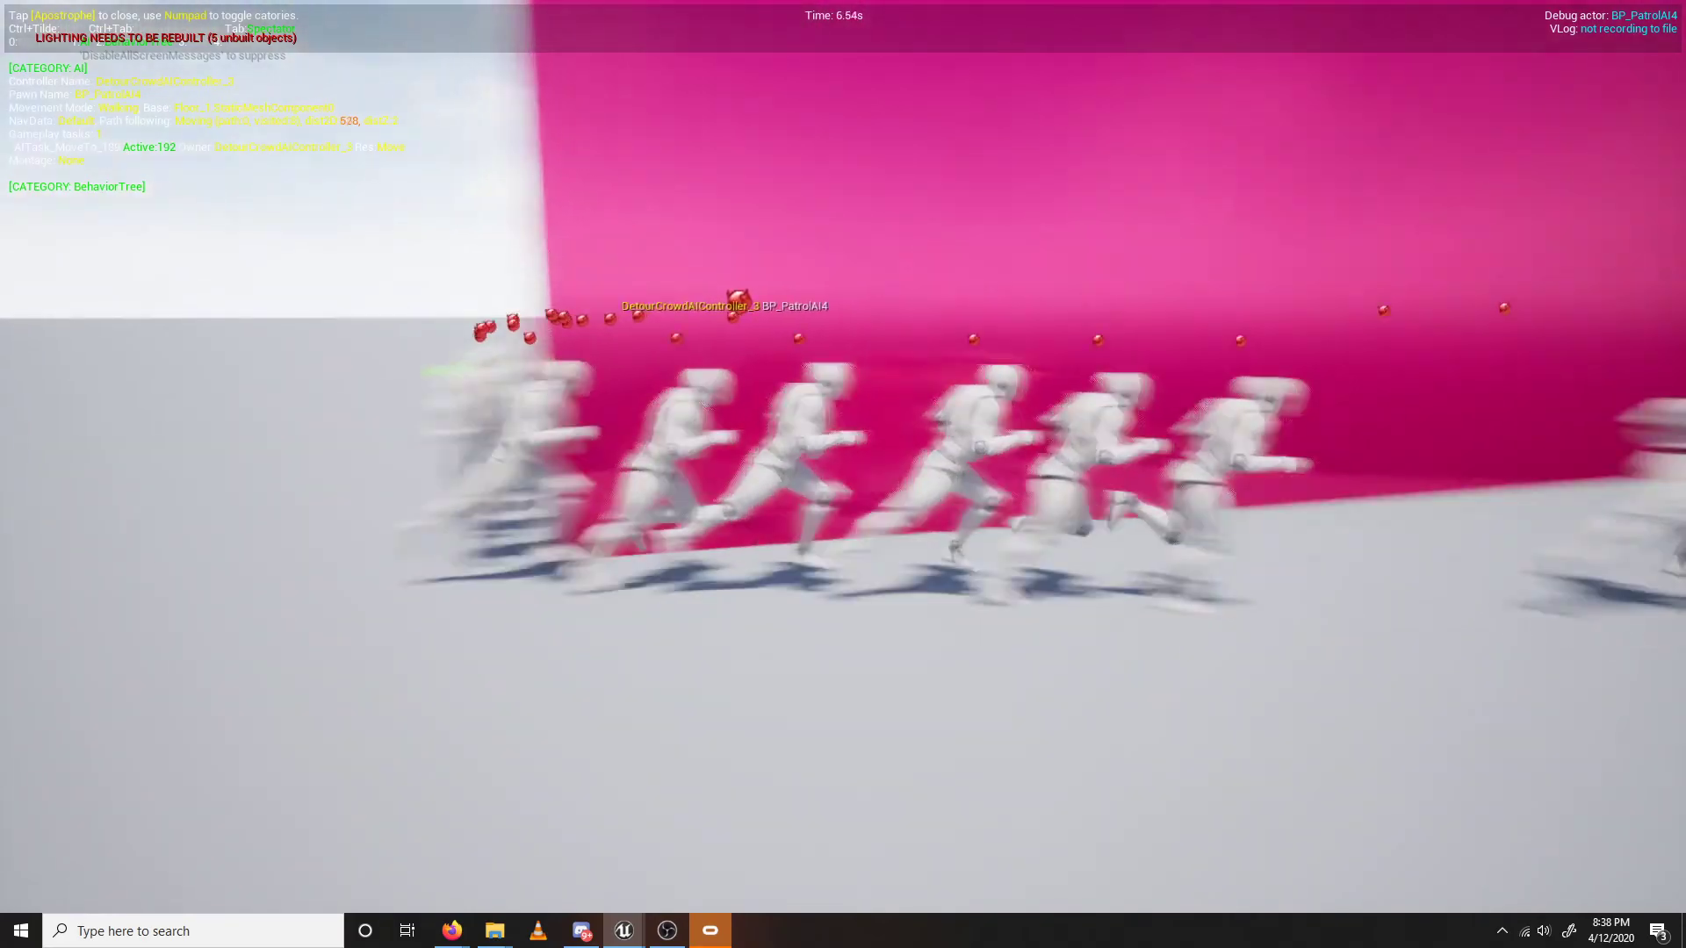
key("KP_0")
key("s")
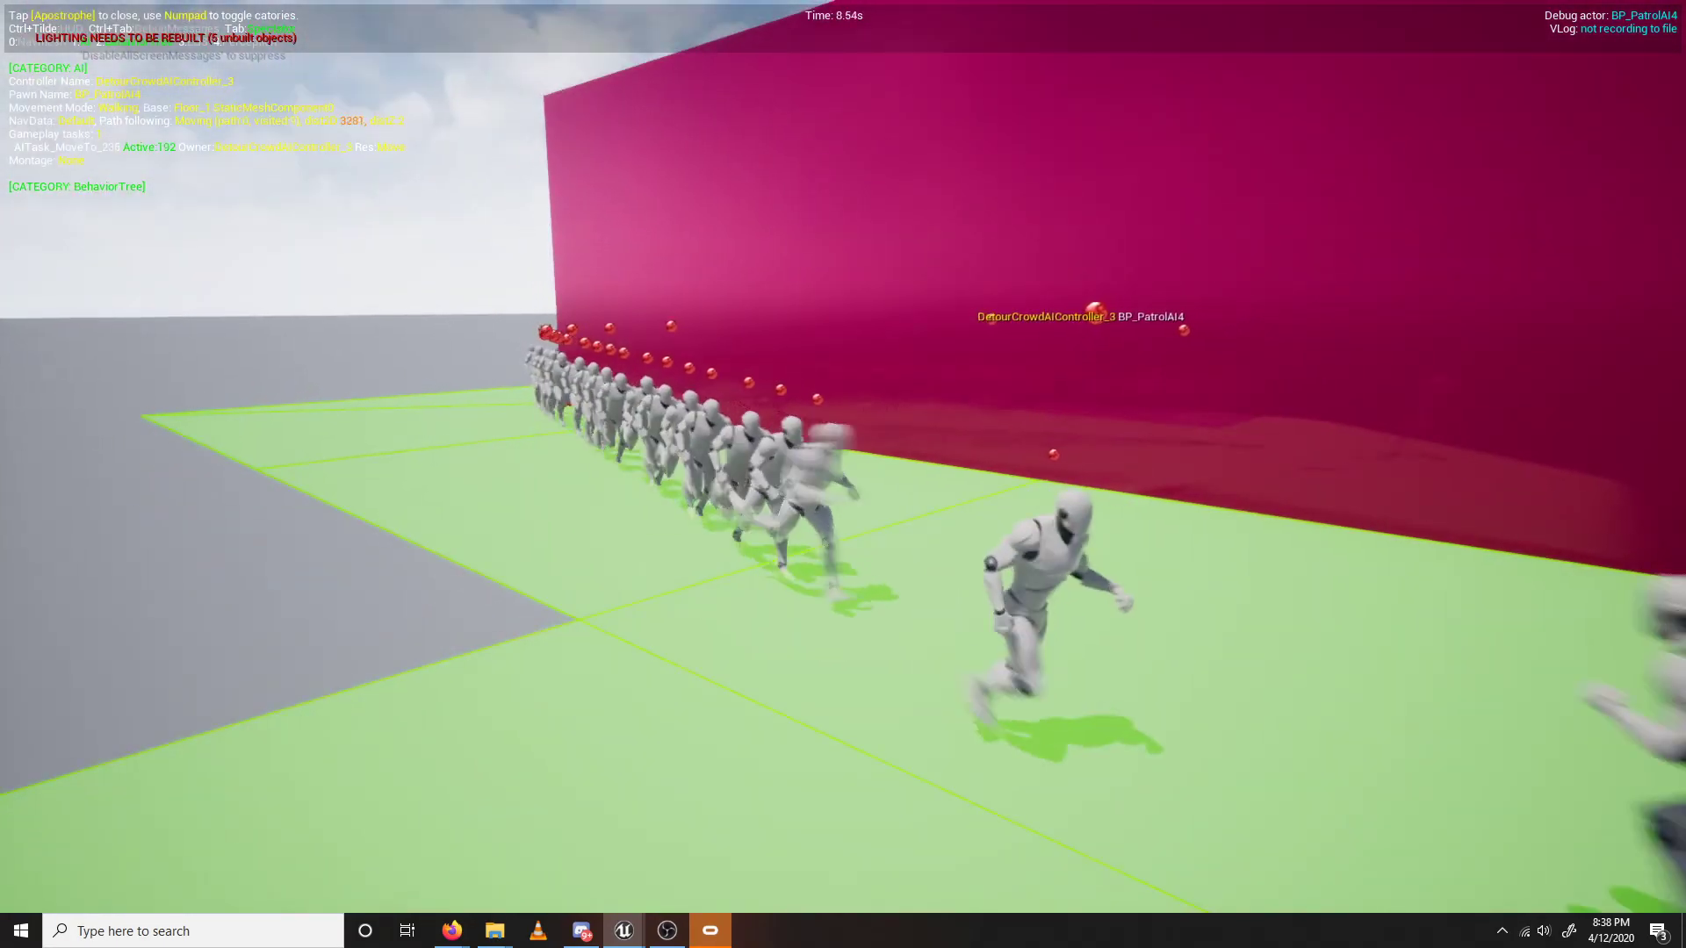
key("w")
key("s")
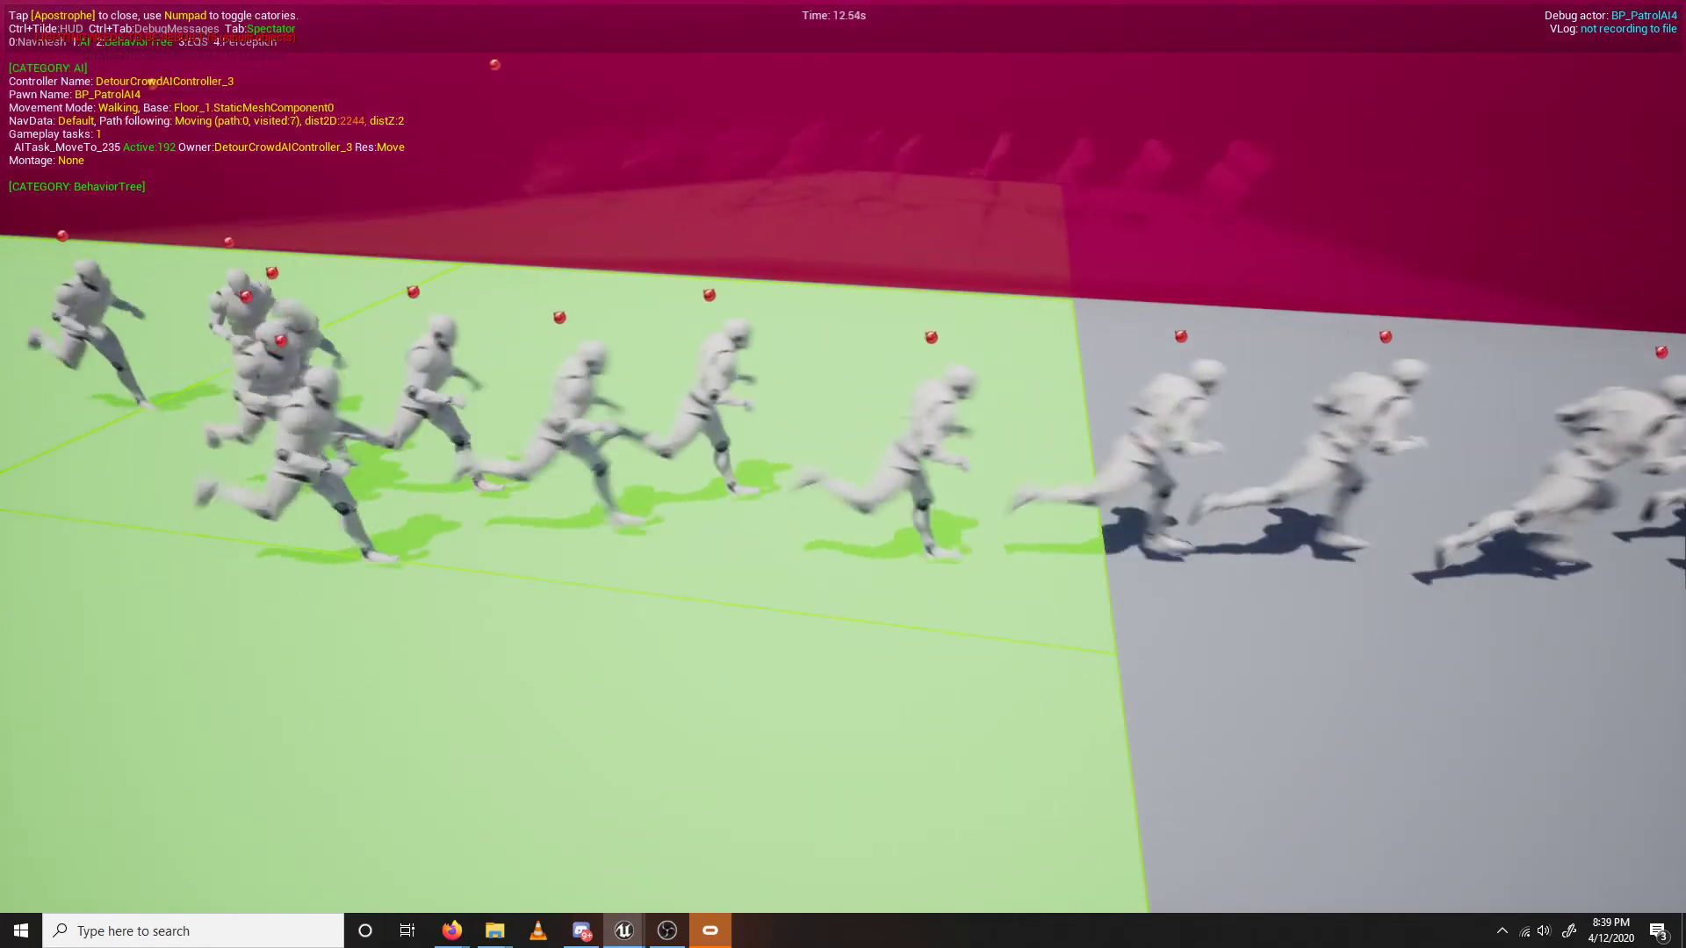
key("d")
key("d")
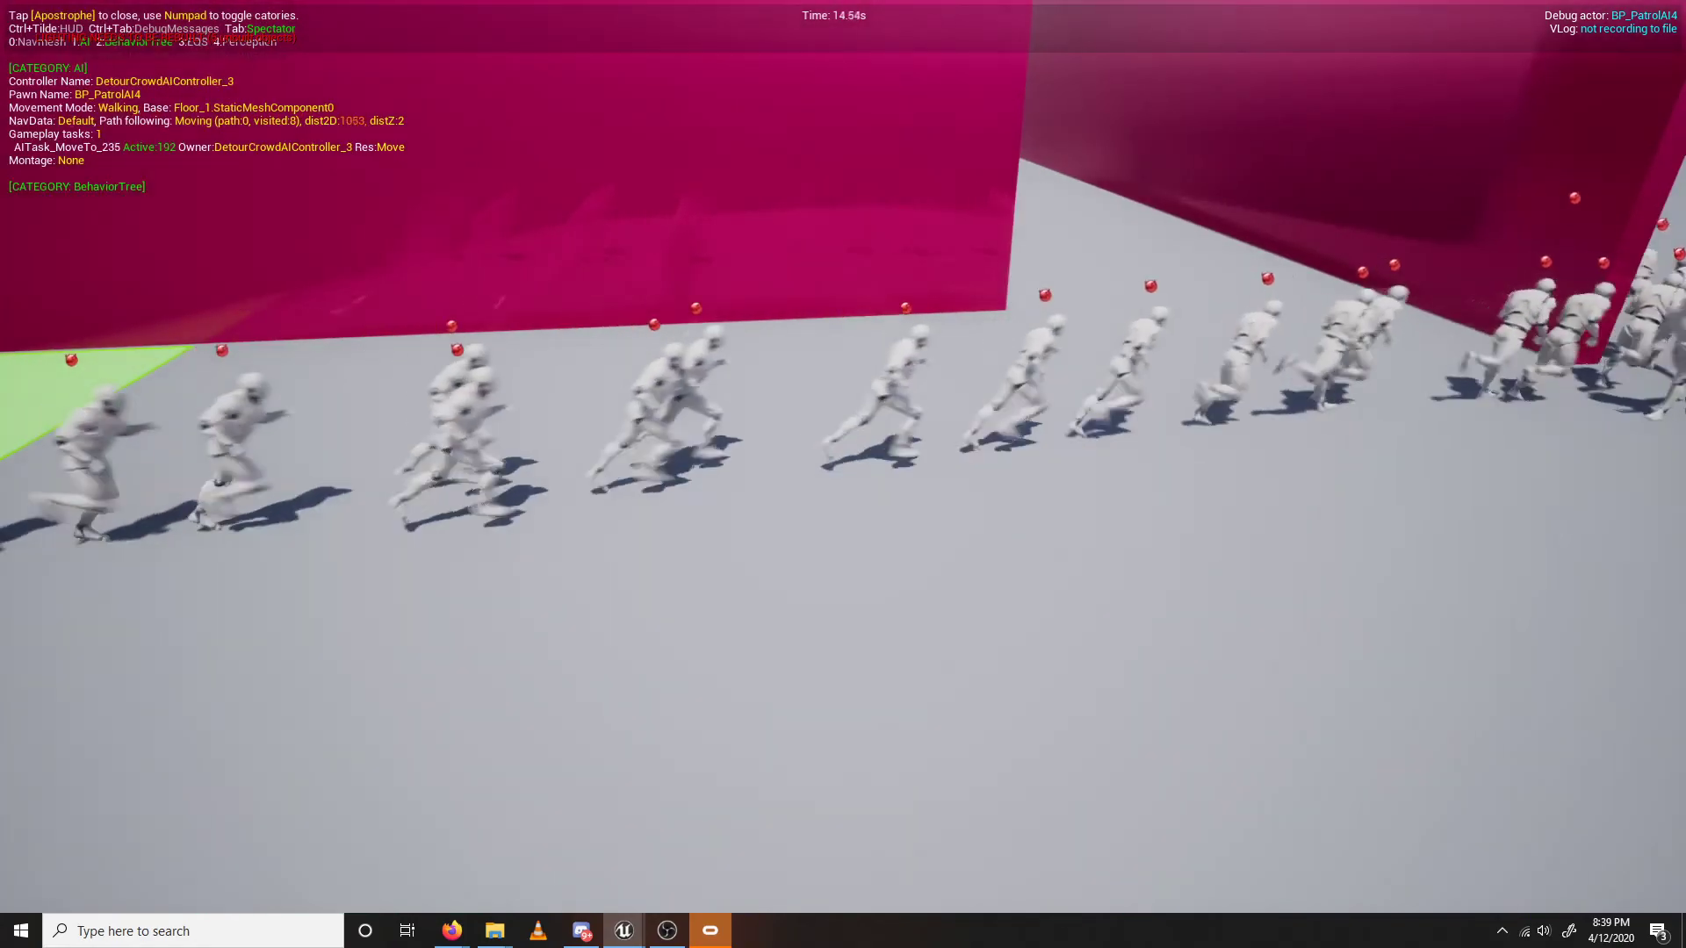
Watch the patrol line round the wall corners from farther away, close the debug overlay and stop the play session.
key("s")
key("KP_0")
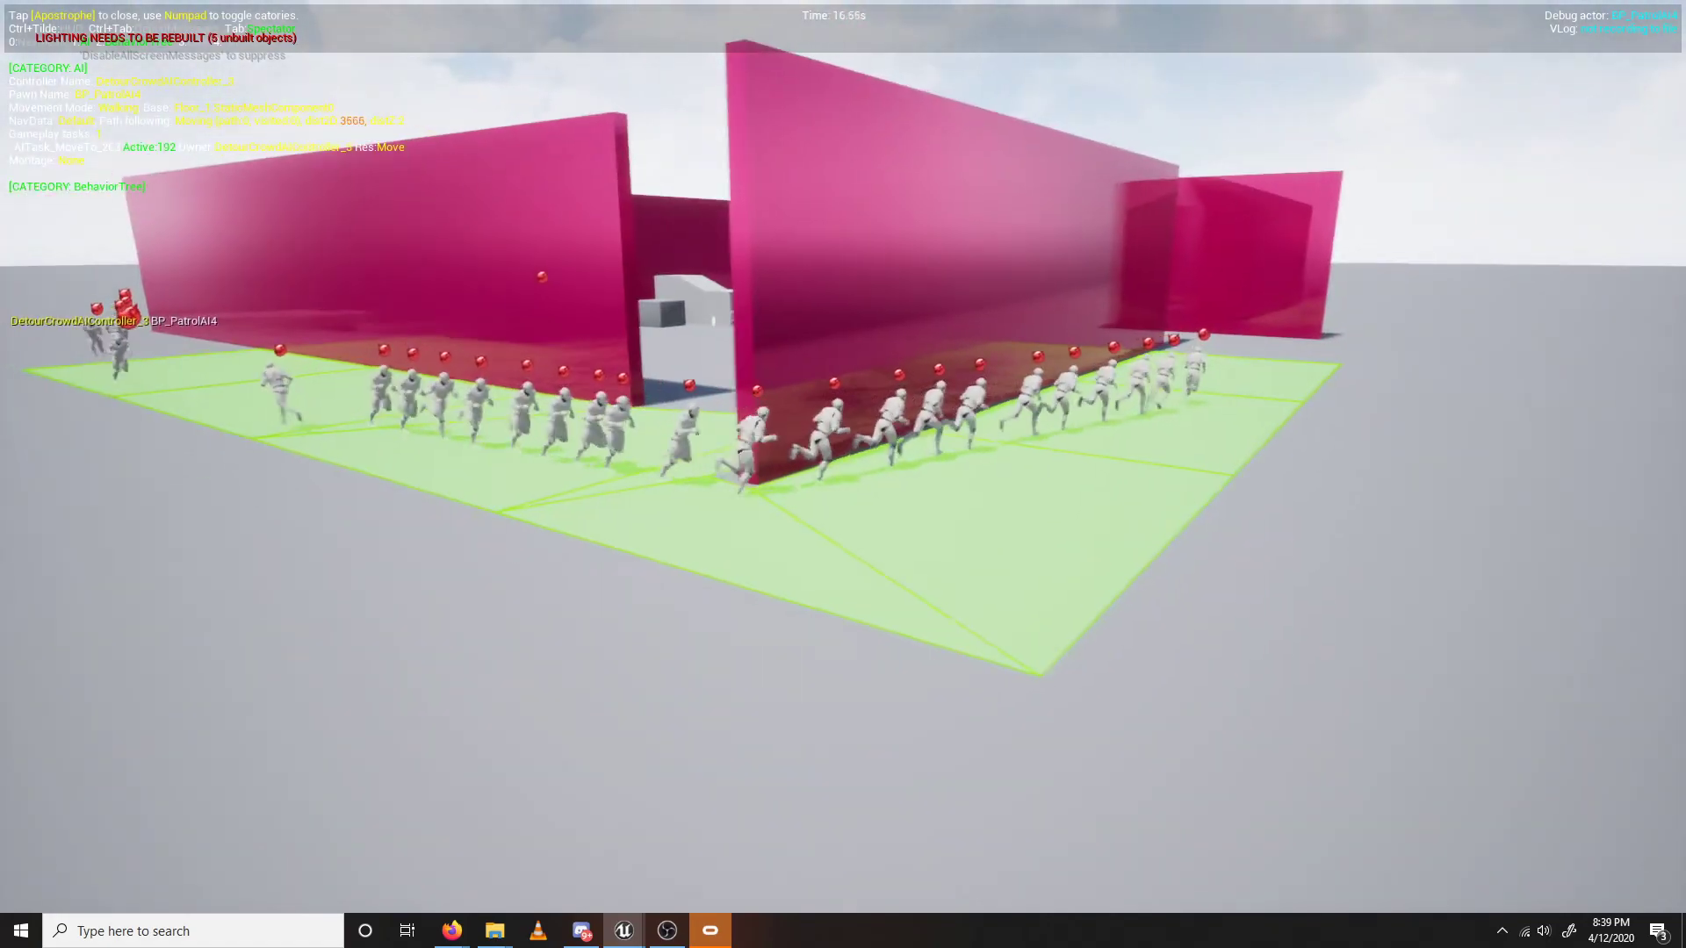
key("d")
key("d")
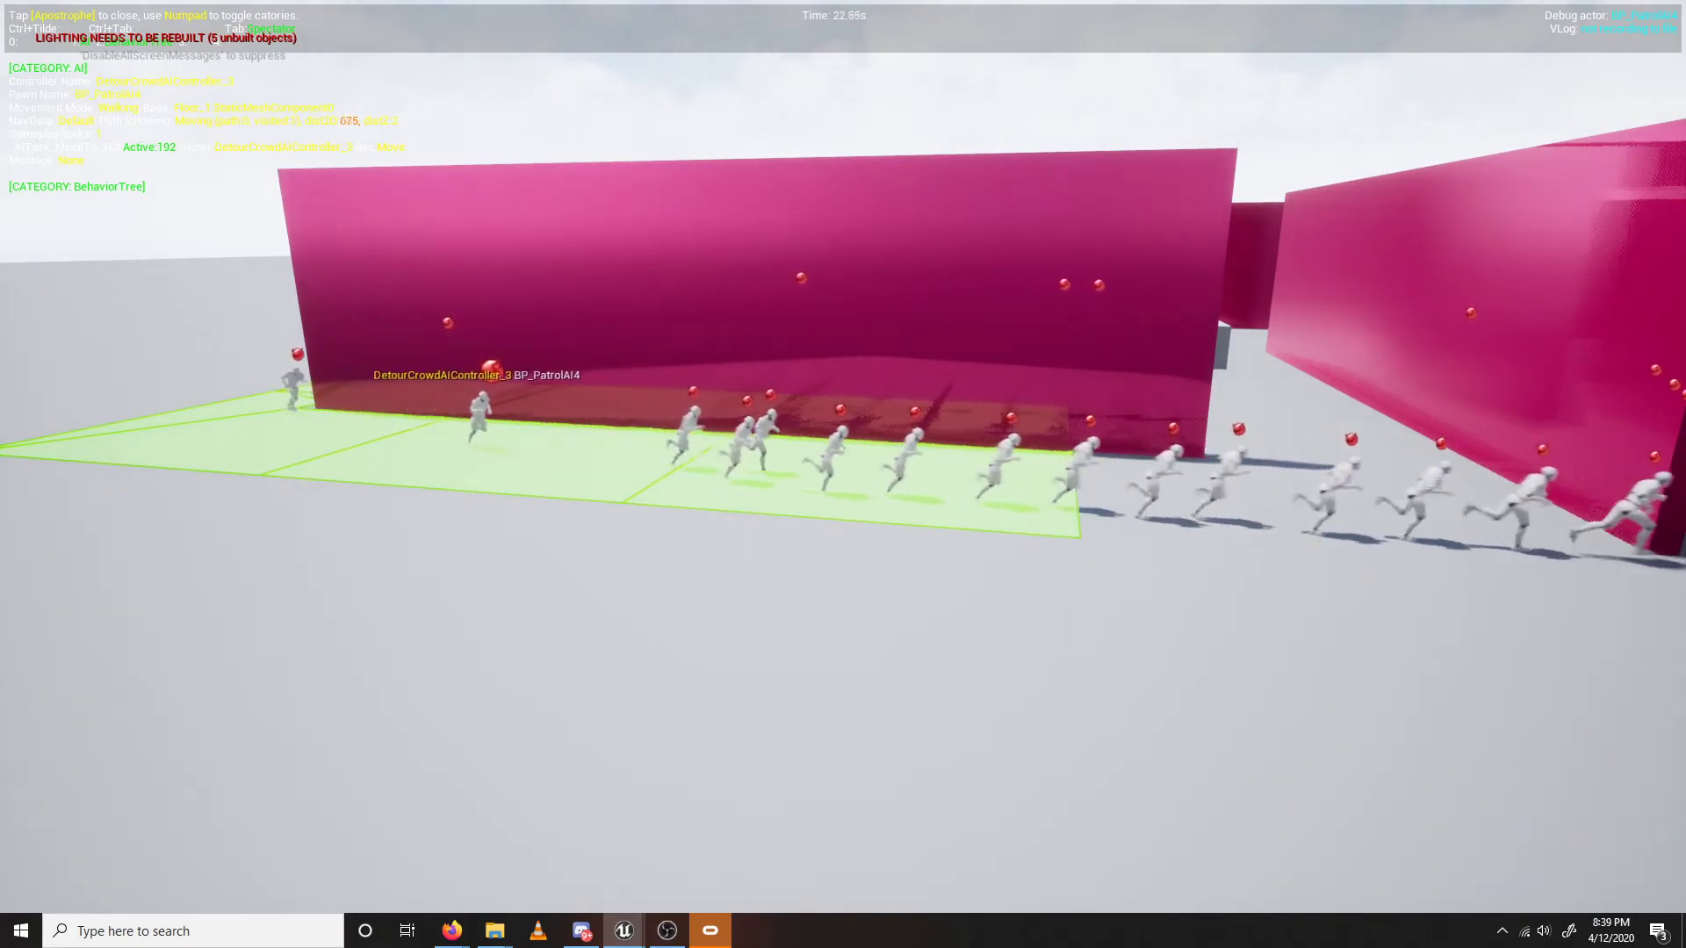
key("d")
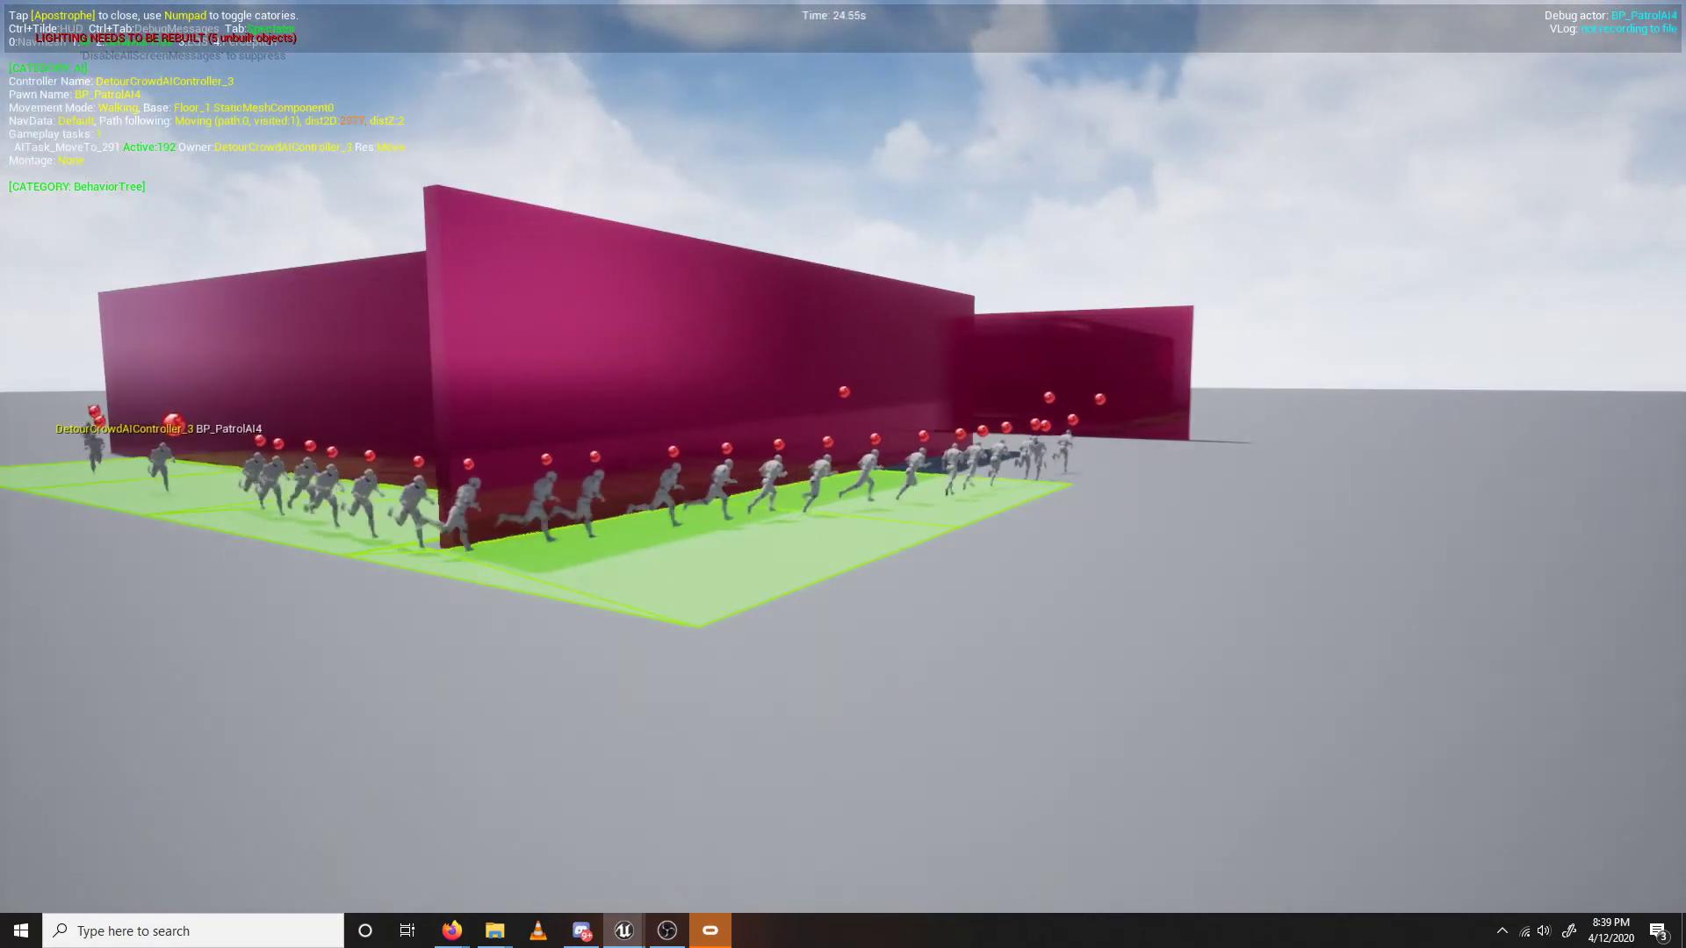
key("apostrophe")
key("Escape")
Move the ThirdPersonCharacter from inside the arena to outside the wall, near the rows of patrol AIs.
key("s")
right_click_drag(23, 339, 35, 457)
right_click_drag(263, 413, 372, 392)
key("w")
left_click(1086, 531)
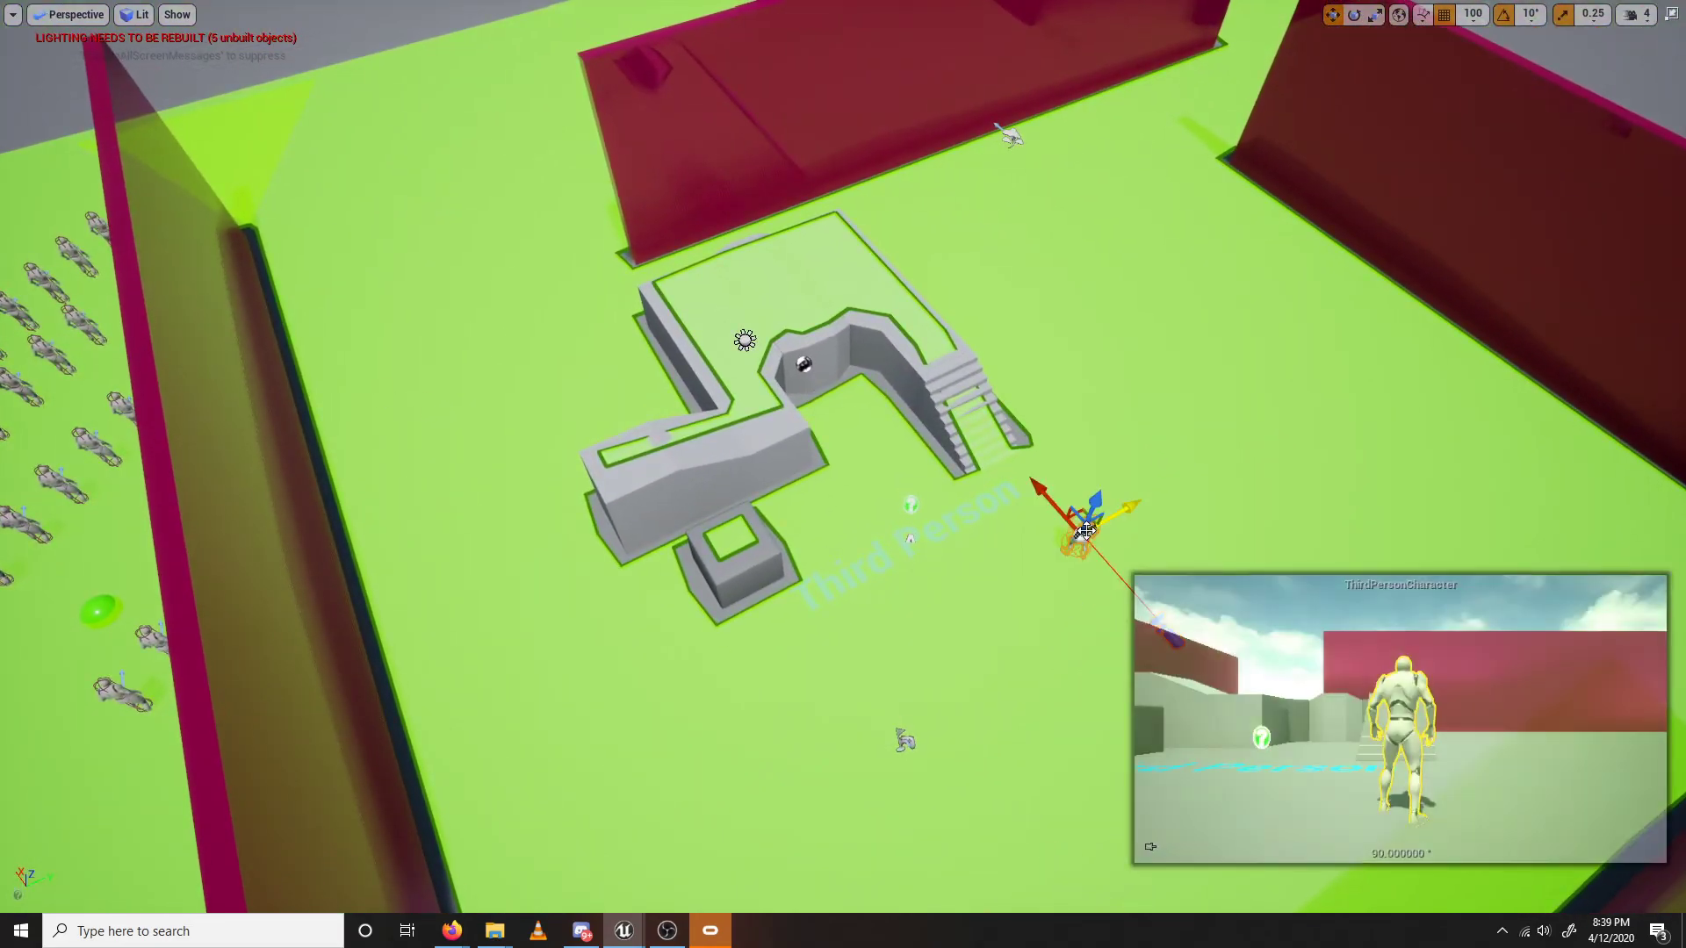
left_click_drag(1087, 531, 327, 688)
Select the two outermost rows of five BP_PatrolAI actors and move them so they alternate with the other two rows.
key("s")
right_click_drag(328, 689, 459, 806)
key("a")
key("s")
right_click_drag(542, 666, 541, 667)
key("w")
key("w")
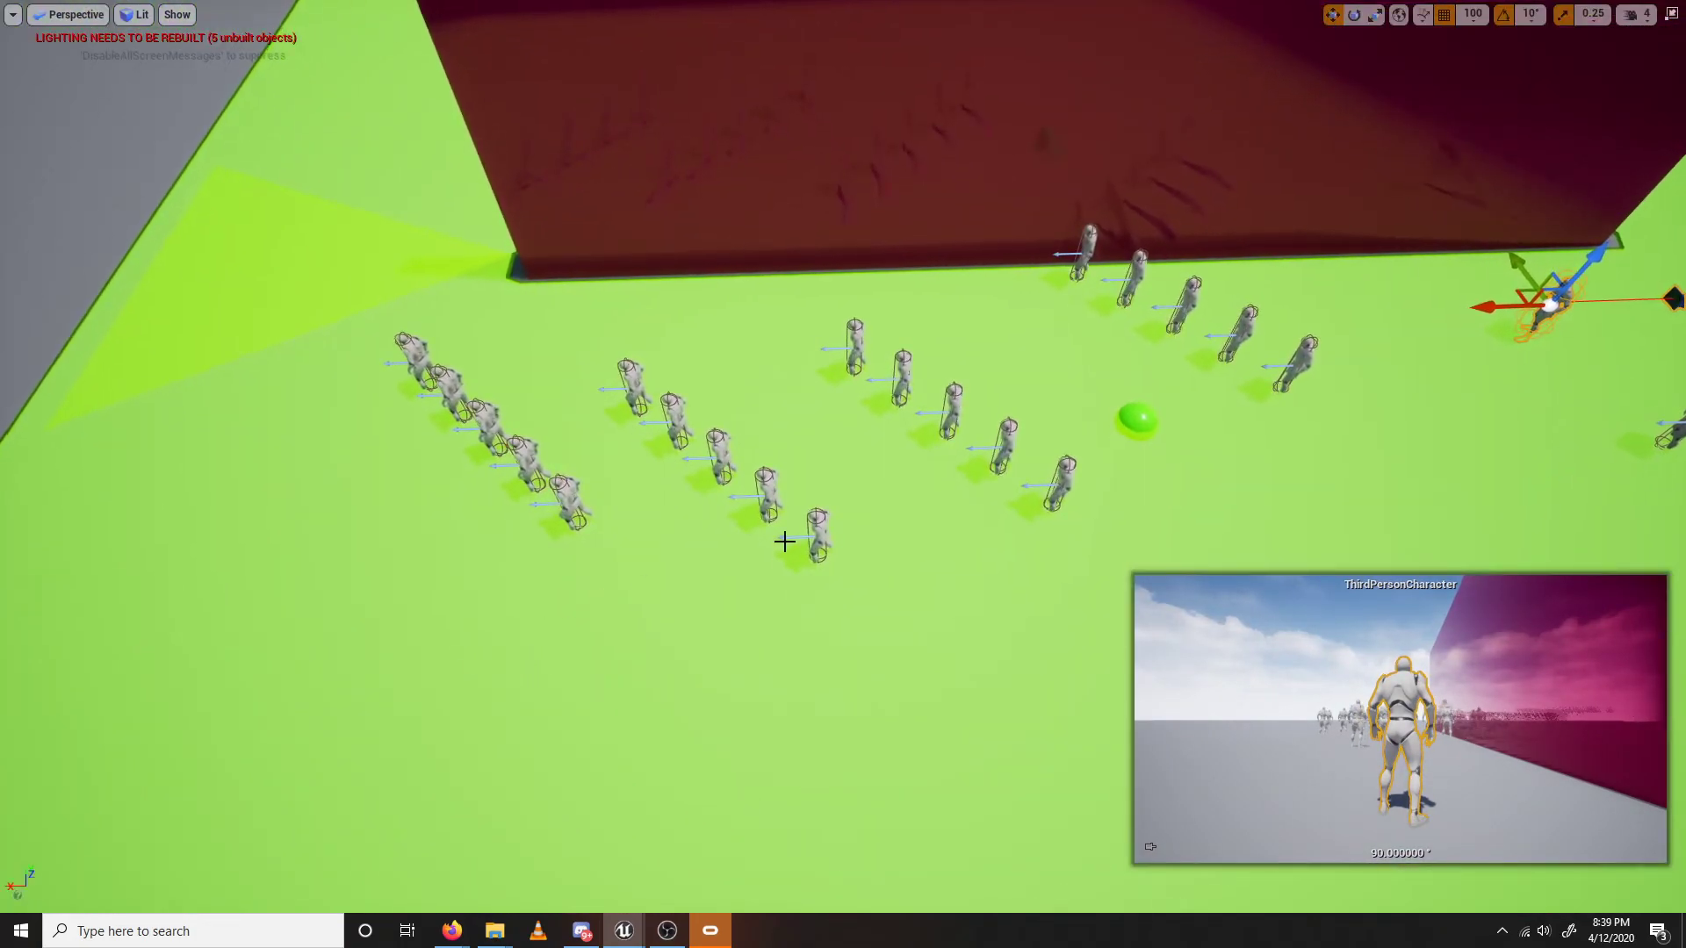
left_click(815, 531)
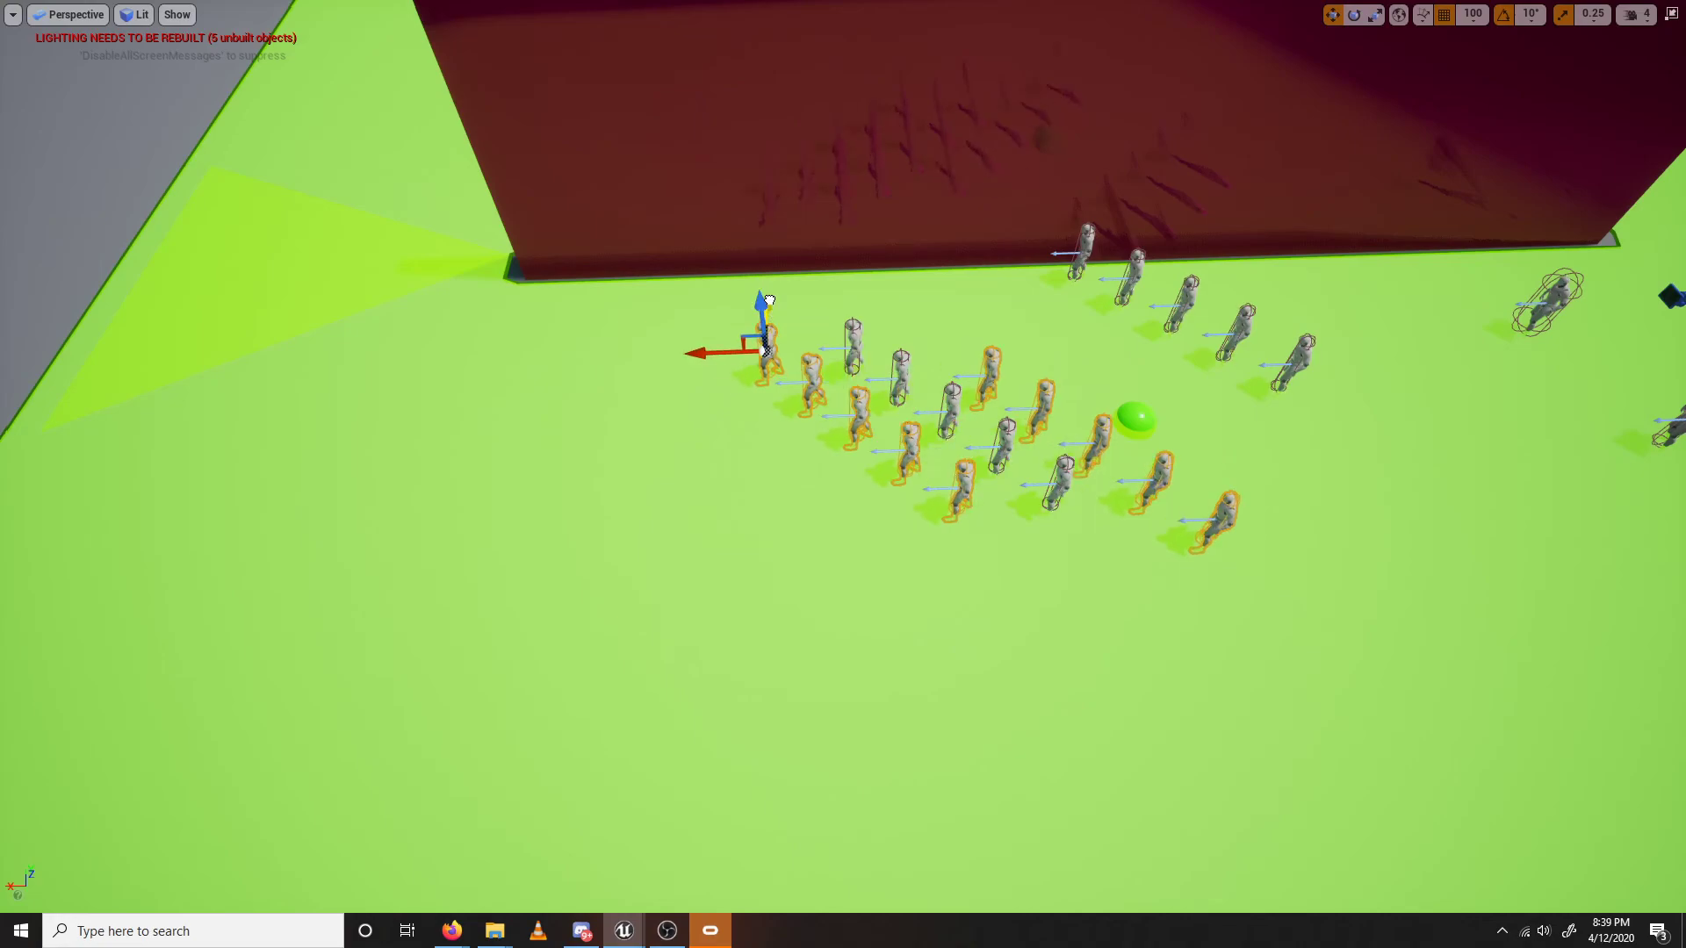
Reverse the ten selected actors' Patrol Locations to BP_PatrolLocation4, BP_PatrolLocation3, BP_PatrolLocation2 and BP_PatrolLocation for indices 0 to 3.
key("F11")
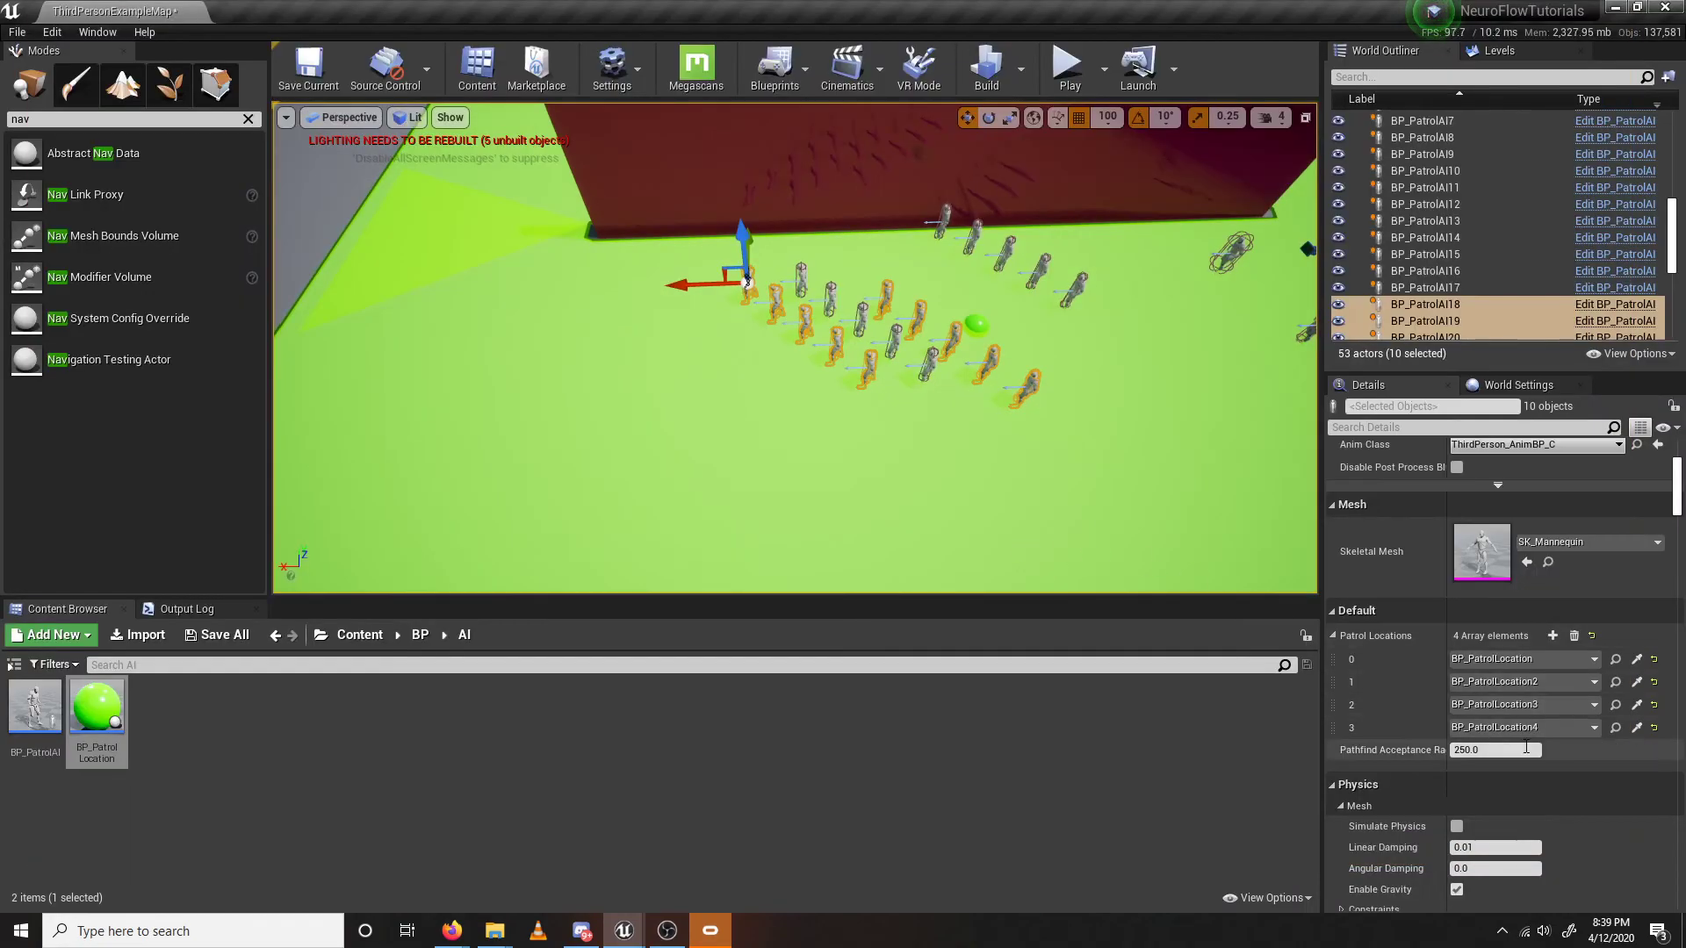
left_click(1546, 728)
left_click(1512, 518)
left_click(1554, 702)
left_click(1531, 508)
left_click(1567, 682)
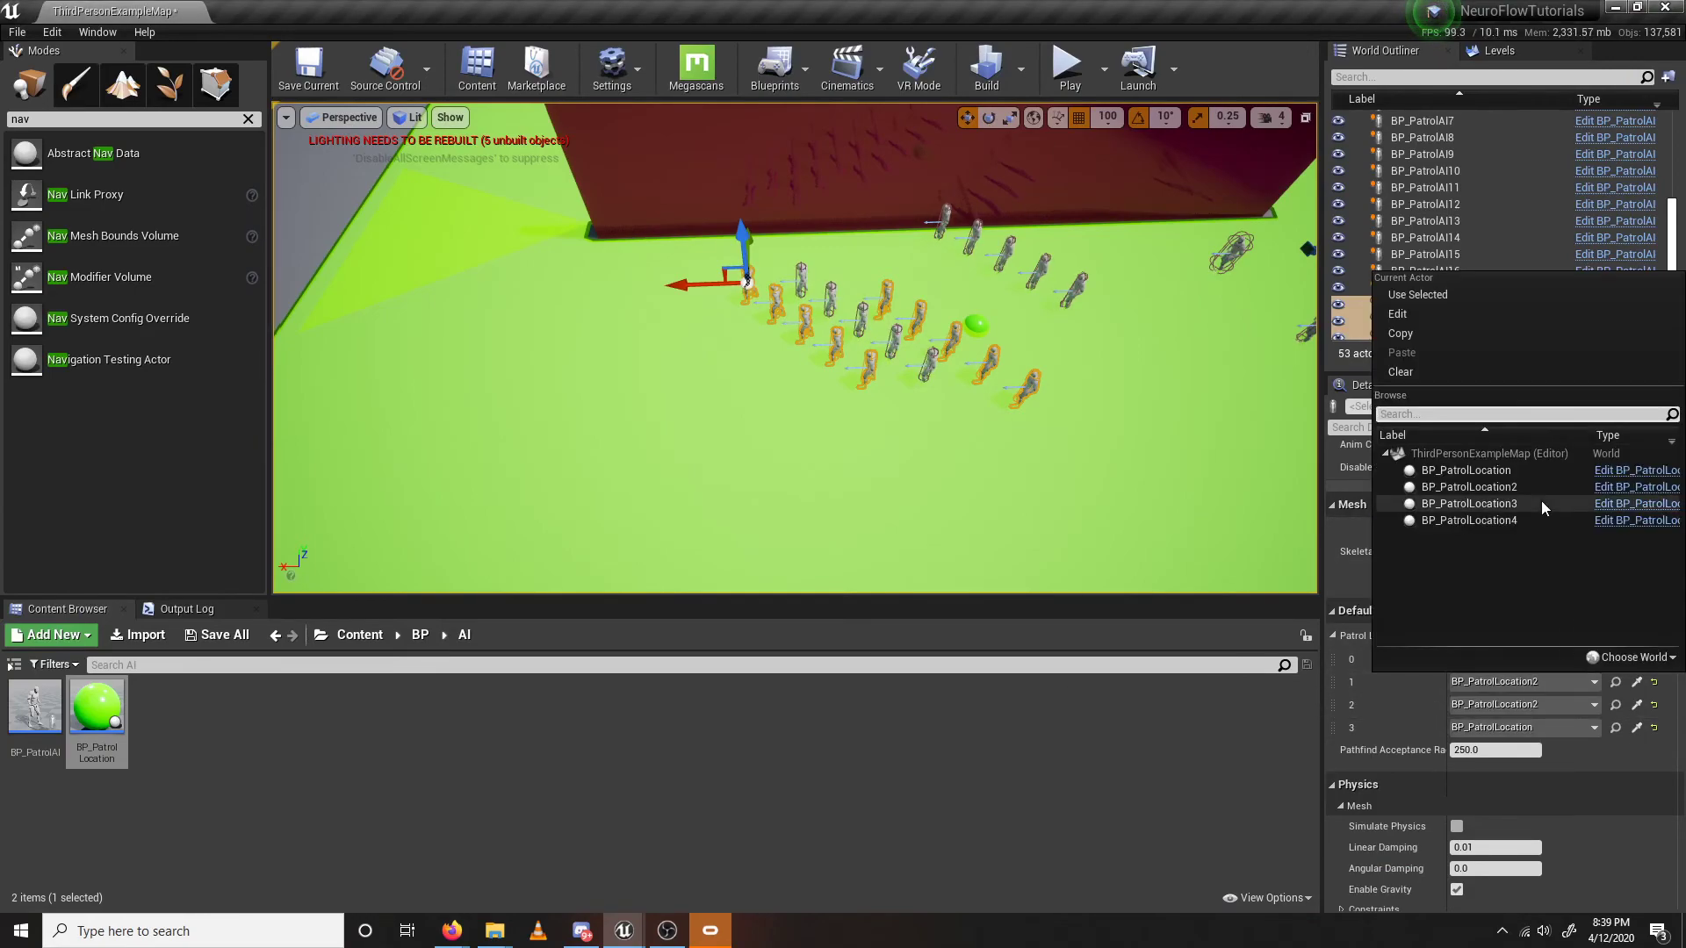
left_click(1542, 504)
left_click(1543, 658)
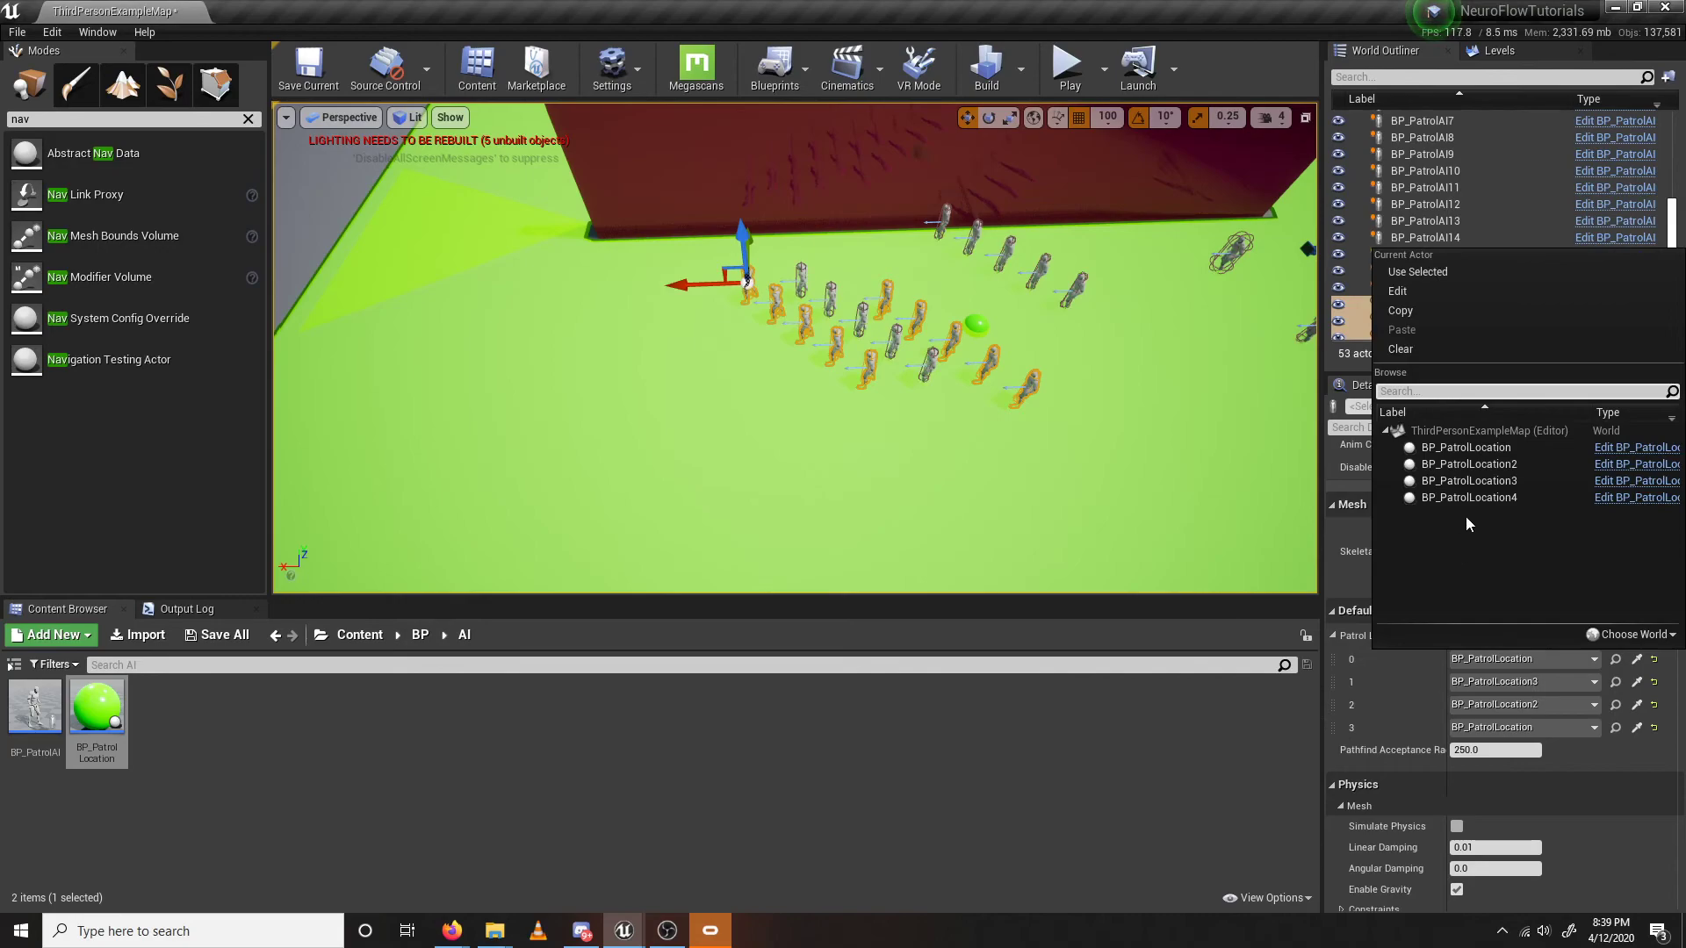
left_click(1525, 492)
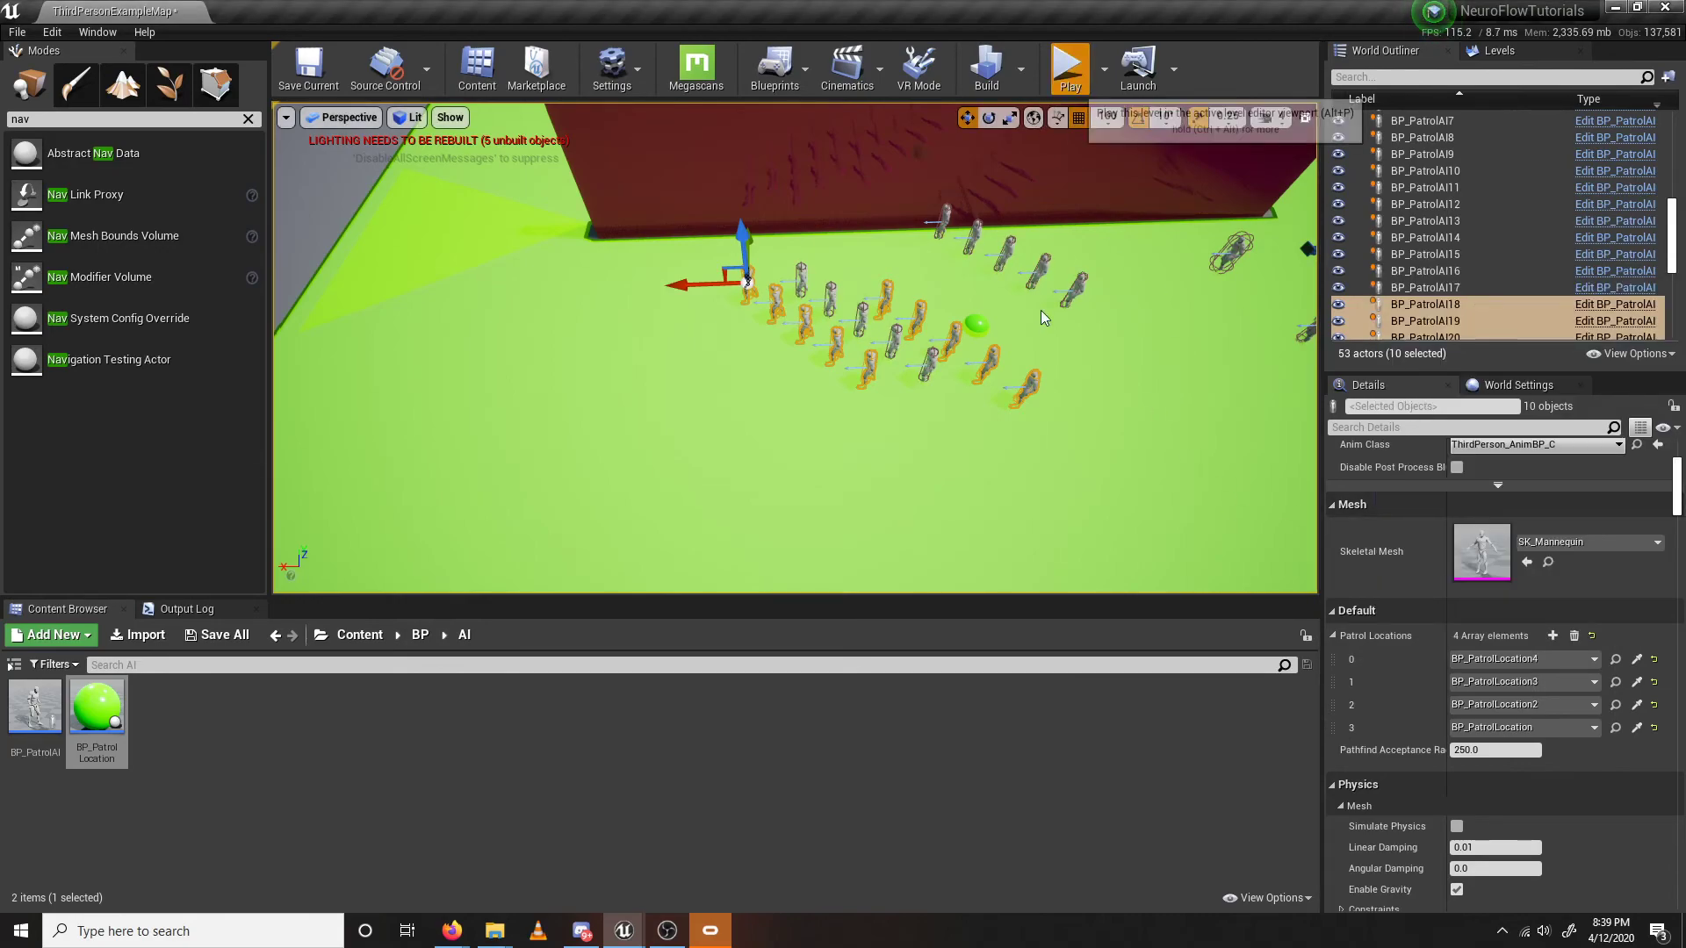
Play the level, enable the AI debug overlay on BP_PatrolAI15, enter spectator mode and make the viewport fullscreen.
key("alt+p")
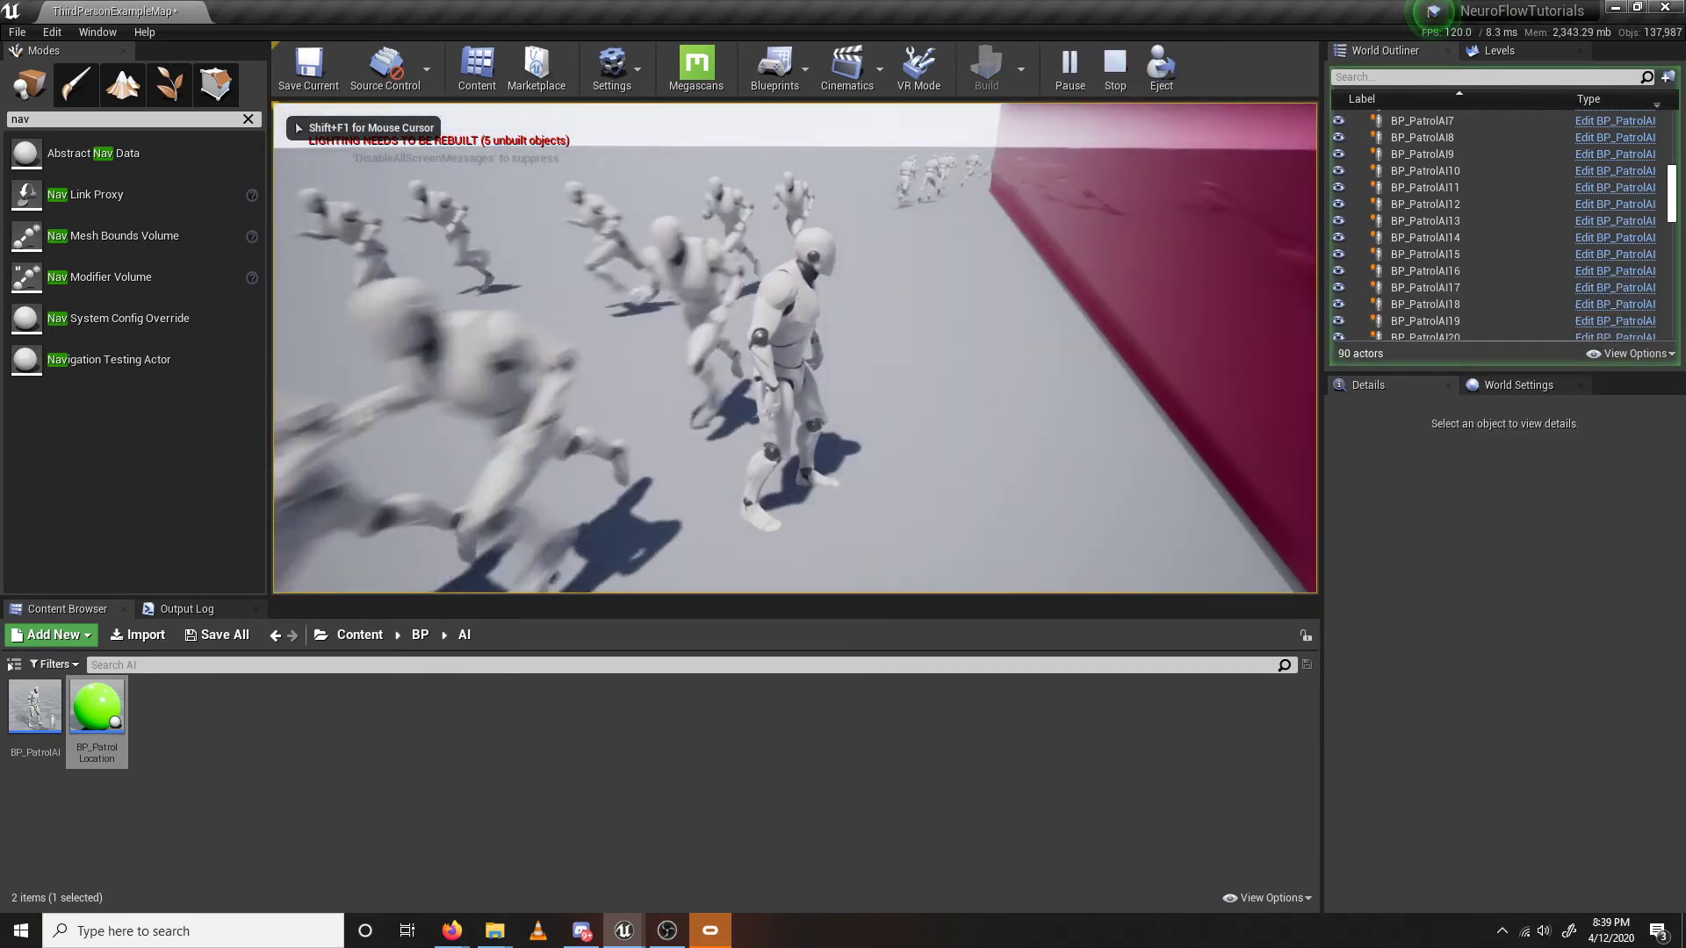
key("apostrophe")
key("Tab")
key("s")
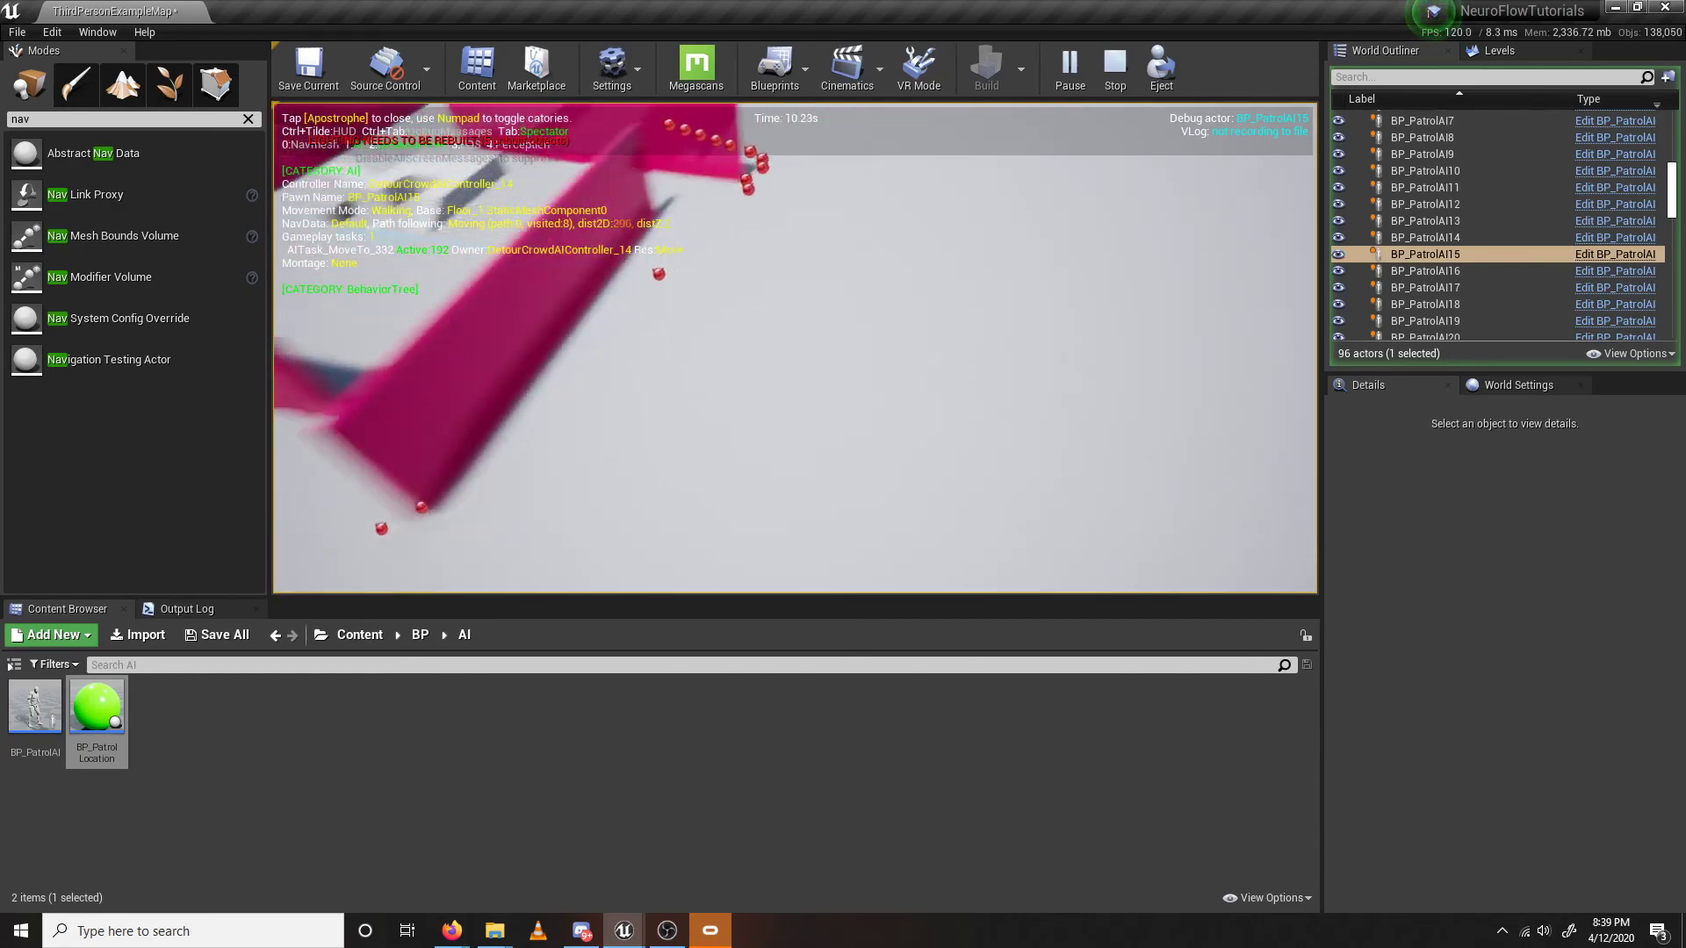
key("w")
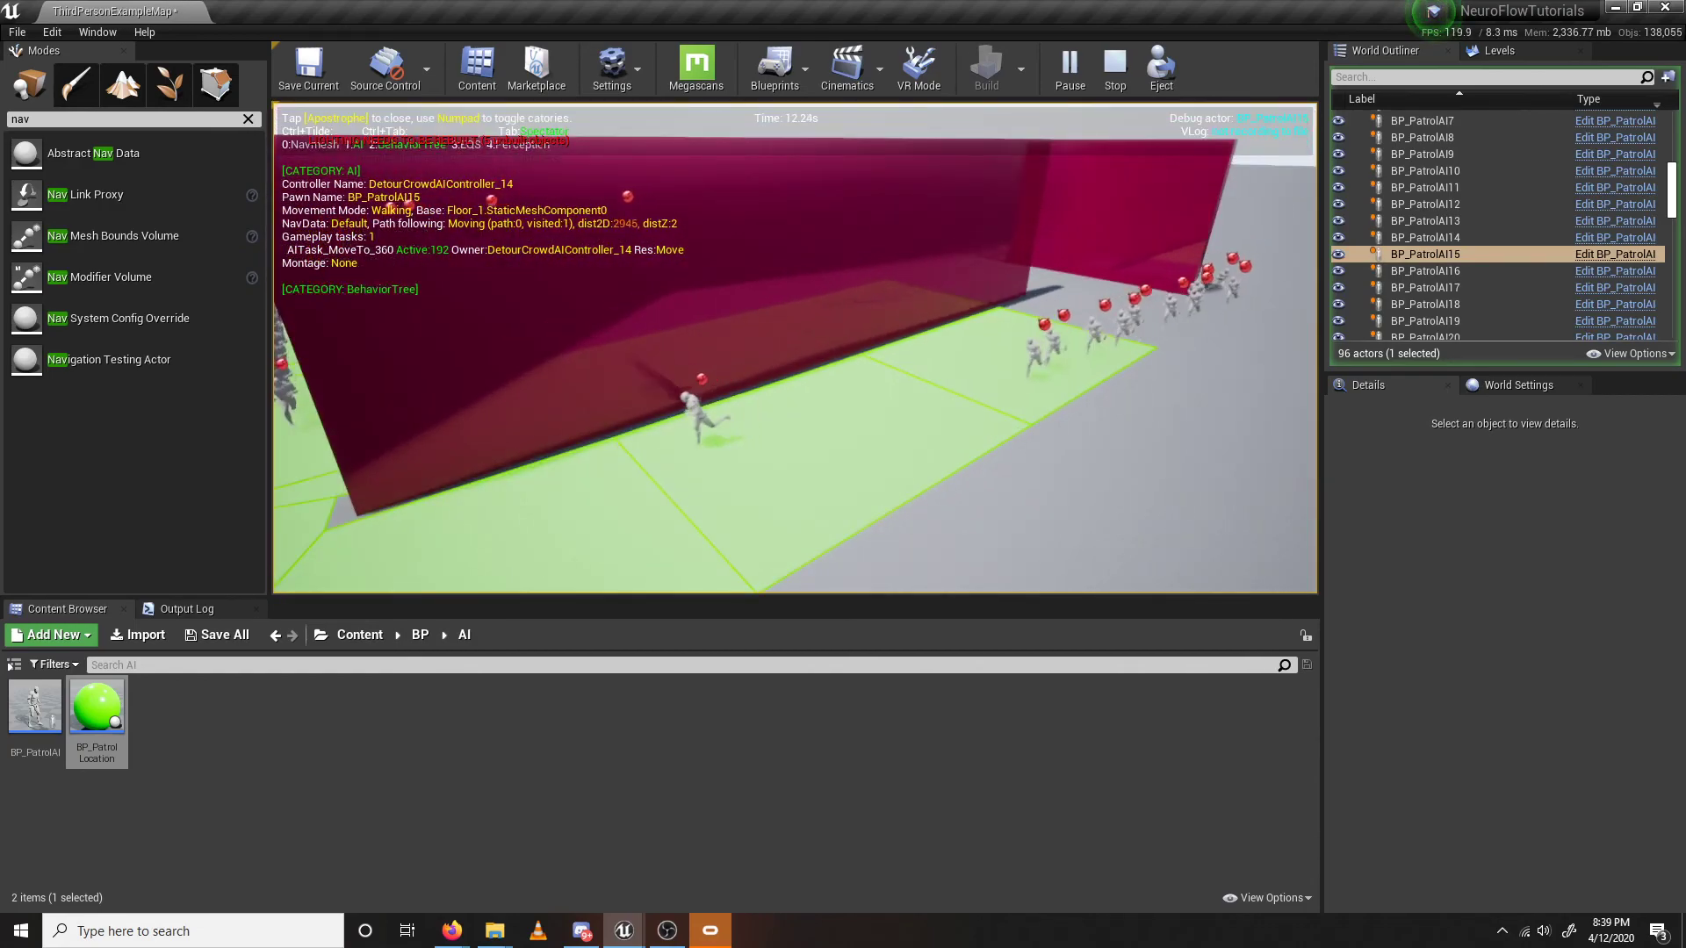
key("F11")
Observe the two patrol groups running in opposite directions around the walls, and close the debug overlay.
key("s")
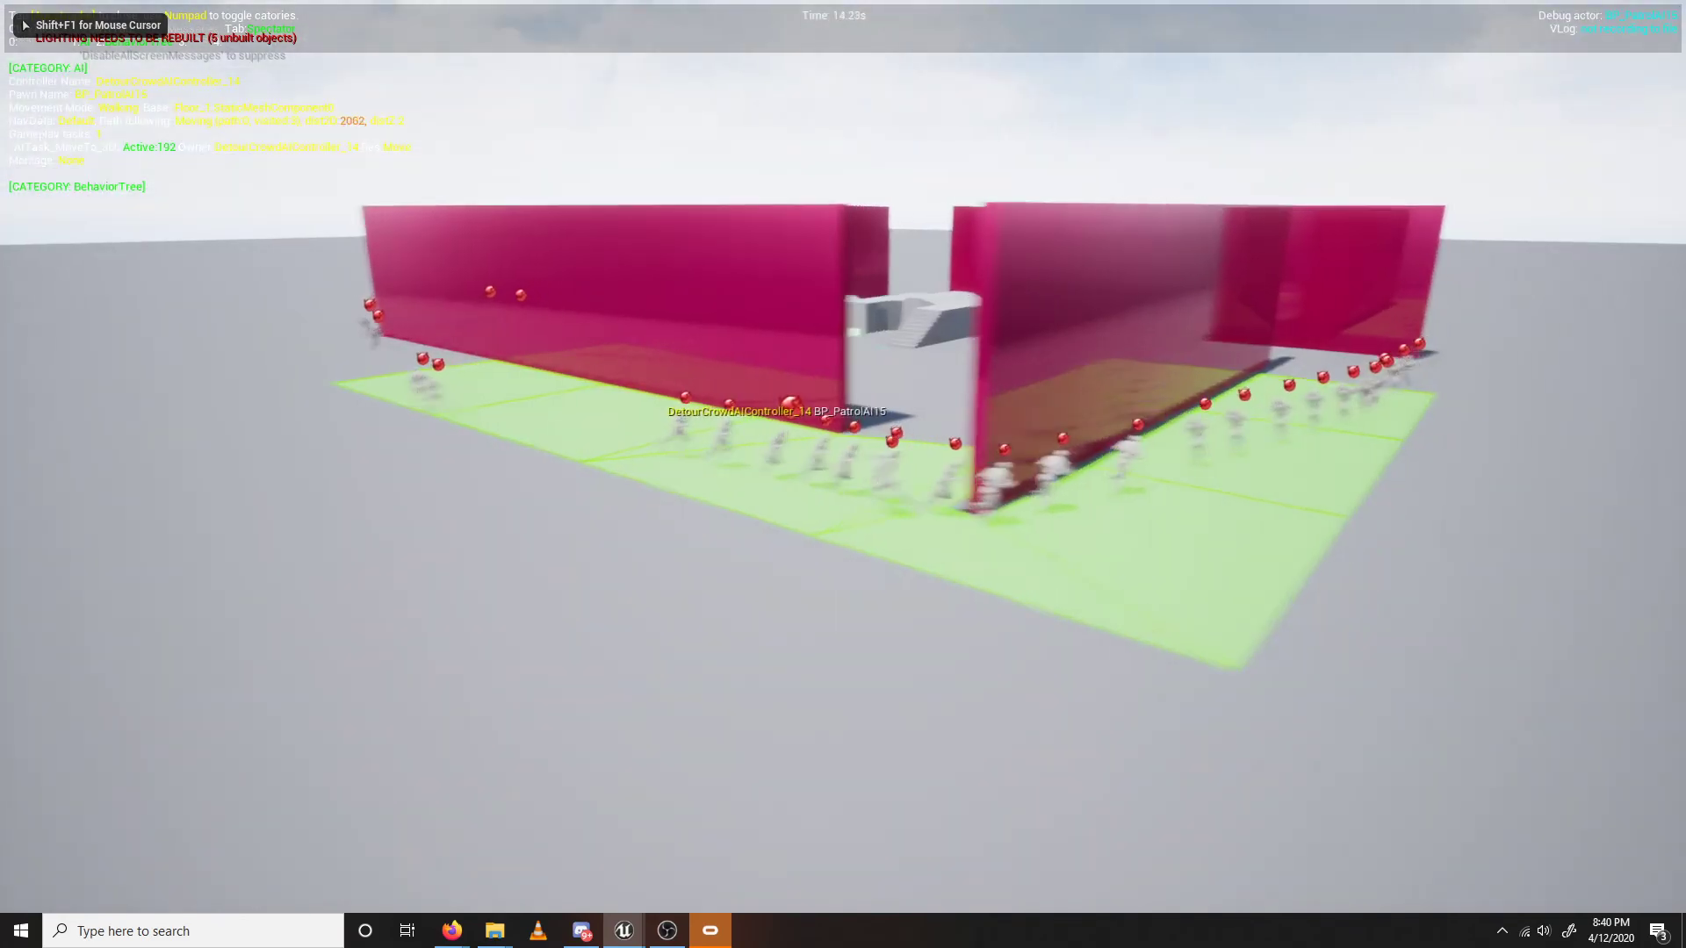
key("w")
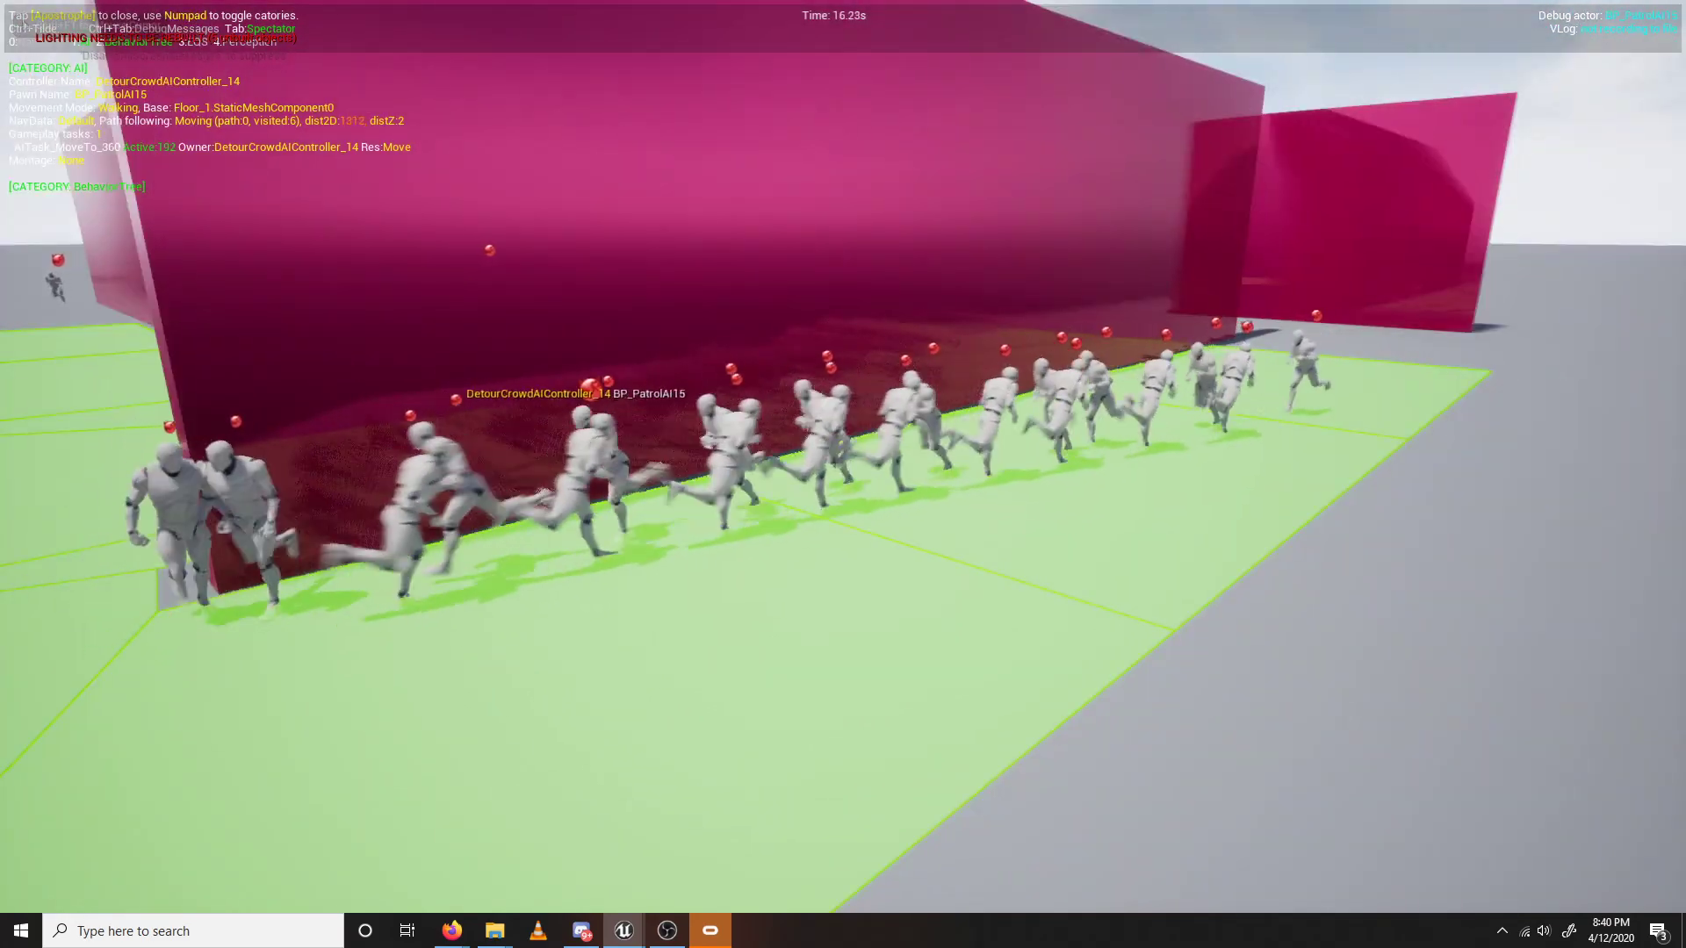
key("a")
key("d")
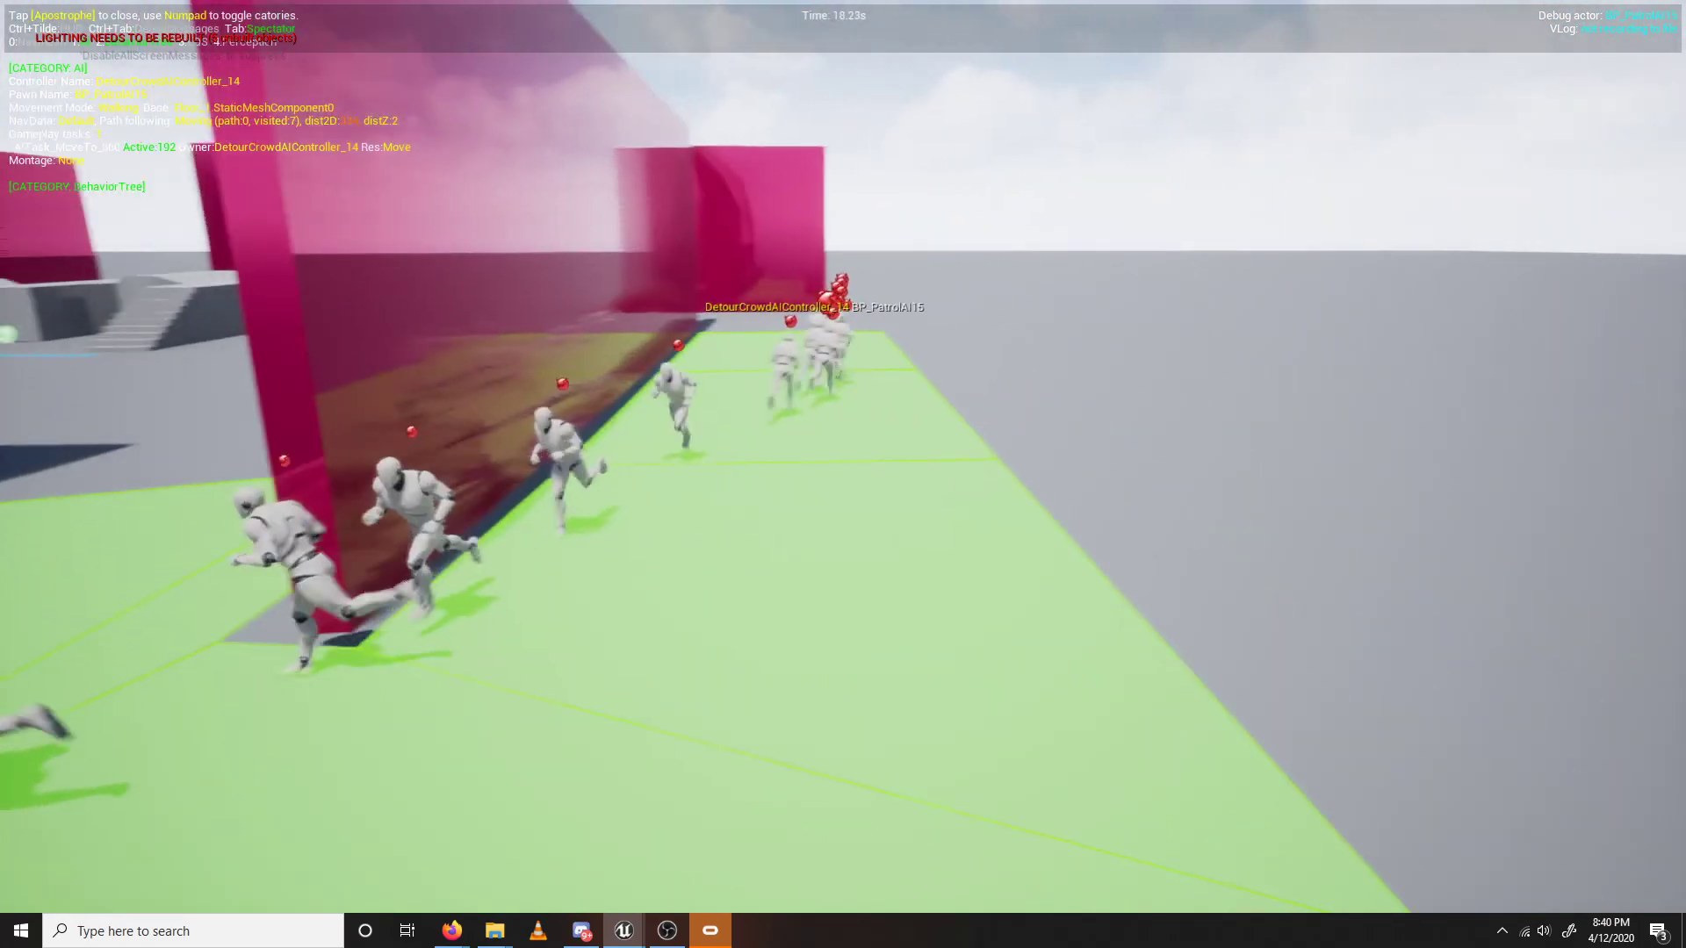
key("s")
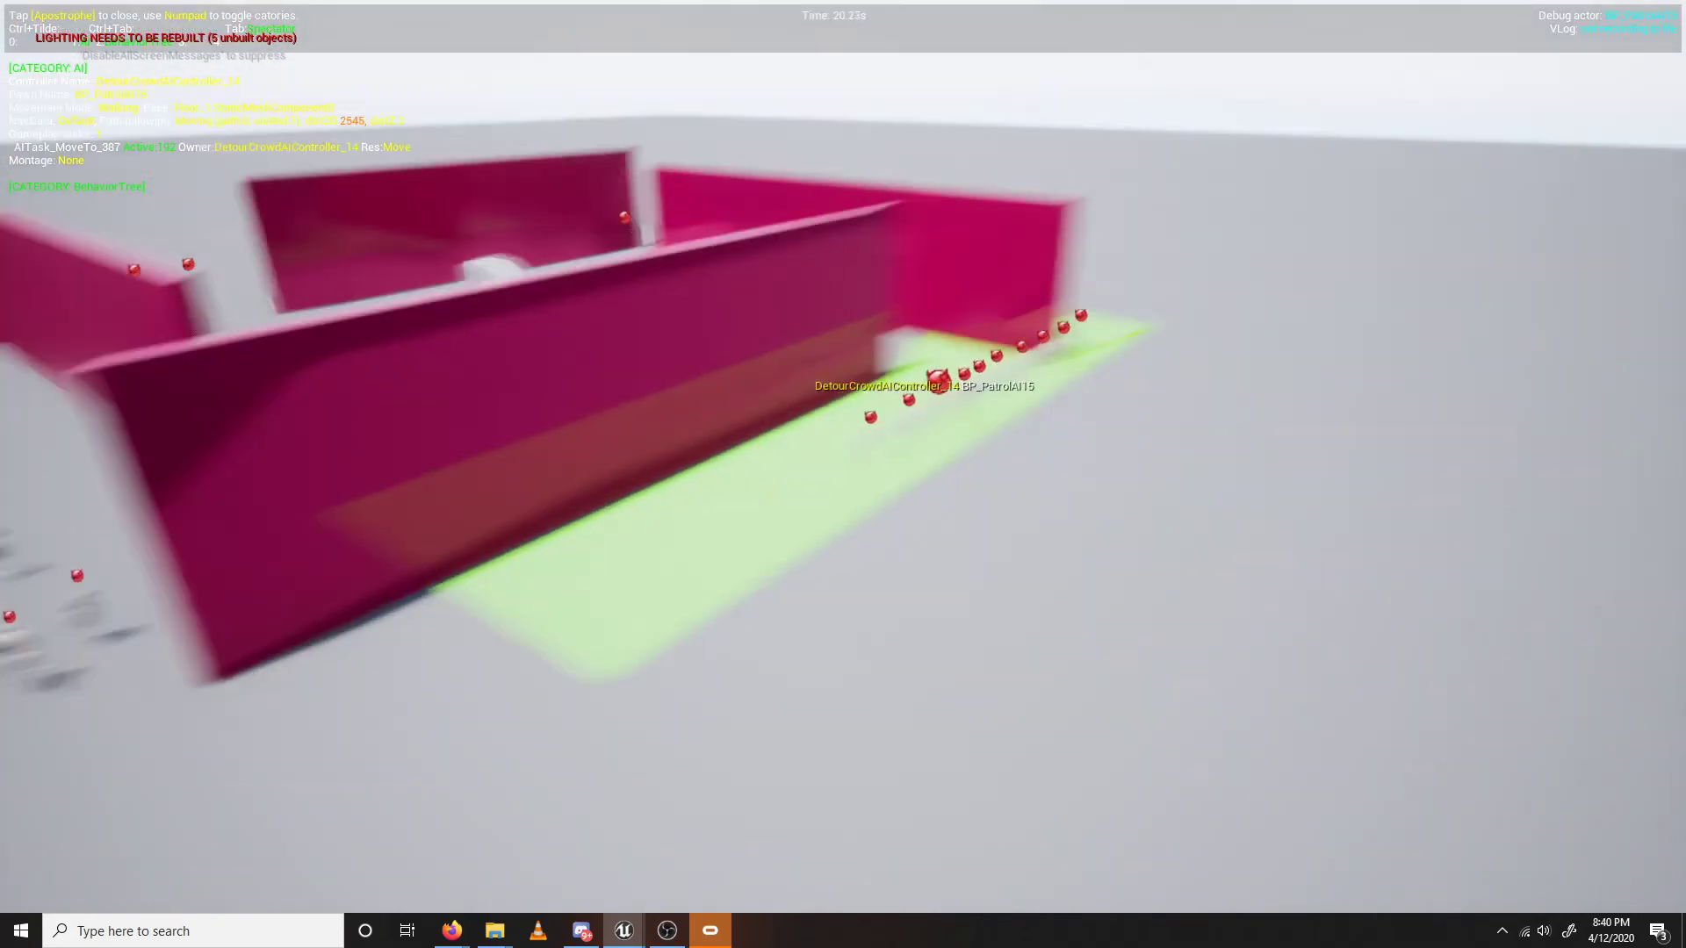
key("w")
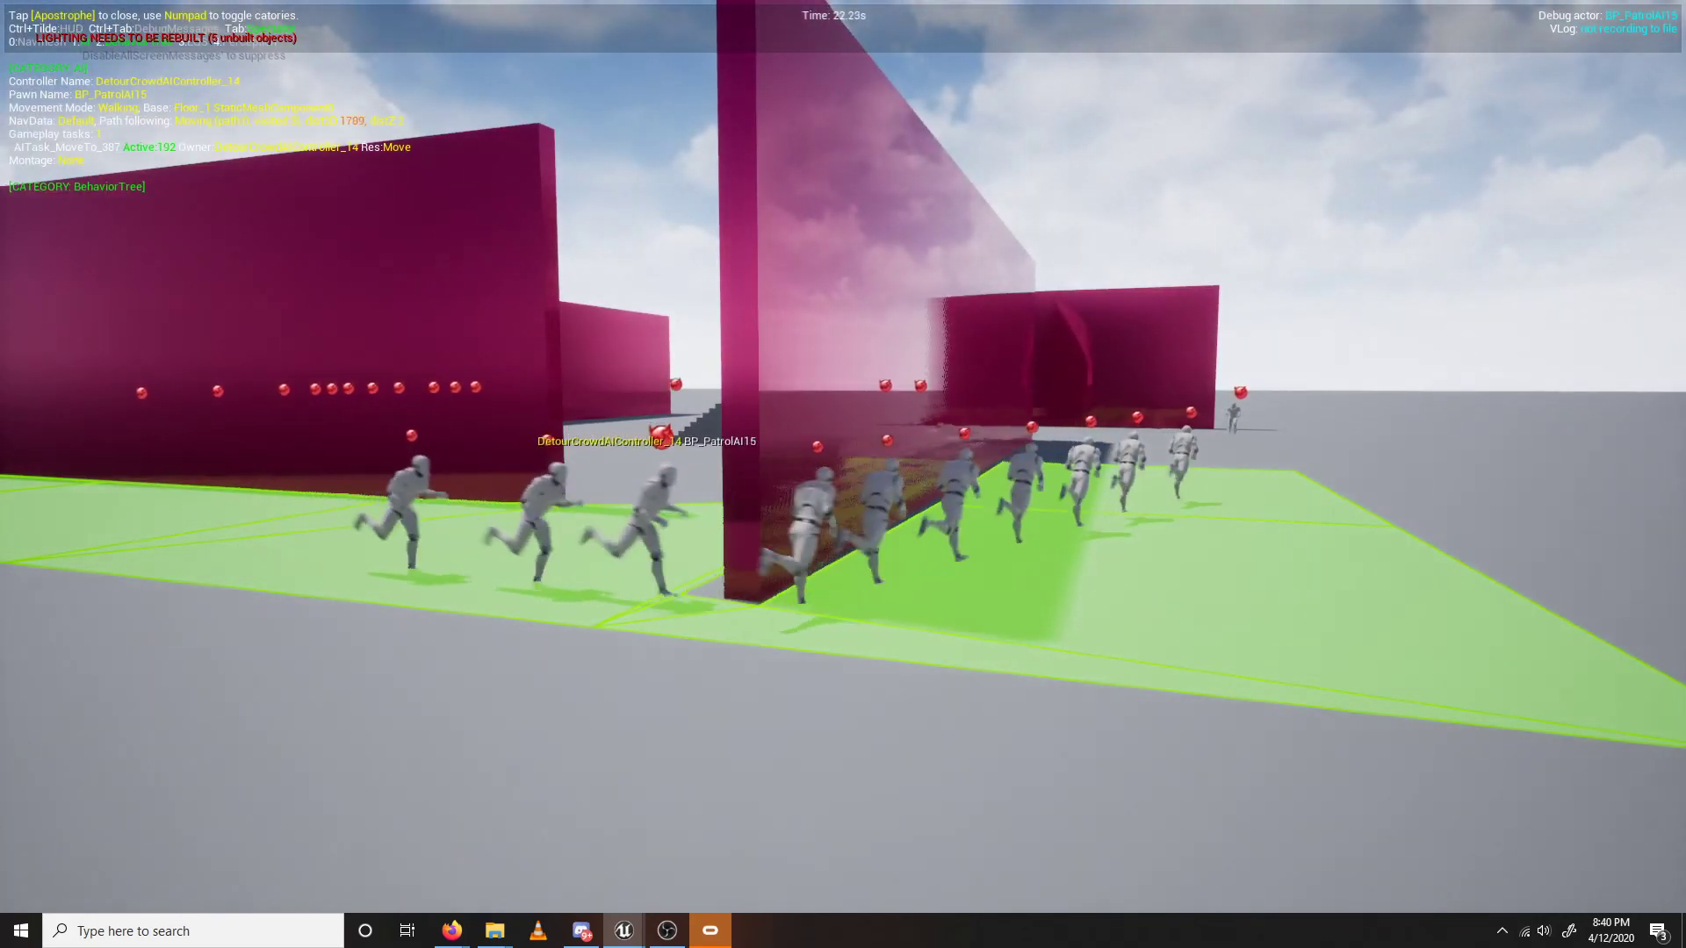
key("w")
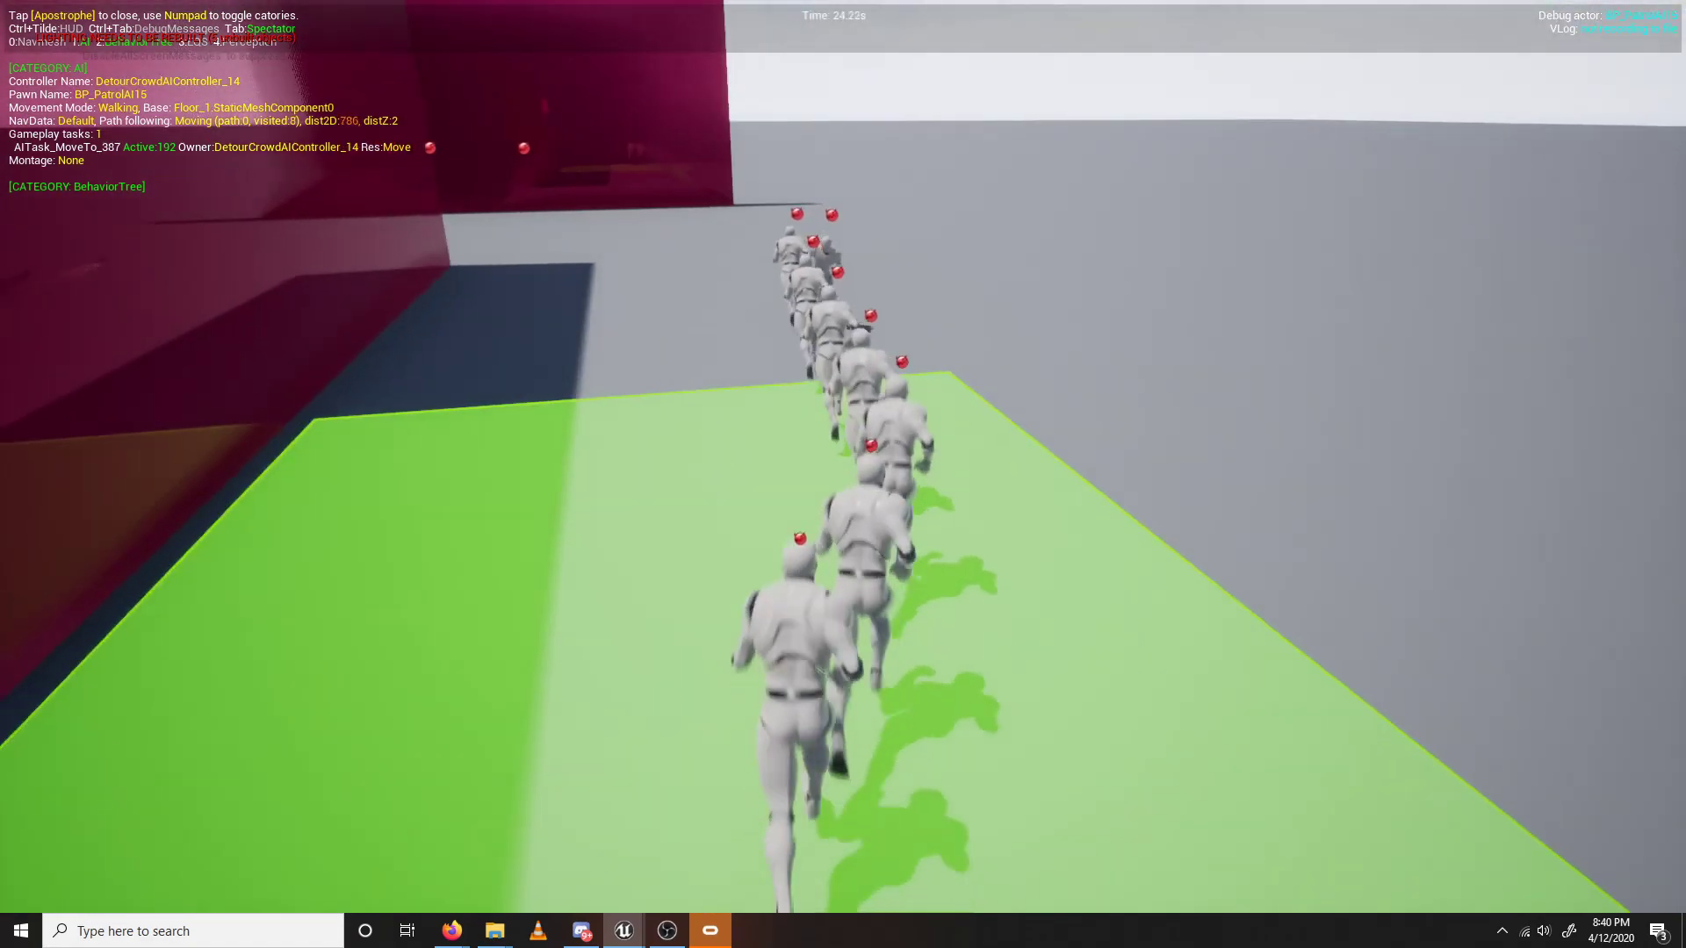
key("apostrophe")
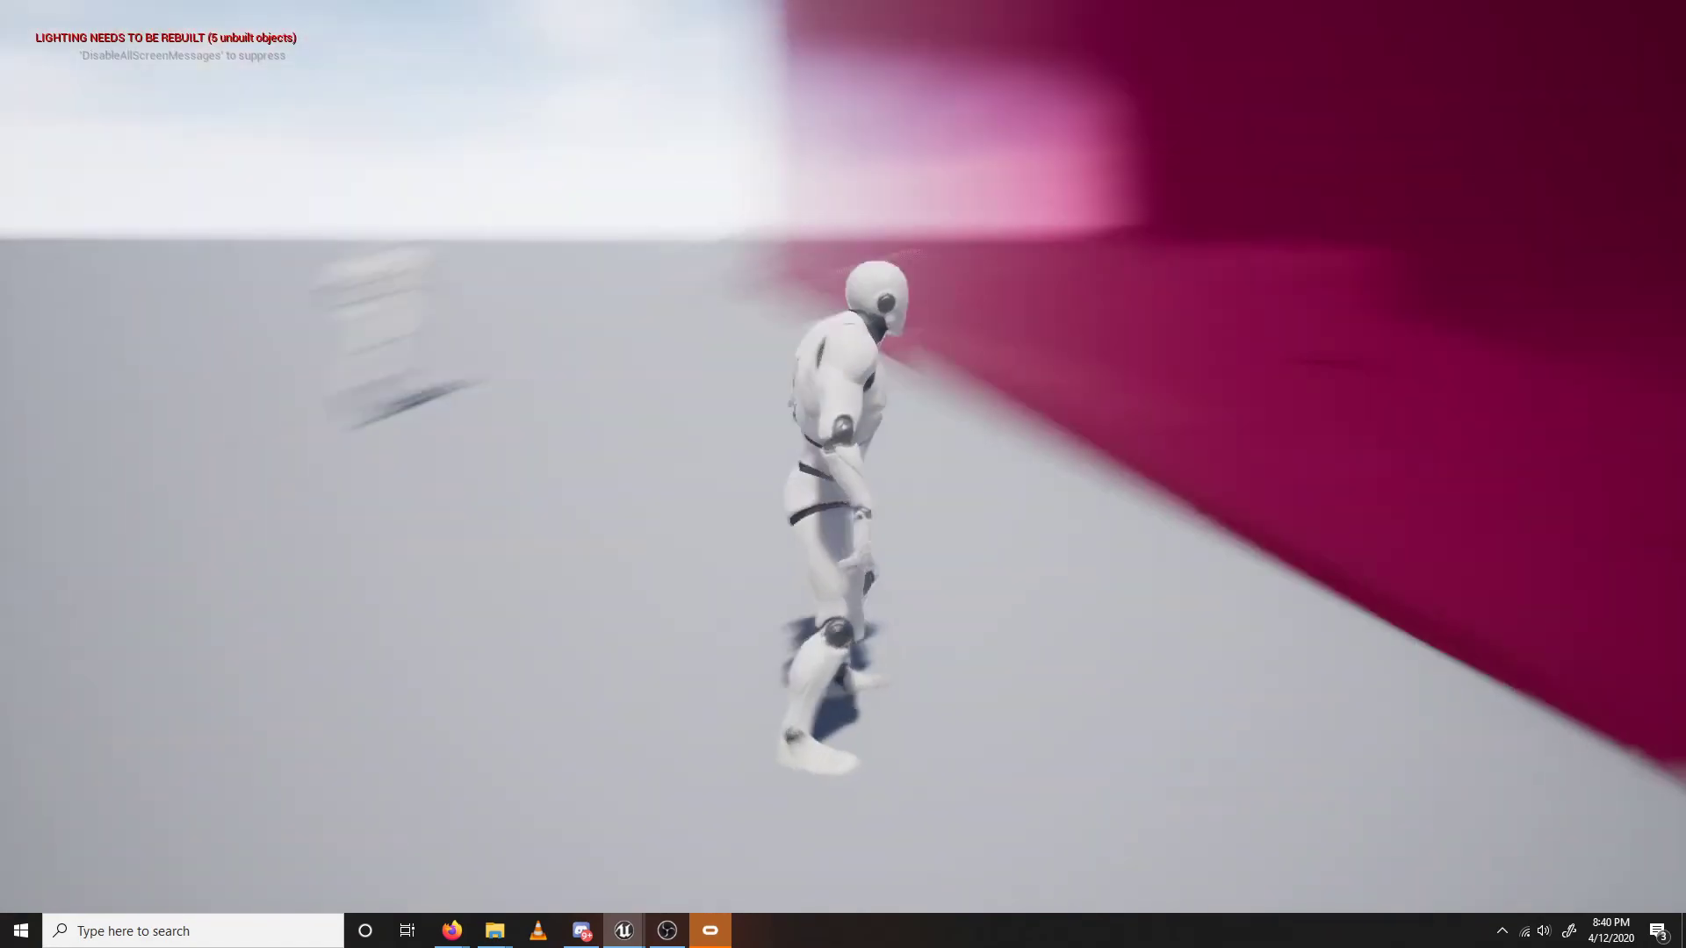
Run the player character through a gap into the arena, jump across the raised platform and back down to the ground.
key("w")
key("w")
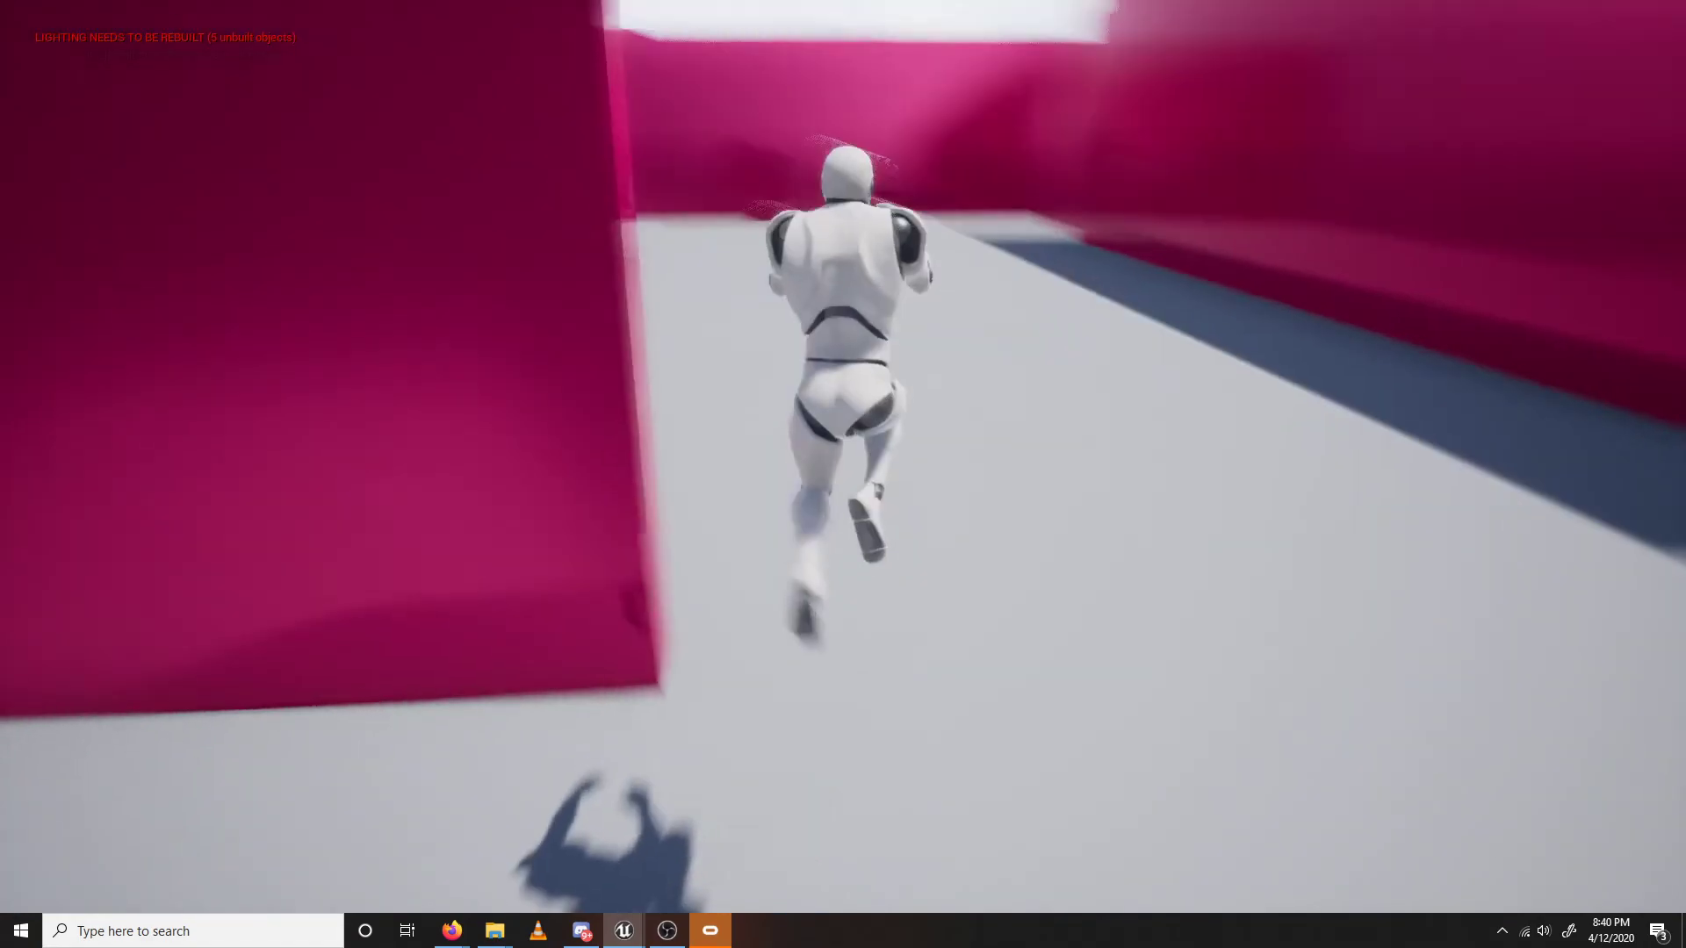
key("w")
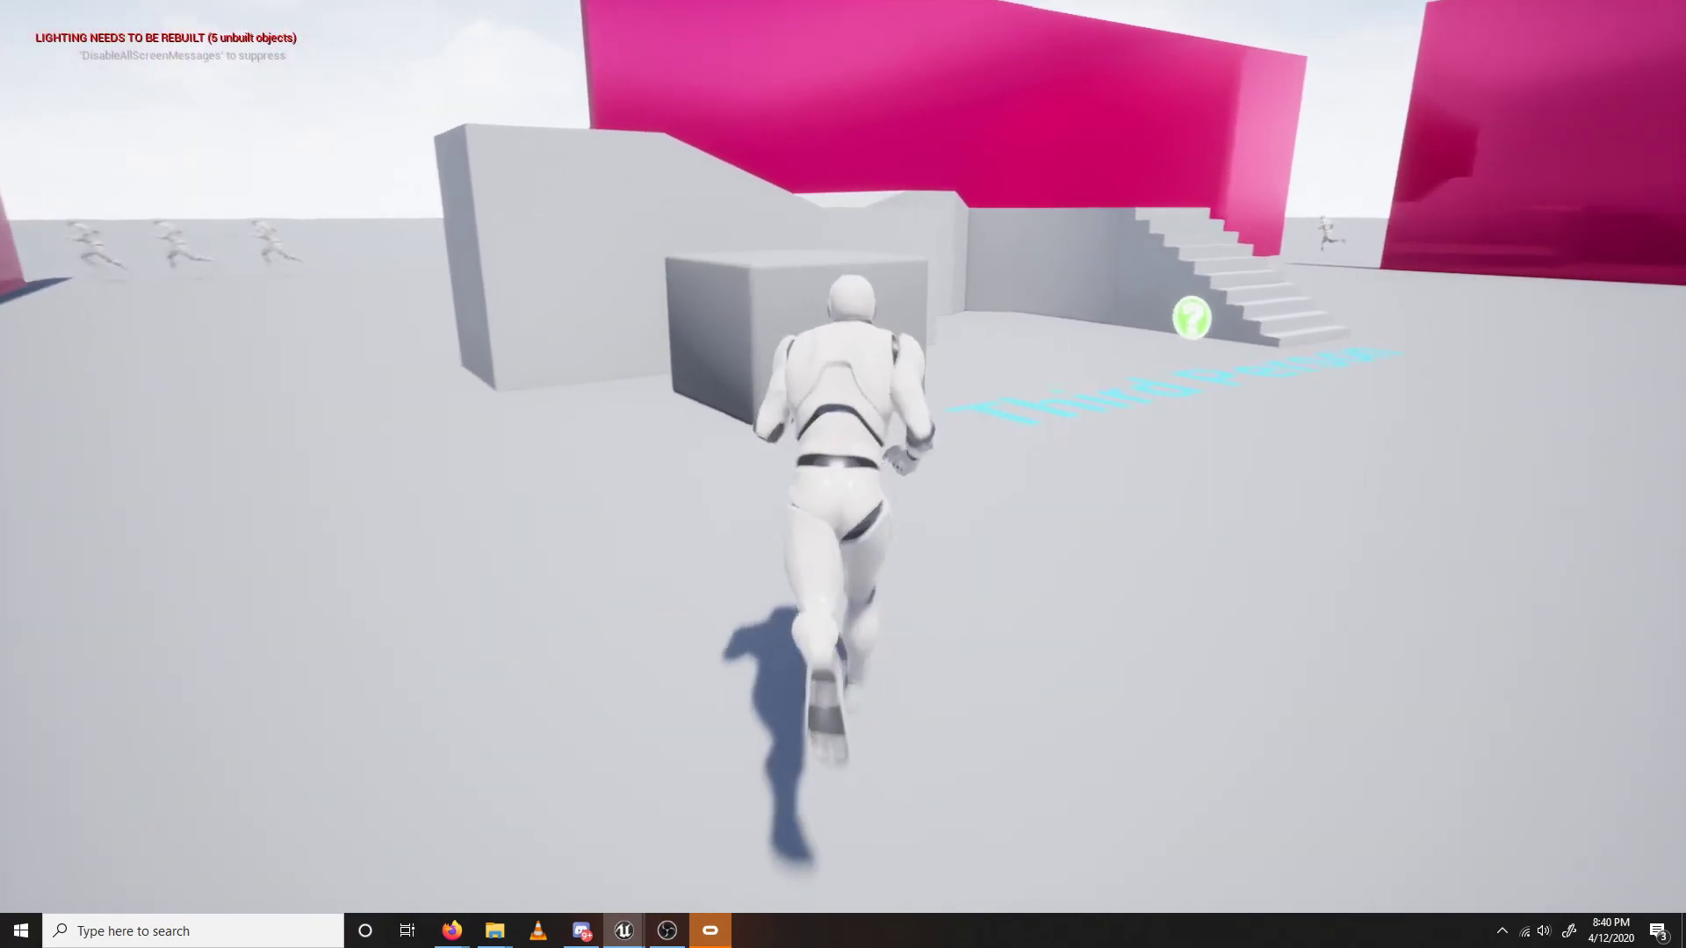
key("w")
key("space")
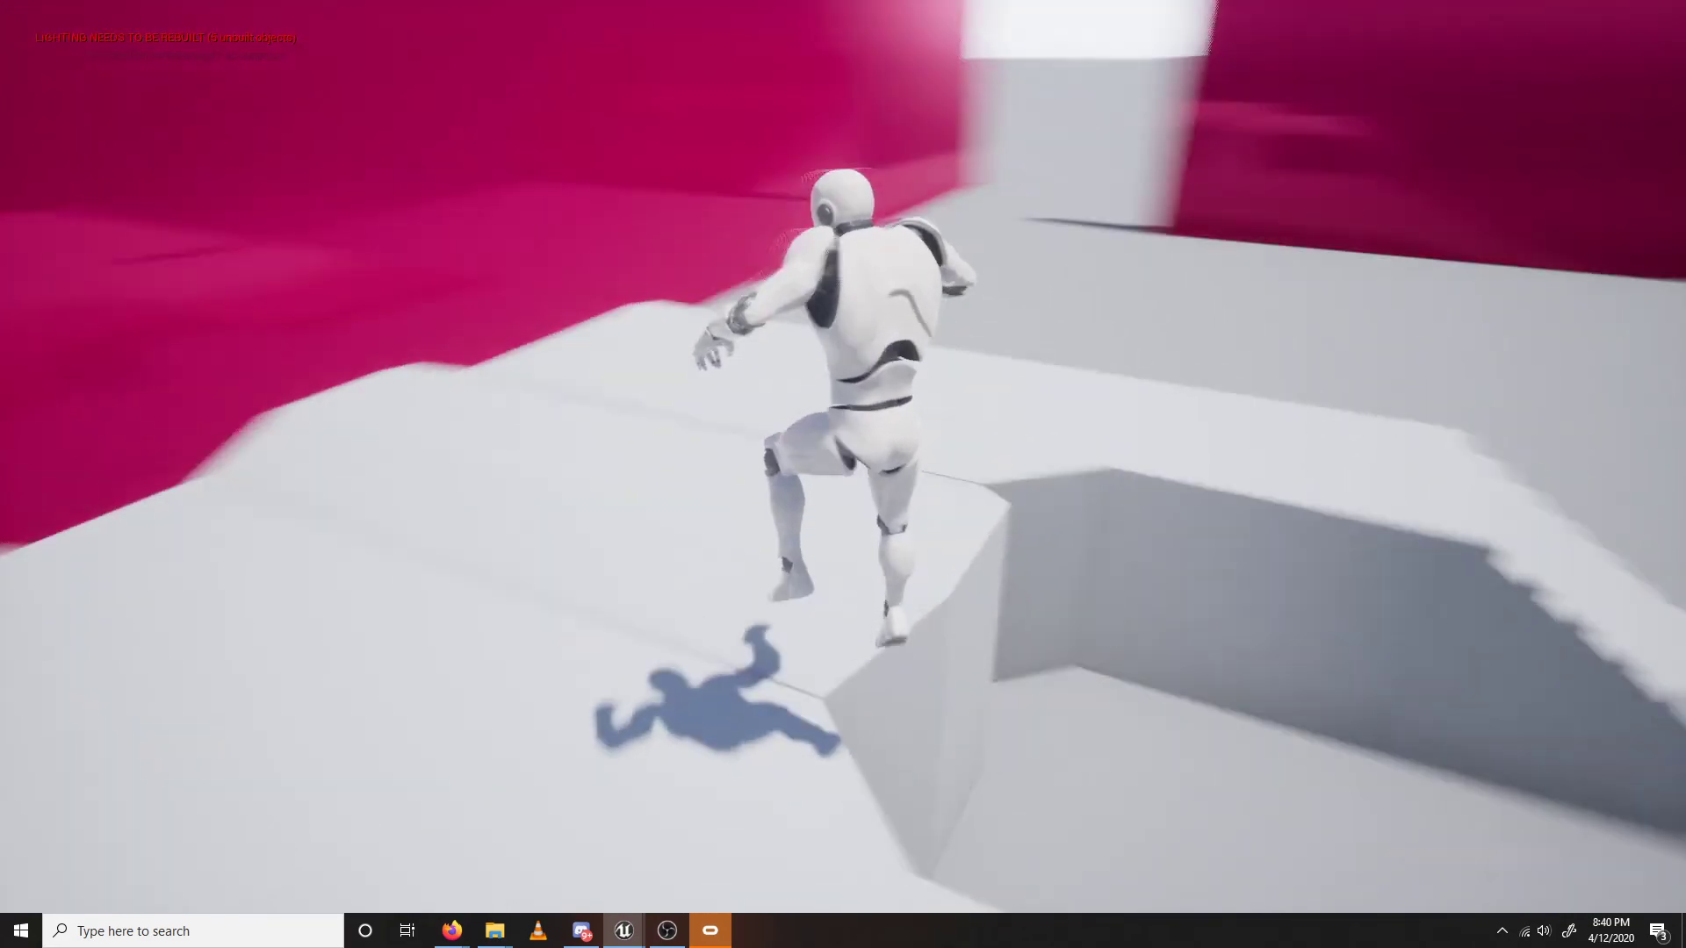
key("w")
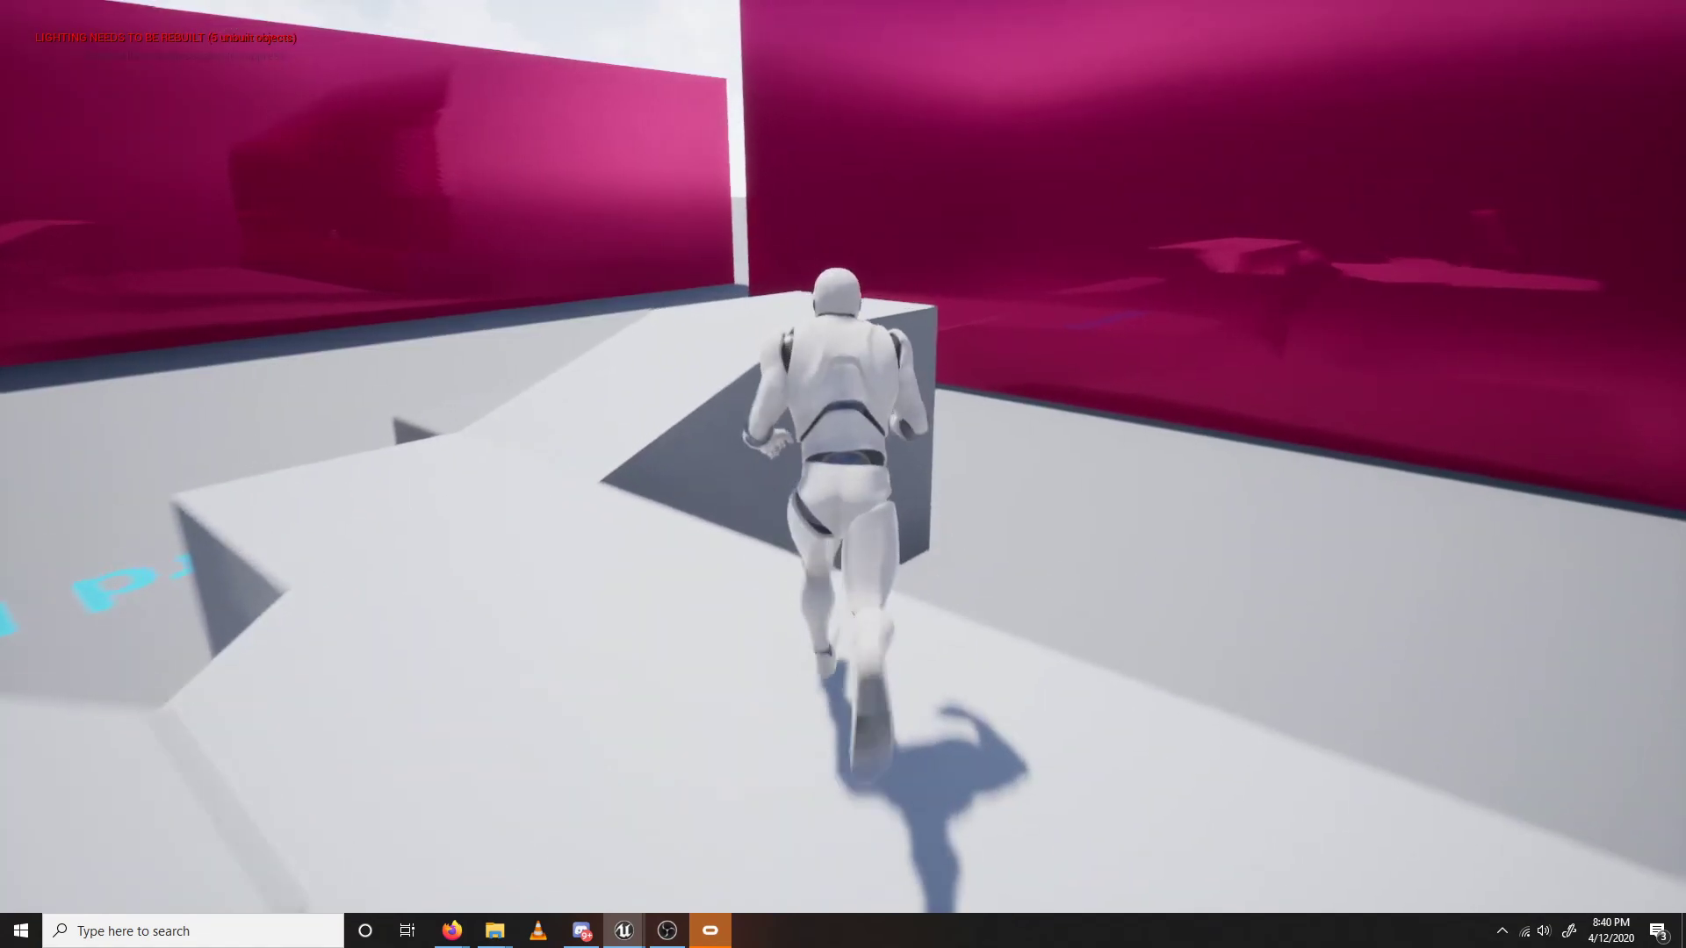
key("space")
key("w")
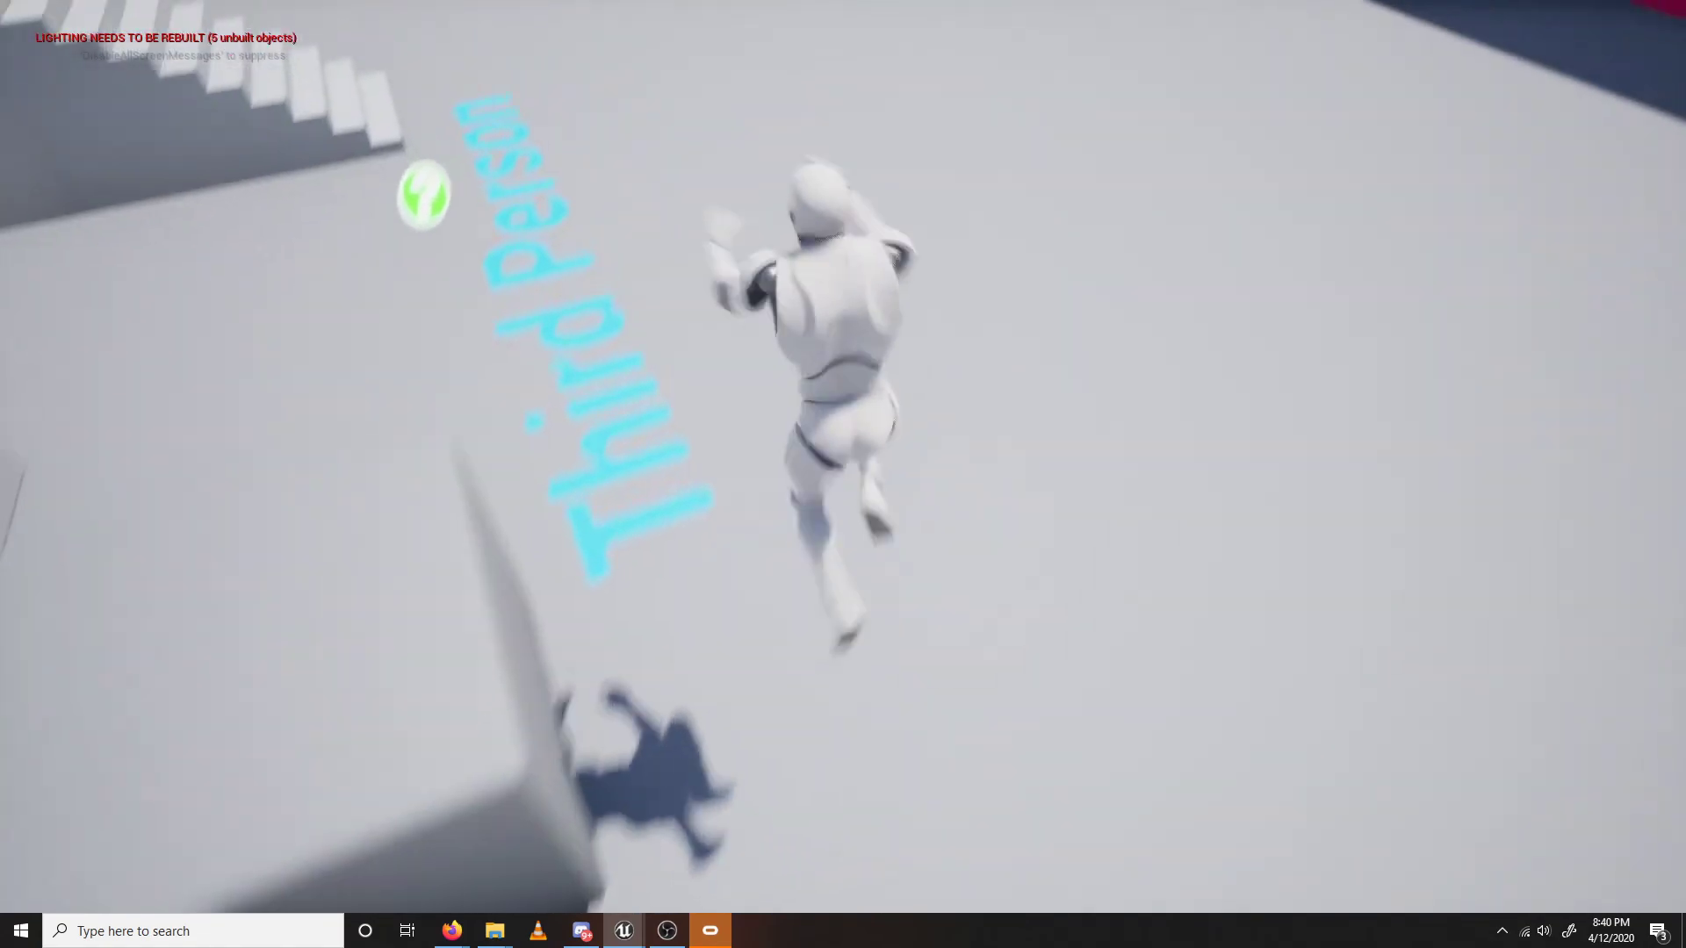
Run the player character up the stairs, around the platform and towards a gap between the walls where the AIs pass.
key("w")
key("w")
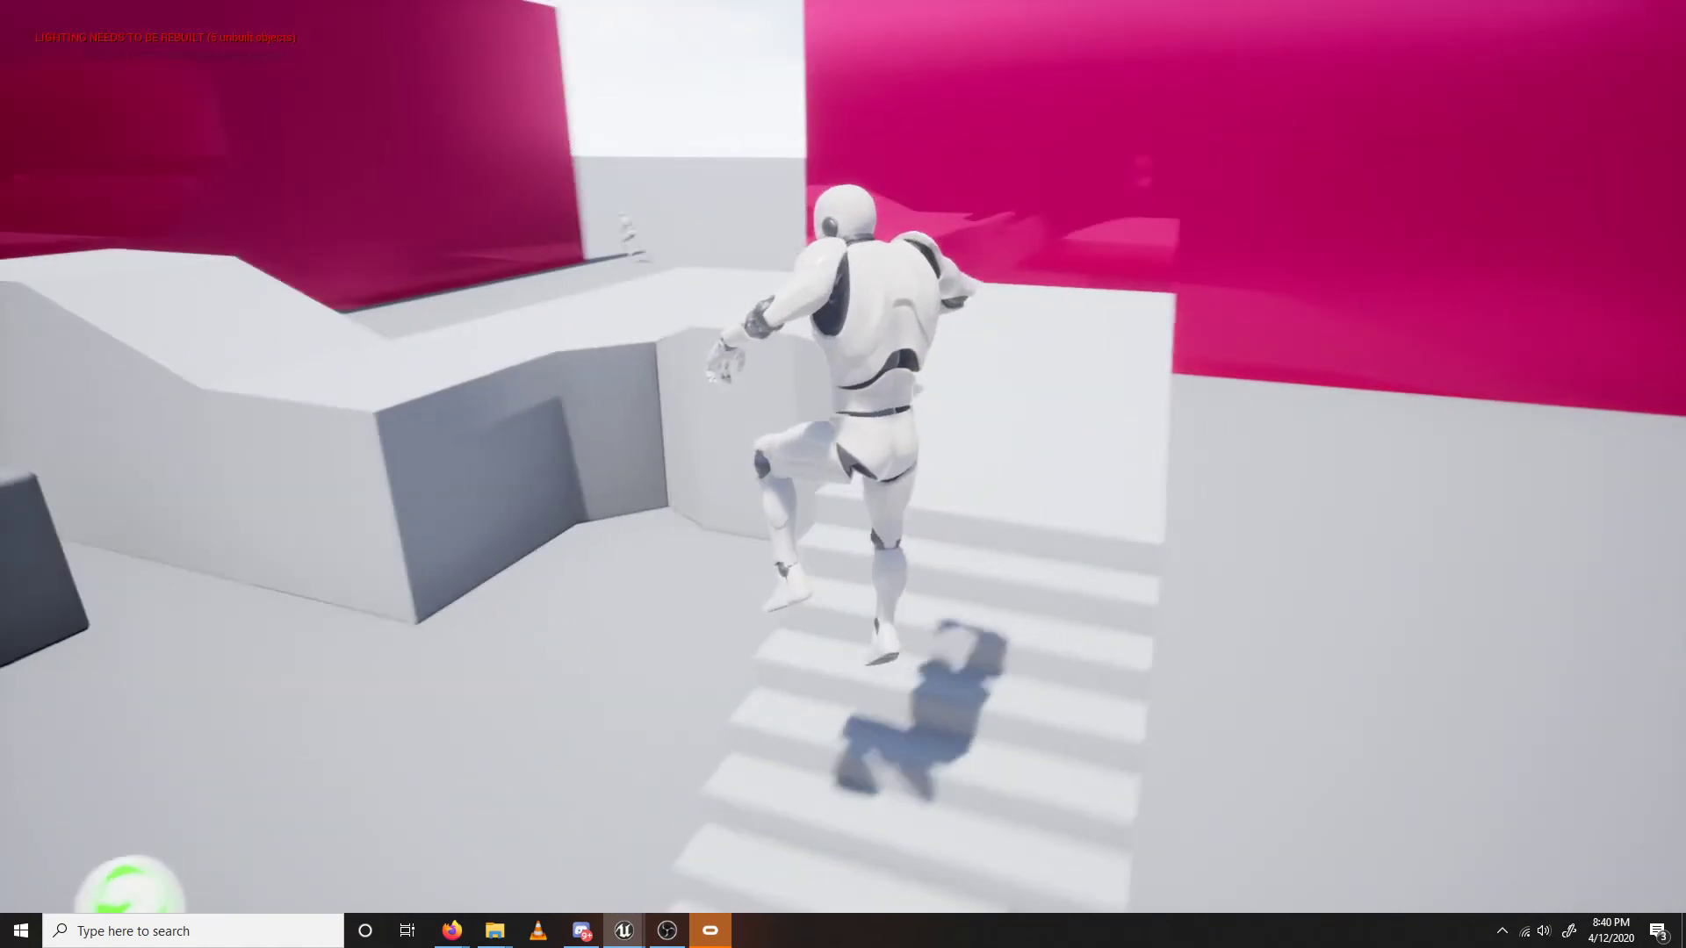
key("w")
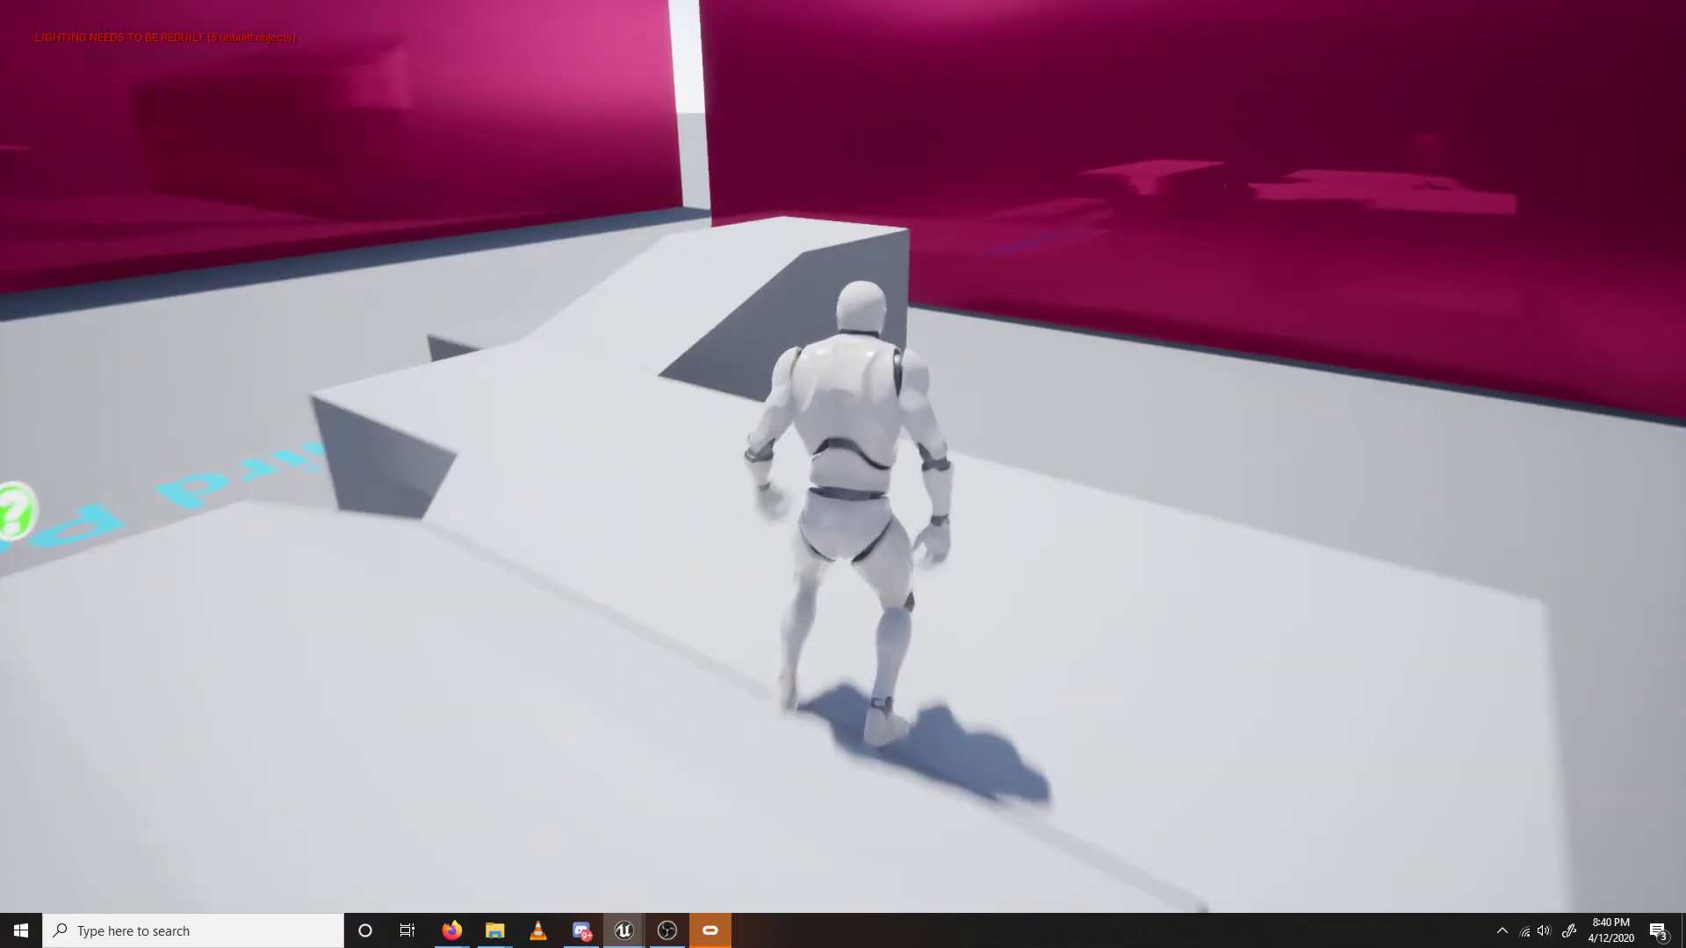
key("w")
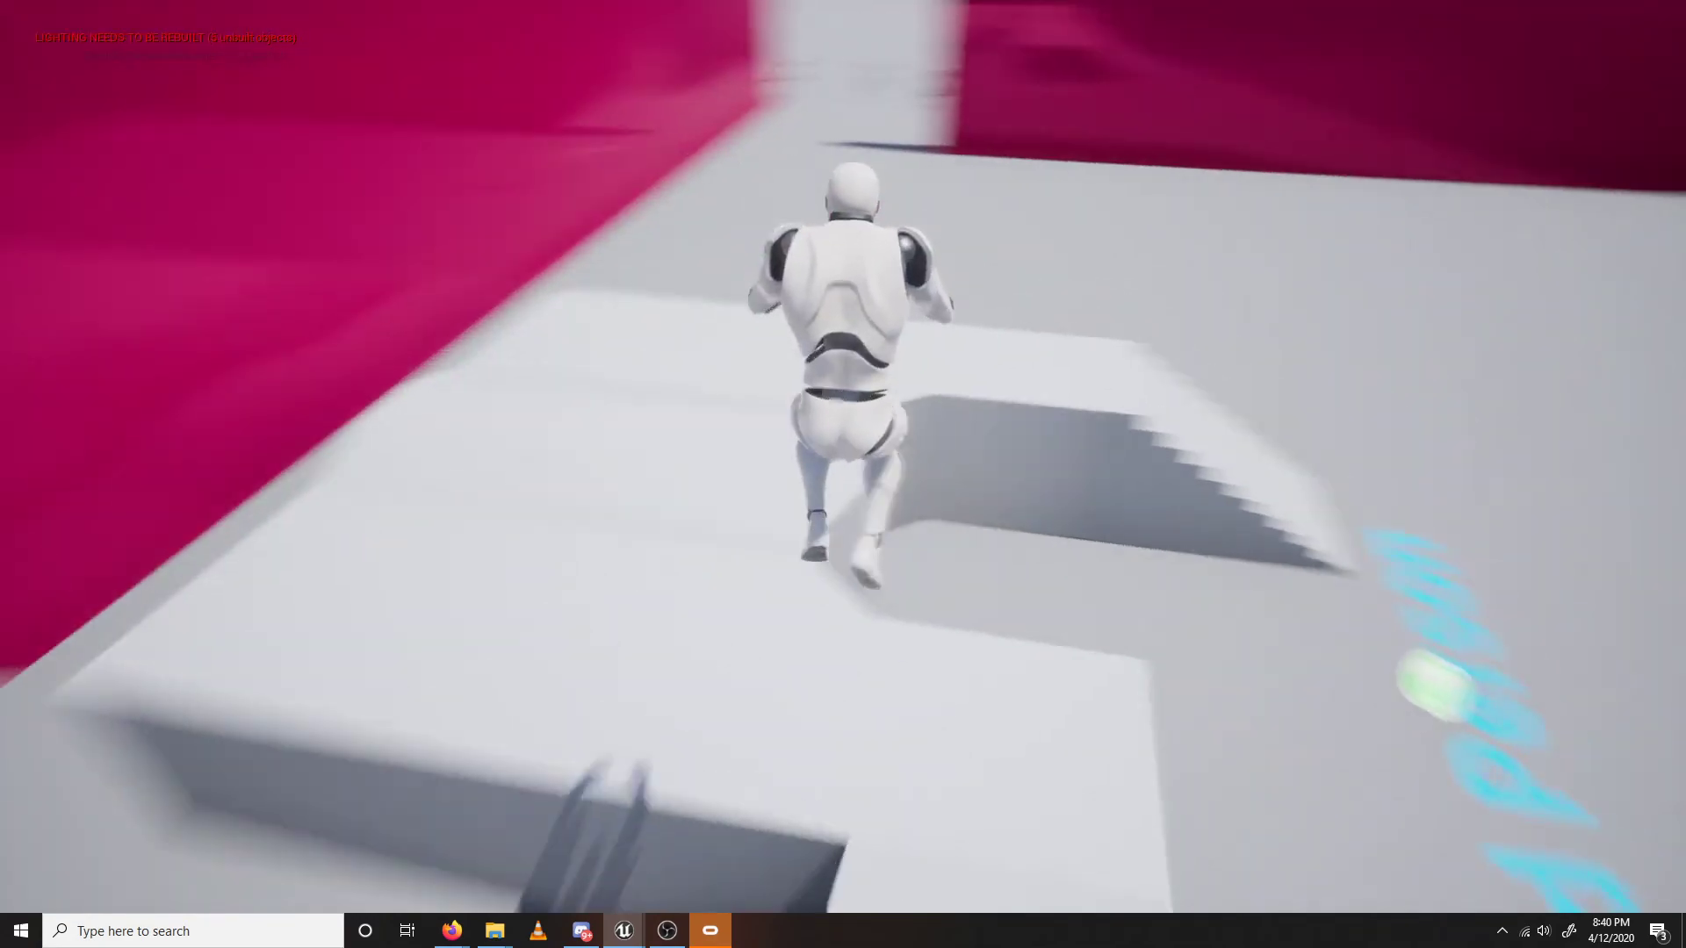
key("w")
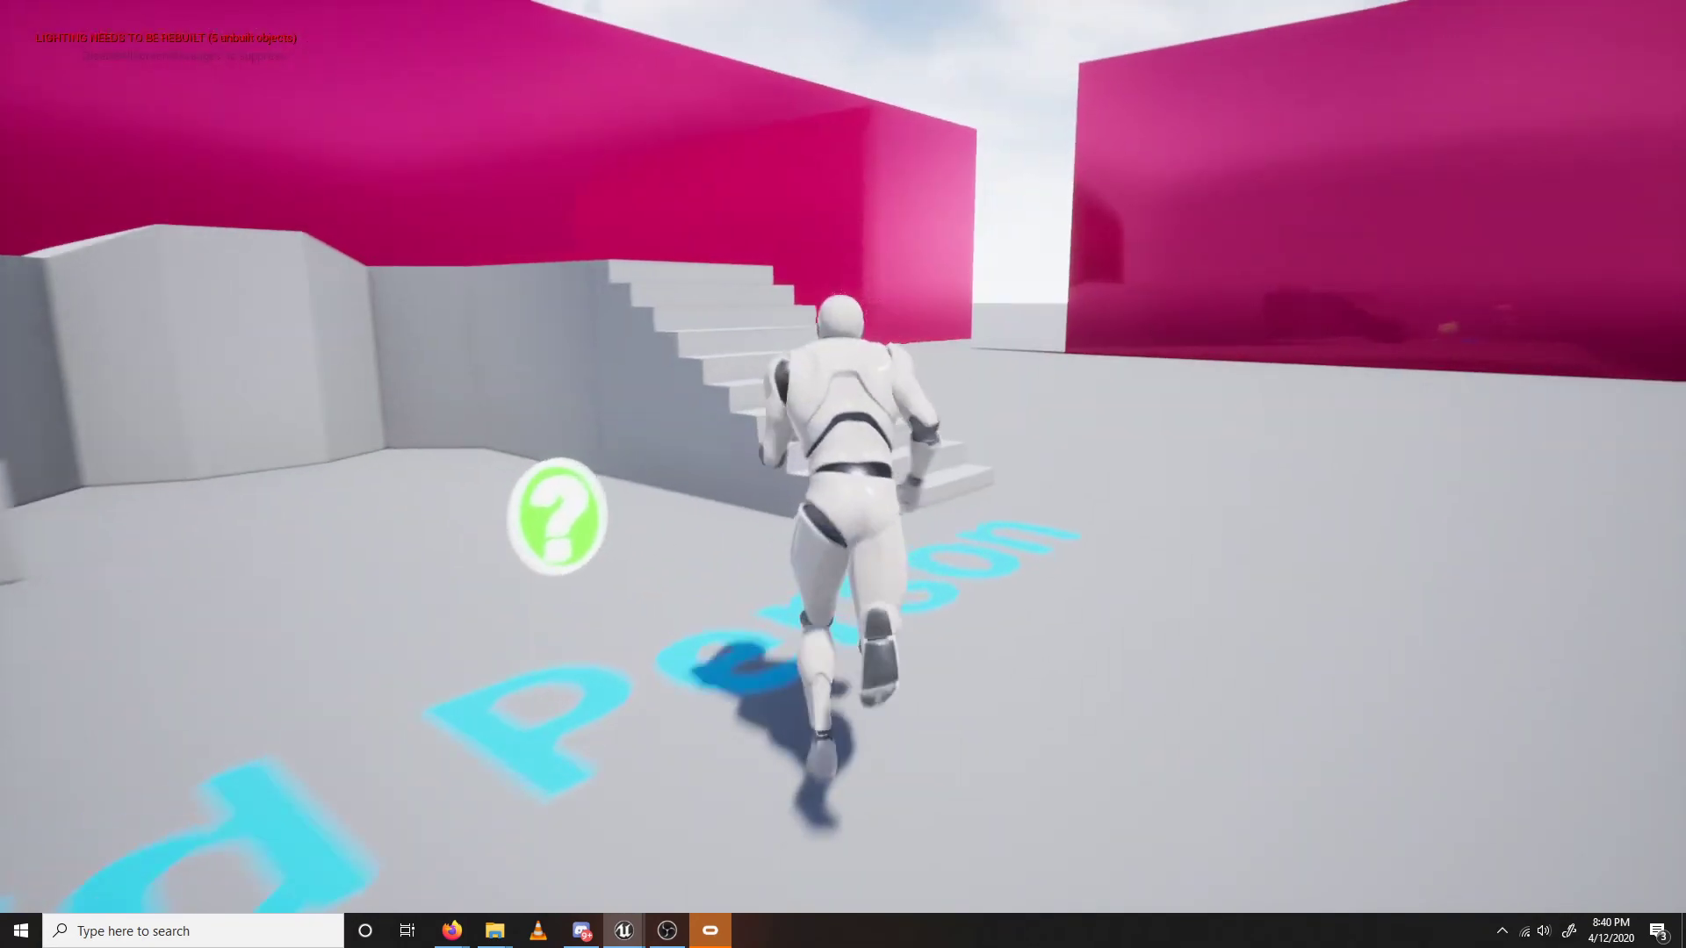
key("w")
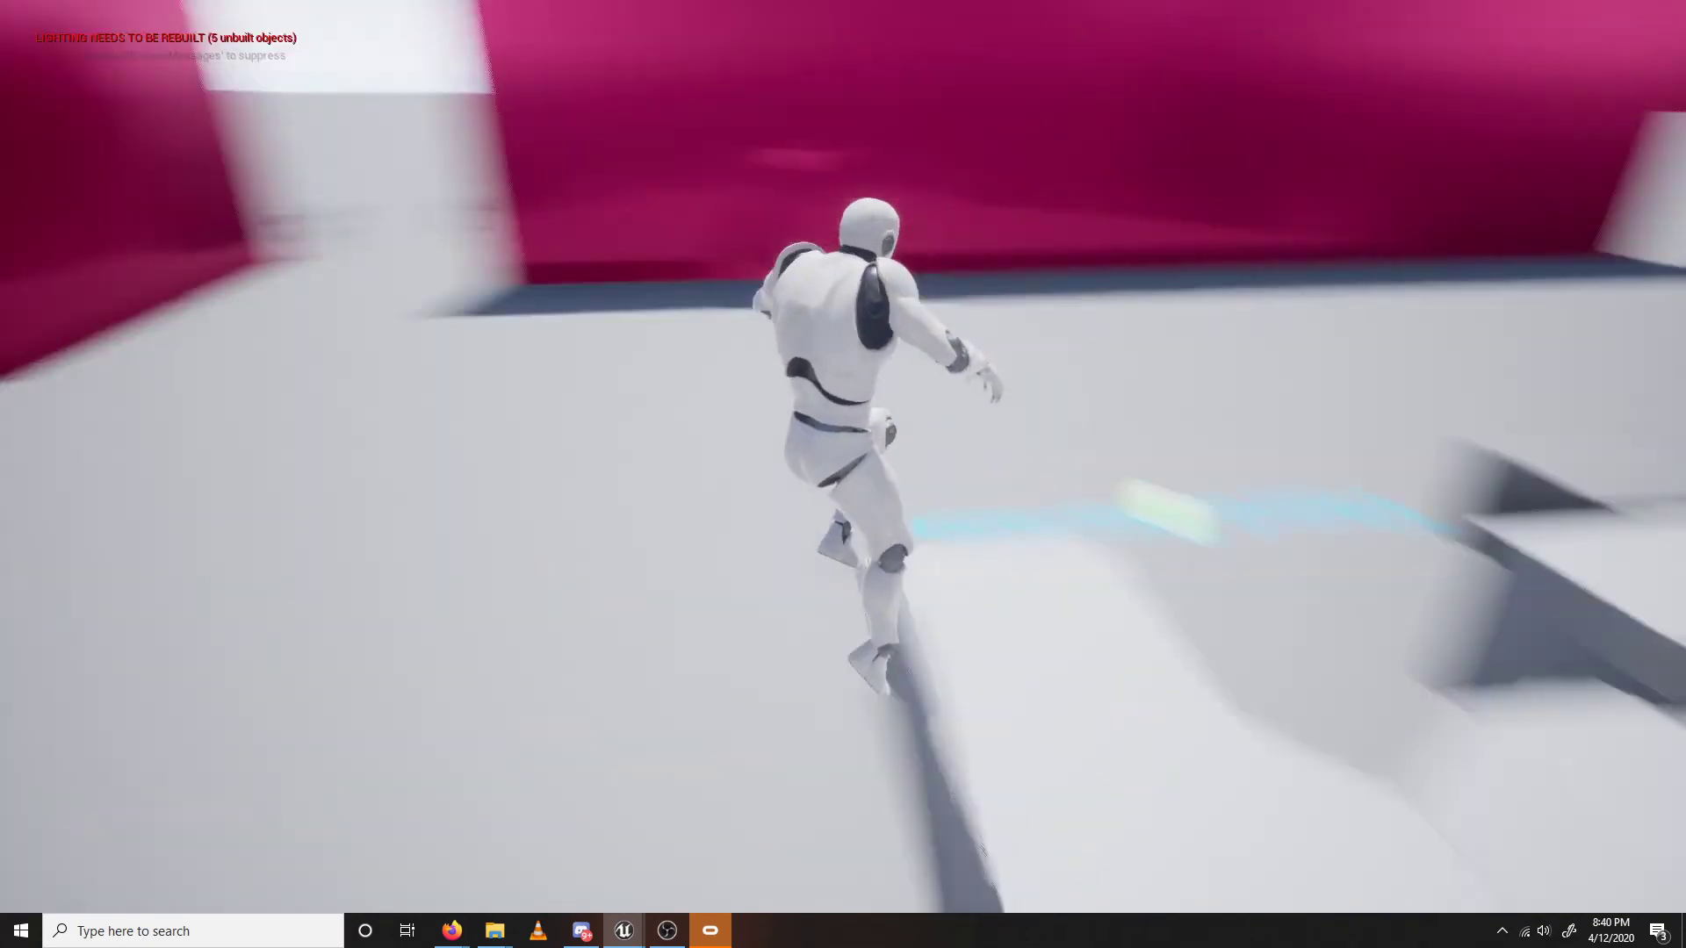
key("w")
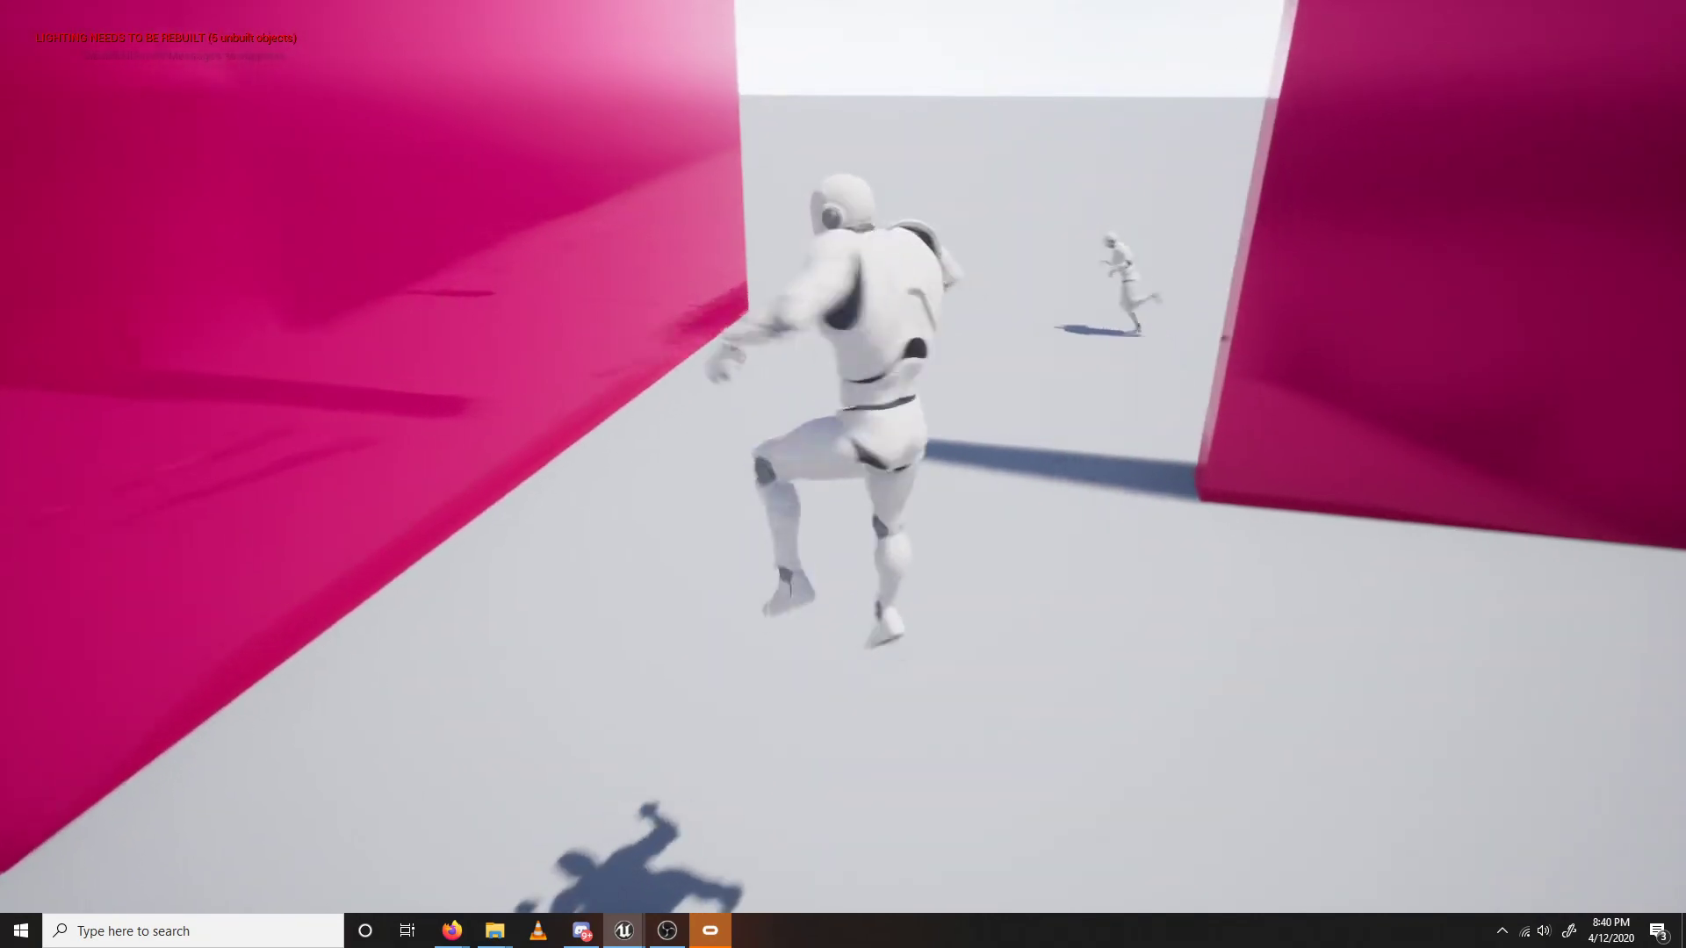